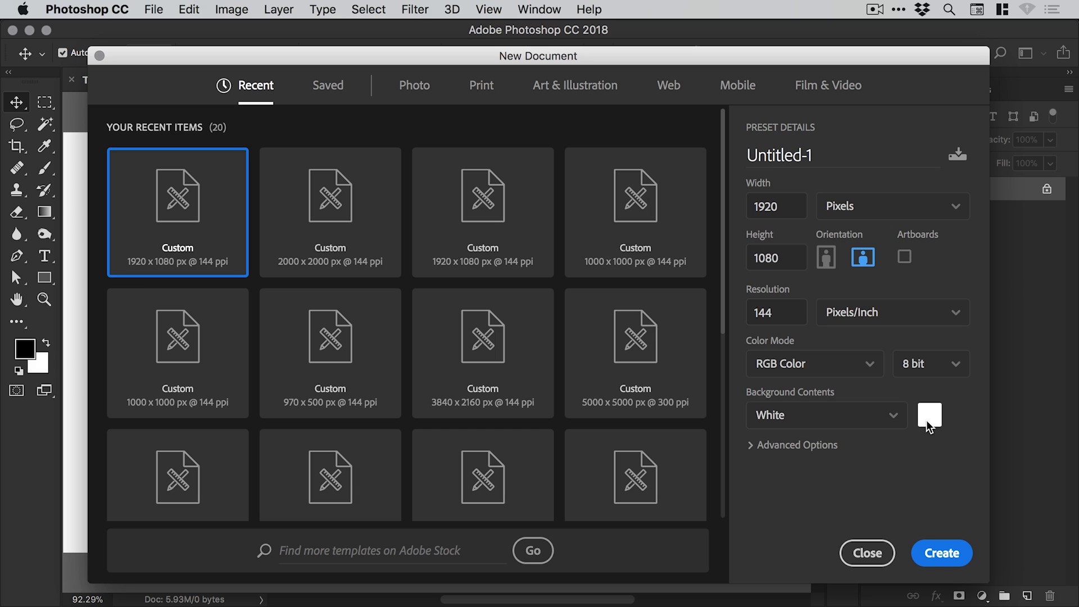
# Dismiss the New Document dialog without creating a file and bring up the milk splash document.
pyautogui.click(868, 555)
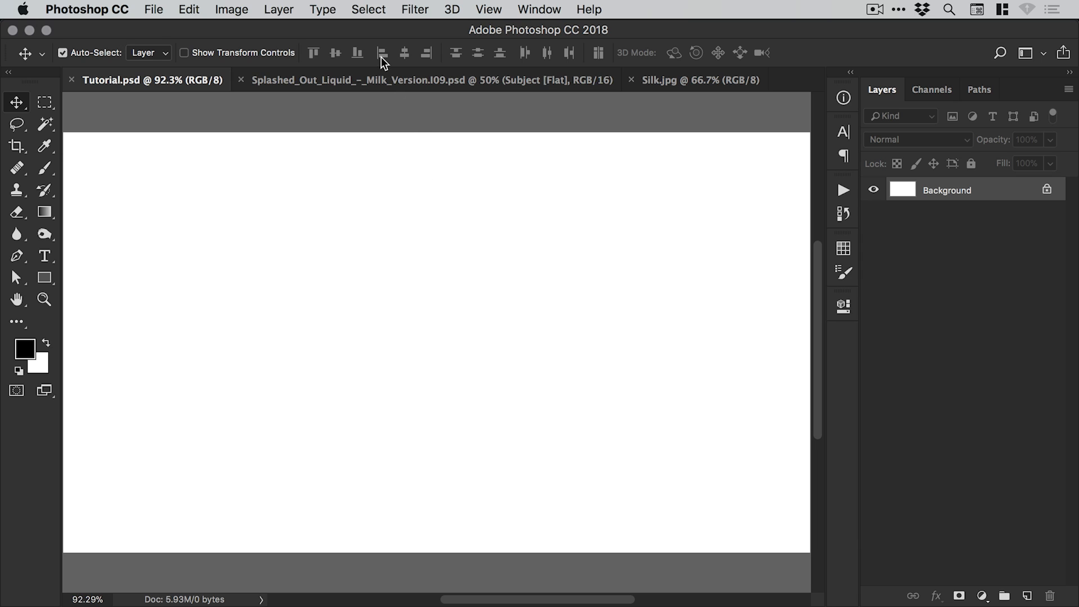
pyautogui.click(378, 70)
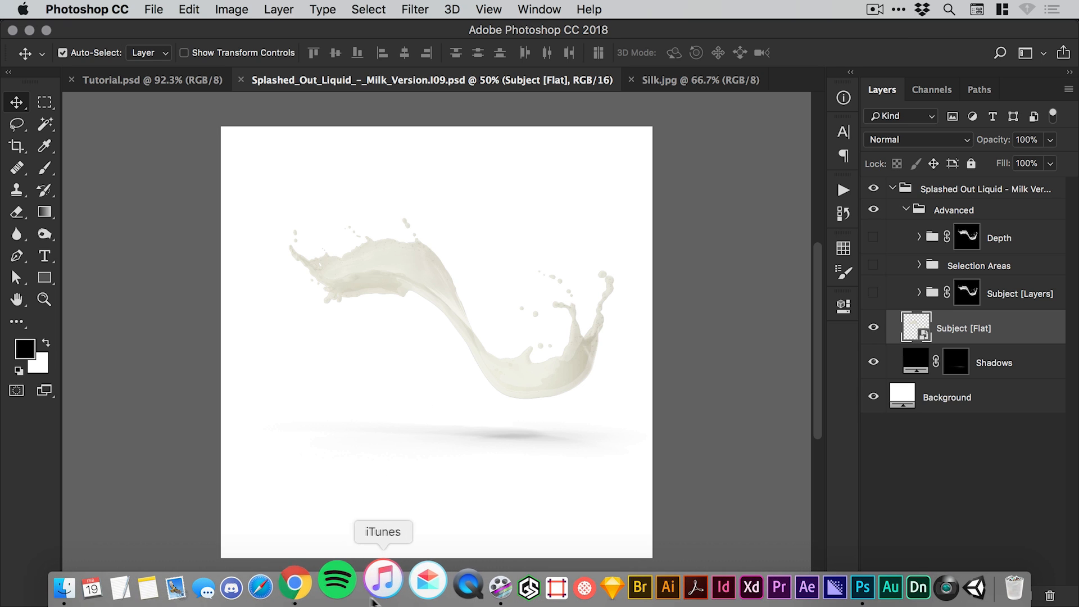
# Switch to Chrome and browse the "splash" 3D models on Envato Elements as far as the Milk Splash.
pyautogui.click(316, 591)
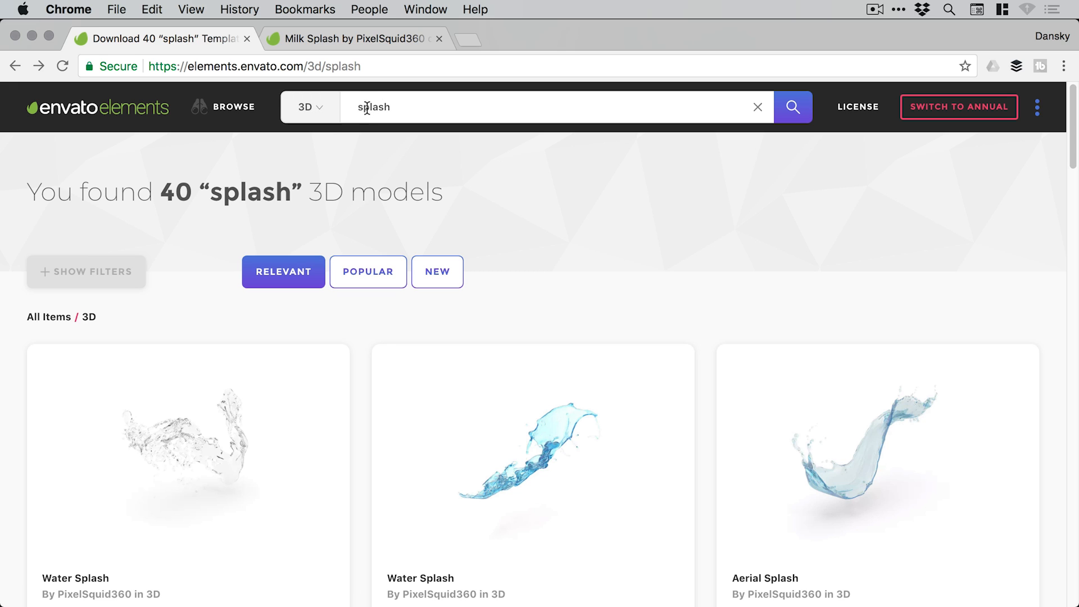
pyautogui.scroll(-1, 1072, 123)
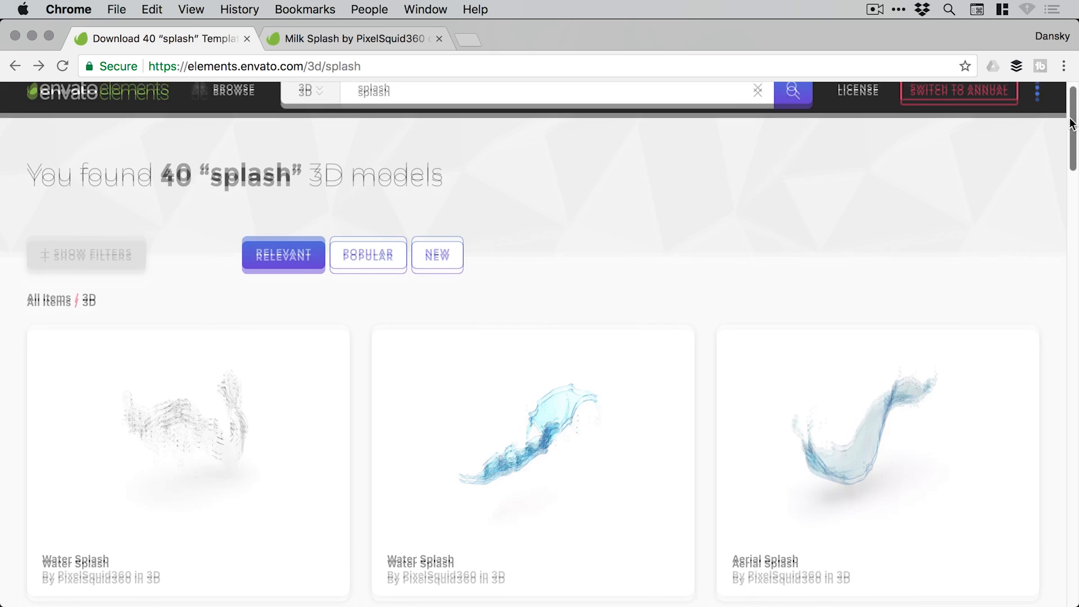
pyautogui.moveTo(1071, 124); pyautogui.dragTo(1037, 242)
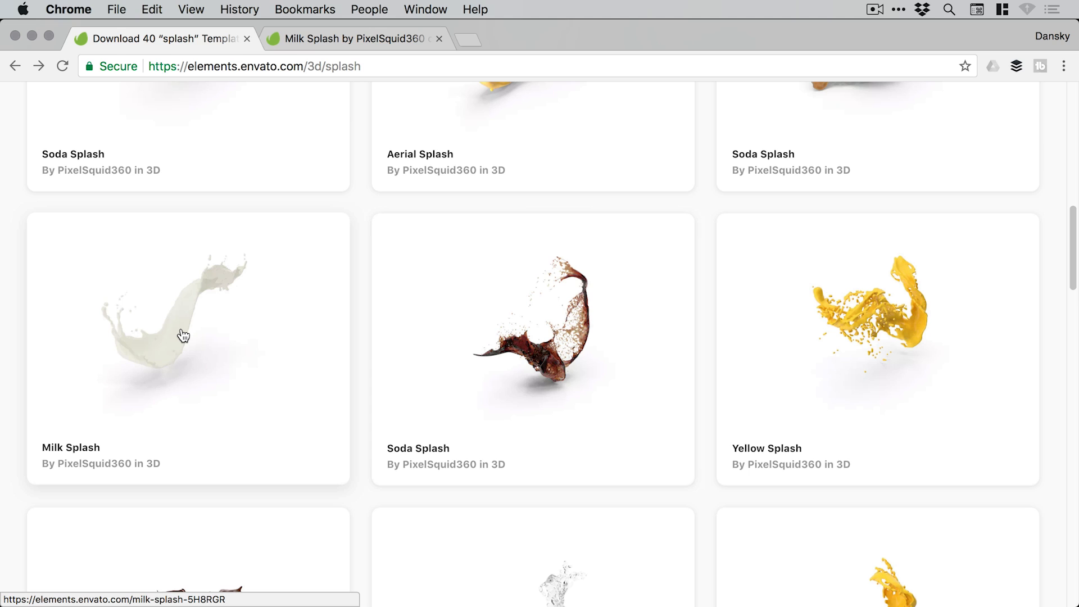
# On the Milk Splash model's page, rotate the 360 render to a new angle and choose PSD as the download format.
pyautogui.click(331, 40)
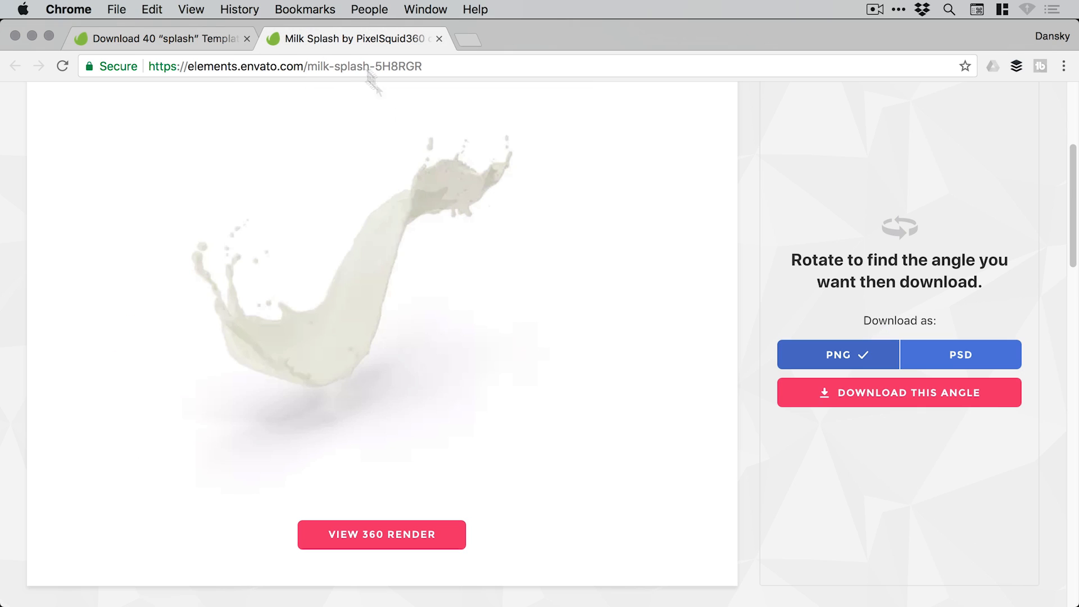
pyautogui.click(387, 536)
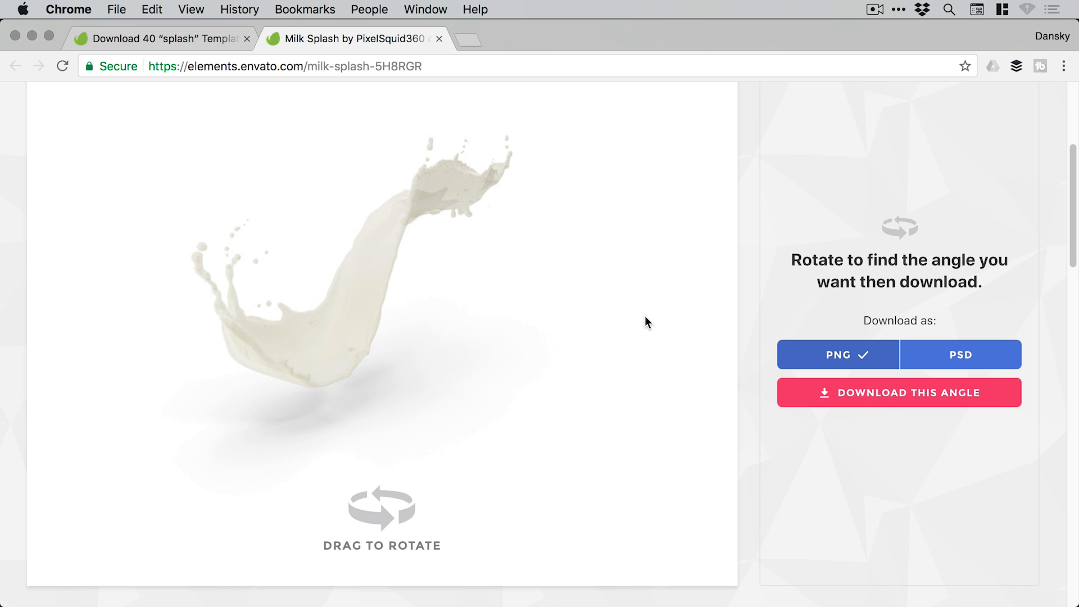
pyautogui.moveTo(347, 353); pyautogui.dragTo(339, 287)
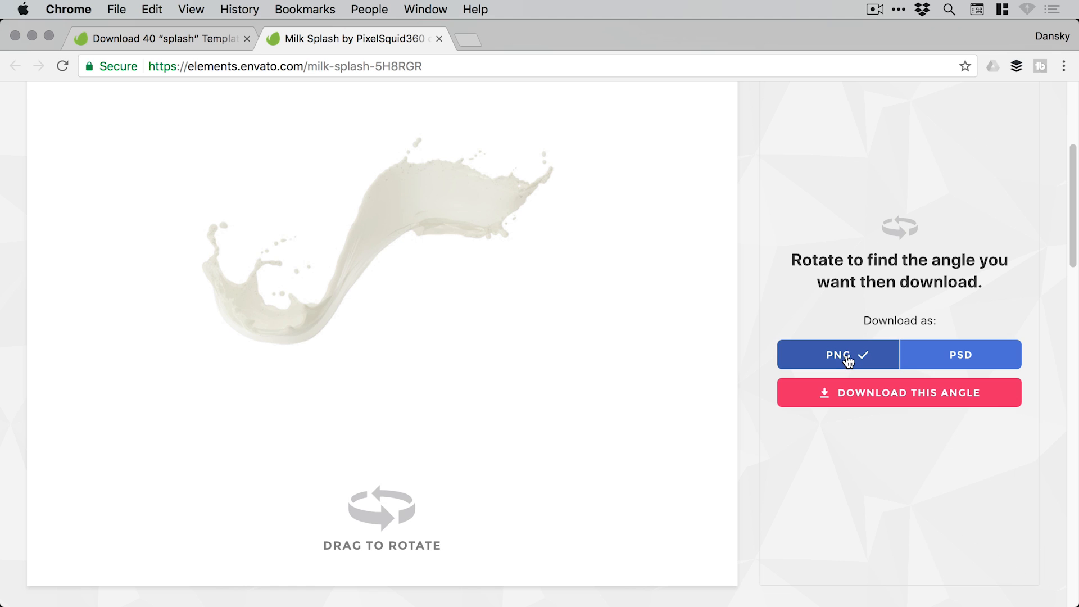
pyautogui.click(959, 357)
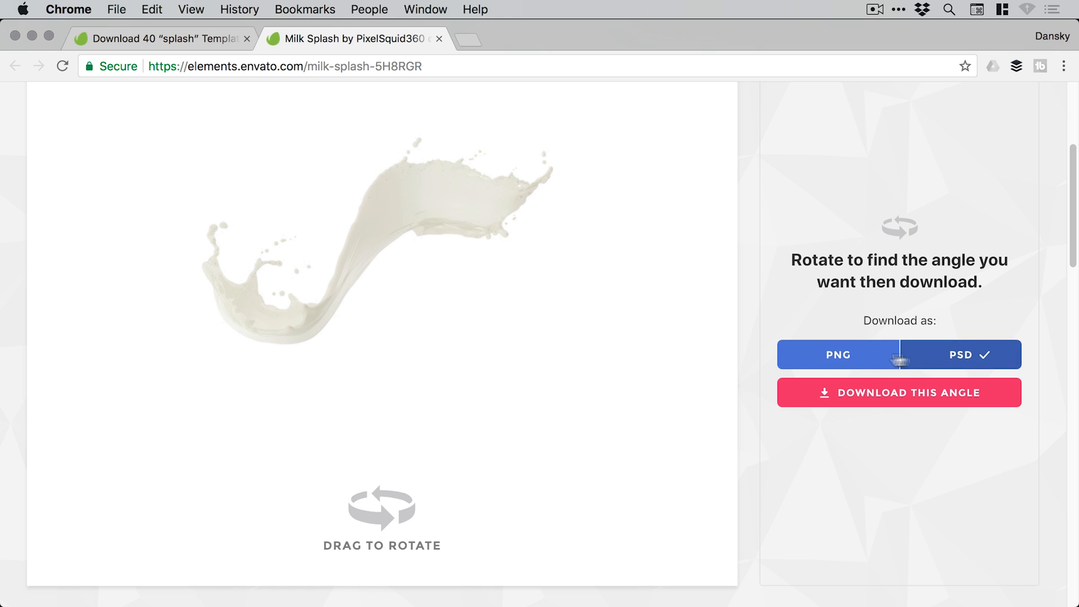
pyautogui.click(845, 358)
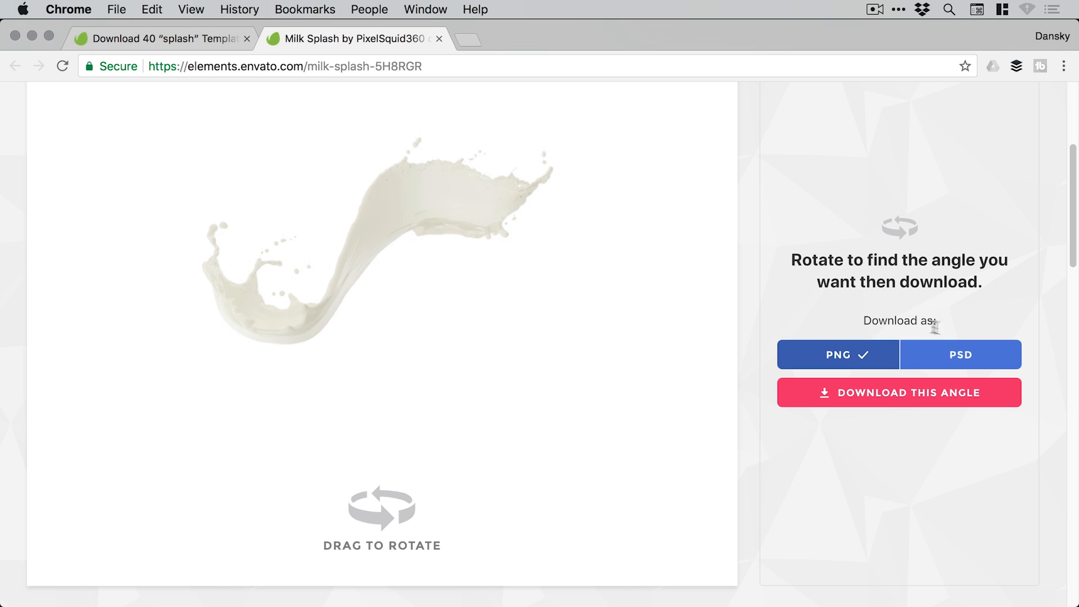
pyautogui.click(963, 355)
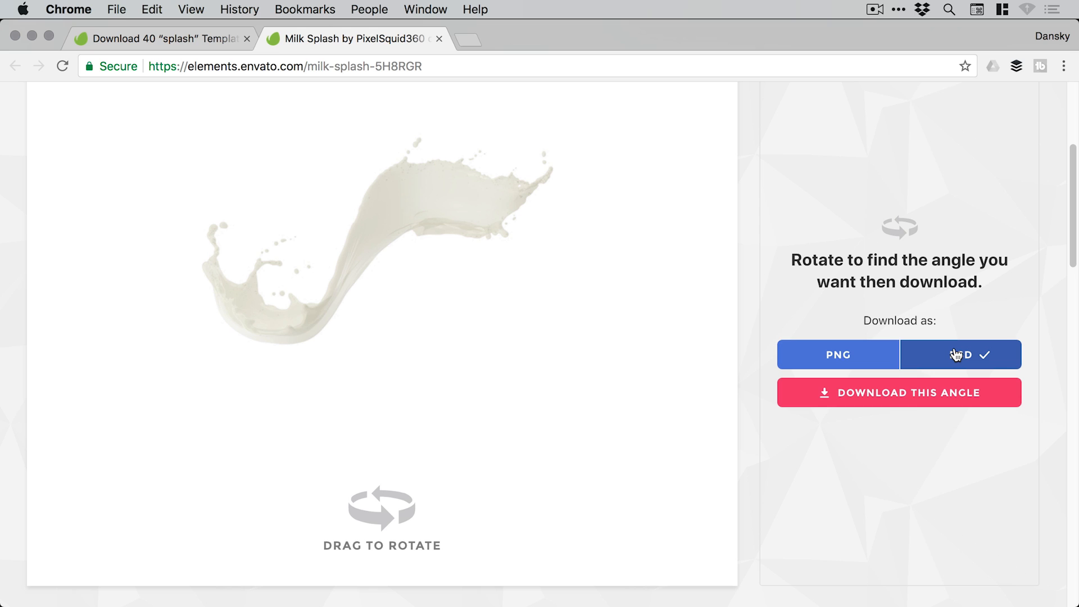
# Switch to Photoshop and briefly show the Depth, Selection Areas and Subject [Layers] groups, hiding all three again.
pyautogui.press('super+Tab')
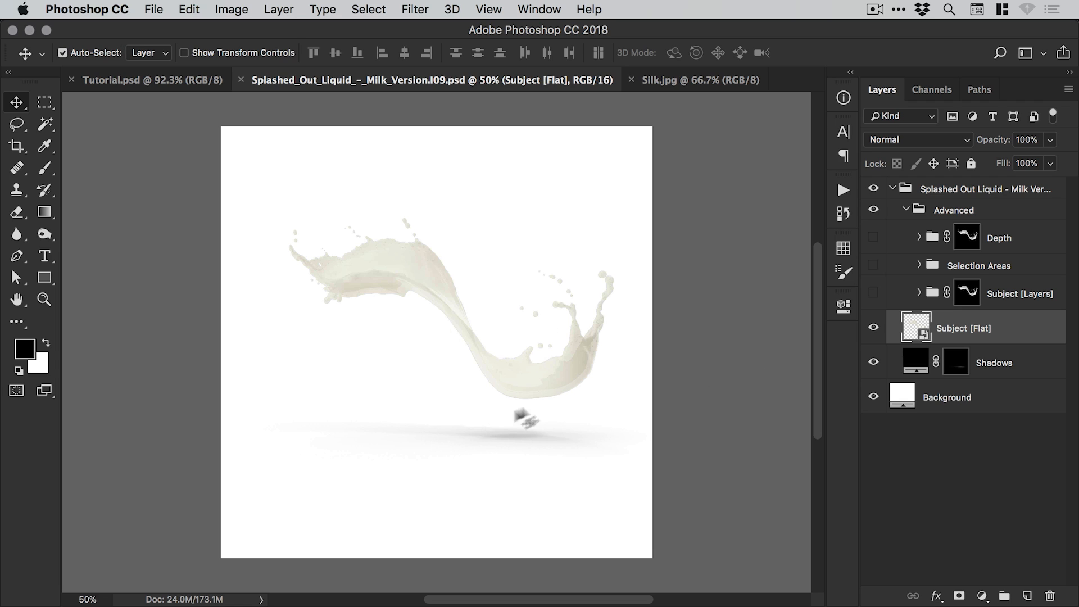
pyautogui.click(873, 293)
pyautogui.click(874, 265)
pyautogui.click(874, 238)
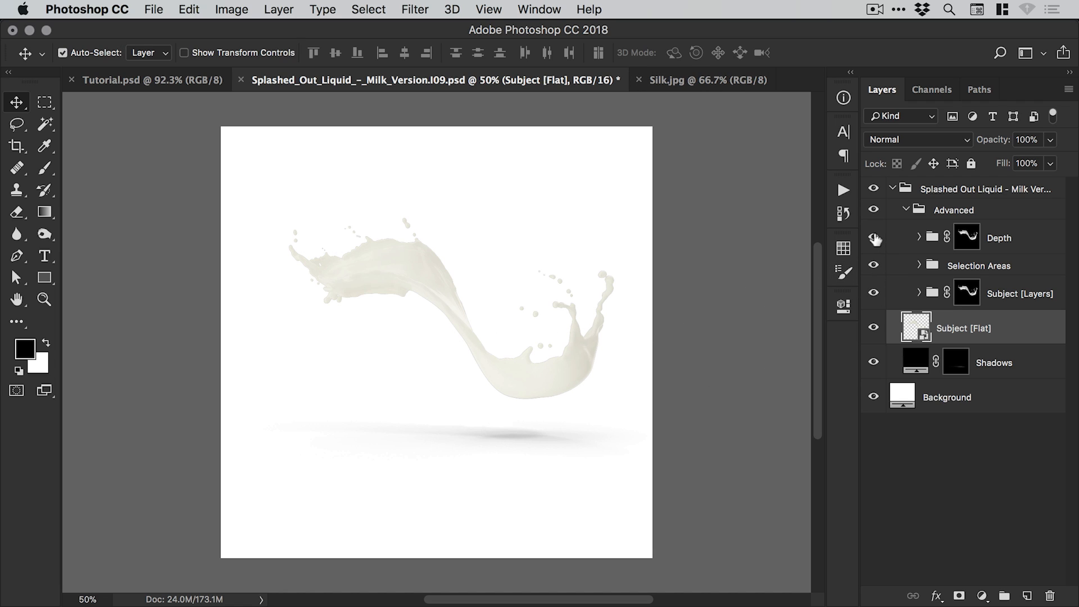
pyautogui.moveTo(875, 238); pyautogui.dragTo(873, 292)
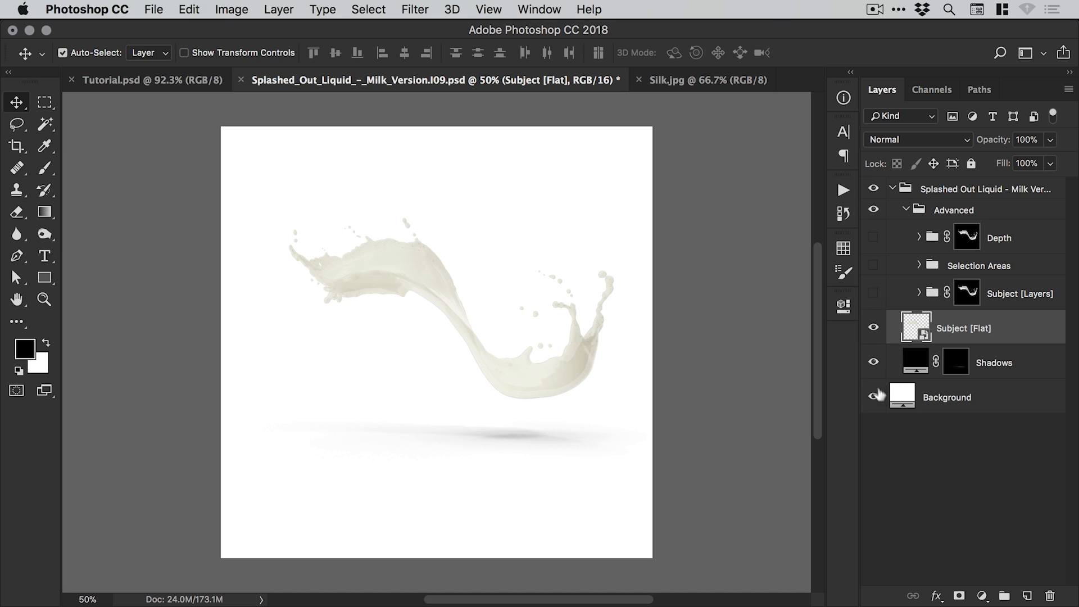
# Hide the Shadows layer and check the Subject [Flat] layer by turning its visibility off and on.
pyautogui.click(873, 362)
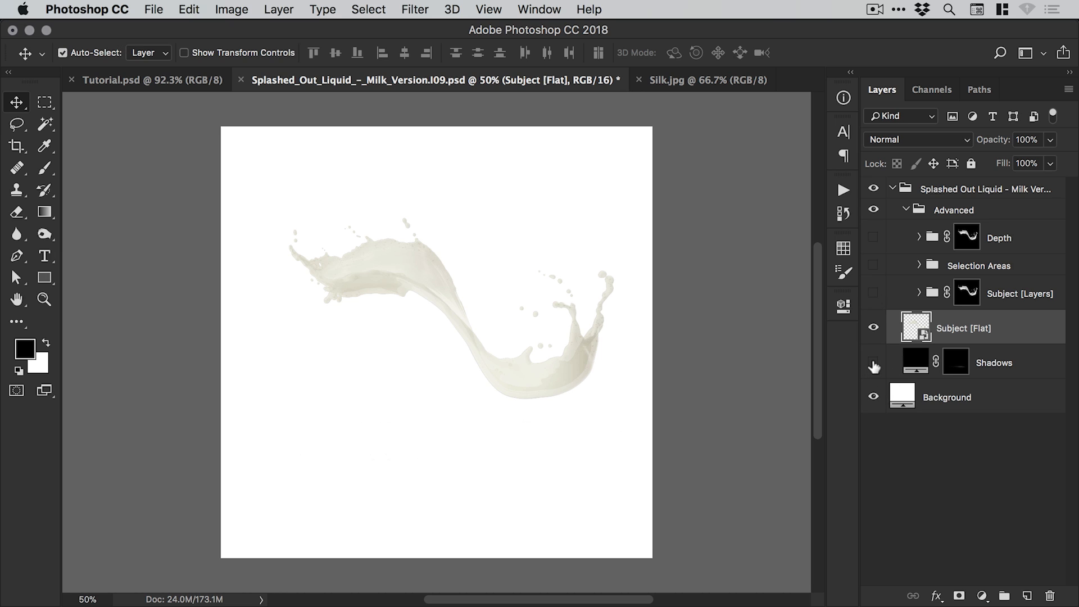
pyautogui.click(874, 327)
pyautogui.click(873, 327)
# Duplicate the Subject [Flat] layer into Tutorial.psd and bring up that document.
pyautogui.rightClick(961, 328)
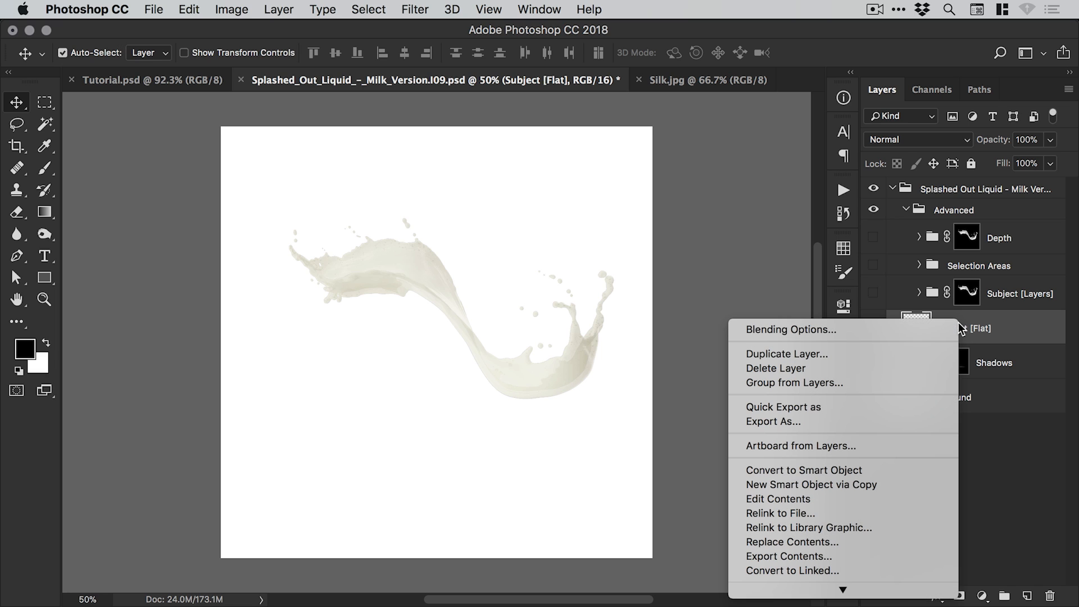
pyautogui.click(834, 356)
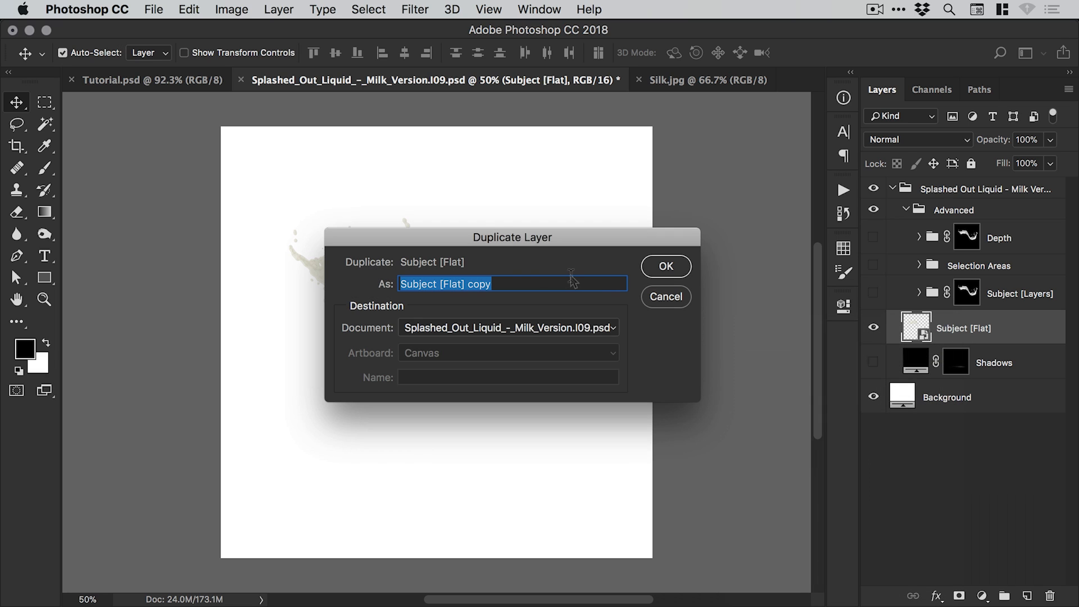
pyautogui.click(494, 329)
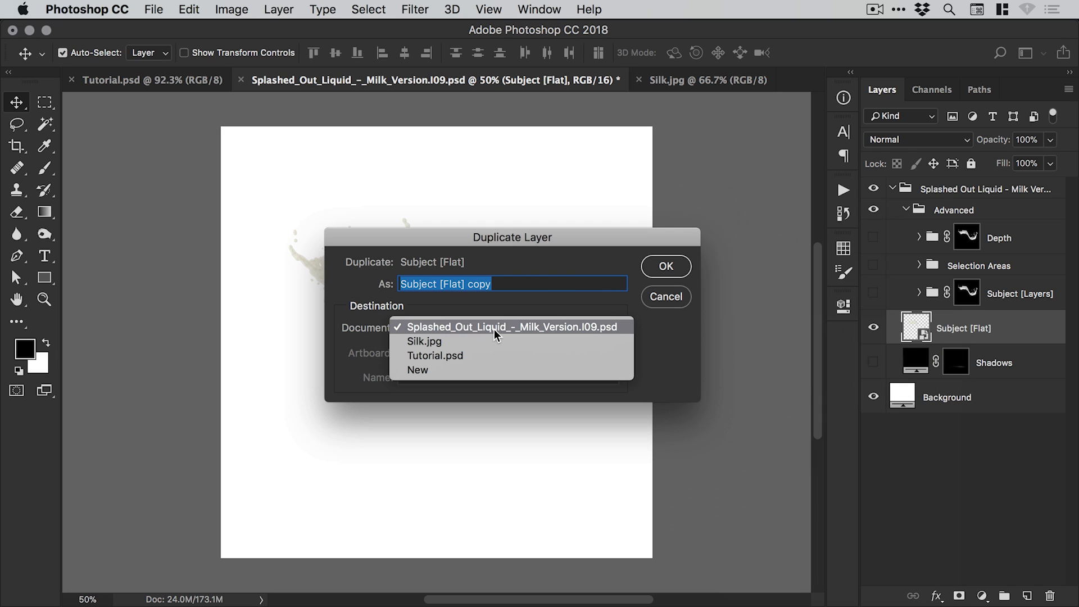
pyautogui.click(485, 358)
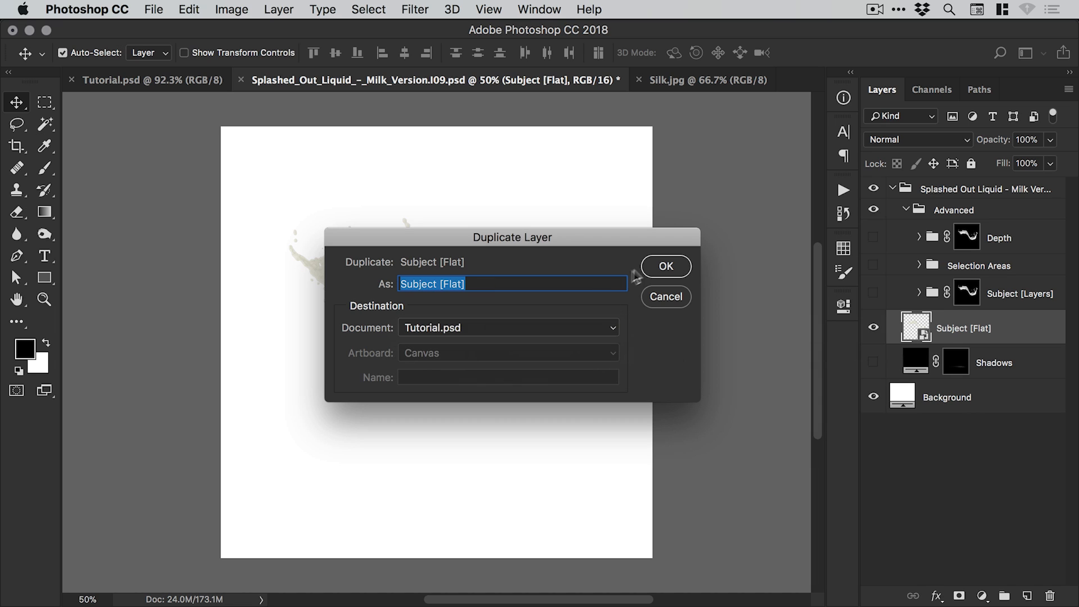
pyautogui.click(666, 267)
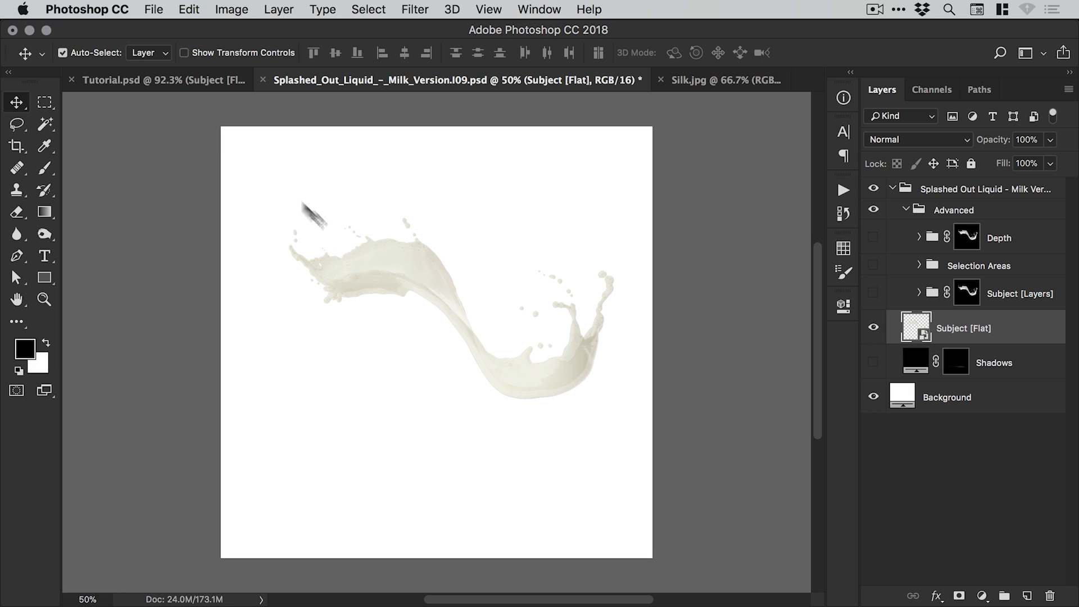
pyautogui.click(189, 82)
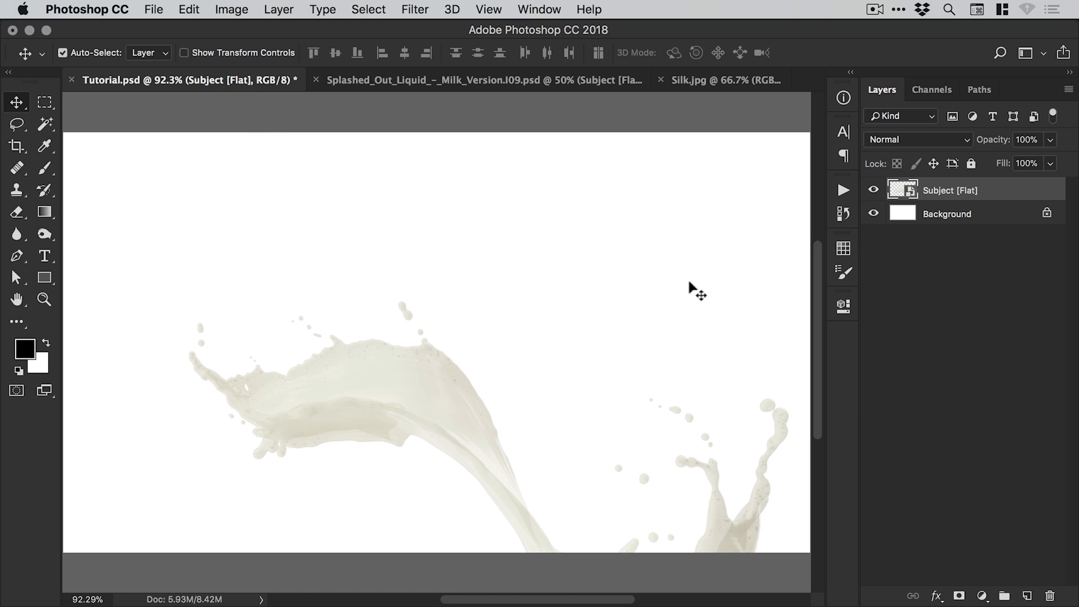
# Inspect the splash's transparency by temporarily hiding the Background layer, view the Magic Wand tool, and return to the Move tool.
pyautogui.click(873, 214)
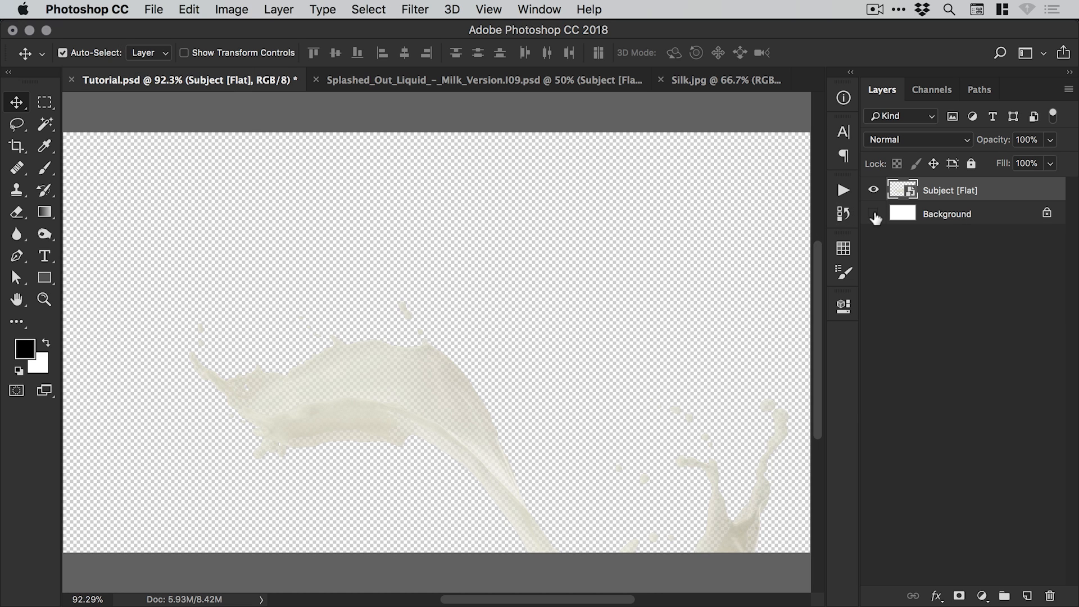
pyautogui.click(872, 214)
pyautogui.click(45, 125)
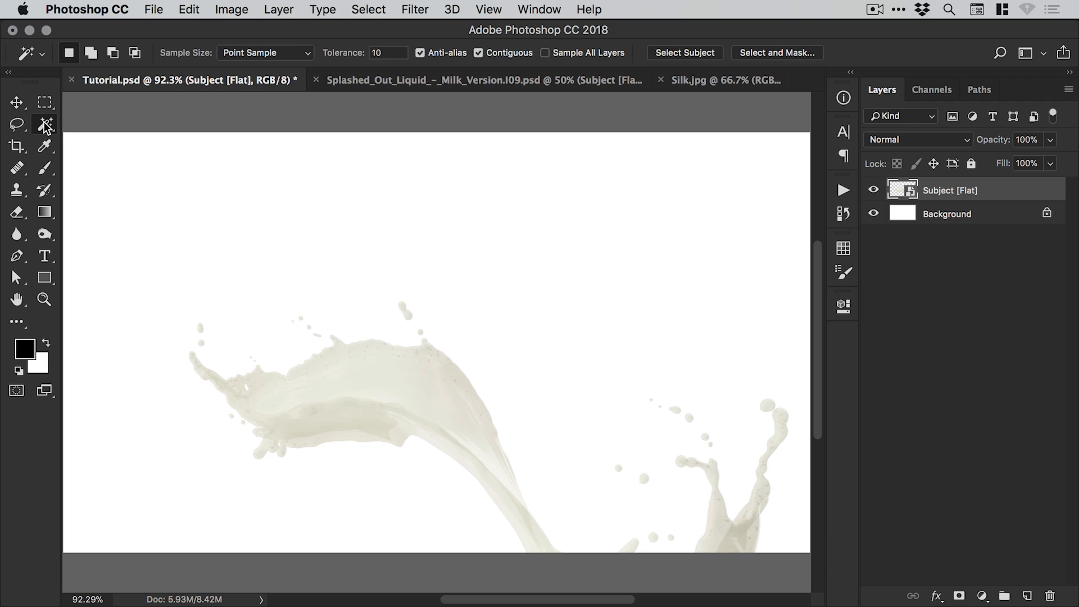
pyautogui.rightClick(45, 125)
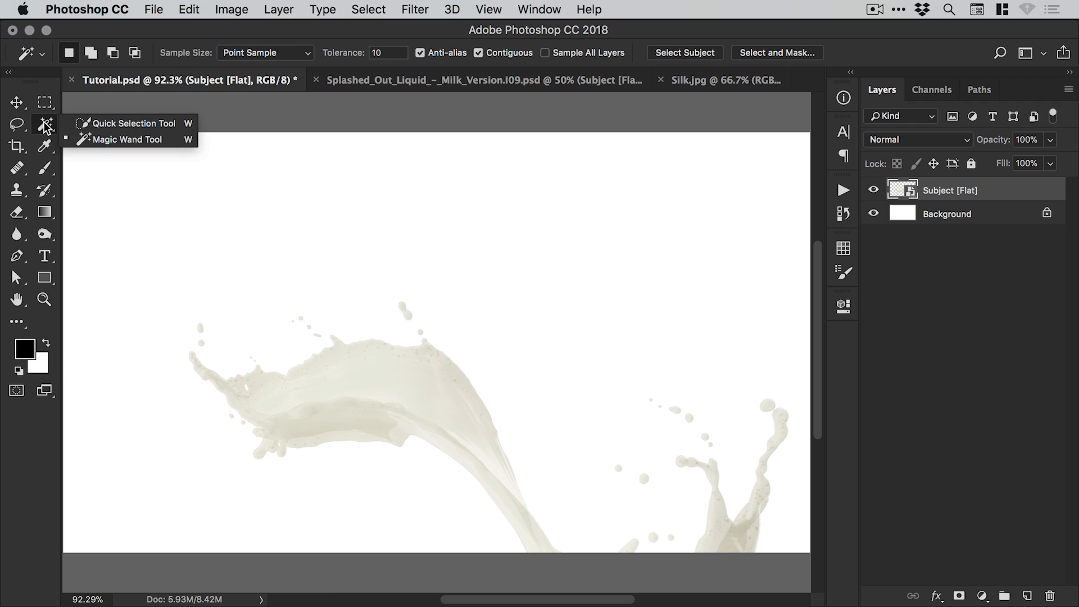
pyautogui.click(111, 140)
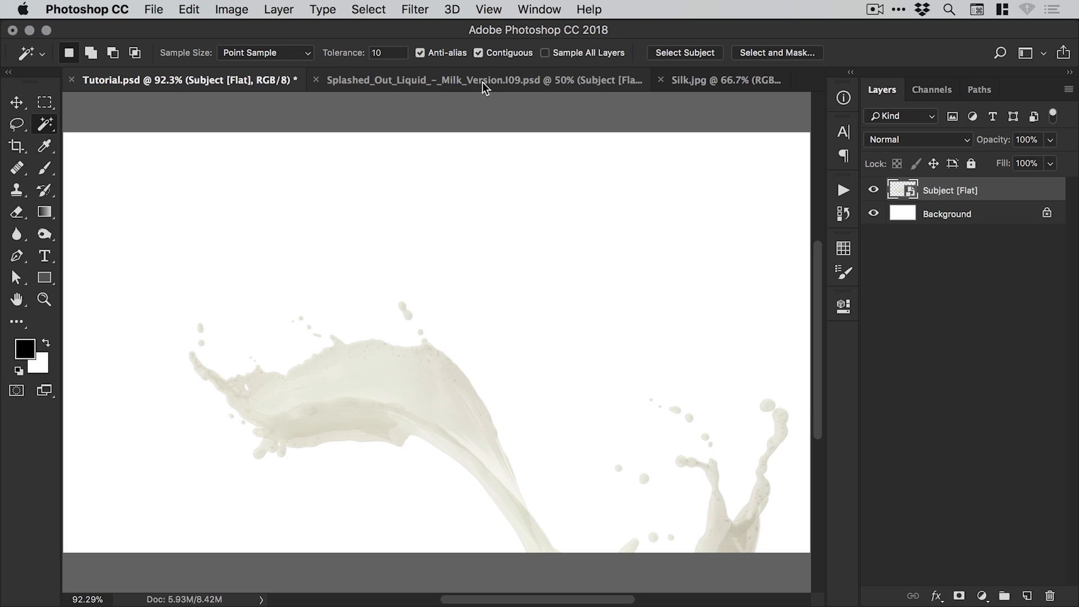
pyautogui.press('v')
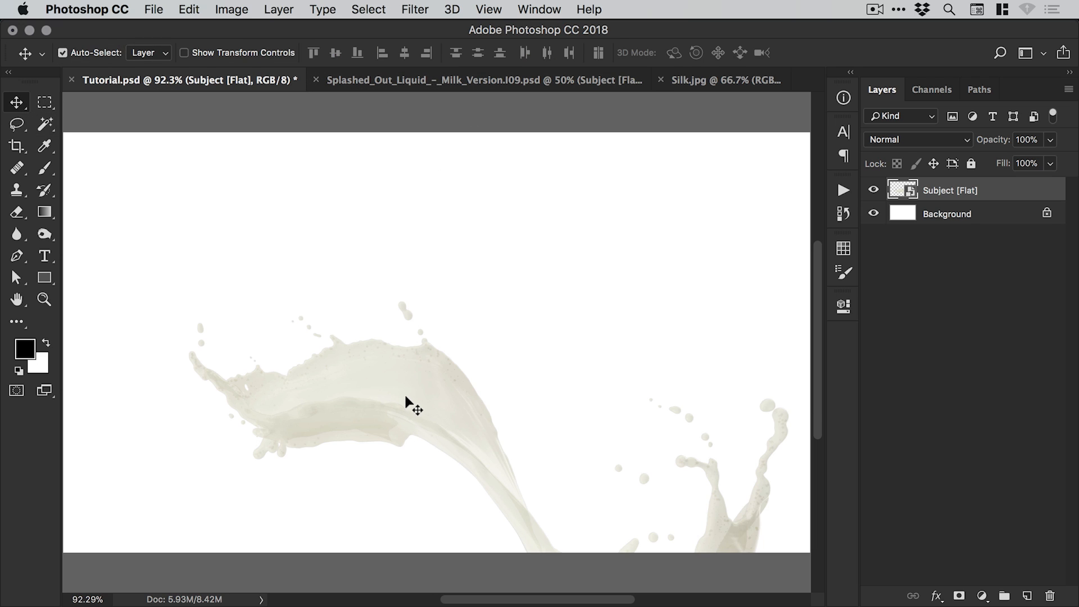
pyautogui.click(874, 214)
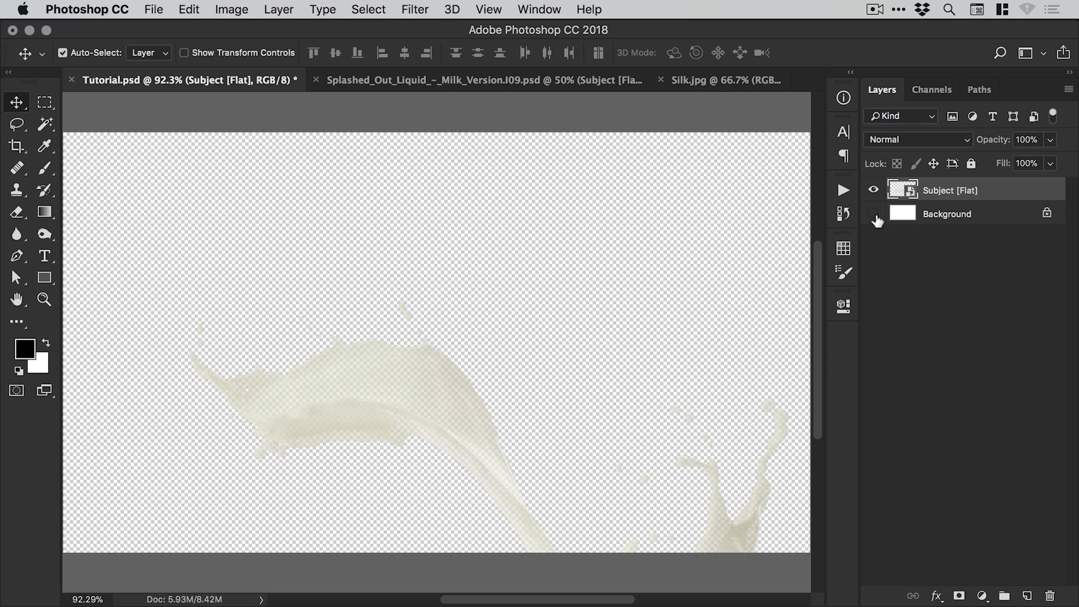
pyautogui.click(874, 214)
# Close the milk splash source document without saving its changes.
pyautogui.click(533, 82)
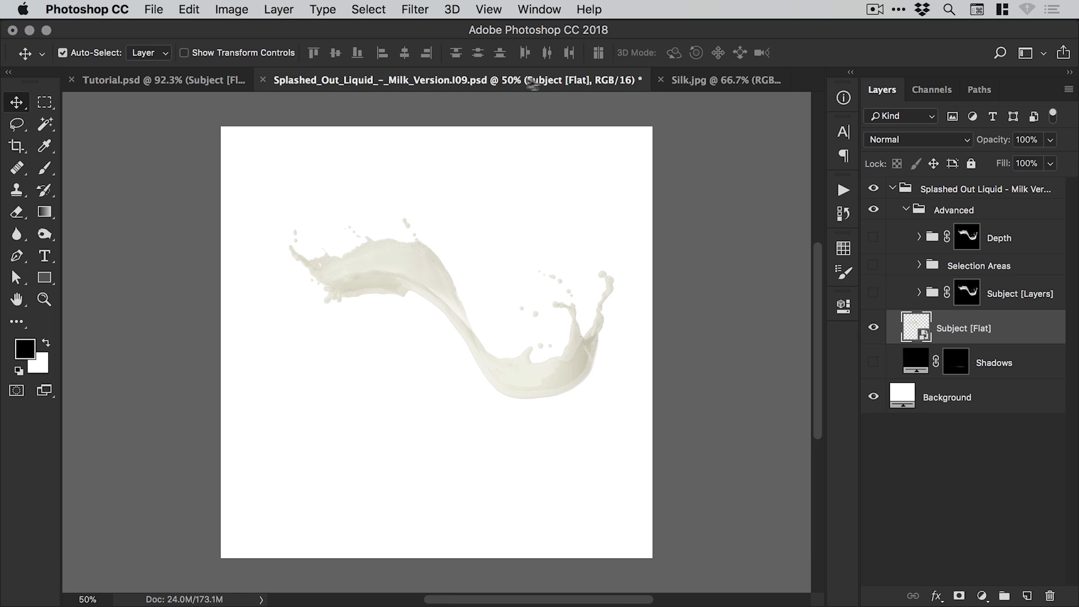
pyautogui.press('super+w')
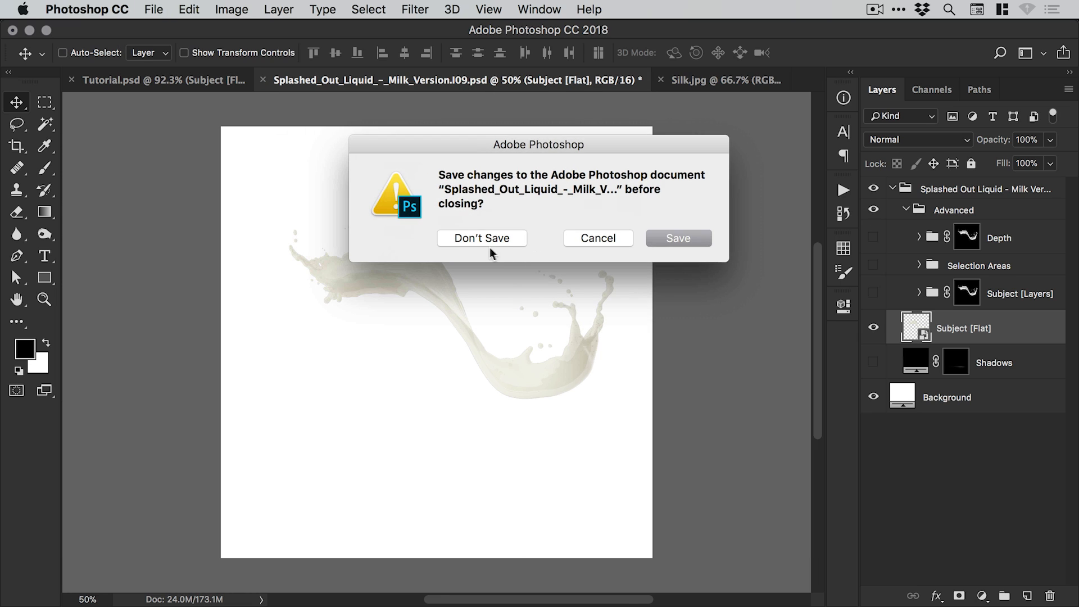
pyautogui.click(494, 240)
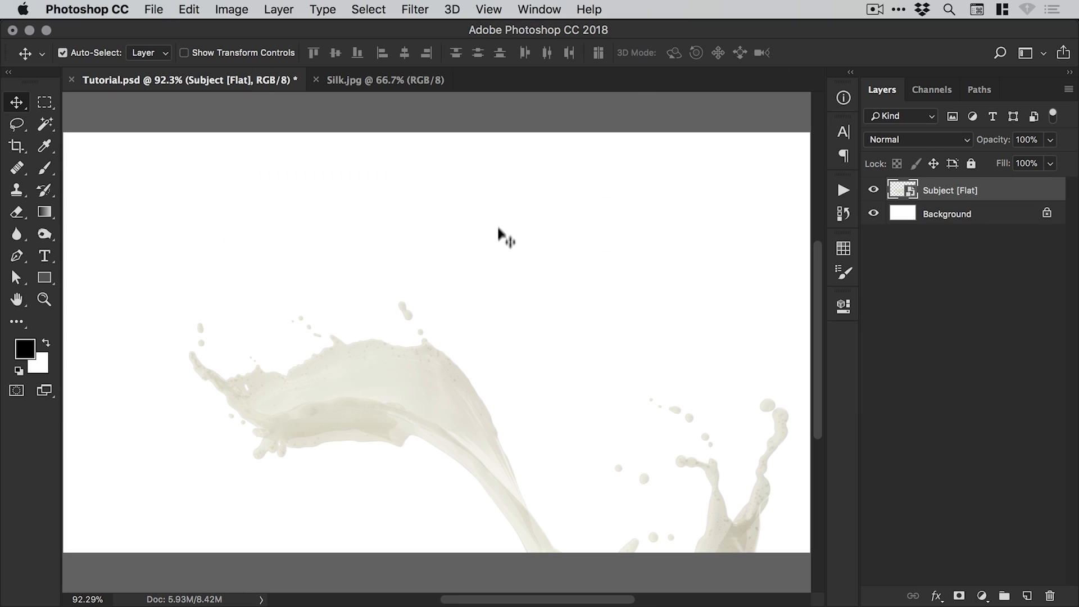
# View the Silk.jpg texture and return to Tutorial.psd.
pyautogui.click(376, 79)
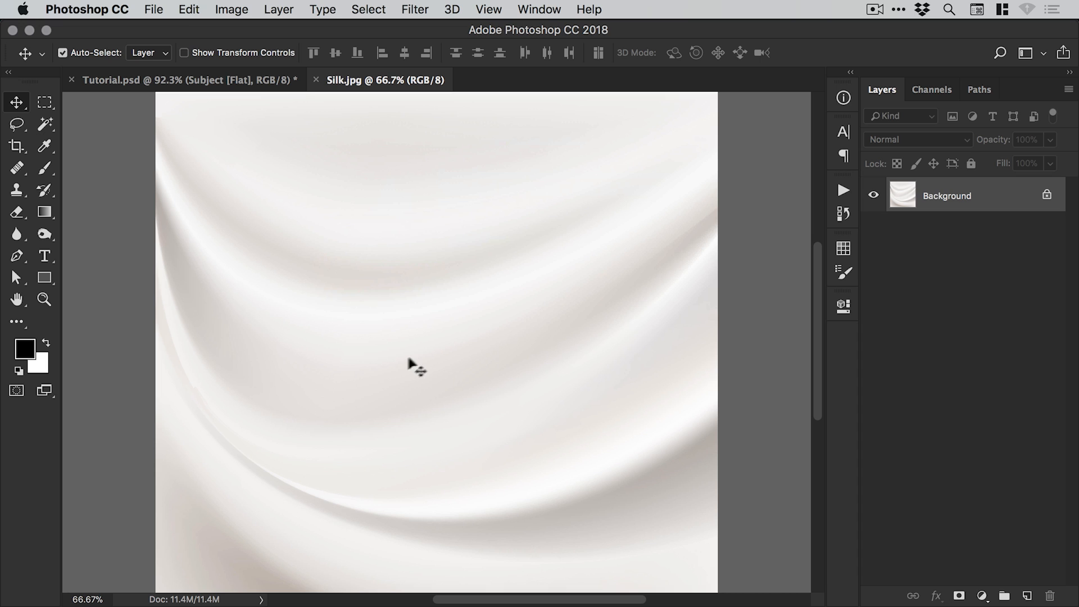
pyautogui.click(167, 80)
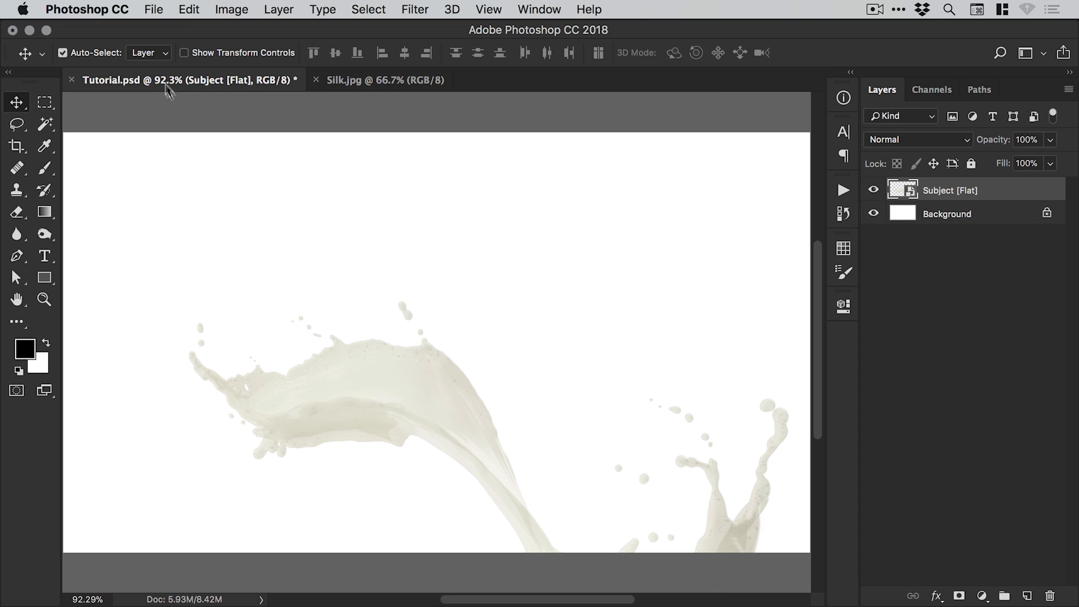
pyautogui.click(385, 85)
pyautogui.click(182, 80)
# Rename the Subject [Flat] layer to "Splash".
pyautogui.doubleClick(942, 191)
pyautogui.write('Splash')
pyautogui.press('Return')
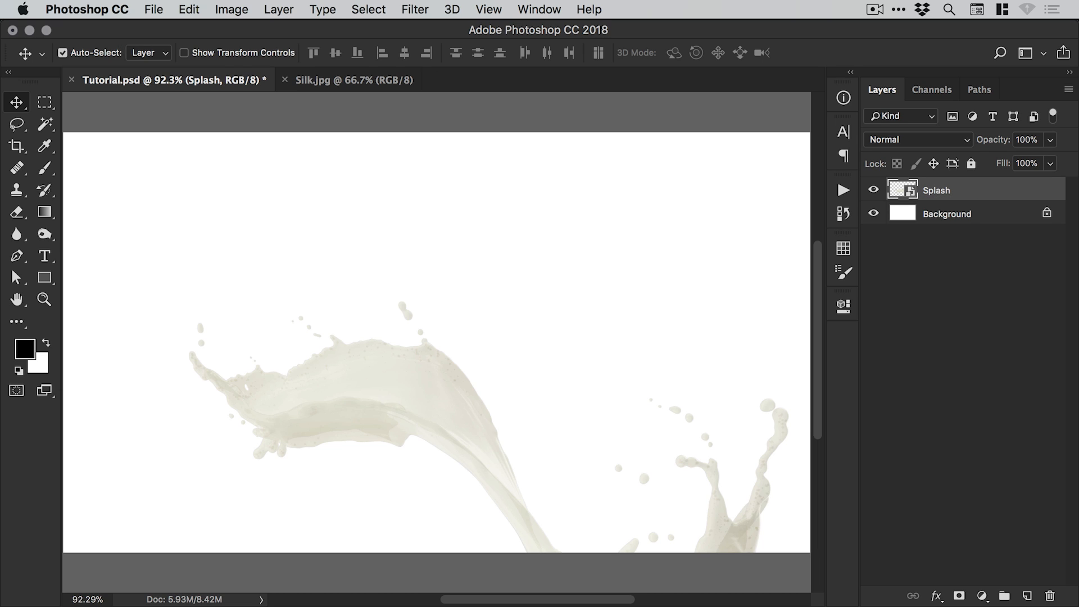
# Hide the Splash layer and add a Gradient fill layer directly above the Background layer.
pyautogui.click(874, 191)
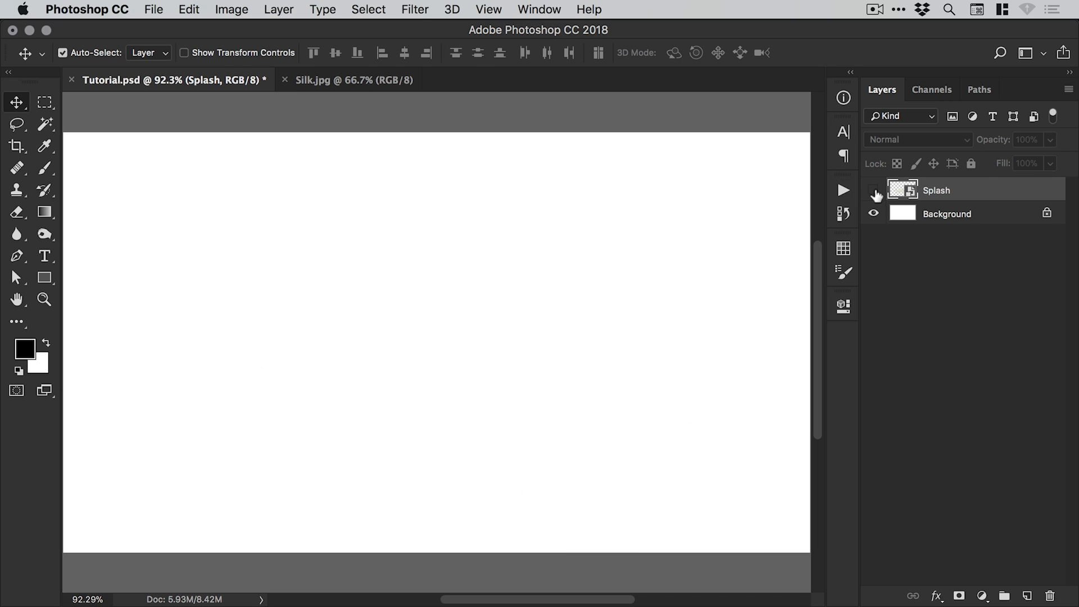
pyautogui.click(951, 216)
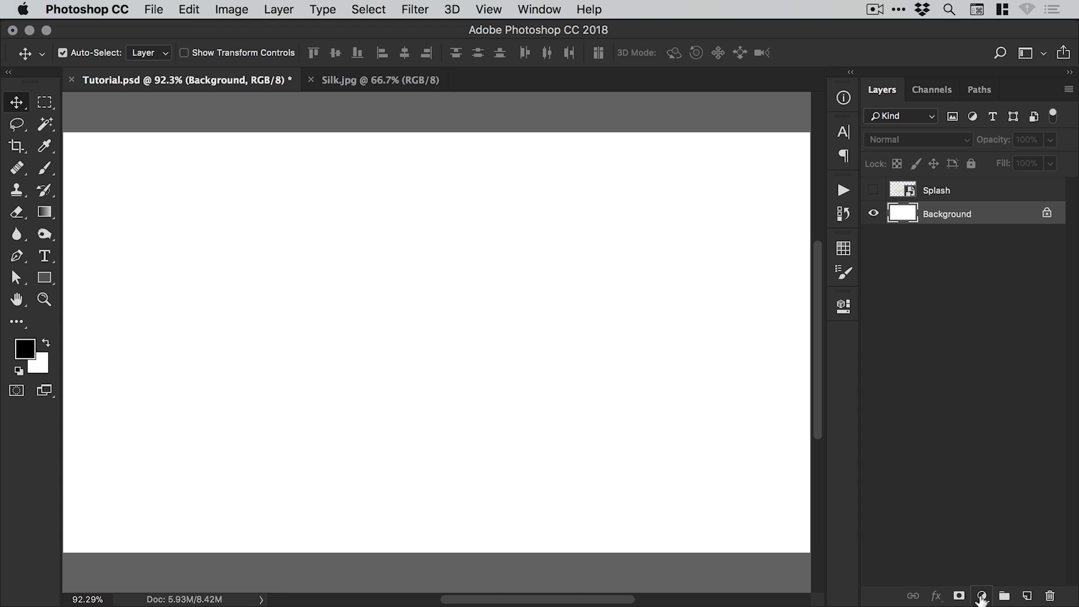
pyautogui.click(981, 596)
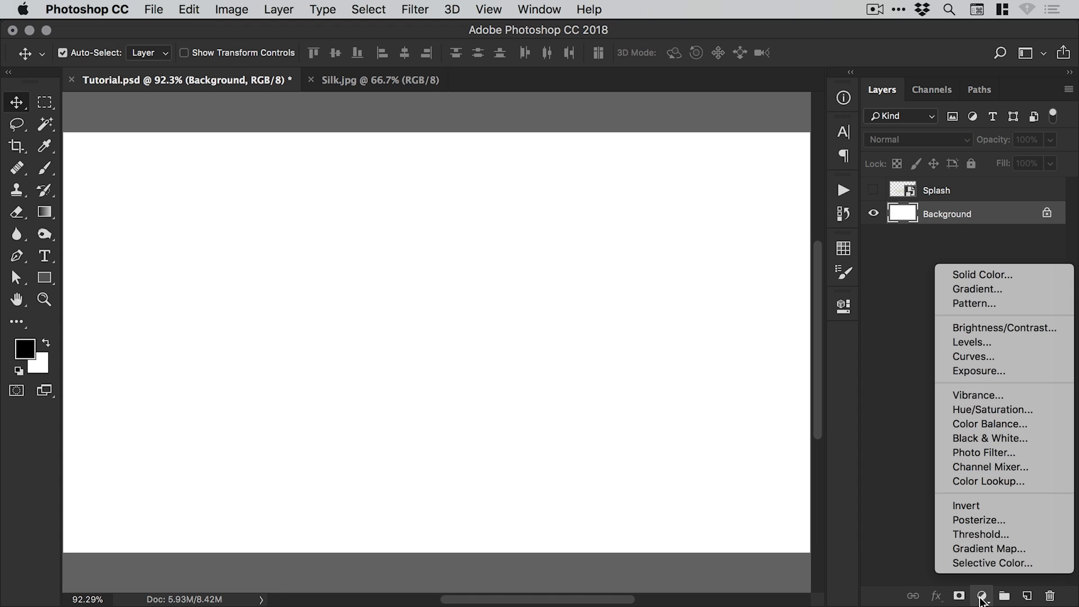
pyautogui.click(1002, 287)
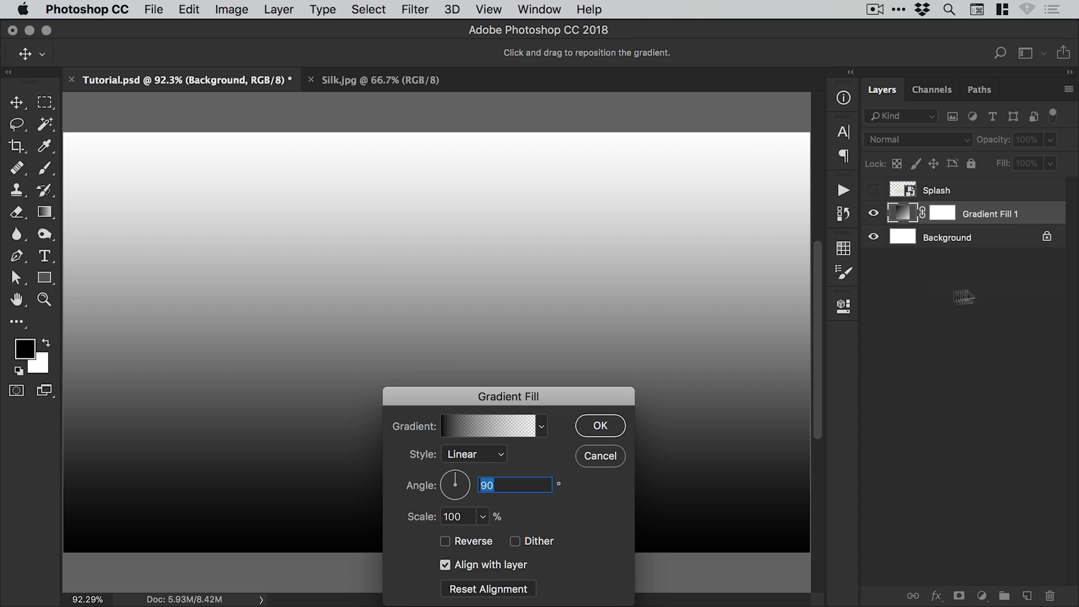
pyautogui.moveTo(528, 403); pyautogui.dragTo(544, 332)
pyautogui.moveTo(547, 270); pyautogui.dragTo(537, 263)
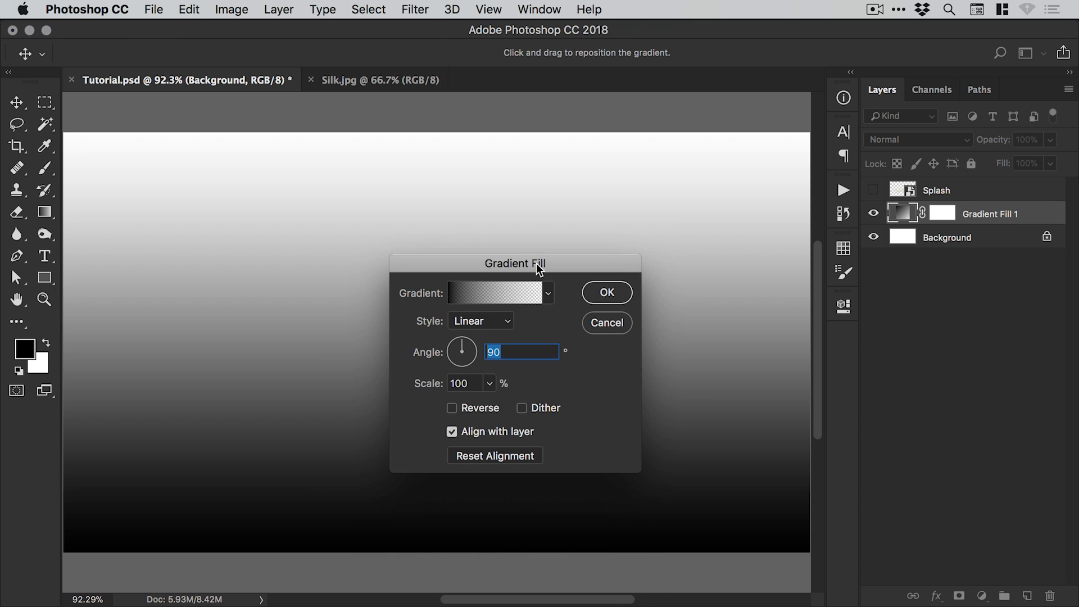
# Preview several preset gradients for the fill layer and choose the Foreground to Background preset.
pyautogui.click(497, 298)
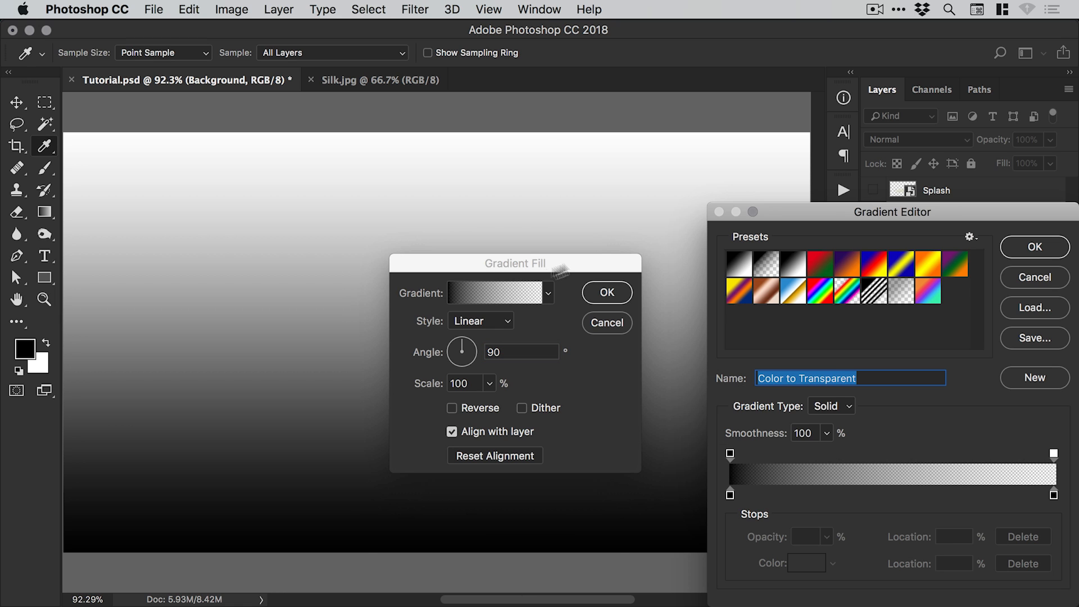
pyautogui.click(822, 267)
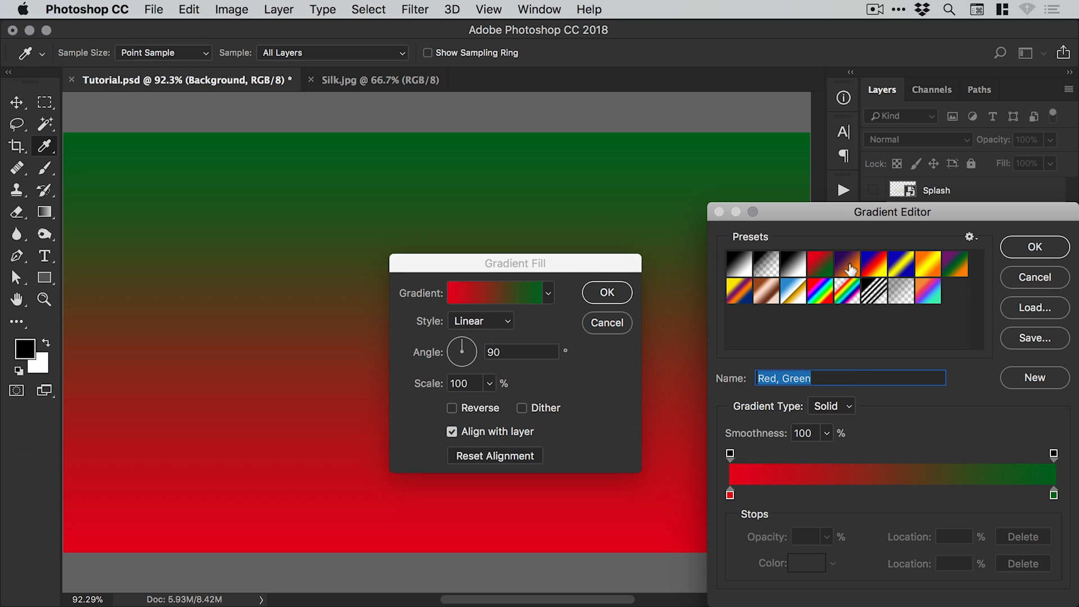
pyautogui.click(847, 267)
pyautogui.click(874, 267)
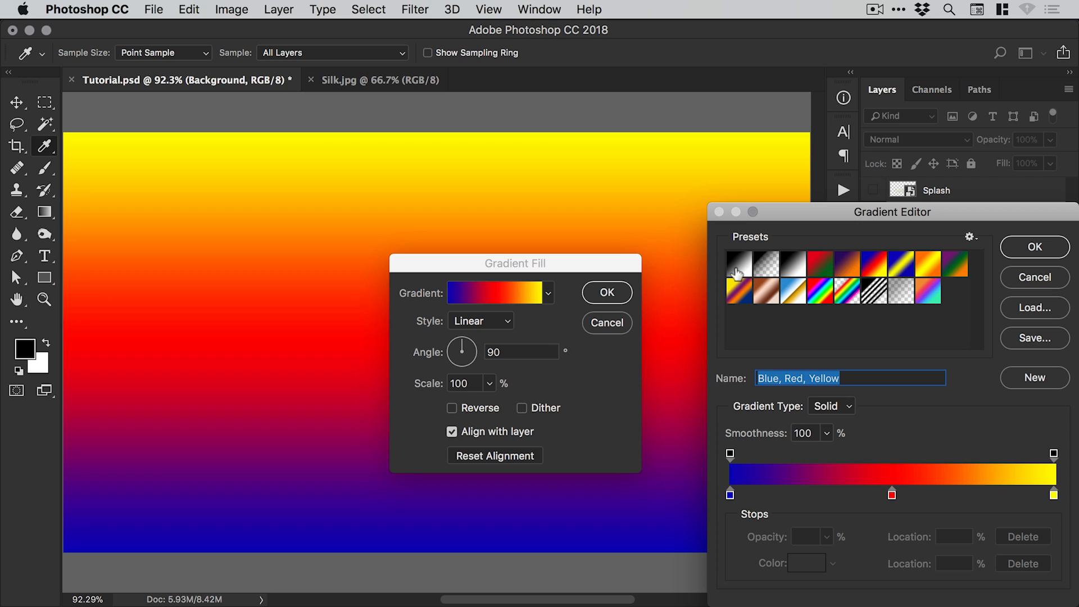
pyautogui.click(740, 267)
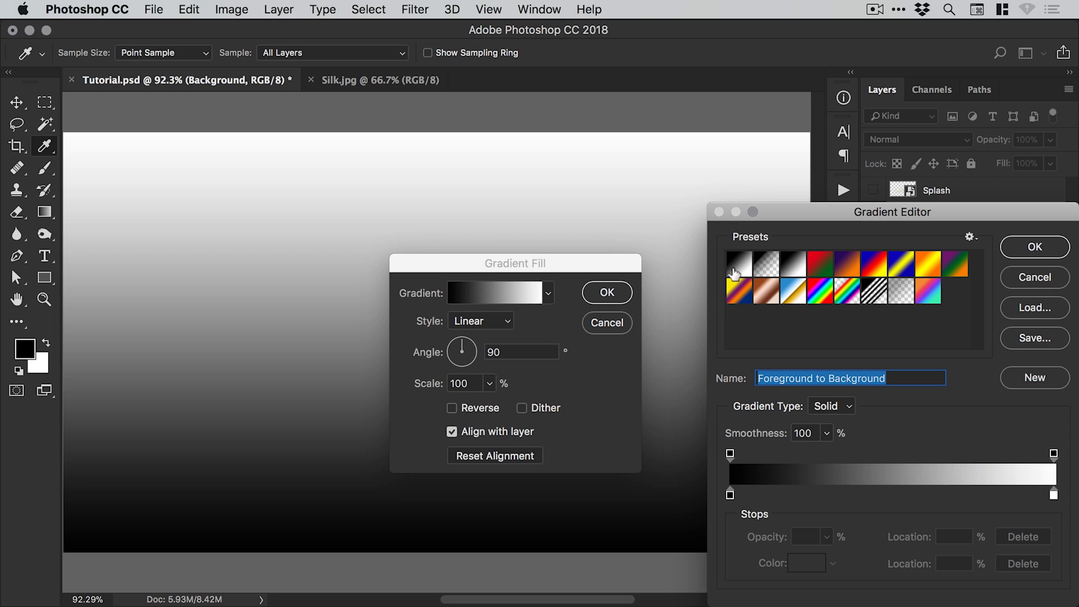
# Set the gradient's black color stop at location 0% to the near-black blue 0c0e12.
pyautogui.doubleClick(730, 496)
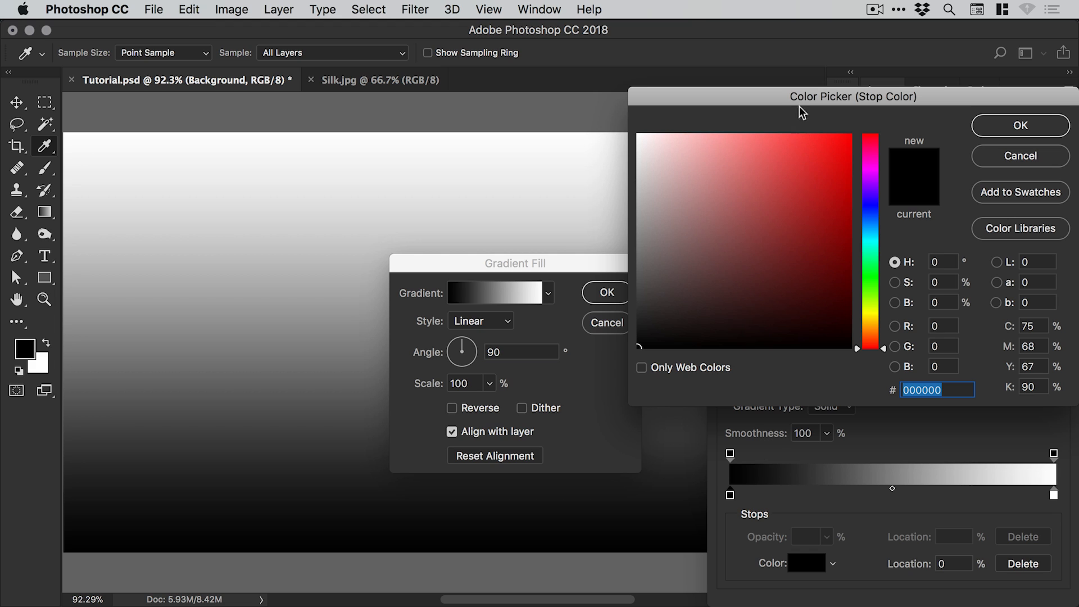
pyautogui.moveTo(801, 112); pyautogui.dragTo(749, 123)
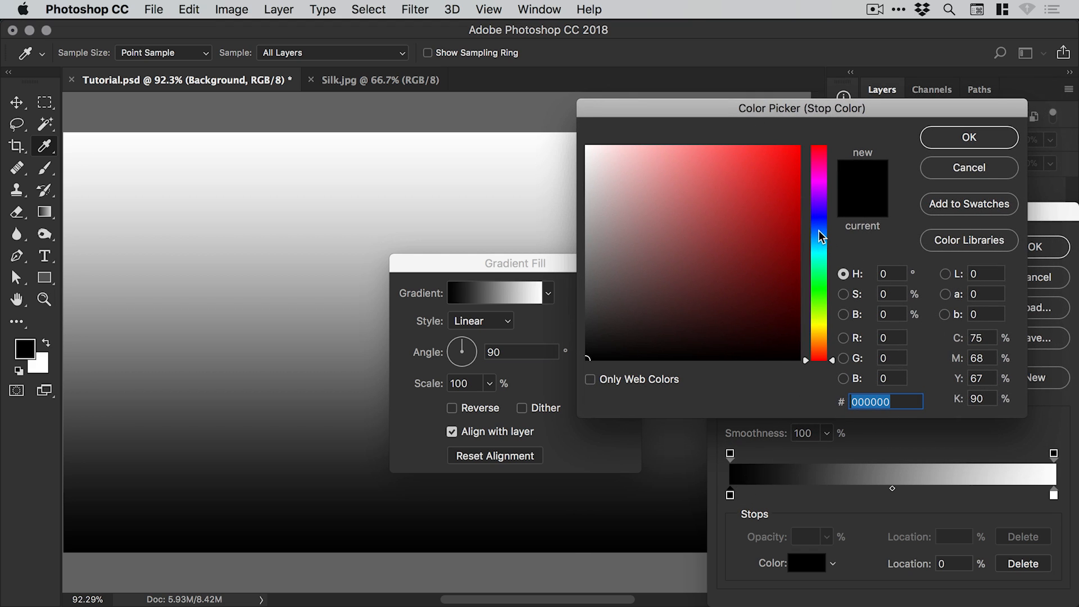
pyautogui.moveTo(819, 232); pyautogui.dragTo(821, 231)
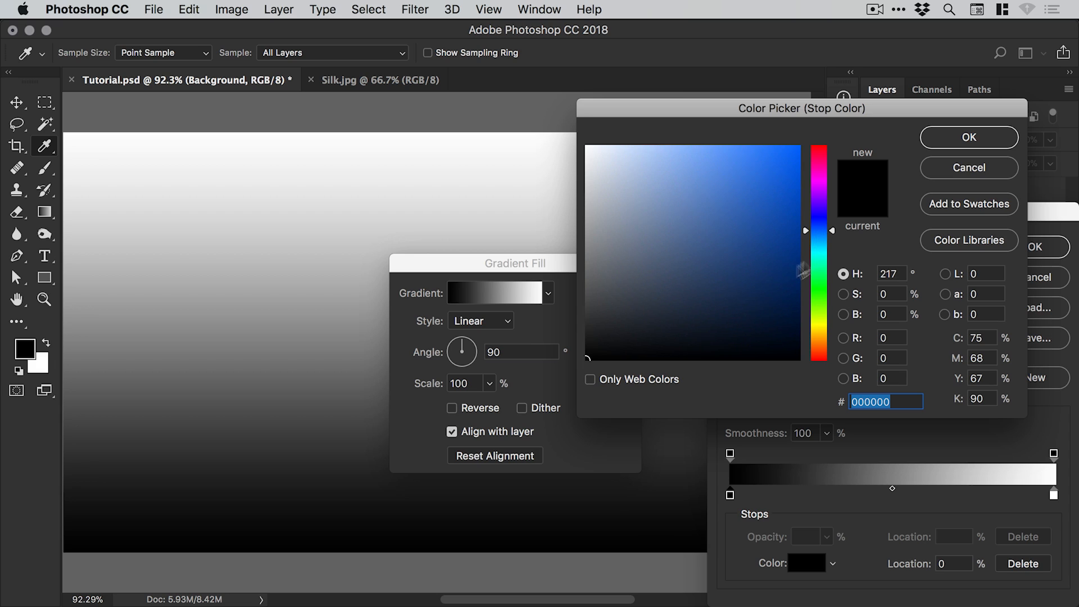
pyautogui.moveTo(629, 352)
pyautogui.mouseDown()
pyautogui.moveTo(644, 344)
pyautogui.moveTo(582, 362)
pyautogui.moveTo(653, 346)
pyautogui.mouseUp()
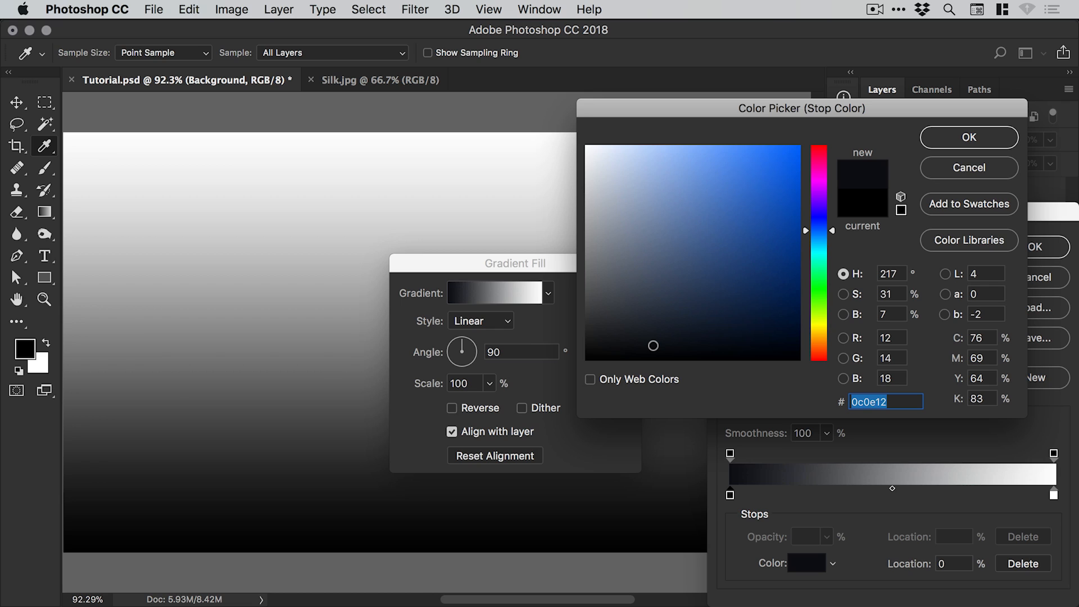
pyautogui.click(969, 137)
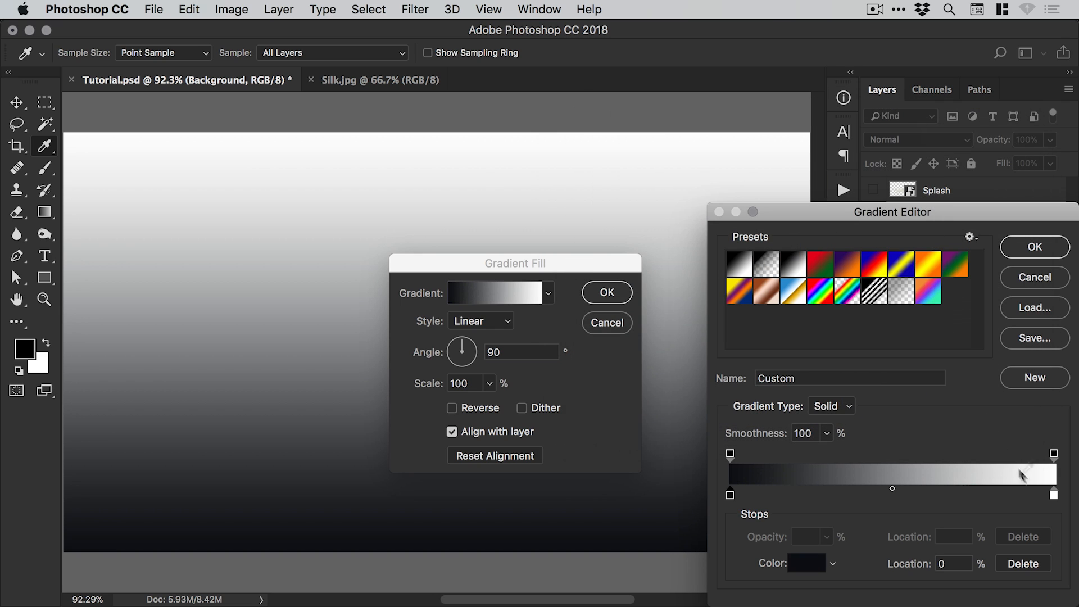
# Set the gradient's white color stop at location 100% to the dark blue 1e2229 and accept the edited gradient.
pyautogui.doubleClick(1054, 496)
pyautogui.click(824, 228)
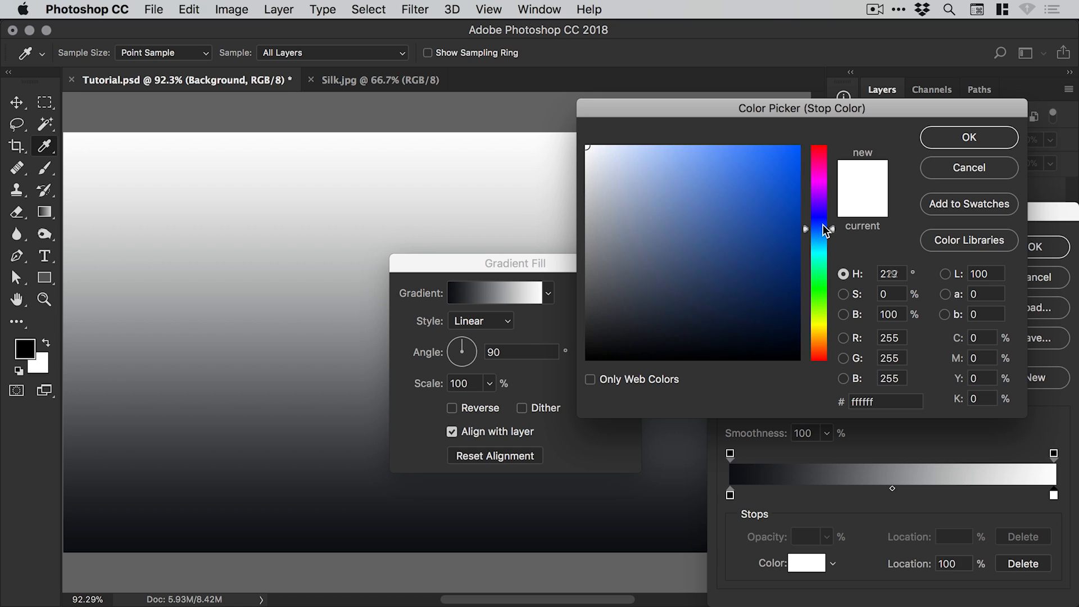
pyautogui.click(824, 230)
pyautogui.moveTo(651, 349)
pyautogui.mouseDown()
pyautogui.moveTo(648, 284)
pyautogui.moveTo(652, 338)
pyautogui.moveTo(645, 326)
pyautogui.mouseUp()
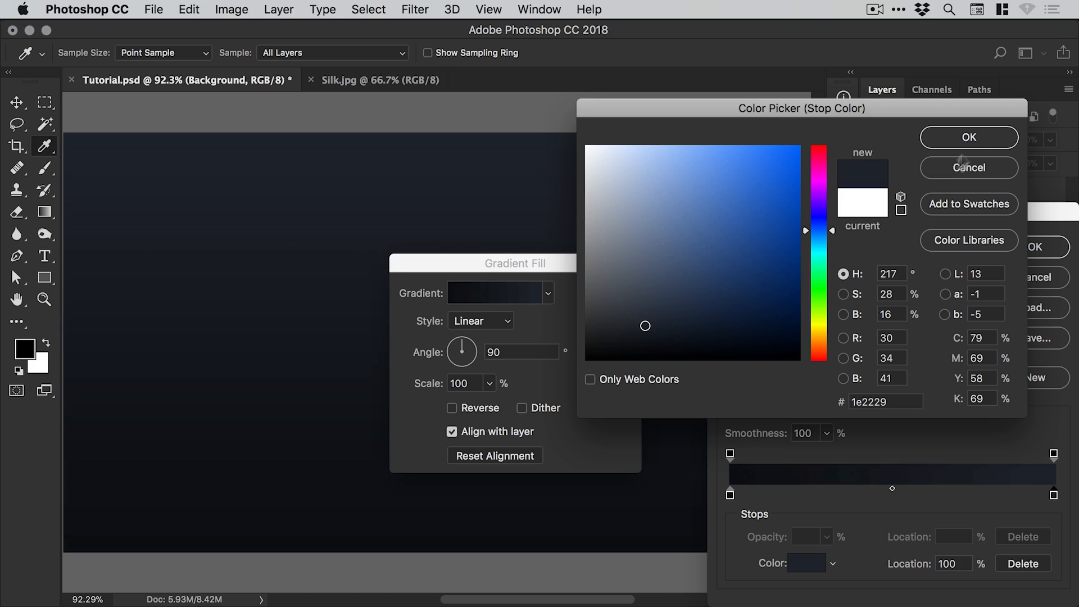
pyautogui.click(969, 137)
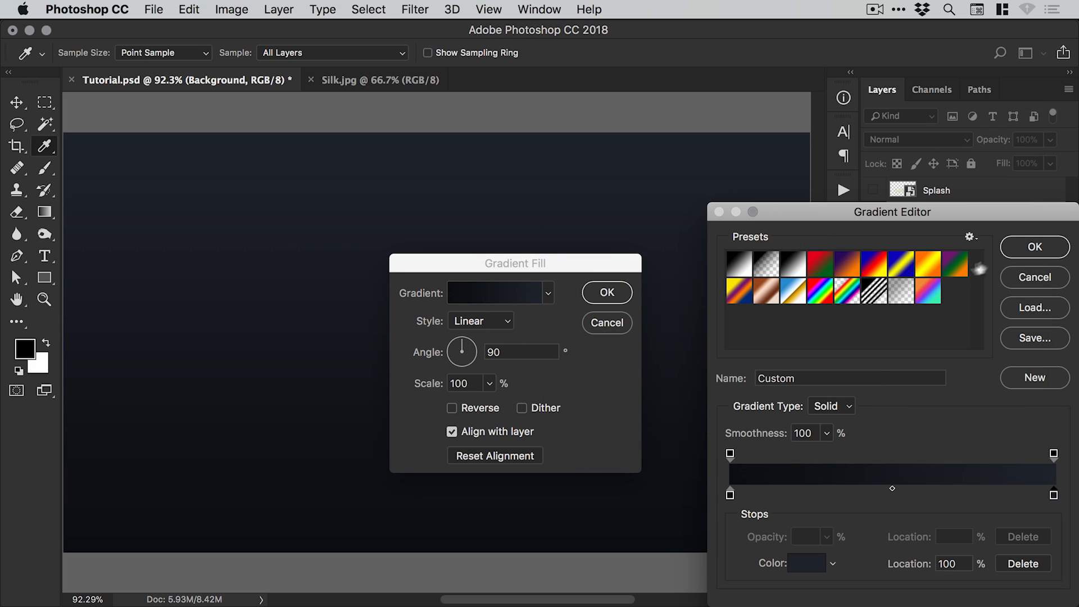
pyautogui.click(1035, 247)
# Set the linear gradient fill's angle to 90°, enable Dither, and apply the fill.
pyautogui.moveTo(467, 355)
pyautogui.mouseDown()
pyautogui.moveTo(474, 353)
pyautogui.moveTo(458, 364)
pyautogui.moveTo(455, 343)
pyautogui.mouseUp()
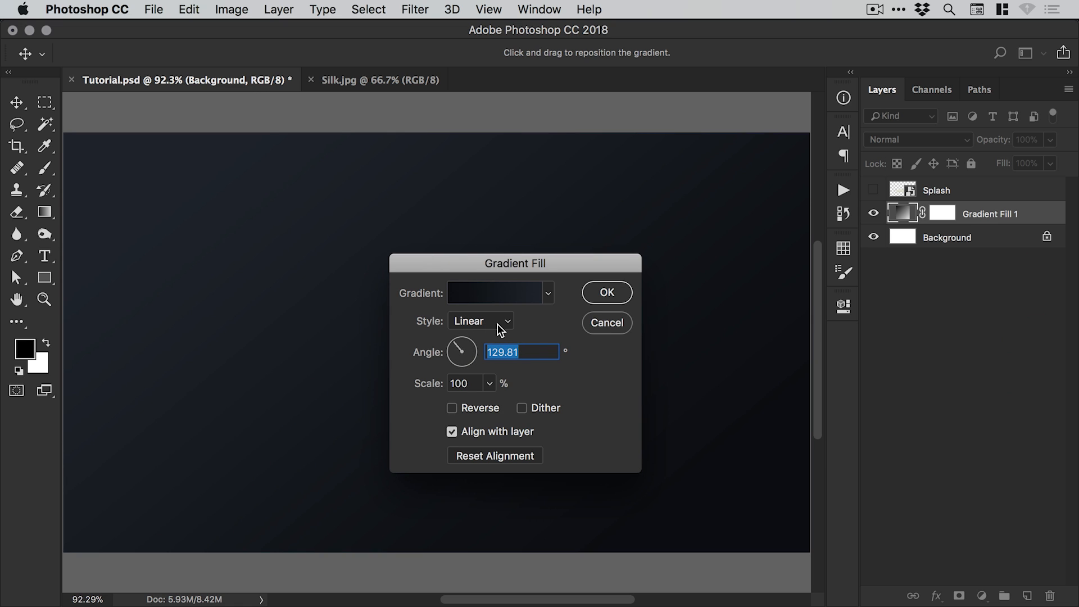
pyautogui.write('90')
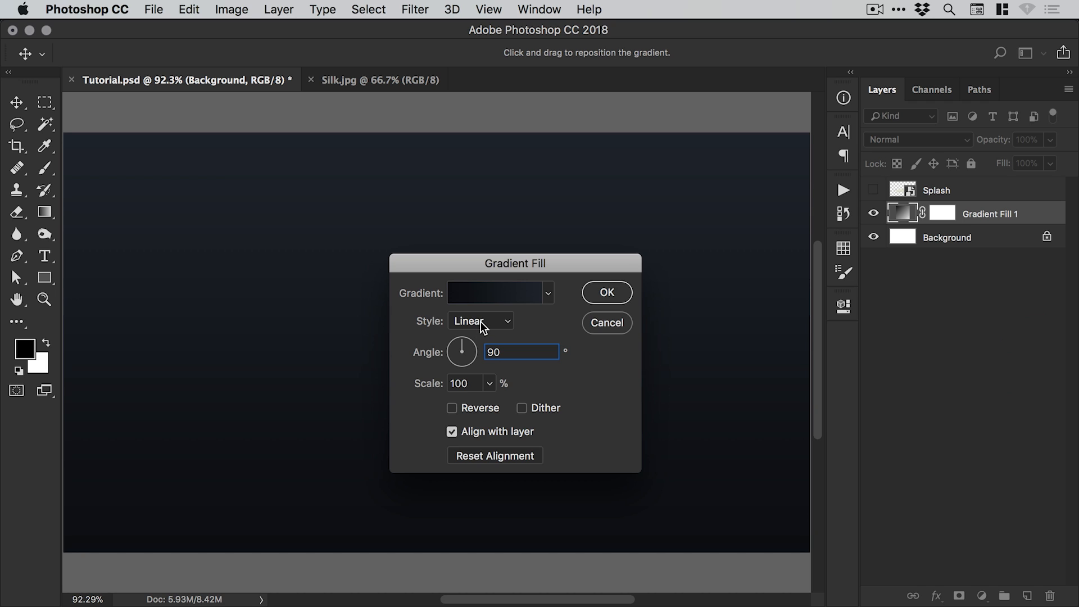
pyautogui.press('super+equal')
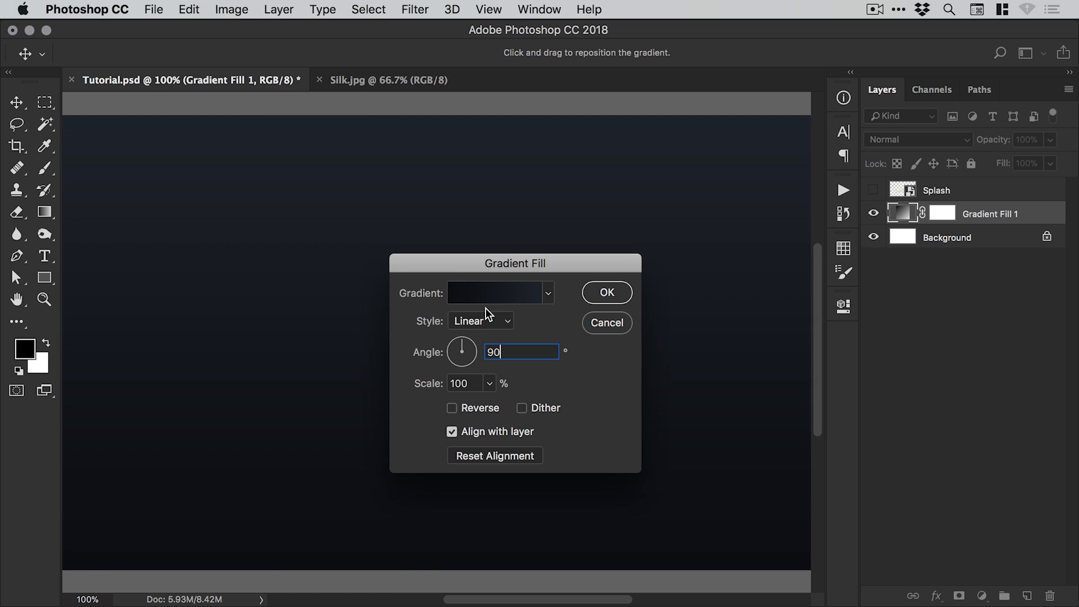
pyautogui.press('super+equal')
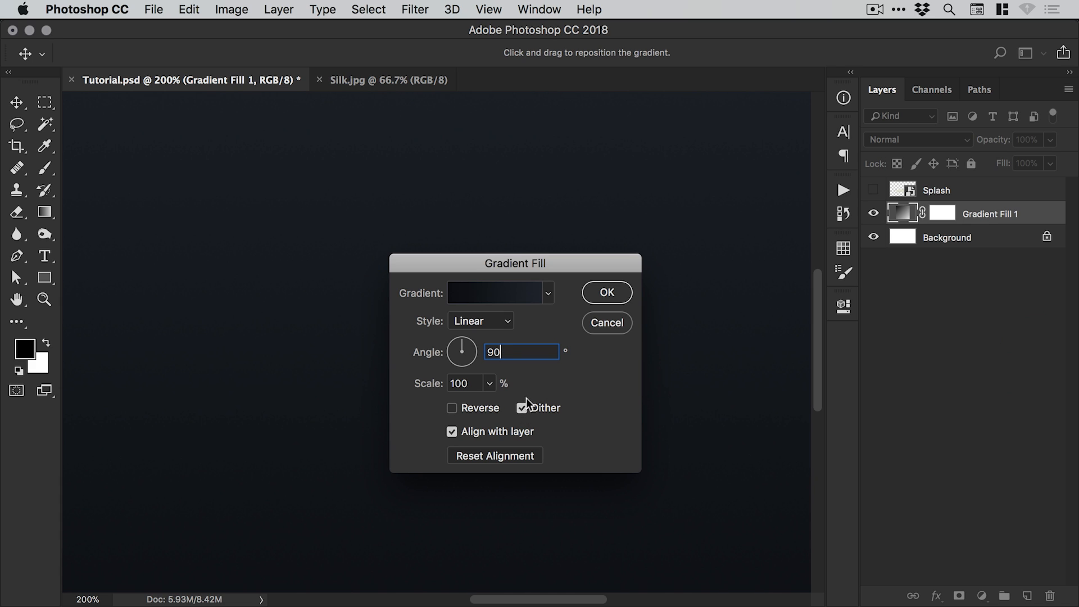
pyautogui.click(607, 293)
# Check the Image color mode options and review the gradient fill layer's Dither setting.
pyautogui.click(239, 10)
pyautogui.moveTo(239, 33)
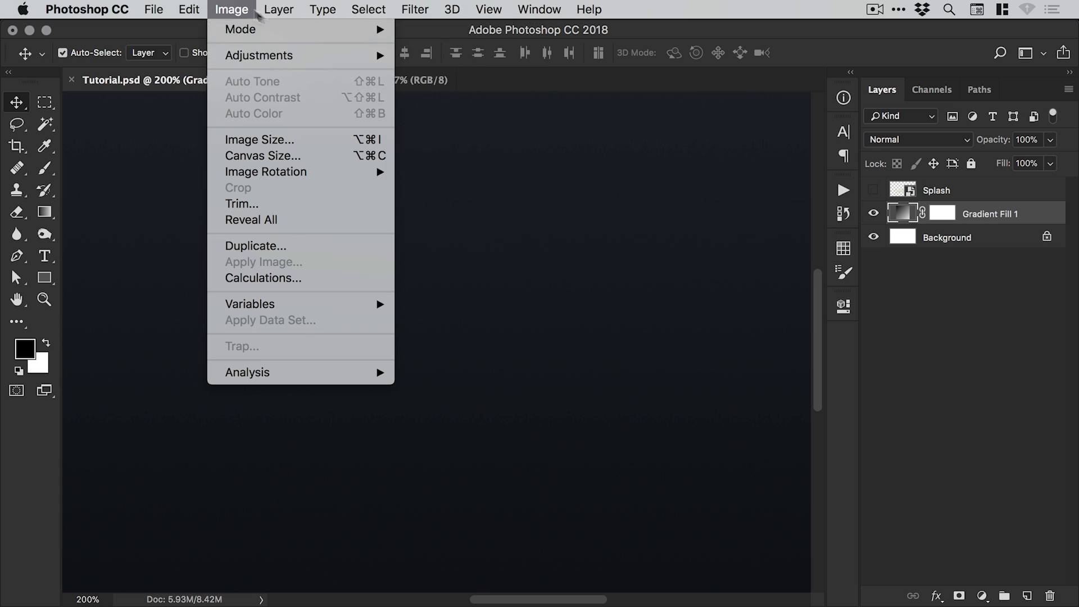
pyautogui.click(235, 9)
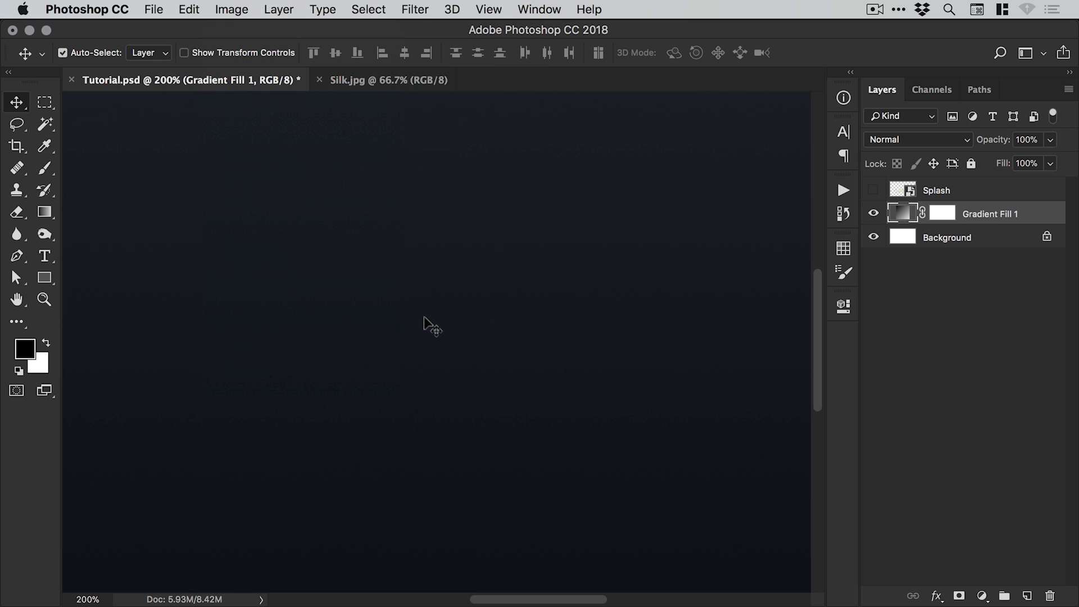
pyautogui.doubleClick(902, 213)
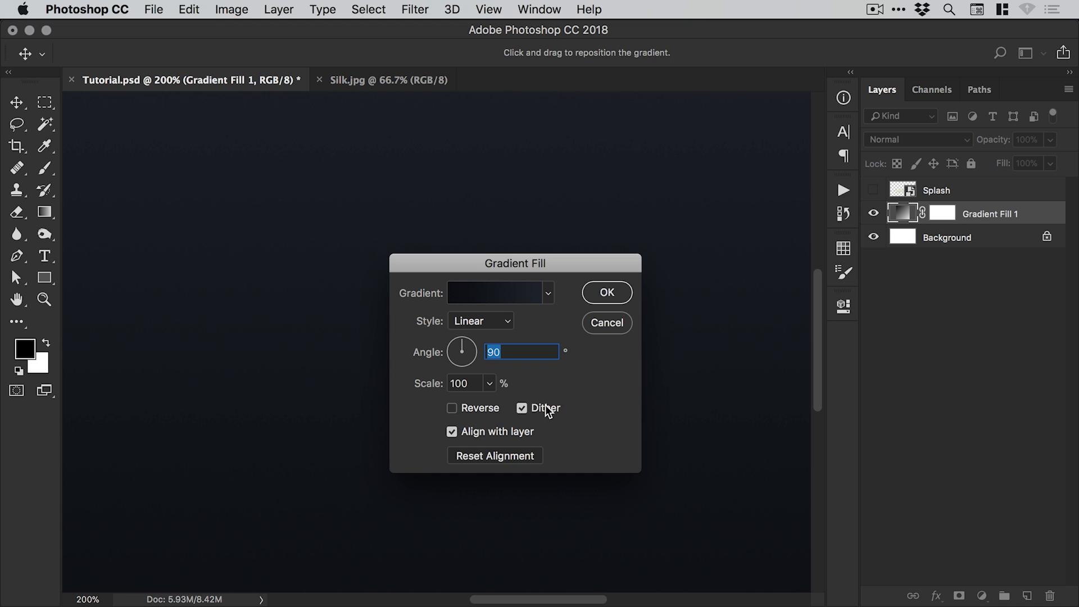
pyautogui.moveTo(547, 264); pyautogui.dragTo(545, 235)
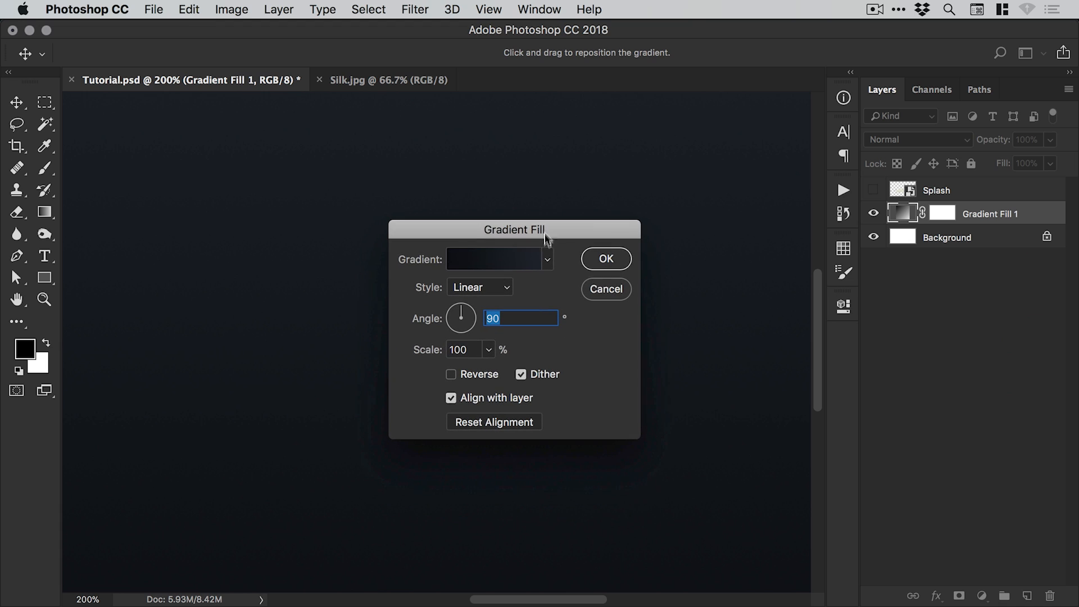
pyautogui.click(607, 260)
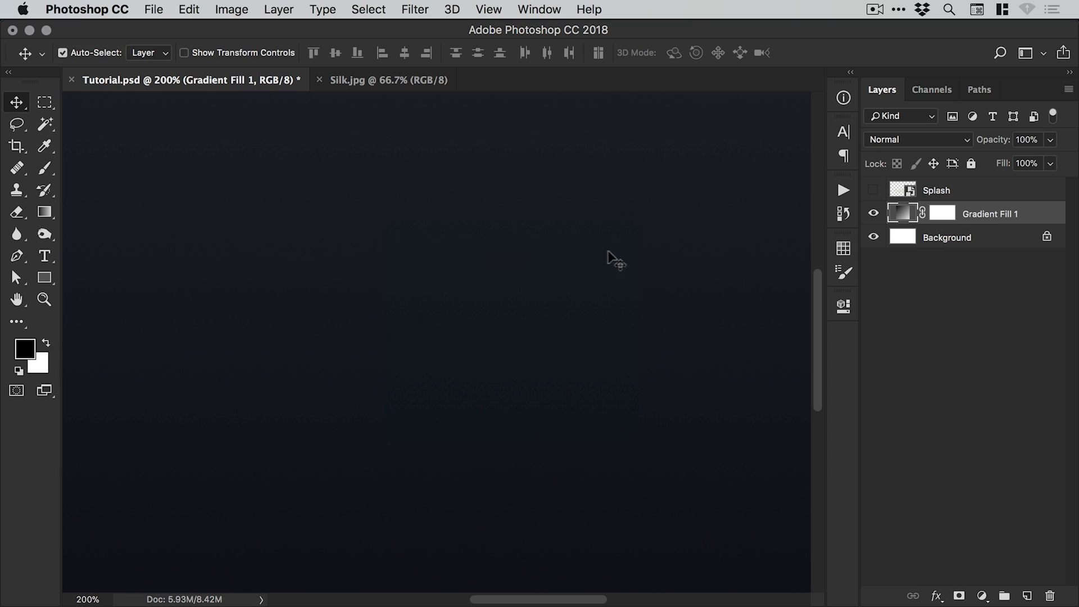
pyautogui.press('super+0')
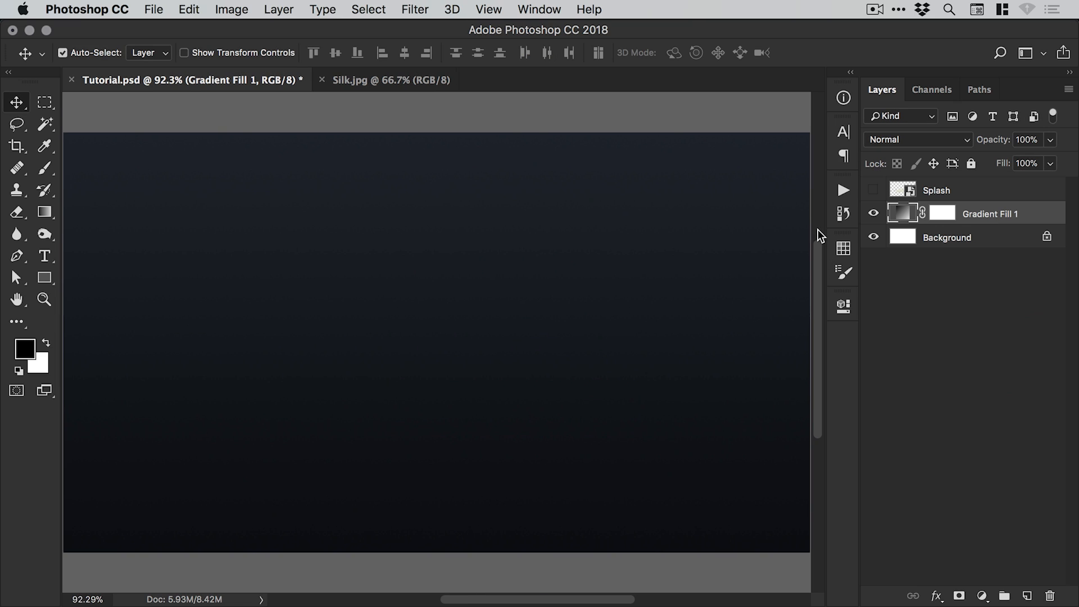
# Lock the position of the Gradient Fill 1 layer and delete the Background layer.
pyautogui.click(933, 164)
pyautogui.click(954, 242)
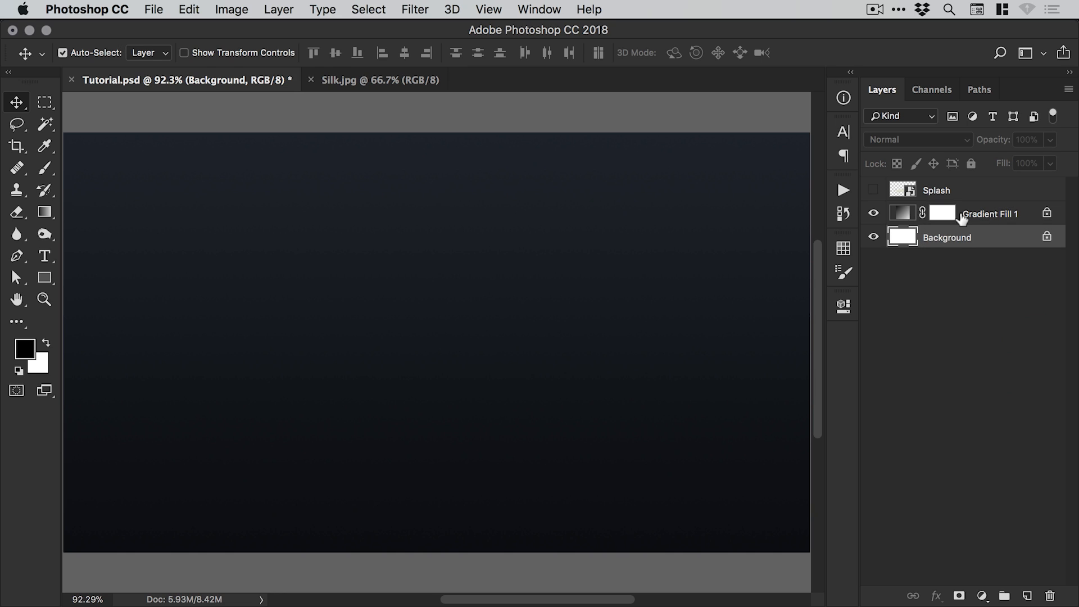
pyautogui.press('BackSpace')
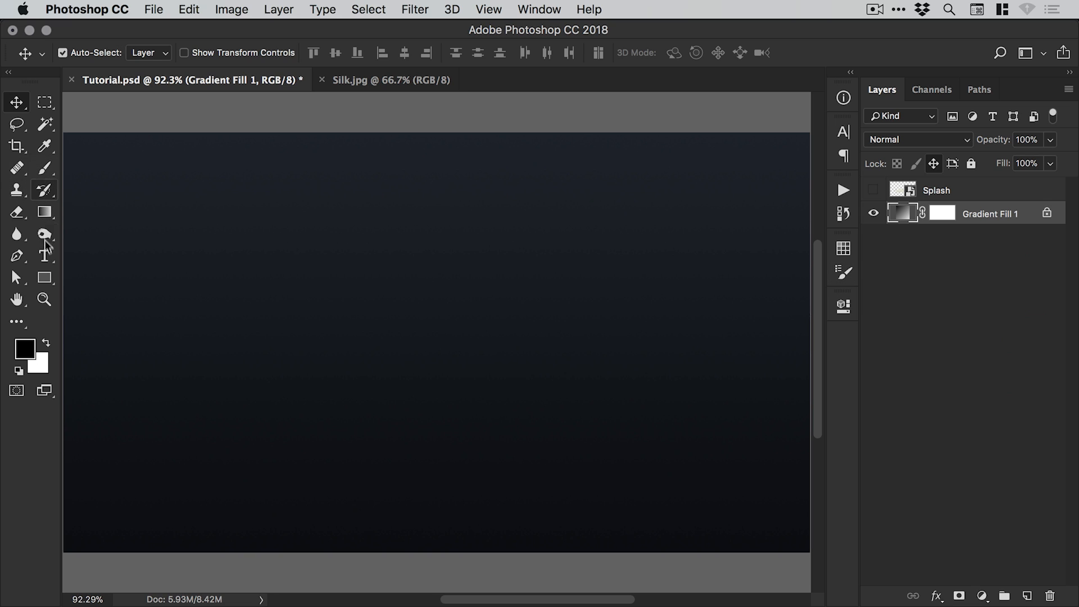
# Add the letter "O" as a black Gotham Bold text layer at 72 px near the canvas center.
pyautogui.click(44, 256)
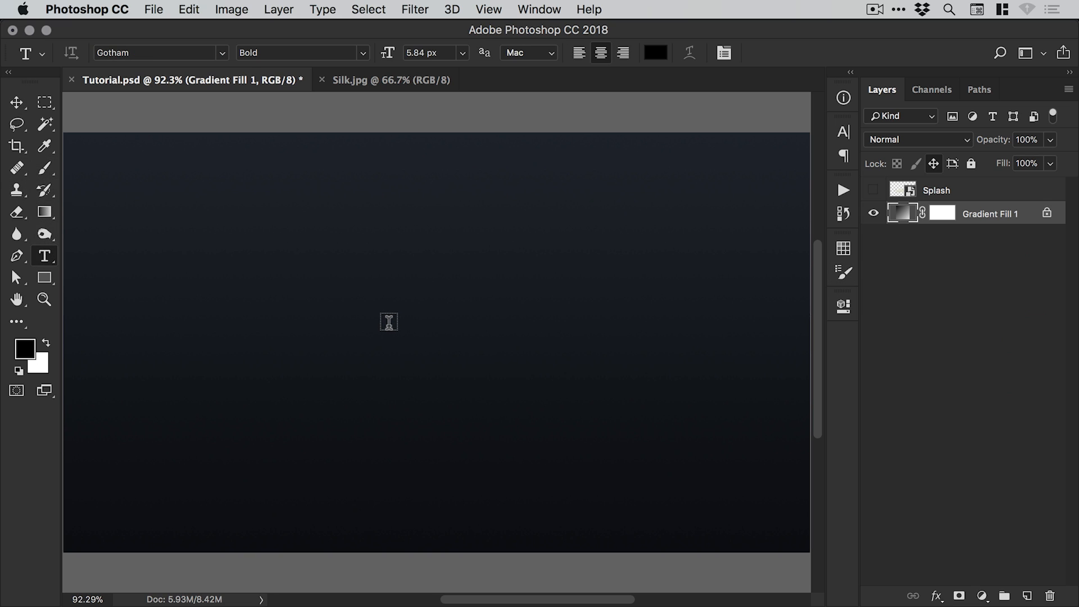
pyautogui.click(390, 325)
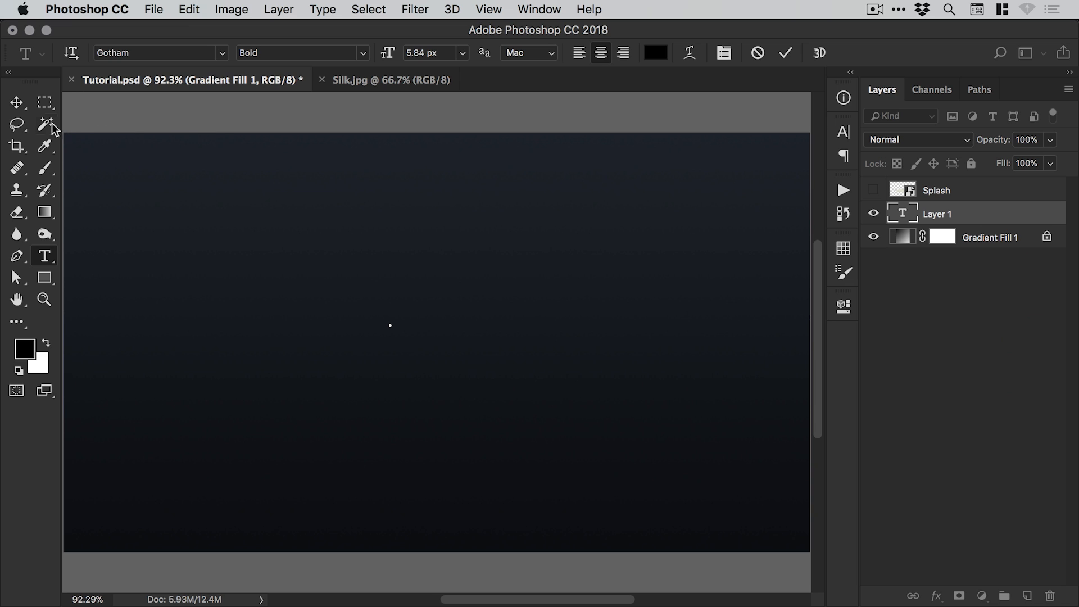
pyautogui.click(463, 53)
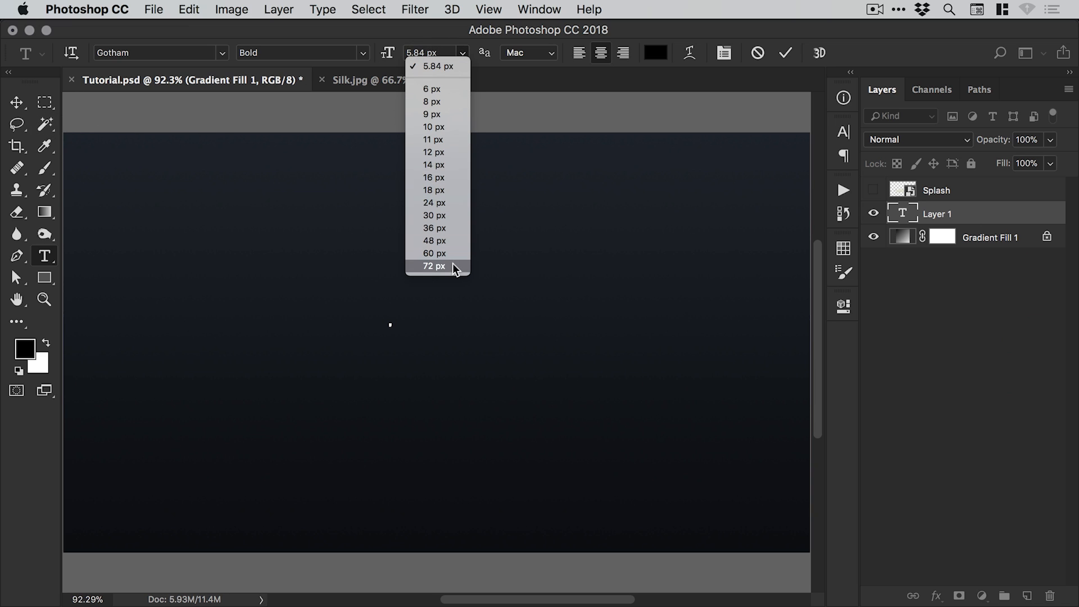
pyautogui.click(434, 266)
pyautogui.click(17, 103)
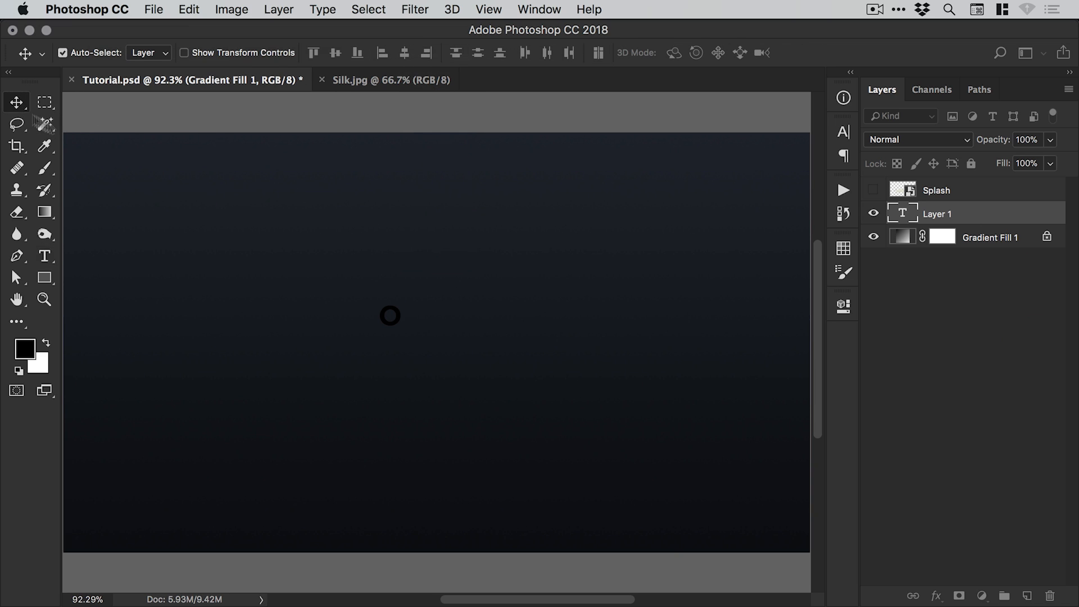
# Scale the letter O proportionally to about 930% with Free Transform and center it on the canvas at X 960 px, Y 540 px.
pyautogui.click(189, 9)
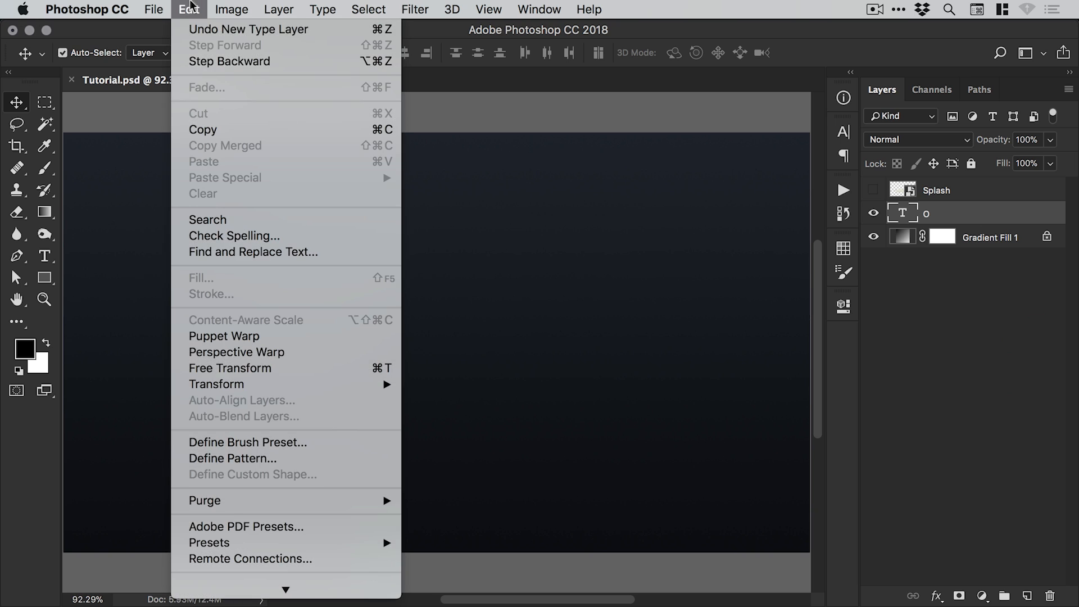
pyautogui.click(238, 370)
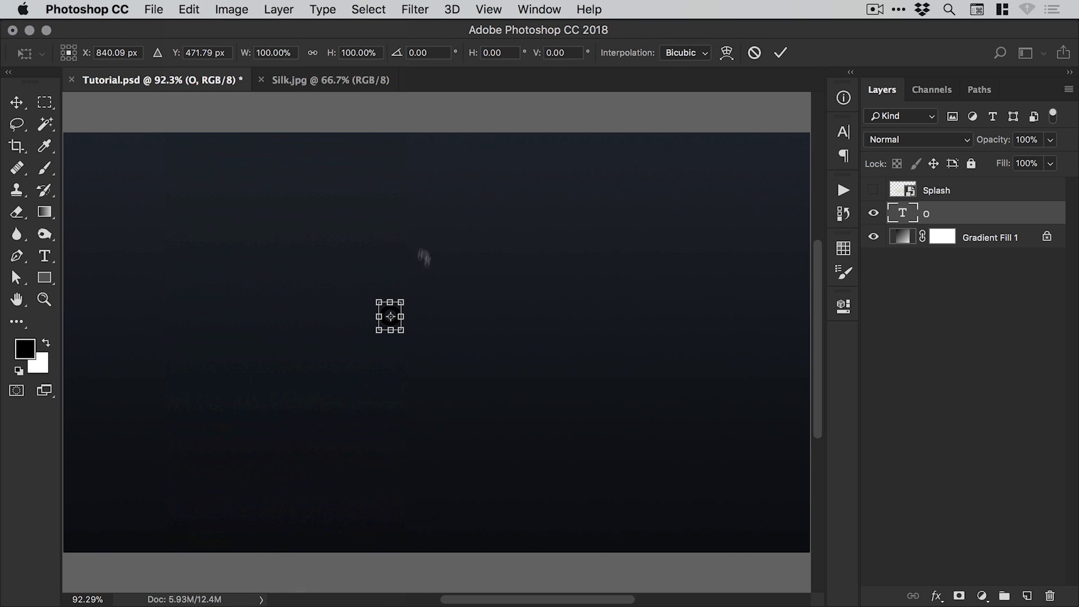
pyautogui.moveTo(406, 294); pyautogui.dragTo(525, 149)
pyautogui.moveTo(487, 235); pyautogui.dragTo(479, 352)
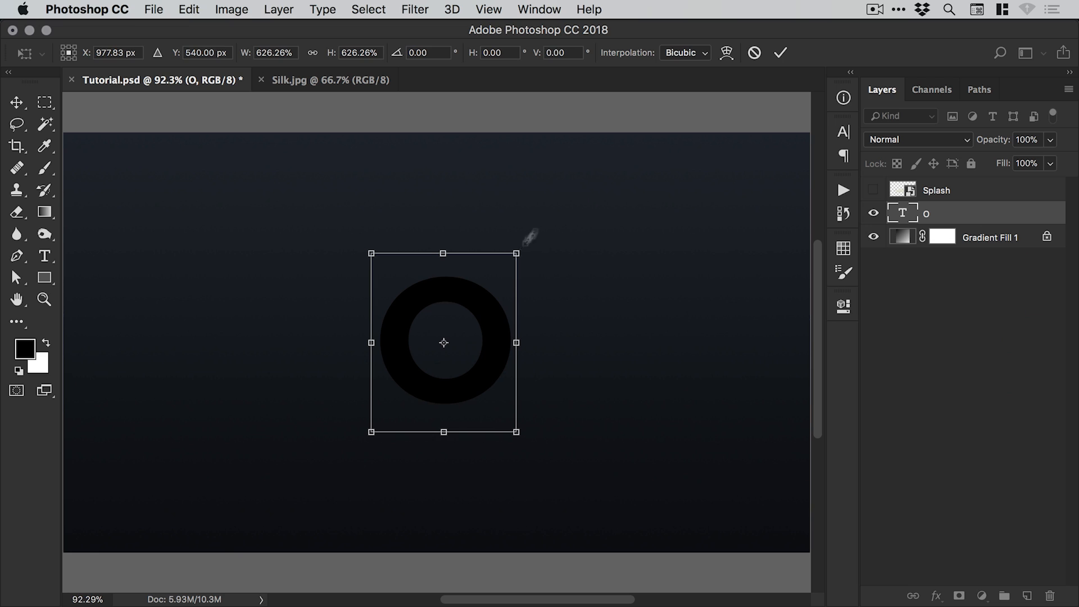
pyautogui.moveTo(523, 240); pyautogui.dragTo(576, 170)
pyautogui.moveTo(521, 255); pyautogui.dragTo(496, 286)
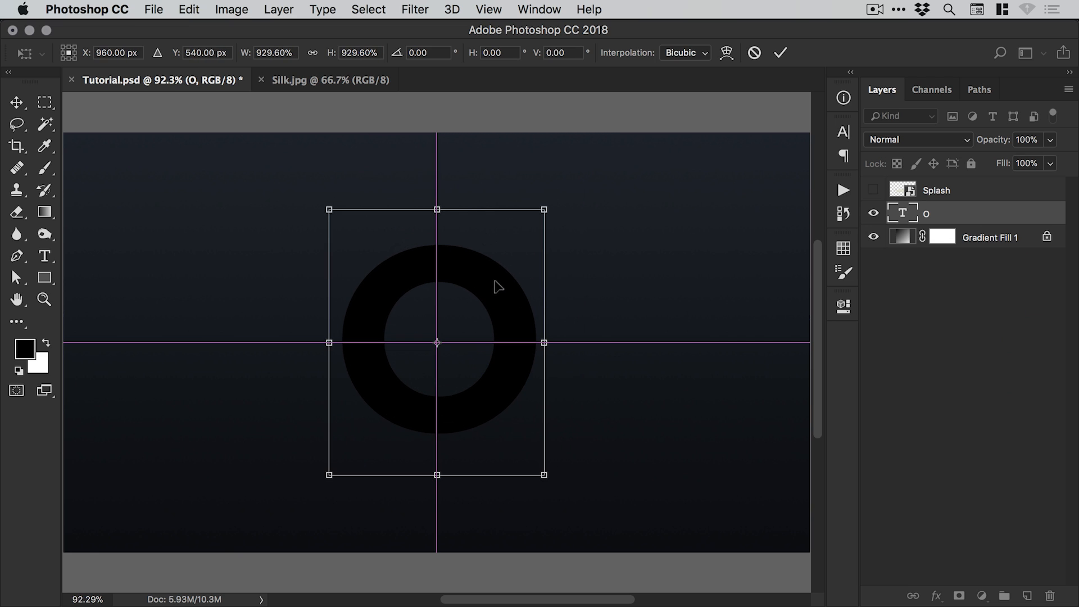
pyautogui.press('Return')
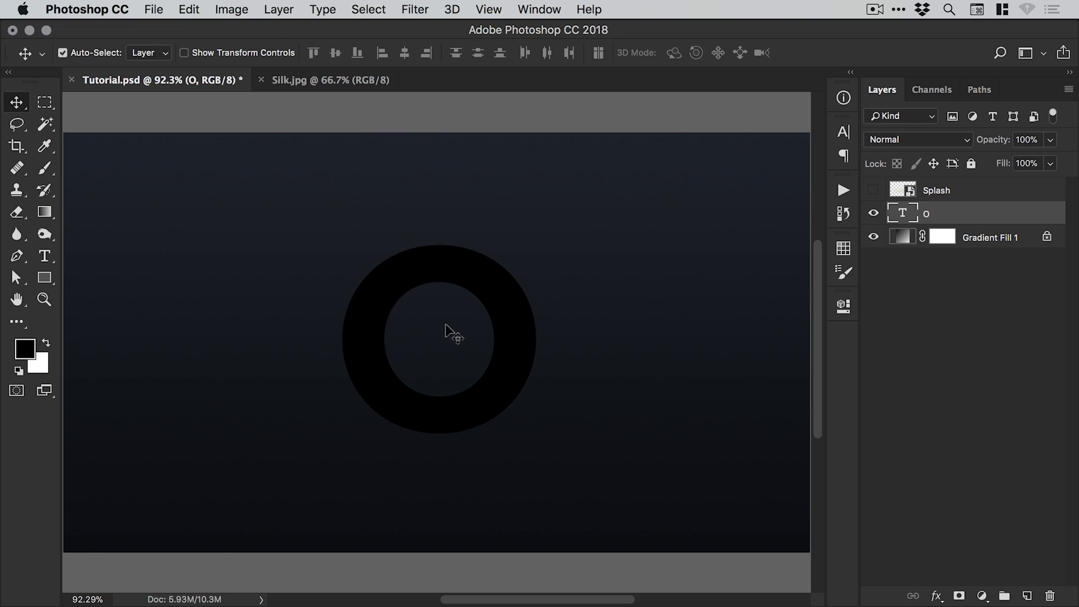
# Try the letters "P" and "A" in the text layer and restore the letter "O".
pyautogui.doubleClick(425, 321)
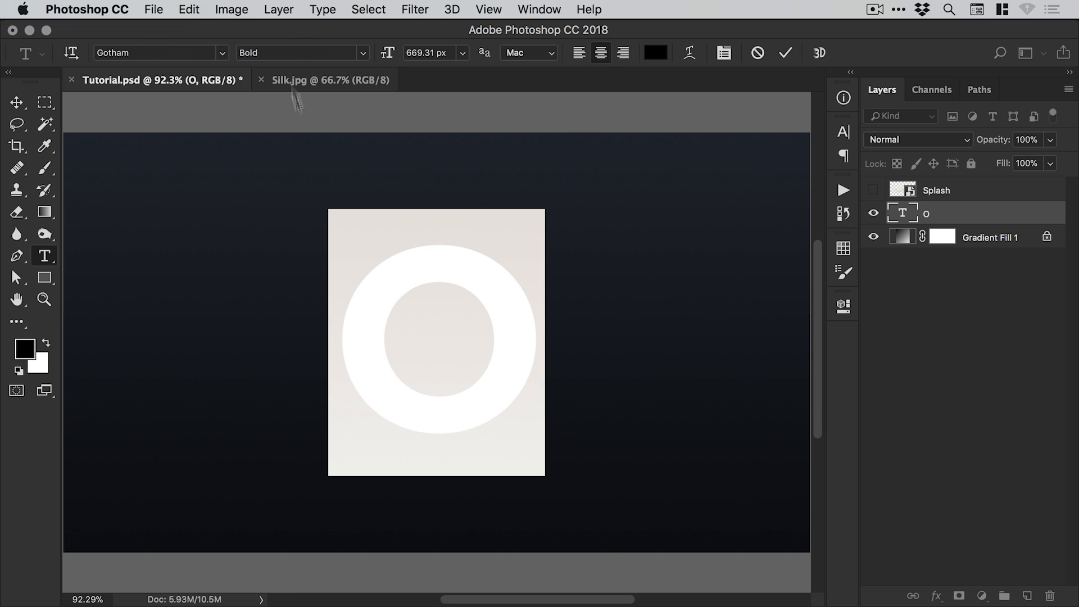
pyautogui.write('P')
pyautogui.press('BackSpace')
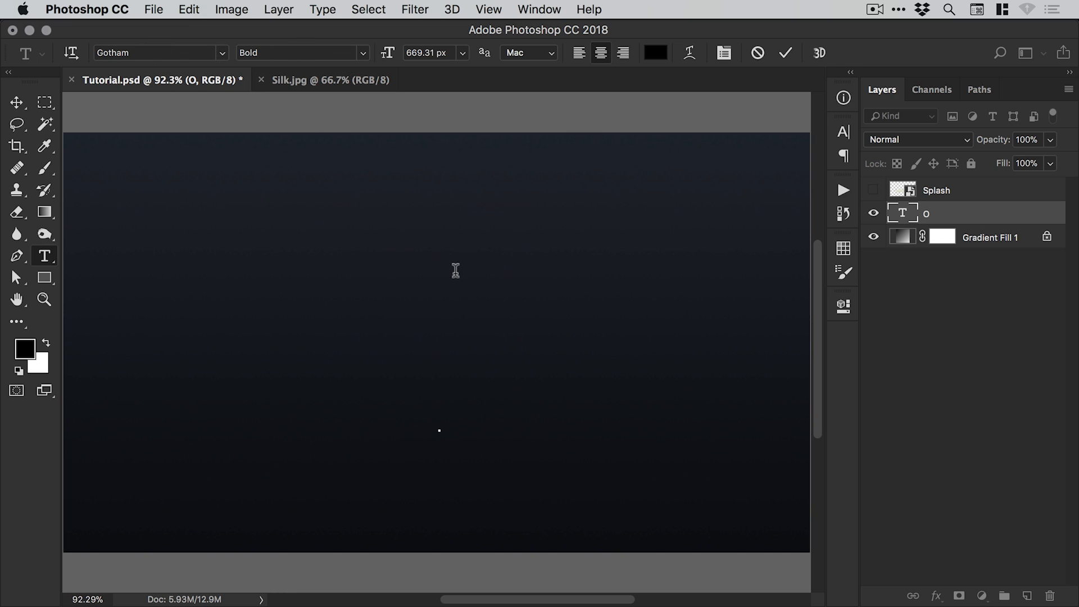
pyautogui.write('A')
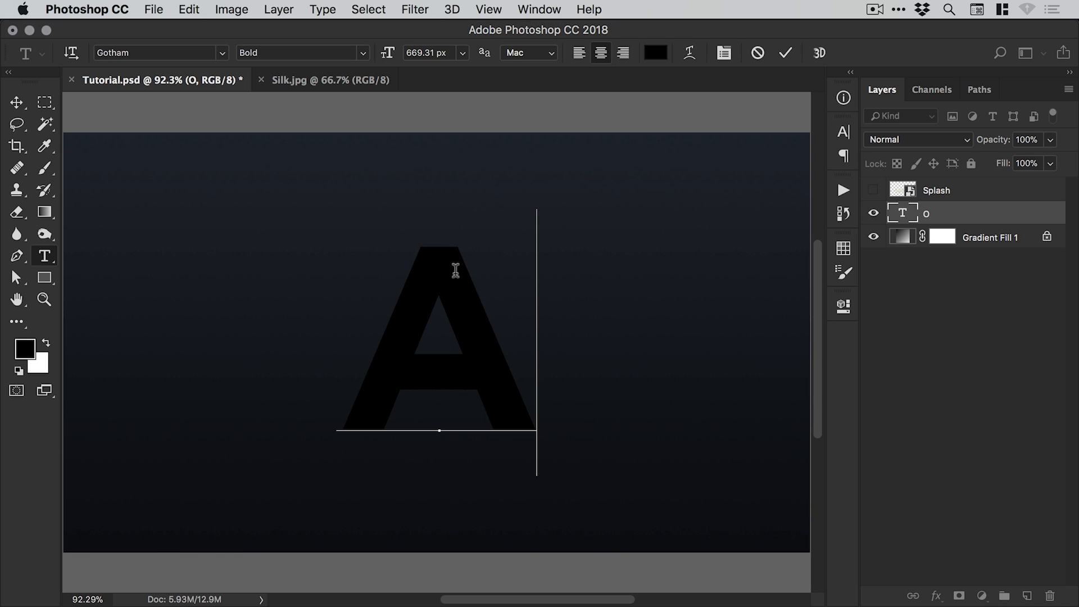
pyautogui.press('BackSpace')
pyautogui.write('O')
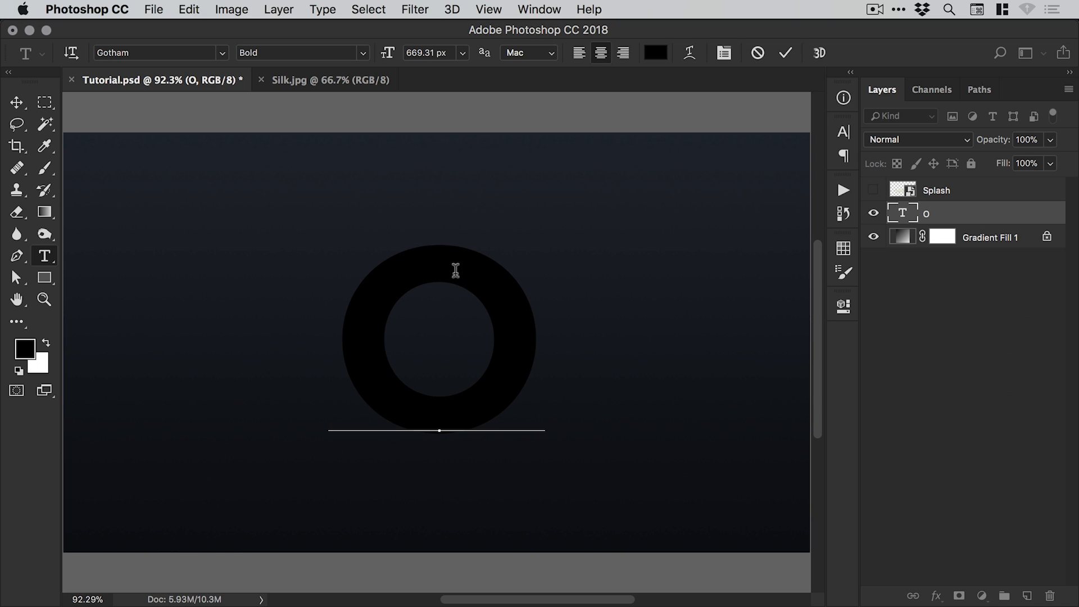
pyautogui.click(16, 102)
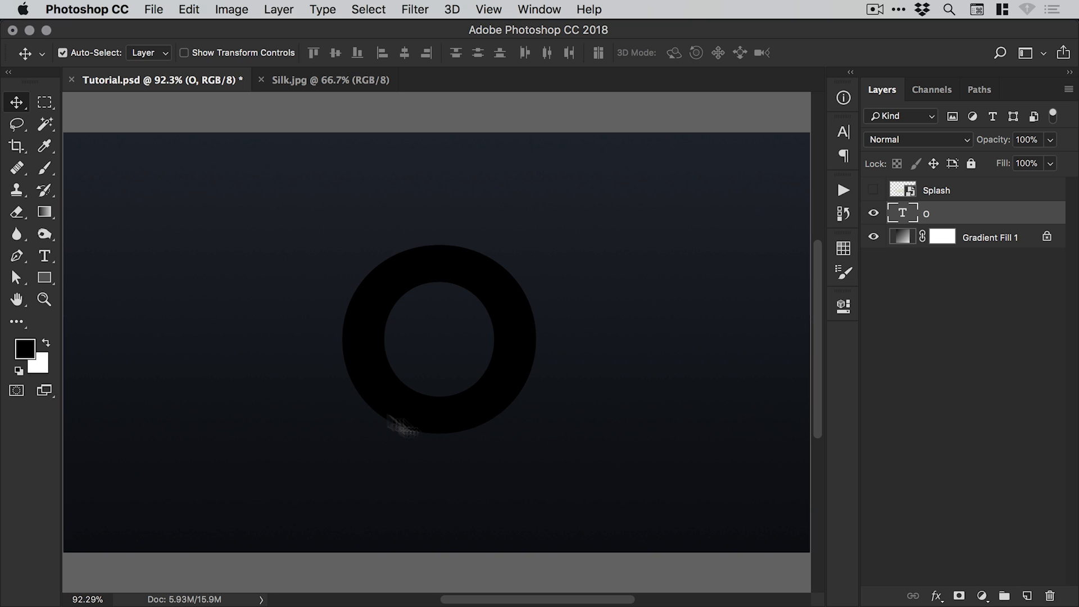
pyautogui.press('t')
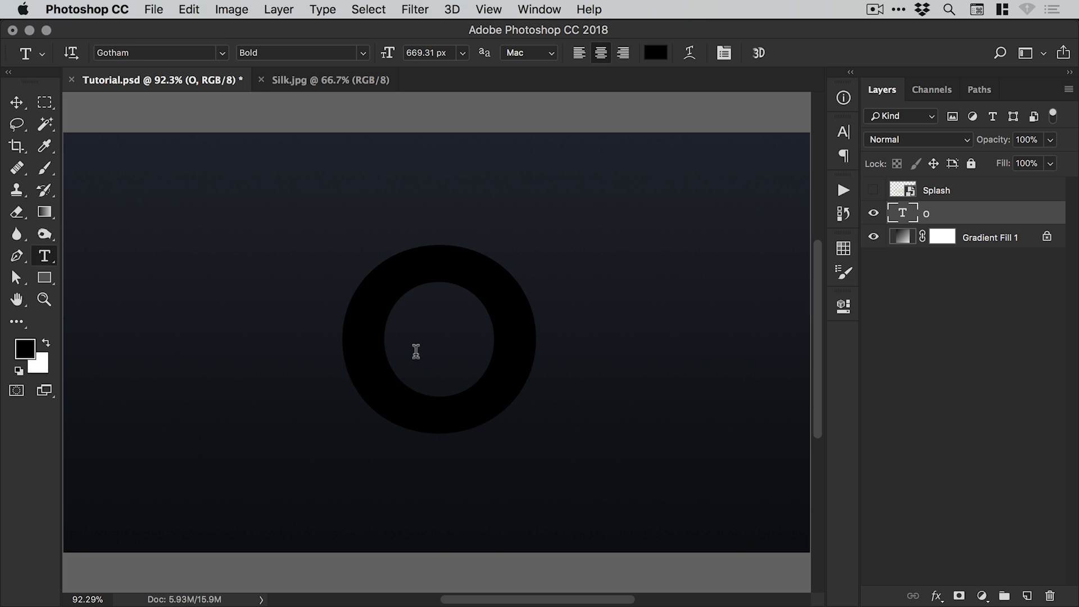
pyautogui.click(17, 102)
# Enlarge the letter O proportionally to about 120.6% around its center with Free Transform.
pyautogui.click(189, 9)
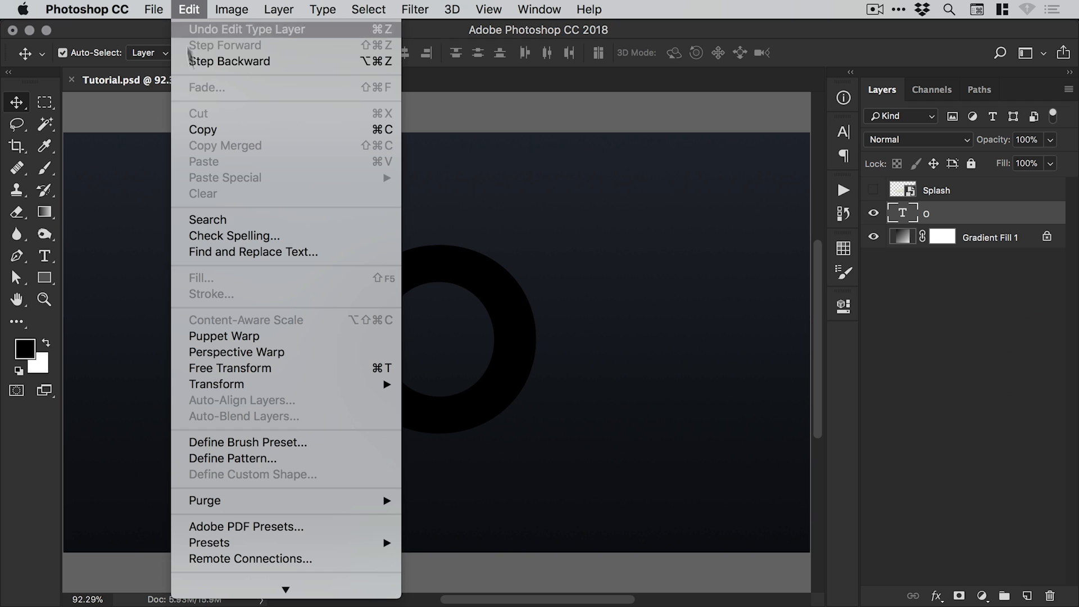
pyautogui.click(209, 368)
pyautogui.moveTo(546, 206); pyautogui.dragTo(568, 180)
pyautogui.press('super+minus')
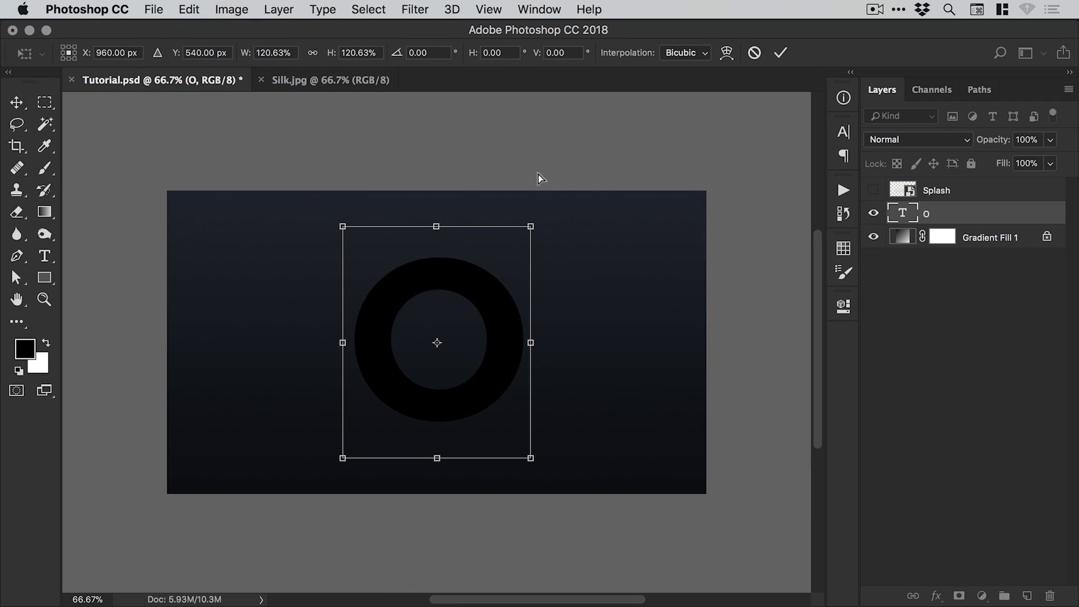
pyautogui.click(445, 284)
pyautogui.press('Return')
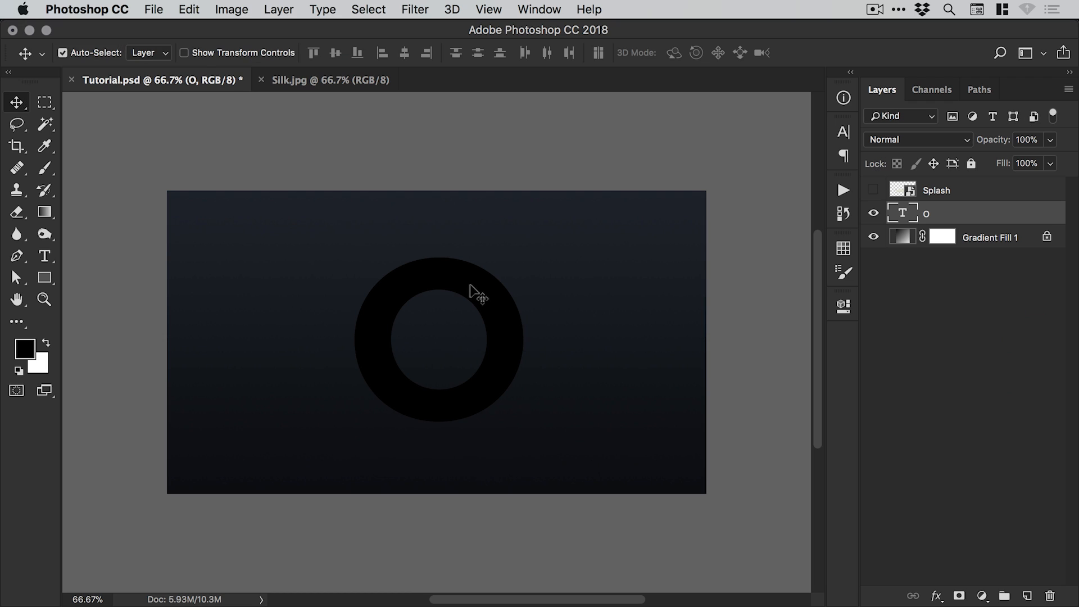
# Rename the O text layer as "Text" and save the document.
pyautogui.press('super+plus')
pyautogui.press('super')
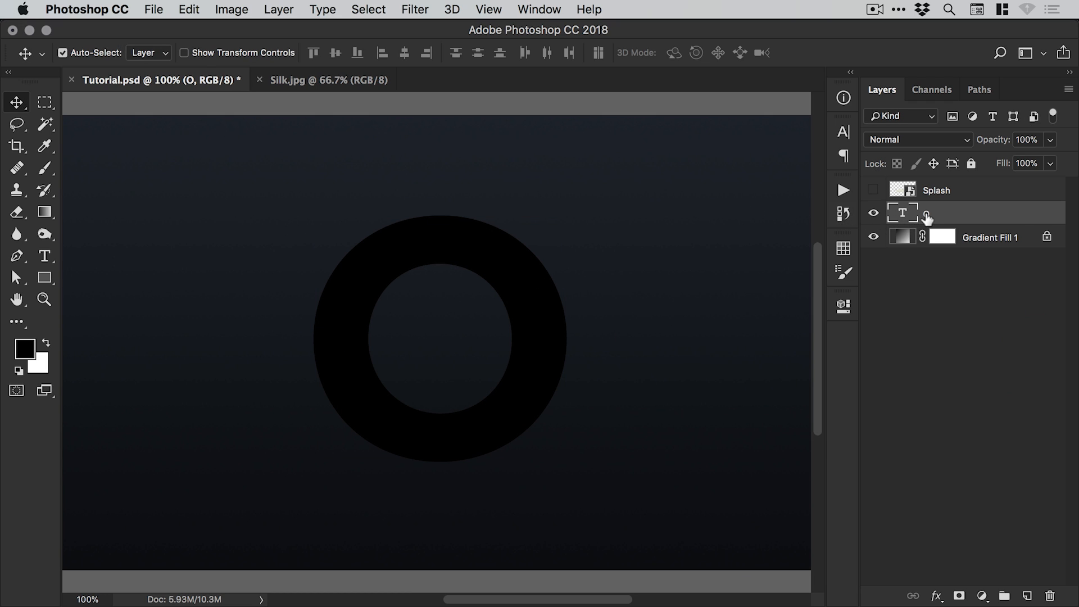
pyautogui.doubleClick(927, 216)
pyautogui.write('Text')
pyautogui.press('Return')
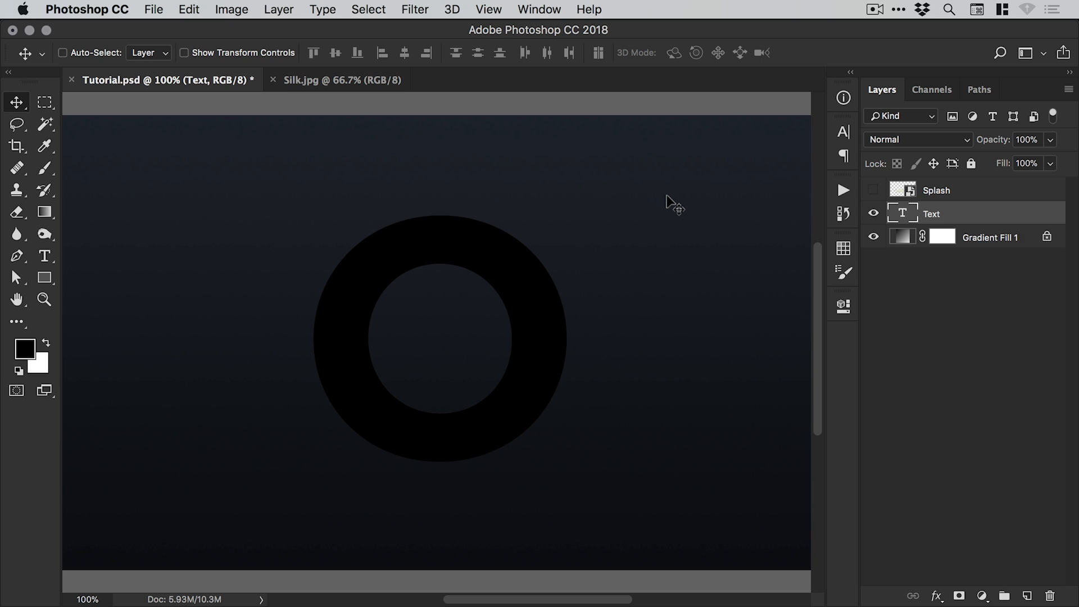
pyautogui.press('super+s')
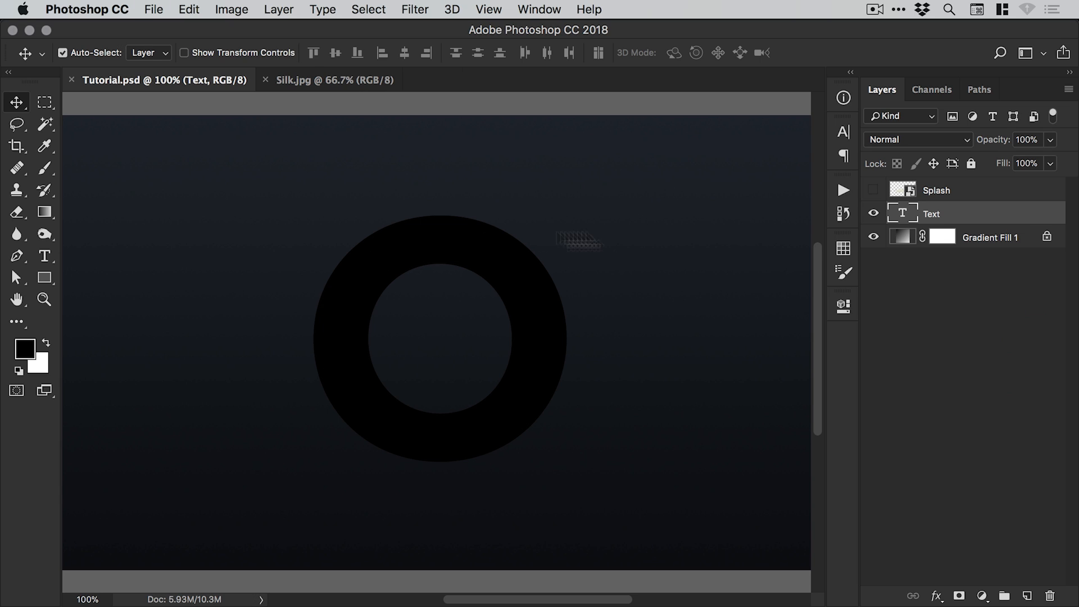
# Set the Text layer's Fill Opacity to 0% in its Blending Options.
pyautogui.rightClick(948, 209)
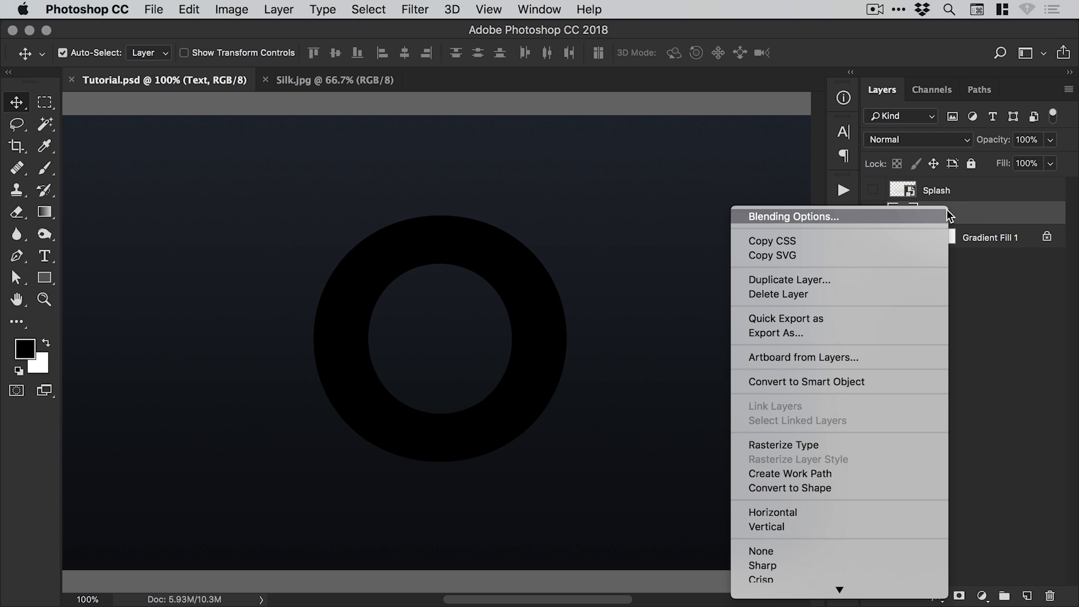
pyautogui.click(836, 216)
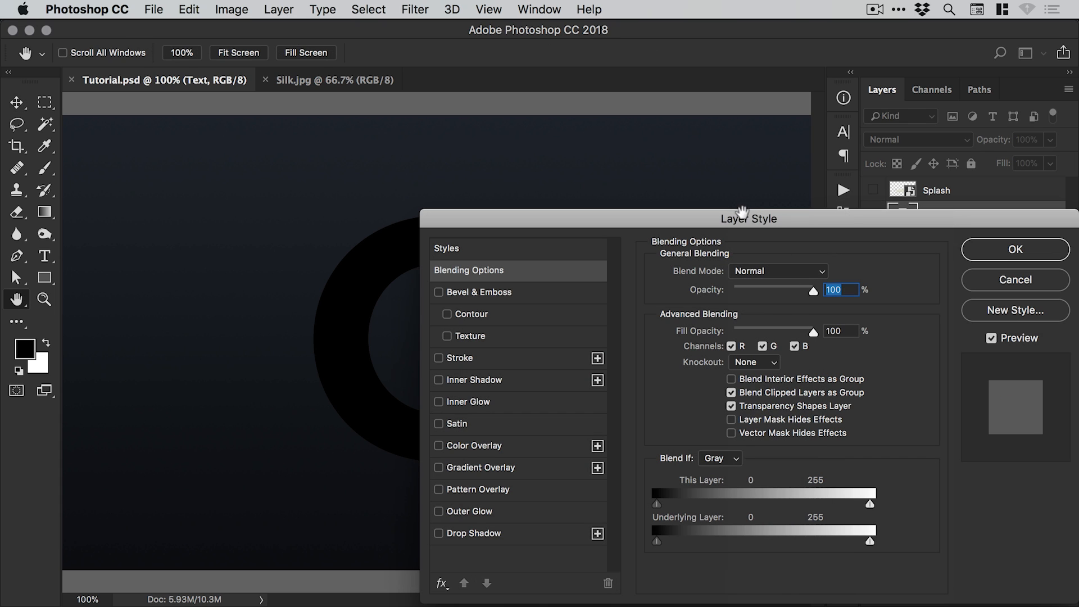
pyautogui.moveTo(742, 212); pyautogui.dragTo(826, 118)
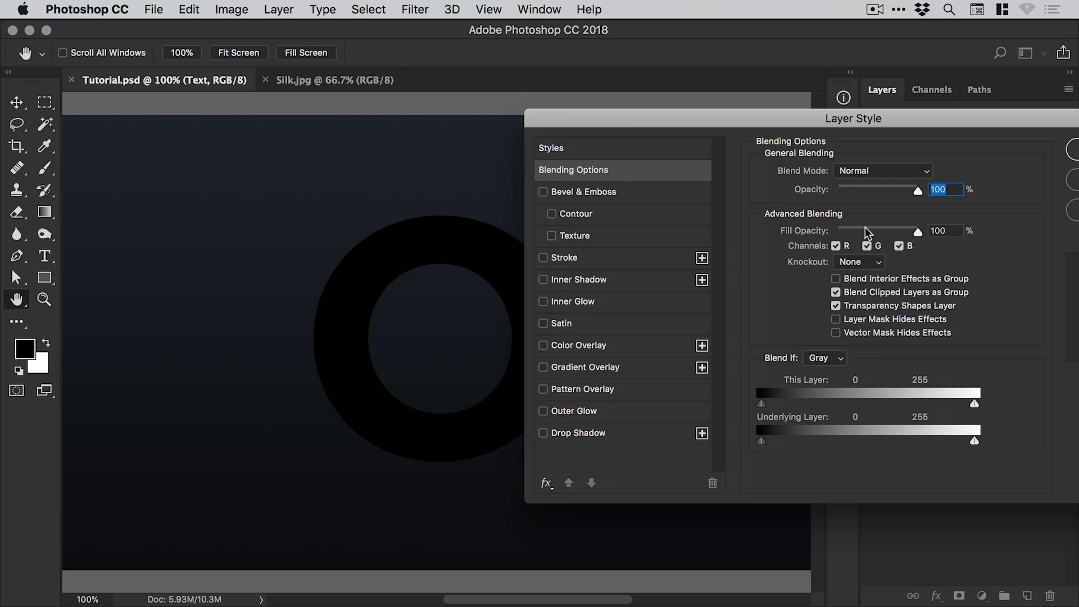
pyautogui.moveTo(886, 231); pyautogui.dragTo(847, 237)
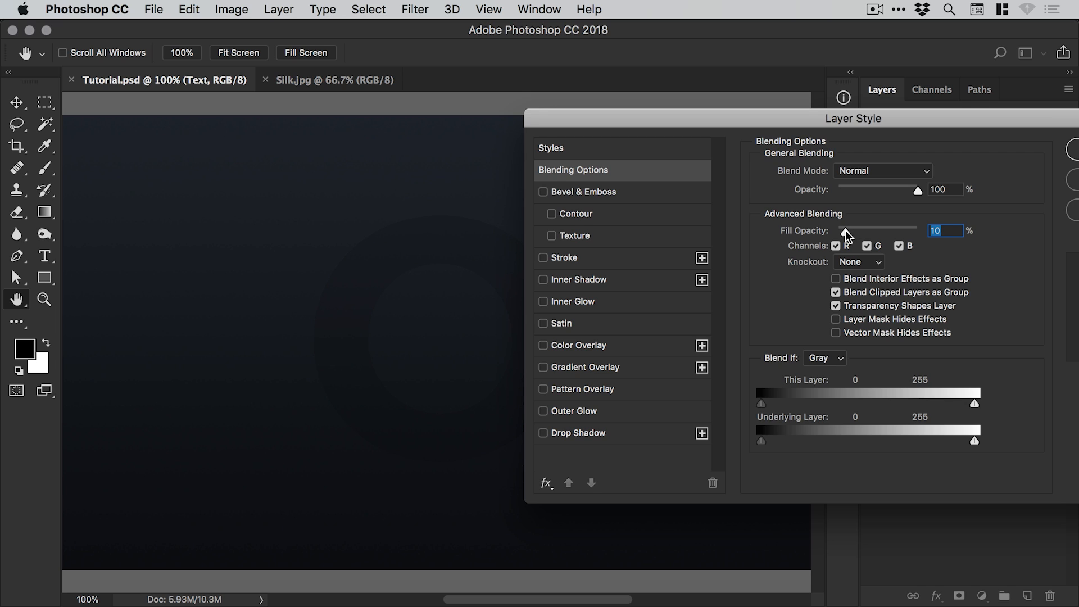
pyautogui.moveTo(847, 236); pyautogui.dragTo(819, 230)
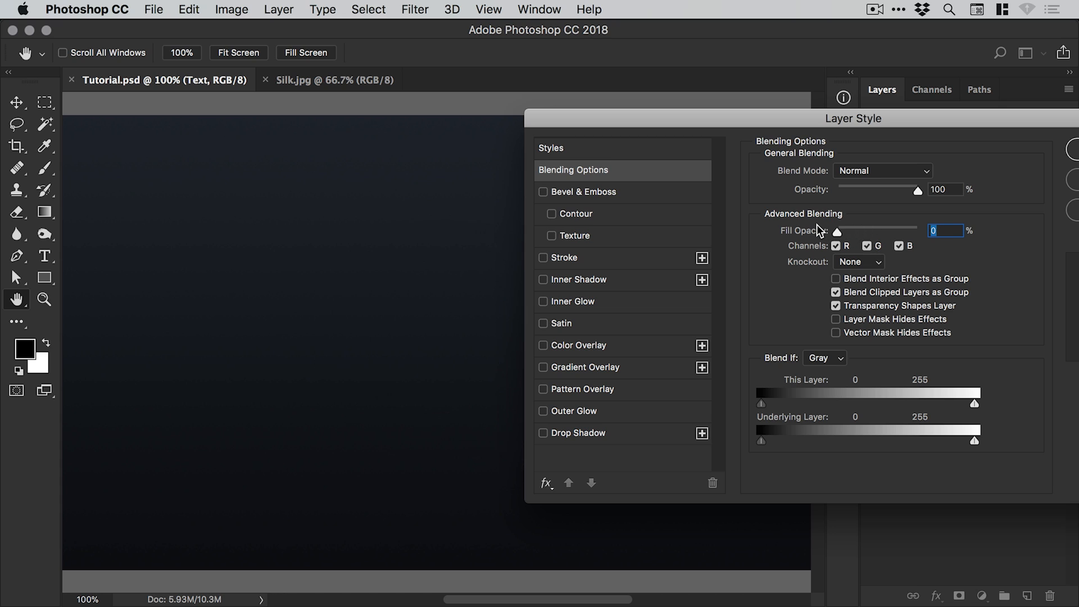
# Add a black (#000000) Color Overlay at 15% opacity to the Text layer and apply the layer style.
pyautogui.click(590, 348)
pyautogui.click(921, 172)
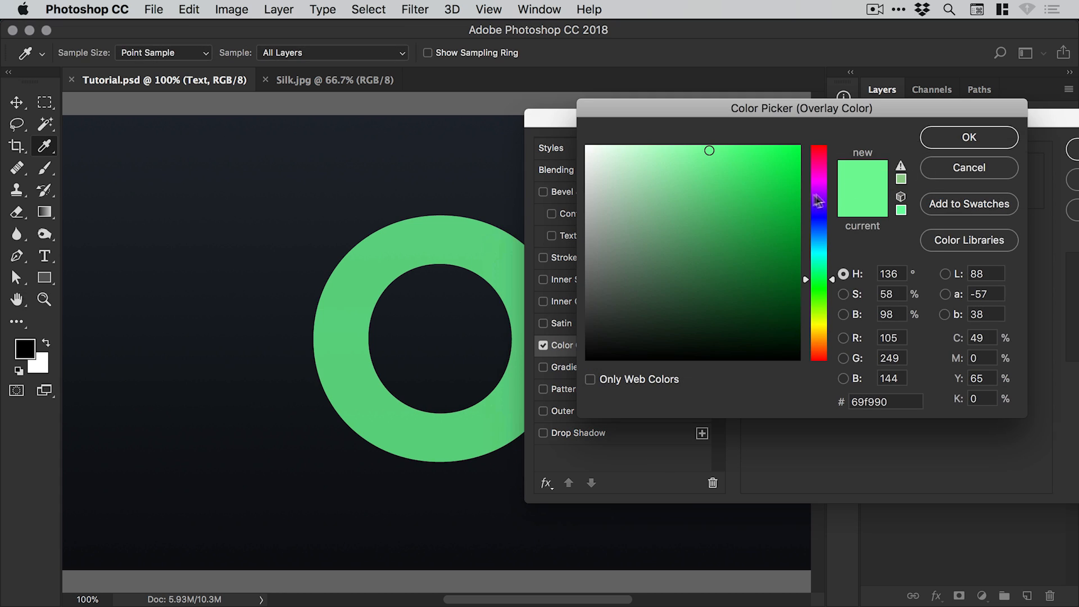
pyautogui.moveTo(739, 187); pyautogui.dragTo(573, 374)
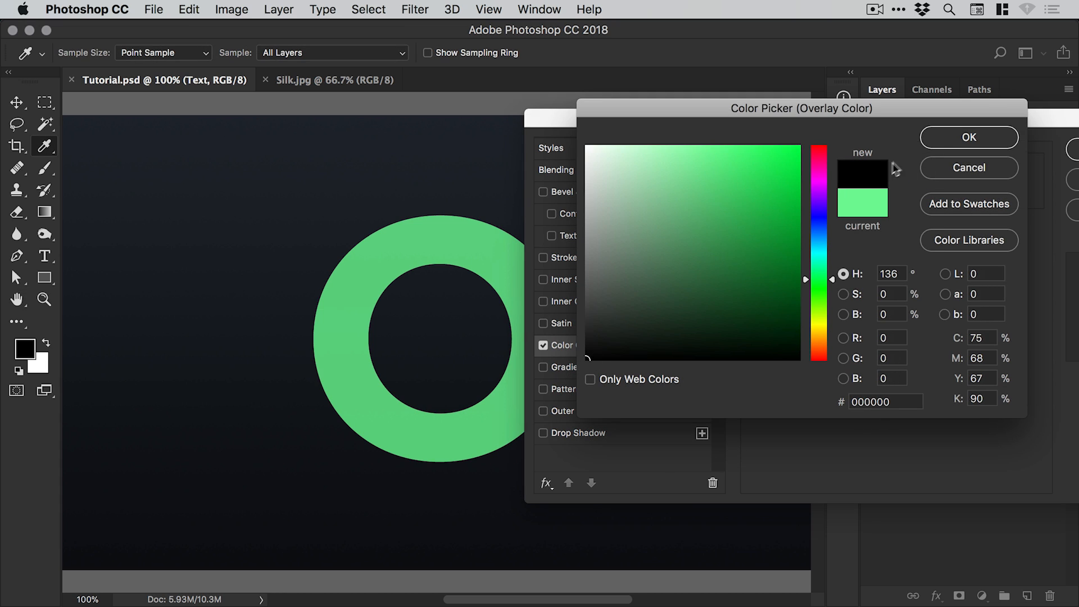
pyautogui.click(943, 141)
pyautogui.moveTo(844, 196); pyautogui.dragTo(831, 196)
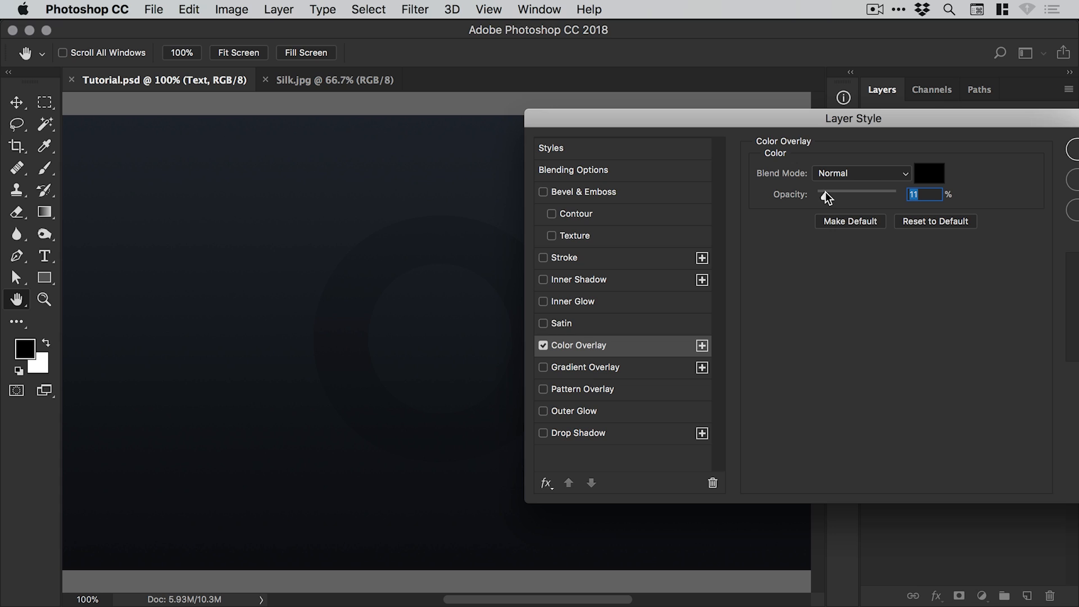
pyautogui.moveTo(825, 191); pyautogui.dragTo(824, 193)
pyautogui.write('15')
pyautogui.moveTo(894, 119); pyautogui.dragTo(562, 121)
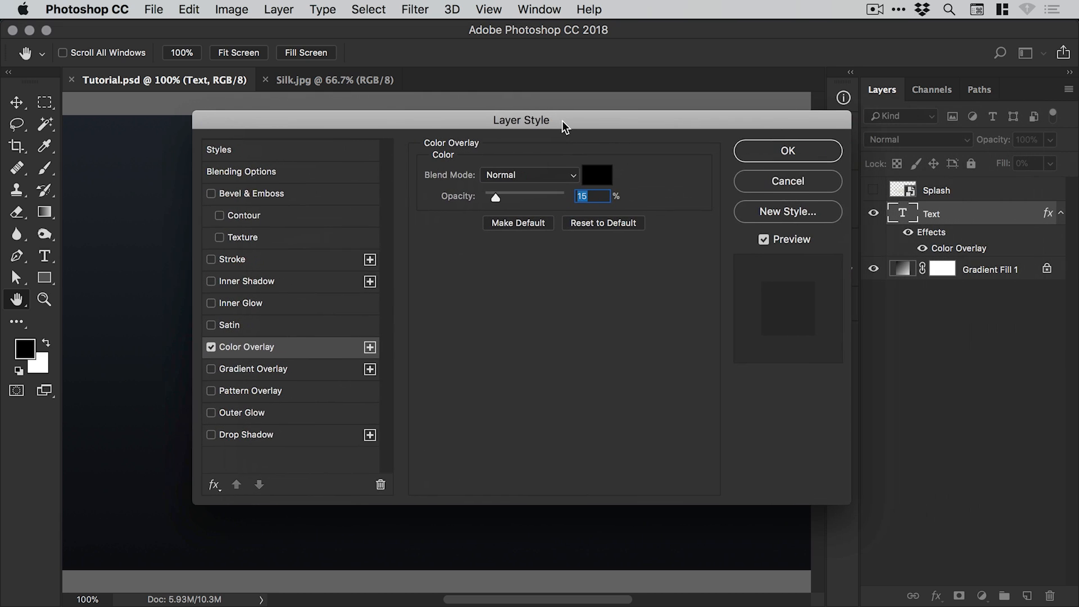
pyautogui.click(801, 150)
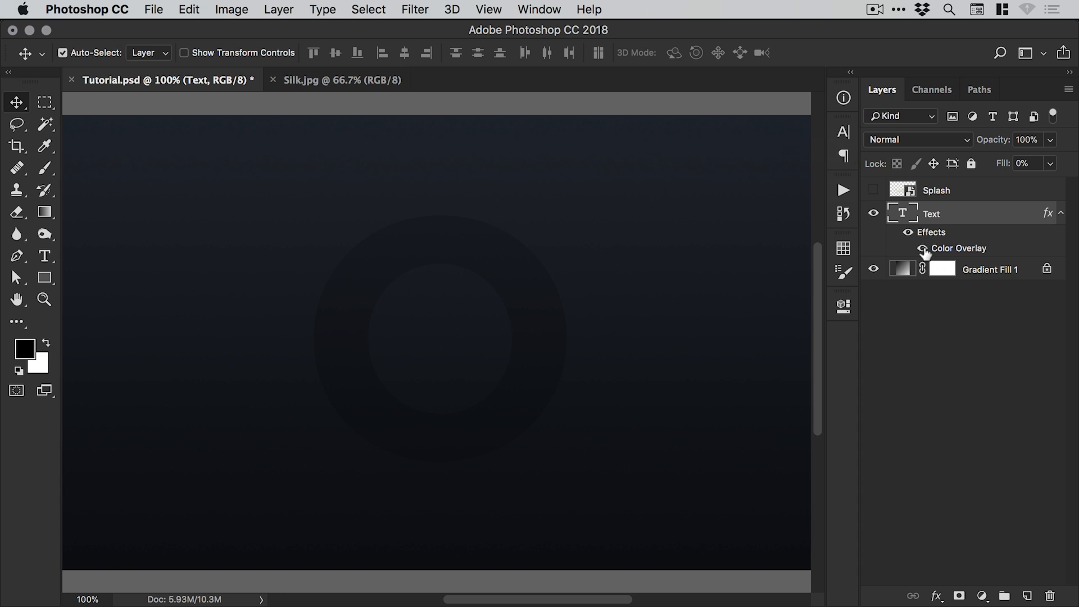
# Compare the Text layer with its Color Overlay hidden and shown, and check its Fill setting.
pyautogui.click(922, 249)
pyautogui.click(923, 248)
pyautogui.click(923, 249)
pyautogui.click(1050, 163)
pyautogui.moveTo(1038, 185); pyautogui.dragTo(977, 180)
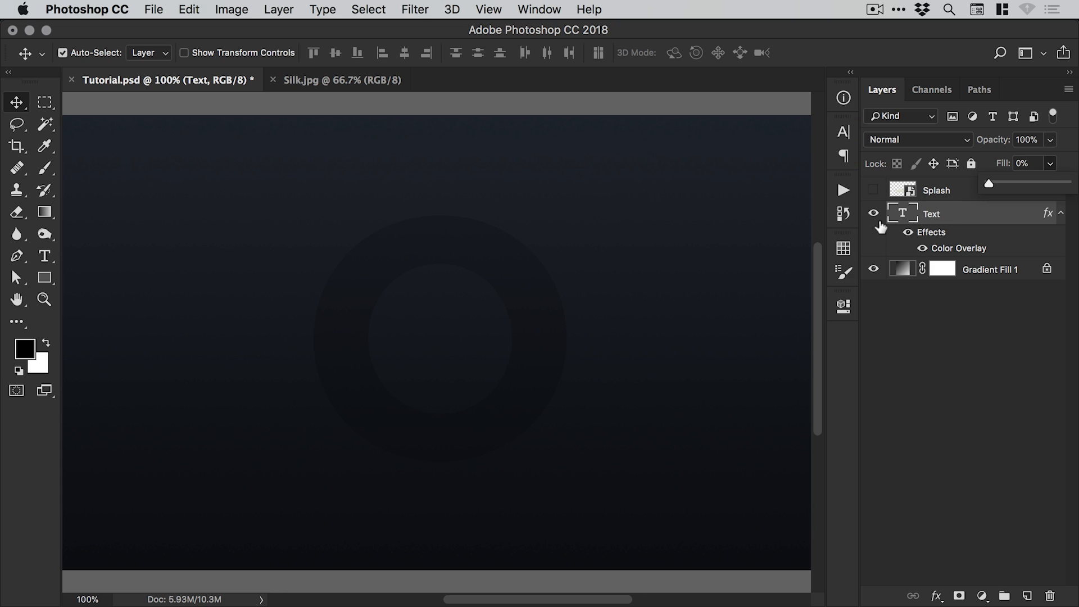
# Add an Inner Shadow at 53% opacity to the Text layer's style.
pyautogui.press('z')
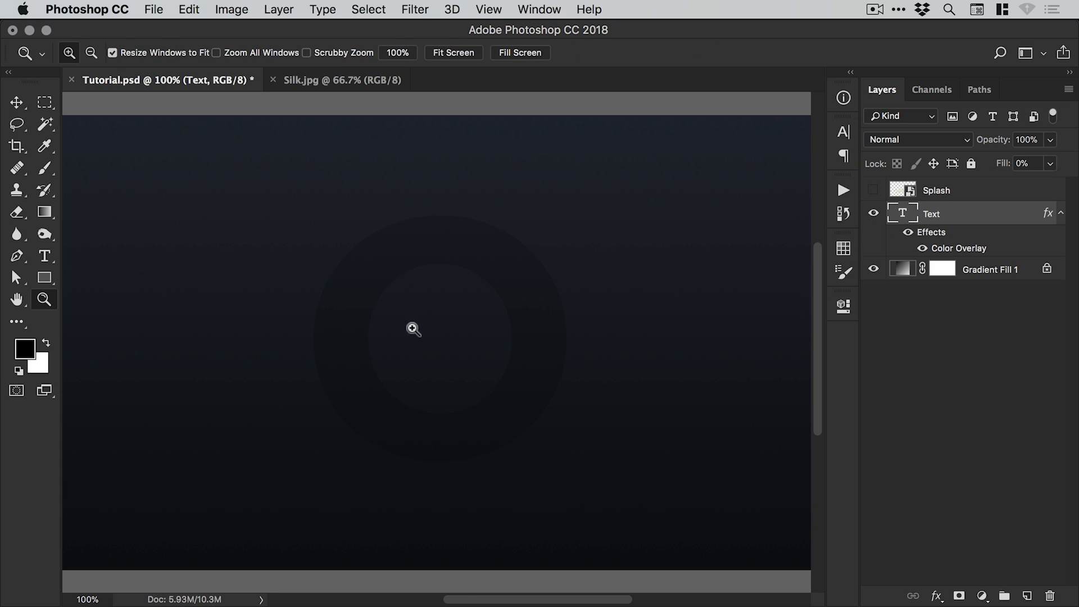
pyautogui.click(414, 327)
pyautogui.press('v')
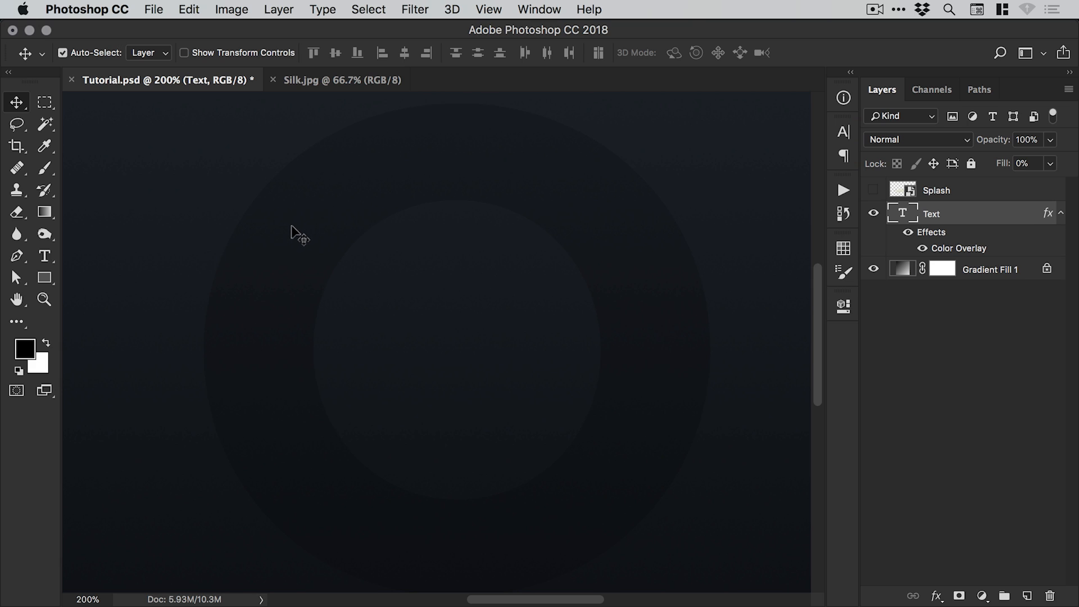
pyautogui.rightClick(946, 210)
pyautogui.click(878, 217)
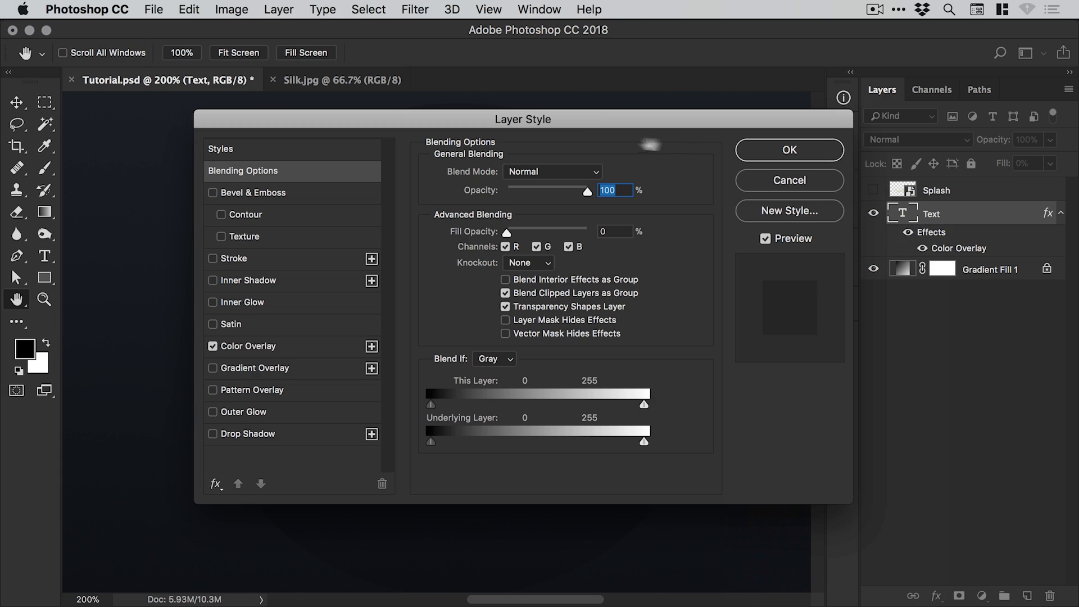
pyautogui.moveTo(561, 121); pyautogui.dragTo(1019, 128)
pyautogui.click(712, 287)
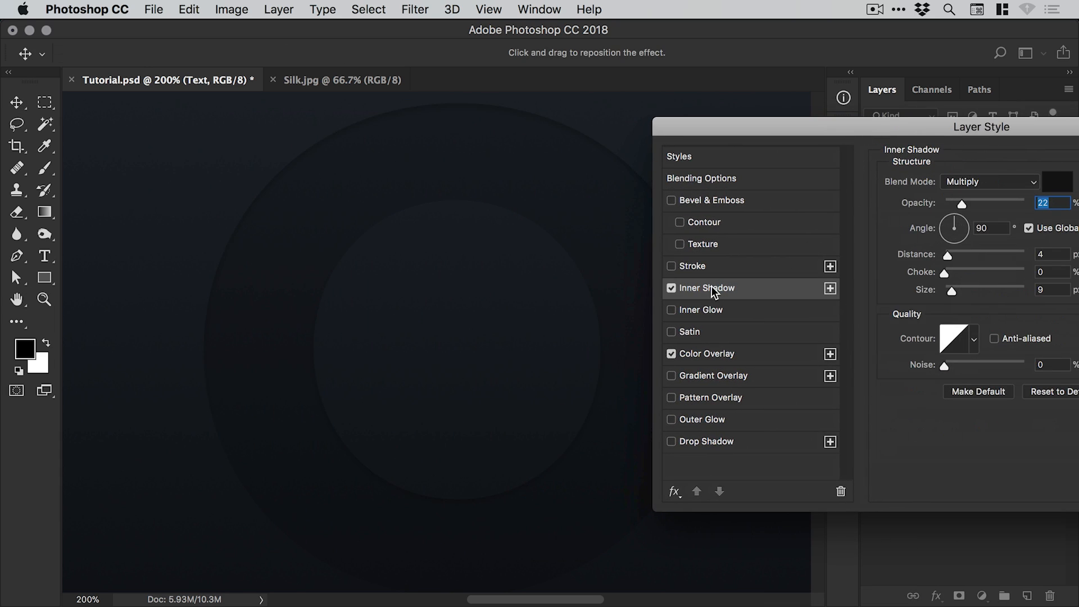
pyautogui.moveTo(887, 132); pyautogui.dragTo(842, 121)
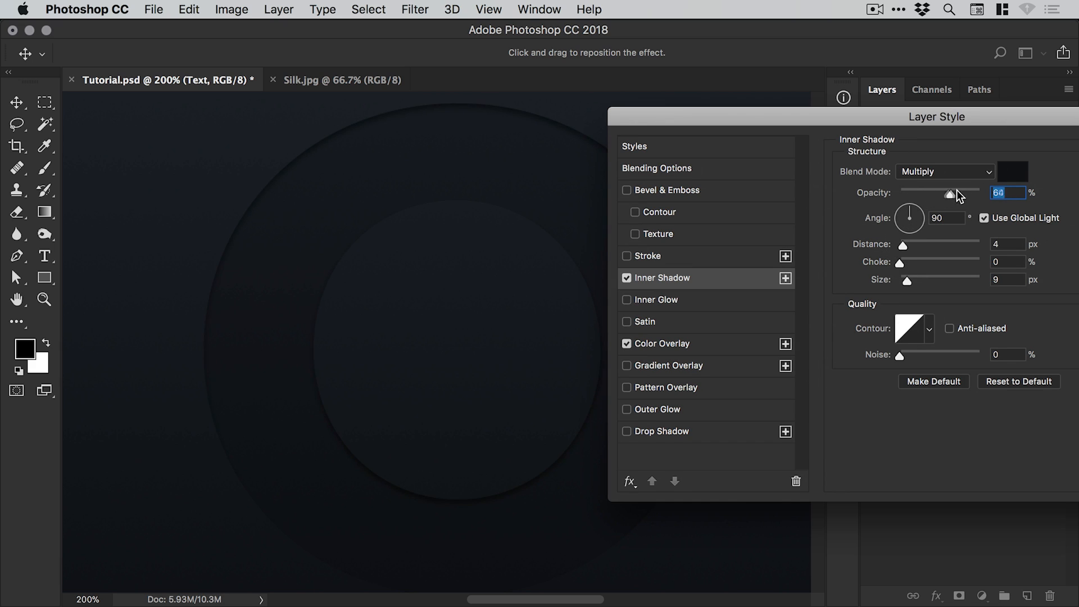
pyautogui.moveTo(960, 189)
pyautogui.mouseDown()
pyautogui.moveTo(914, 190)
pyautogui.moveTo(986, 186)
pyautogui.moveTo(926, 183)
pyautogui.moveTo(945, 184)
pyautogui.mouseUp()
# Set the Inner Shadow's angle to 135° and its distance to 5 px.
pyautogui.moveTo(913, 220); pyautogui.dragTo(903, 218)
pyautogui.write('135')
pyautogui.moveTo(915, 244)
pyautogui.mouseDown()
pyautogui.moveTo(929, 243)
pyautogui.moveTo(903, 244)
pyautogui.mouseUp()
pyautogui.moveTo(893, 117); pyautogui.dragTo(940, 120)
pyautogui.moveTo(952, 247); pyautogui.dragTo(886, 258)
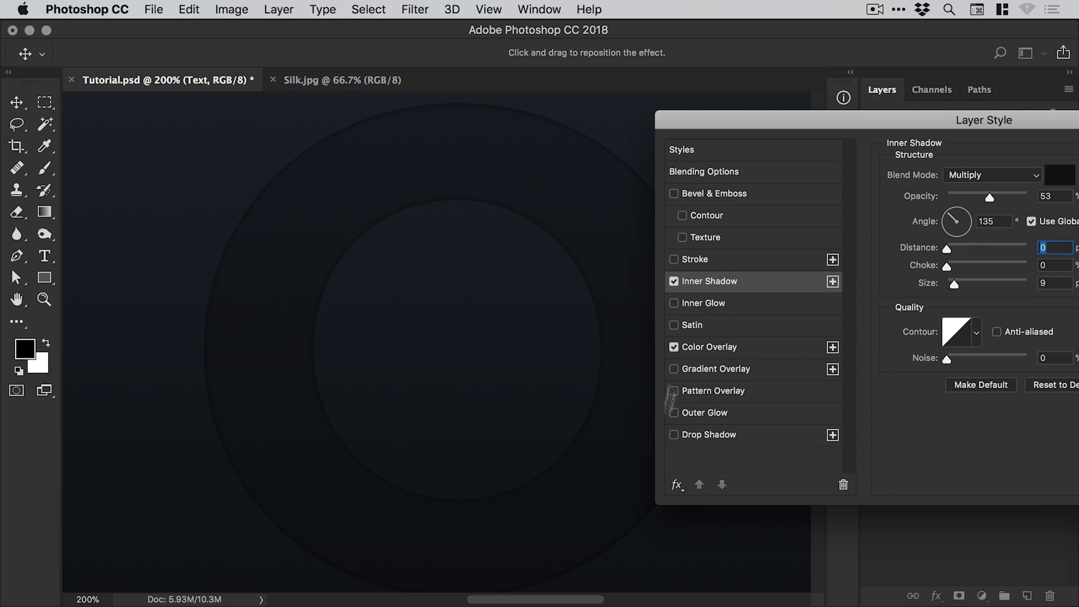
pyautogui.click(947, 248)
pyautogui.moveTo(947, 247); pyautogui.dragTo(949, 247)
pyautogui.moveTo(948, 120); pyautogui.dragTo(926, 115)
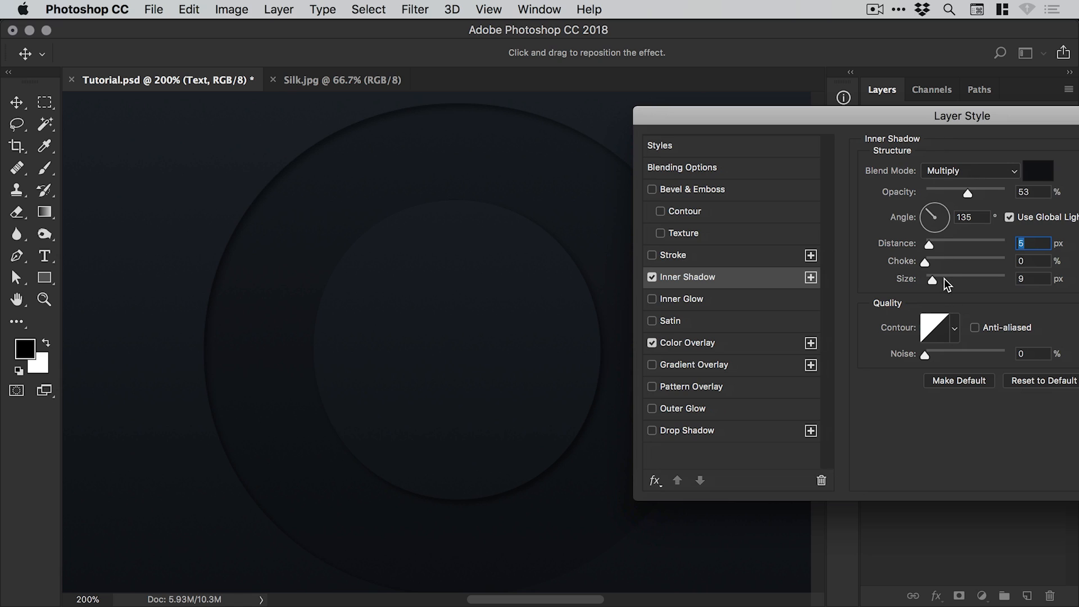
# Set the Inner Shadow's size to 7 px and opacity to 30%, apply the layer style and save the document.
pyautogui.moveTo(944, 279)
pyautogui.mouseDown()
pyautogui.moveTo(957, 277)
pyautogui.moveTo(932, 280)
pyautogui.mouseUp()
pyautogui.moveTo(929, 279); pyautogui.dragTo(931, 278)
pyautogui.moveTo(962, 188)
pyautogui.mouseDown()
pyautogui.moveTo(929, 192)
pyautogui.moveTo(950, 191)
pyautogui.mouseUp()
pyautogui.moveTo(949, 116); pyautogui.dragTo(595, 122)
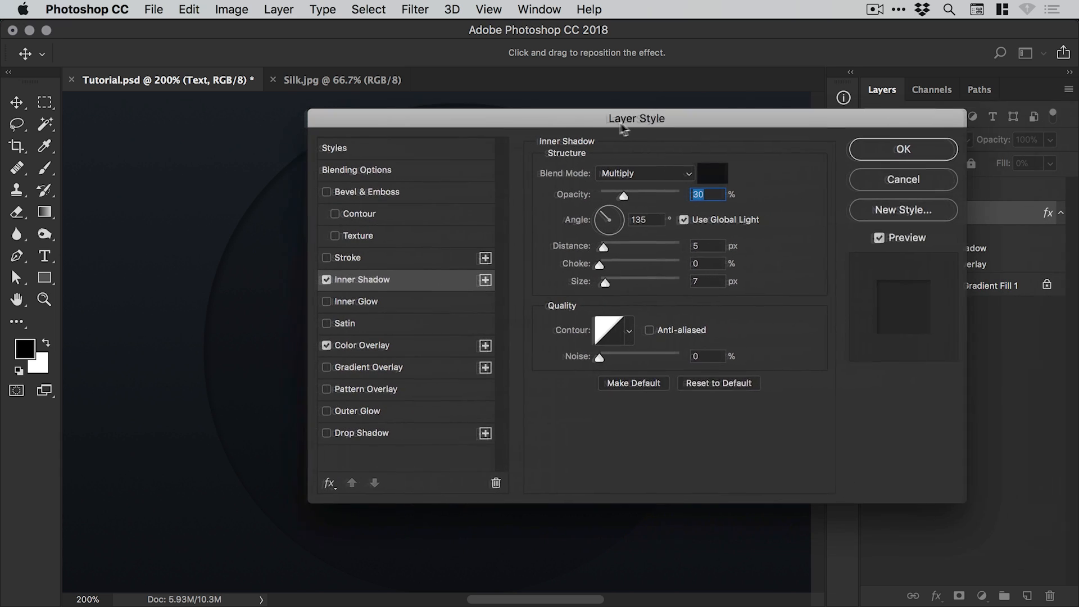
pyautogui.click(866, 149)
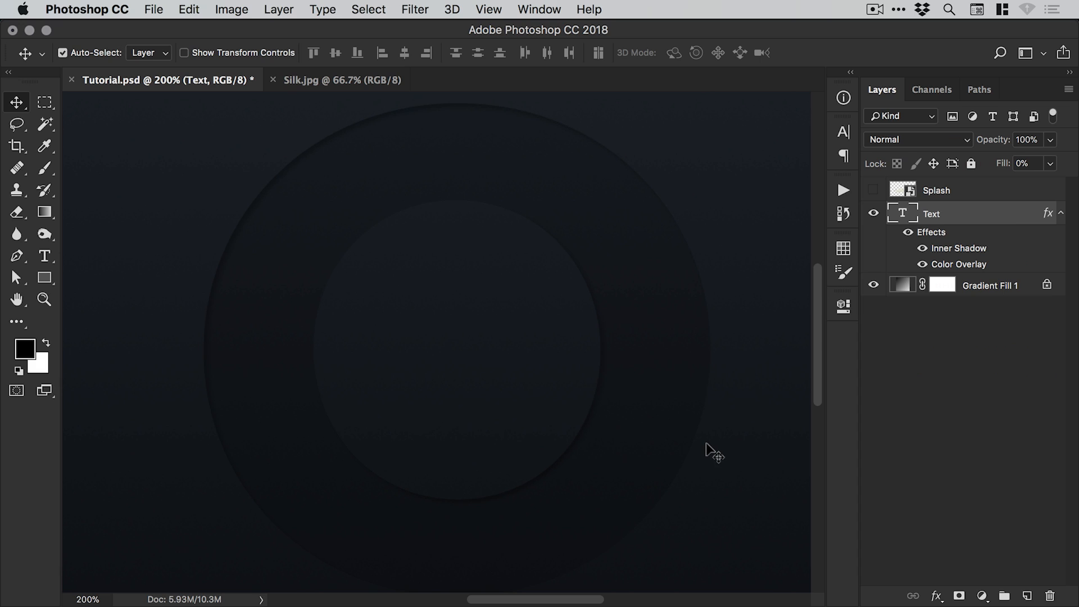
pyautogui.press('super+s')
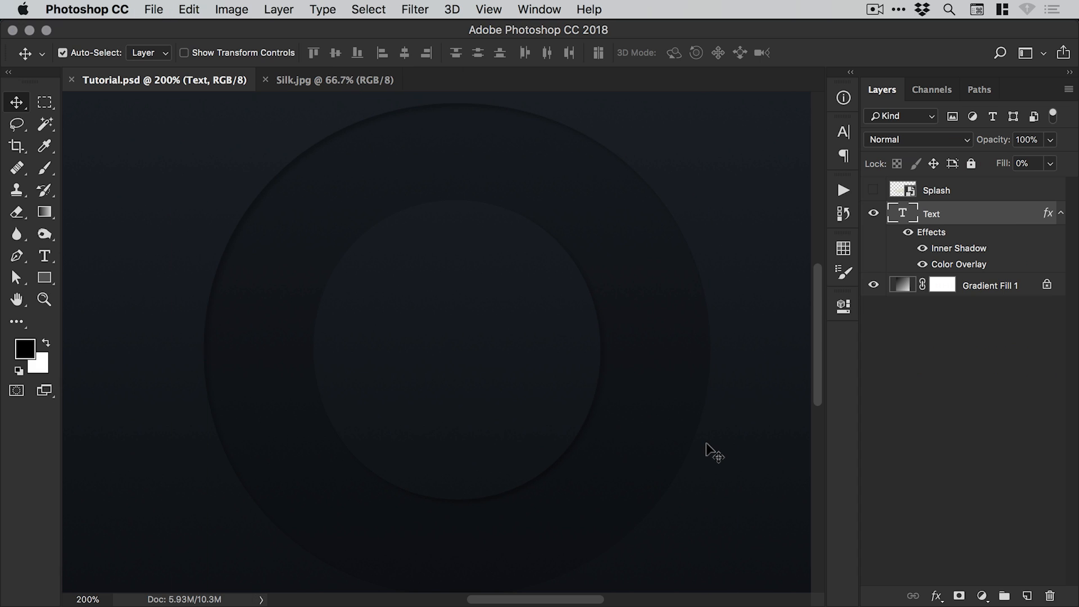
# Show the Splash layer and move it up over the letter O so the whole splash lies within the canvas.
pyautogui.press('super+minus')
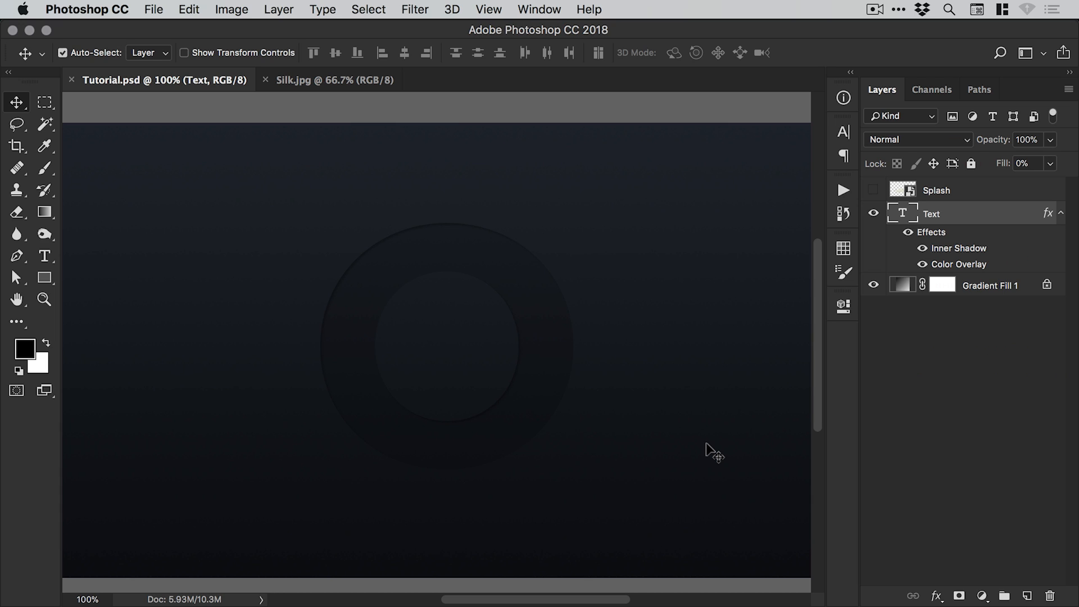
pyautogui.press('super+plus')
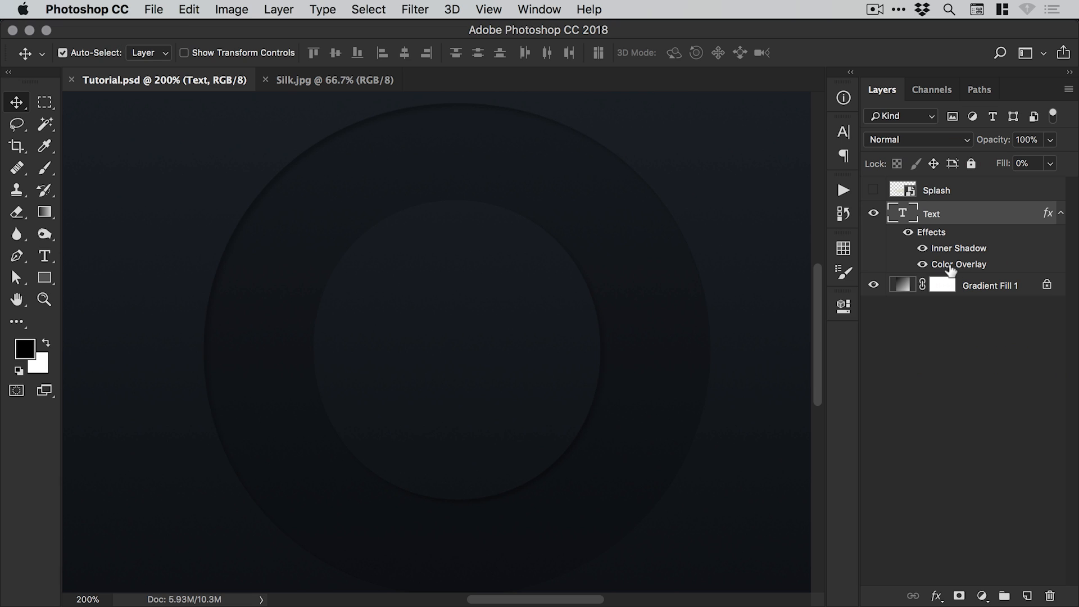
pyautogui.click(873, 191)
pyautogui.click(935, 192)
pyautogui.press('super+minus')
pyautogui.press('super+minus')
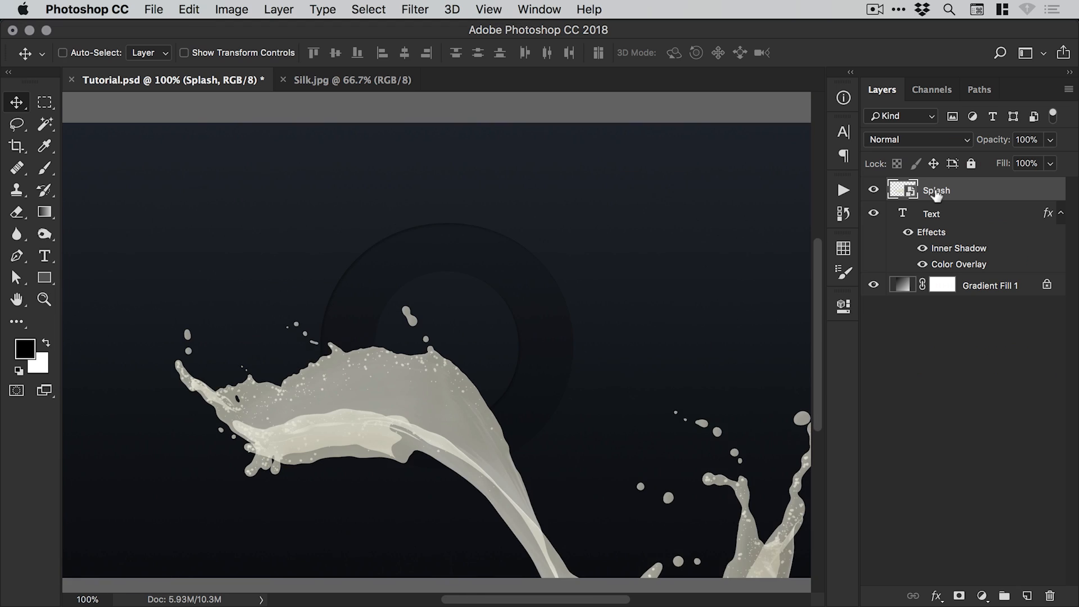
pyautogui.moveTo(427, 397); pyautogui.dragTo(427, 318)
pyautogui.press('super+space')
pyautogui.click(445, 341)
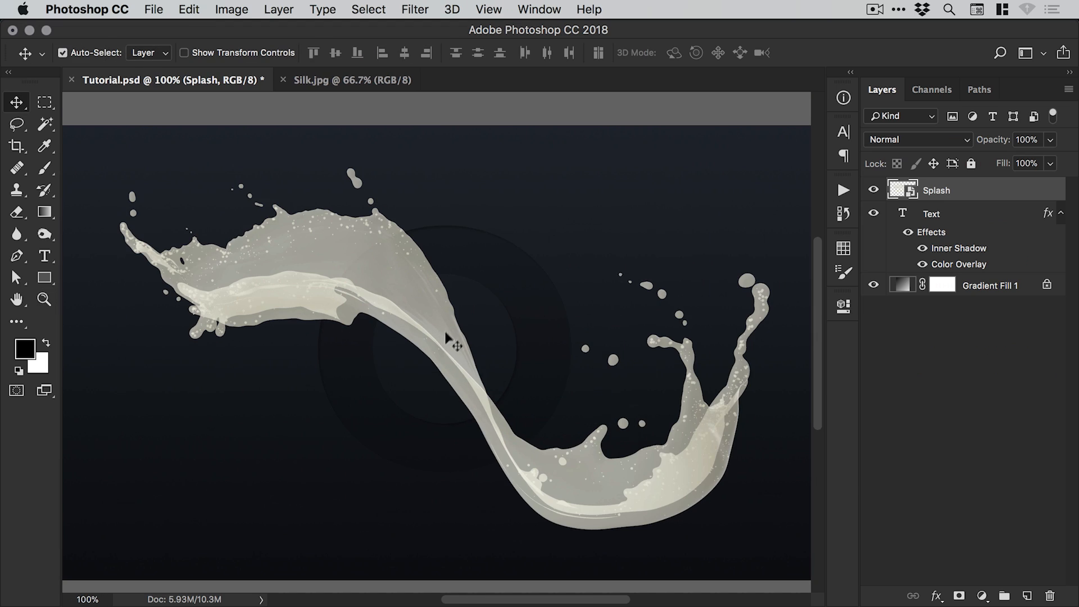
# Open the contents of the Splash layer's smart object for editing.
pyautogui.press('super+space')
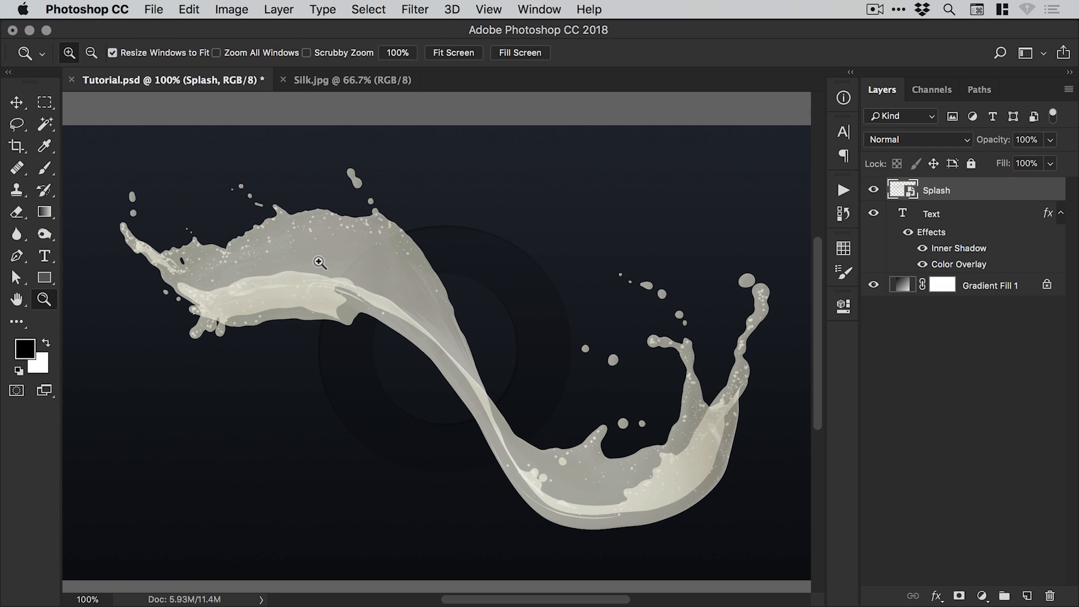
pyautogui.click(323, 263)
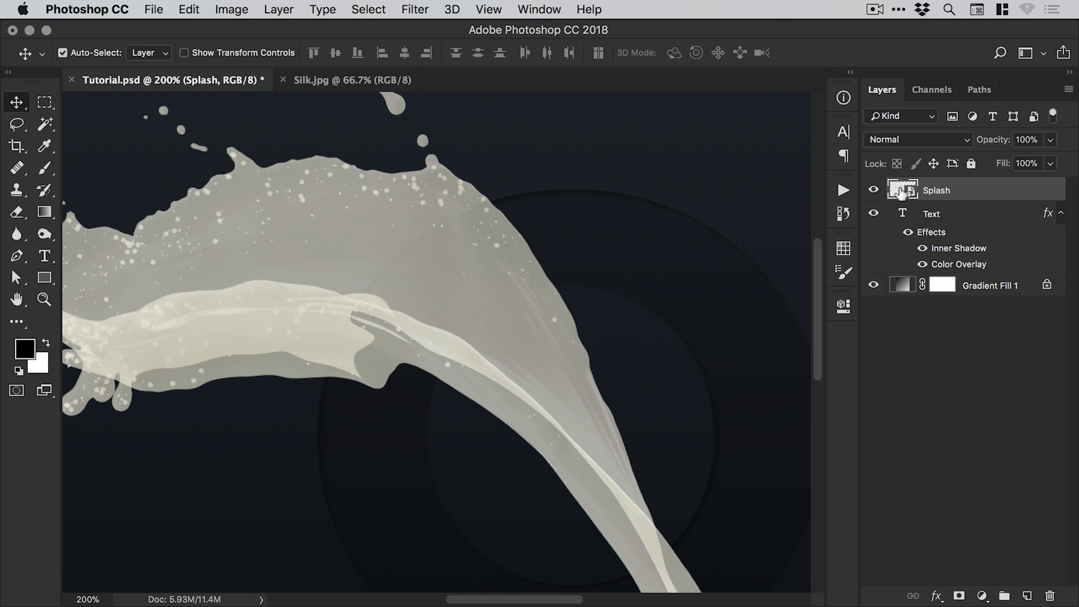
pyautogui.moveTo(901, 191); pyautogui.dragTo(946, 191)
pyautogui.rightClick(946, 191)
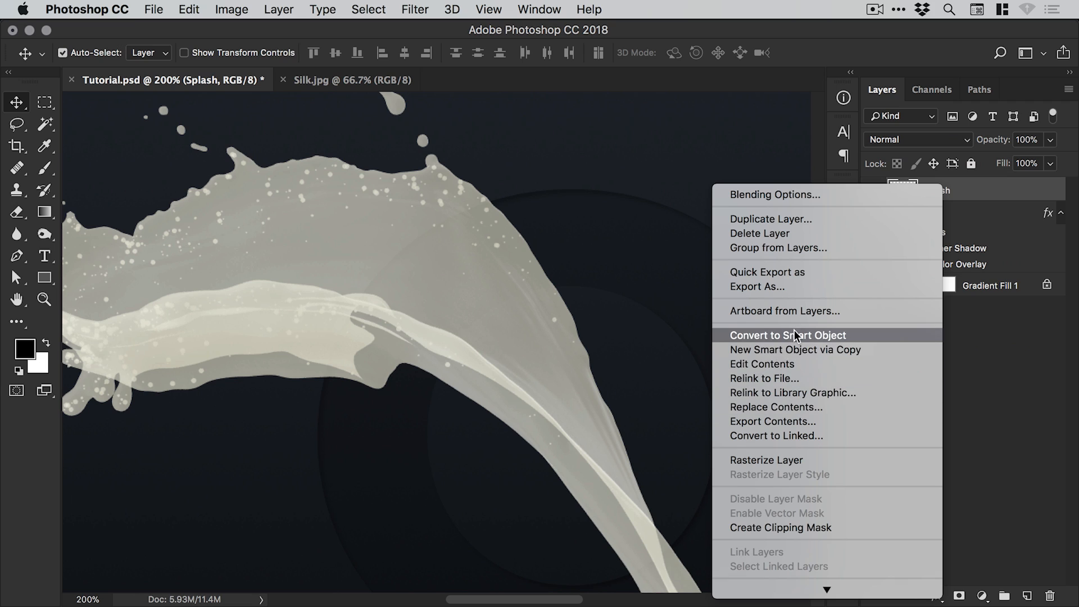
pyautogui.click(809, 337)
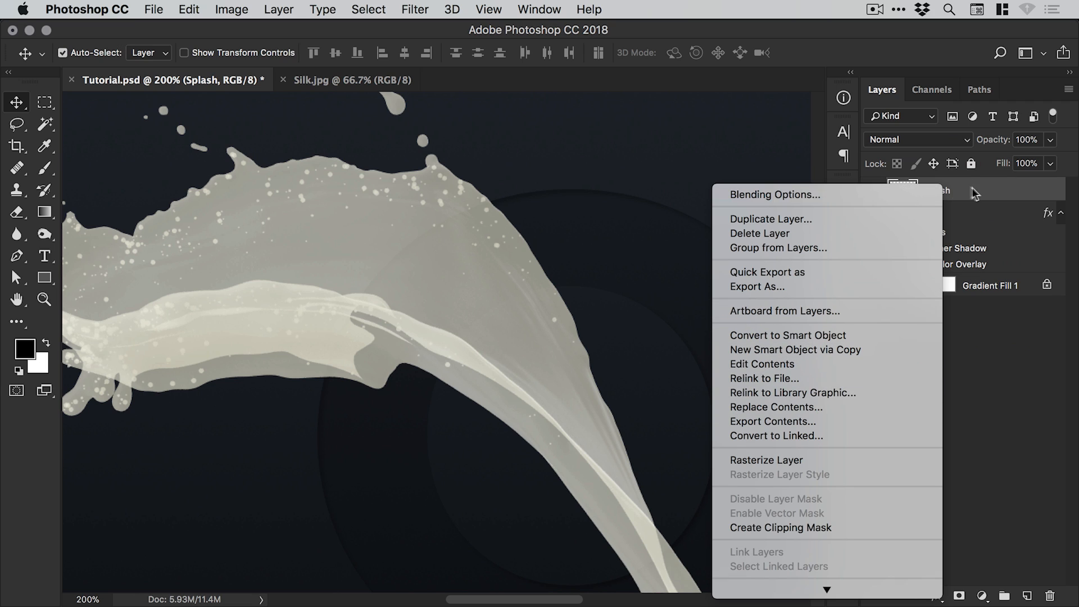
pyautogui.doubleClick(905, 190)
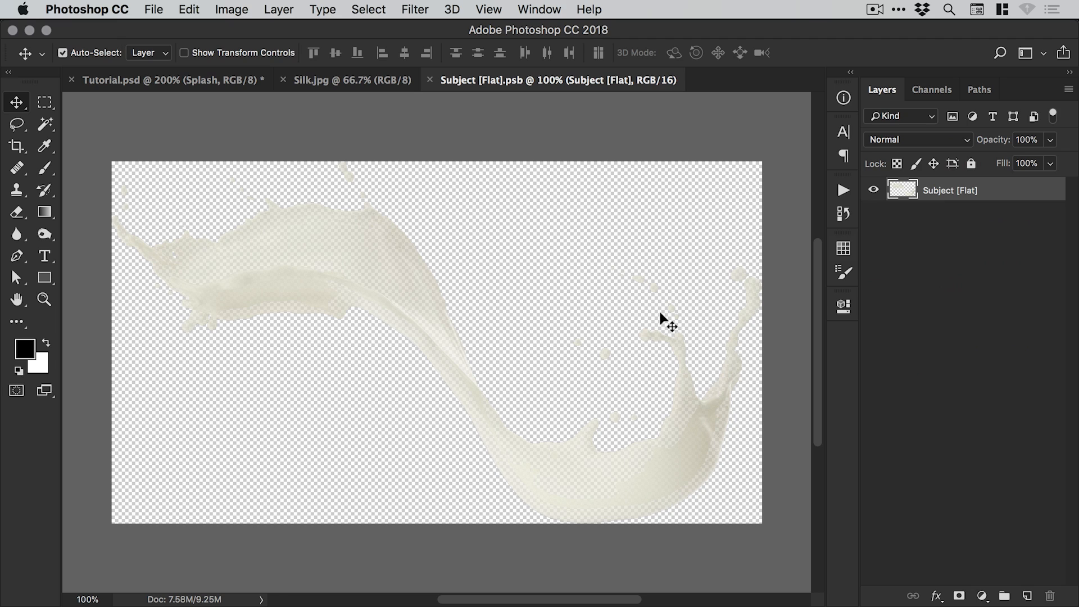
# Duplicate the Subject [Flat] layer three times within the same document, keeping the suggested copy names.
pyautogui.rightClick(955, 192)
pyautogui.click(857, 258)
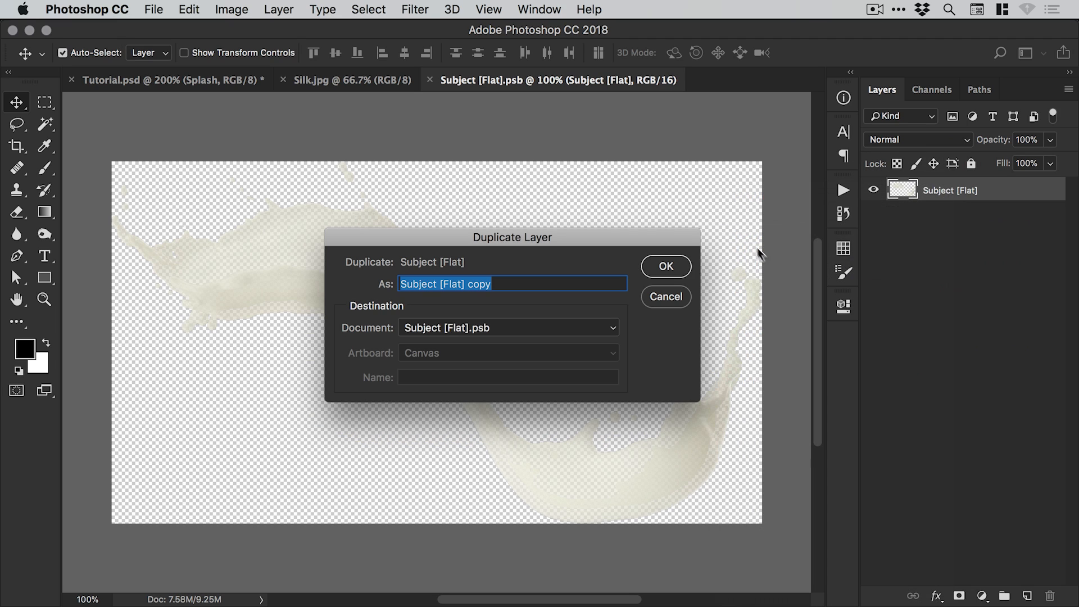
pyautogui.click(669, 269)
pyautogui.rightClick(950, 191)
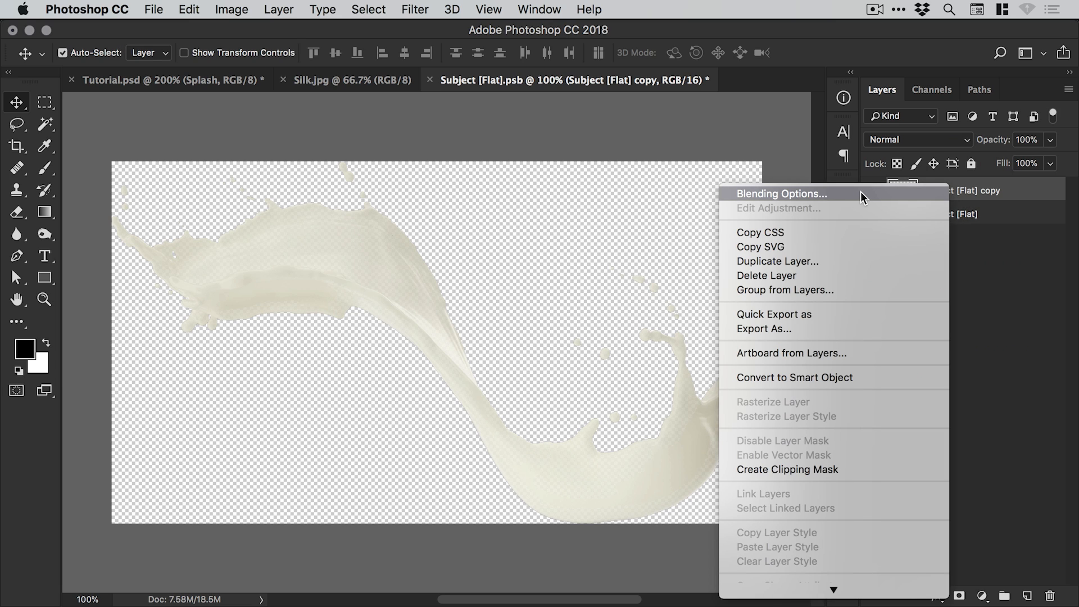
pyautogui.click(832, 260)
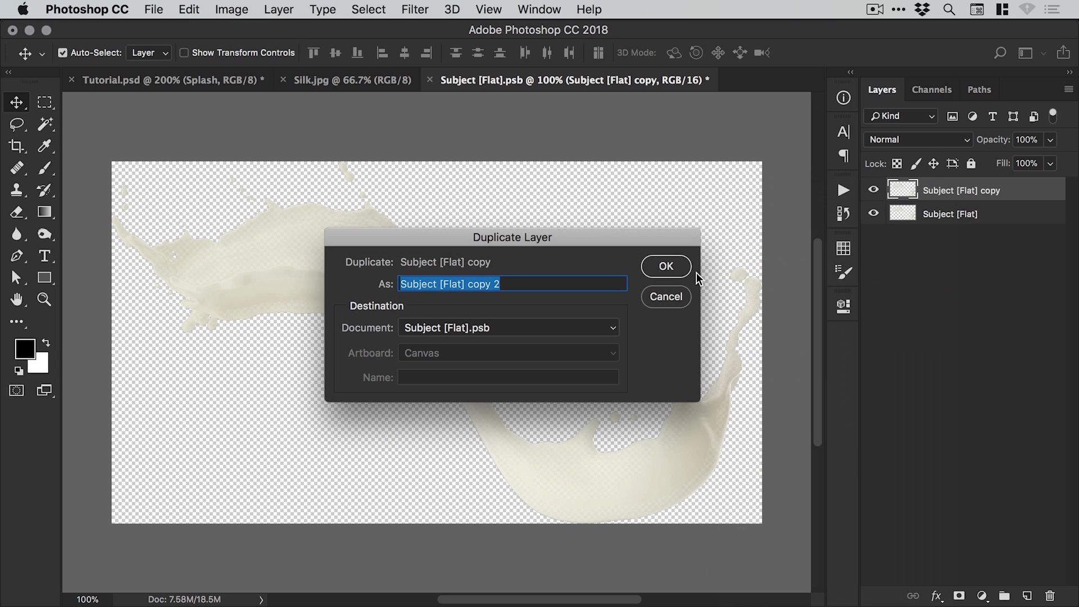
pyautogui.press('Return')
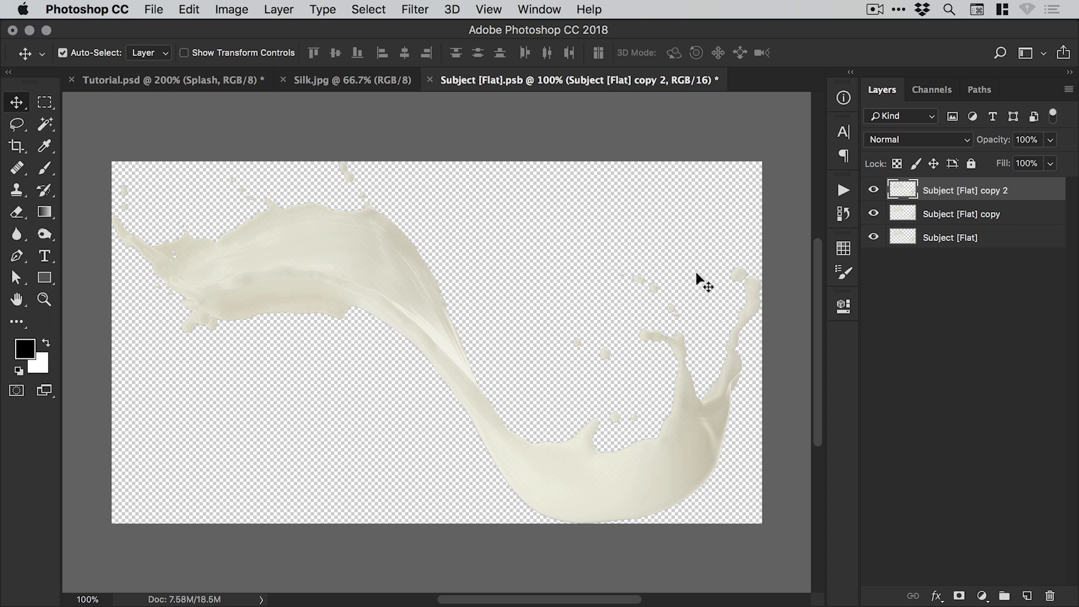
pyautogui.rightClick(936, 191)
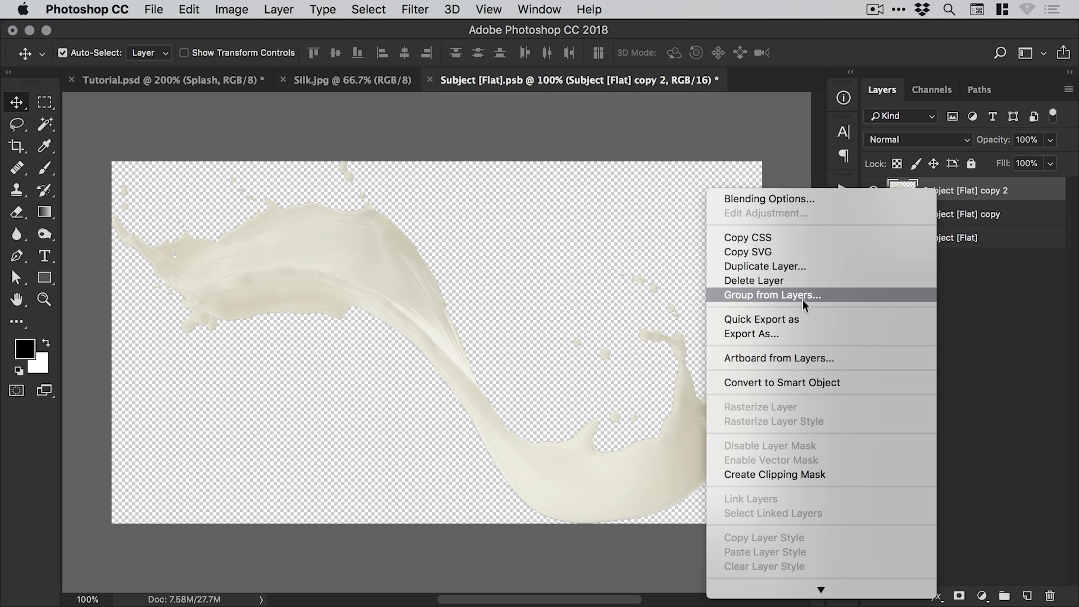
pyautogui.click(803, 266)
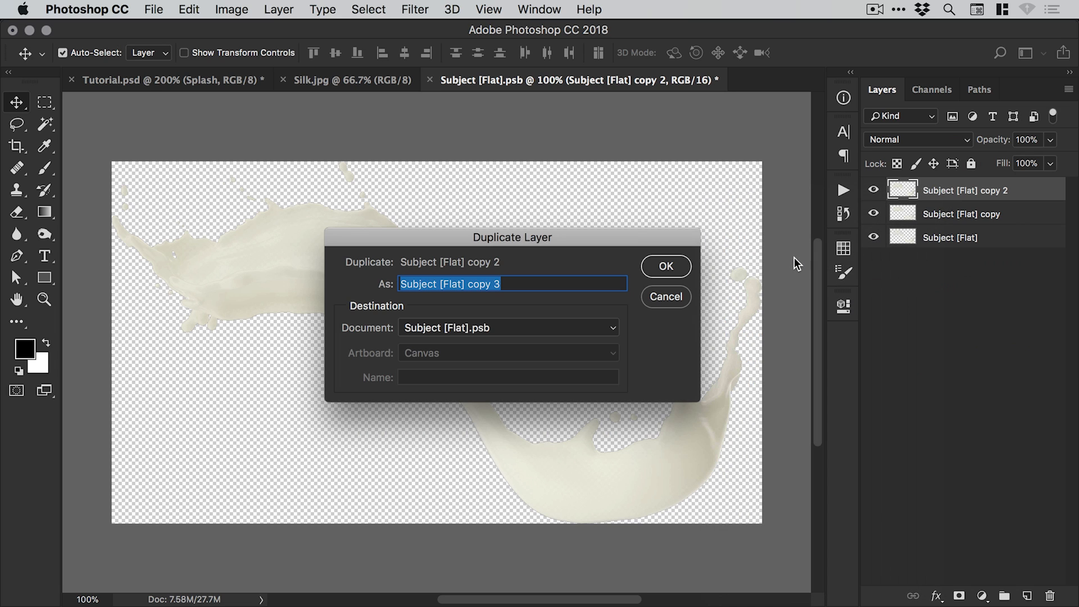
pyautogui.press('Return')
# Compare the splash's opacity up close with the upper duplicate layers hidden and shown.
pyautogui.keyDown('super'); pyautogui.click(291, 250); pyautogui.keyUp('super')
pyautogui.keyDown('super'); pyautogui.click(292, 250); pyautogui.keyUp('super')
pyautogui.keyDown('super'); pyautogui.click(292, 251); pyautogui.keyUp('super')
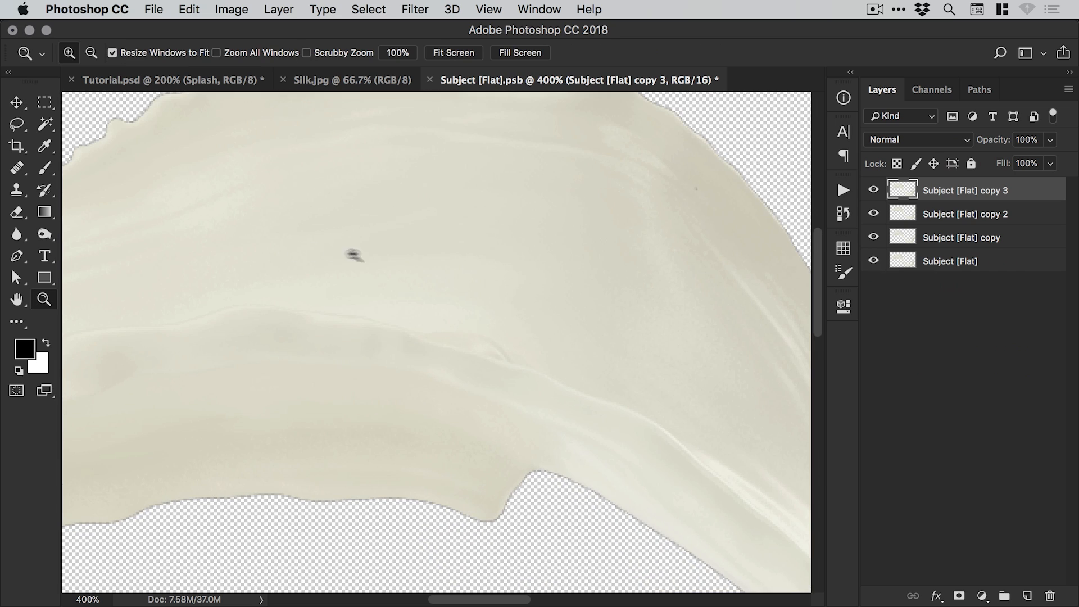
pyautogui.click(873, 190)
pyautogui.click(873, 214)
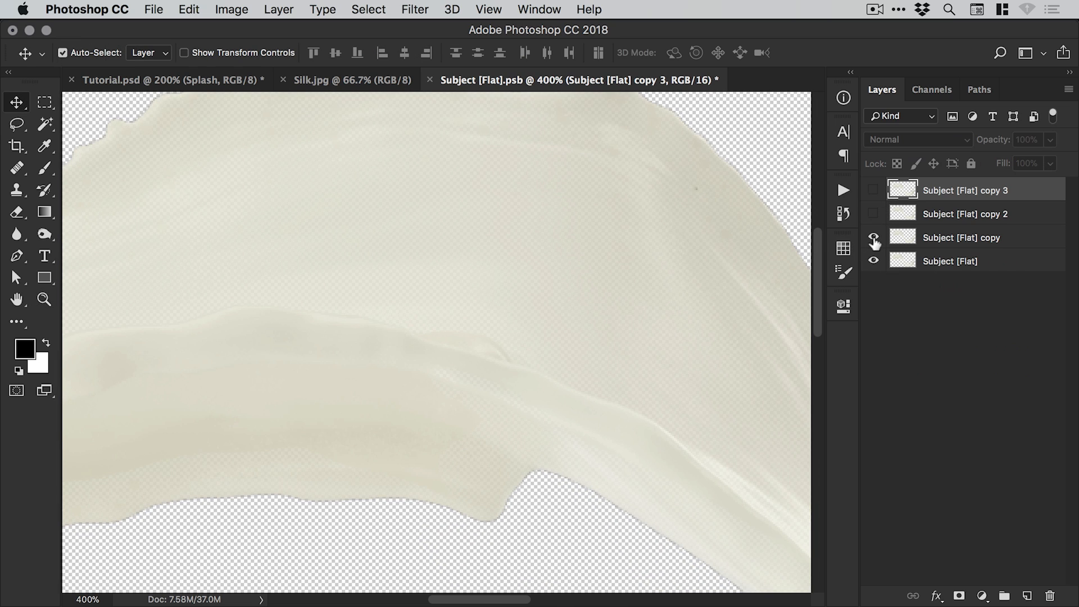
pyautogui.click(874, 190)
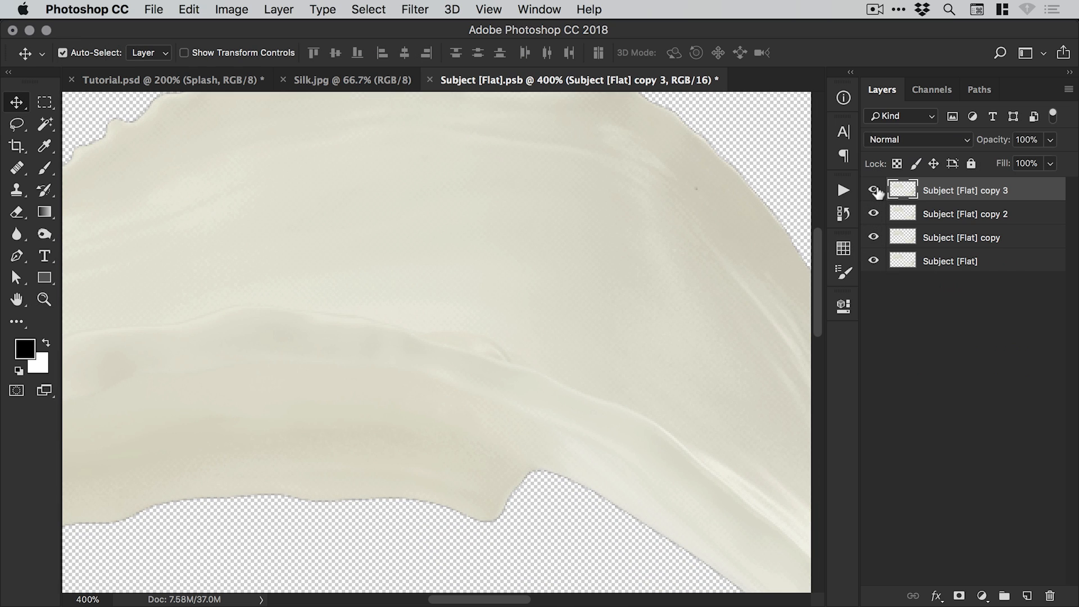
pyautogui.press('super+1')
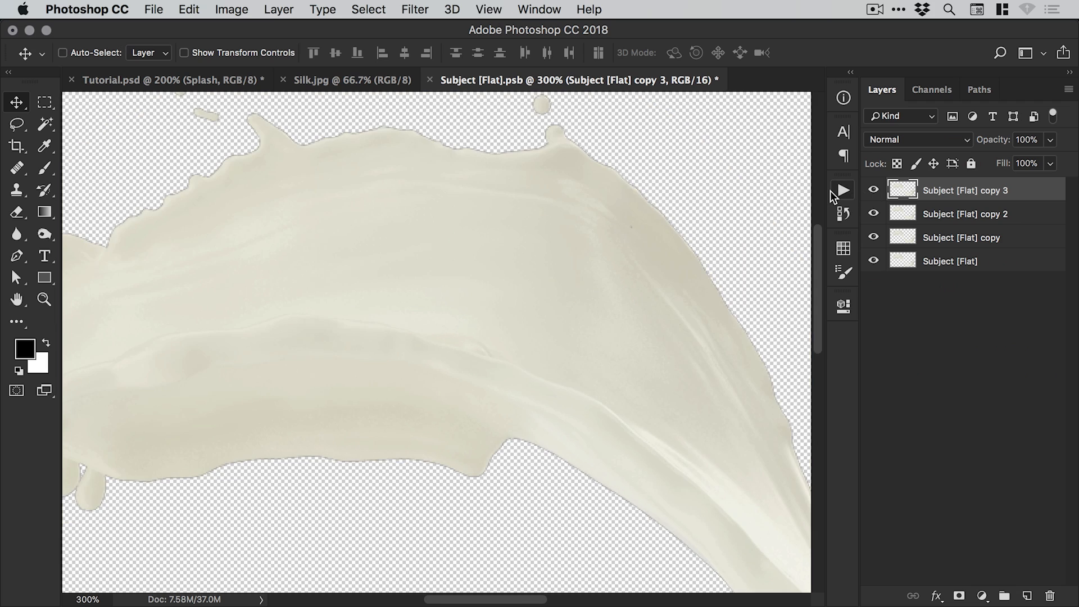
pyautogui.press('super+minus')
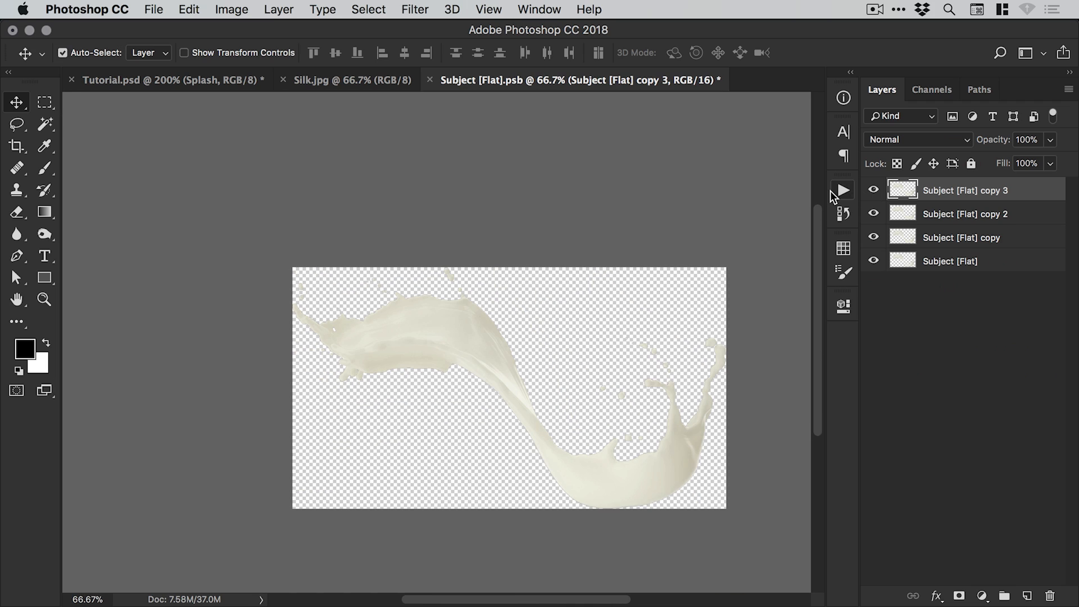
# Hide the Subject [Flat] copy 3 layer, then save and close Subject [Flat].psb.
pyautogui.click(875, 191)
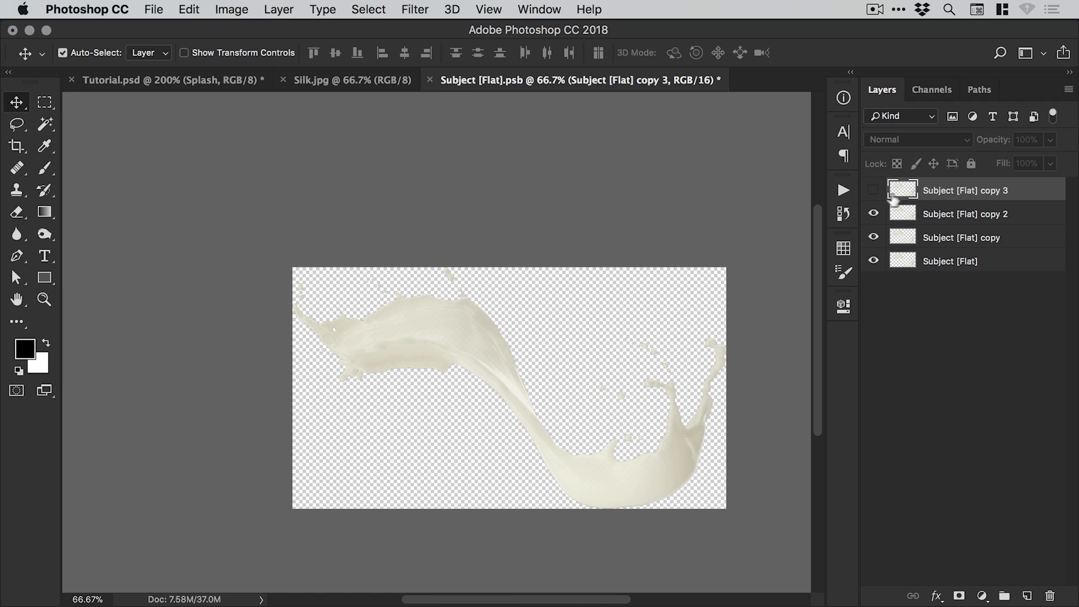
pyautogui.click(430, 80)
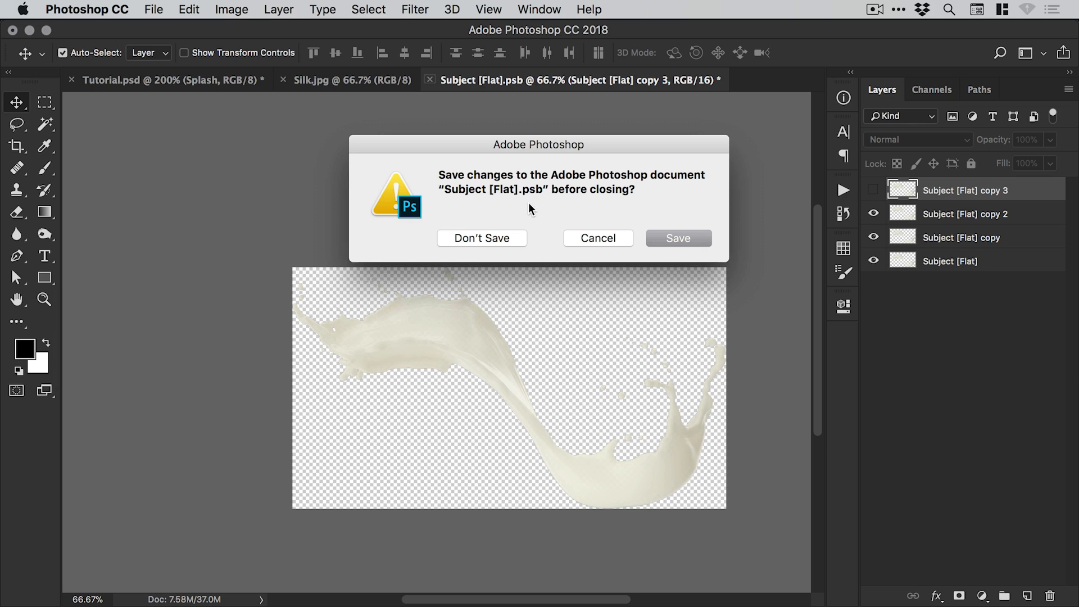
pyautogui.click(678, 239)
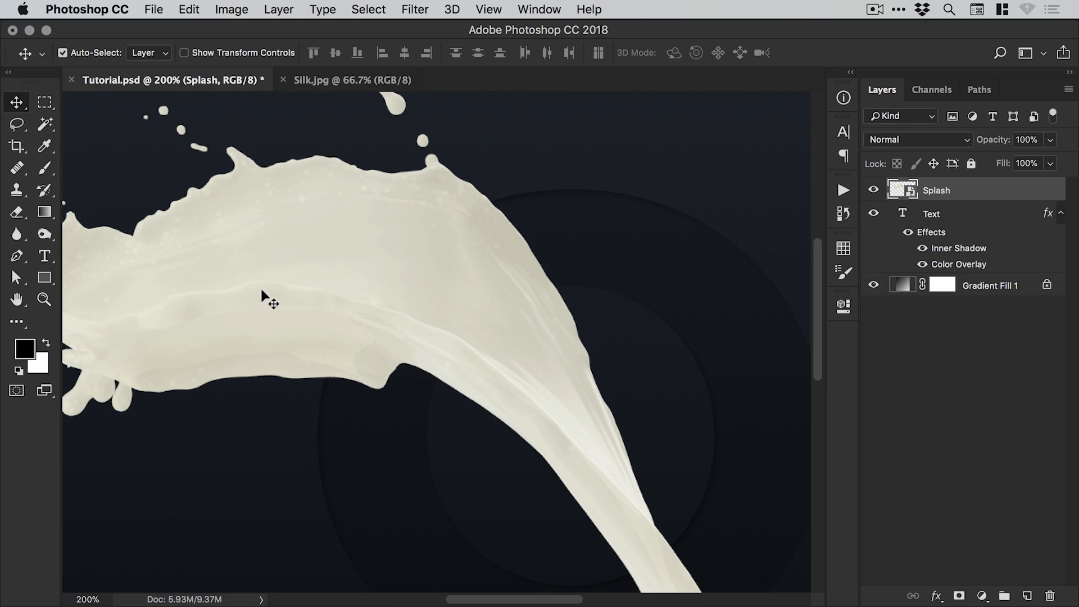
# Reopen the Splash smart object to check its layers, close it again and view the whole composition.
pyautogui.doubleClick(902, 190)
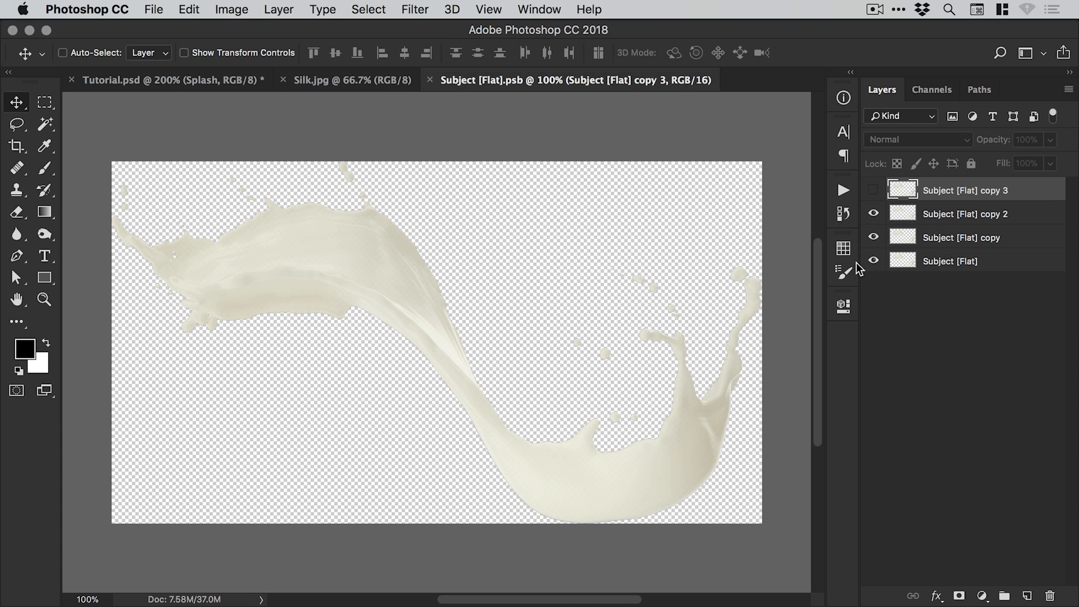
pyautogui.press('super+w')
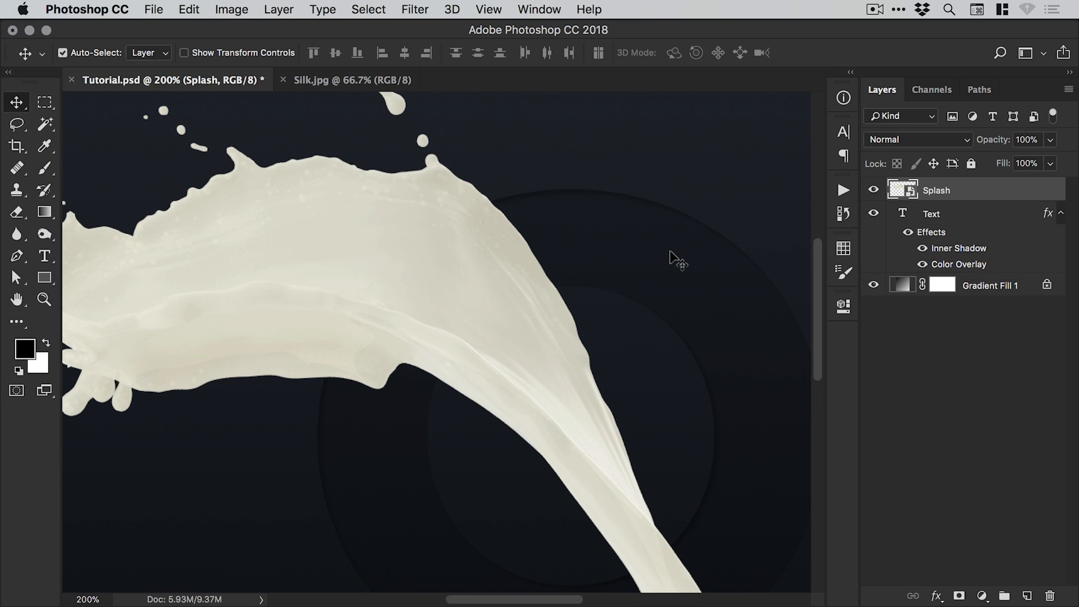
pyautogui.press('super+minus')
pyautogui.press('super+minus')
pyautogui.press('super+minus')
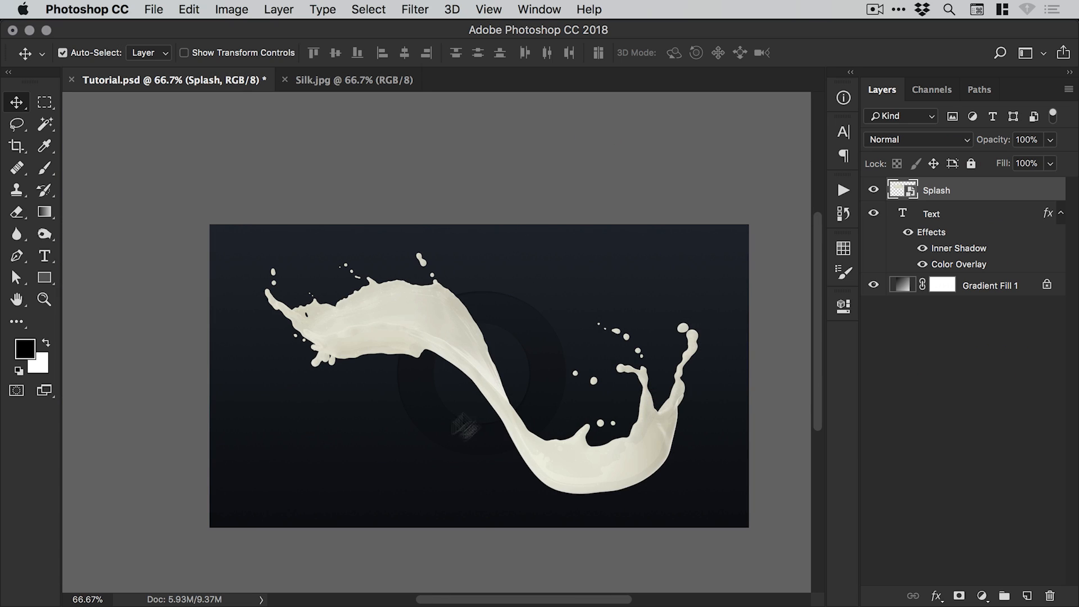
# Shrink the Splash layer to about 54% with Free Transform and place it over the upper part of the letter O.
pyautogui.click(191, 10)
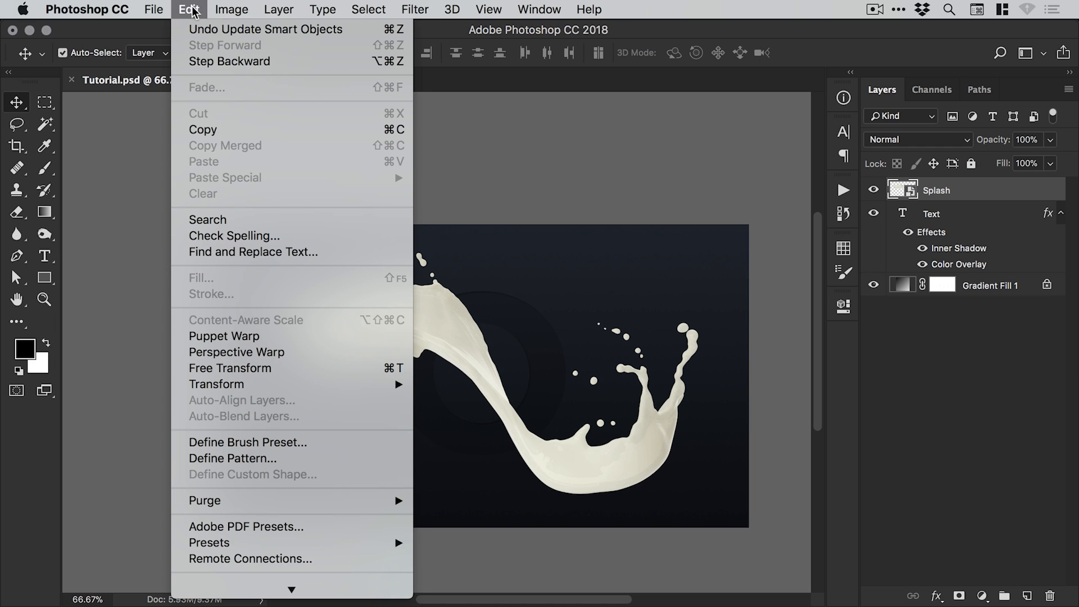
pyautogui.click(225, 369)
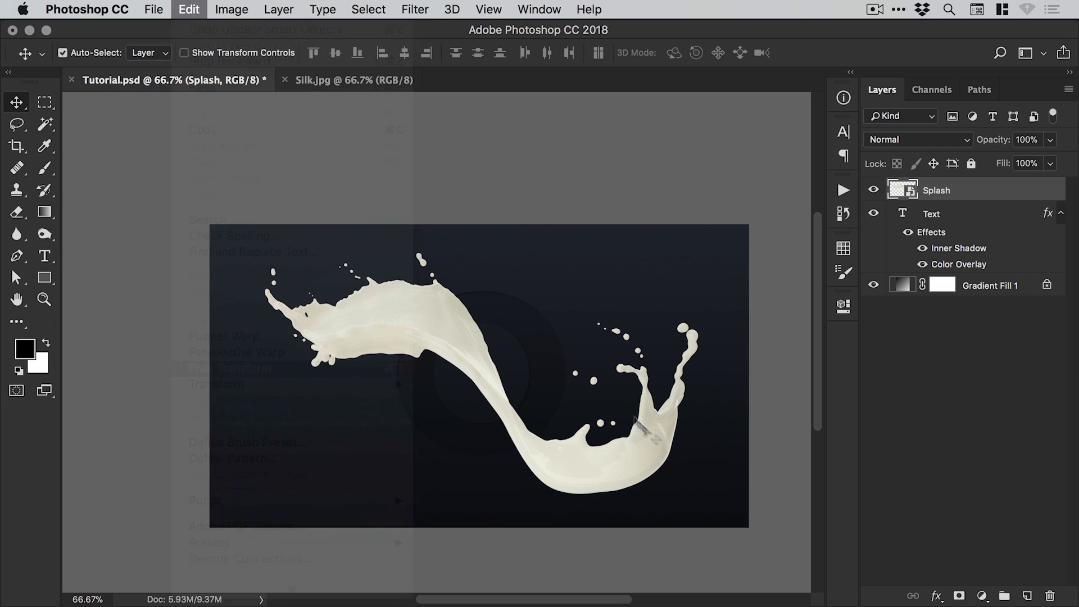
pyautogui.moveTo(702, 497); pyautogui.dragTo(377, 314)
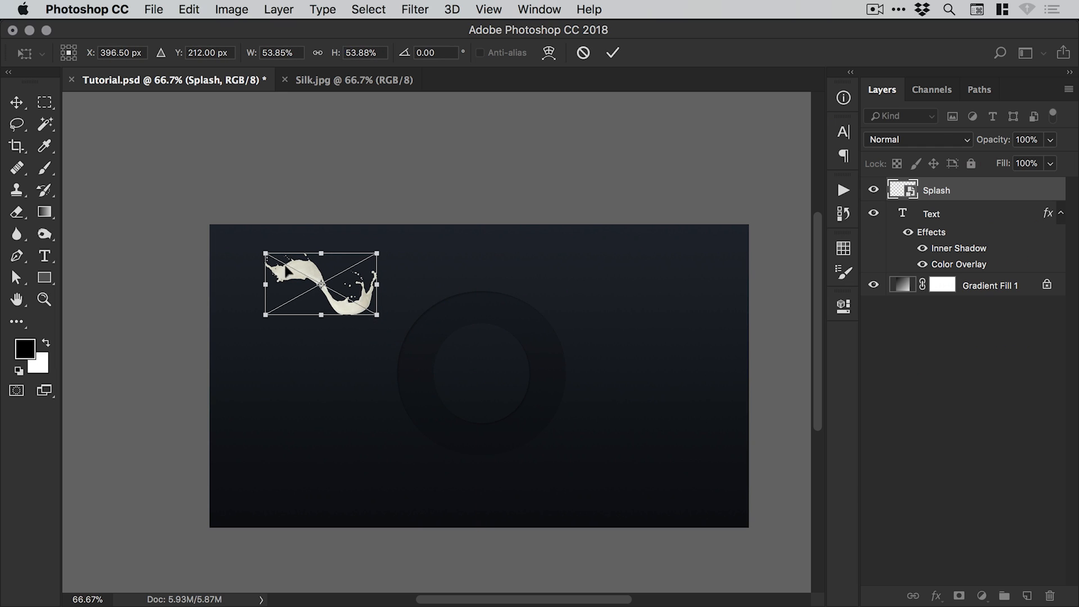
pyautogui.moveTo(287, 271); pyautogui.dragTo(610, 288)
pyautogui.press('super+equal')
pyautogui.press('super+equal')
pyautogui.scroll(-3, 554, 346)
pyautogui.hscroll(4, 554, 345)
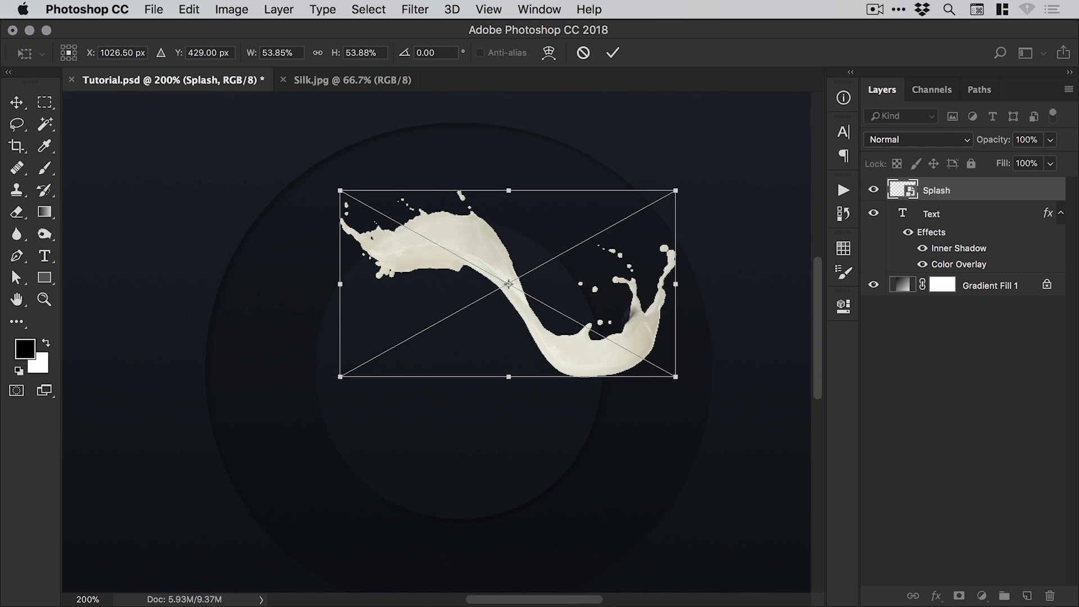
# Enlarge the Splash layer proportionally to about 86% so it stretches across the width of the letter O.
pyautogui.moveTo(676, 191); pyautogui.dragTo(725, 151)
pyautogui.moveTo(338, 379); pyautogui.dragTo(153, 485)
pyautogui.press('super+minus')
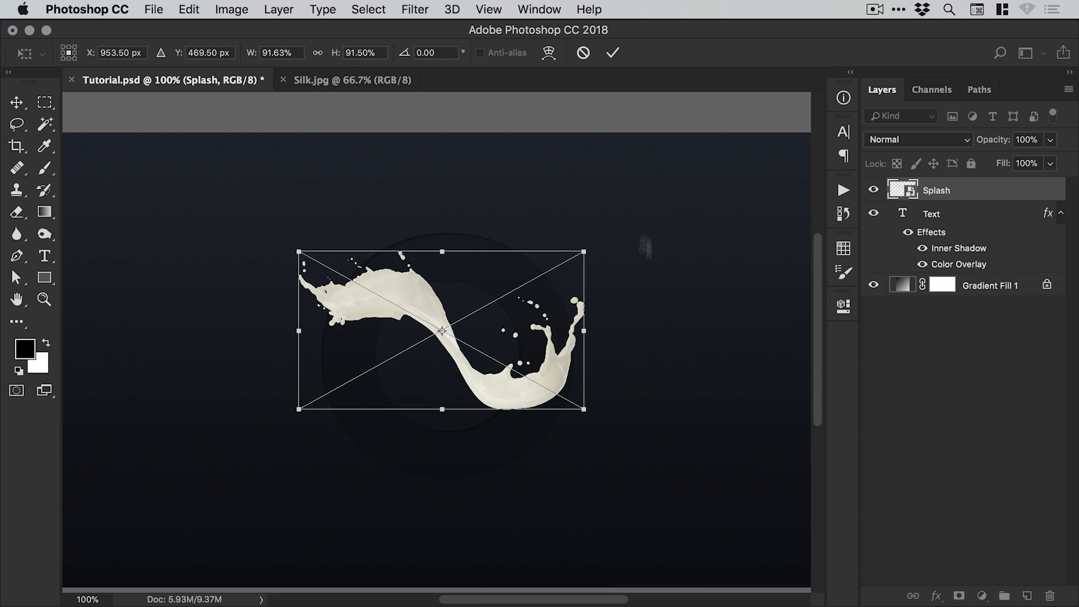
pyautogui.moveTo(584, 251)
pyautogui.mouseDown()
pyautogui.moveTo(610, 233)
pyautogui.moveTo(602, 241)
pyautogui.mouseUp()
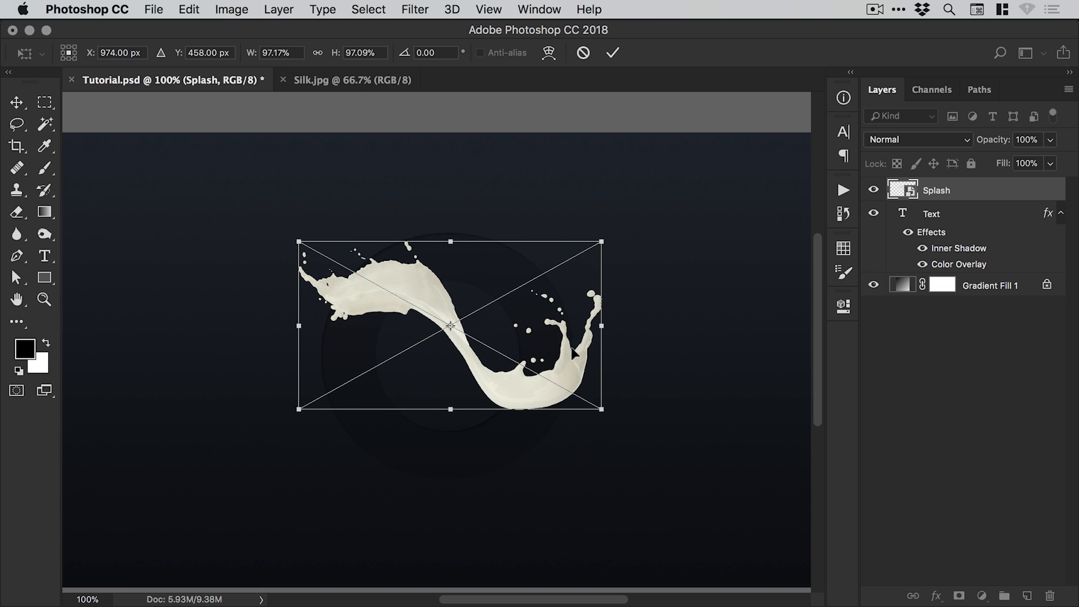
pyautogui.moveTo(574, 352); pyautogui.dragTo(557, 348)
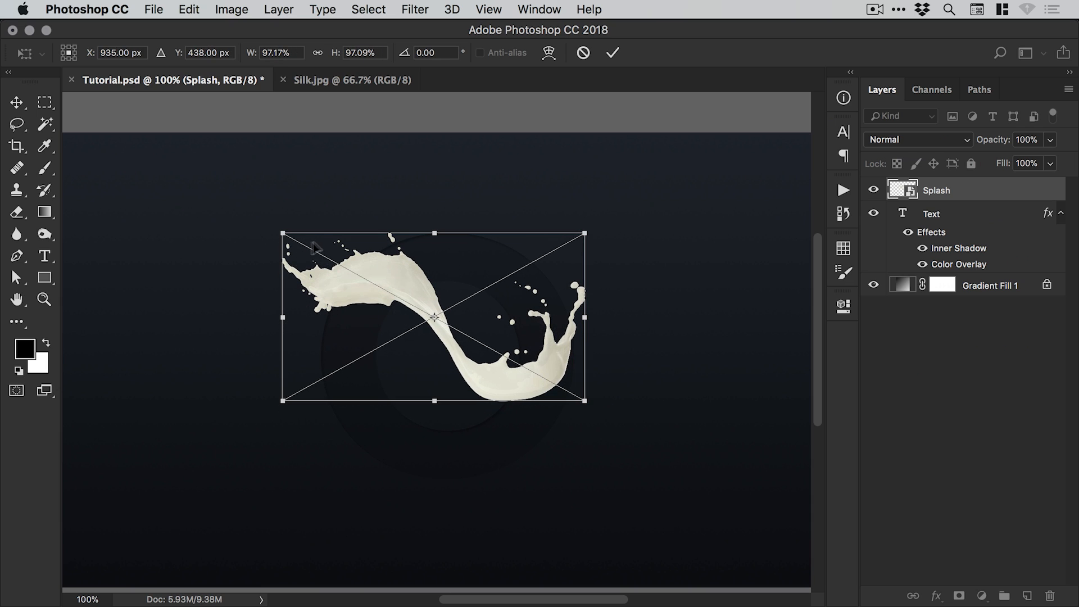
pyautogui.moveTo(281, 229); pyautogui.dragTo(313, 249)
pyautogui.press('super+plus')
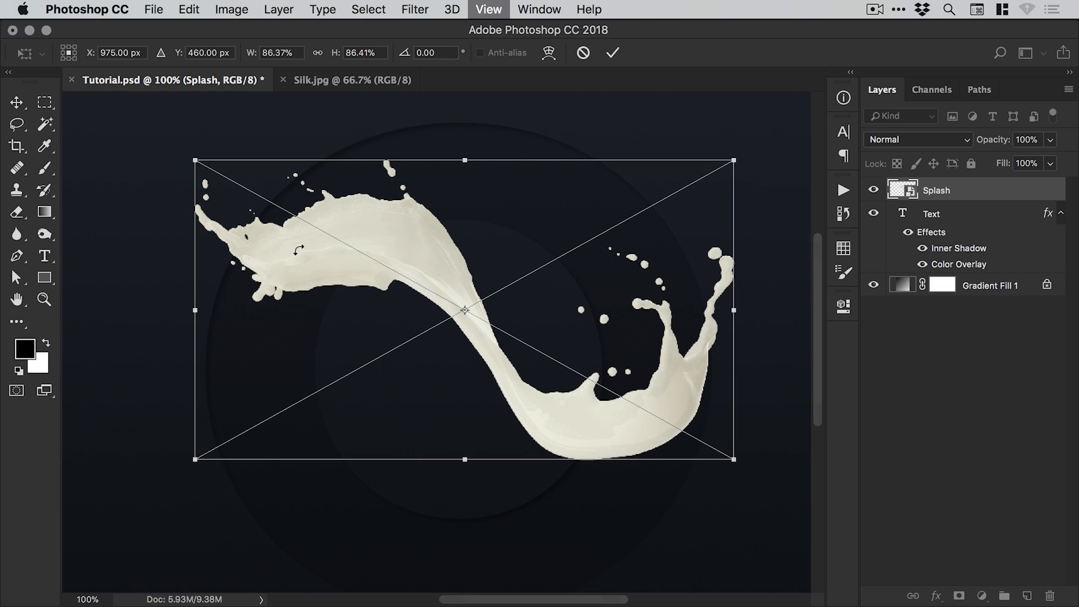
# Rotate the splash to about -17.7°, position it over the upper half of the letter O and apply the transform.
pyautogui.moveTo(653, 412); pyautogui.dragTo(655, 356)
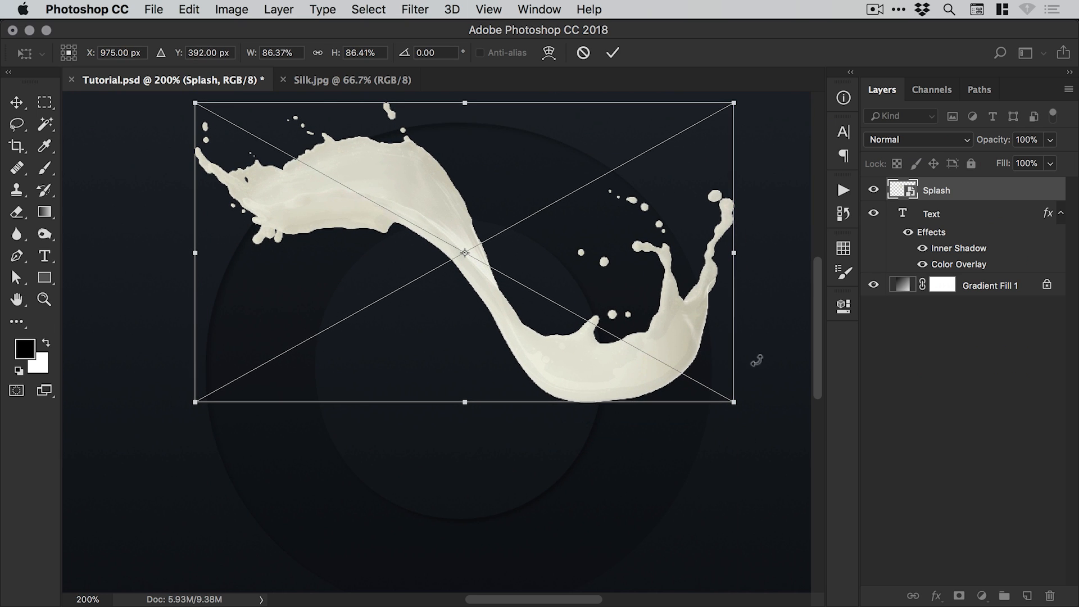
pyautogui.moveTo(754, 356); pyautogui.dragTo(760, 256)
pyautogui.moveTo(691, 276); pyautogui.dragTo(700, 331)
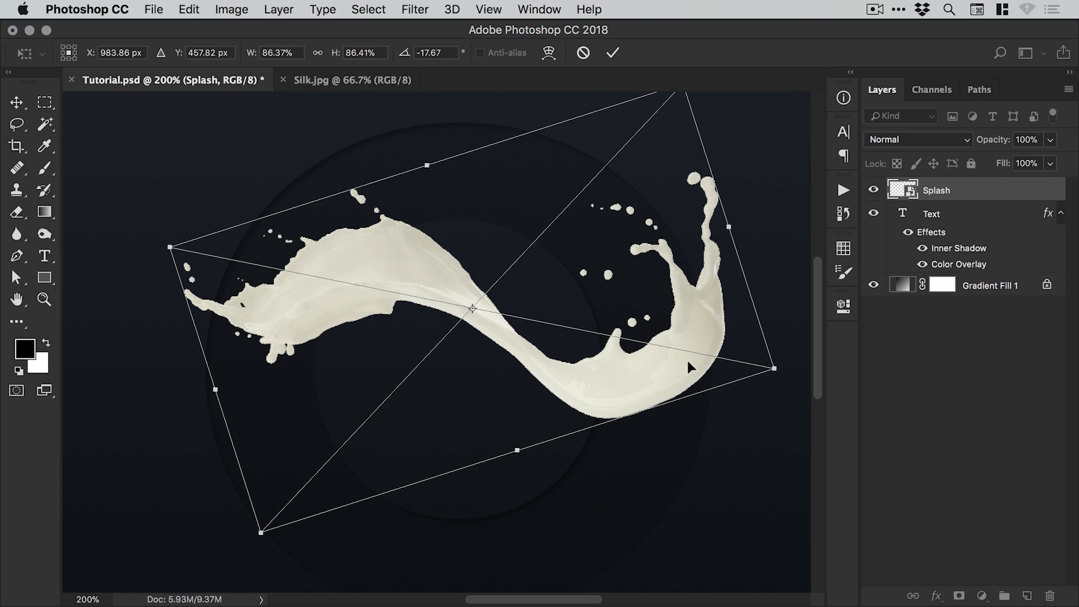
pyautogui.press('Return')
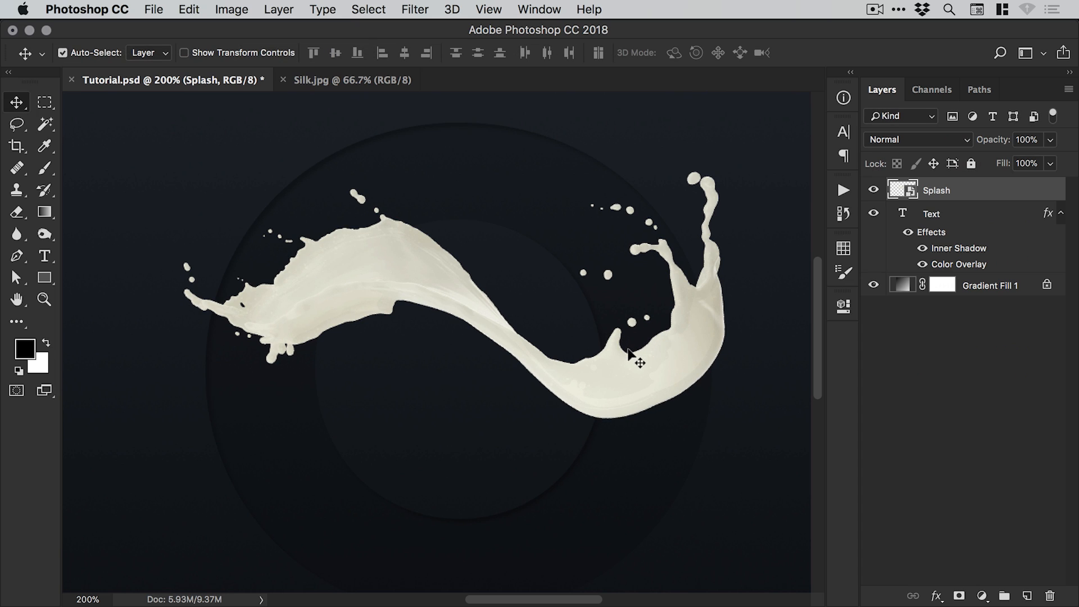
# Duplicate the Splash layer within Tutorial.psd, keeping the suggested name.
pyautogui.rightClick(938, 191)
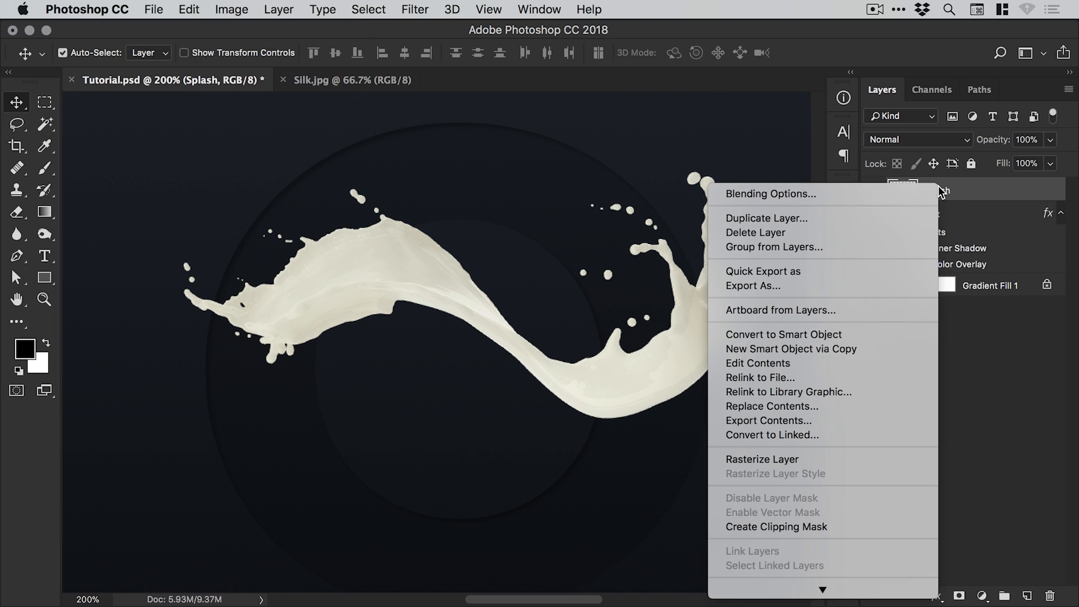
pyautogui.click(816, 217)
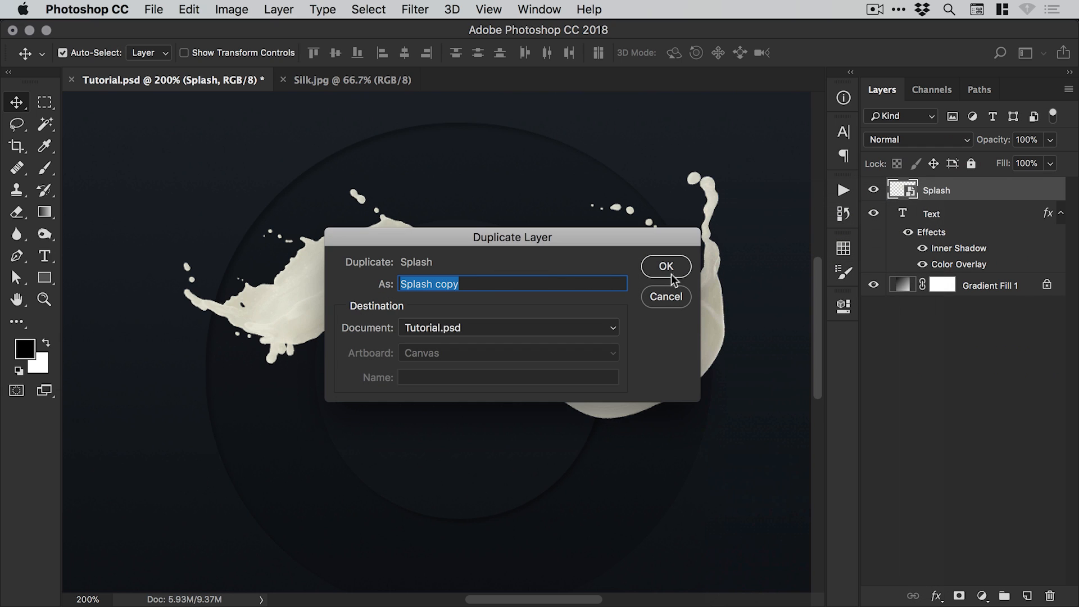
pyautogui.click(671, 271)
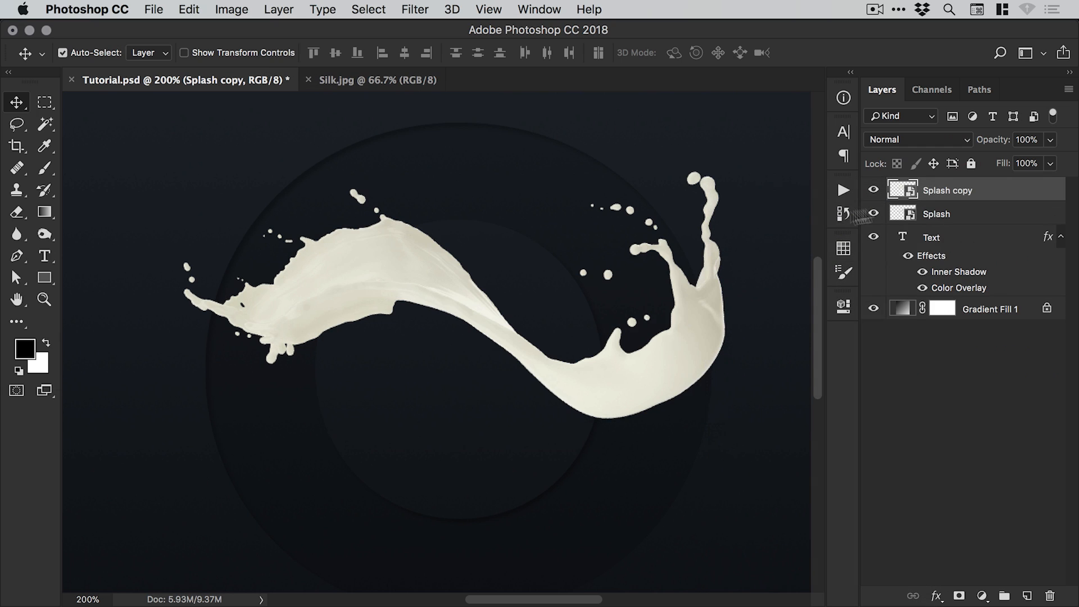
# Rename the original splash layer as Right and its duplicate as Left.
pyautogui.doubleClick(936, 215)
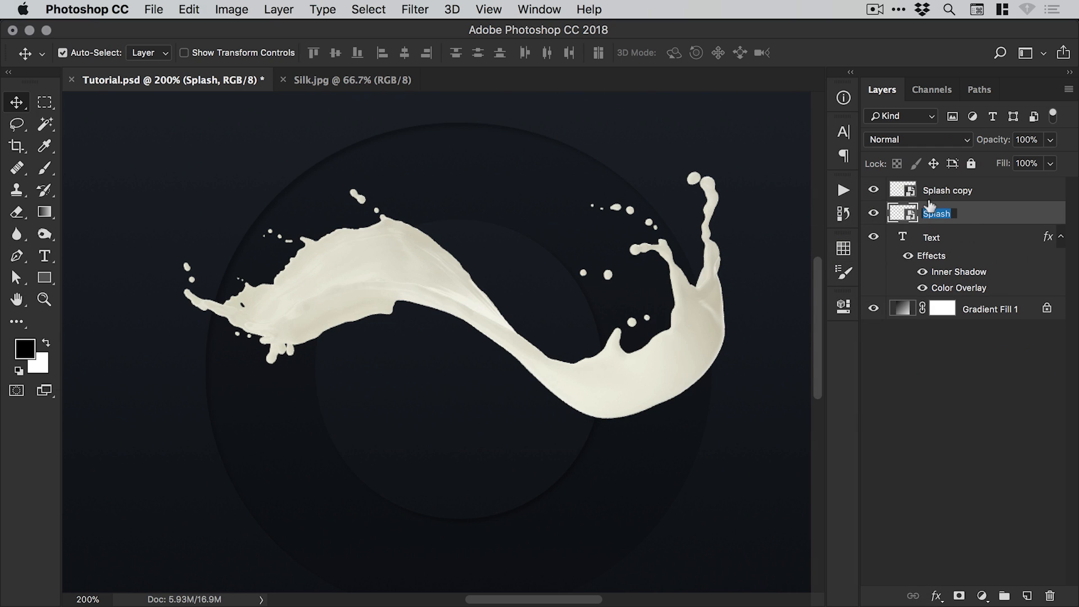
pyautogui.write('Right')
pyautogui.press('Return')
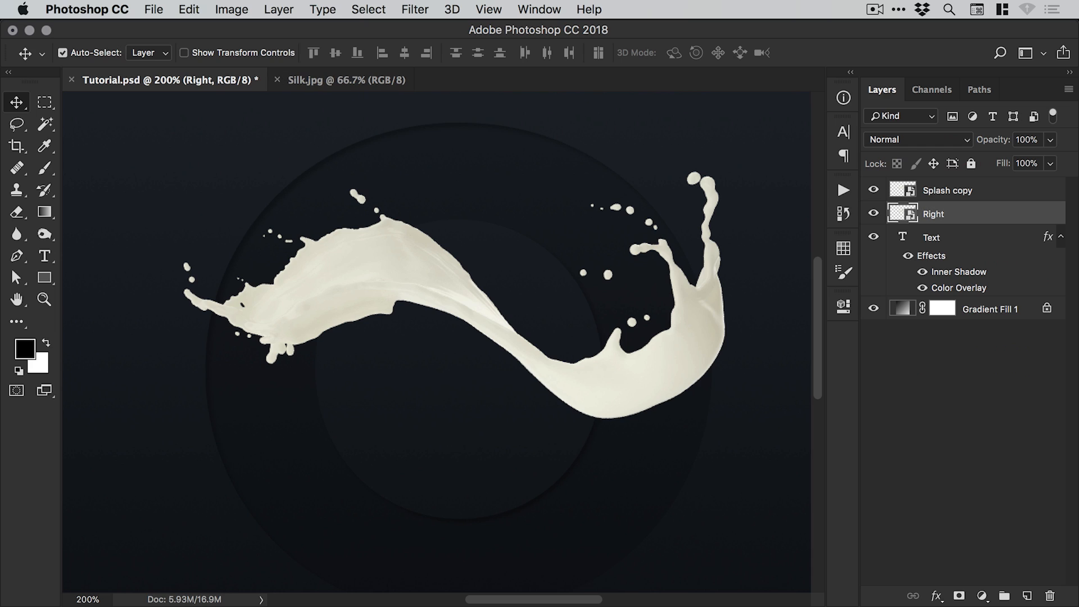
pyautogui.doubleClick(941, 191)
pyautogui.write('Left')
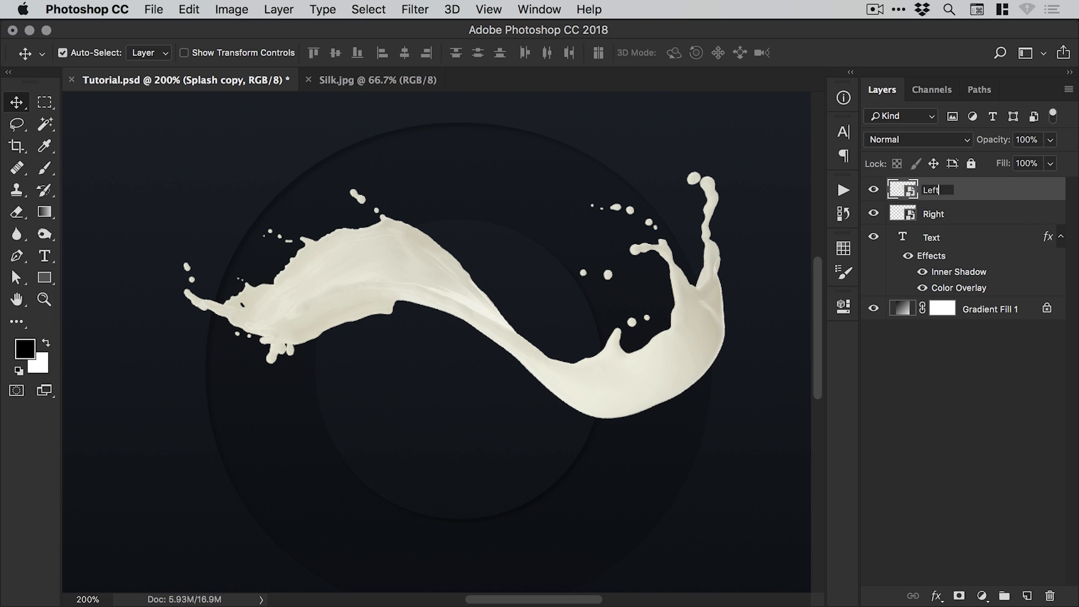
pyautogui.press('Return')
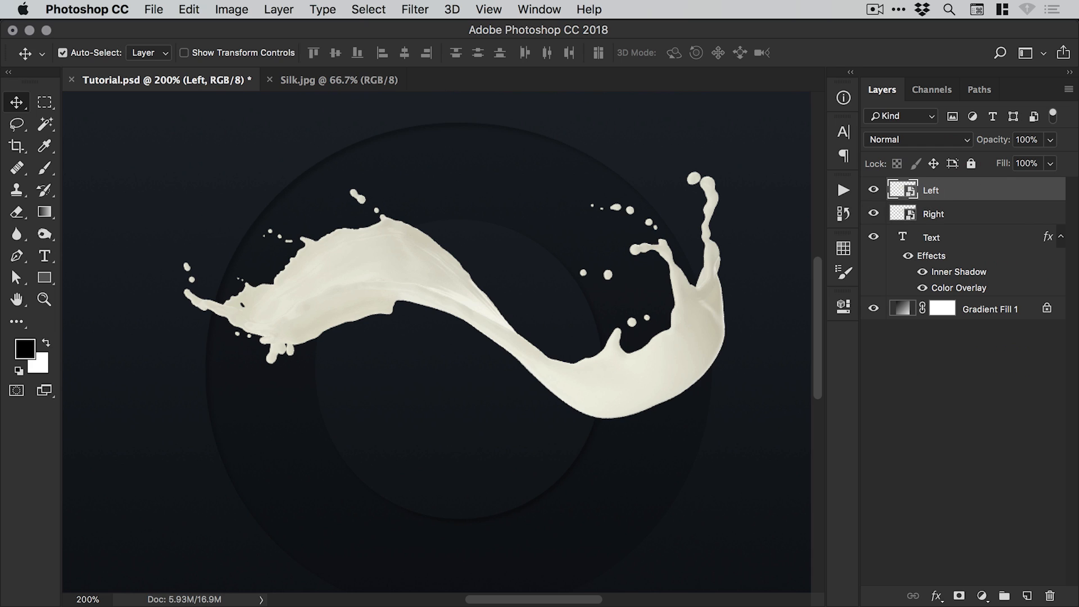
# Hide the Left layer and add a layer mask to Right from the letter O's outline loaded as a selection.
pyautogui.click(873, 190)
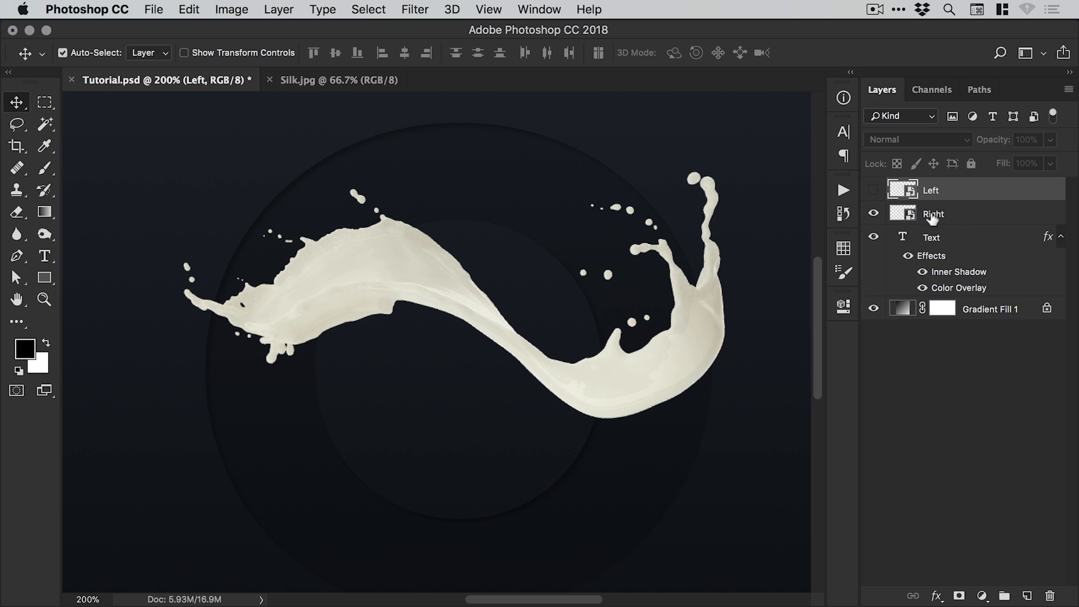
pyautogui.click(931, 216)
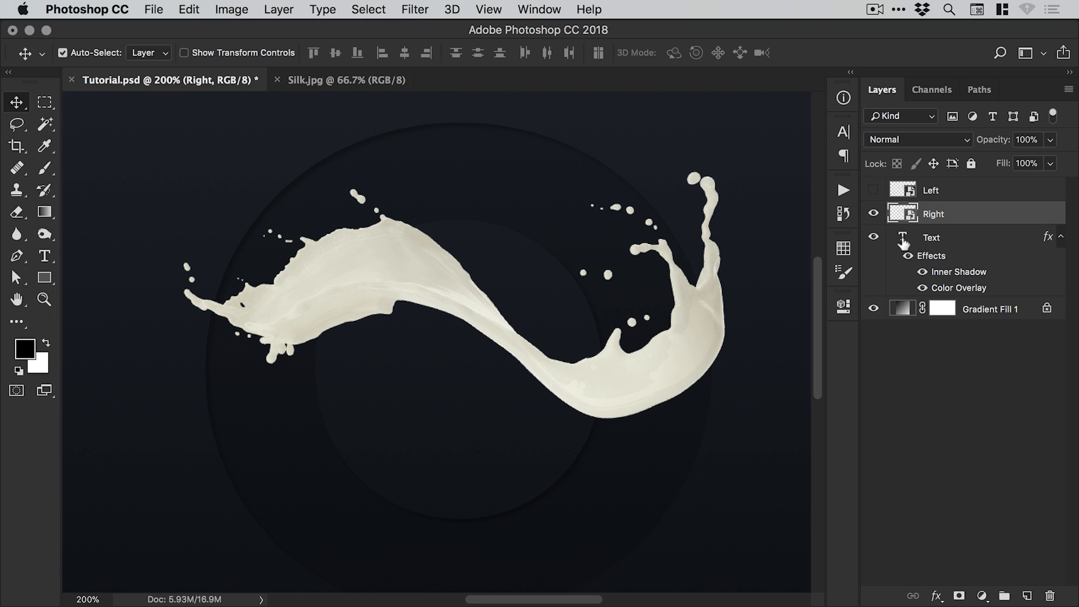
pyautogui.moveTo(902, 240); pyautogui.dragTo(903, 242)
pyautogui.keyDown('super'); pyautogui.click(903, 242); pyautogui.keyUp('super')
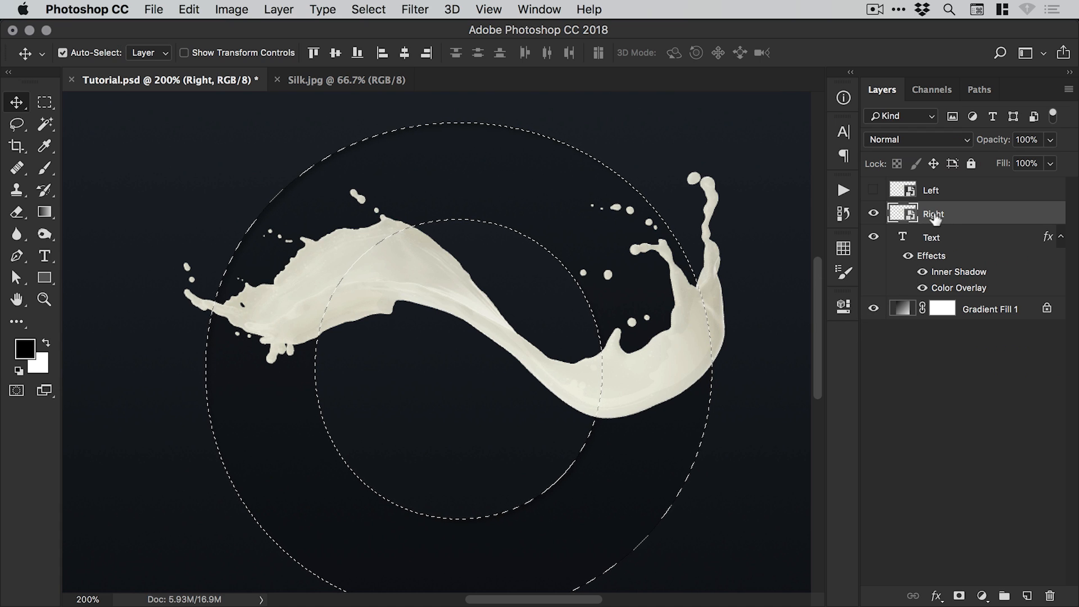
pyautogui.click(959, 597)
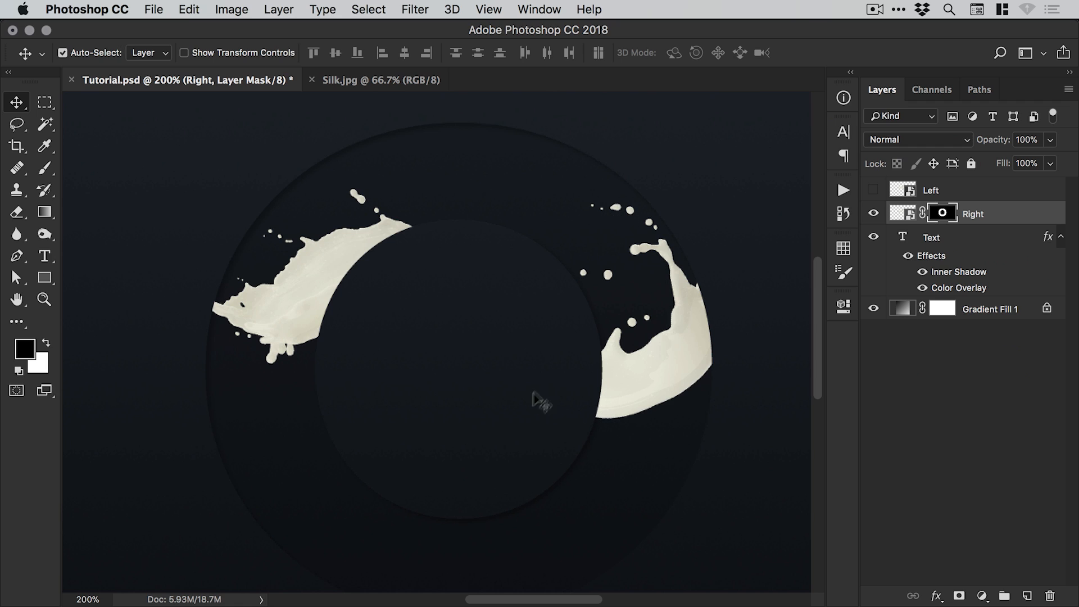
# Rename the Right layer as Right Splash and the Left layer as Left Splash.
pyautogui.doubleClick(964, 210)
pyautogui.press('Right')
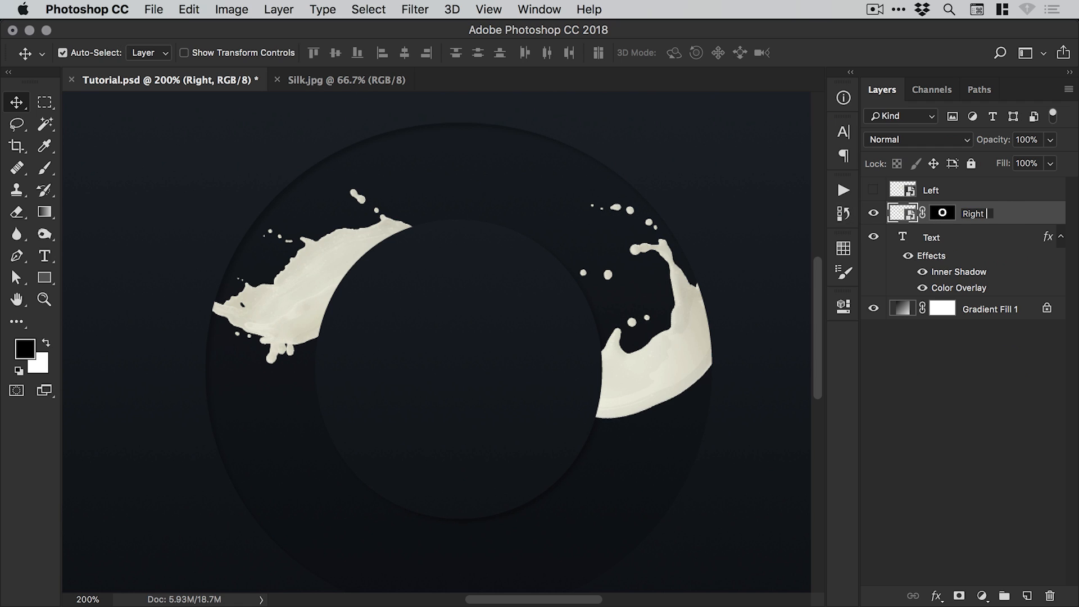
pyautogui.press('Return')
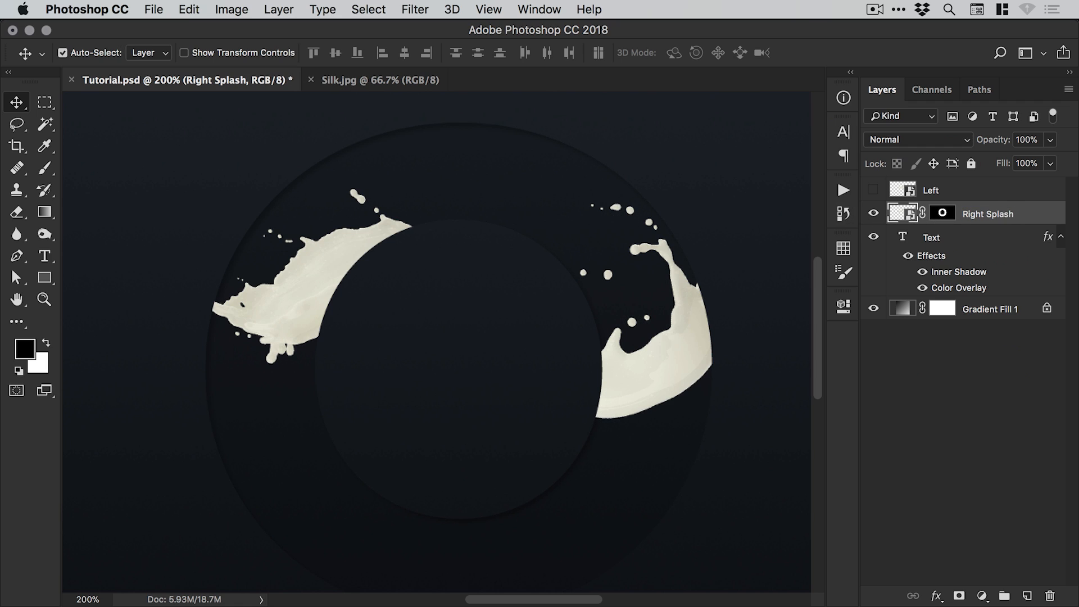
pyautogui.doubleClick(927, 189)
pyautogui.press('Right')
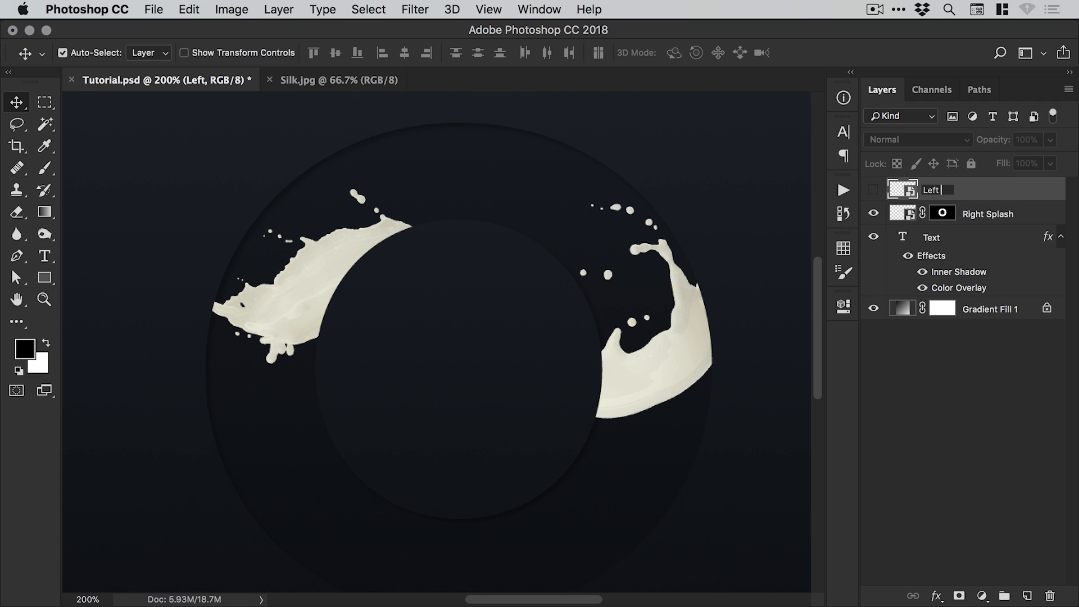
pyautogui.press('Return')
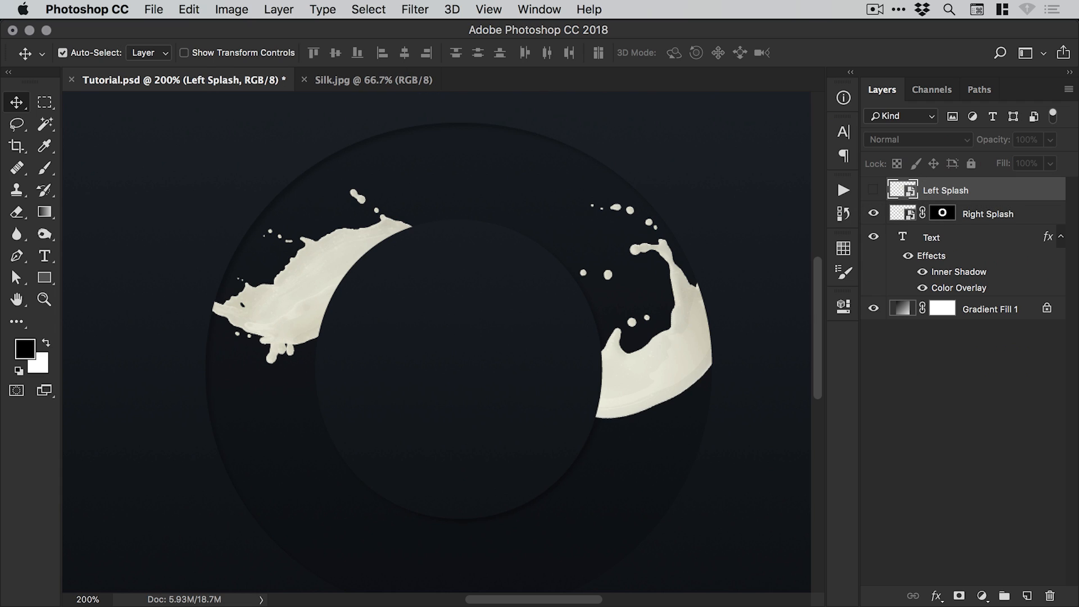
# Target the Right Splash layer mask and make sure the foreground color is black (000000).
pyautogui.click(943, 215)
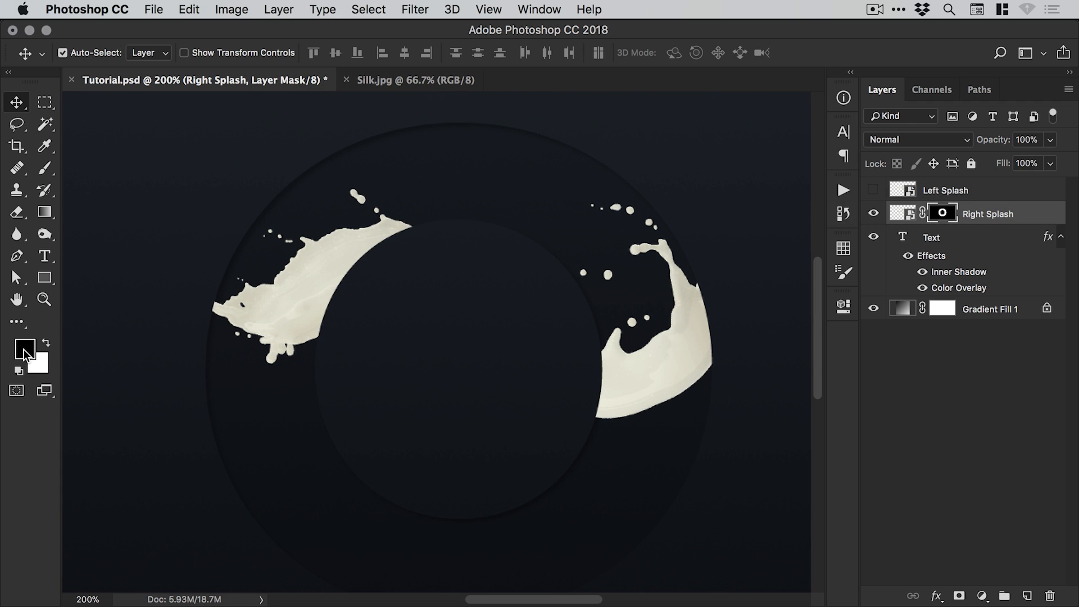
pyautogui.click(26, 352)
pyautogui.moveTo(650, 272); pyautogui.dragTo(566, 372)
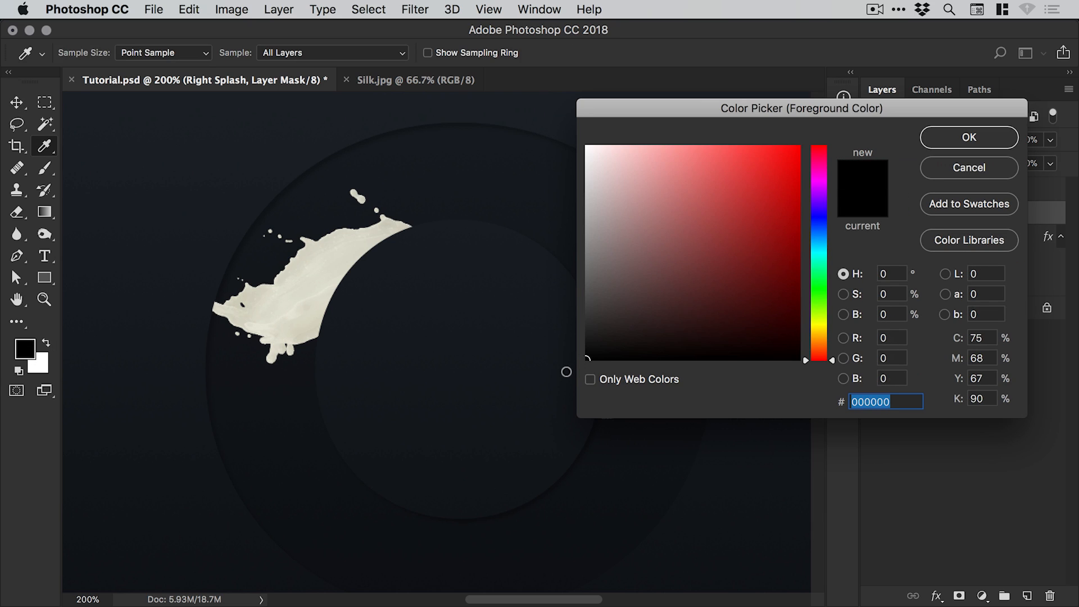
pyautogui.click(982, 140)
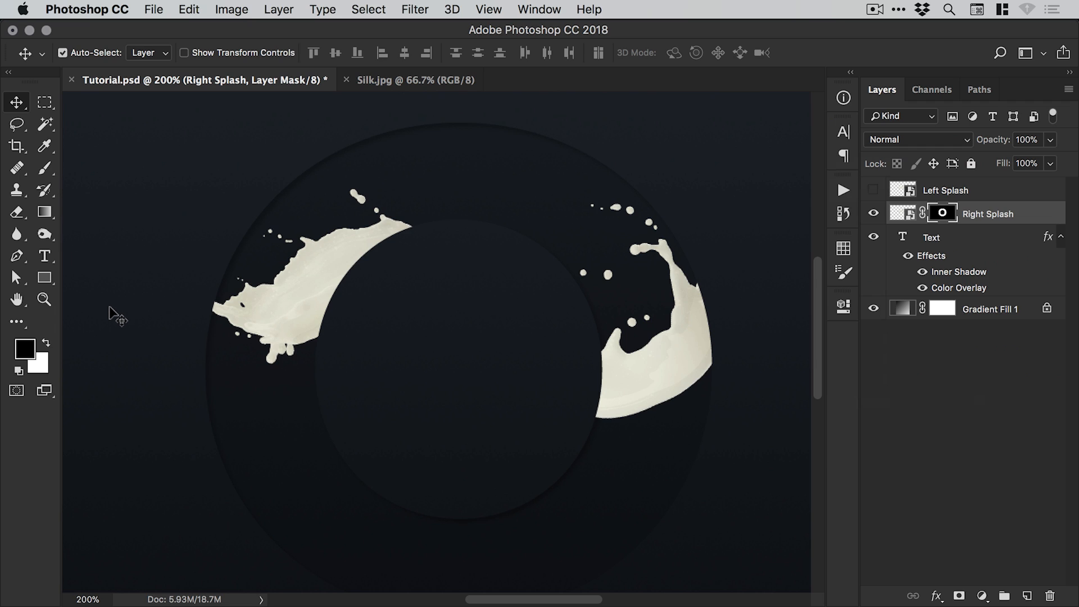
pyautogui.press('x')
pyautogui.press('x')
# Paint black on the mask over the left part of the splash with a 95 px Soft Round brush at 0% hardness.
pyautogui.click(46, 169)
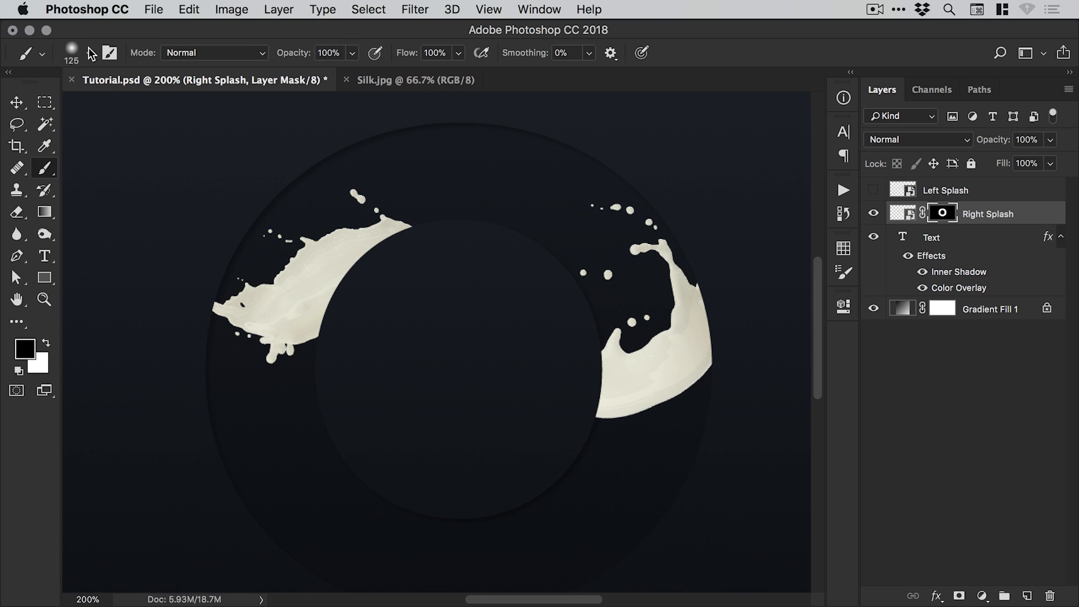
pyautogui.click(89, 50)
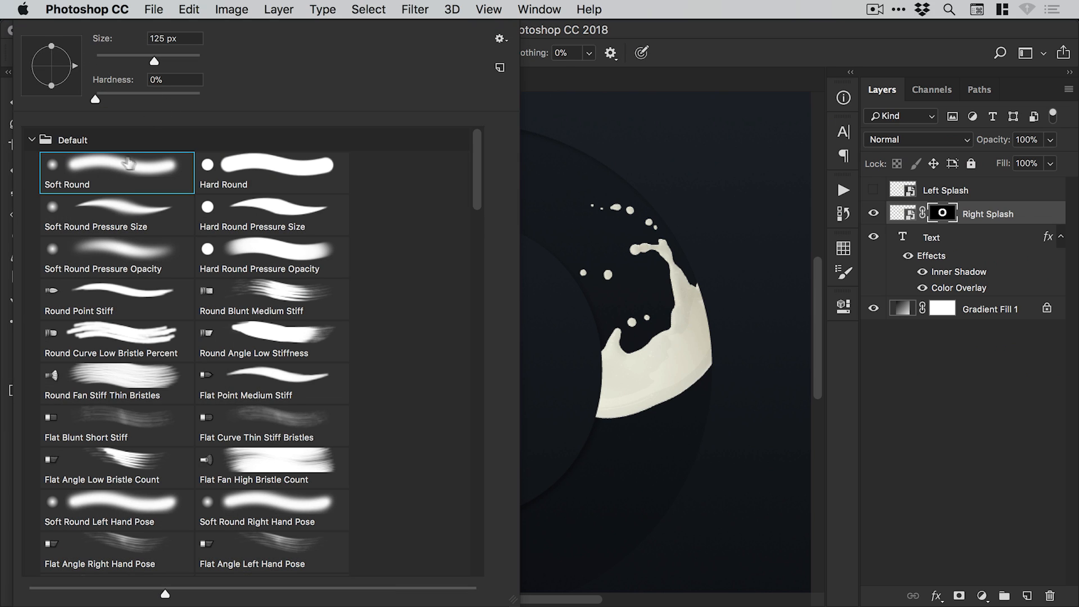
pyautogui.moveTo(151, 61); pyautogui.dragTo(146, 58)
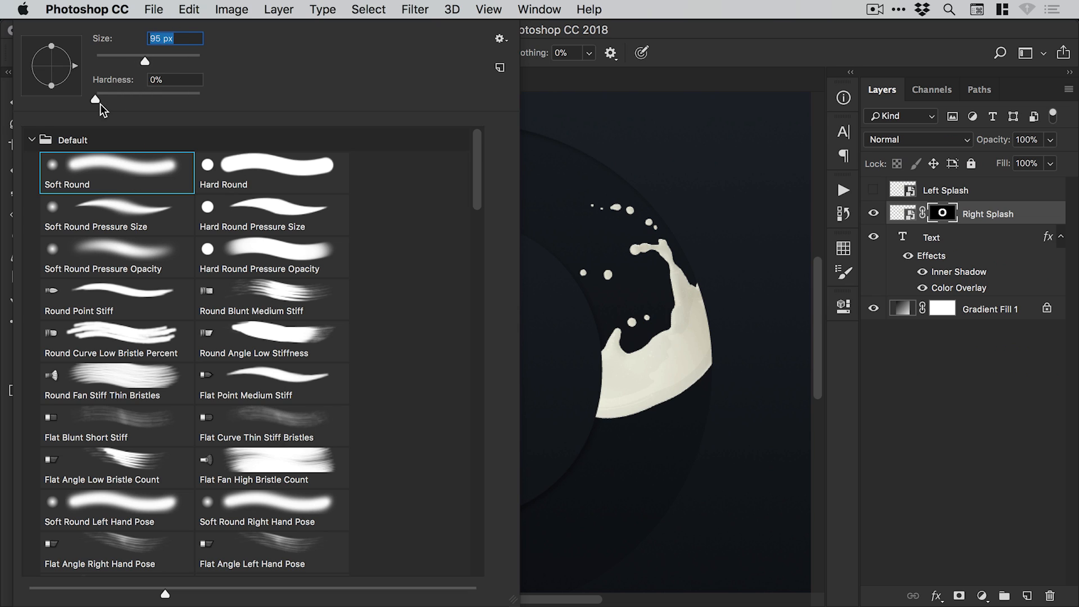
pyautogui.press('Return')
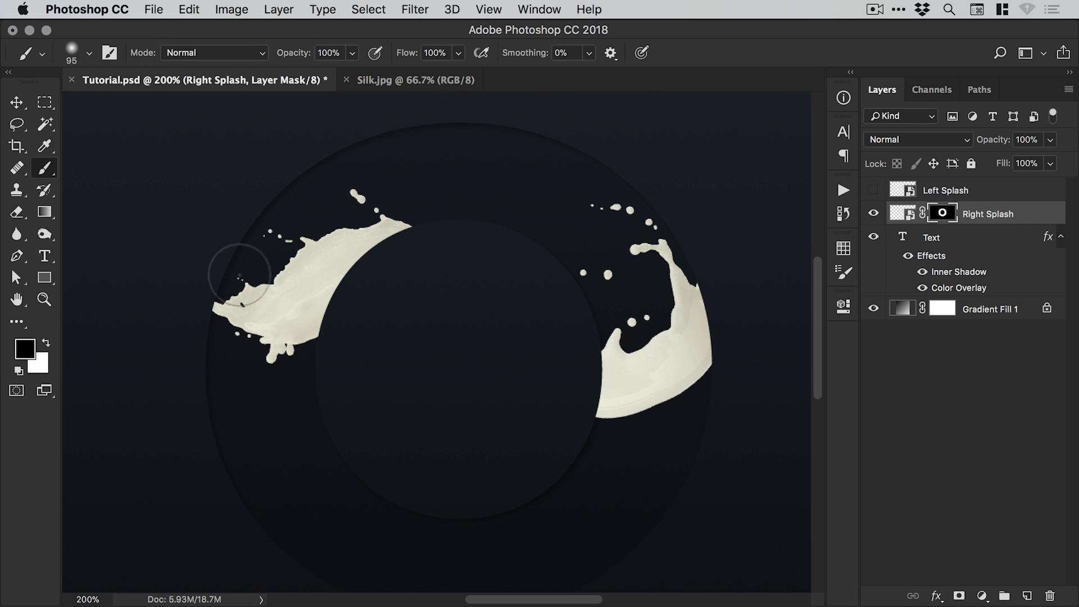
pyautogui.moveTo(234, 260)
pyautogui.mouseDown()
pyautogui.moveTo(212, 284)
pyautogui.moveTo(224, 366)
pyautogui.moveTo(263, 373)
pyautogui.moveTo(294, 334)
pyautogui.mouseUp()
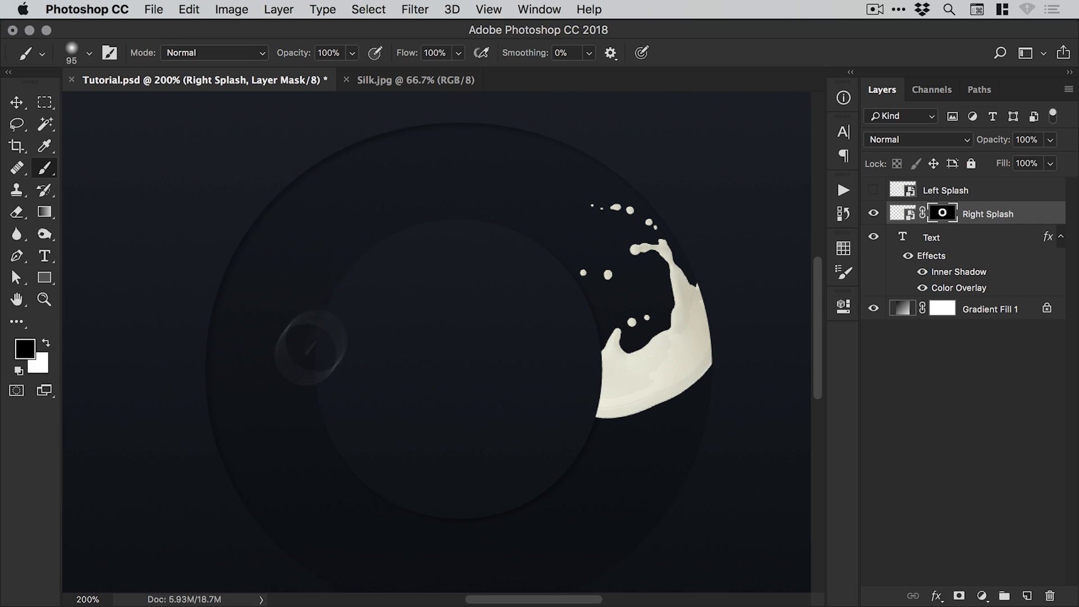
# Paint white on the Right Splash mask to reveal the splash beyond the O's right edge and across its inner hole.
pyautogui.moveTo(465, 298); pyautogui.dragTo(234, 315)
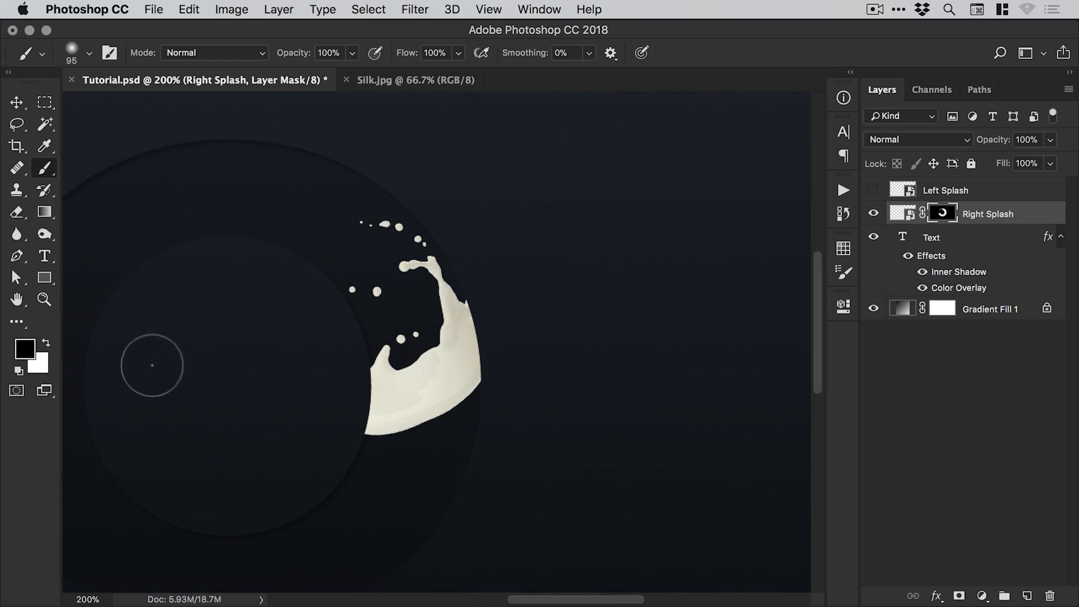
pyautogui.press('x')
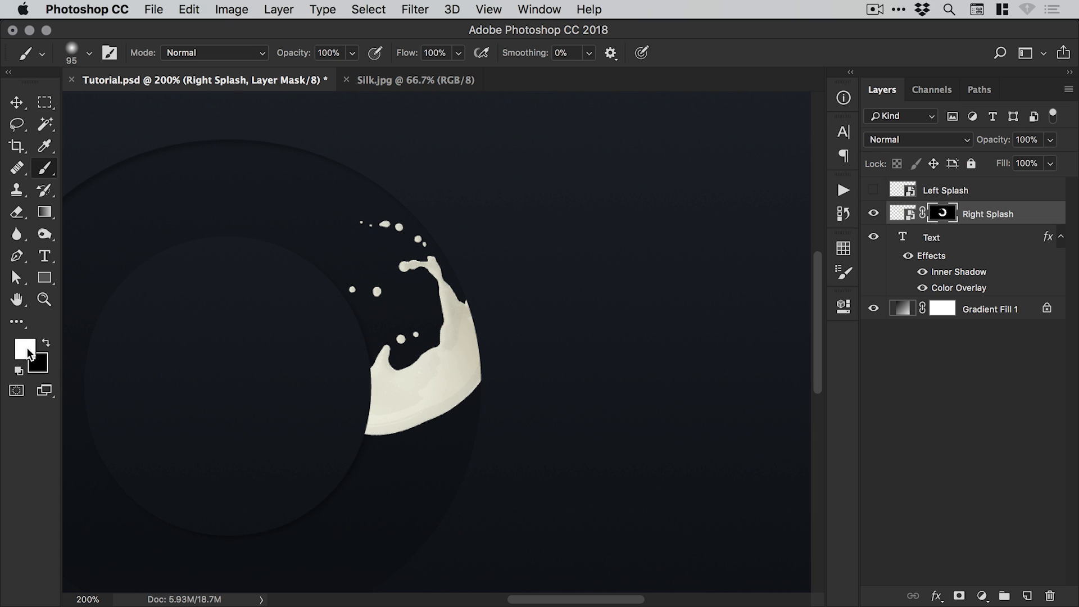
pyautogui.click(488, 304)
pyautogui.moveTo(488, 305)
pyautogui.mouseDown()
pyautogui.moveTo(494, 277)
pyautogui.moveTo(470, 174)
pyautogui.moveTo(479, 285)
pyautogui.moveTo(494, 288)
pyautogui.moveTo(482, 360)
pyautogui.mouseUp()
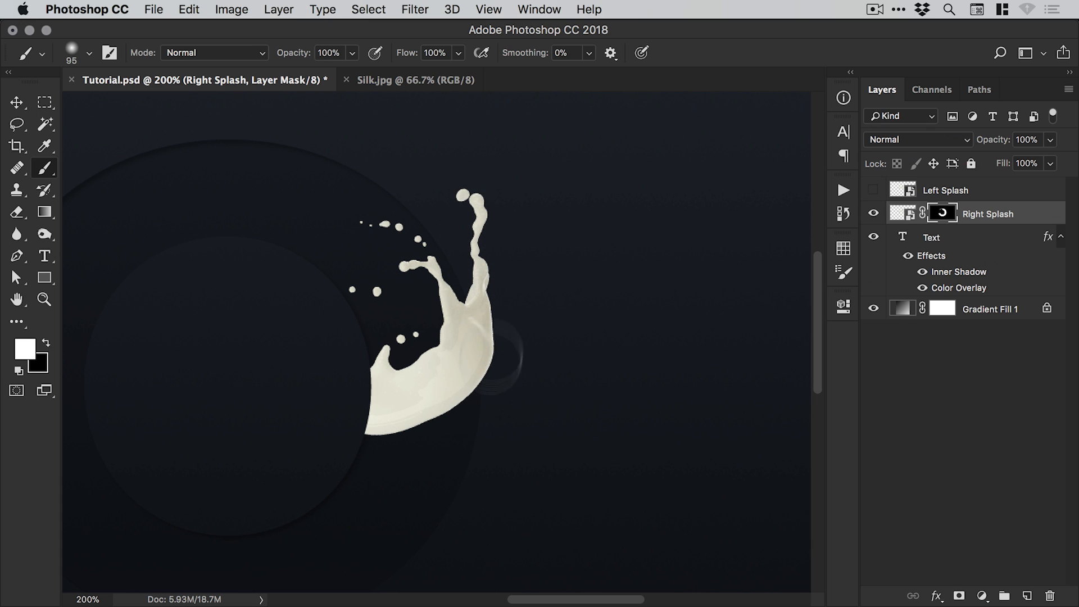
pyautogui.moveTo(426, 336); pyautogui.dragTo(559, 271)
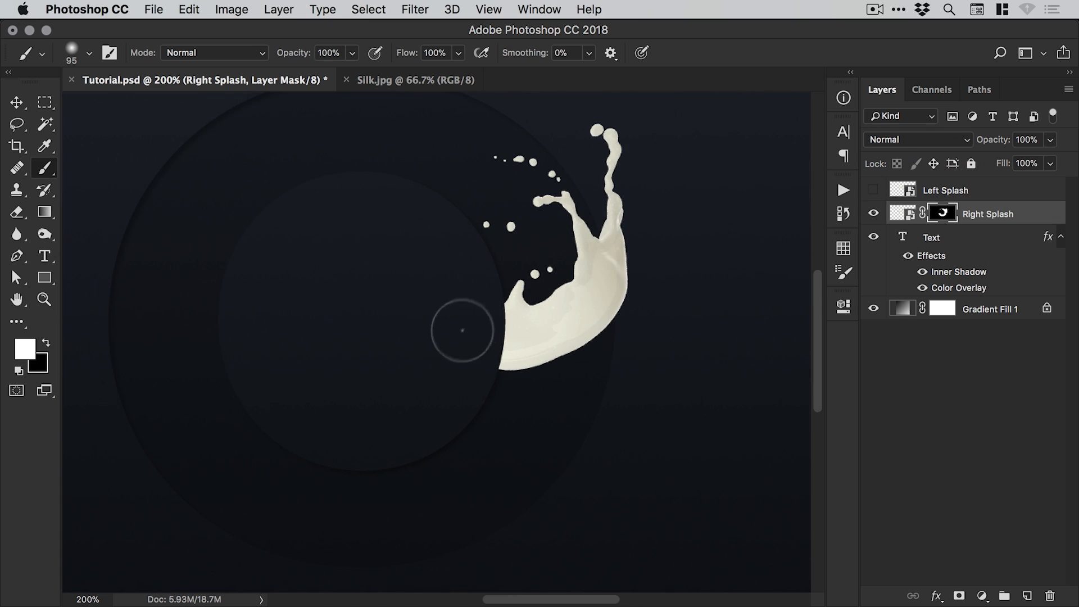
pyautogui.moveTo(458, 320)
pyautogui.mouseDown()
pyautogui.moveTo(475, 301)
pyautogui.moveTo(475, 330)
pyautogui.moveTo(413, 358)
pyautogui.moveTo(351, 297)
pyautogui.moveTo(351, 196)
pyautogui.mouseUp()
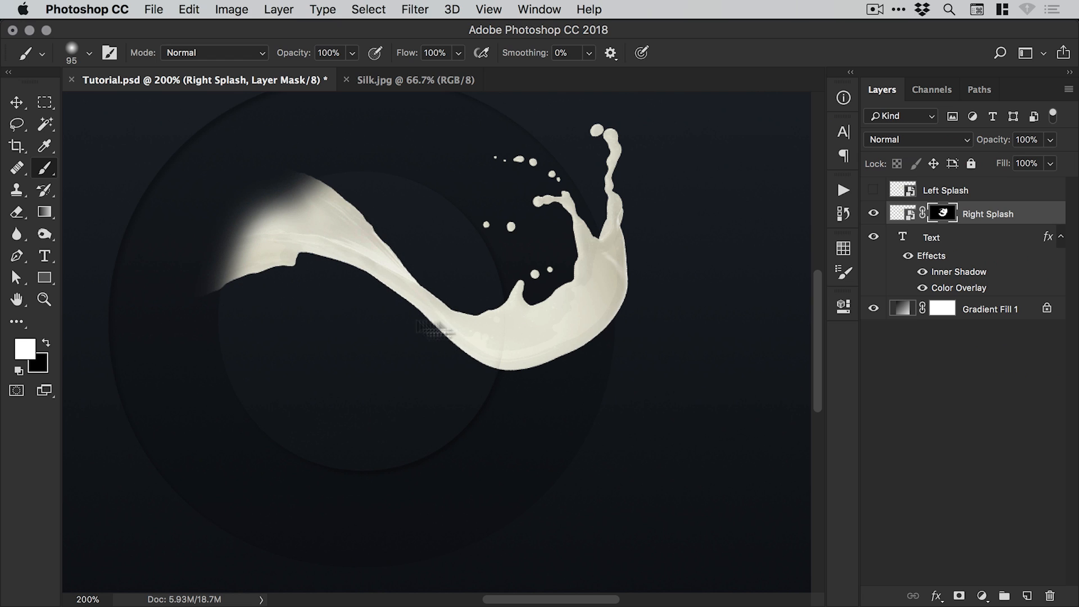
# Undo the white mask stroke across the O's inner hole on Right Splash and save the document.
pyautogui.press('super+z')
pyautogui.moveTo(512, 312); pyautogui.dragTo(514, 371)
pyautogui.press('v')
pyautogui.scroll(-5, 514, 371)
pyautogui.hscroll(-4, 514, 371)
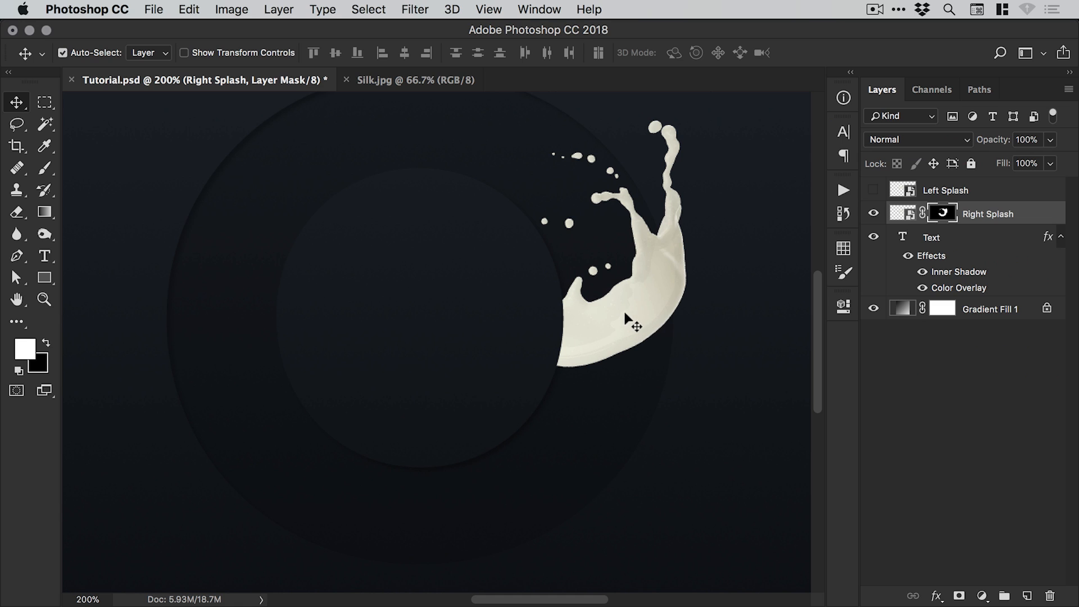
pyautogui.press('super+s')
pyautogui.scroll(2, 621, 338)
pyautogui.hscroll(-4, 621, 337)
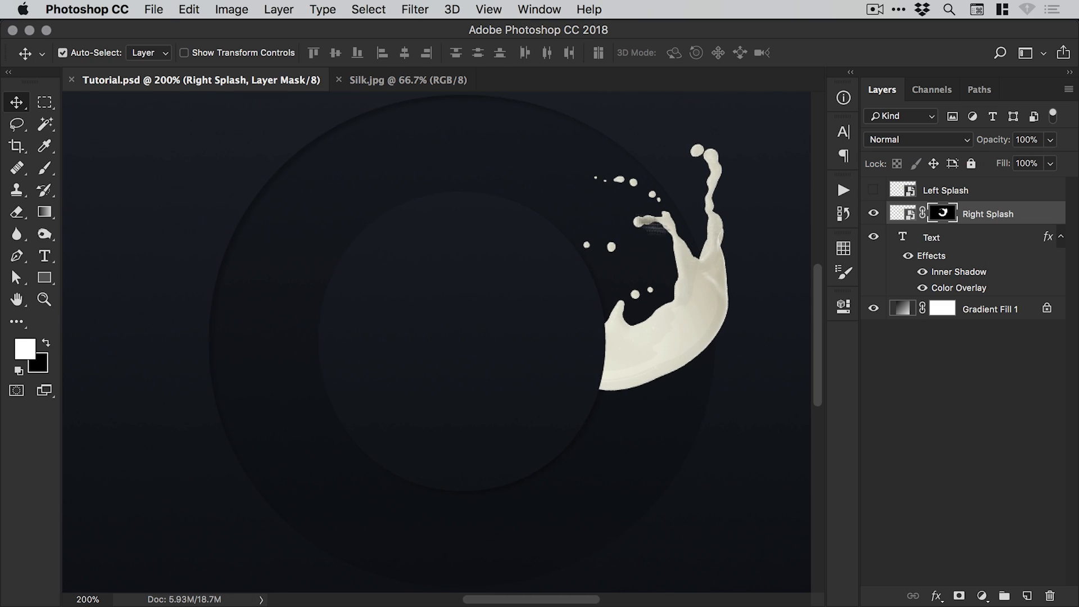
# Hide the Right Splash layer, show the Left Splash layer, and shift Left Splash toward the O's left side.
pyautogui.click(873, 214)
pyautogui.click(873, 190)
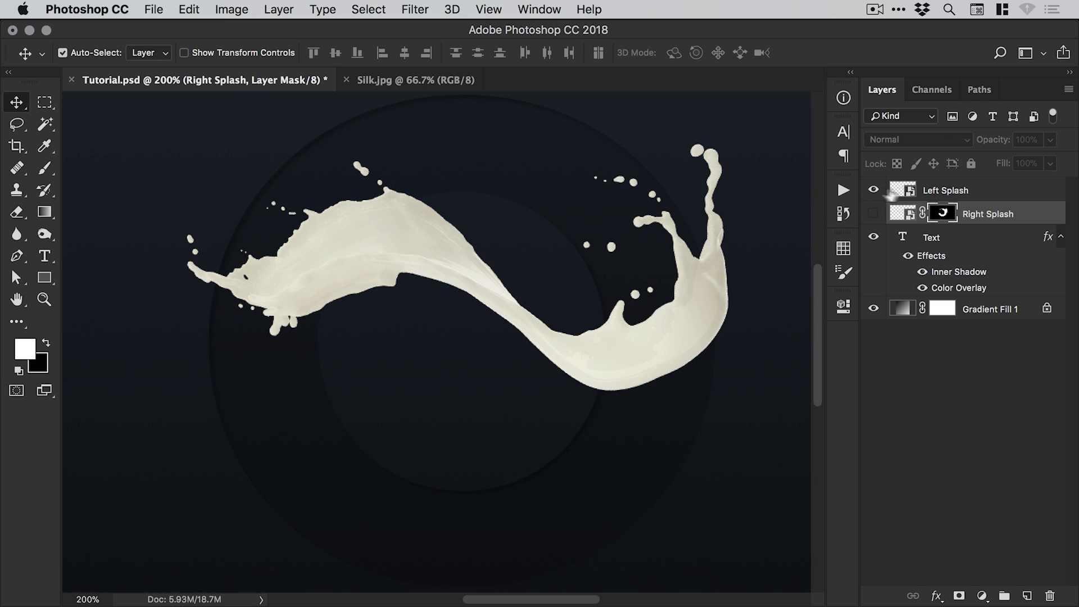
pyautogui.click(946, 191)
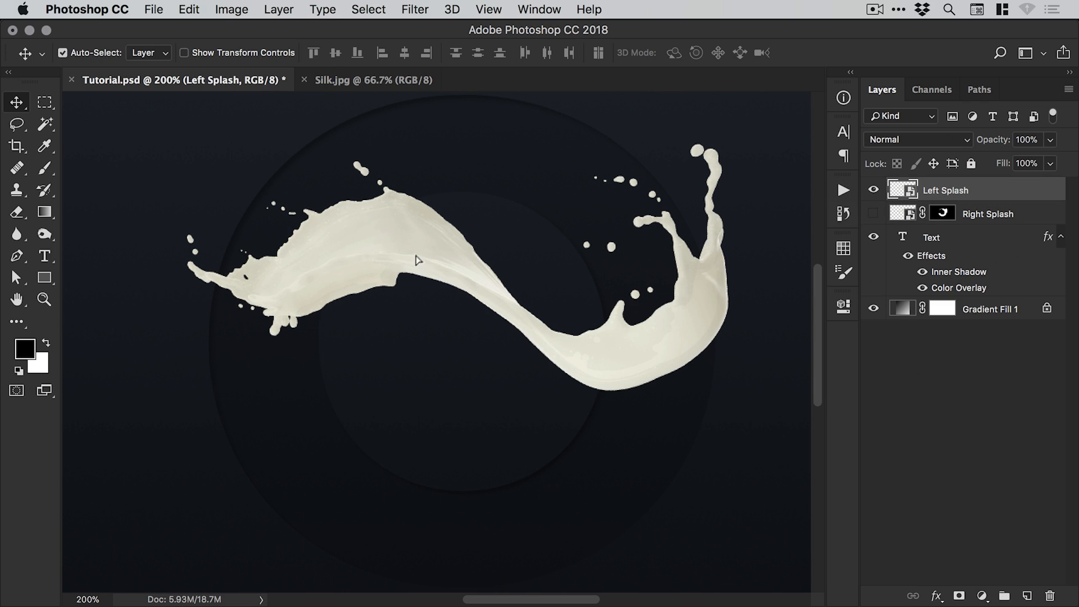
pyautogui.moveTo(416, 258); pyautogui.dragTo(351, 271)
# Free-transform the Left Splash, rotating it to about 63.07° and moving it down over the O's left half.
pyautogui.click(189, 9)
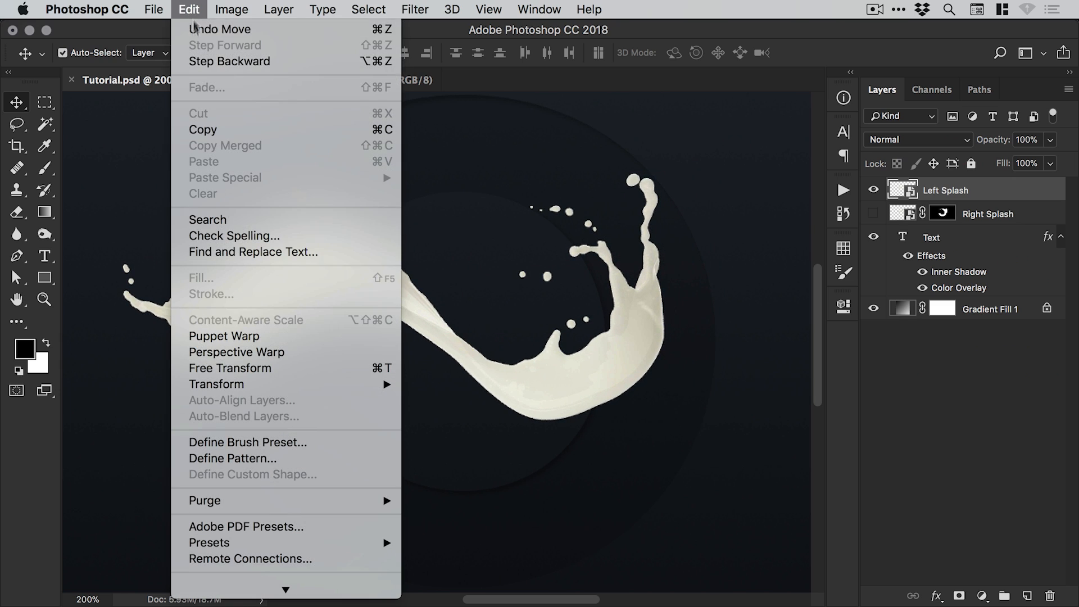
pyautogui.click(200, 361)
pyautogui.press('super+minus')
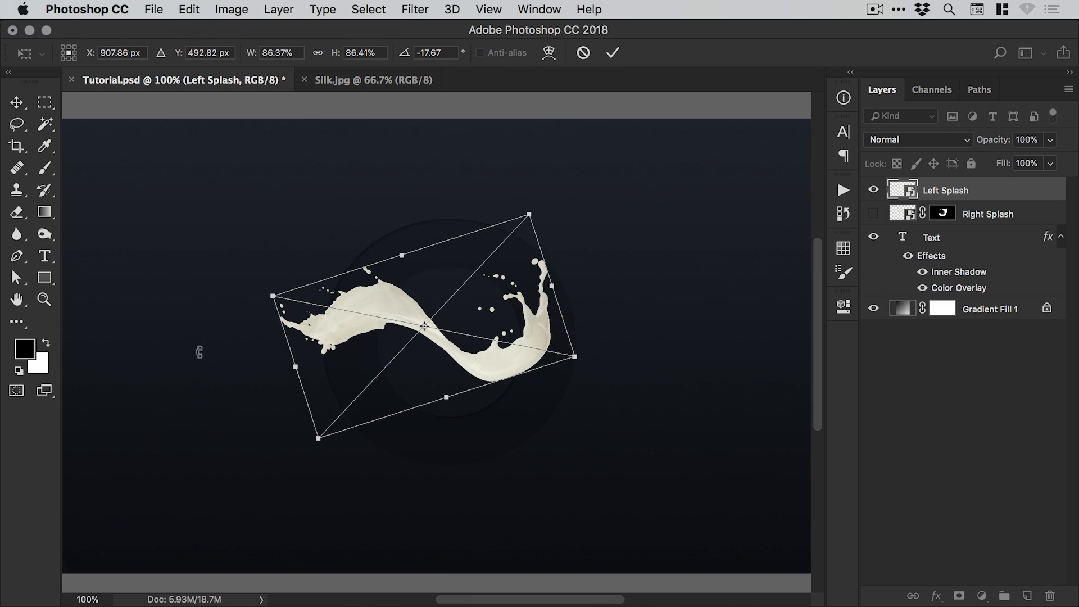
pyautogui.moveTo(605, 218); pyautogui.dragTo(624, 323)
pyautogui.moveTo(449, 314); pyautogui.dragTo(427, 371)
pyautogui.moveTo(483, 258); pyautogui.dragTo(486, 375)
# Flip the Left Splash horizontally, rotate it to about -93.08° and move it further left over the O's rim.
pyautogui.click(189, 9)
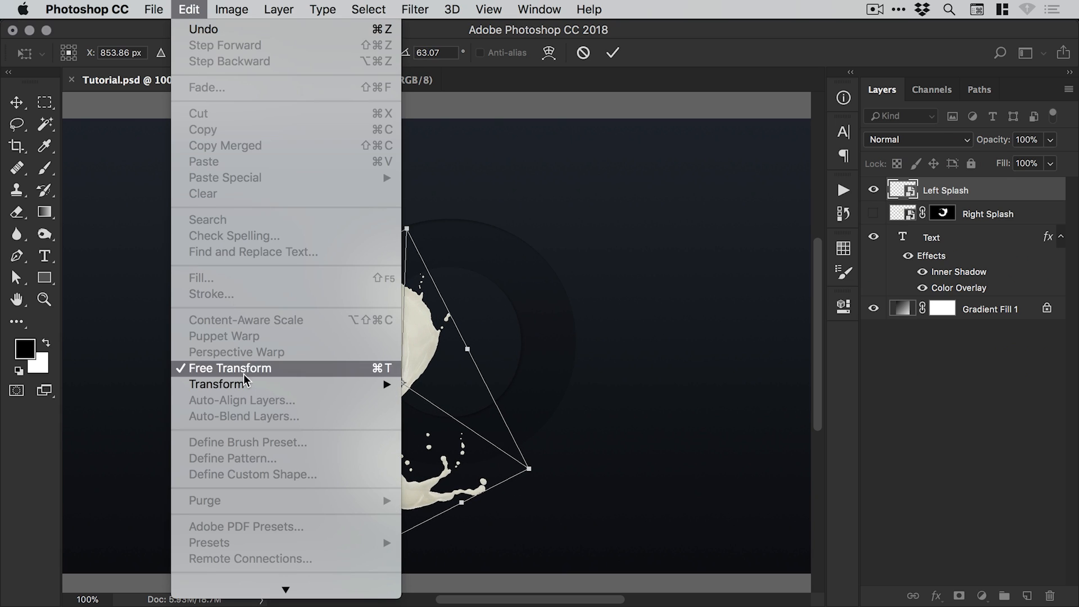
pyautogui.moveTo(343, 385)
pyautogui.click(448, 571)
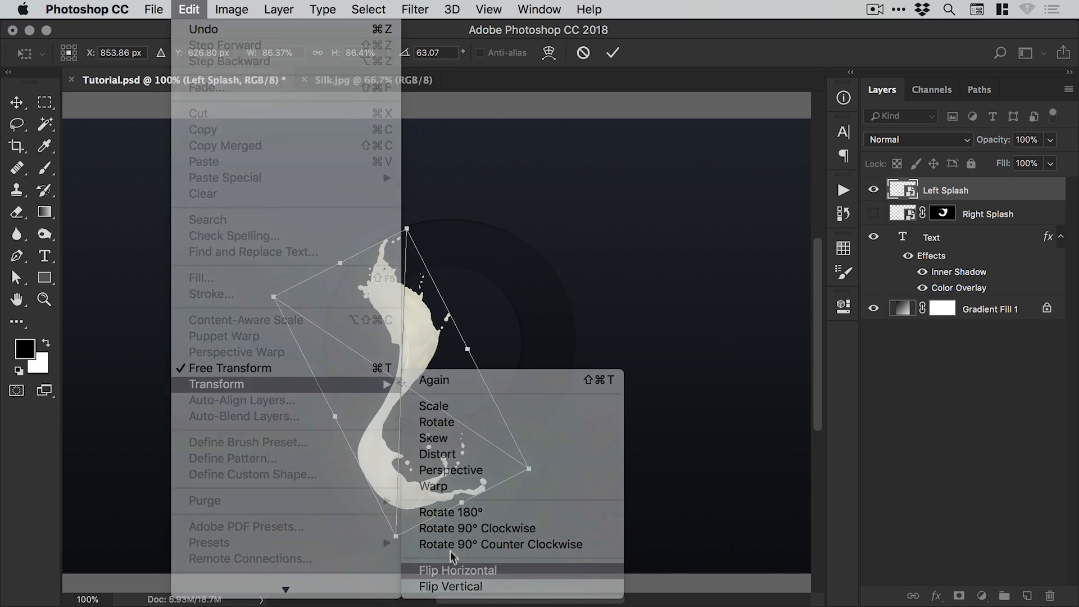
pyautogui.moveTo(537, 340); pyautogui.dragTo(490, 304)
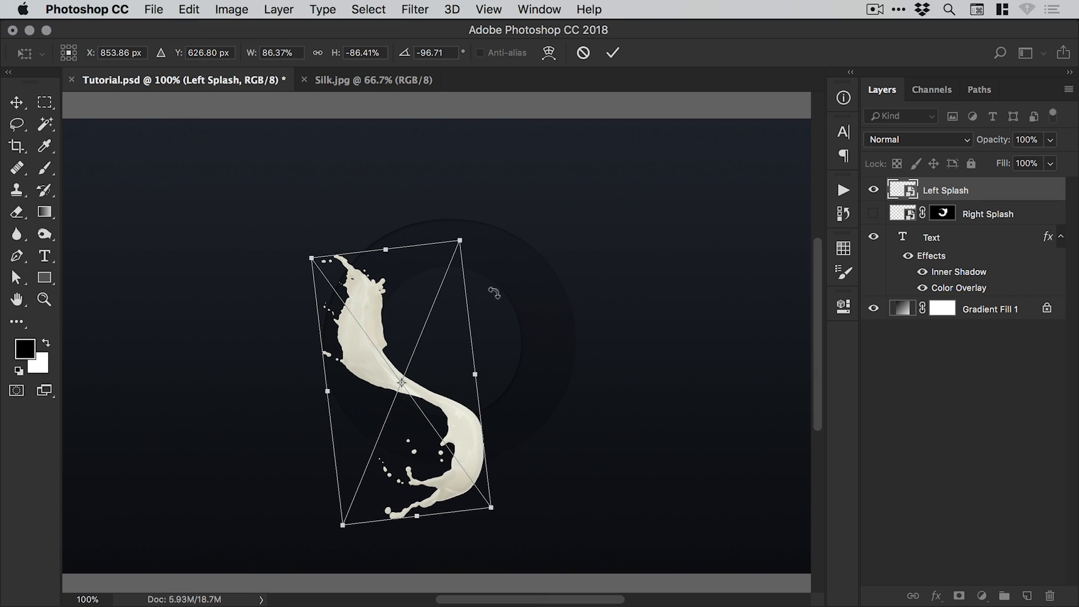
pyautogui.press('super+equal')
pyautogui.moveTo(436, 237); pyautogui.dragTo(549, 296)
pyautogui.moveTo(335, 335); pyautogui.dragTo(293, 328)
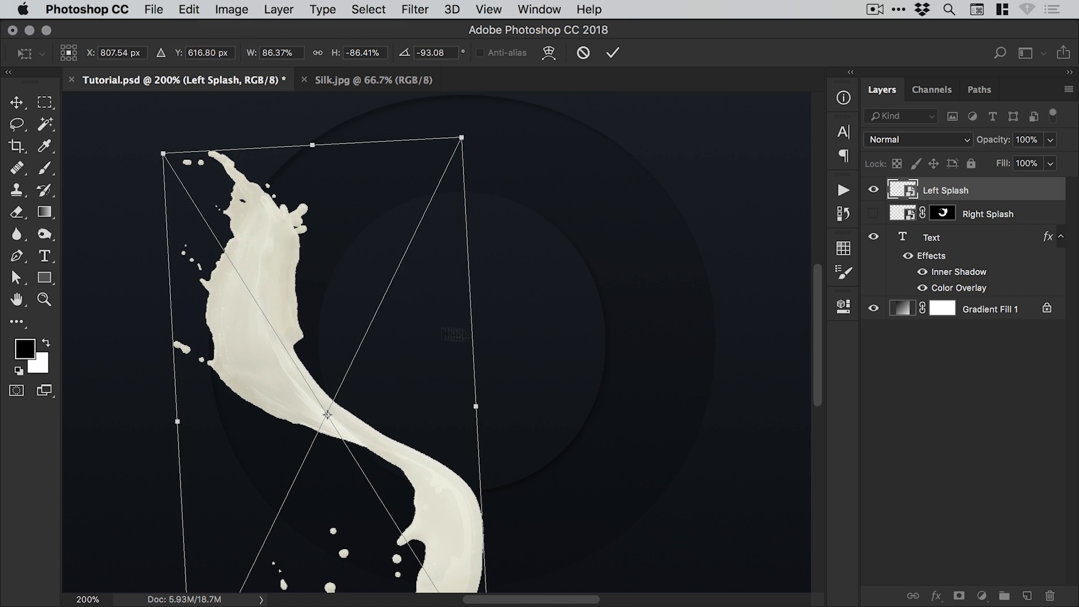
# Flip the Left Splash horizontally again, rotate it to about 37.68° and apply the transform.
pyautogui.moveTo(496, 375); pyautogui.dragTo(308, 222)
pyautogui.click(192, 6)
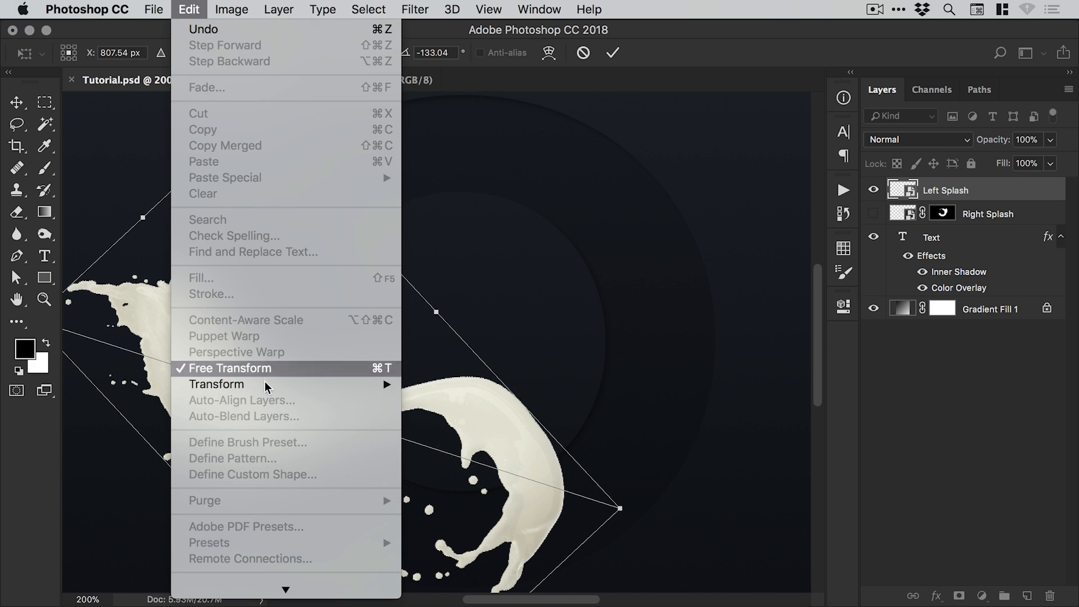
pyautogui.moveTo(253, 383)
pyautogui.click(454, 569)
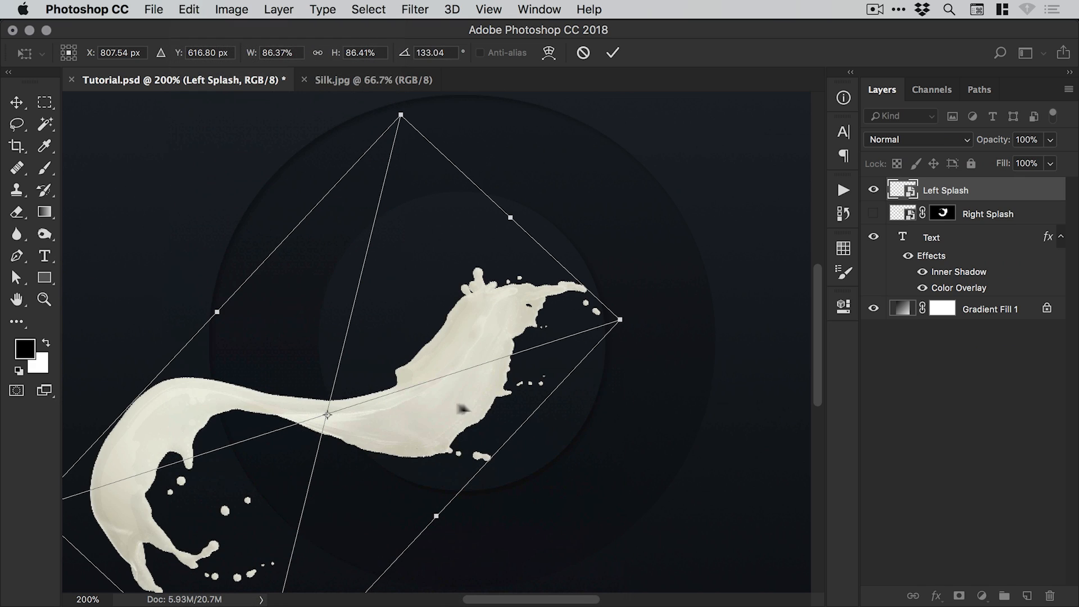
pyautogui.moveTo(648, 431); pyautogui.dragTo(255, 328)
pyautogui.press('Return')
# Show the Right Splash layer and reposition the Left Splash so its wide upper part crosses the O's left rim.
pyautogui.click(874, 214)
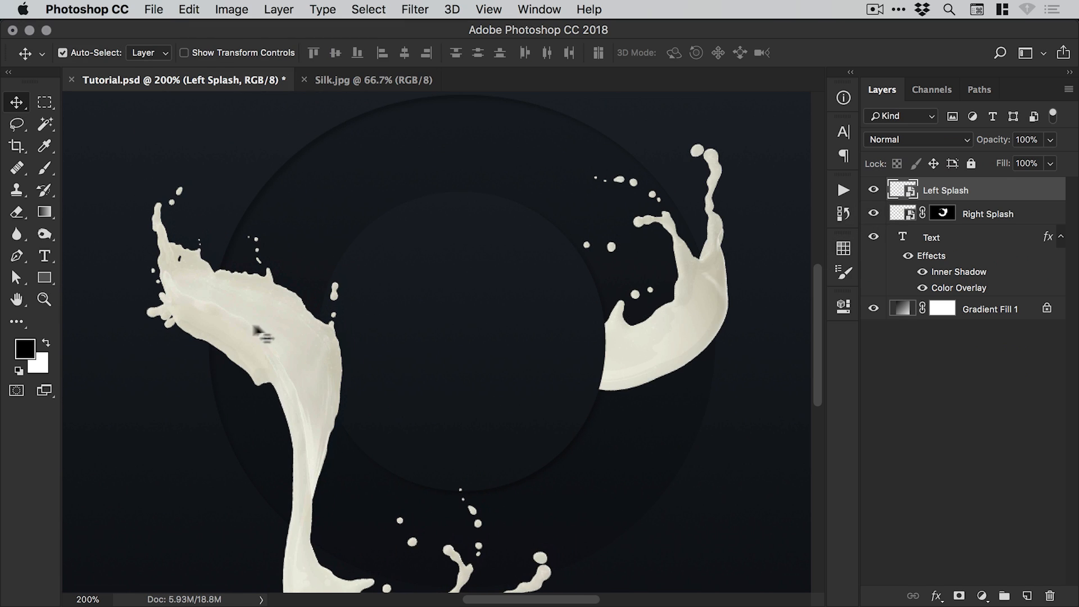
pyautogui.moveTo(258, 339); pyautogui.dragTo(340, 482)
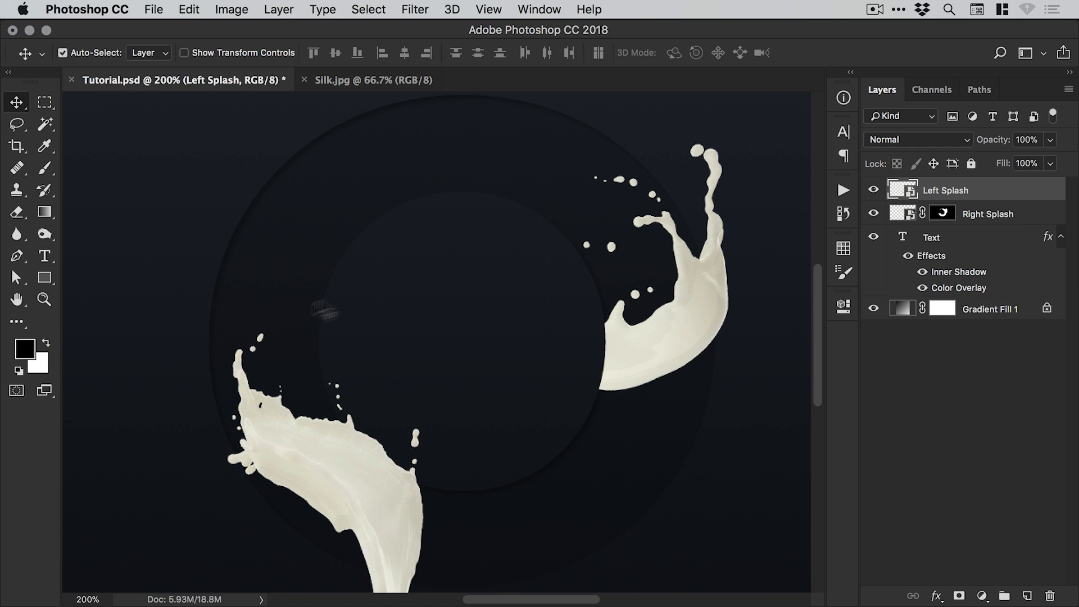
pyautogui.moveTo(344, 474); pyautogui.dragTo(246, 270)
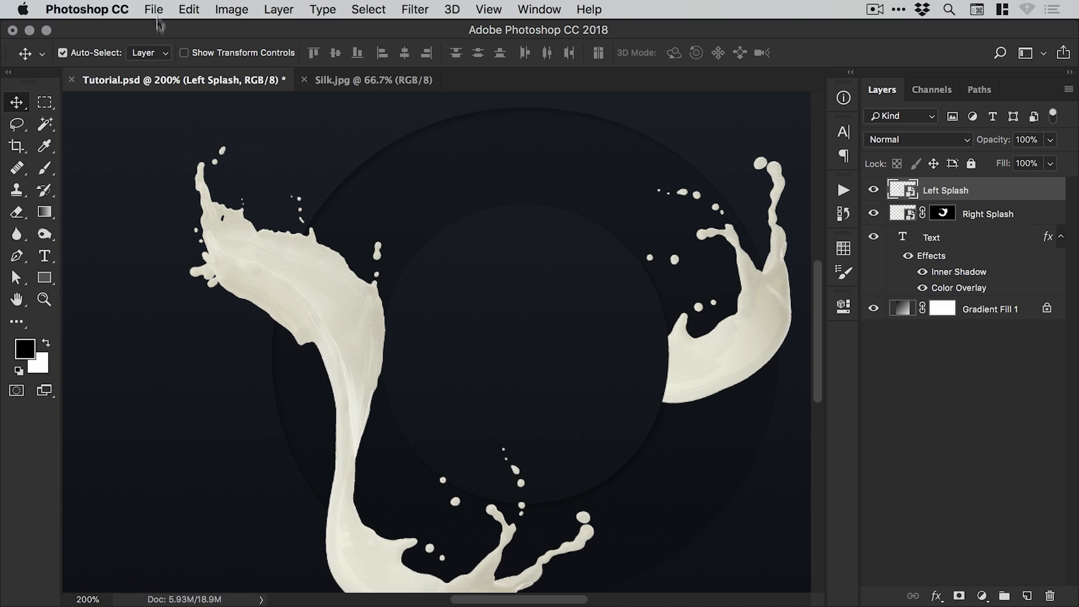
# Scale the Left Splash to about 80%, rotate it to about 42.95°, move it slightly left and apply the transform.
pyautogui.click(189, 9)
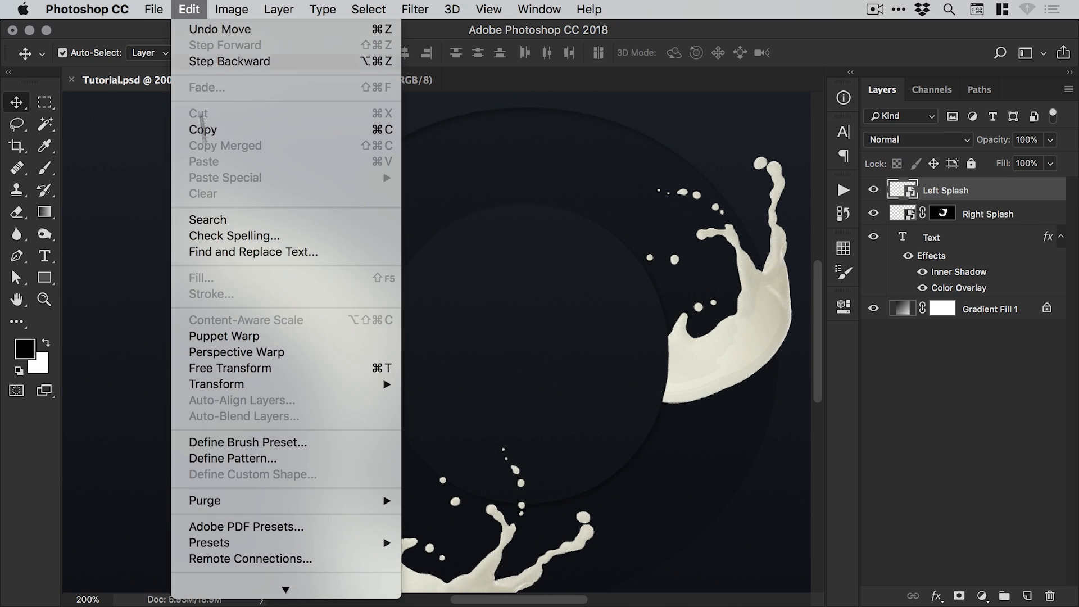
pyautogui.click(217, 366)
pyautogui.press('super+minus')
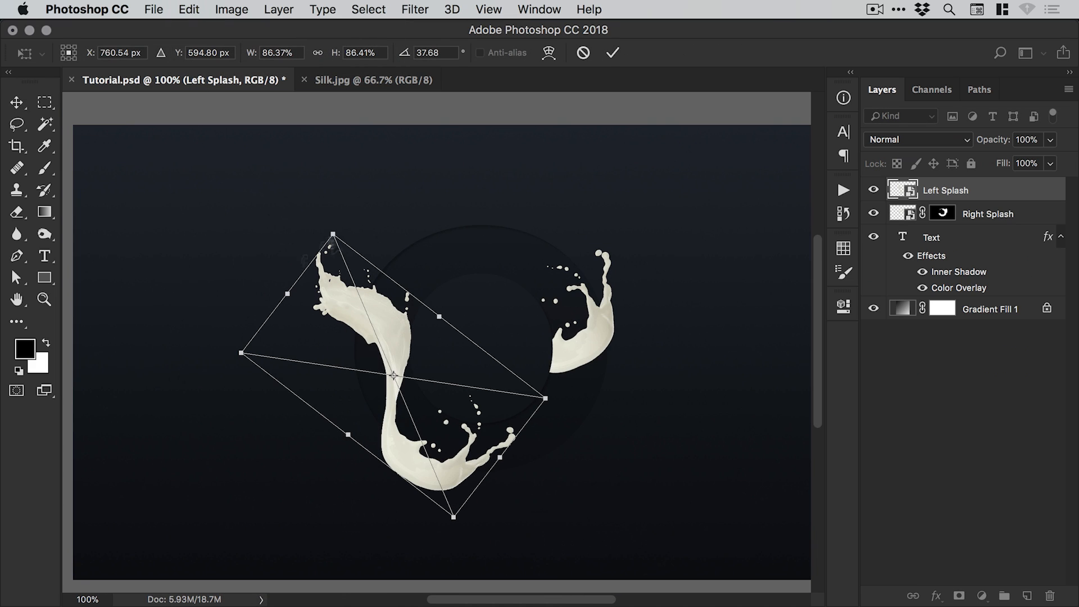
pyautogui.moveTo(294, 200); pyautogui.dragTo(357, 250)
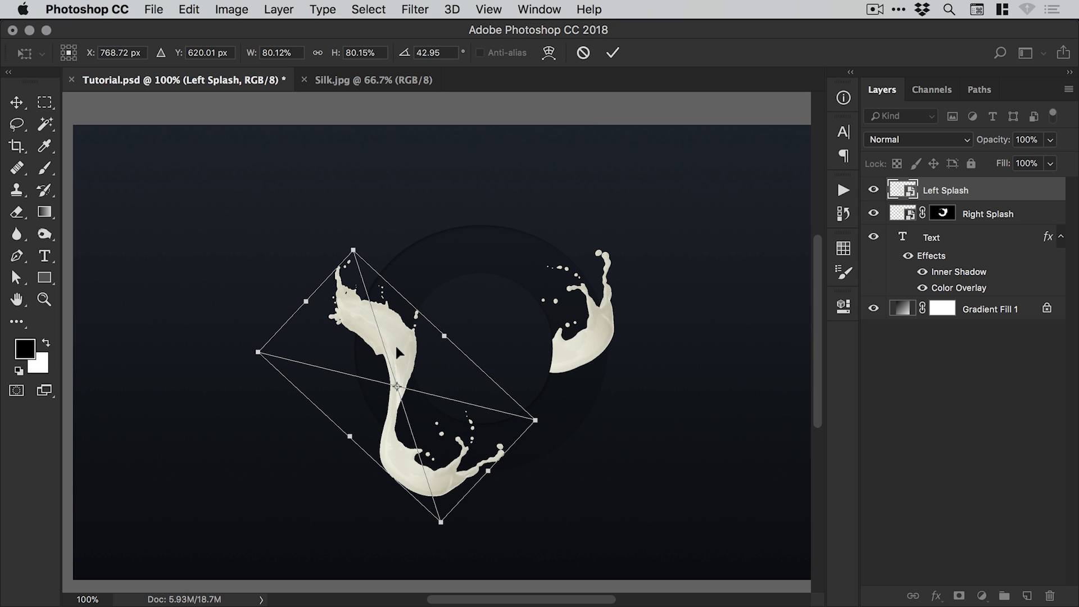
pyautogui.moveTo(390, 346)
pyautogui.mouseDown()
pyautogui.moveTo(362, 354)
pyautogui.moveTo(370, 345)
pyautogui.mouseUp()
pyautogui.press('Return')
# Nudge the Left Splash slightly down so its right edge meets the O's inner rim.
pyautogui.press('z')
pyautogui.click(415, 357)
pyautogui.press('v')
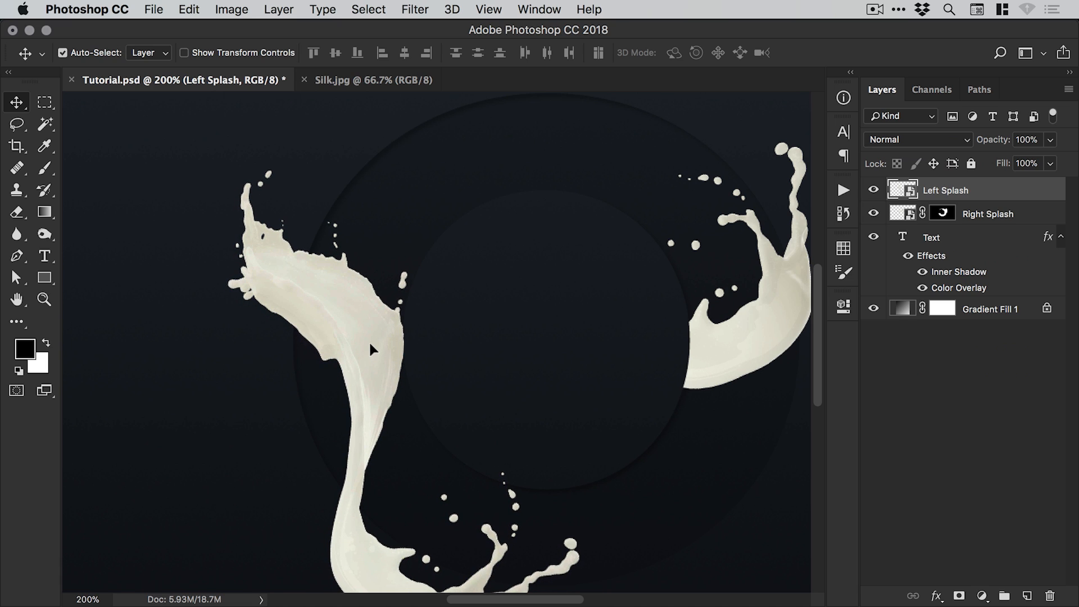
pyautogui.moveTo(455, 335); pyautogui.dragTo(372, 337)
pyautogui.moveTo(281, 340)
pyautogui.mouseDown()
pyautogui.moveTo(269, 373)
pyautogui.moveTo(286, 353)
pyautogui.mouseUp()
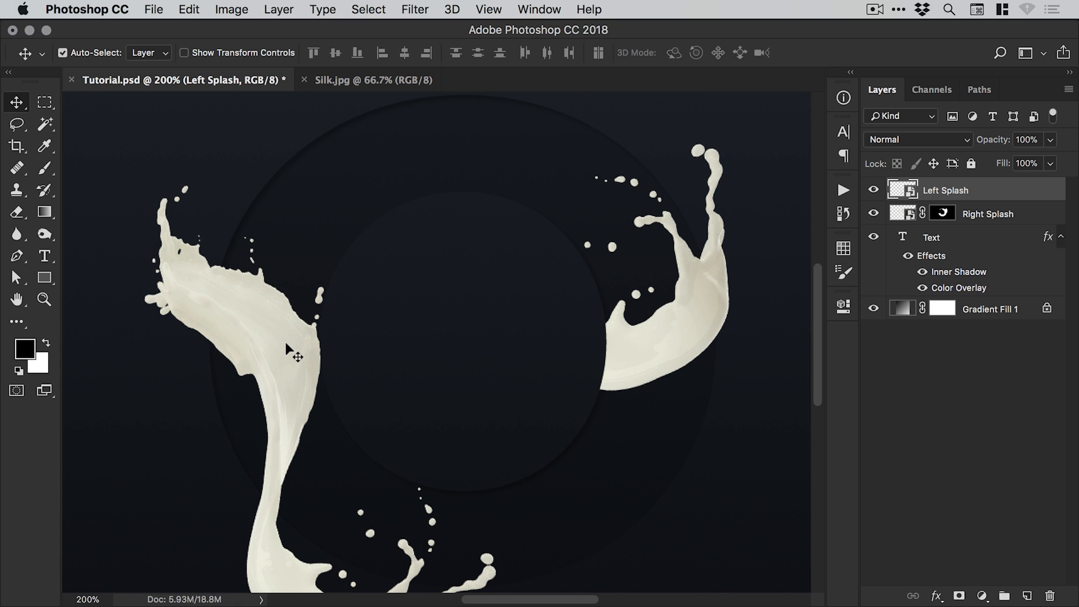
# Load the Text layer's outline as a selection and add it as a layer mask on Left Splash.
pyautogui.scroll(-2, 475, 336)
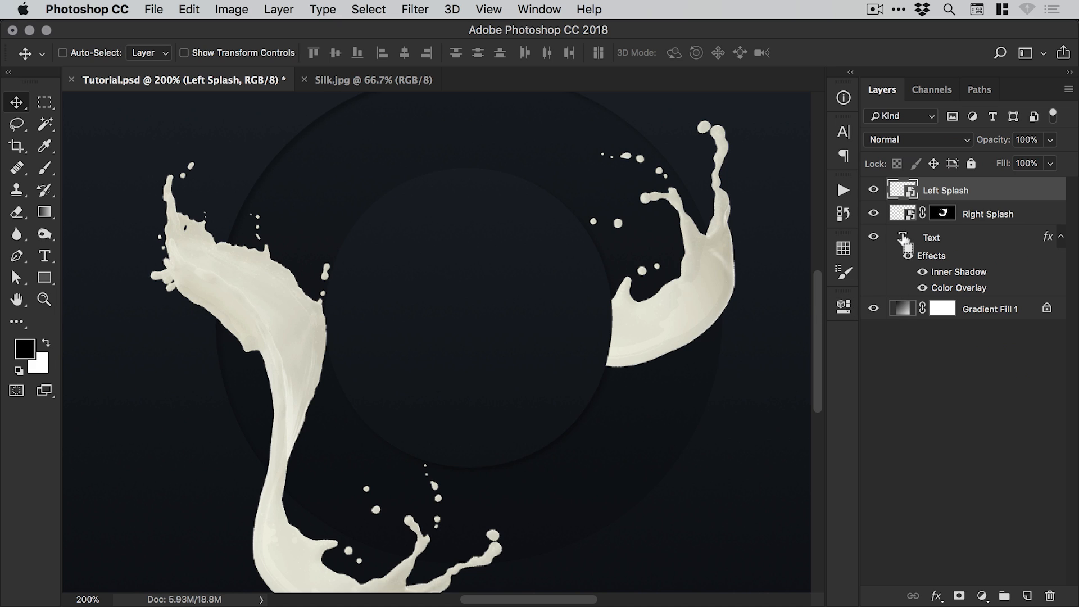
pyautogui.keyDown('super'); pyautogui.click(903, 239); pyautogui.keyUp('super')
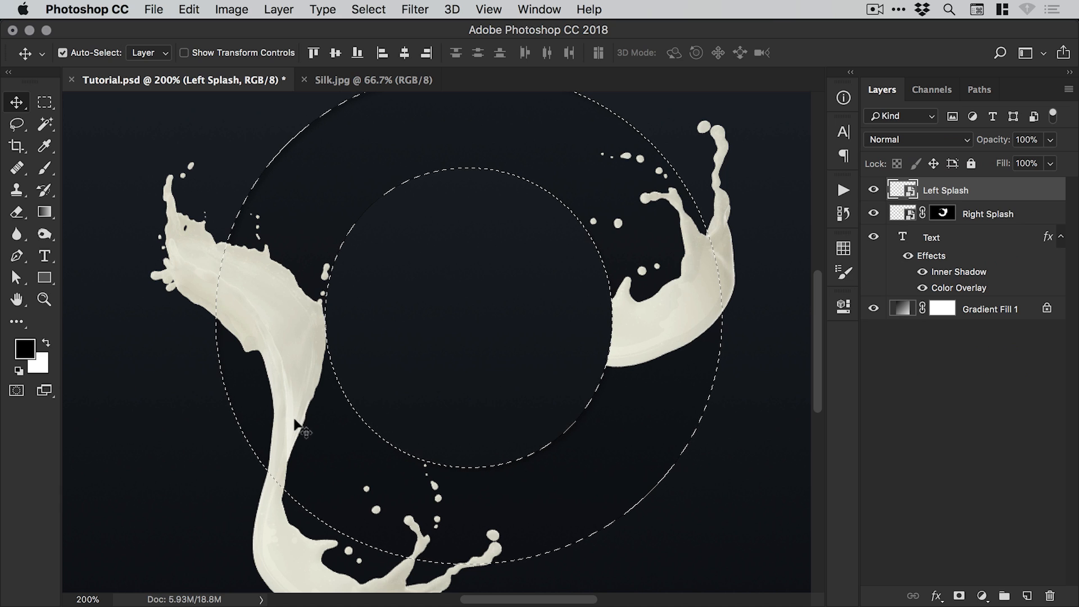
pyautogui.click(959, 596)
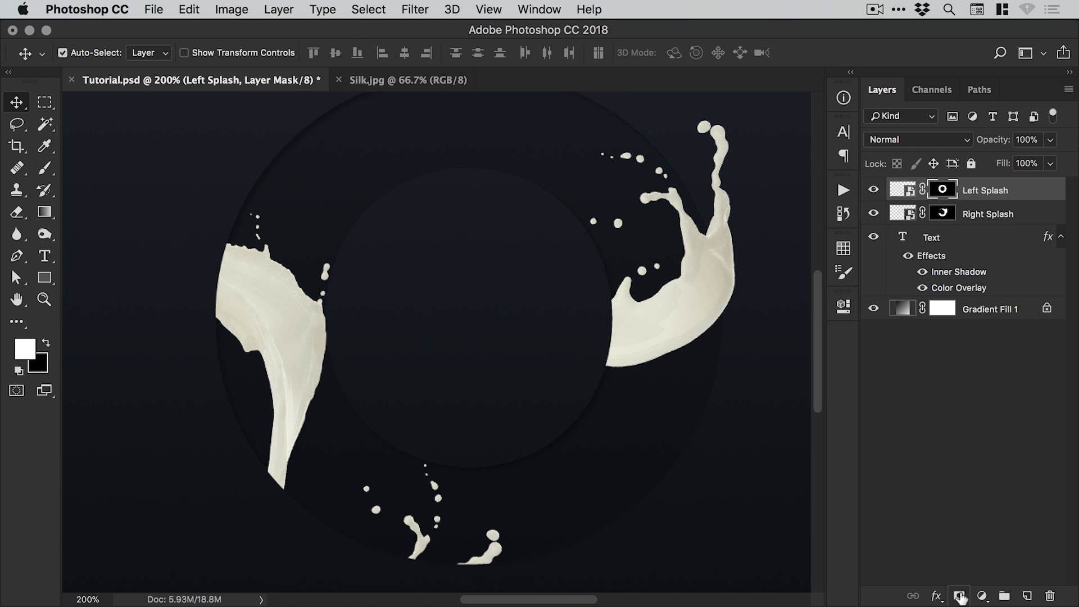
# Paint black on the Left Splash mask with the 95 px brush to hide the stray drops along the O's bottom.
pyautogui.scroll(-5, 348, 385)
pyautogui.hscroll(-3, 348, 385)
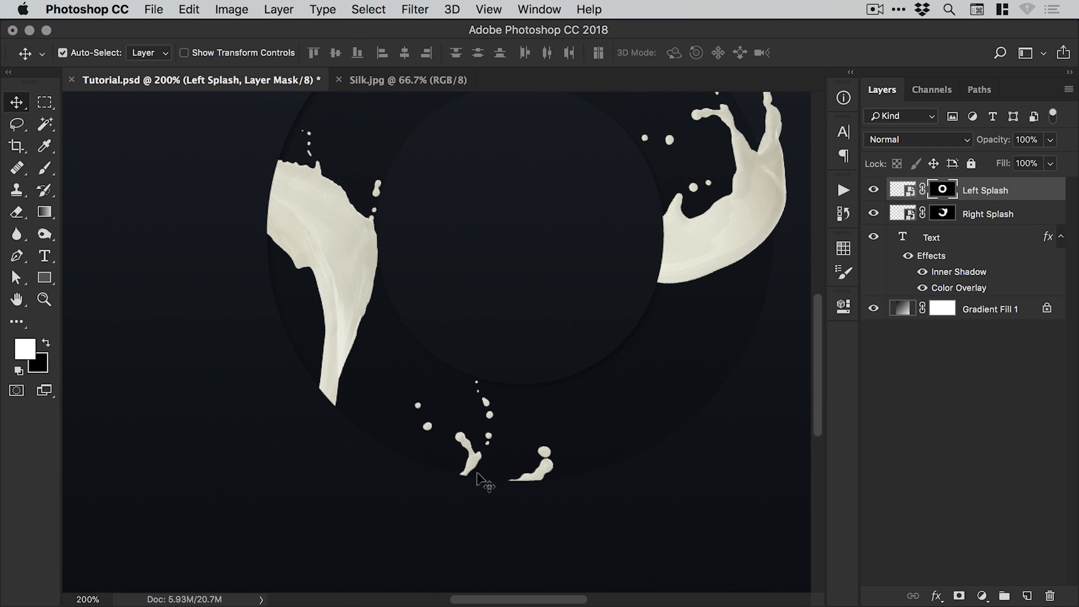
pyautogui.press('x')
pyautogui.press('b')
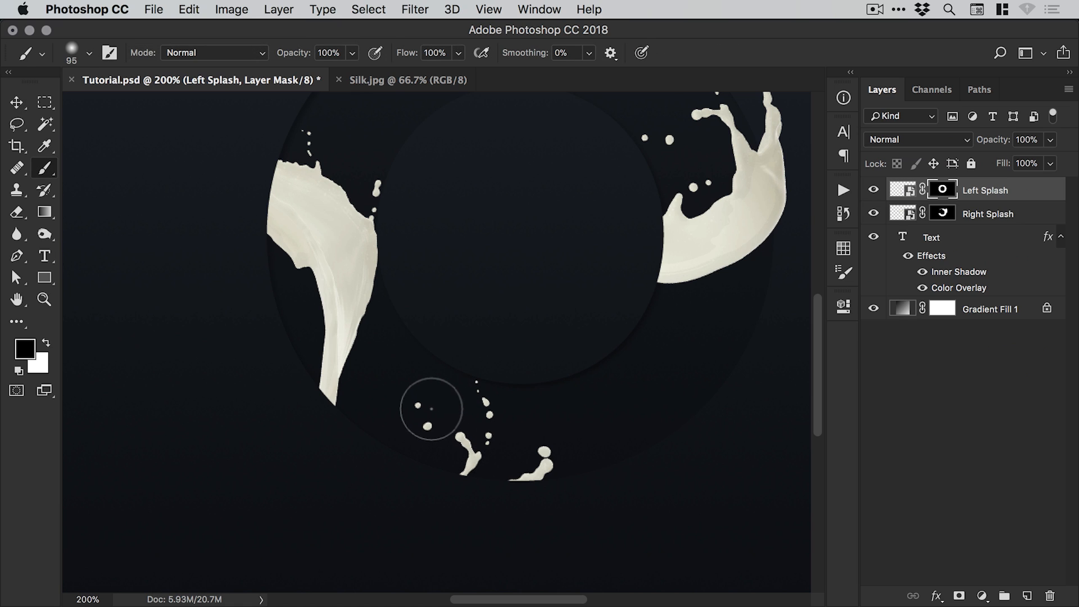
pyautogui.moveTo(429, 413)
pyautogui.mouseDown()
pyautogui.moveTo(482, 465)
pyautogui.moveTo(522, 467)
pyautogui.moveTo(573, 444)
pyautogui.mouseUp()
# Set the foreground color to white (ffffff) and paint on the Left Splash mask to reveal the splash beyond the O's outer left edge.
pyautogui.moveTo(326, 332); pyautogui.dragTo(384, 390)
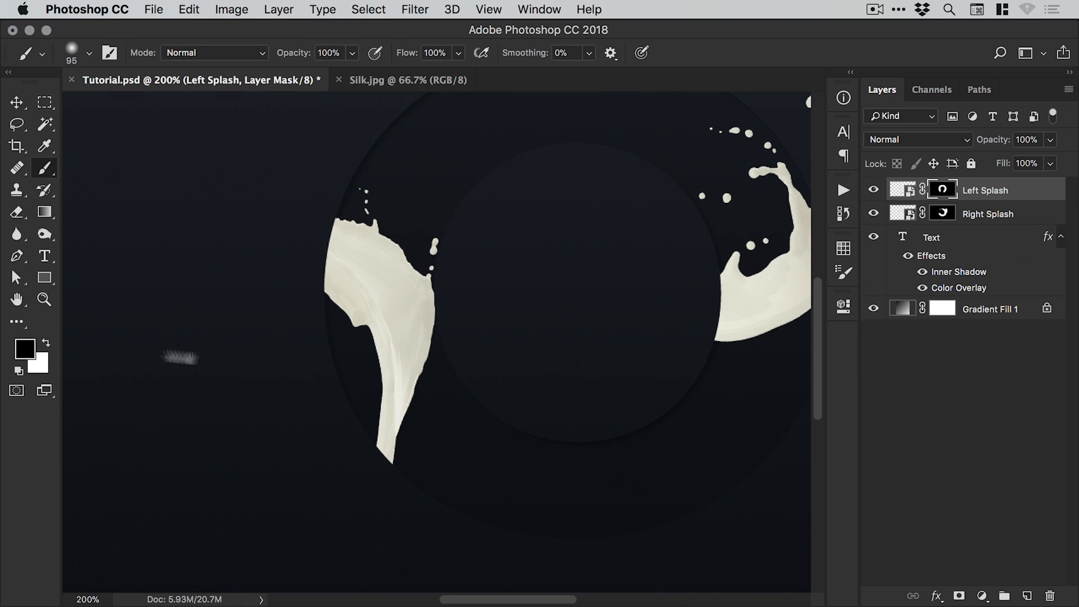
pyautogui.click(25, 350)
pyautogui.moveTo(616, 213); pyautogui.dragTo(563, 140)
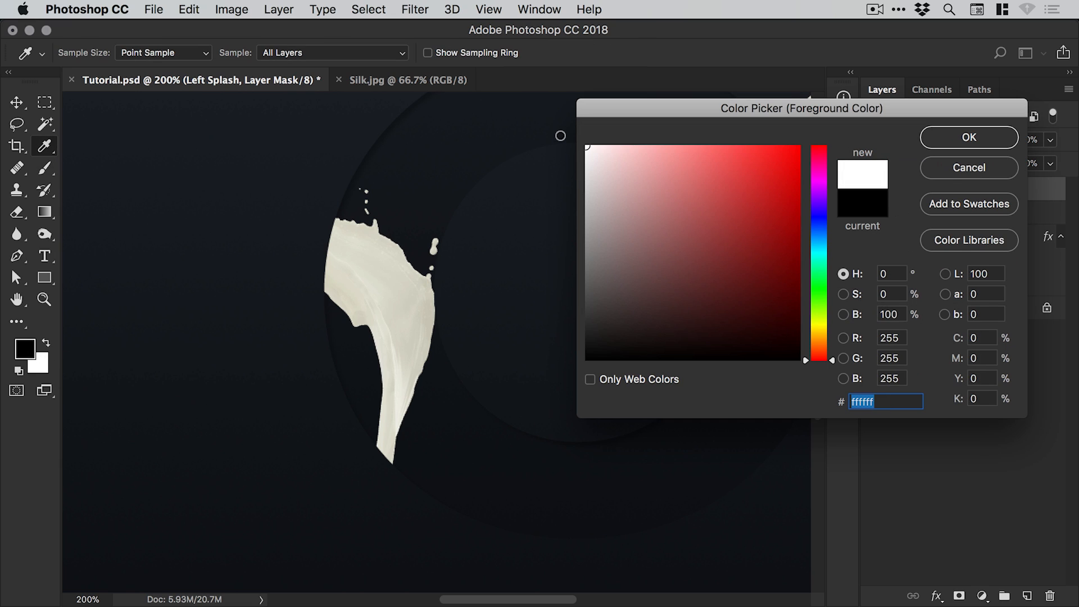
pyautogui.click(973, 143)
pyautogui.moveTo(354, 268)
pyautogui.mouseDown()
pyautogui.moveTo(395, 354)
pyautogui.moveTo(392, 254)
pyautogui.moveTo(337, 337)
pyautogui.moveTo(292, 262)
pyautogui.moveTo(335, 241)
pyautogui.mouseUp()
pyautogui.moveTo(340, 390); pyautogui.dragTo(315, 275)
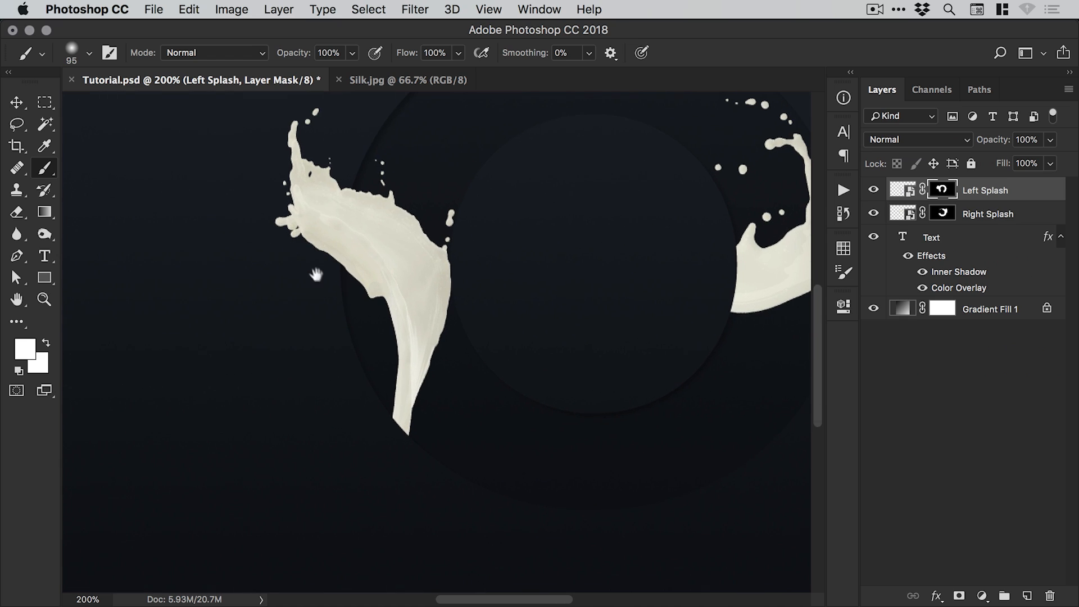
# Paint black on the Left Splash mask to fade out the splash's lower tail, enlarging the soft brush to 150 px.
pyautogui.press('d')
pyautogui.press('x')
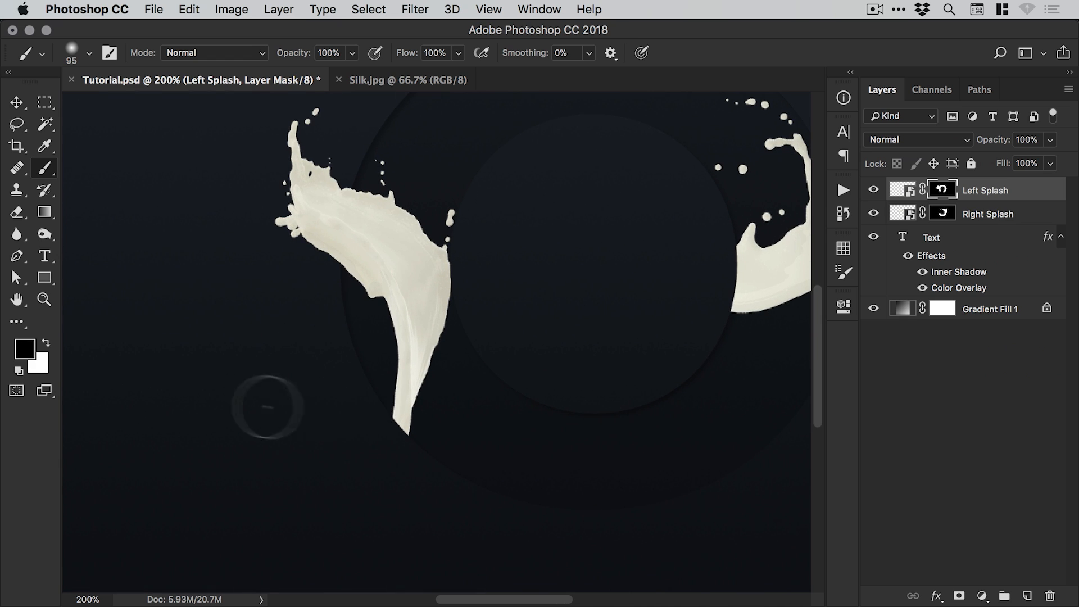
pyautogui.moveTo(342, 409)
pyautogui.mouseDown()
pyautogui.moveTo(373, 409)
pyautogui.moveTo(357, 386)
pyautogui.moveTo(386, 414)
pyautogui.moveTo(327, 393)
pyautogui.moveTo(344, 373)
pyautogui.moveTo(484, 365)
pyautogui.mouseUp()
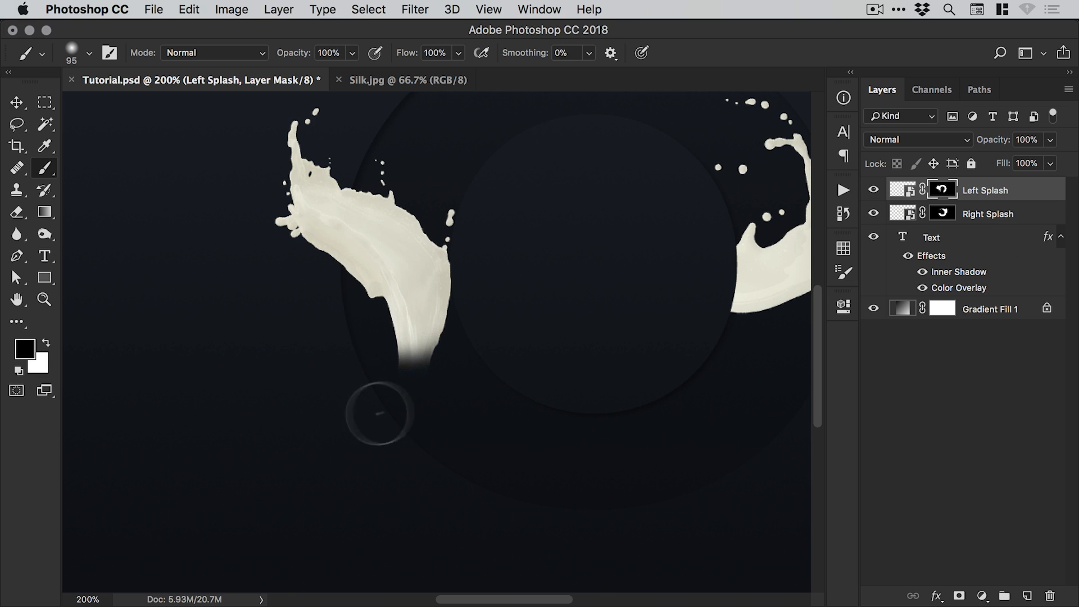
pyautogui.press(']')
pyautogui.press(']')
pyautogui.press(']')
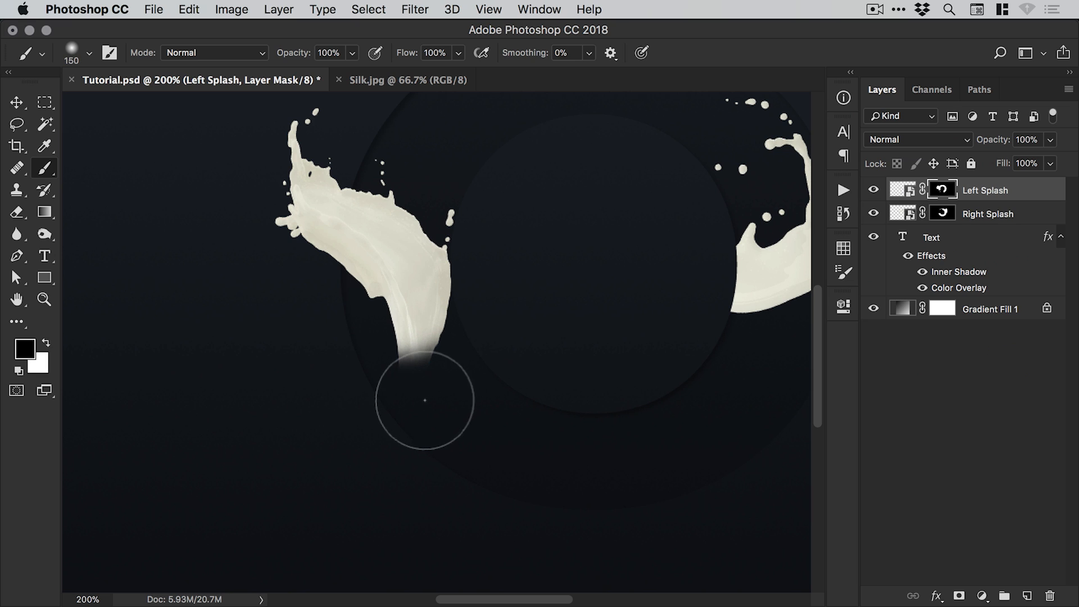
pyautogui.moveTo(445, 397)
pyautogui.mouseDown()
pyautogui.moveTo(489, 356)
pyautogui.moveTo(452, 417)
pyautogui.moveTo(450, 388)
pyautogui.moveTo(335, 416)
pyautogui.moveTo(364, 413)
pyautogui.mouseUp()
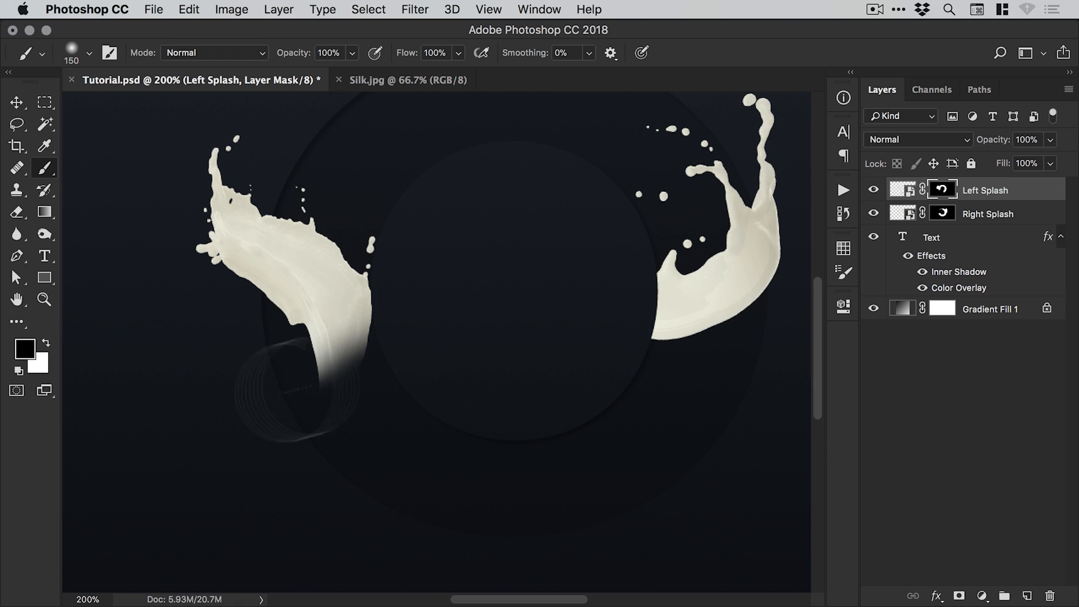
# Add a red Solid Color fill layer directly above the Text layer.
pyautogui.press('v')
pyautogui.press('super+minus')
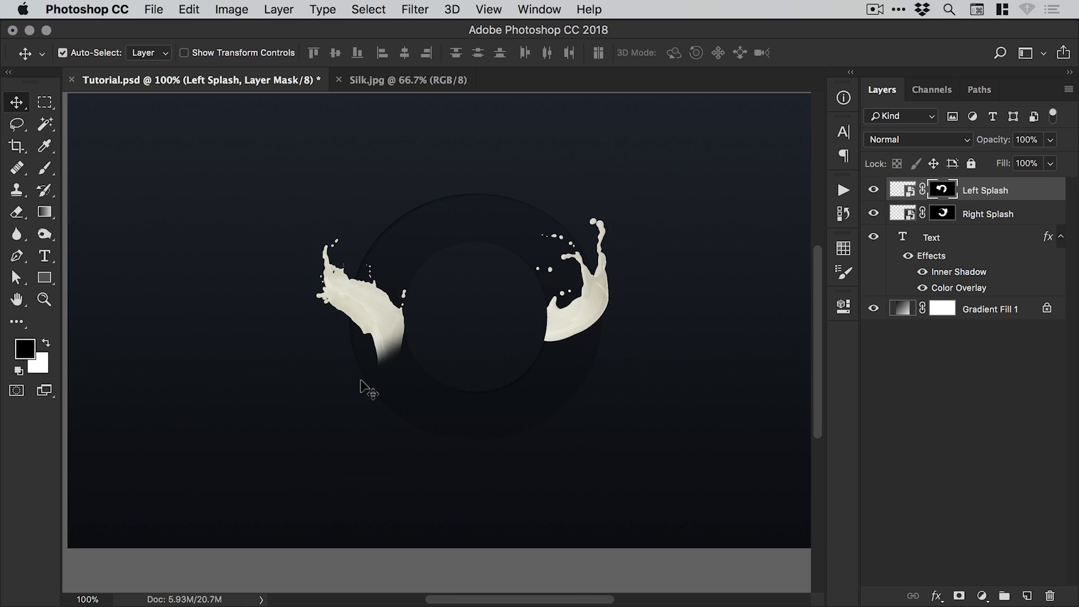
pyautogui.click(474, 324)
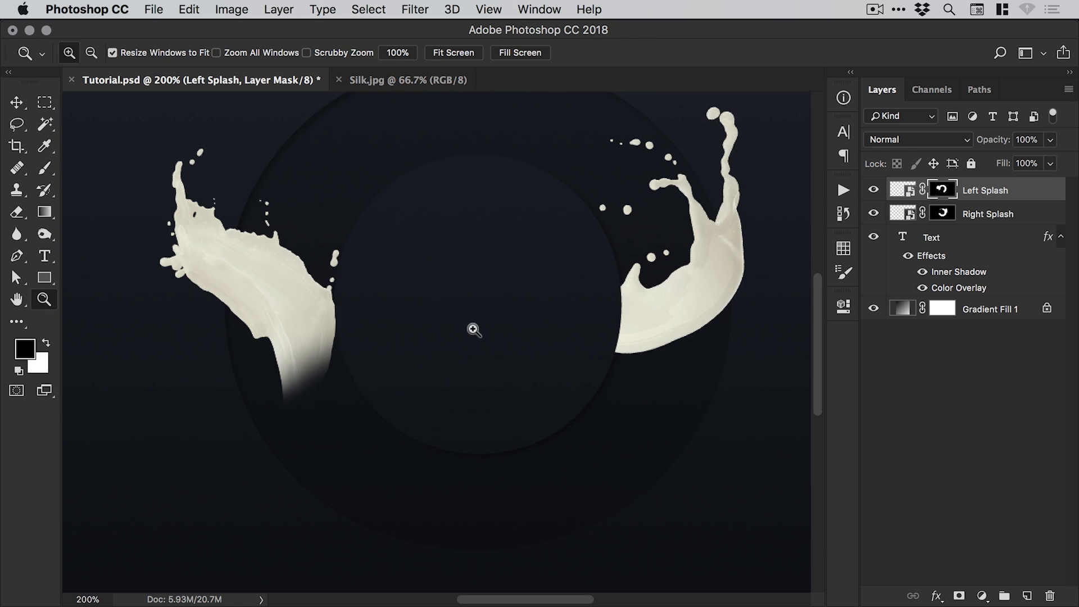
pyautogui.click(947, 241)
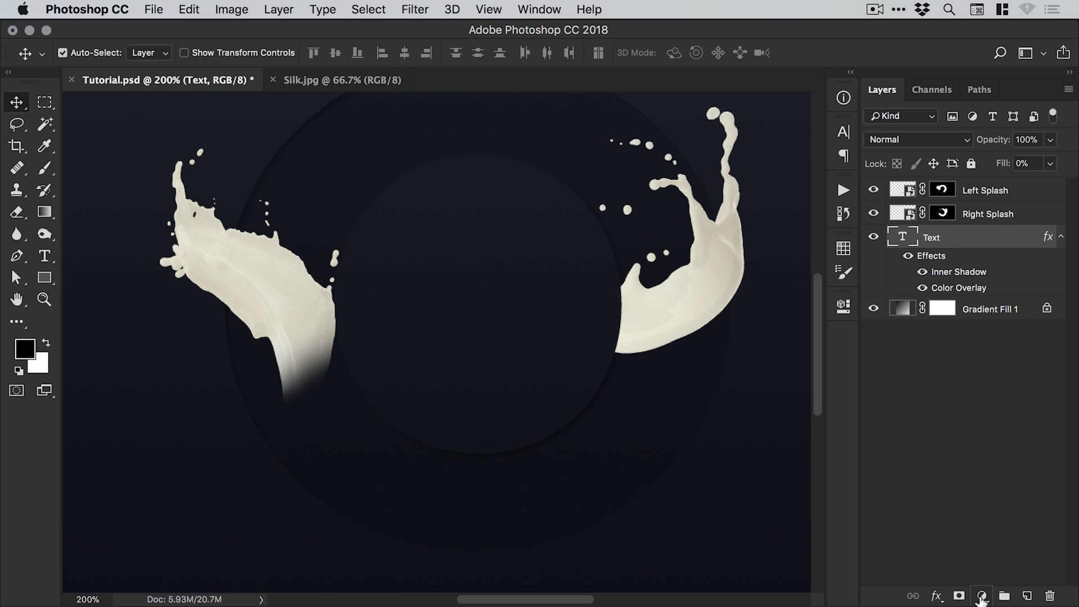
pyautogui.click(982, 597)
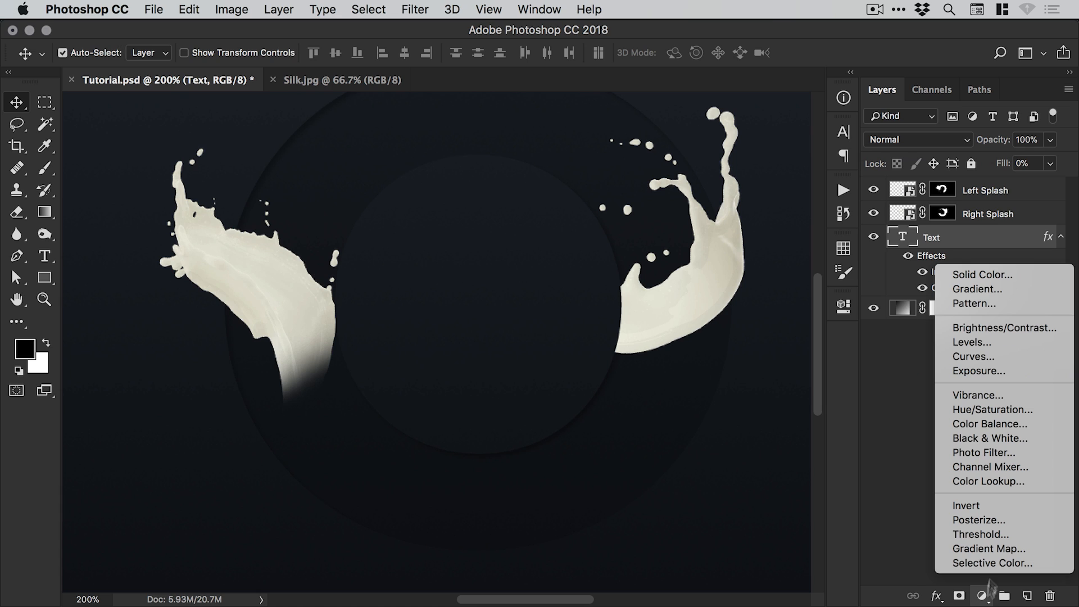
pyautogui.click(1004, 272)
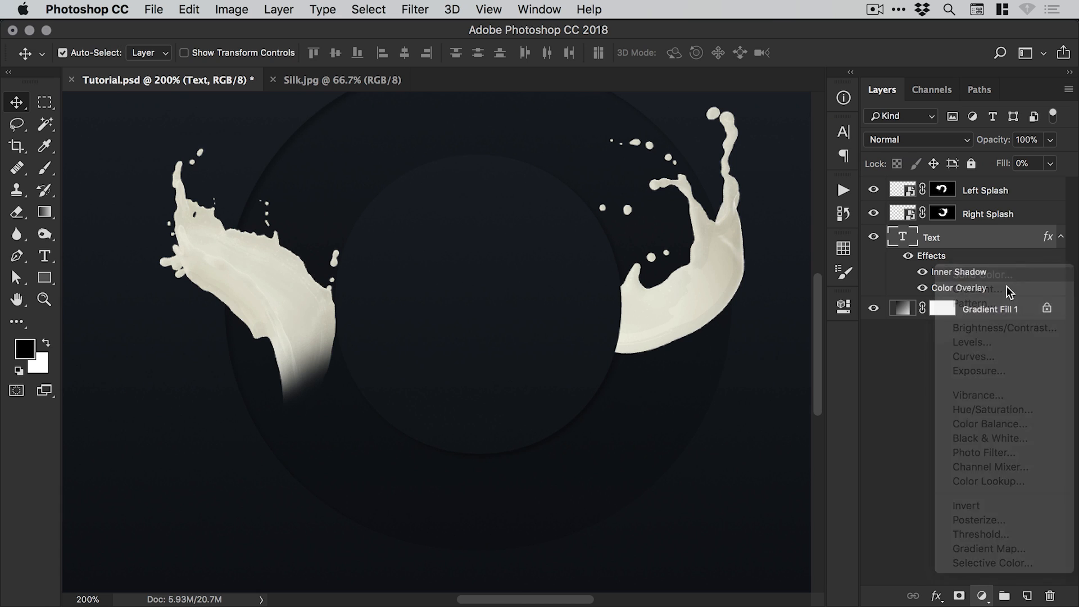
pyautogui.click(699, 197)
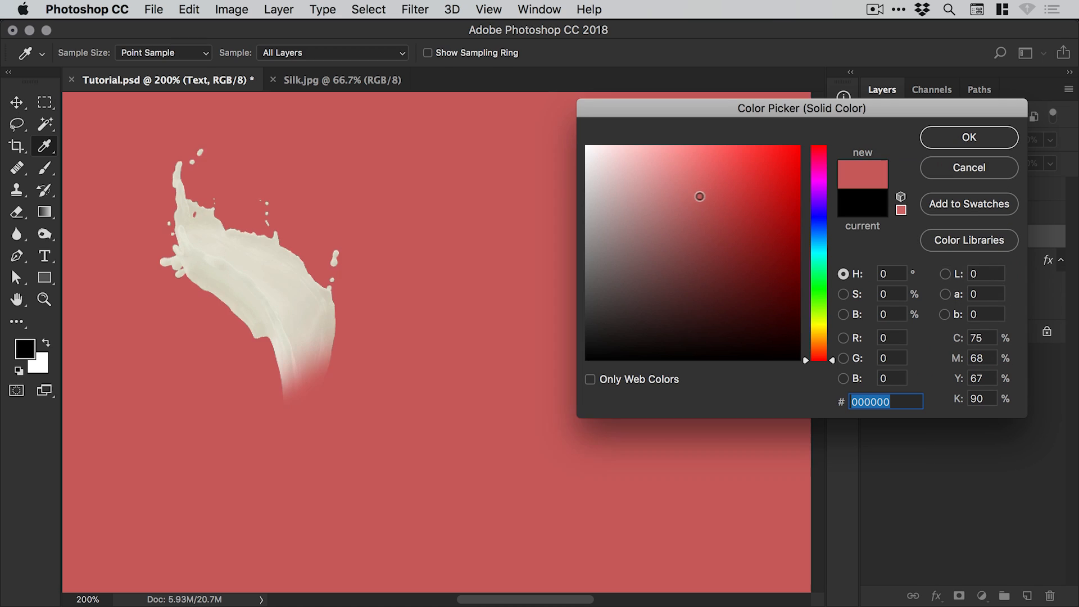
pyautogui.moveTo(700, 196); pyautogui.dragTo(734, 174)
pyautogui.click(962, 141)
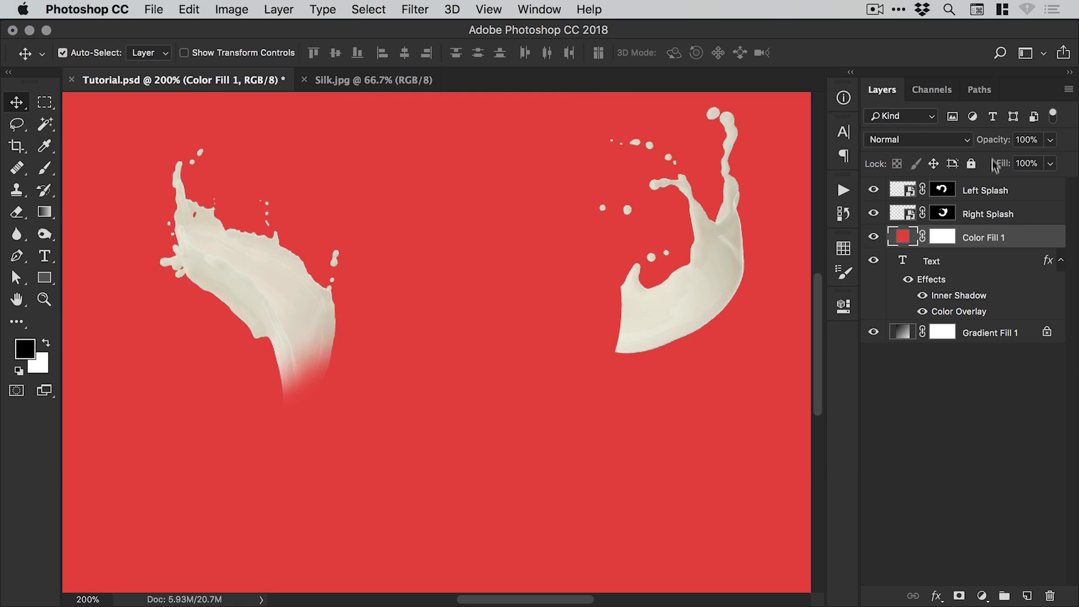
# Hide Color Fill 1, recolor it with a cream tone sampled from the milk splash (H 60, S 7, B 86), and show it again.
pyautogui.click(874, 238)
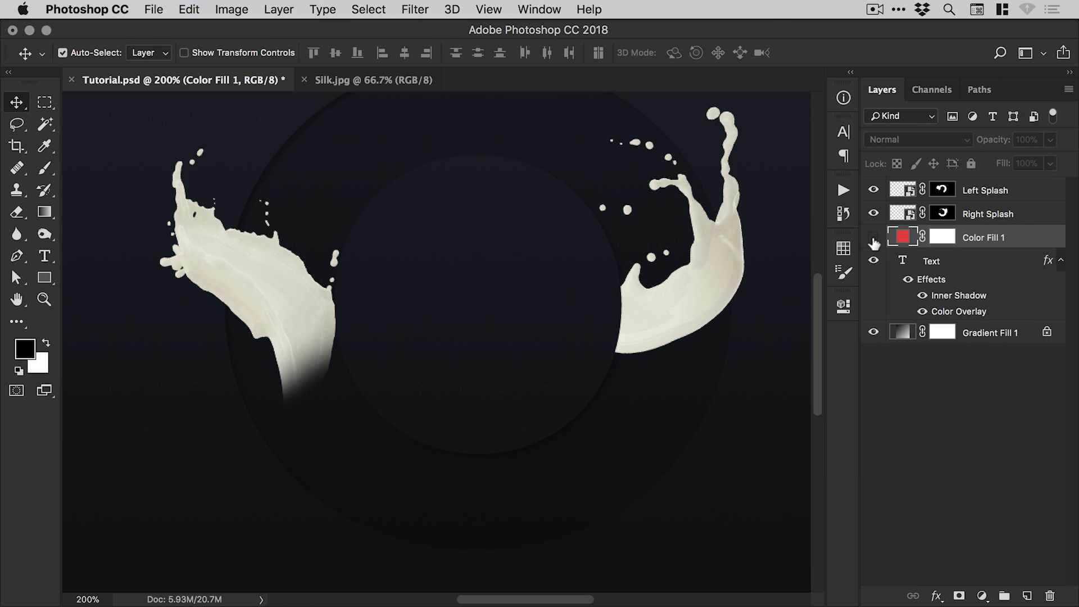
pyautogui.doubleClick(902, 237)
pyautogui.moveTo(750, 115); pyautogui.dragTo(724, 382)
pyautogui.click(651, 344)
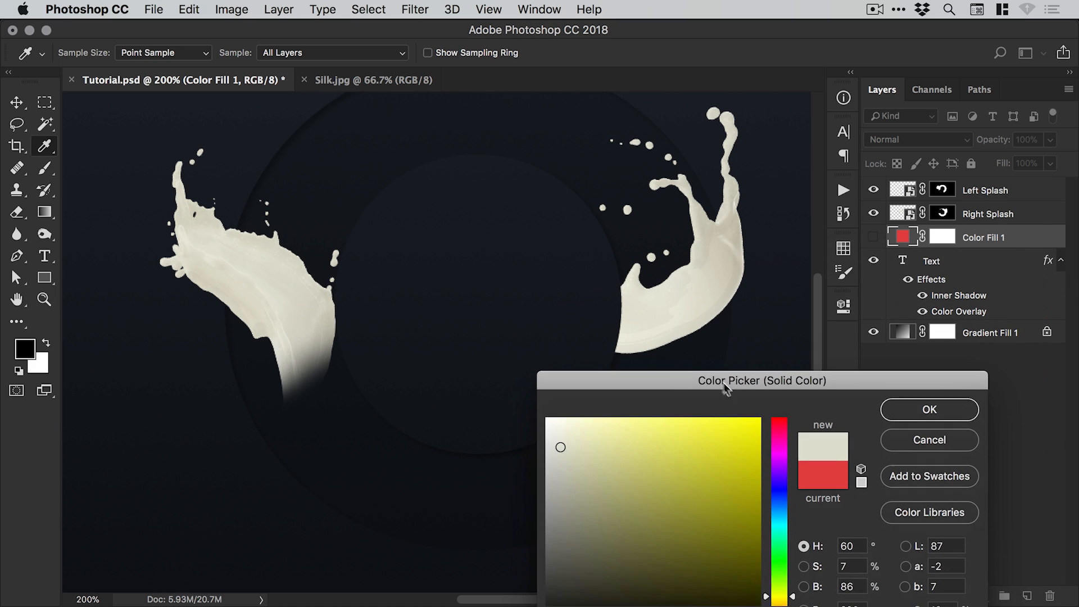
pyautogui.moveTo(821, 375); pyautogui.dragTo(554, 166)
pyautogui.click(663, 200)
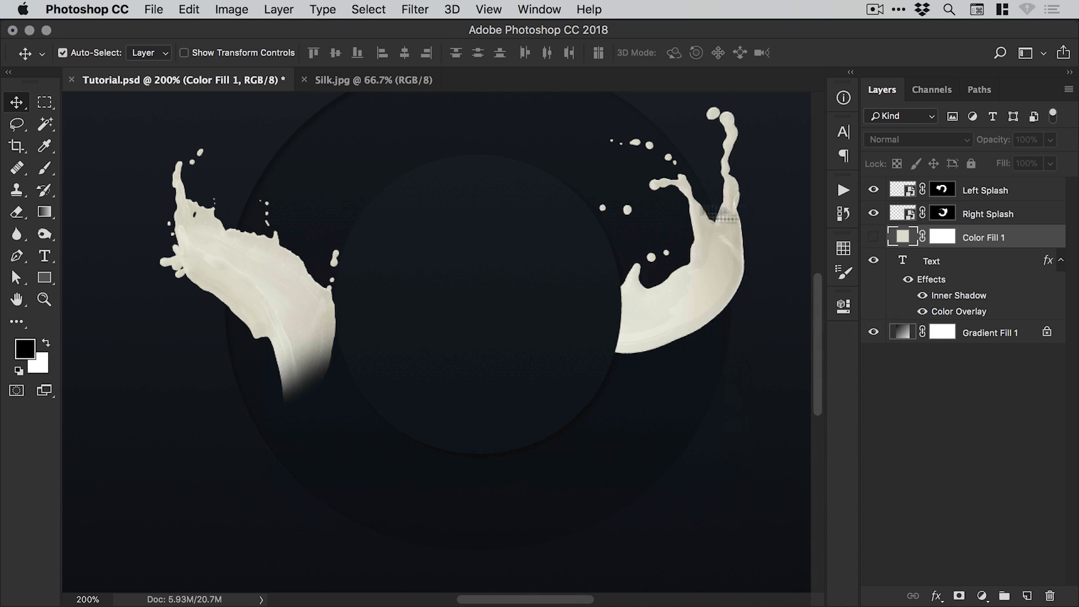
pyautogui.click(874, 238)
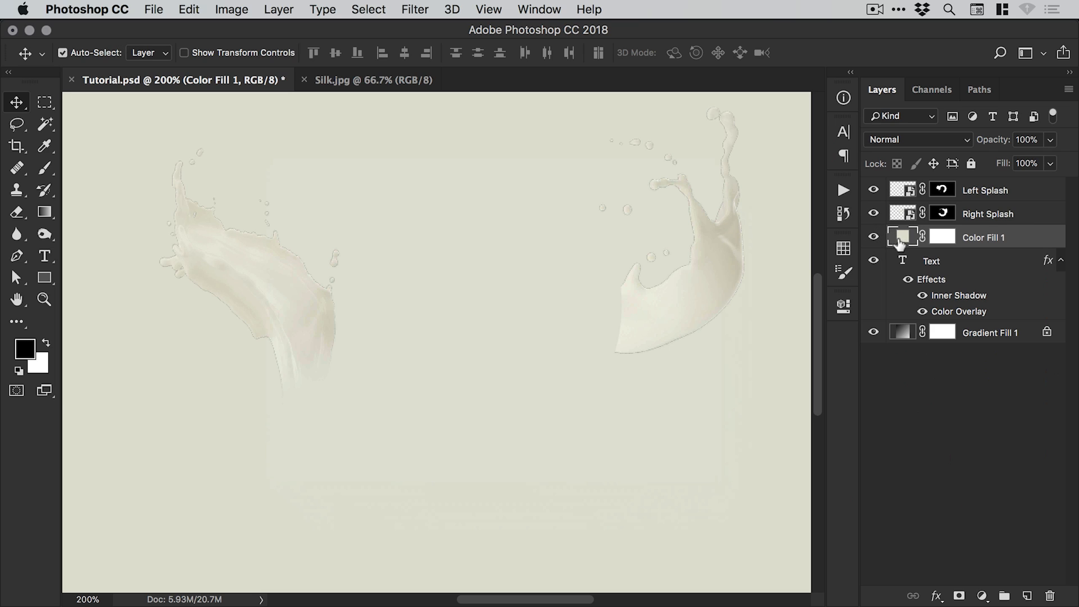
pyautogui.click(874, 237)
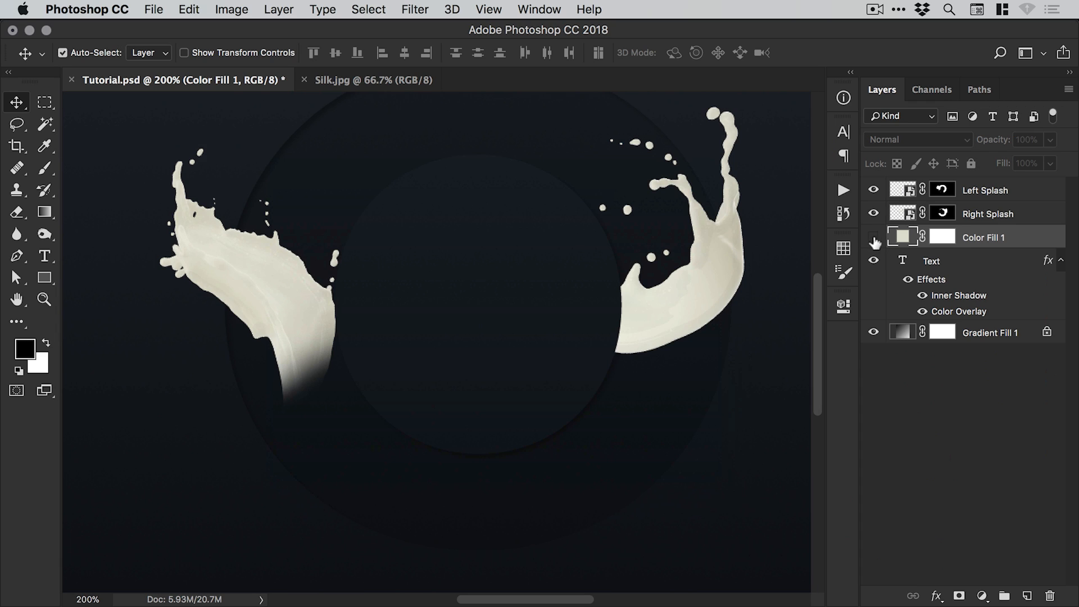
pyautogui.click(874, 237)
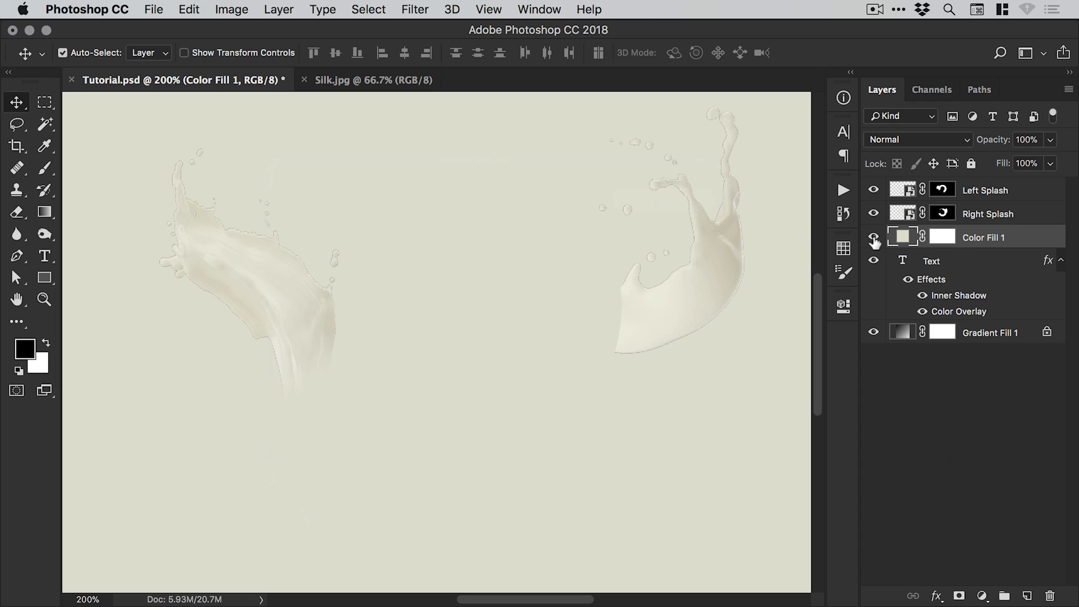
# Delete the Color Fill 1 layer's mask and add a new one from the Text layer's outline.
pyautogui.rightClick(944, 241)
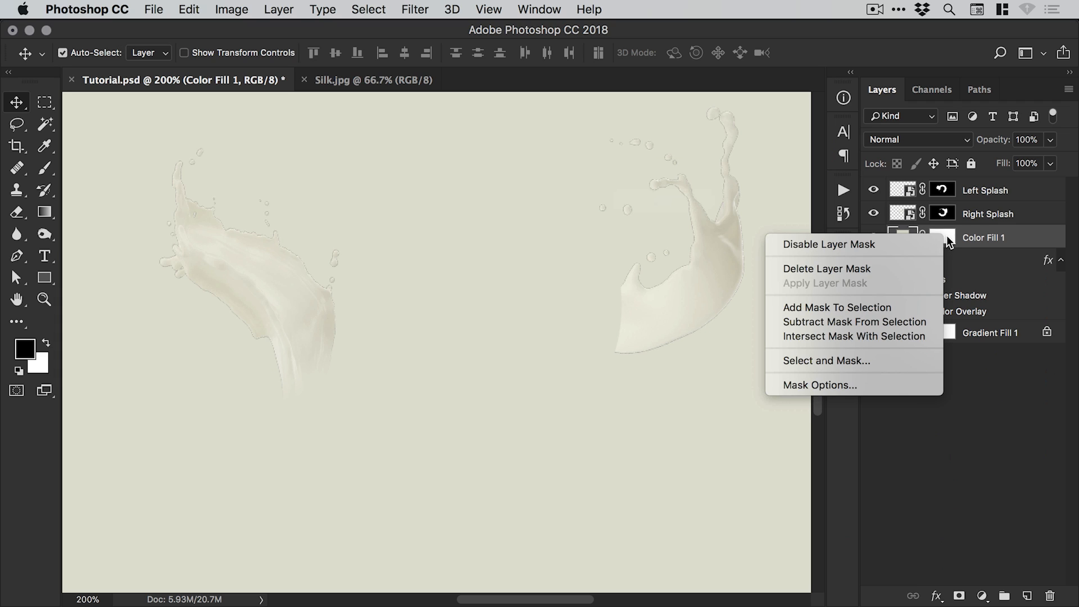
pyautogui.click(852, 267)
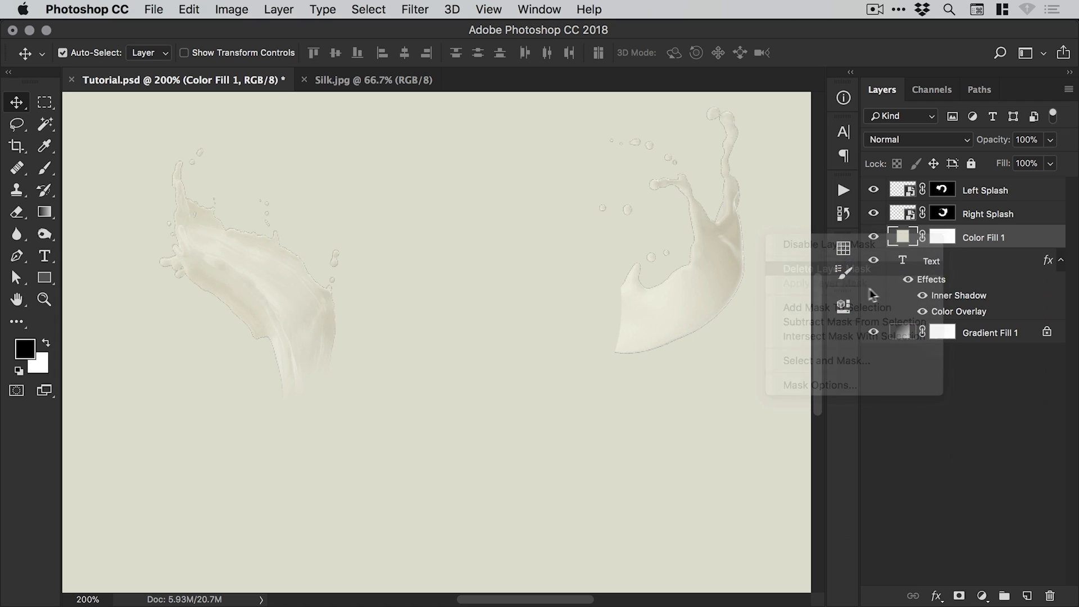
pyautogui.keyDown('ctrl'); pyautogui.click(904, 264); pyautogui.keyUp('ctrl')
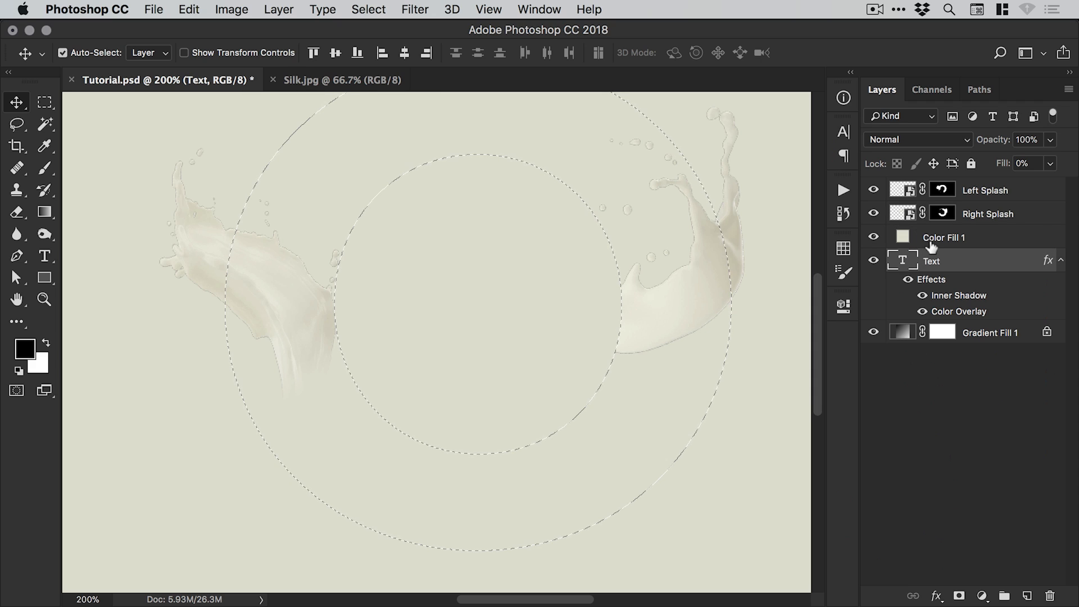
pyautogui.click(932, 240)
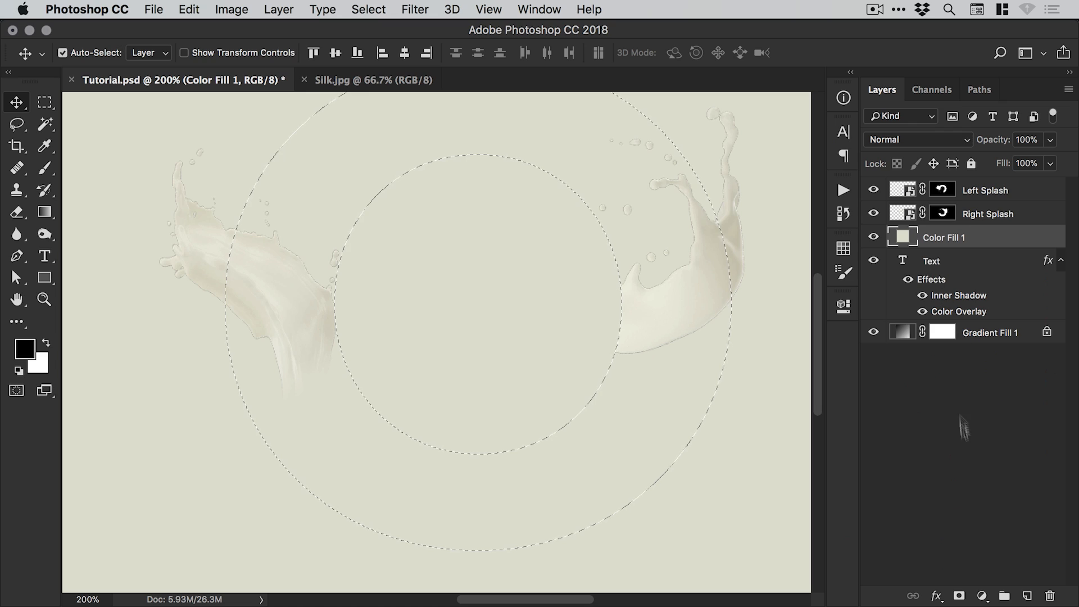
pyautogui.click(959, 595)
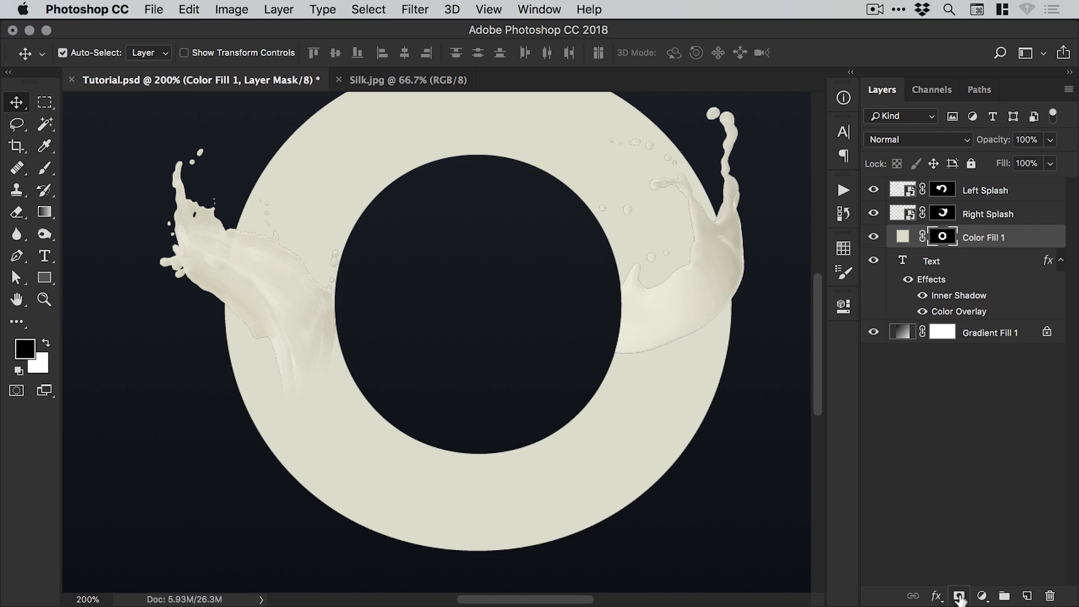
pyautogui.hotkey('ctrl', '-')
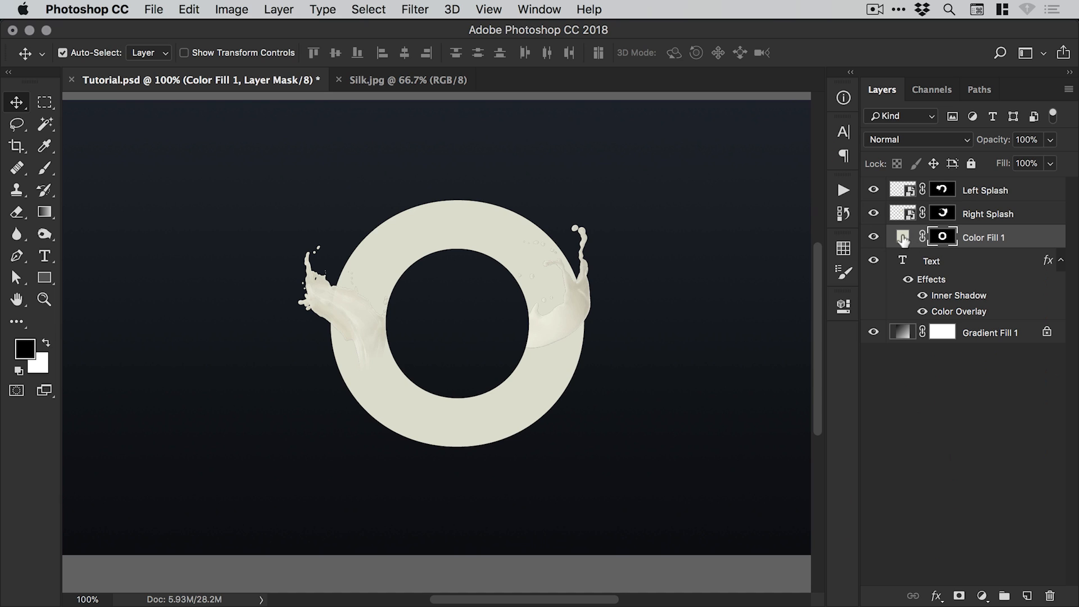
pyautogui.doubleClick(903, 240)
pyautogui.click(416, 238)
pyautogui.moveTo(417, 238); pyautogui.dragTo(681, 163)
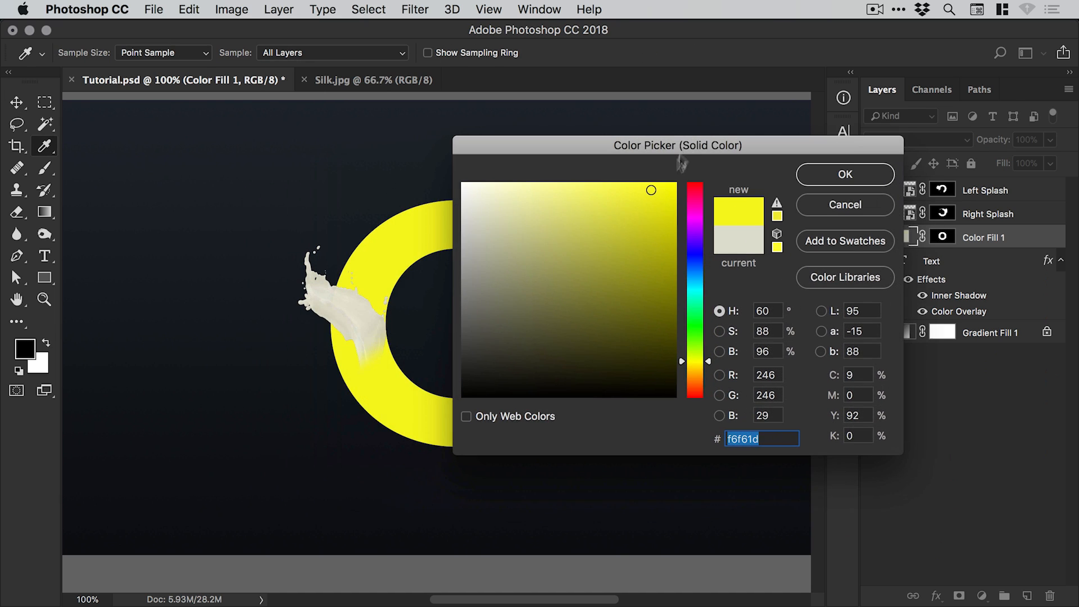
pyautogui.moveTo(634, 223); pyautogui.dragTo(671, 191)
pyautogui.click(826, 206)
# Paint black on the Color Fill 1 mask with an 80 px brush to hide the upper half of the O above the splashes.
pyautogui.press('z')
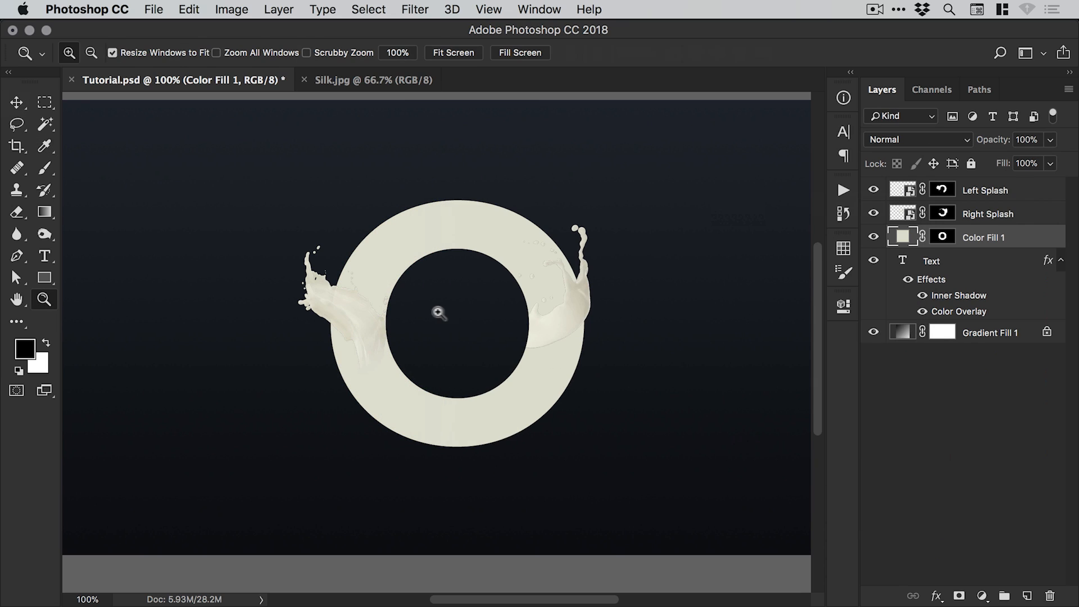
pyautogui.click(437, 313)
pyautogui.press('v')
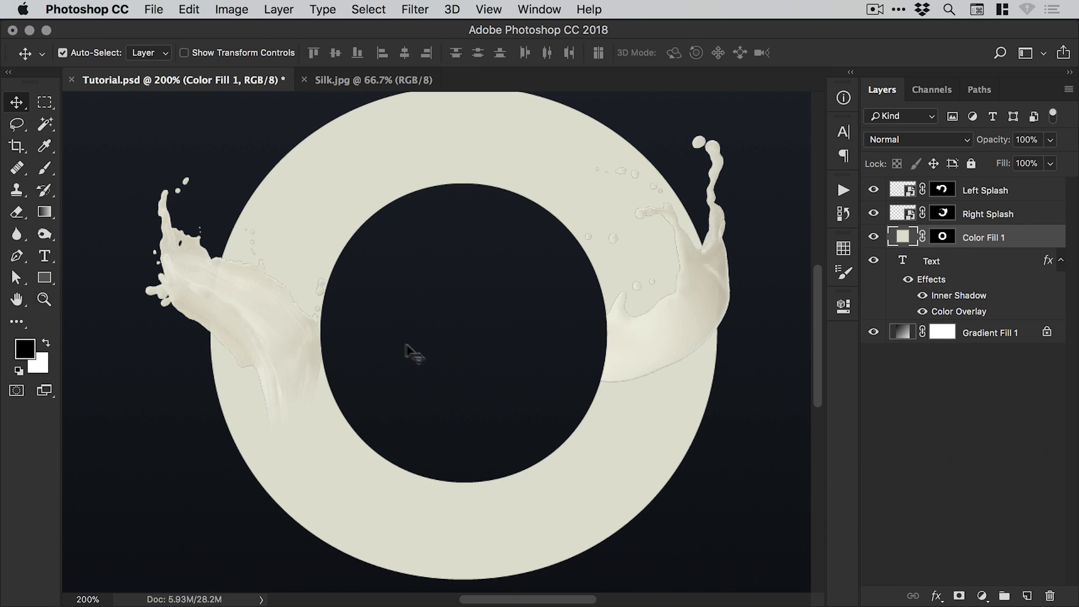
pyautogui.click(944, 241)
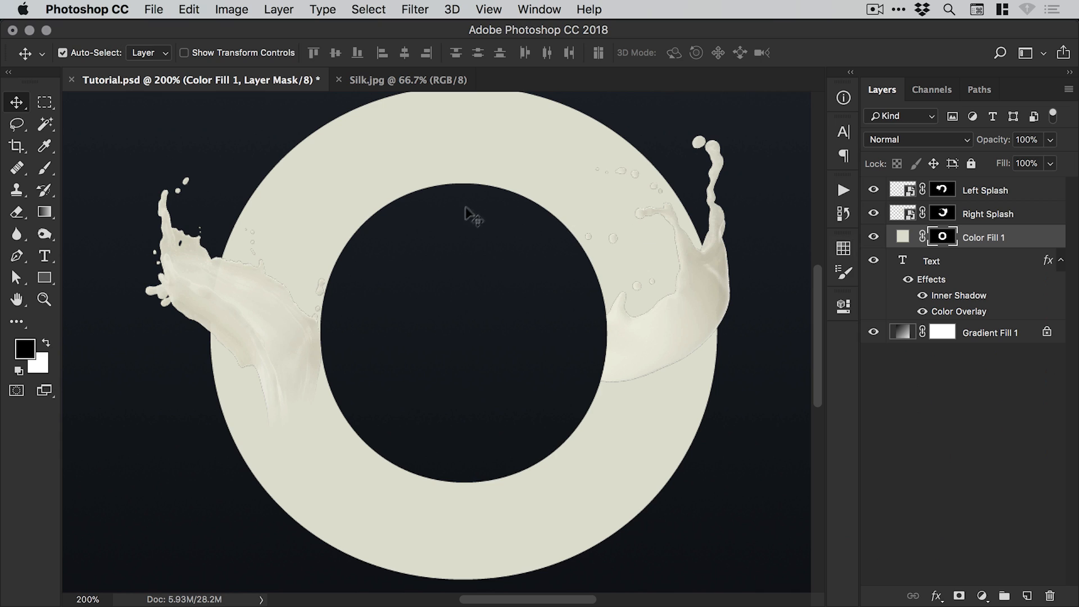
pyautogui.press('b')
pyautogui.press('[')
pyautogui.press('[')
pyautogui.press('[')
pyautogui.press('[')
pyautogui.moveTo(222, 231)
pyautogui.mouseDown()
pyautogui.moveTo(256, 237)
pyautogui.moveTo(340, 310)
pyautogui.moveTo(333, 335)
pyautogui.mouseUp()
pyautogui.moveTo(229, 286)
pyautogui.mouseDown()
pyautogui.moveTo(316, 322)
pyautogui.moveTo(252, 279)
pyautogui.moveTo(310, 311)
pyautogui.moveTo(291, 319)
pyautogui.moveTo(300, 325)
pyautogui.moveTo(223, 197)
pyautogui.moveTo(243, 239)
pyautogui.moveTo(330, 277)
pyautogui.moveTo(378, 260)
pyautogui.moveTo(371, 189)
pyautogui.moveTo(389, 180)
pyautogui.moveTo(434, 227)
pyautogui.moveTo(519, 143)
pyautogui.moveTo(508, 125)
pyautogui.moveTo(451, 172)
pyautogui.moveTo(432, 245)
pyautogui.moveTo(464, 255)
pyautogui.moveTo(647, 196)
pyautogui.moveTo(634, 174)
pyautogui.moveTo(668, 241)
pyautogui.moveTo(630, 297)
pyautogui.moveTo(575, 337)
pyautogui.mouseUp()
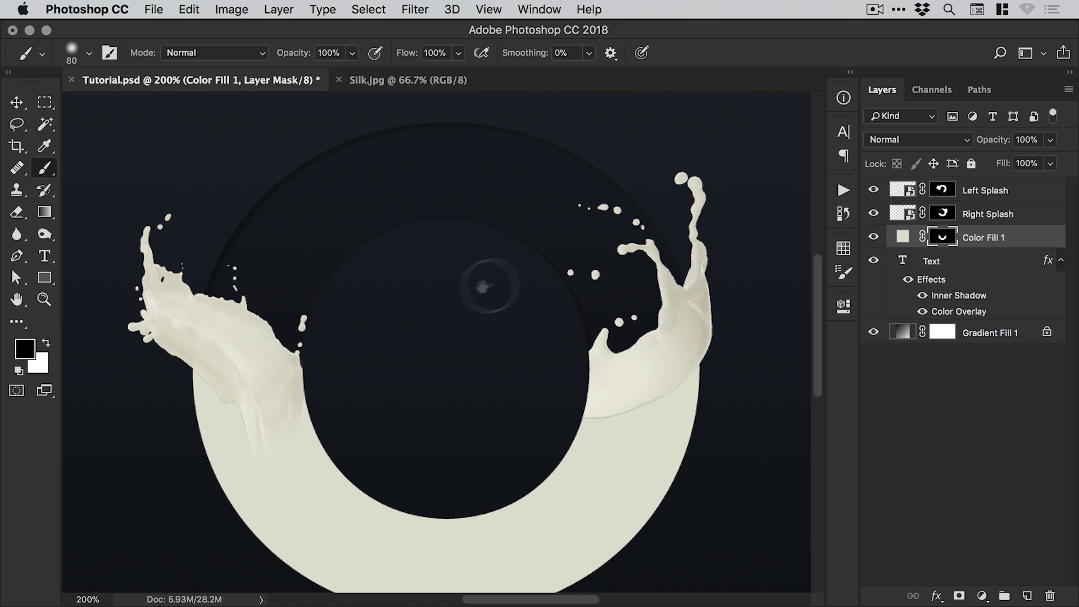
# Paint black on the Right Splash mask with a 50 px brush to blend the splash's lower edge into the cream fill.
pyautogui.scroll(-3, 511, 277)
pyautogui.hscroll(-2, 511, 277)
pyautogui.press('v')
pyautogui.press('z')
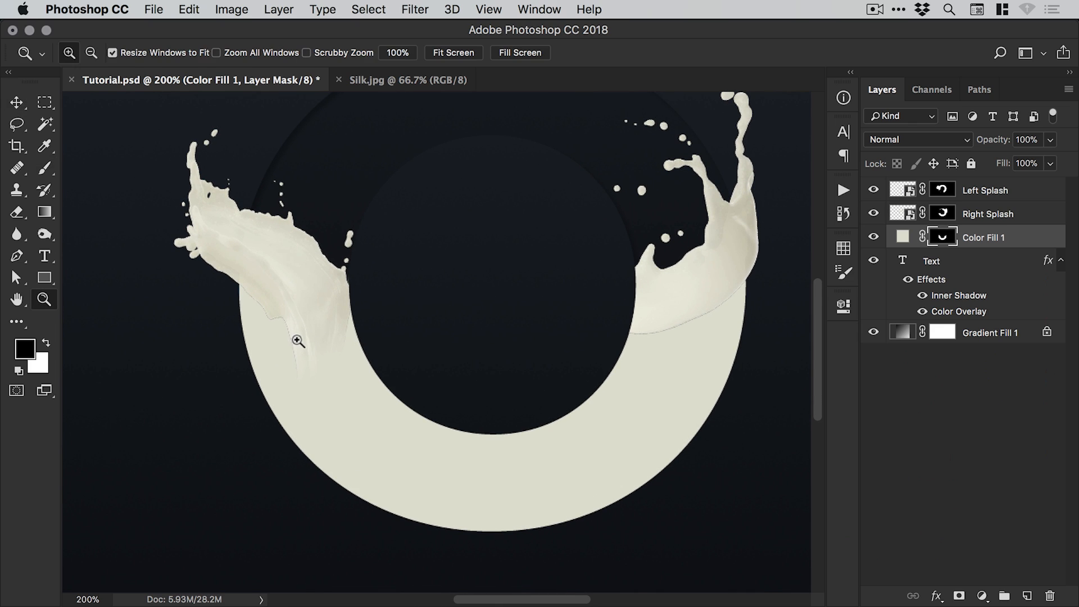
pyautogui.click(298, 340)
pyautogui.moveTo(590, 319); pyautogui.dragTo(364, 324)
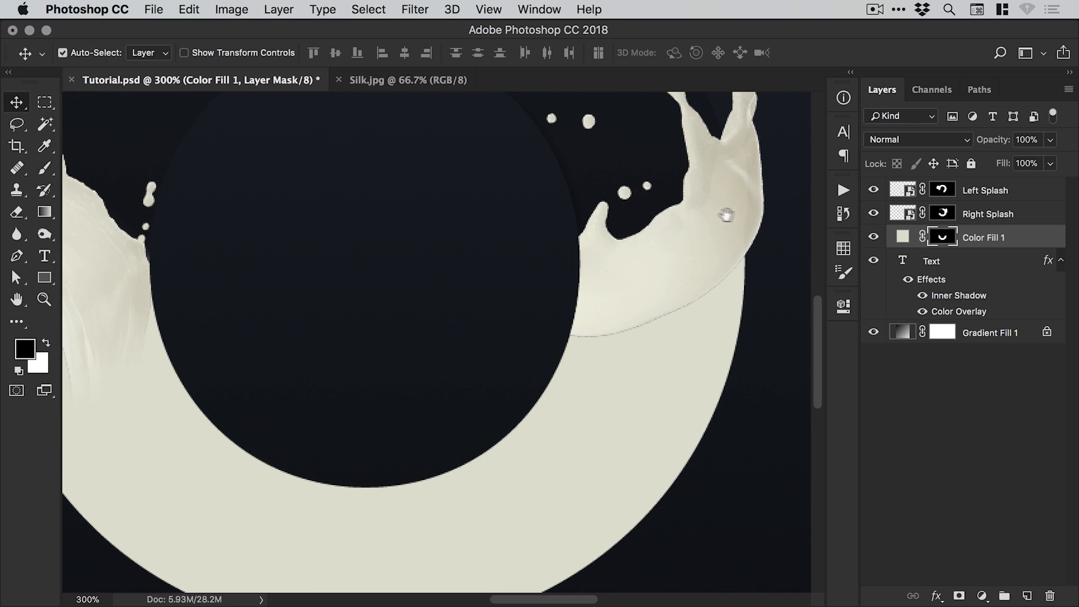
pyautogui.click(943, 213)
pyautogui.hscroll(3, 595, 297)
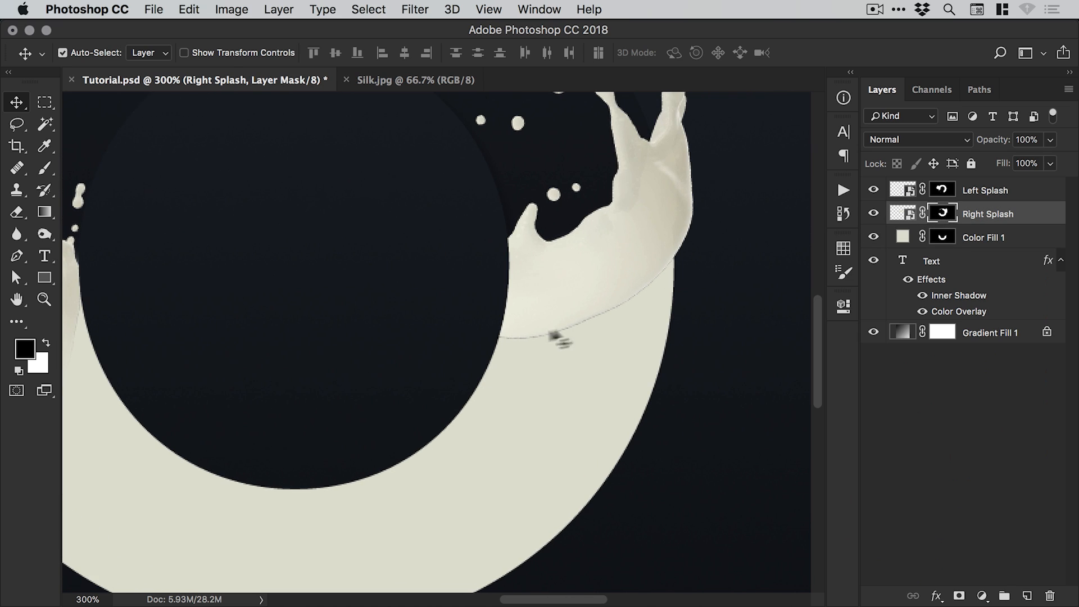
pyautogui.click(45, 167)
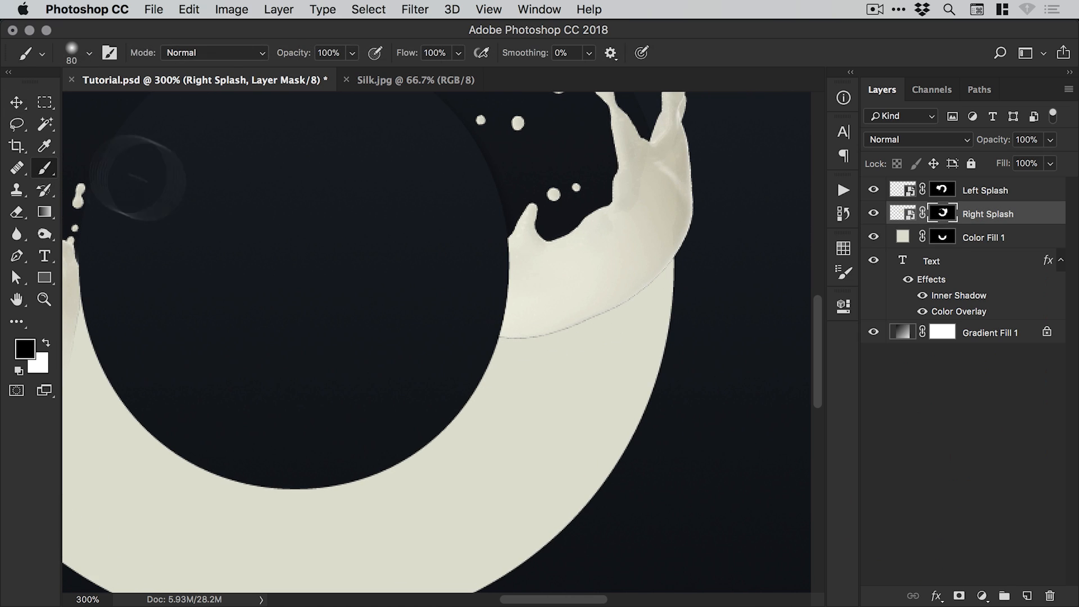
pyautogui.press('[')
pyautogui.press('[')
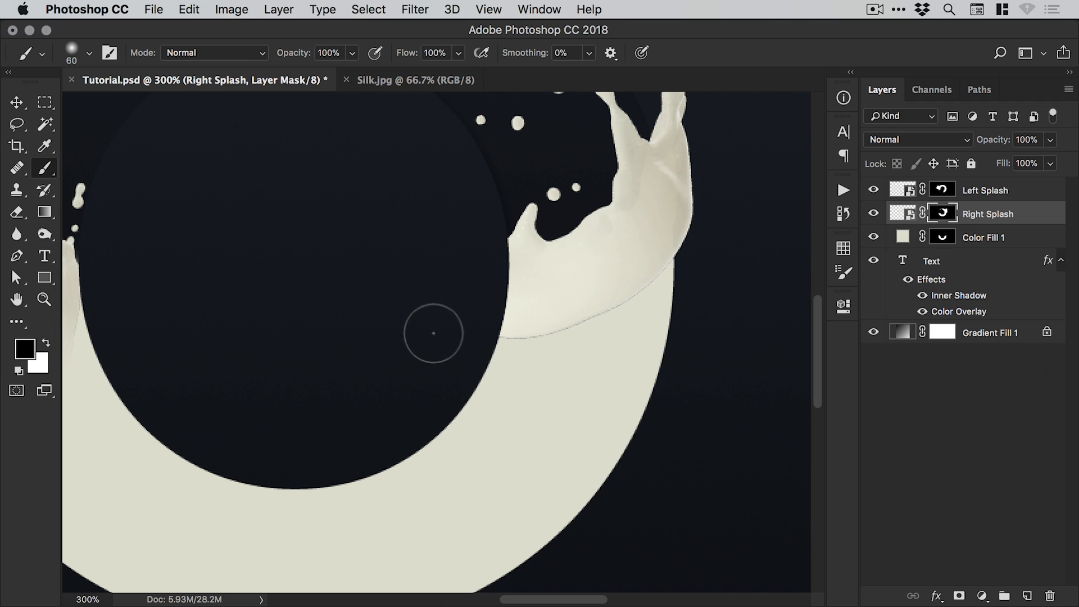
pyautogui.press('[')
pyautogui.press('[')
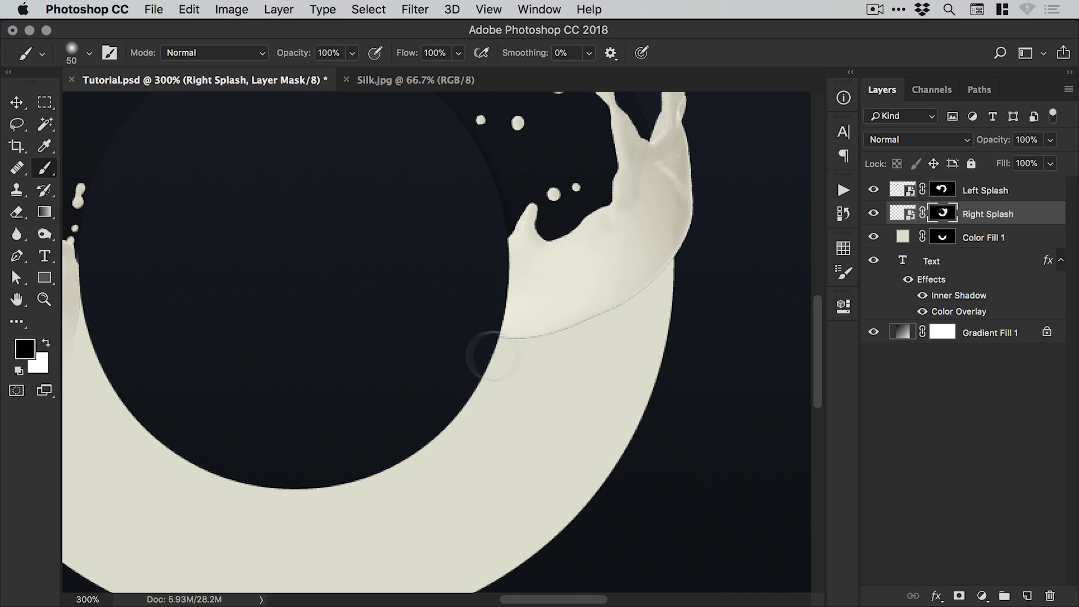
pyautogui.moveTo(488, 363)
pyautogui.mouseDown()
pyautogui.moveTo(592, 340)
pyautogui.moveTo(522, 353)
pyautogui.moveTo(631, 318)
pyautogui.moveTo(554, 346)
pyautogui.moveTo(658, 290)
pyautogui.moveTo(599, 335)
pyautogui.moveTo(654, 295)
pyautogui.mouseUp()
# Reduce the brush to 20 px, then 9 px, and paint out the Right Splash's leftover edge at the O's outer rim.
pyautogui.press('[')
pyautogui.press('[')
pyautogui.press('[')
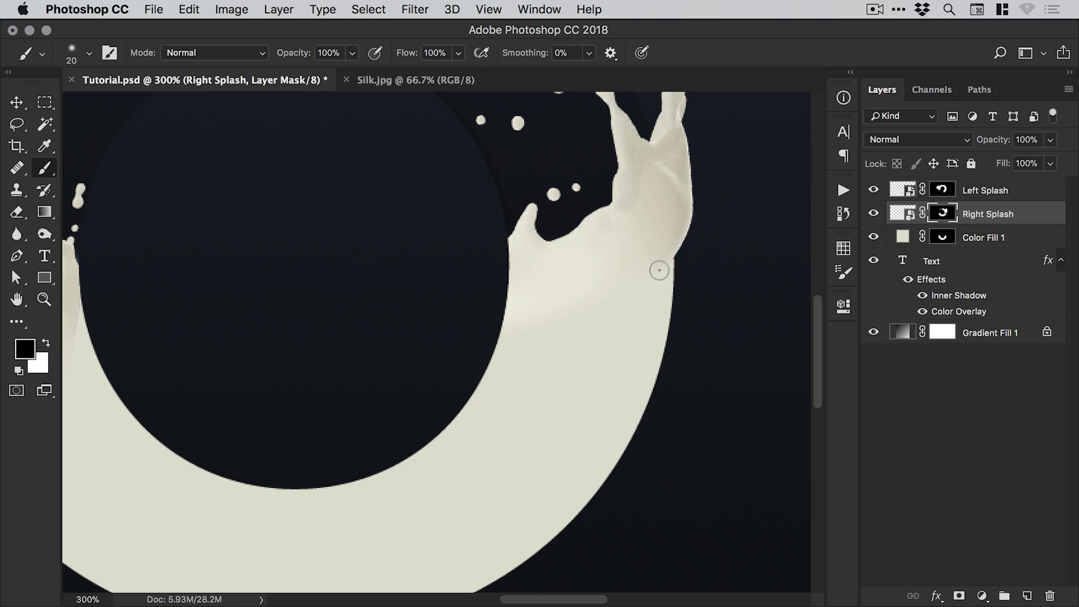
pyautogui.keyDown('super'); pyautogui.click(677, 265); pyautogui.keyUp('super')
pyautogui.keyDown('super'); pyautogui.click(652, 238); pyautogui.keyUp('super')
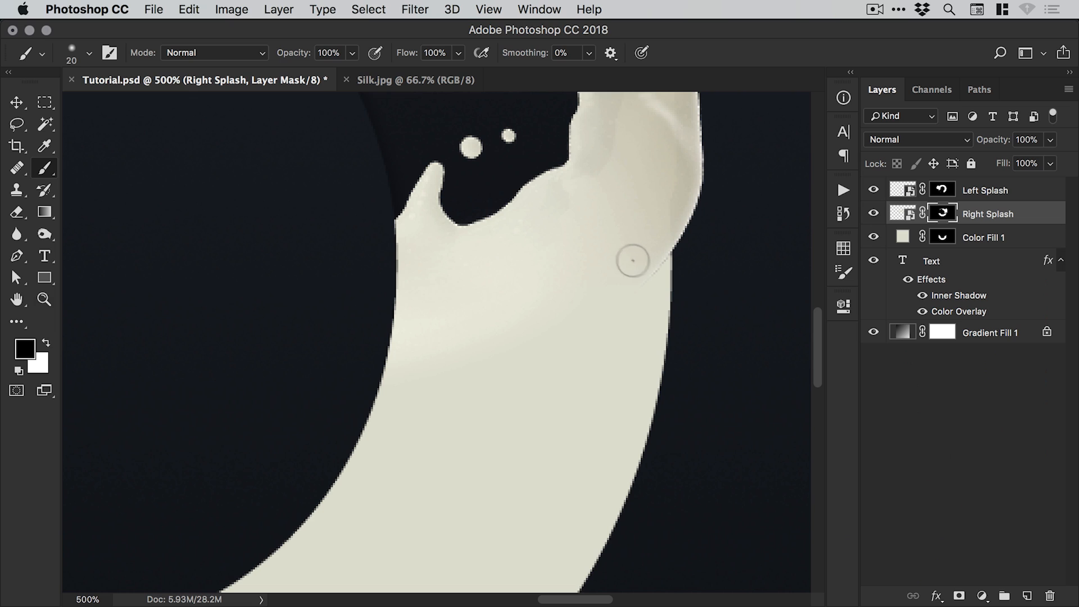
pyautogui.press('[')
pyautogui.press('[')
pyautogui.hscroll(-3, 349, 344)
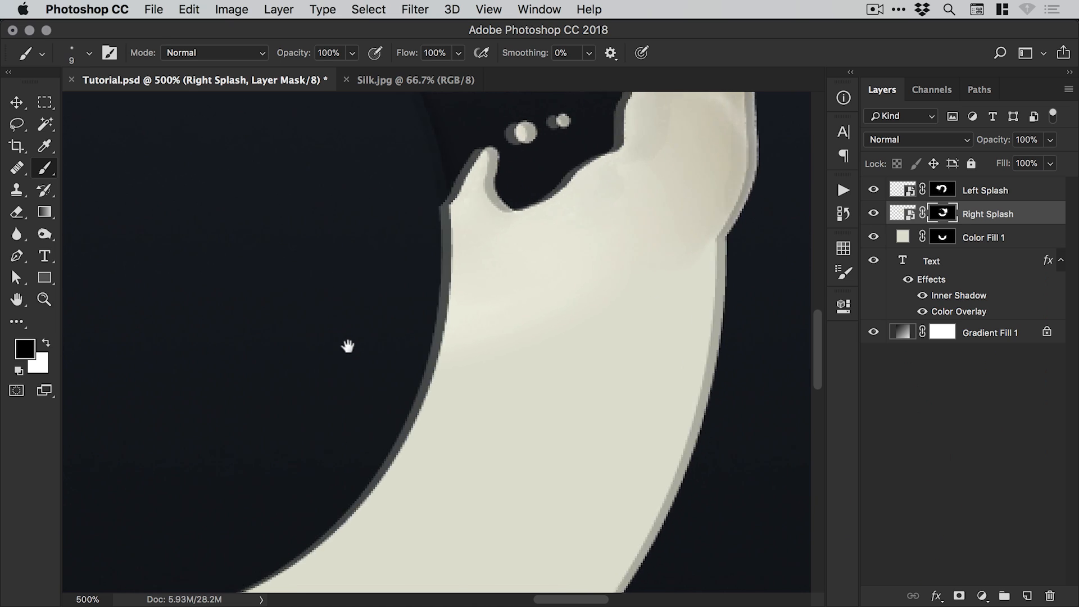
# Check the splash's lower edge with the Color Fill 1 layer temporarily hidden, and target the Left Splash mask.
pyautogui.click(874, 237)
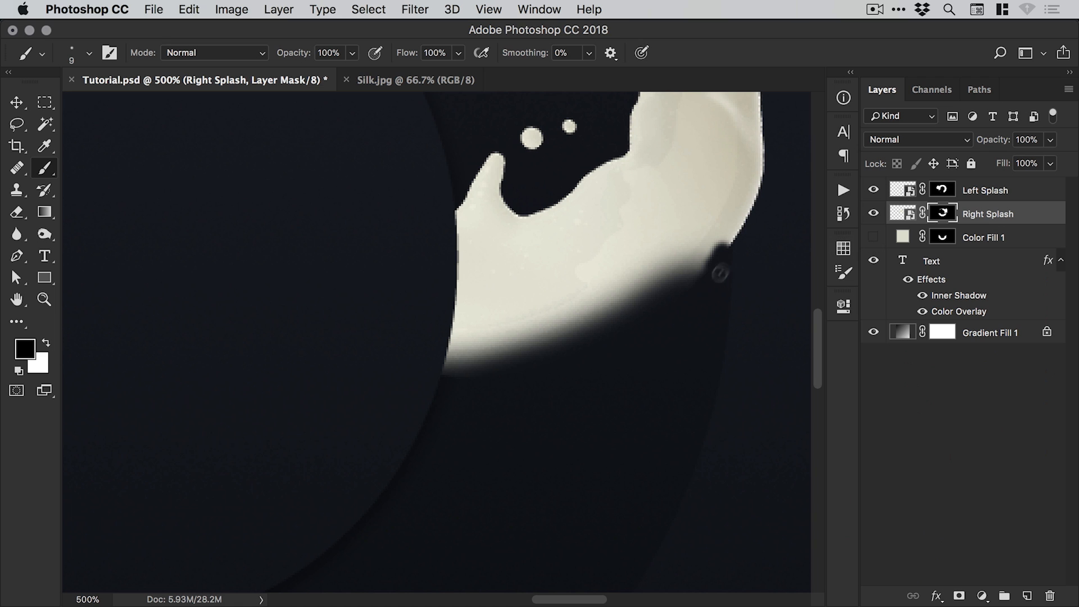
pyautogui.click(949, 193)
pyautogui.hscroll(-15, 313, 320)
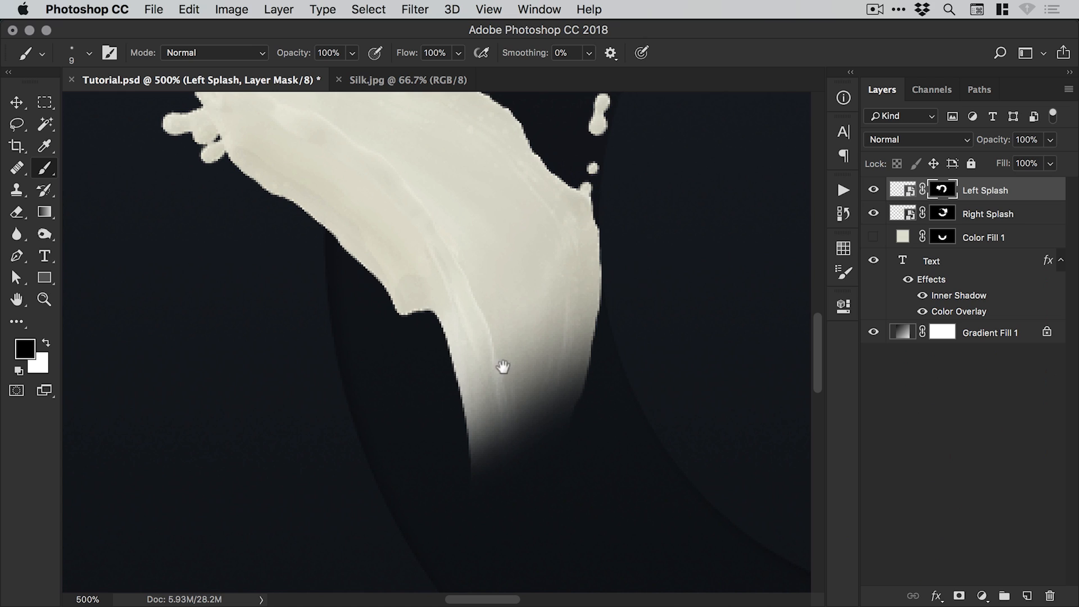
pyautogui.click(874, 237)
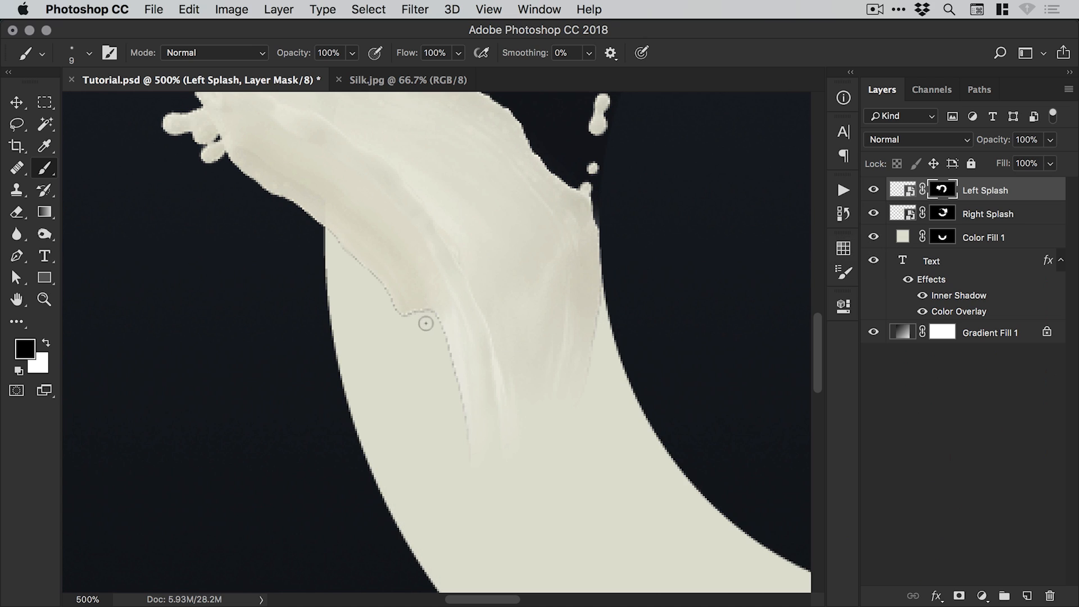
# Paint black on the Left Splash mask with a small brush to blend the splash's outer lower edge into the cream fill.
pyautogui.press(']')
pyautogui.press(']')
pyautogui.moveTo(431, 341)
pyautogui.mouseDown()
pyautogui.moveTo(450, 447)
pyautogui.moveTo(424, 345)
pyautogui.moveTo(442, 448)
pyautogui.moveTo(397, 333)
pyautogui.moveTo(424, 330)
pyautogui.moveTo(406, 355)
pyautogui.moveTo(417, 326)
pyautogui.moveTo(307, 245)
pyautogui.mouseUp()
pyautogui.press('[')
pyautogui.press('[')
pyautogui.press('[')
pyautogui.press('[')
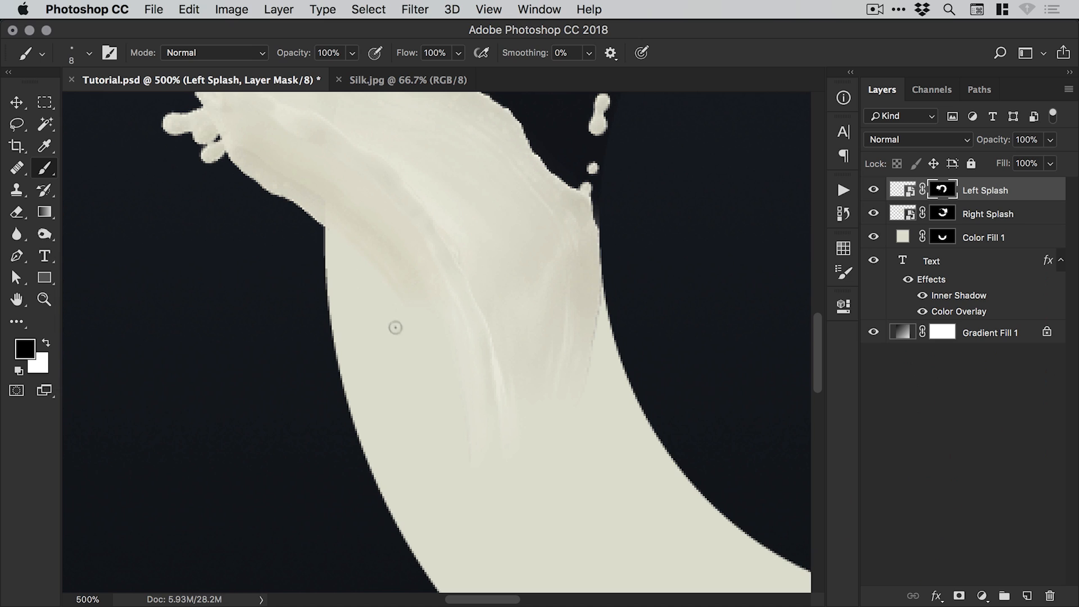
# Enlarge the brush to 45 px over the lower part of the Left Splash.
pyautogui.press(']')
pyautogui.press(']')
pyautogui.press(']')
pyautogui.press(']')
pyautogui.press(']')
pyautogui.press(']')
pyautogui.press(']')
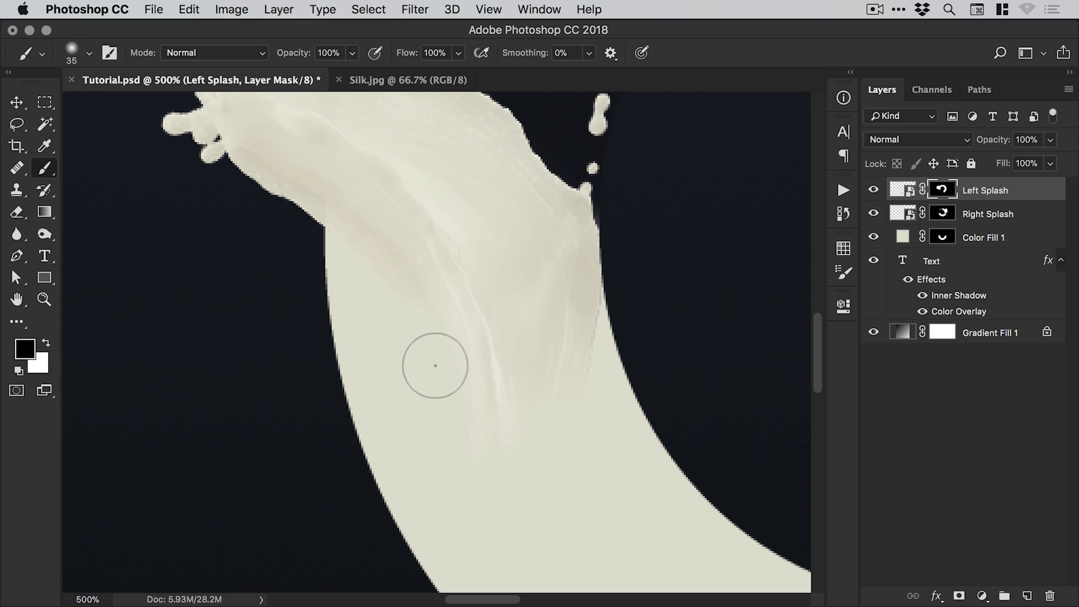
pyautogui.scroll(-5, 411, 242)
pyautogui.hscroll(5, 410, 242)
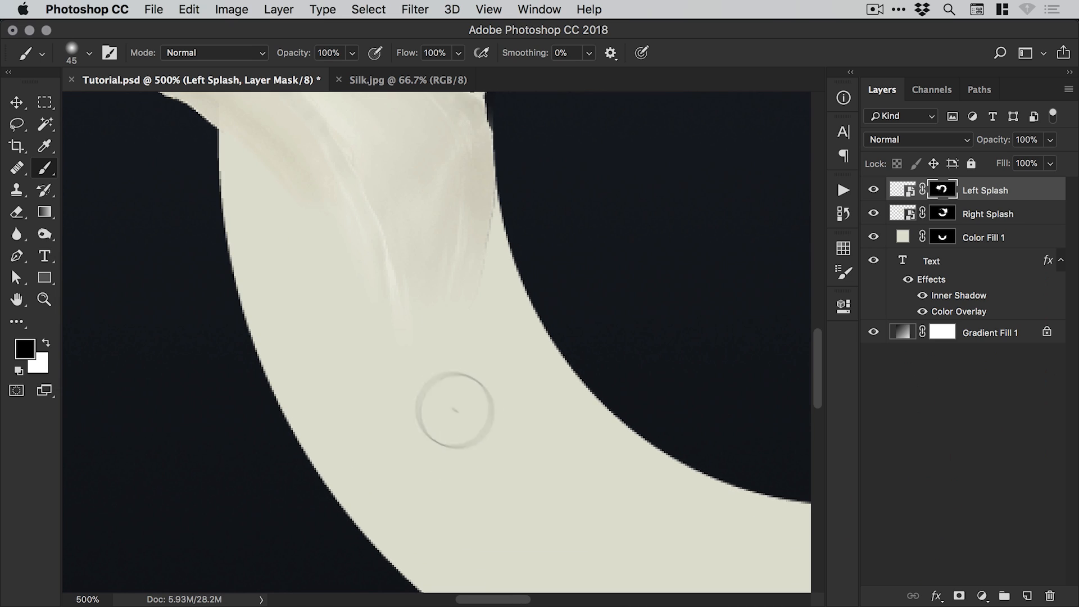
# Switch to the Move tool, save Tutorial.psd and review the blended splashes around the O.
pyautogui.press('v')
pyautogui.press('super+minus')
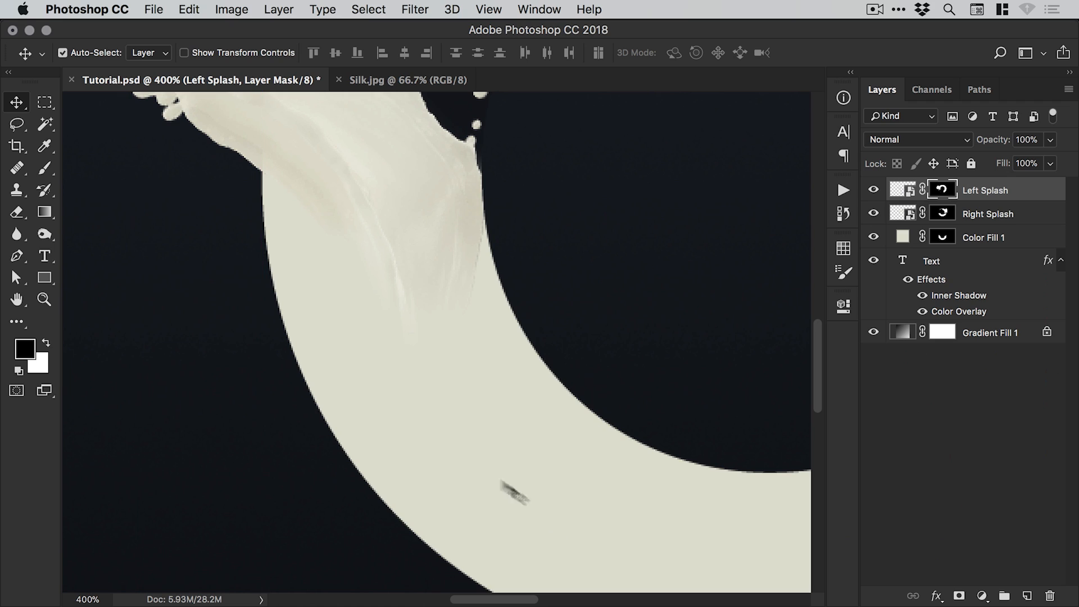
pyautogui.press('super+minus')
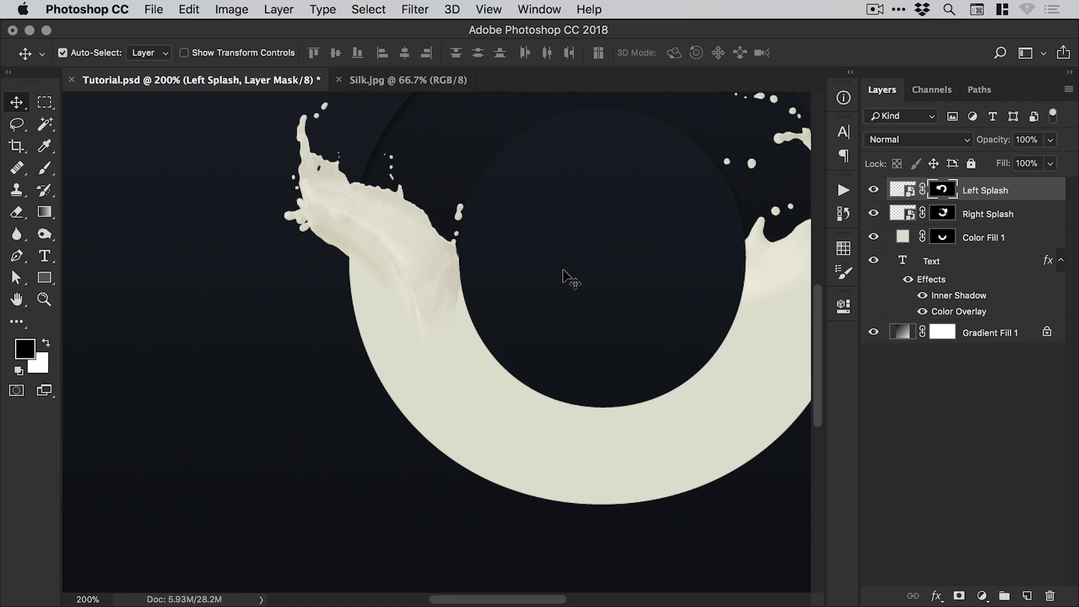
pyautogui.moveTo(524, 301); pyautogui.dragTo(460, 345)
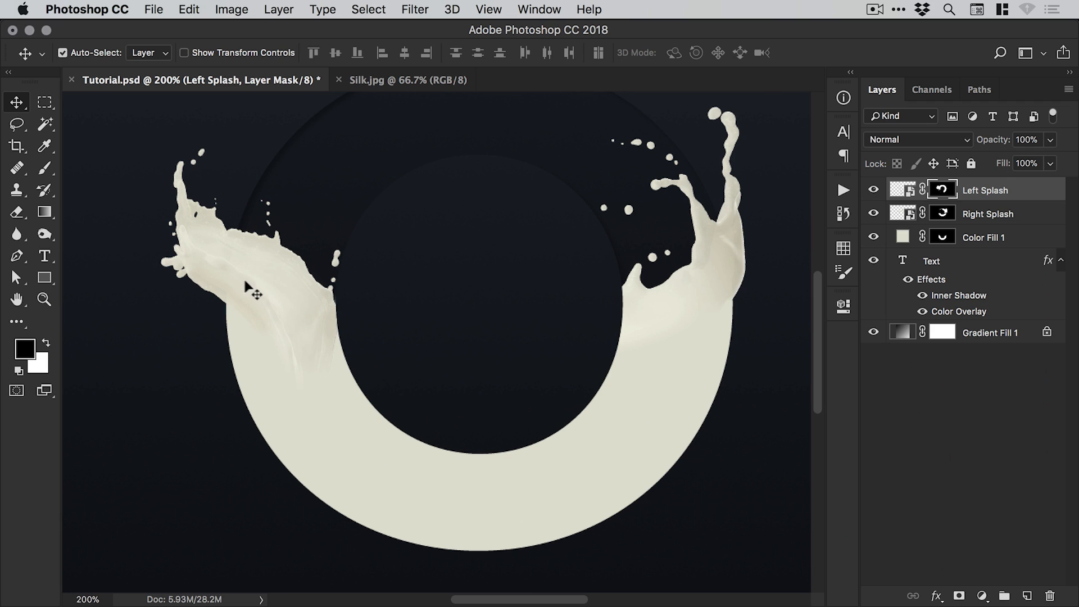
pyautogui.press('super+minus')
pyautogui.press('super+s')
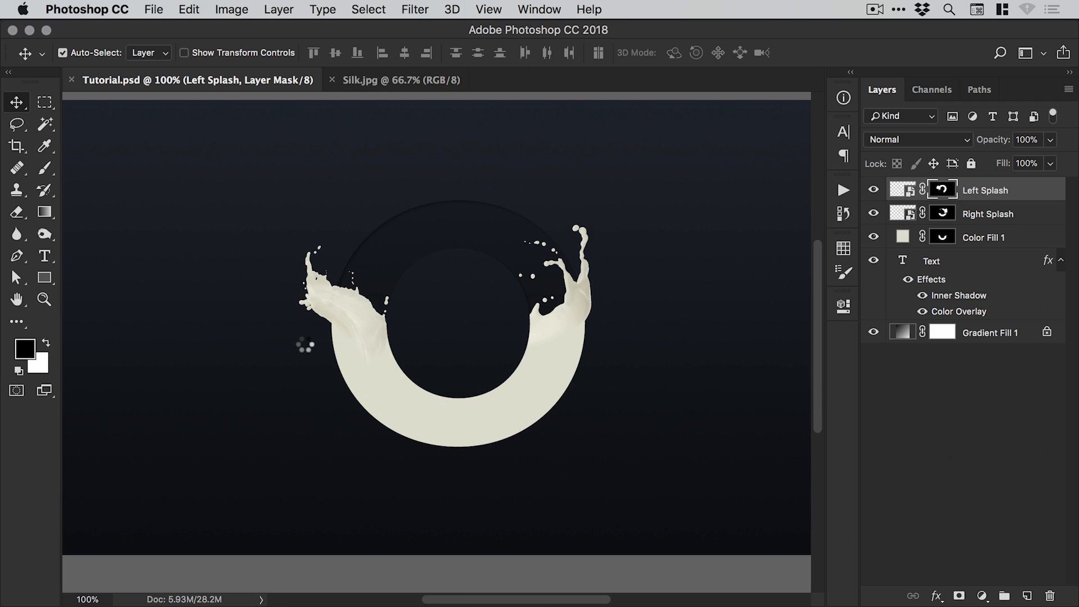
pyautogui.click(446, 320)
pyautogui.click(453, 319)
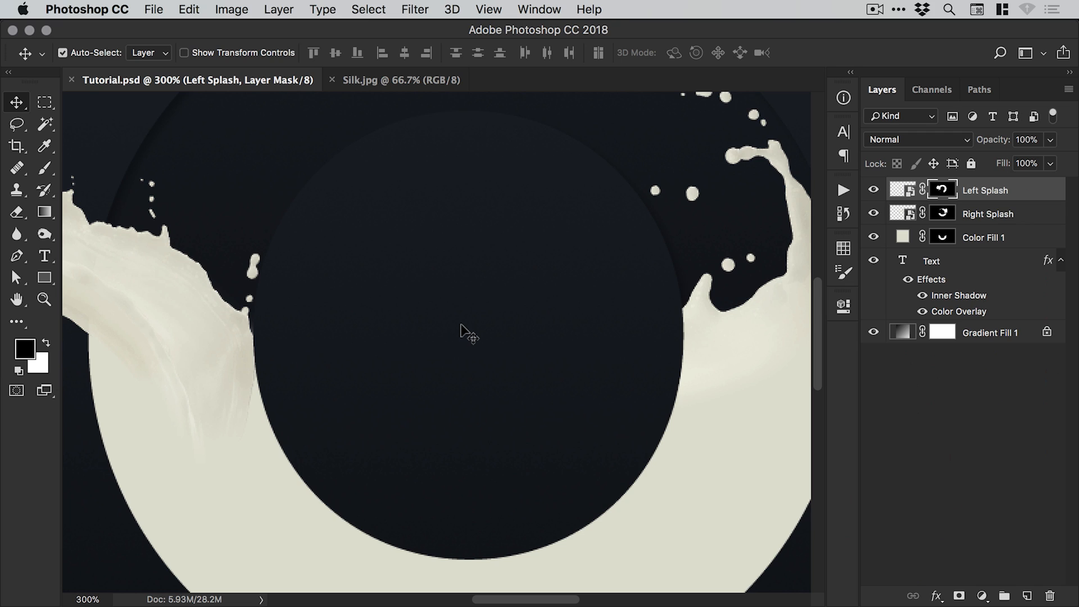
pyautogui.press('super+minus')
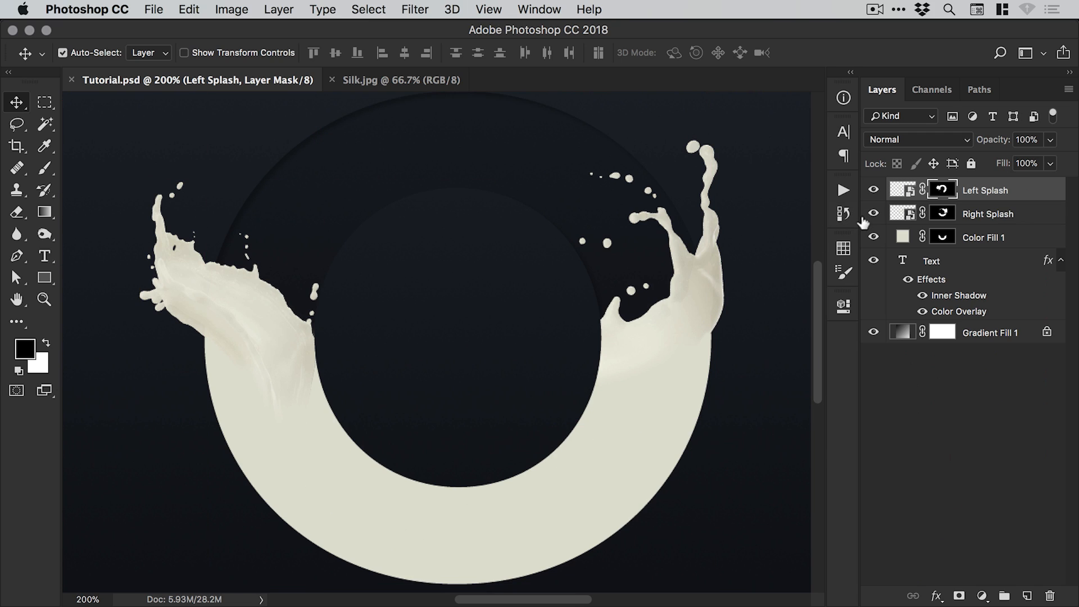
# Select the whole Silk.jpg image and copy it.
pyautogui.click(395, 82)
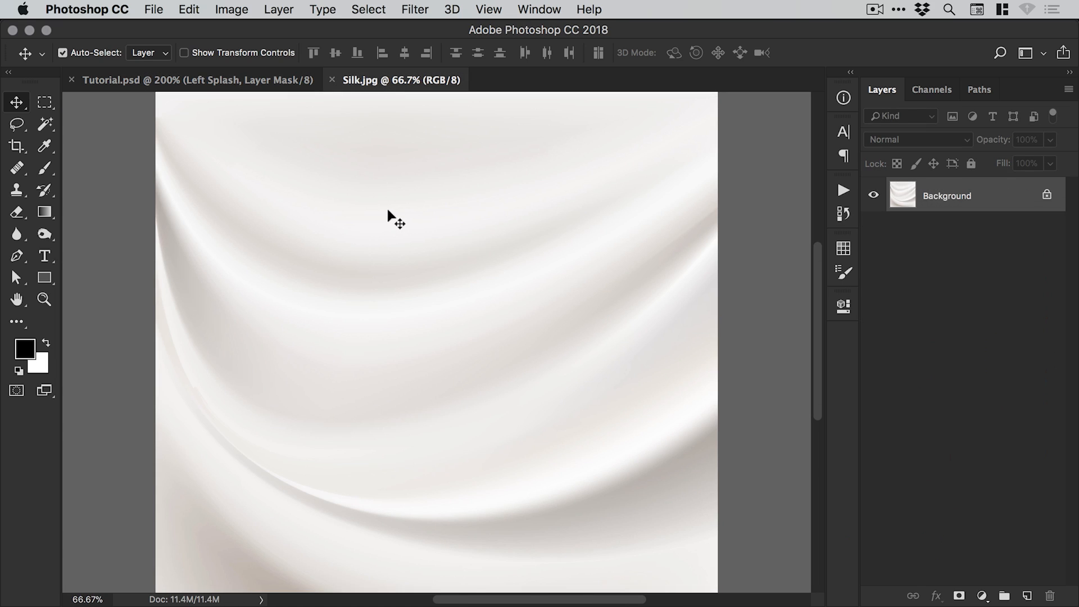
pyautogui.click(368, 9)
pyautogui.click(369, 30)
pyautogui.press('super+minus')
pyautogui.press('super+c')
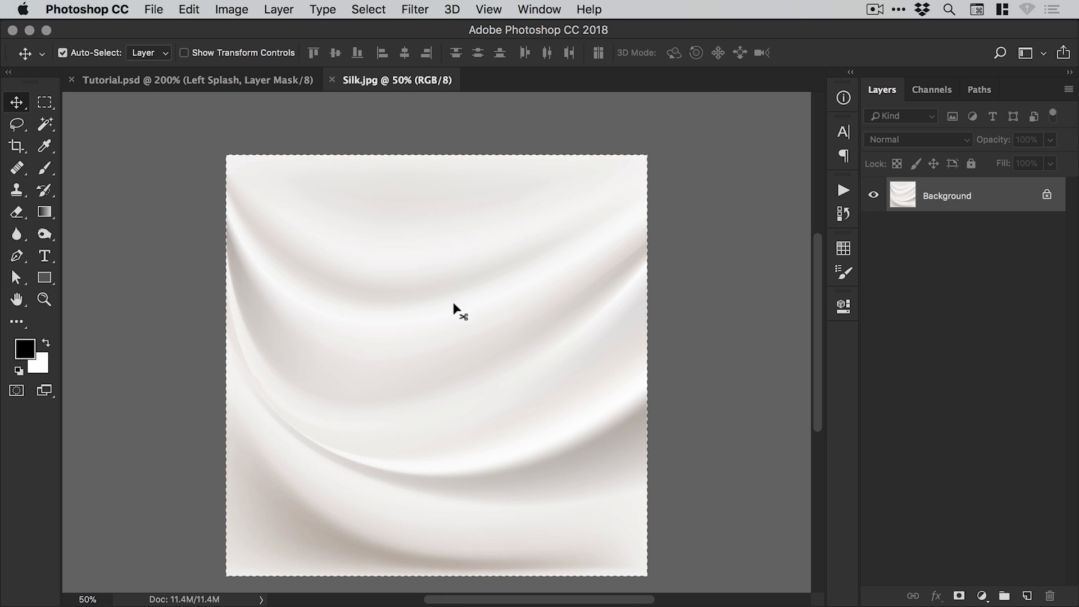
pyautogui.click(190, 10)
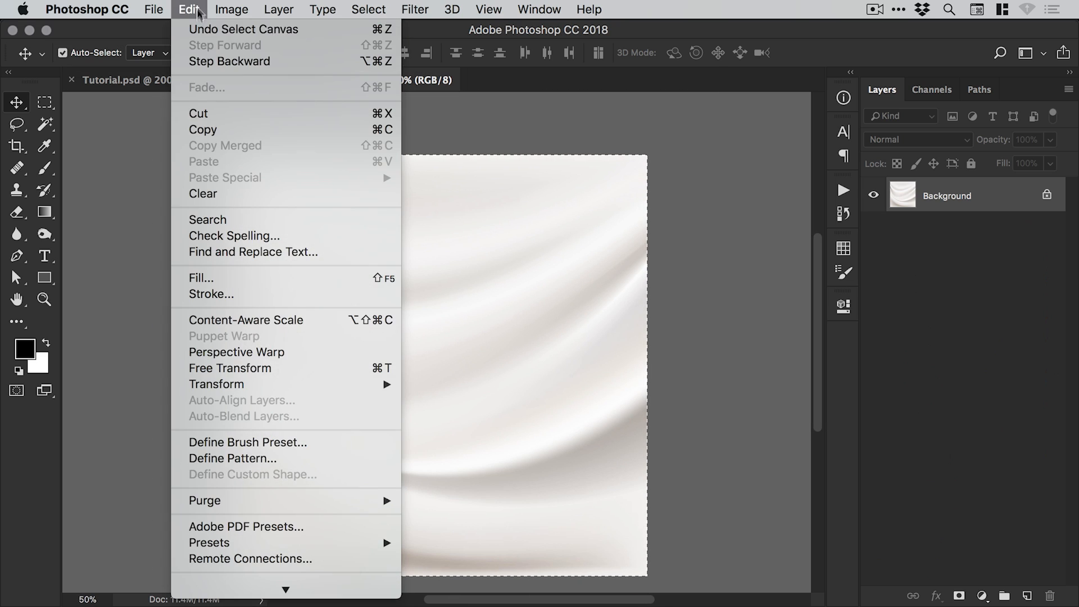
pyautogui.click(205, 129)
# Paste the copied silk image into Tutorial.psd as a layer named Silk, and close Silk.jpg.
pyautogui.click(167, 80)
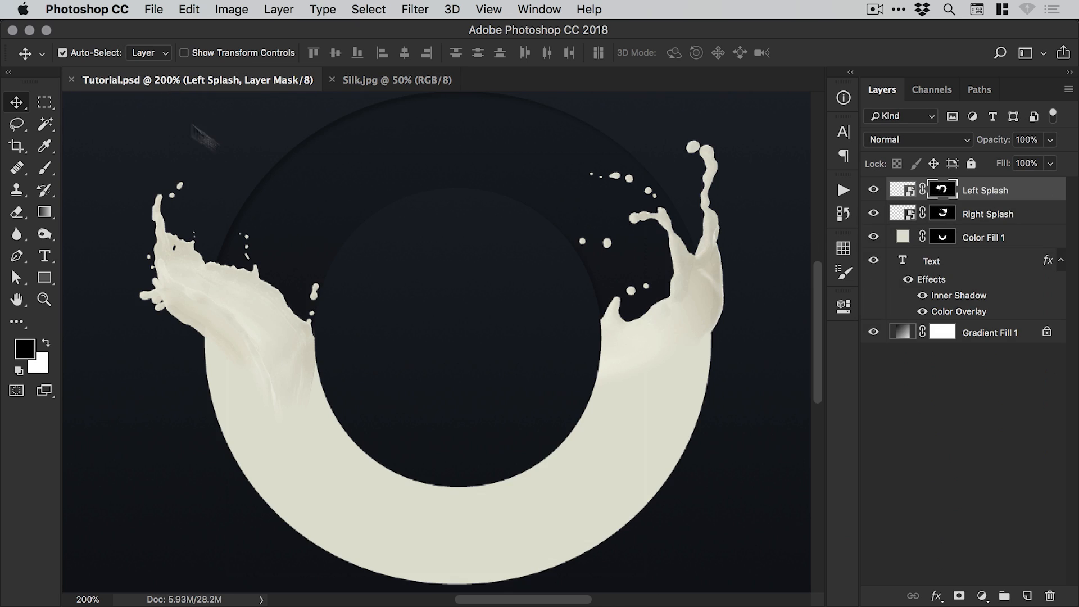
pyautogui.click(189, 10)
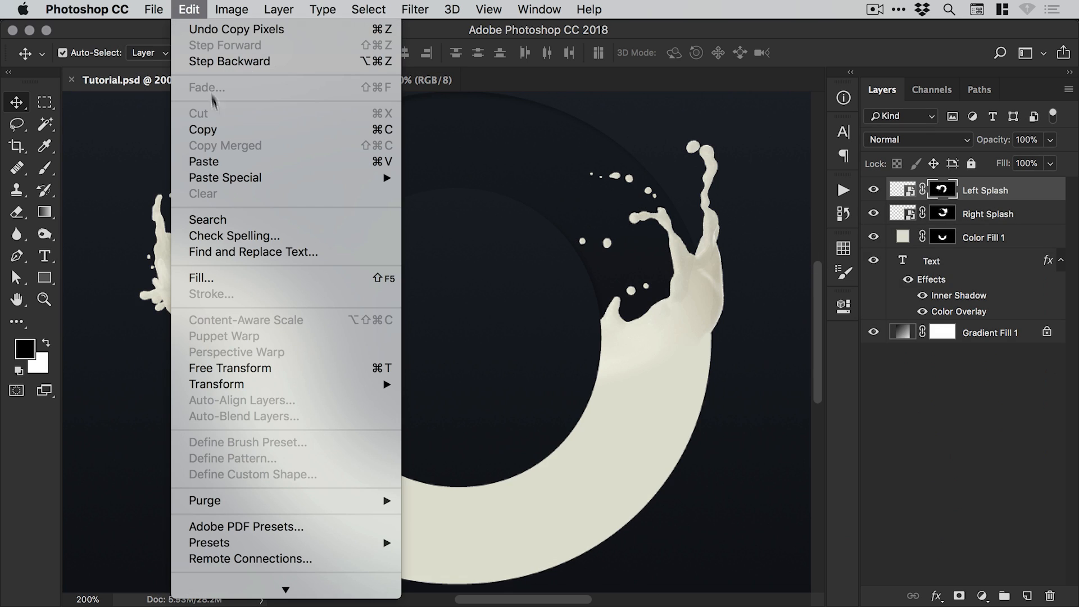
pyautogui.click(204, 162)
pyautogui.click(286, 79)
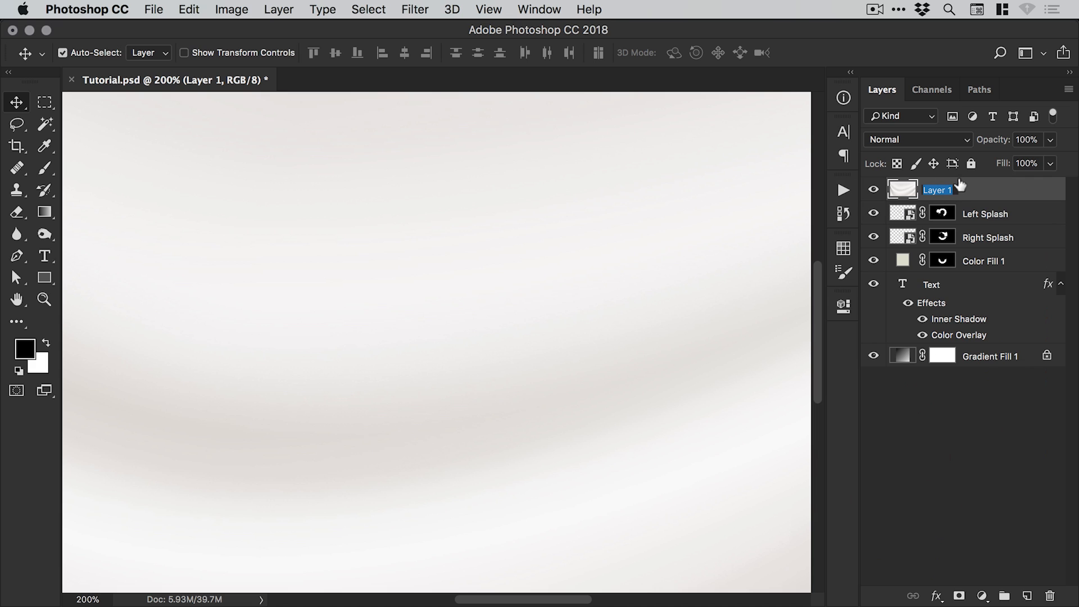
pyautogui.write('Silk')
pyautogui.press('Return')
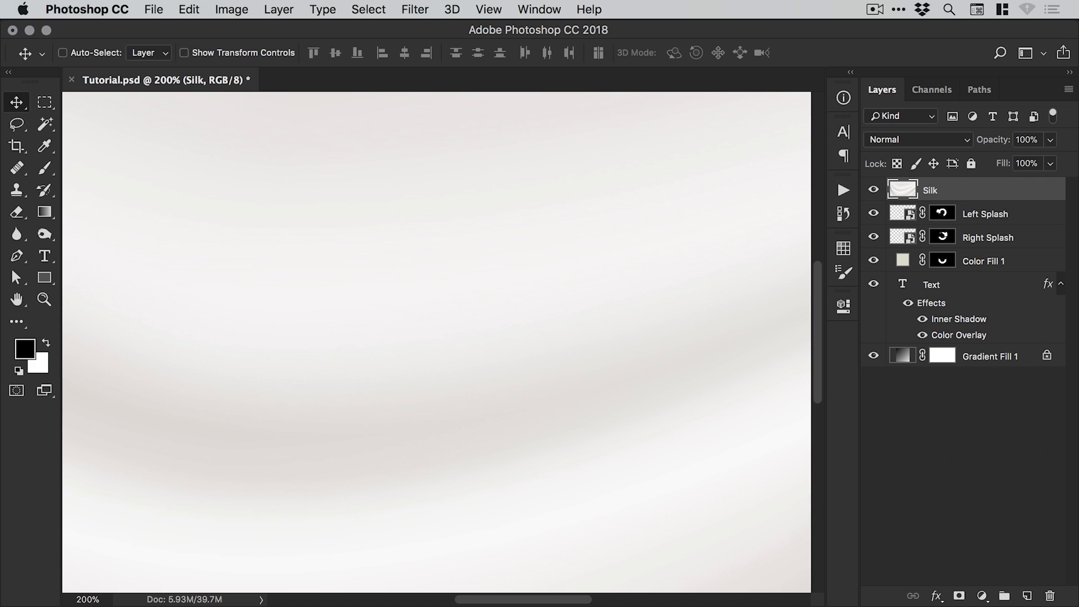
# Free-transform the Silk layer down to about 18.9% and place it over the O's lower right part.
pyautogui.press('super+minus')
pyautogui.press('super+minus')
pyautogui.press('super+minus')
pyautogui.click(195, 7)
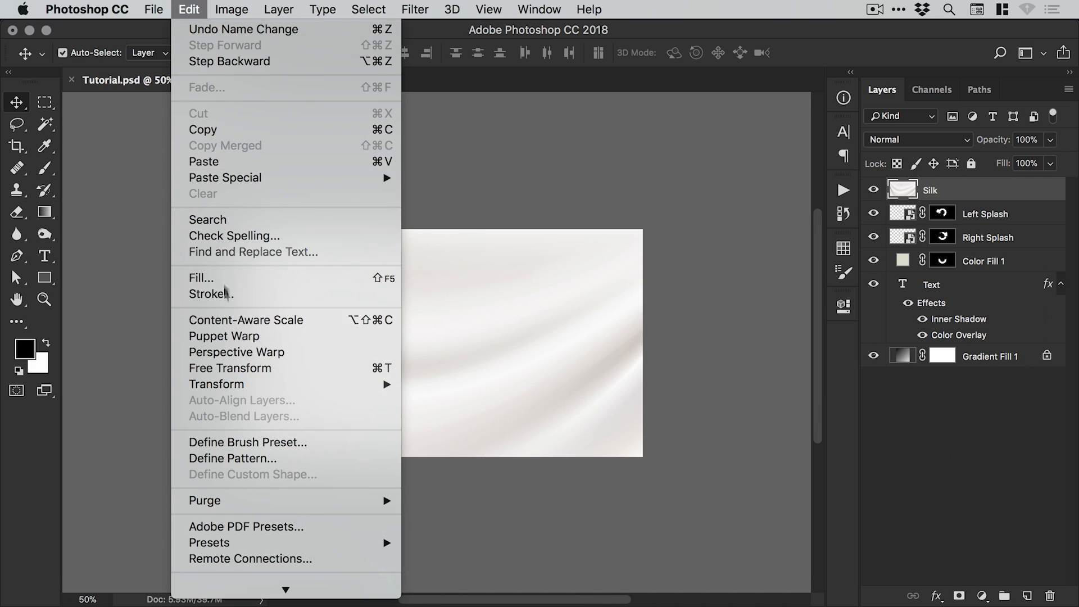
pyautogui.click(230, 368)
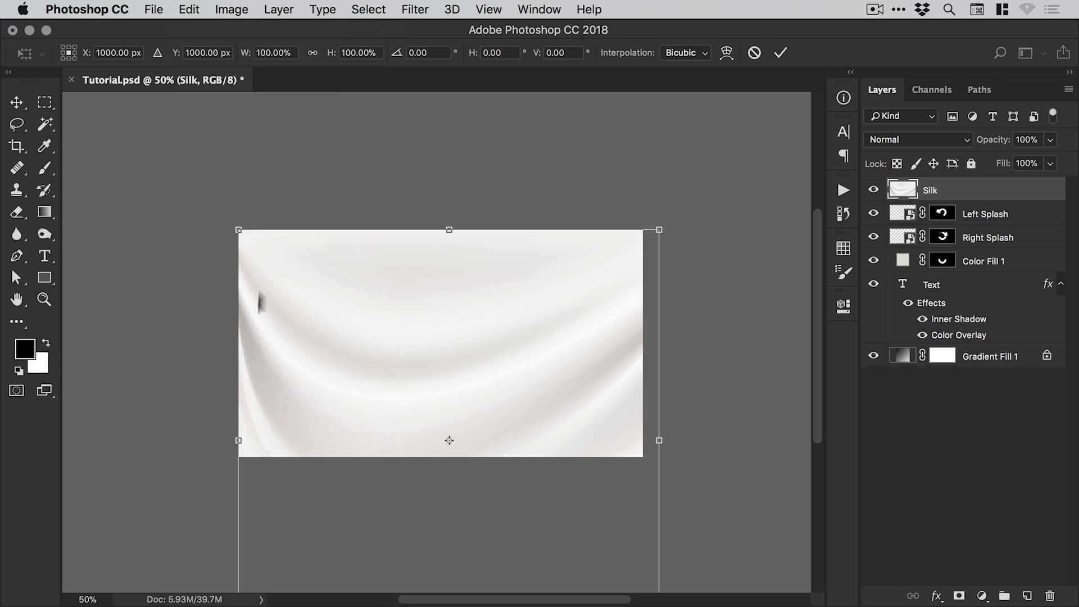
pyautogui.moveTo(234, 229); pyautogui.dragTo(481, 470)
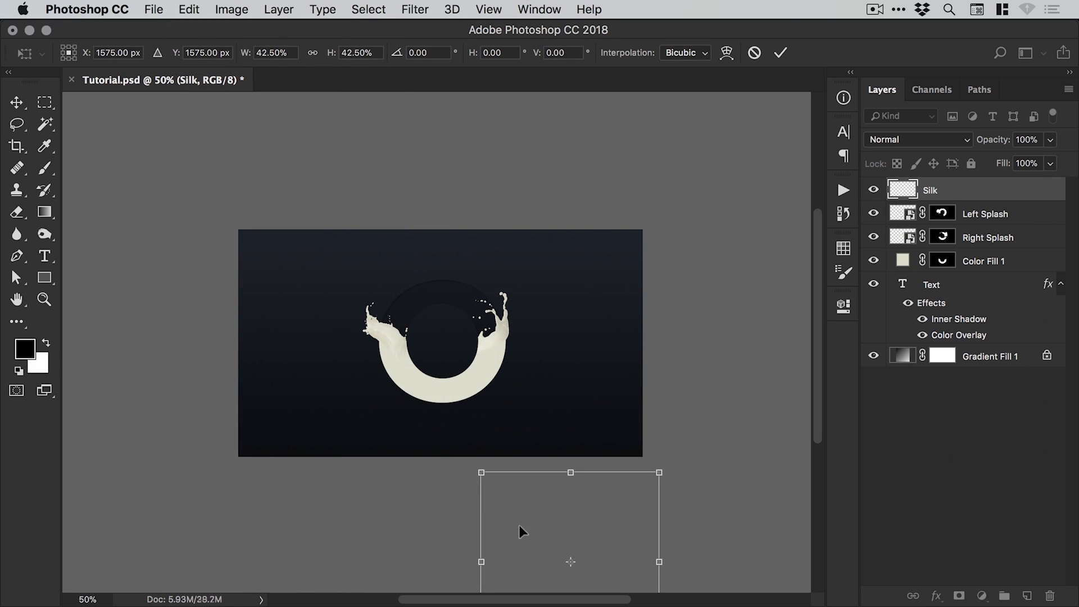
pyautogui.moveTo(520, 530); pyautogui.dragTo(458, 294)
pyautogui.moveTo(595, 227); pyautogui.dragTo(505, 335)
pyautogui.press('super+plus')
pyautogui.press('super+plus')
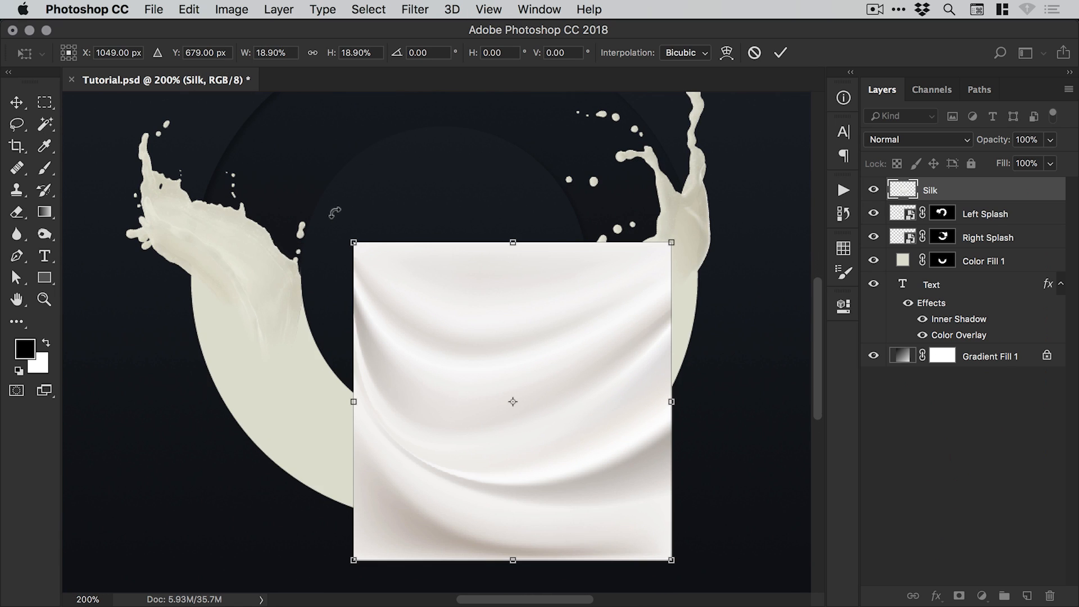
# Rotate the Silk layer about -48.5° and shift it down over the bottom right of the O.
pyautogui.moveTo(334, 212); pyautogui.dragTo(337, 402)
pyautogui.moveTo(540, 317); pyautogui.dragTo(564, 412)
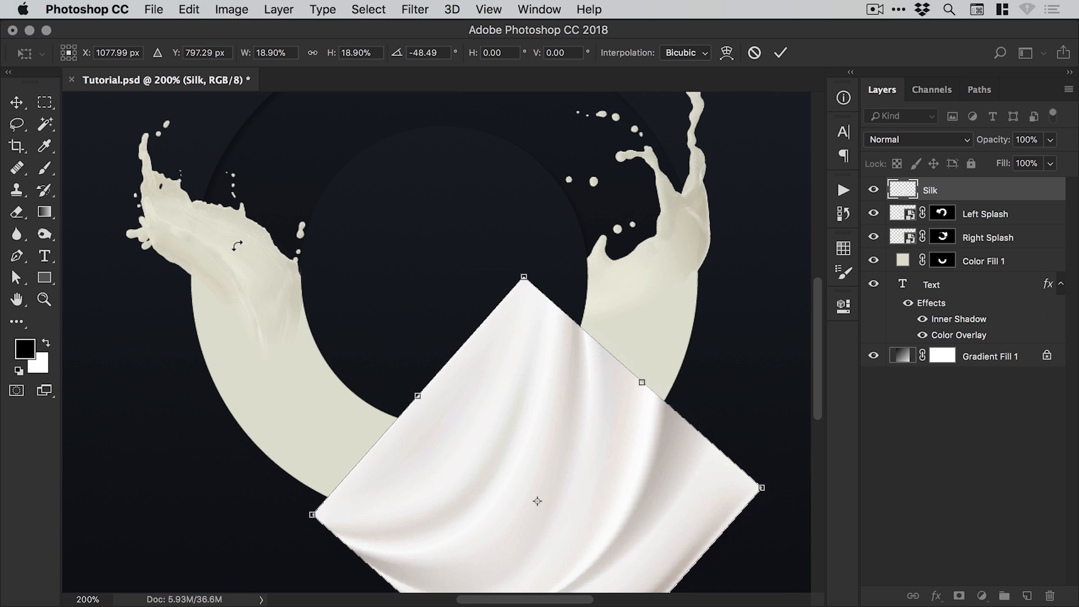
pyautogui.press('super+plus')
pyautogui.hscroll(-5, 268, 286)
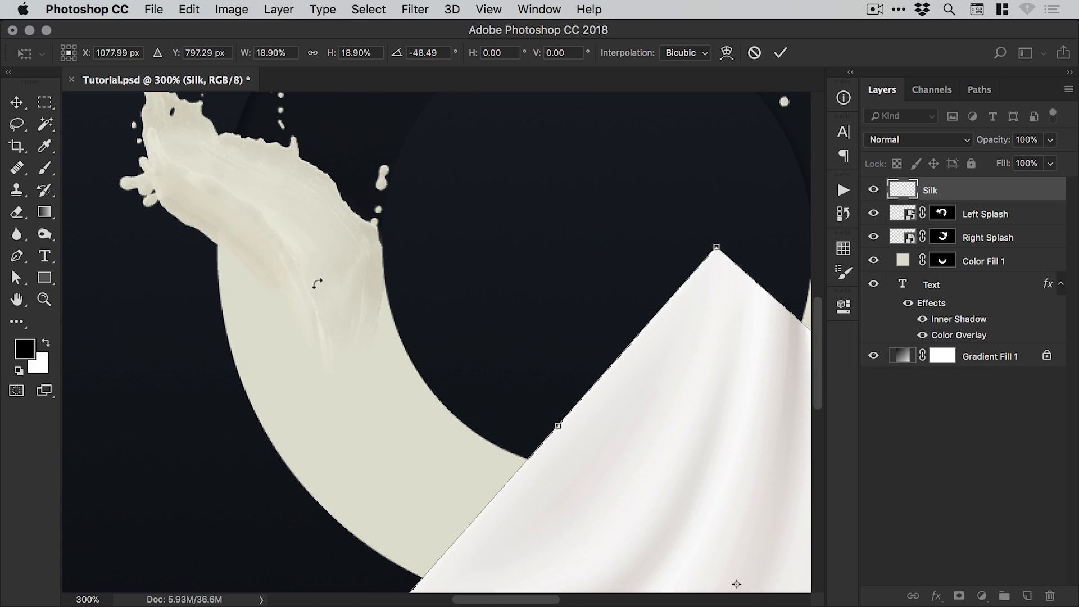
pyautogui.press('super+minus')
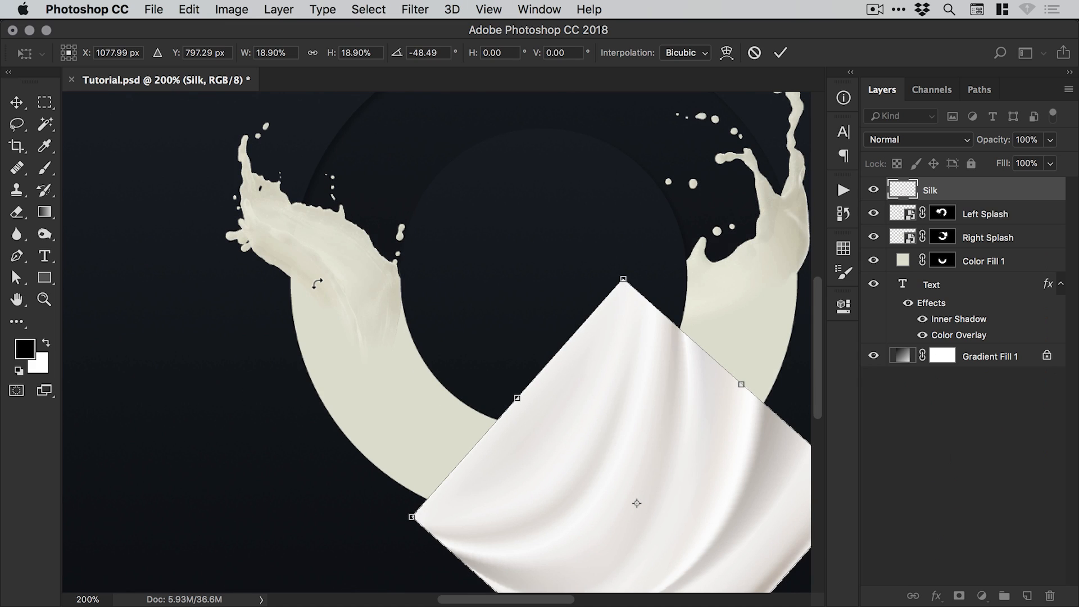
pyautogui.hscroll(5, 316, 283)
pyautogui.scroll(-2, 316, 282)
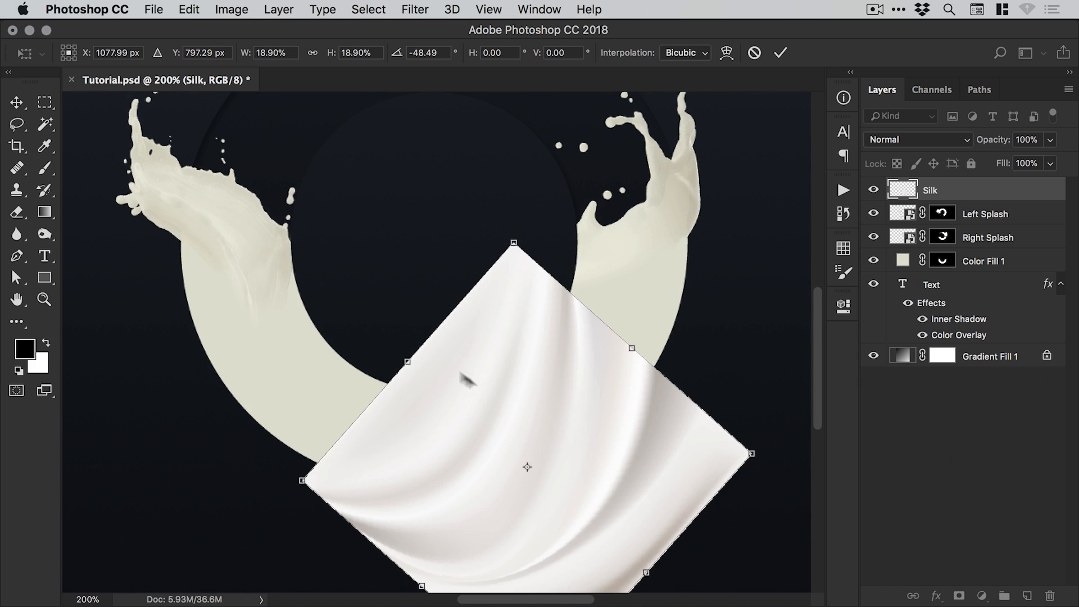
pyautogui.press('Return')
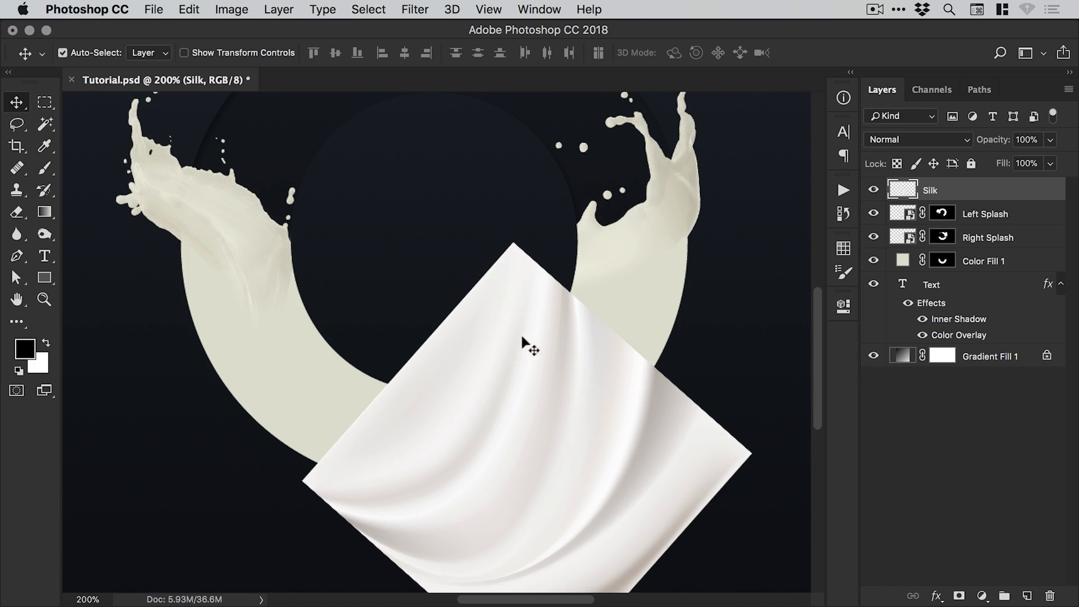
# Move the Silk layer onto the O's lower right curve and scale it down further to cover that side.
pyautogui.moveTo(522, 337); pyautogui.dragTo(596, 338)
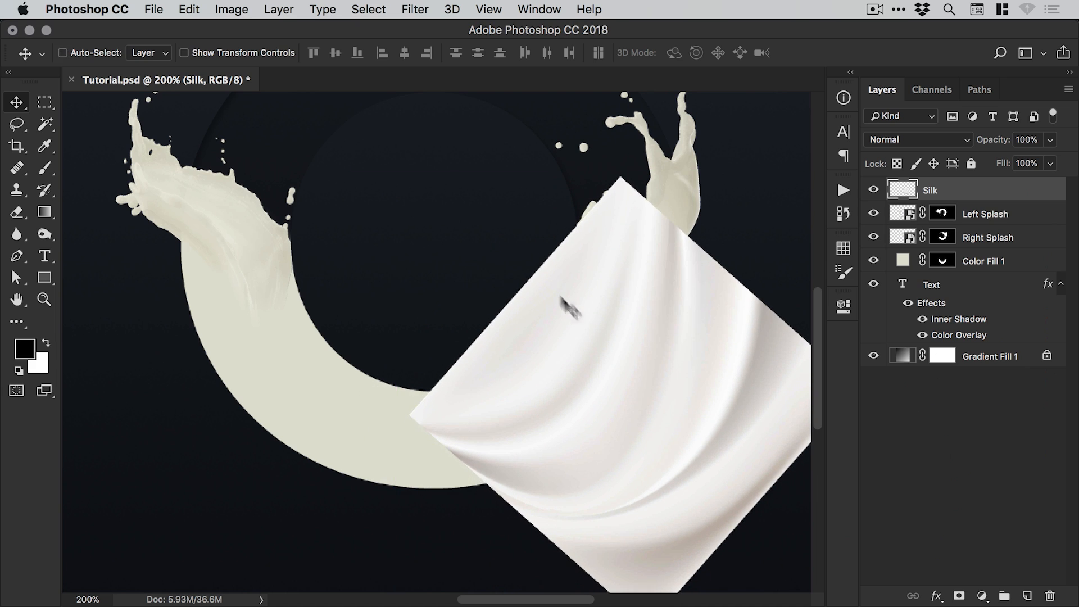
pyautogui.press('super+t')
pyautogui.moveTo(408, 177); pyautogui.dragTo(466, 234)
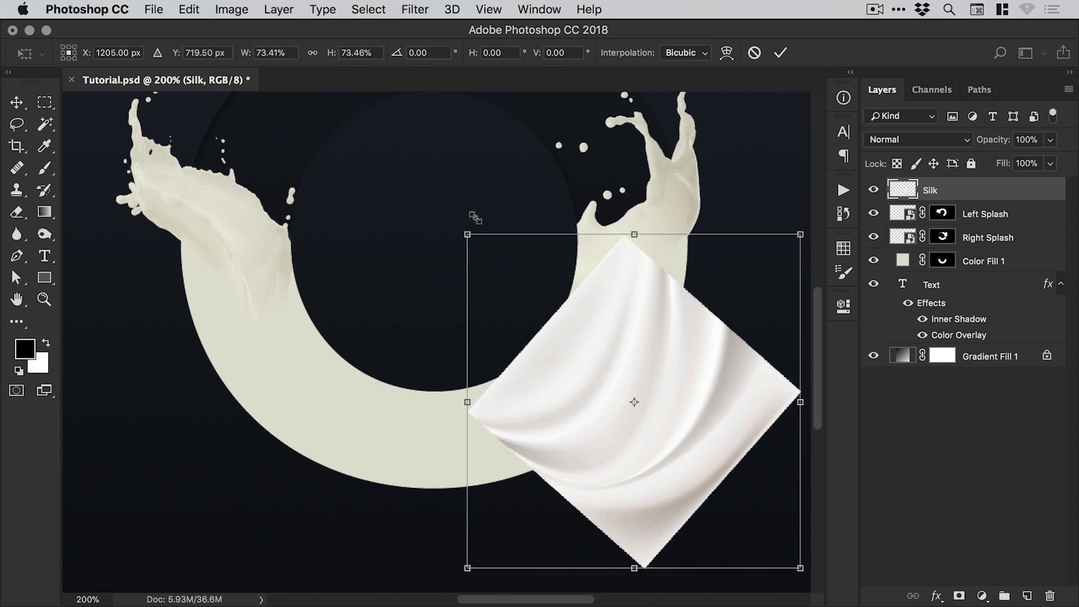
pyautogui.moveTo(624, 284); pyautogui.dragTo(645, 341)
pyautogui.press('Return')
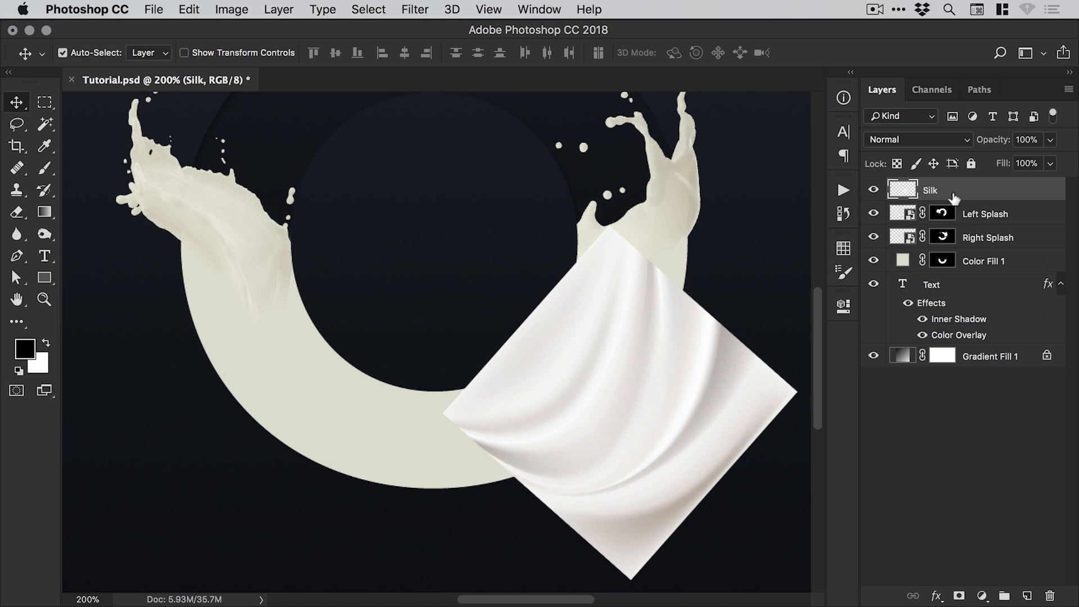
# Duplicate the Silk layer.
pyautogui.rightClick(952, 188)
pyautogui.click(824, 266)
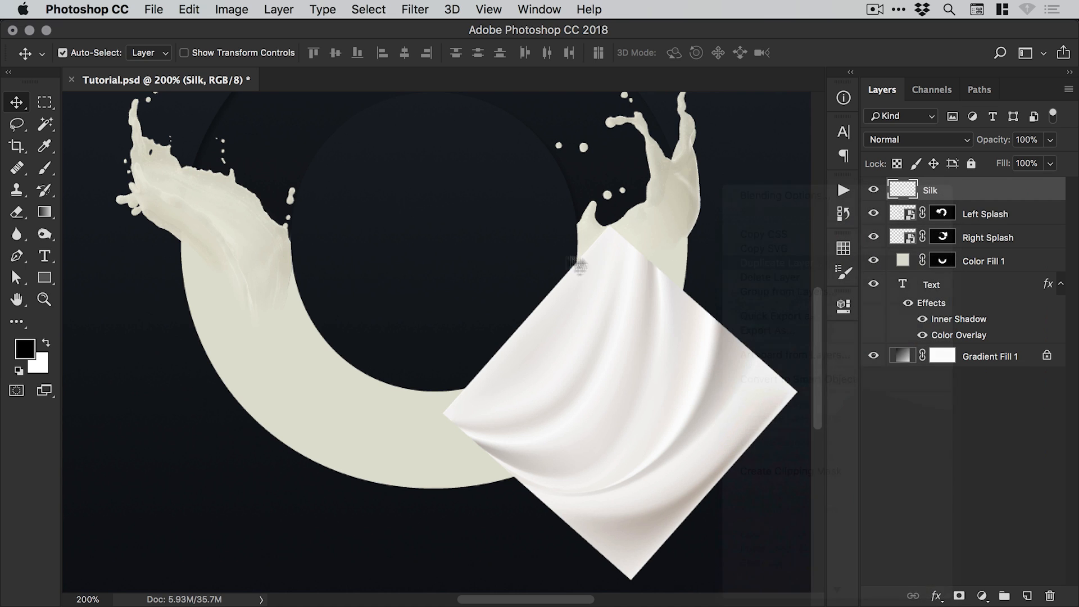
pyautogui.click(653, 270)
# Flip the duplicated silk layer horizontally and move it over the O's lower left curve.
pyautogui.click(192, 8)
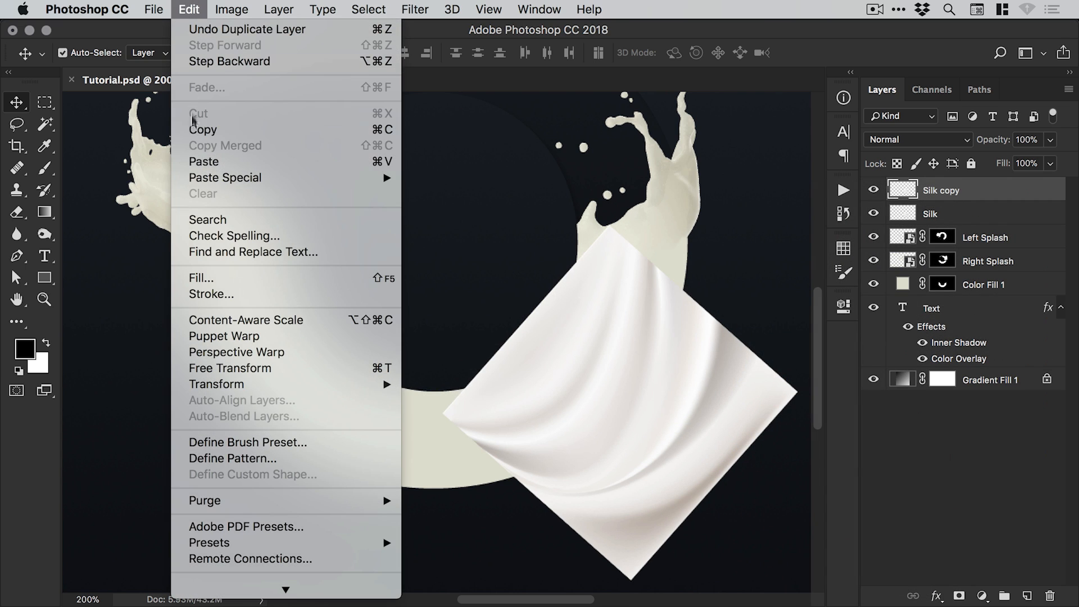
pyautogui.moveTo(242, 388)
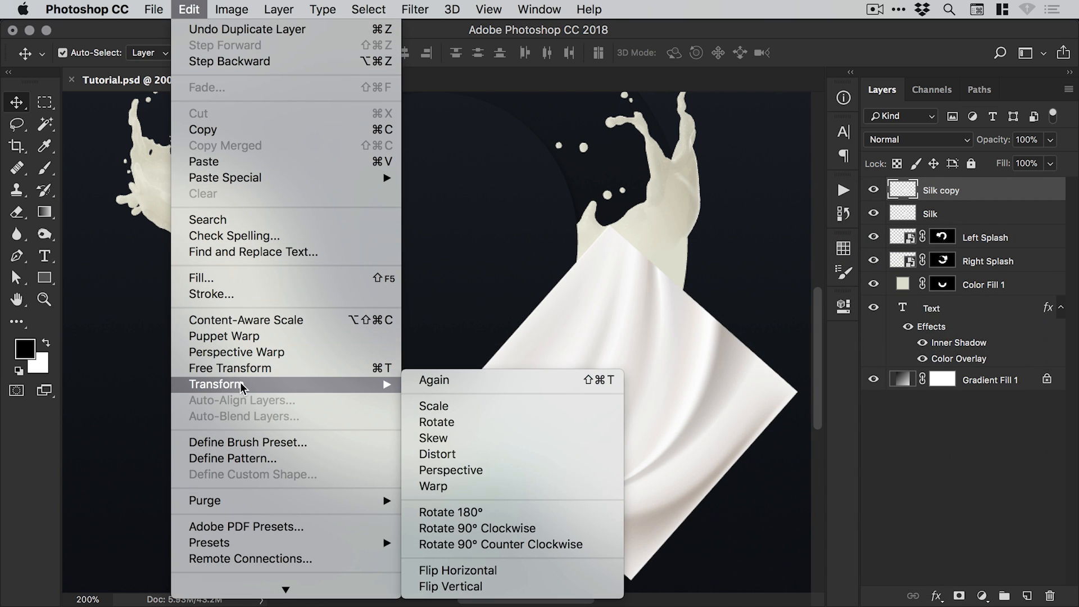
pyautogui.click(474, 568)
pyautogui.moveTo(518, 361); pyautogui.dragTo(275, 326)
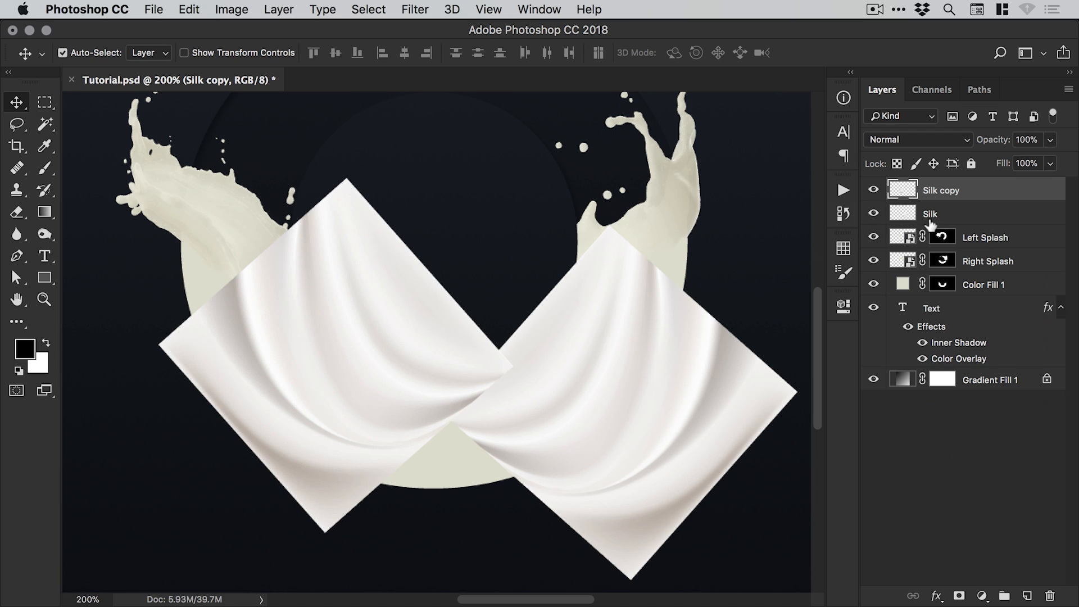
# Hide the Silk copy layer and open the Blending Options of the Silk layer.
pyautogui.click(874, 191)
pyautogui.click(935, 217)
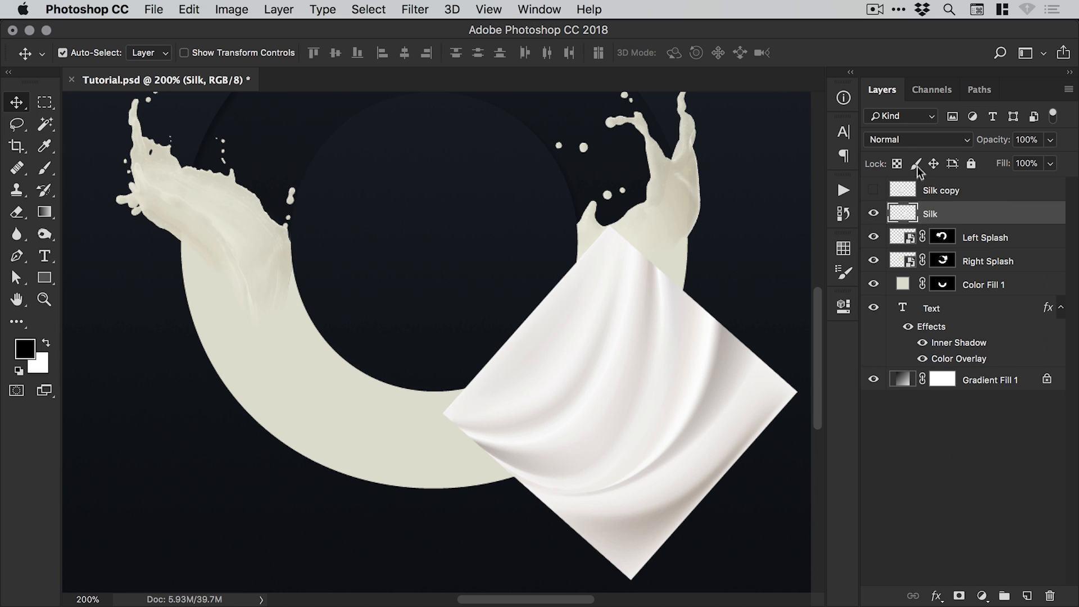
pyautogui.rightClick(939, 210)
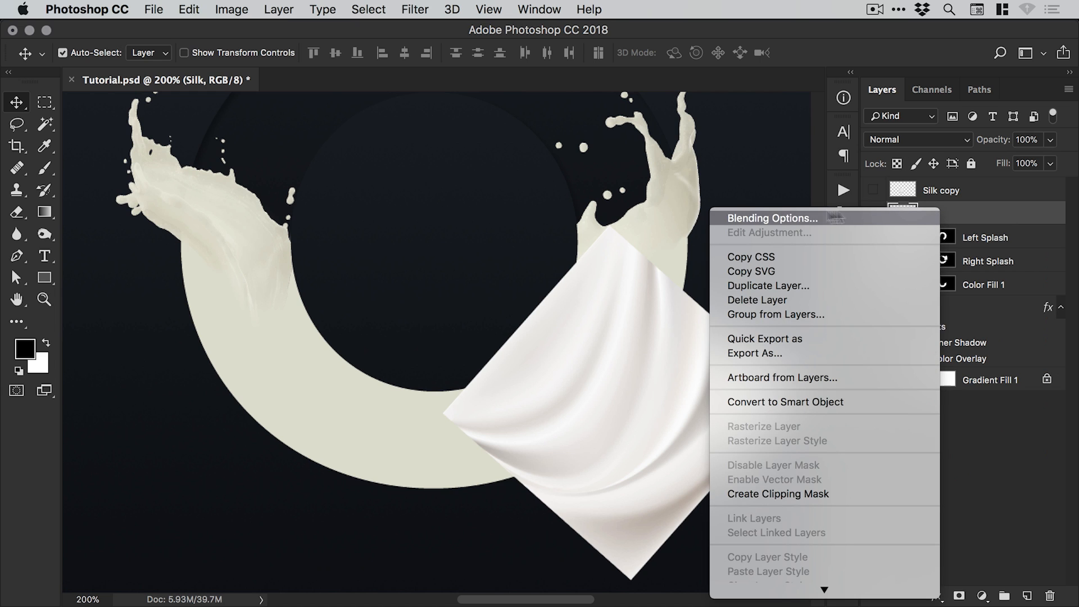
pyautogui.click(790, 218)
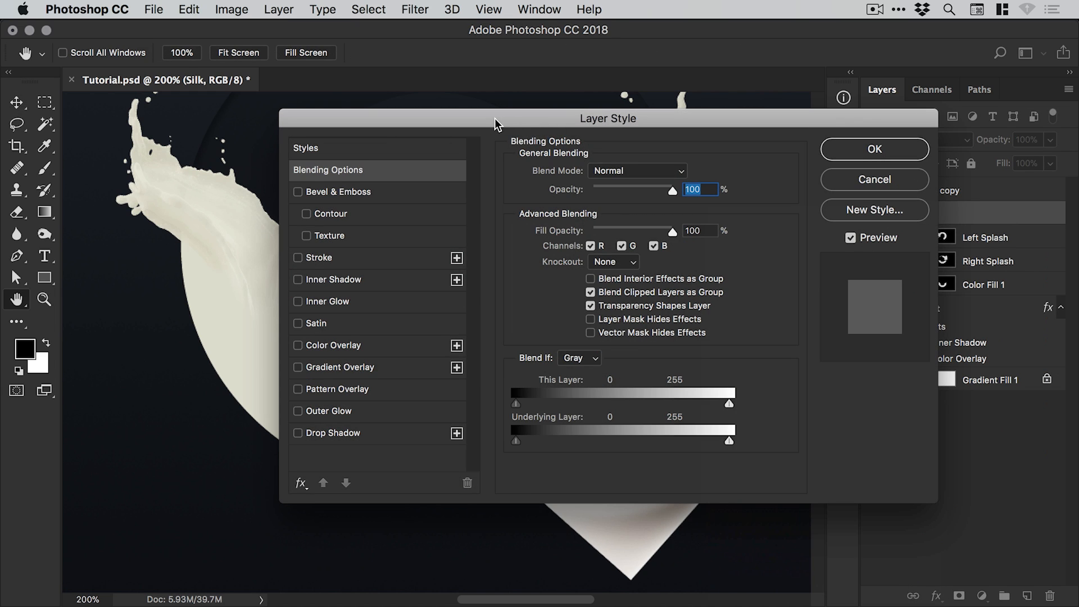
pyautogui.moveTo(495, 118); pyautogui.dragTo(861, 136)
pyautogui.moveTo(513, 230); pyautogui.dragTo(294, 201)
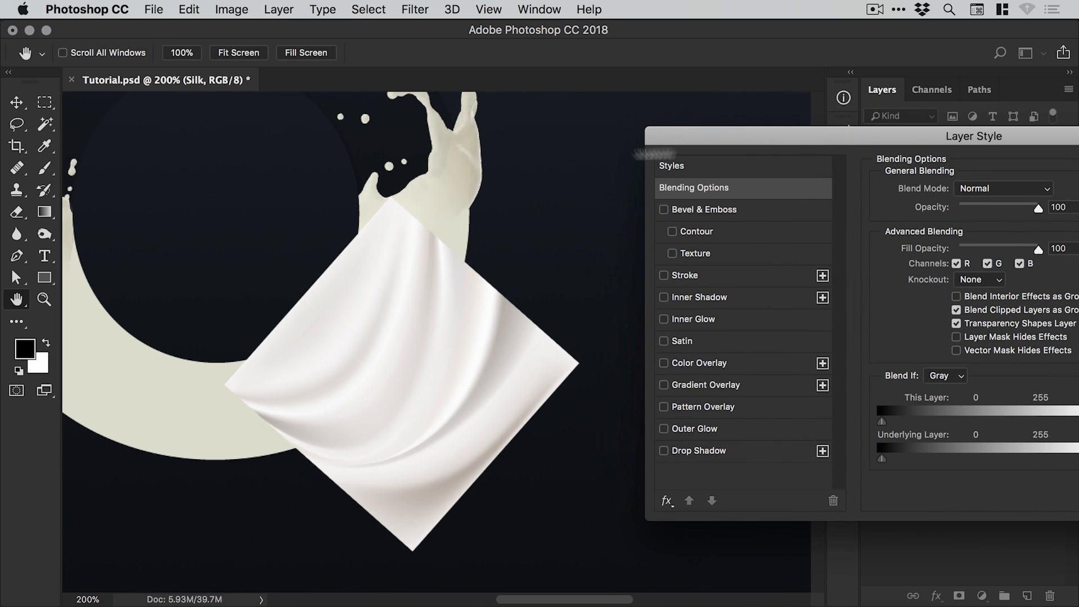
pyautogui.moveTo(826, 134); pyautogui.dragTo(725, 112)
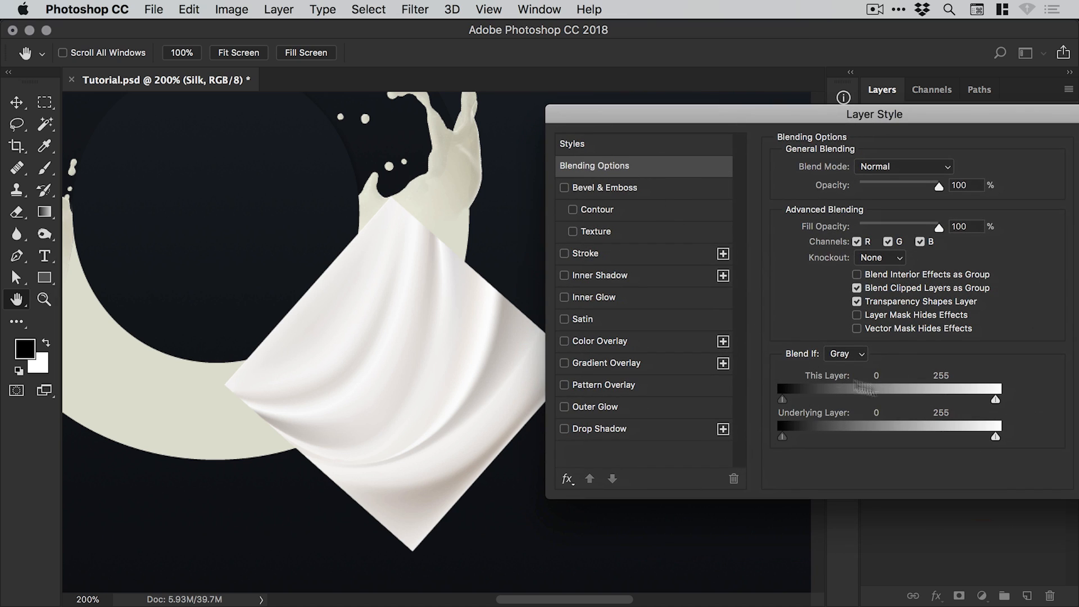
# Split the Silk layer's Underlying Layer Blend If sliders to 0/41 and 195/255, compare the preview, and apply the blending.
pyautogui.moveTo(994, 437)
pyautogui.mouseDown()
pyautogui.moveTo(940, 437)
pyautogui.moveTo(1006, 438)
pyautogui.mouseUp()
pyautogui.moveTo(992, 439); pyautogui.dragTo(982, 438)
pyautogui.moveTo(952, 438)
pyautogui.mouseDown()
pyautogui.moveTo(916, 439)
pyautogui.moveTo(952, 440)
pyautogui.mouseUp()
pyautogui.moveTo(785, 437); pyautogui.dragTo(819, 434)
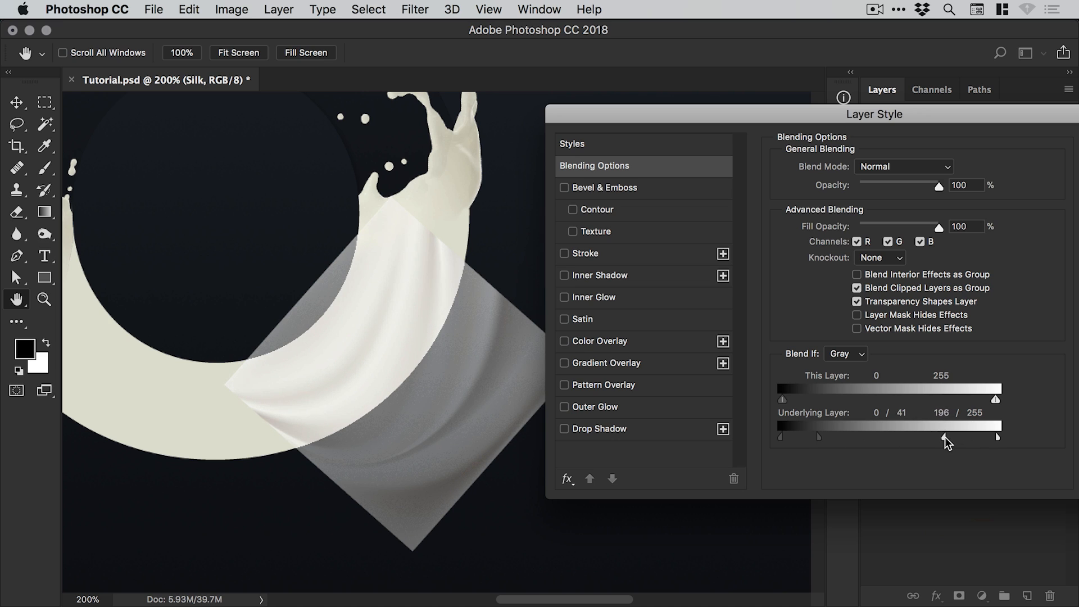
pyautogui.moveTo(945, 437); pyautogui.dragTo(943, 437)
pyautogui.moveTo(919, 118); pyautogui.dragTo(846, 147)
pyautogui.click(1044, 264)
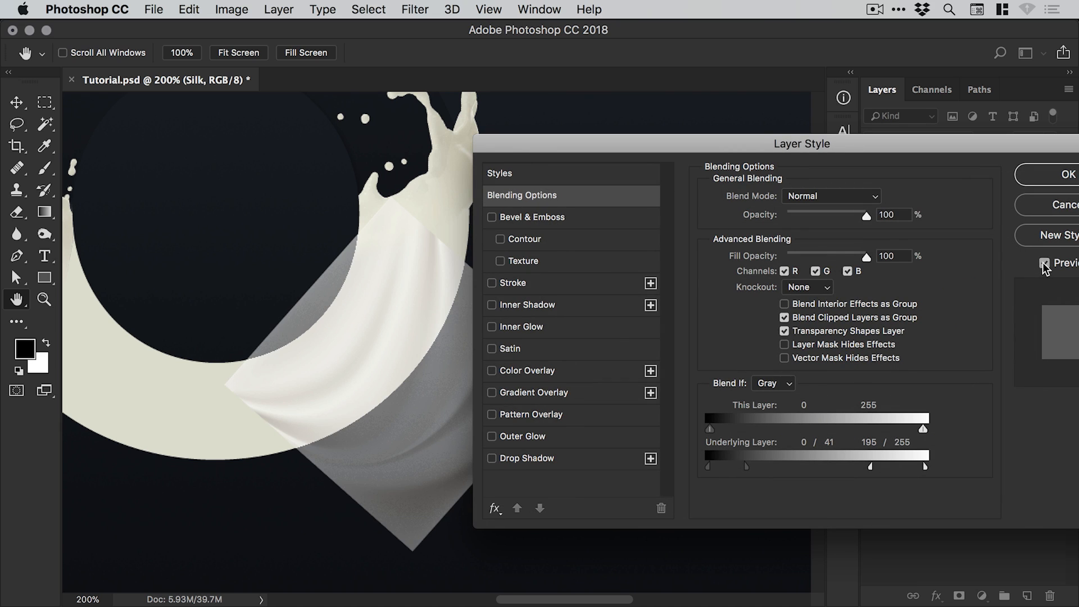
pyautogui.click(1043, 264)
pyautogui.click(1043, 264)
pyautogui.click(1044, 181)
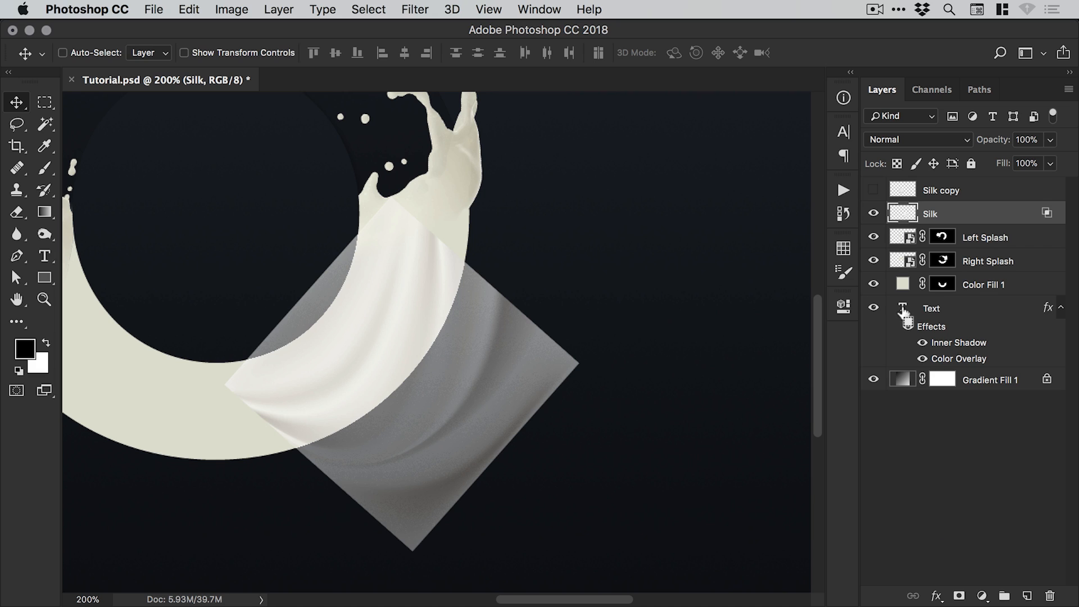
# Load the Text layer's letter O as a selection and use it as a layer mask on the Silk layer.
pyautogui.keyDown('super'); pyautogui.click(904, 313); pyautogui.keyUp('super')
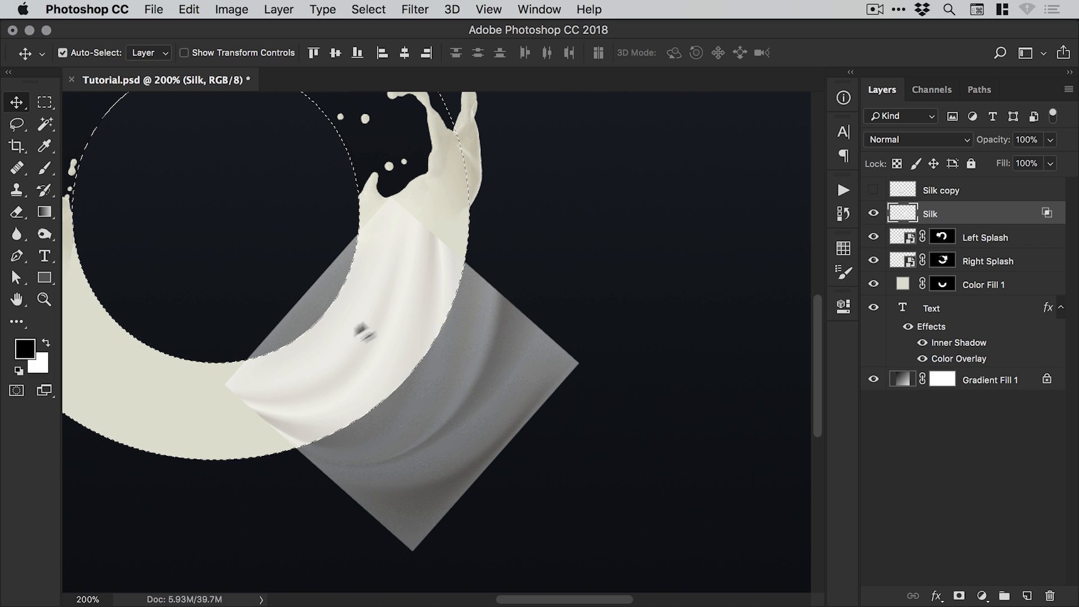
pyautogui.moveTo(395, 344); pyautogui.dragTo(484, 365)
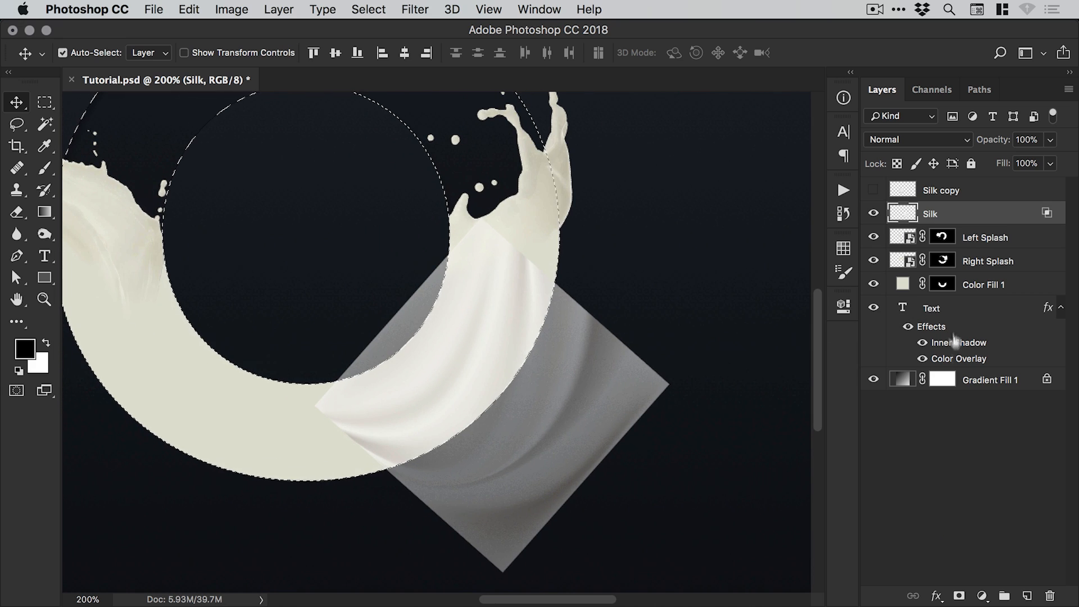
pyautogui.click(958, 597)
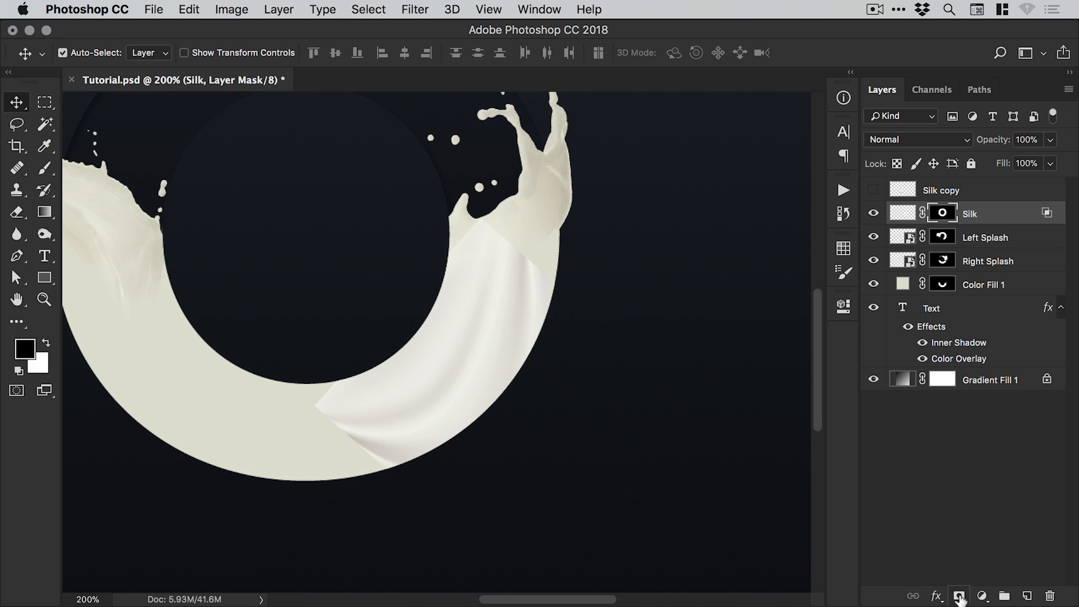
pyautogui.scroll(2, 469, 308)
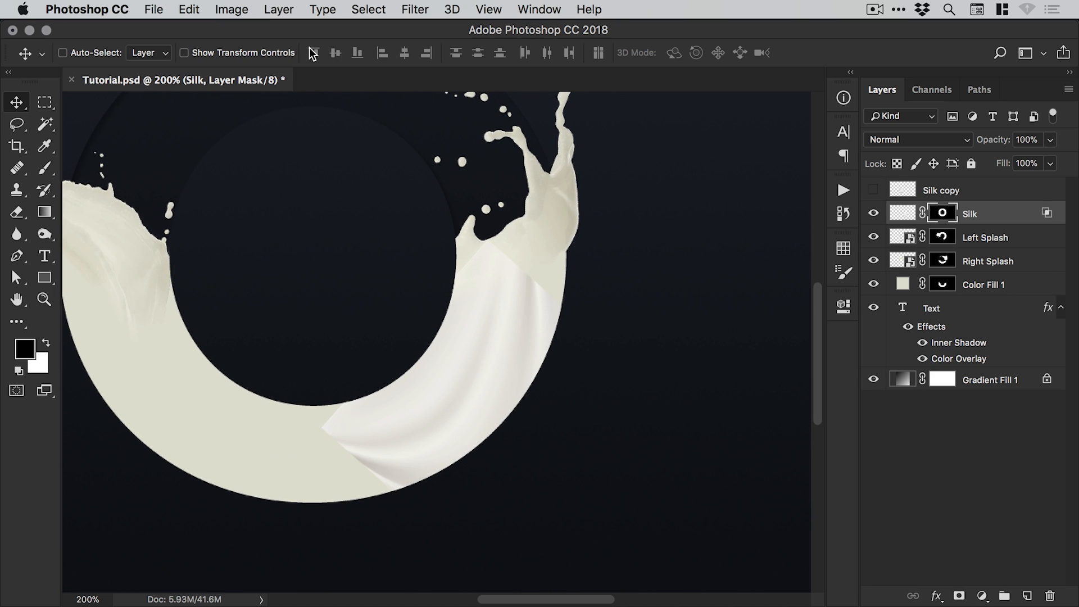
pyautogui.press('super+i')
pyautogui.press('super+i')
pyautogui.click(239, 9)
pyautogui.moveTo(238, 57)
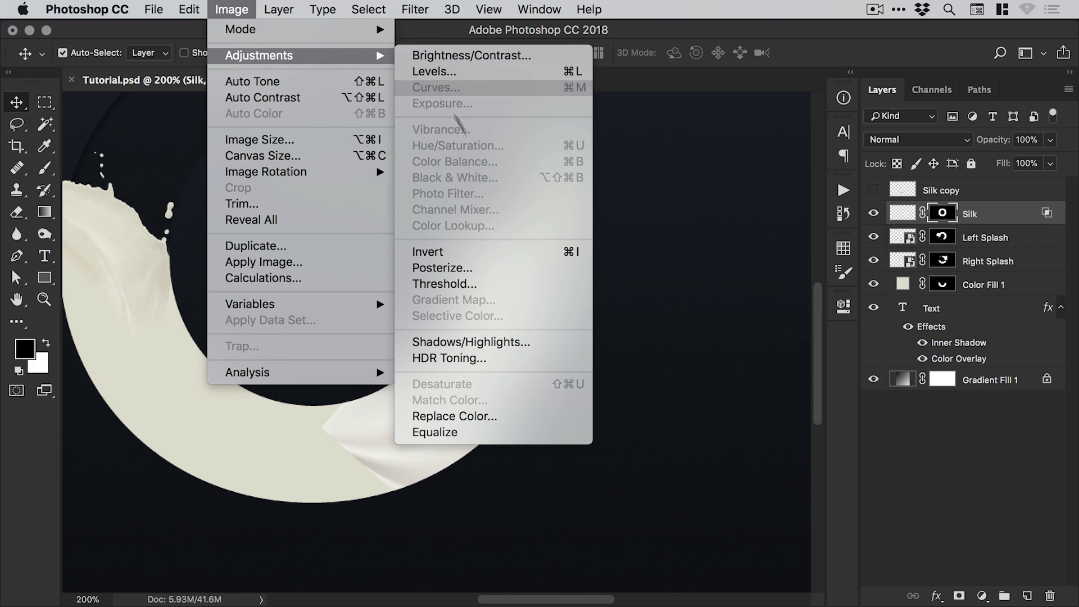
pyautogui.click(471, 255)
pyautogui.click(237, 5)
pyautogui.click(238, 6)
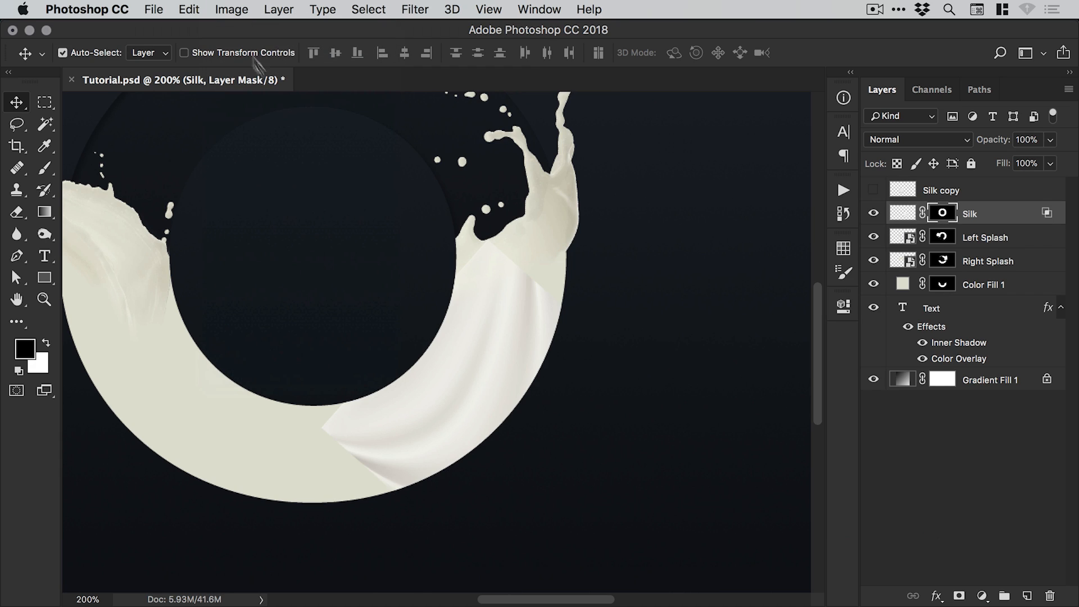
# Paint black on the Silk layer mask with a soft brush, 80 to 125 px, to fade the silk's lower left edge into the cream.
pyautogui.moveTo(433, 328); pyautogui.dragTo(465, 322)
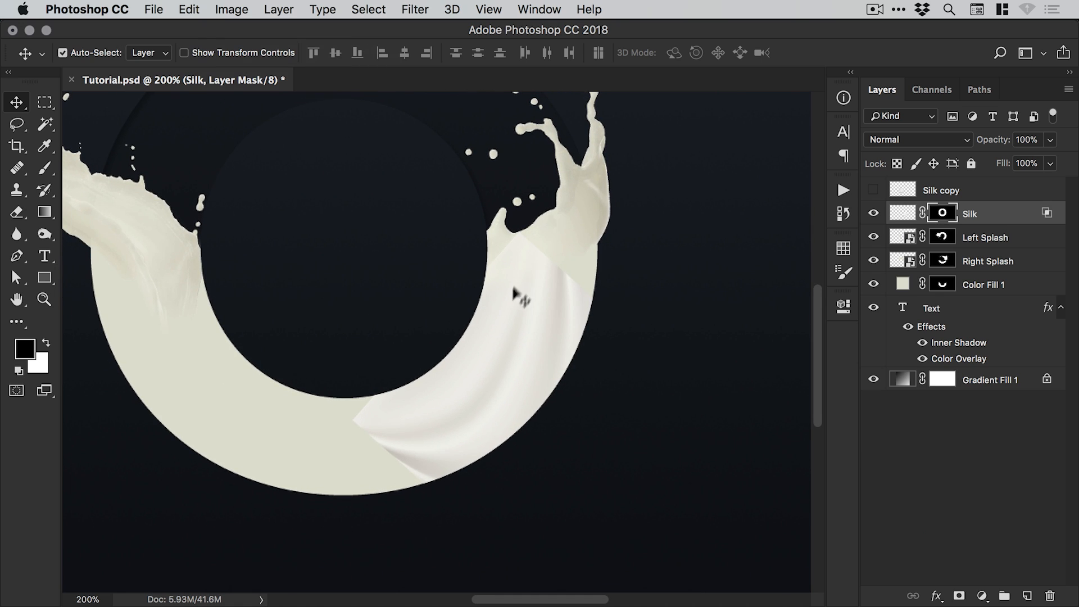
pyautogui.press('z')
pyautogui.click(538, 258)
pyautogui.scroll(-5, 489, 325)
pyautogui.hscroll(-2, 489, 325)
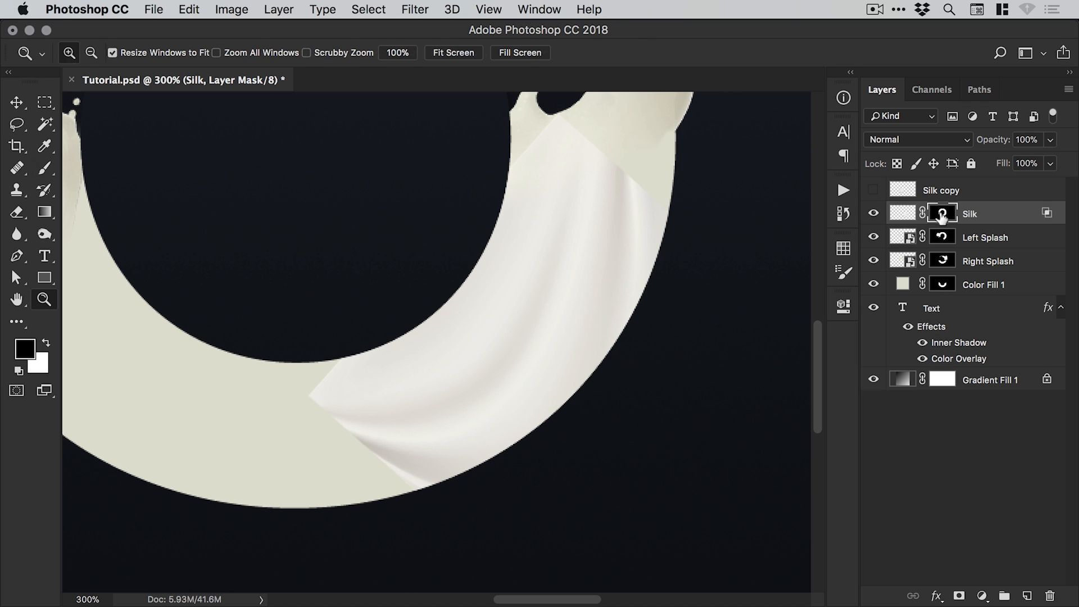
pyautogui.press('b')
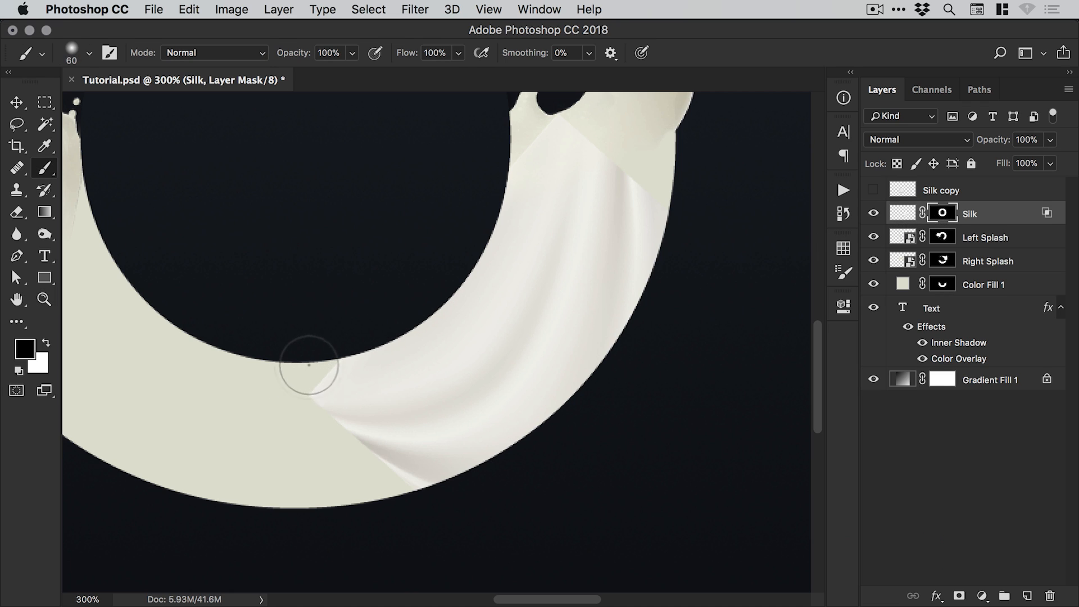
pyautogui.press(']')
pyautogui.press(']')
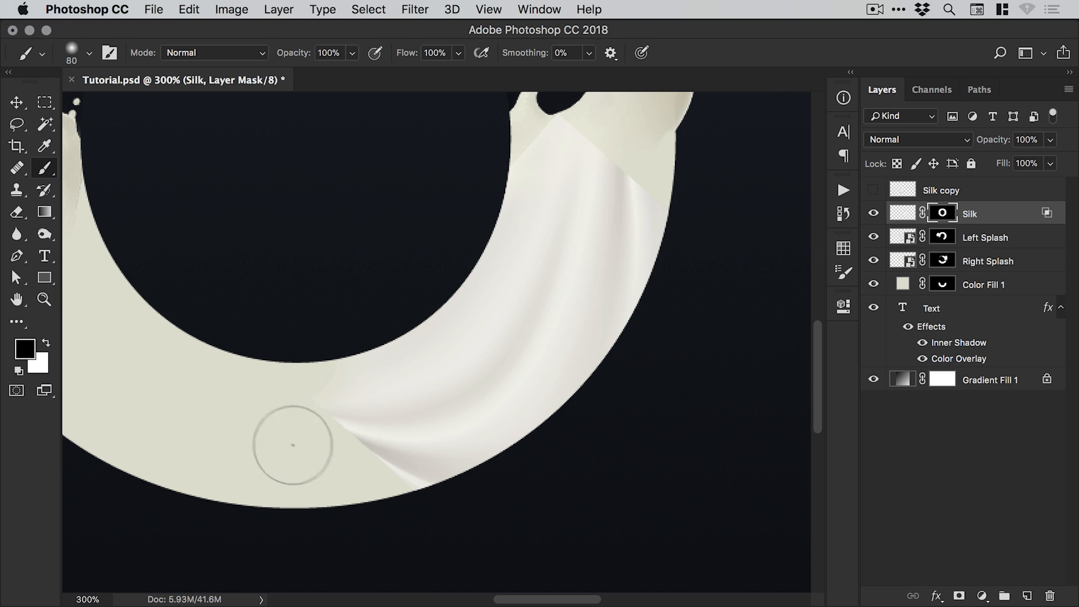
pyautogui.moveTo(293, 445)
pyautogui.mouseDown()
pyautogui.moveTo(333, 482)
pyautogui.moveTo(233, 423)
pyautogui.mouseUp()
pyautogui.press(']')
pyautogui.press(']')
pyautogui.press(']')
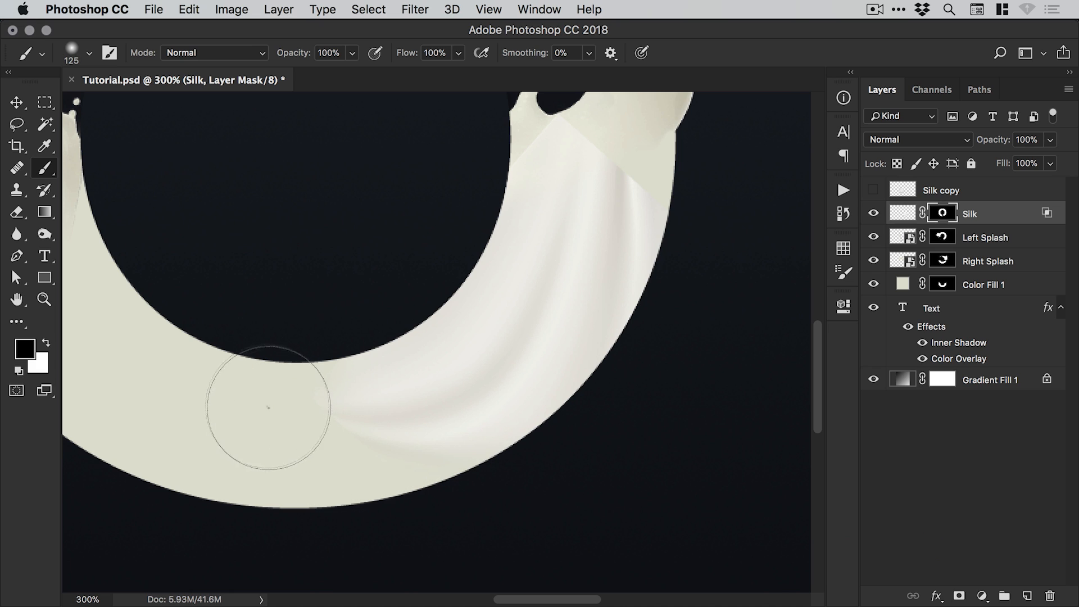
# Paint black on the Silk layer mask with a soft brush up to 150 px to fade the silk's upper edge below the right splash.
pyautogui.moveTo(616, 270); pyautogui.dragTo(498, 387)
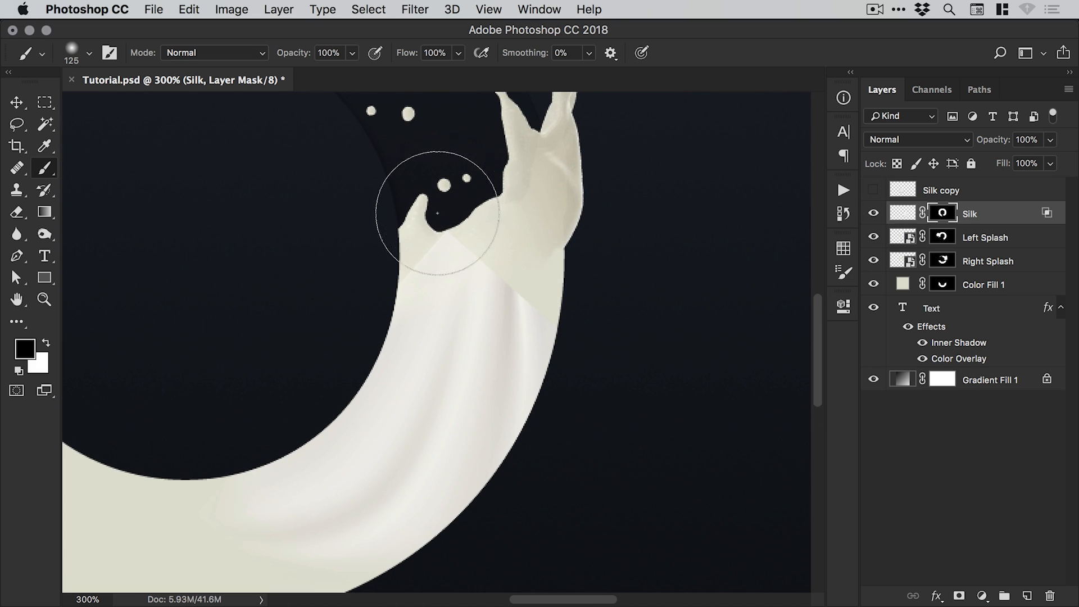
pyautogui.press(']')
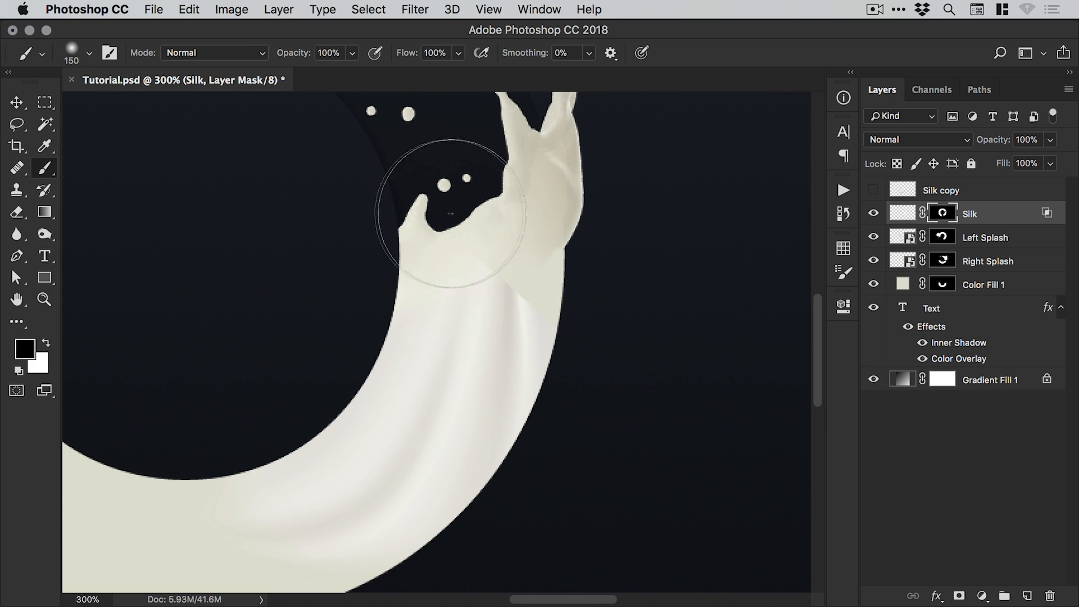
# Make the hidden Silk copy layer visible and select it.
pyautogui.press('super+minus')
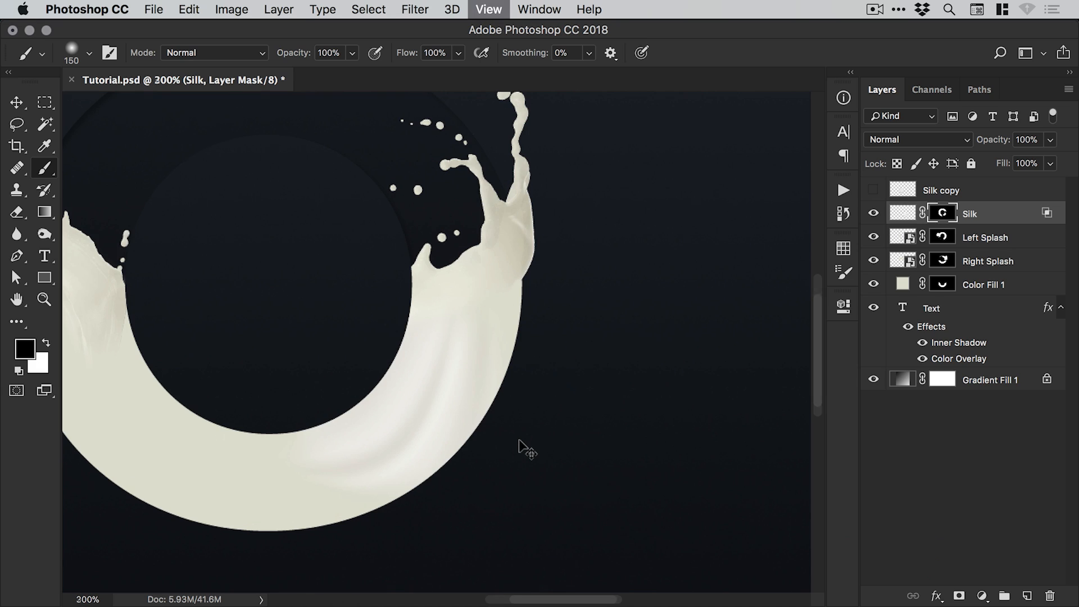
pyautogui.press('v')
pyautogui.scroll(-4, 518, 446)
pyautogui.hscroll(-5, 518, 446)
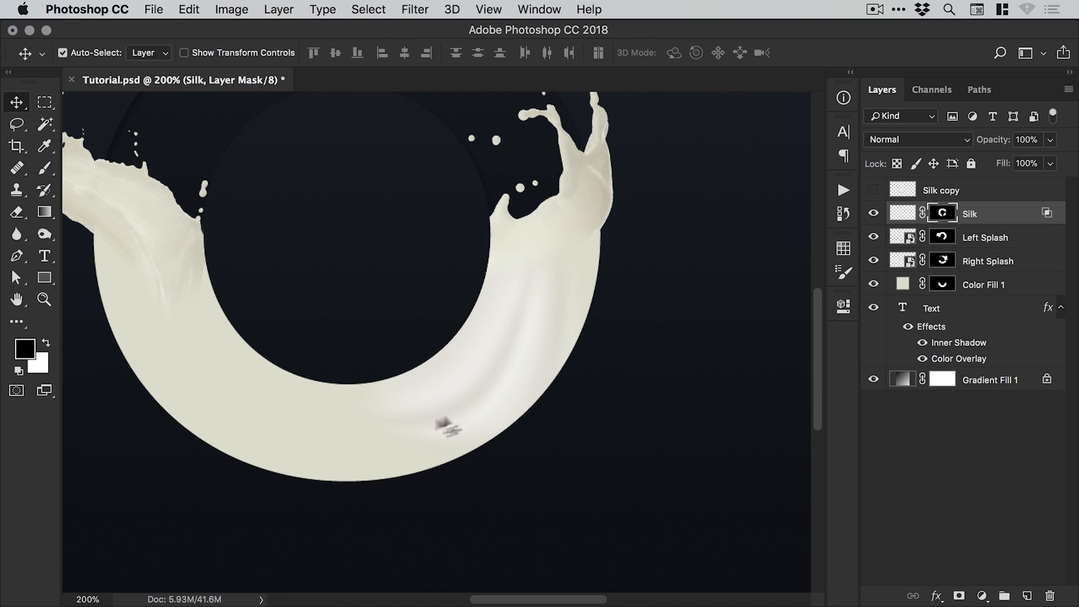
pyautogui.moveTo(332, 374); pyautogui.dragTo(398, 375)
pyautogui.click(873, 189)
pyautogui.click(942, 192)
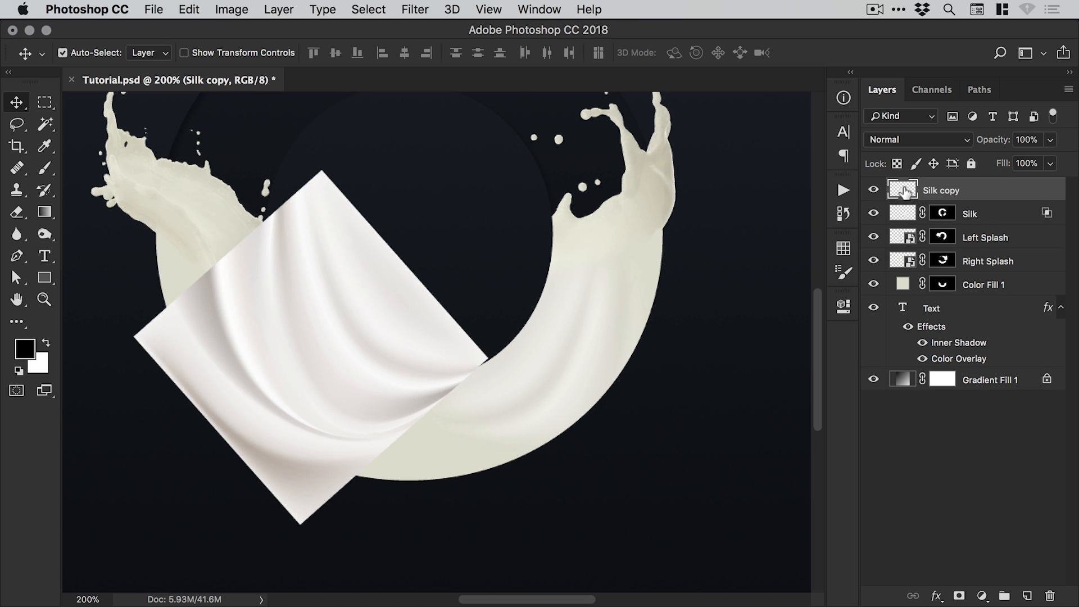
# Copy the Silk layer's style with its Blend If settings and paste it onto the Silk copy layer.
pyautogui.rightClick(977, 212)
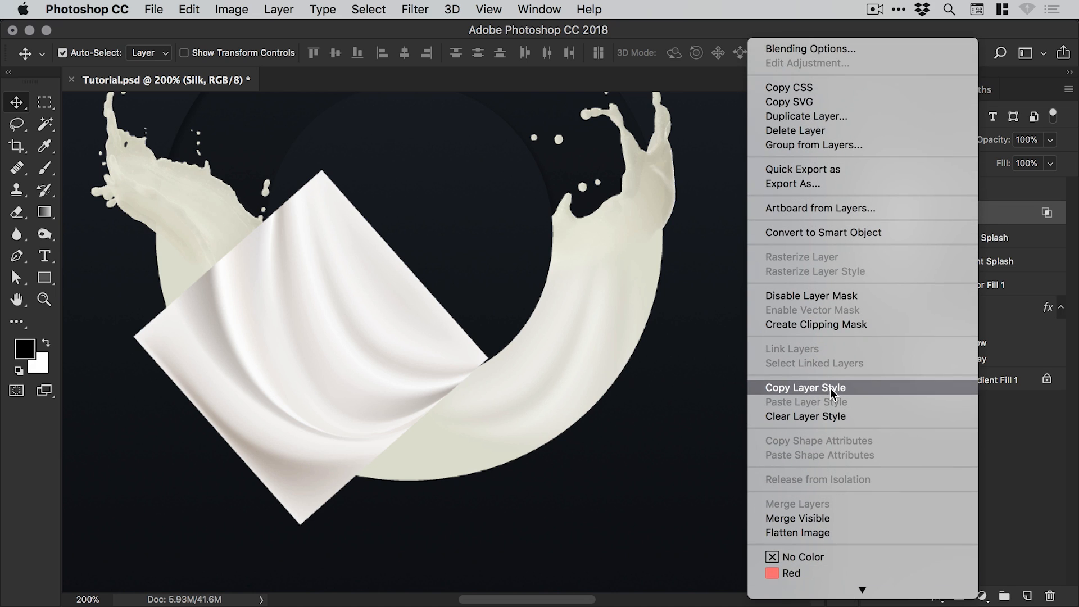
pyautogui.click(831, 392)
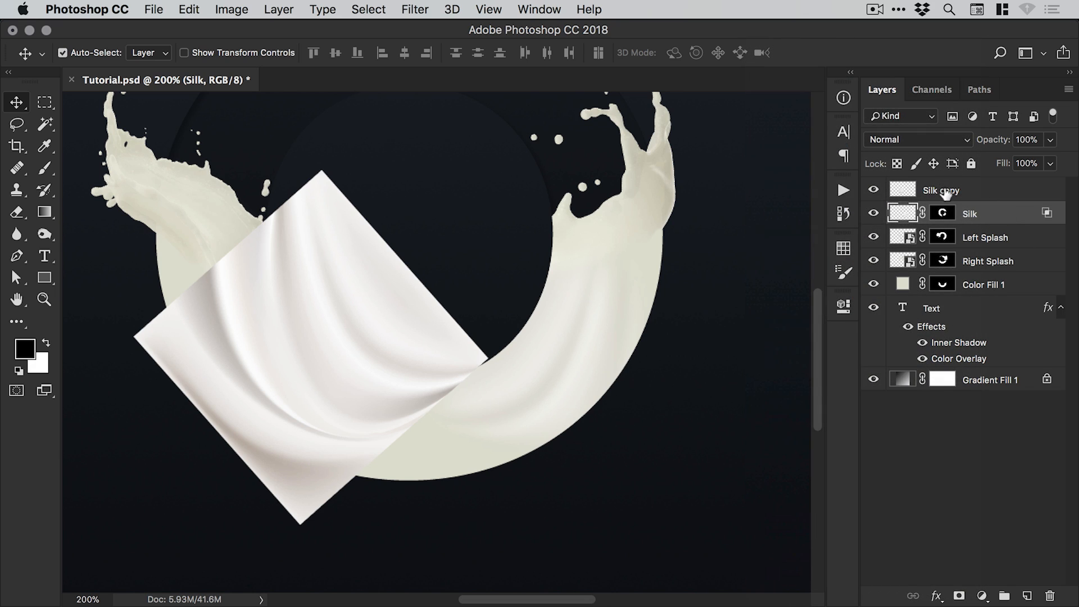
pyautogui.doubleClick(1046, 218)
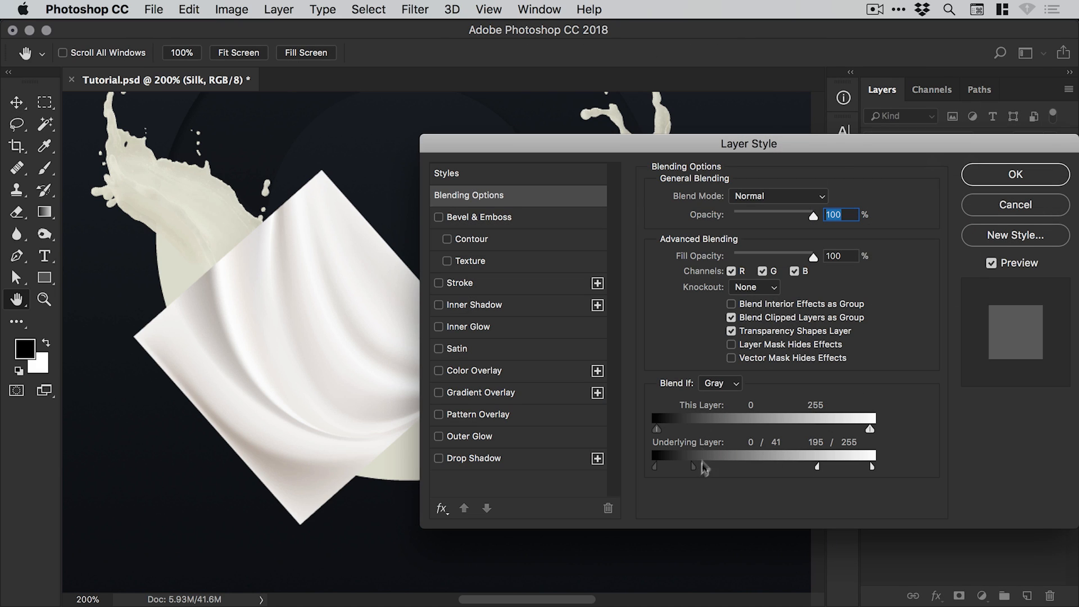
pyautogui.click(990, 208)
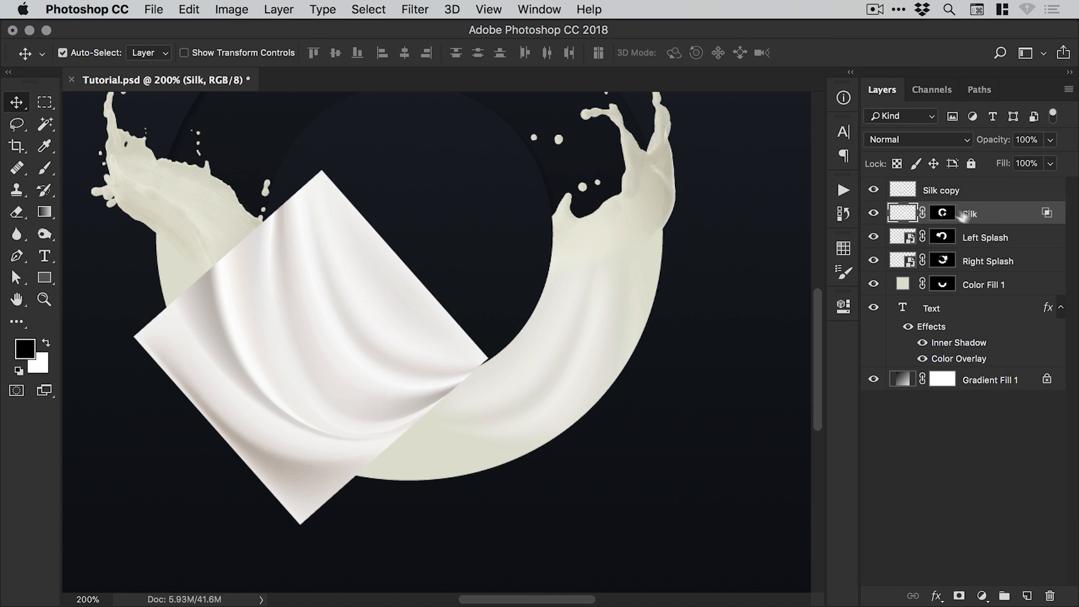
pyautogui.click(949, 192)
pyautogui.rightClick(950, 192)
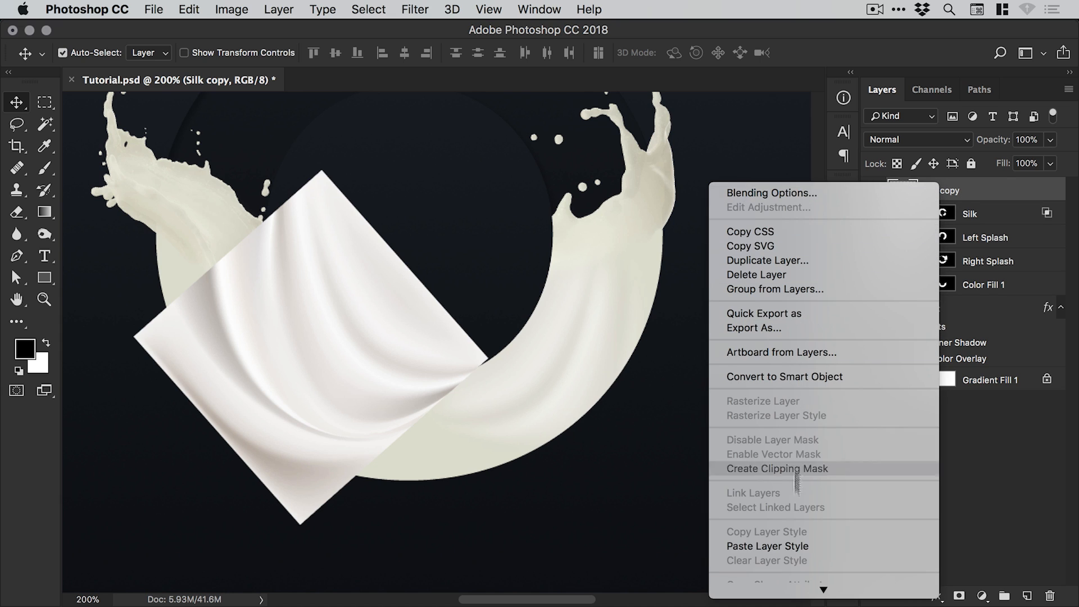
pyautogui.moveTo(784, 598)
pyautogui.click(774, 462)
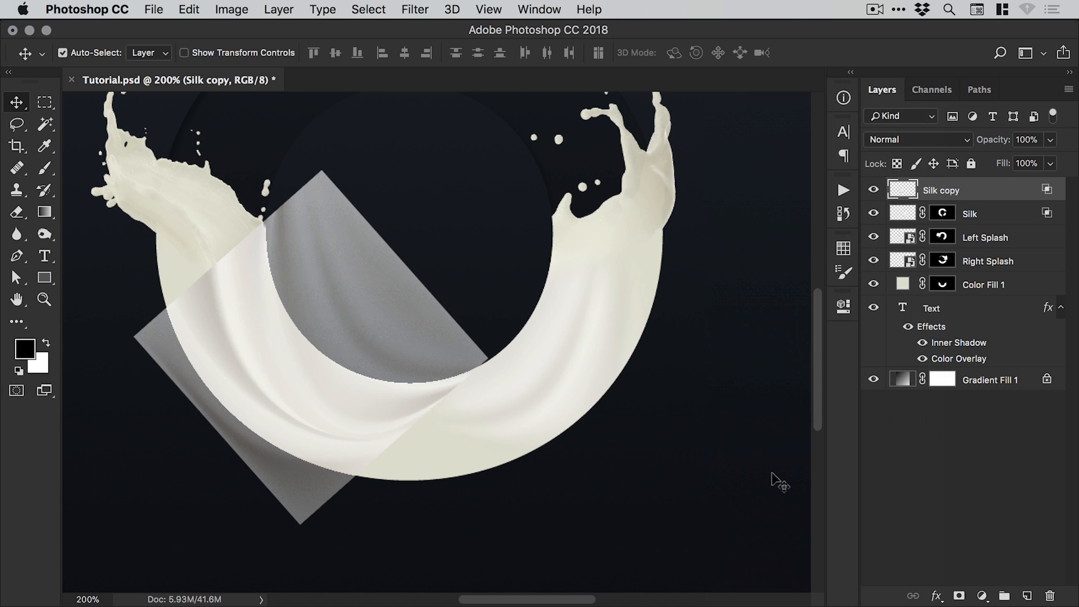
# Load the Text layer's outline as a selection and add it as a layer mask to Silk copy.
pyautogui.moveTo(242, 354); pyautogui.dragTo(307, 326)
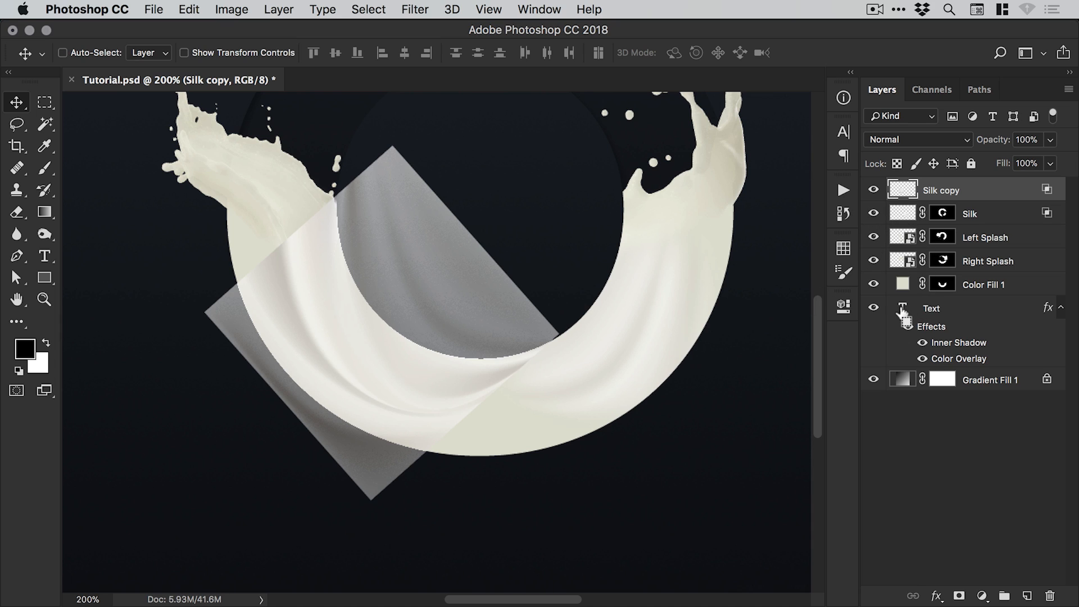
pyautogui.keyDown('super'); pyautogui.click(903, 310); pyautogui.keyUp('super')
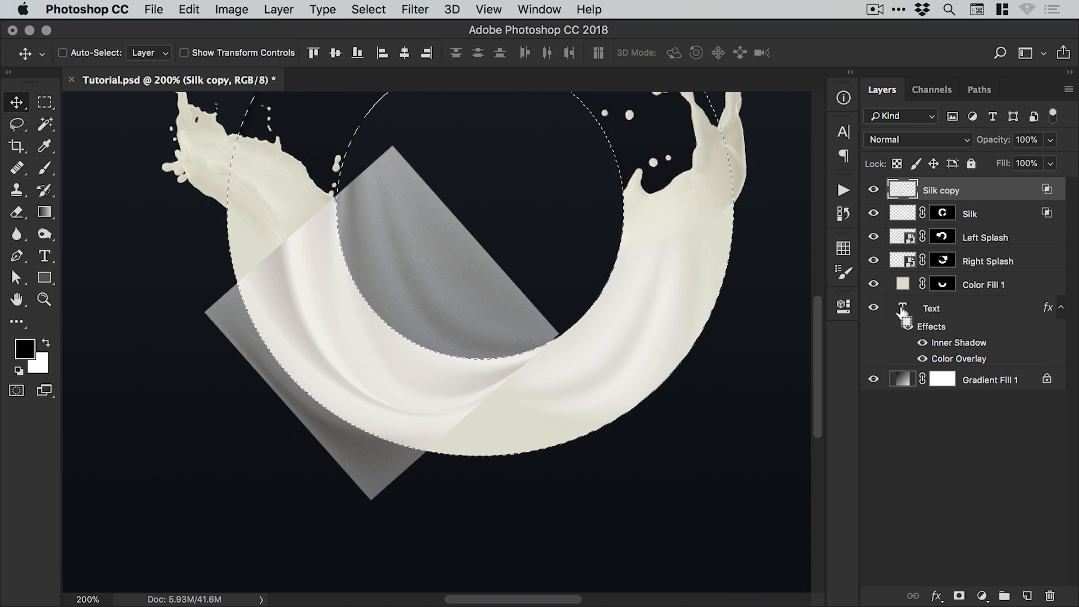
pyautogui.click(959, 596)
# Paint black on the Silk copy mask with the 150 px soft brush to fade the silk's edges near the left splash and the ring's bottom.
pyautogui.hscroll(-5, 365, 278)
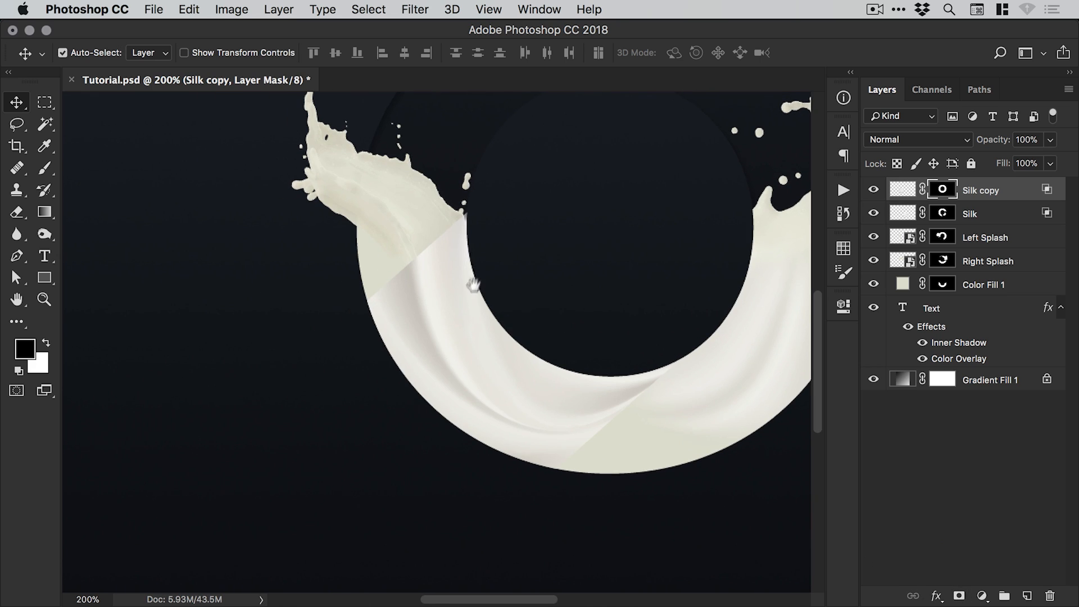
pyautogui.press('b')
pyautogui.moveTo(437, 248)
pyautogui.mouseDown()
pyautogui.moveTo(440, 215)
pyautogui.moveTo(487, 212)
pyautogui.moveTo(457, 188)
pyautogui.mouseUp()
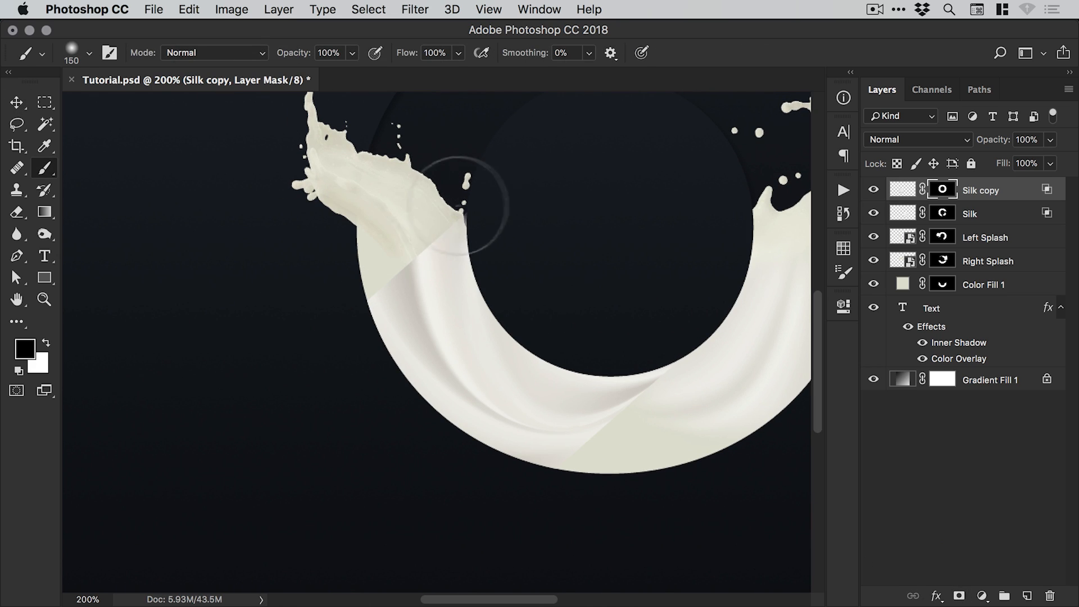
pyautogui.moveTo(664, 368); pyautogui.dragTo(616, 475)
pyautogui.hscroll(5, 618, 326)
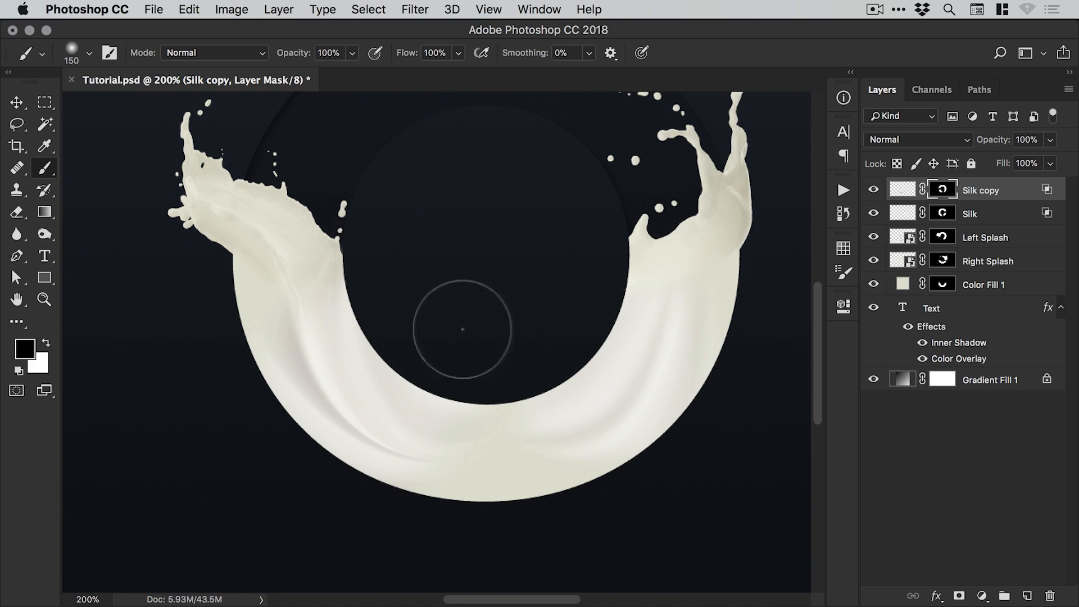
pyautogui.press('v')
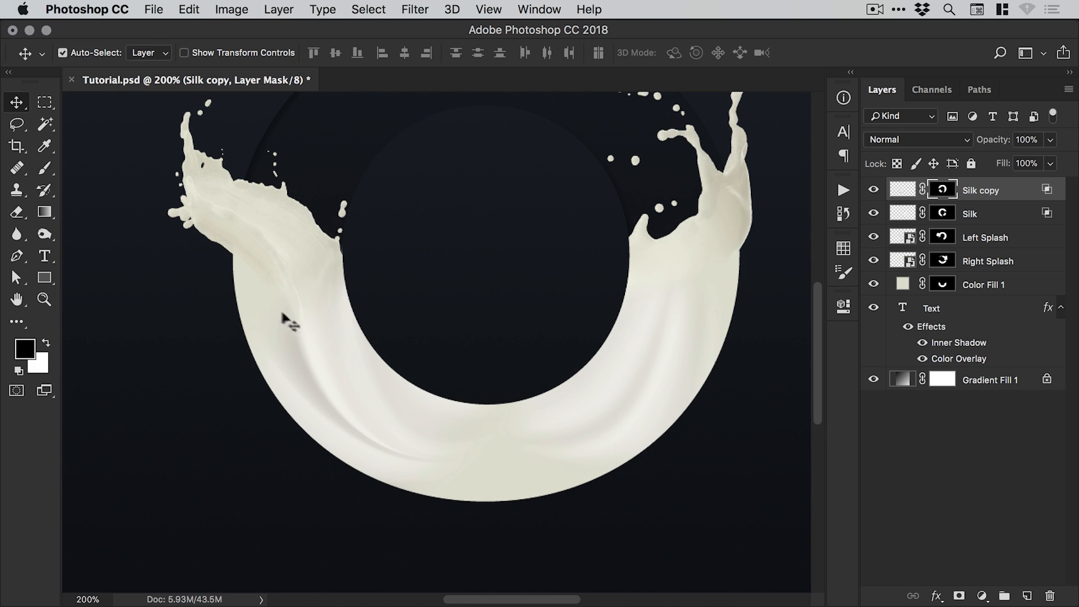
pyautogui.press('z')
pyautogui.click(310, 322)
pyautogui.press('v')
pyautogui.hotkey('ctrl', 't')
pyautogui.moveTo(331, 359); pyautogui.dragTo(361, 361)
pyautogui.press('Return')
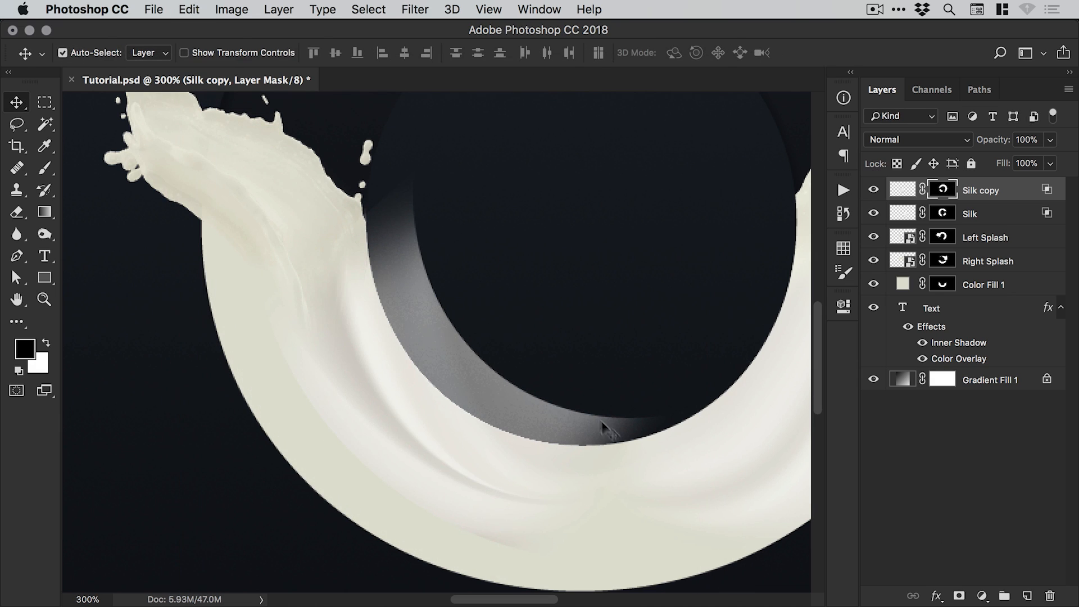
pyautogui.hotkey('ctrl', 'z')
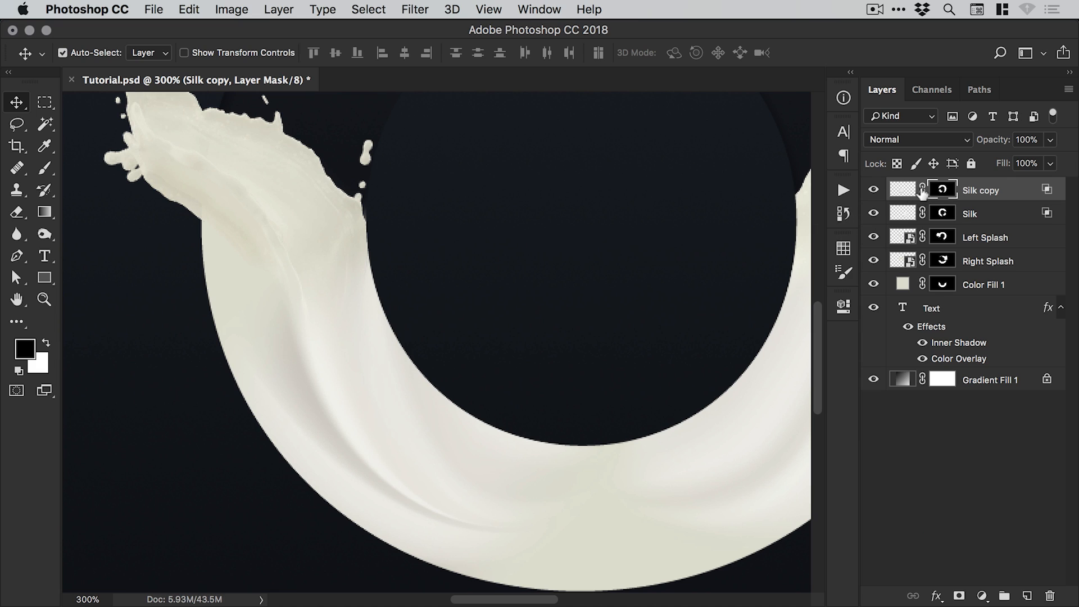
# Unlink Silk copy from its mask, shift the silk texture slightly upward inside the ring, and relink the mask.
pyautogui.click(902, 191)
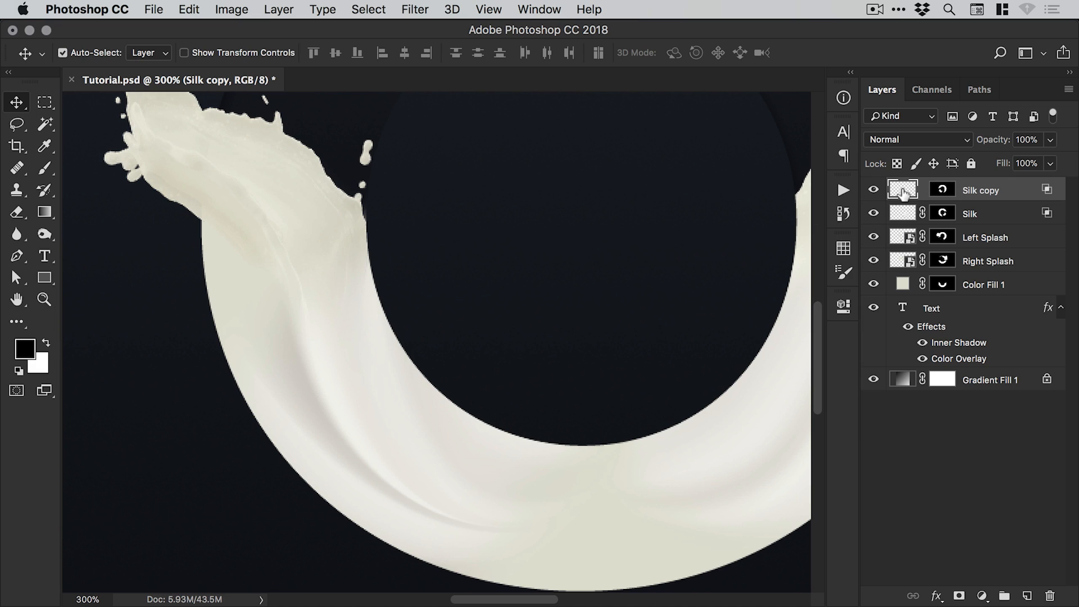
pyautogui.click(942, 193)
pyautogui.click(982, 213)
pyautogui.click(1000, 193)
pyautogui.moveTo(325, 396); pyautogui.dragTo(315, 367)
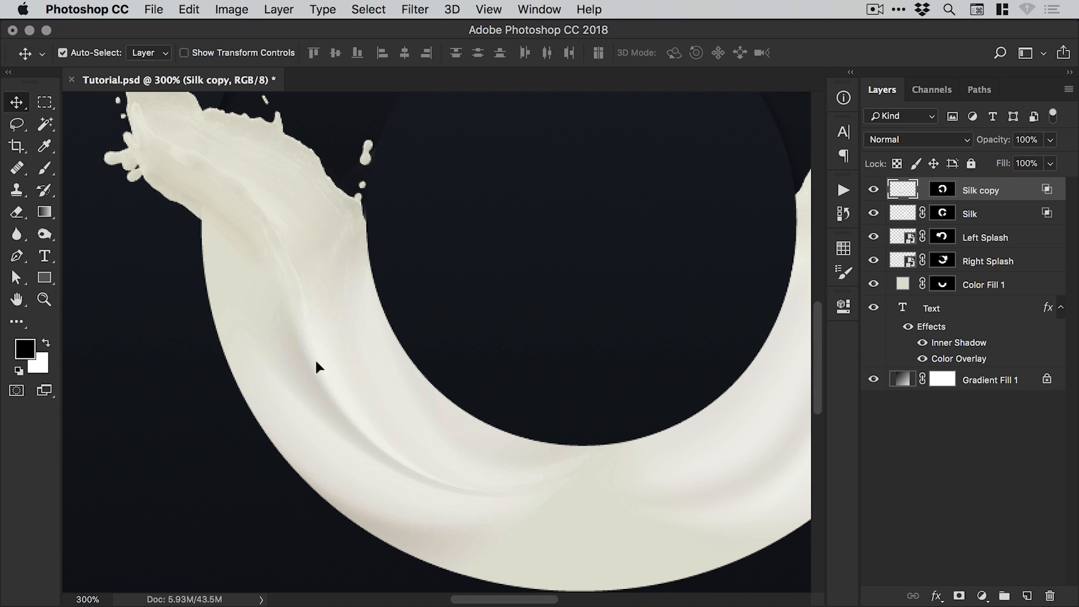
pyautogui.press('super+minus')
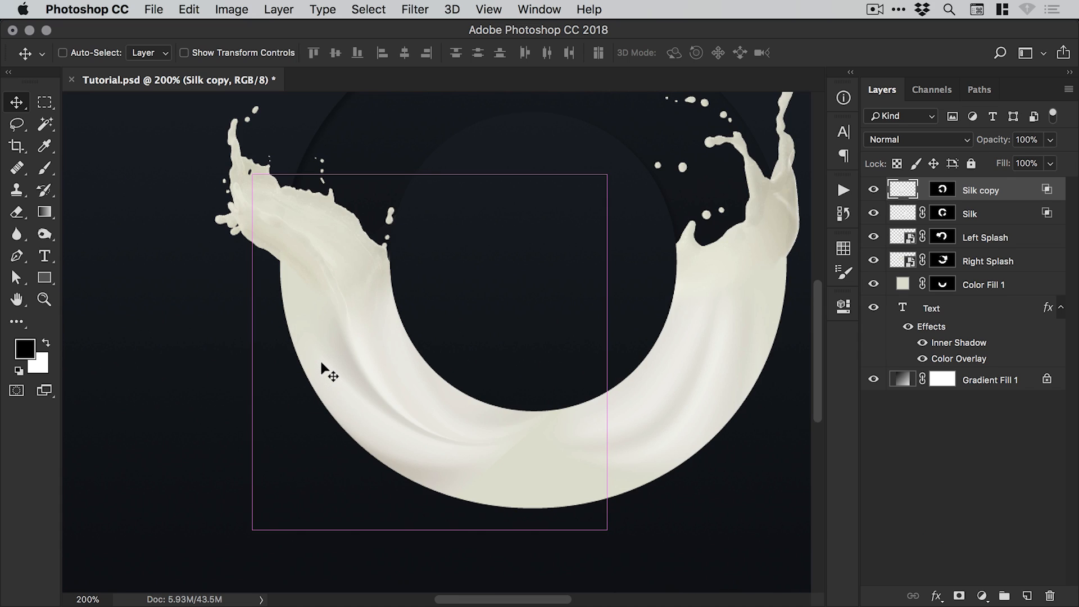
pyautogui.press('super+minus')
pyautogui.click(501, 338)
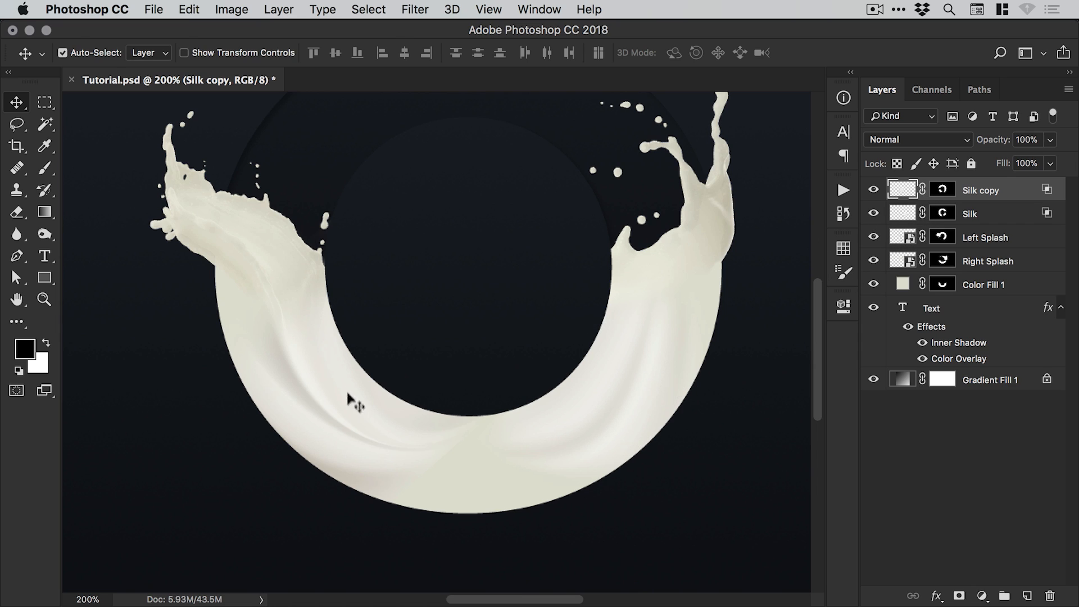
# Apply a Hue/Saturation adjustment to the Silk layer's image with Saturation +36 and Lightness -7.
pyautogui.click(332, 381)
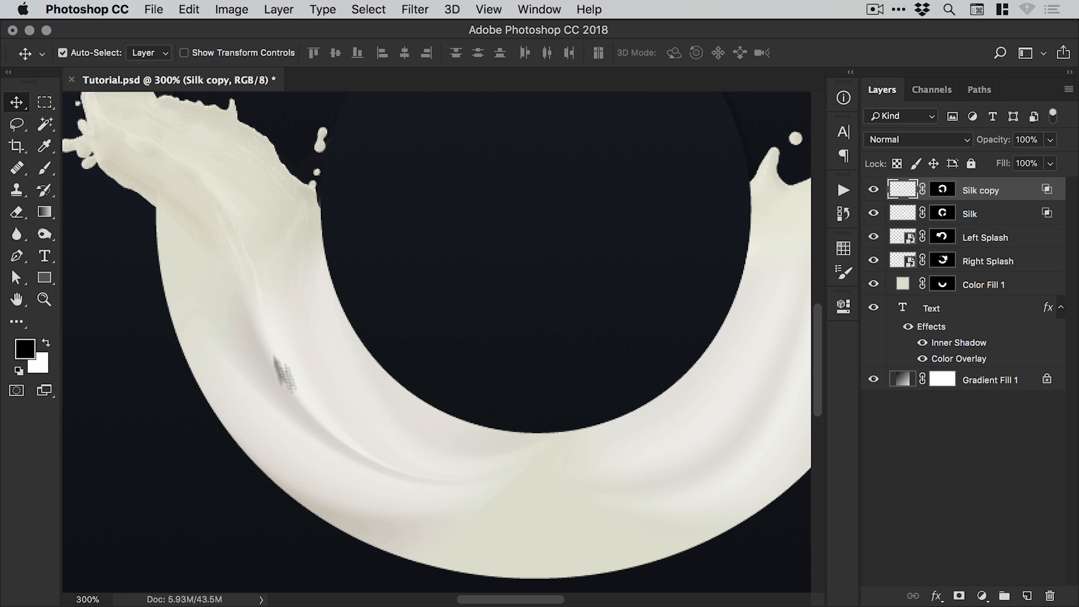
pyautogui.hscroll(5, 477, 436)
pyautogui.scroll(-2, 477, 436)
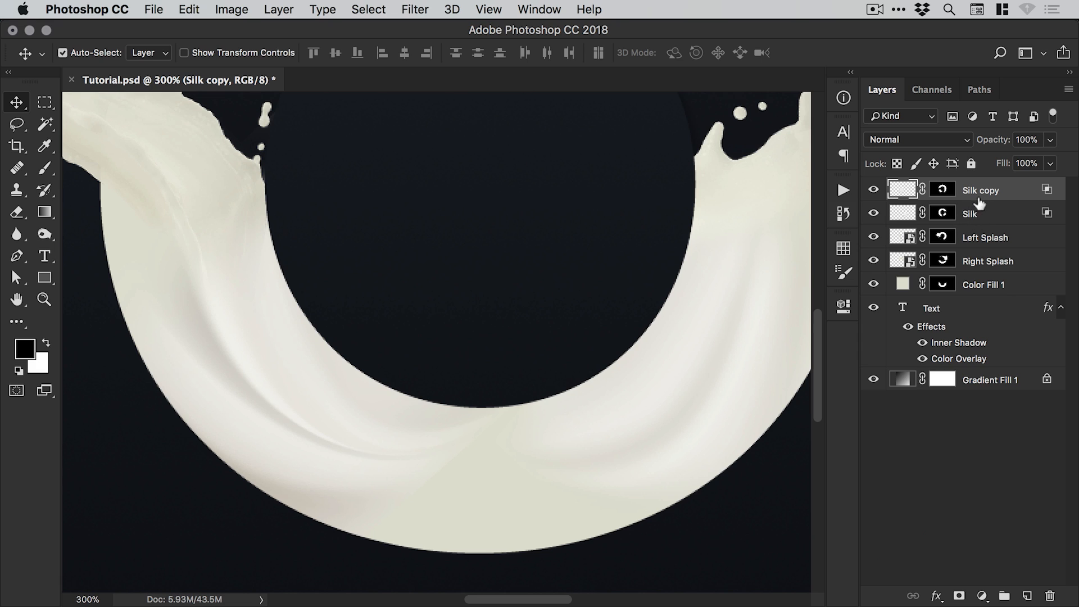
pyautogui.click(978, 218)
pyautogui.moveTo(665, 285); pyautogui.dragTo(599, 272)
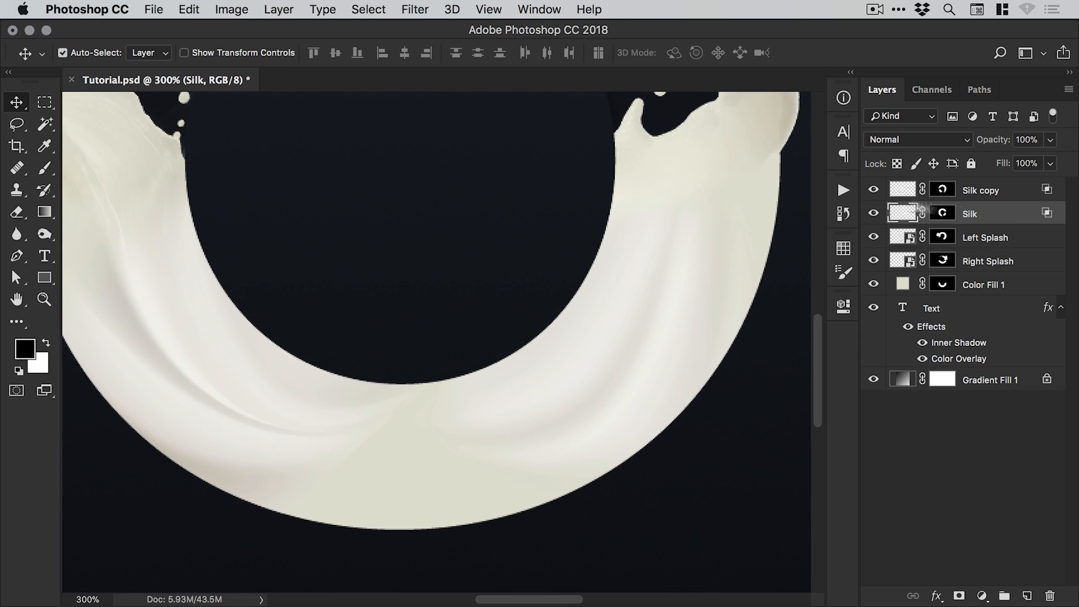
pyautogui.click(229, 8)
pyautogui.moveTo(227, 58)
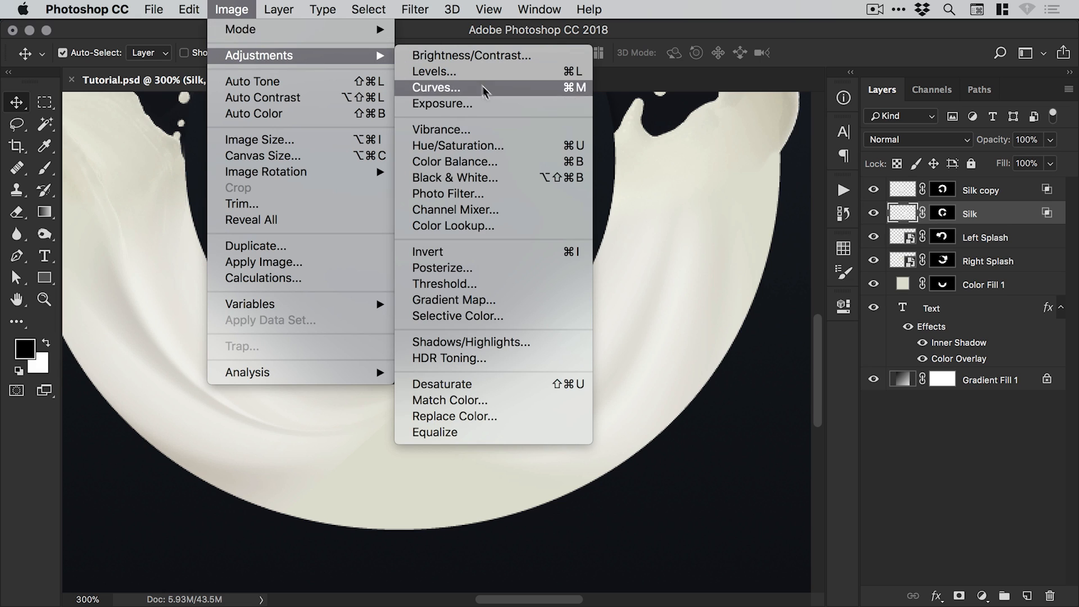
pyautogui.click(477, 147)
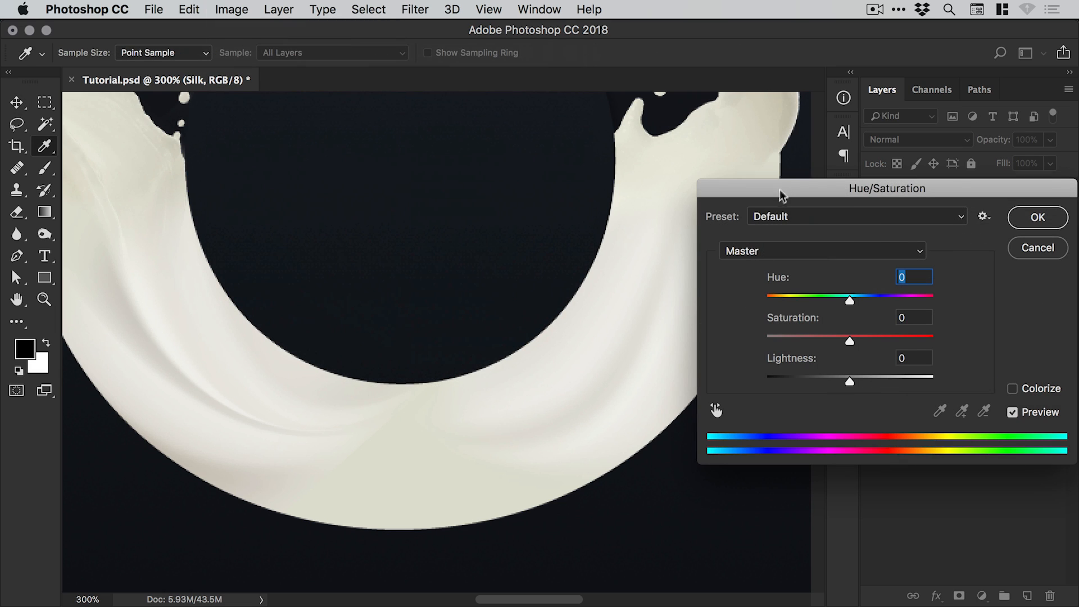
pyautogui.moveTo(781, 191); pyautogui.dragTo(313, 99)
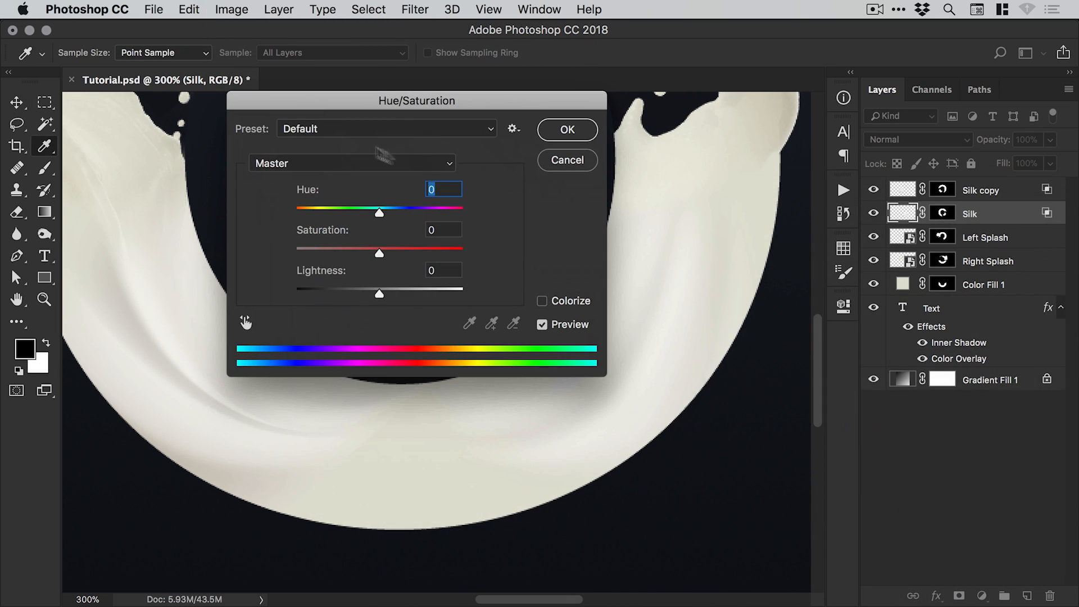
pyautogui.moveTo(410, 96); pyautogui.dragTo(368, 67)
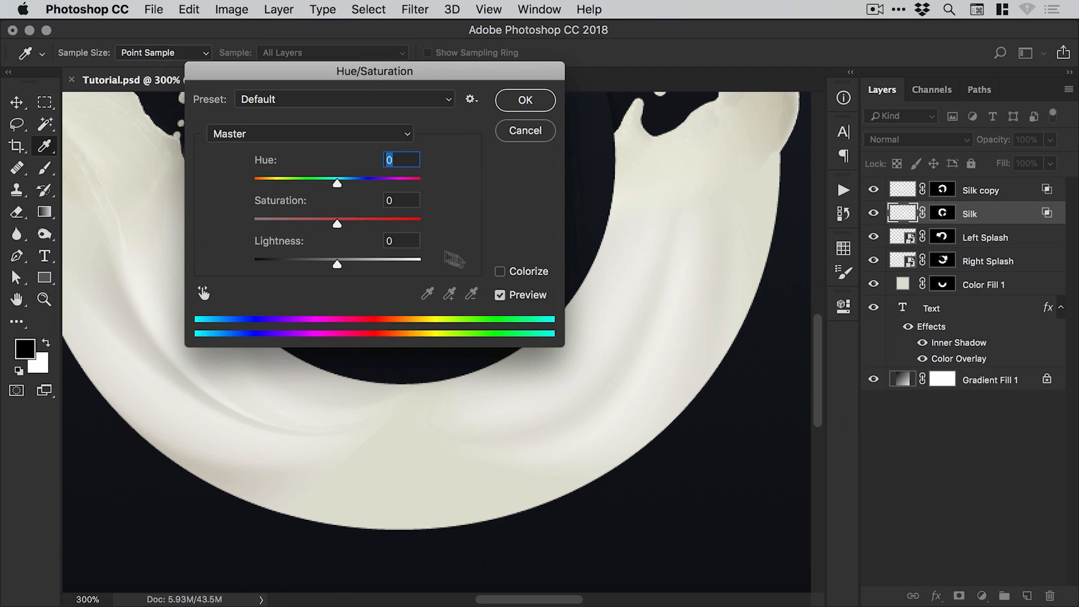
pyautogui.moveTo(354, 222); pyautogui.dragTo(369, 222)
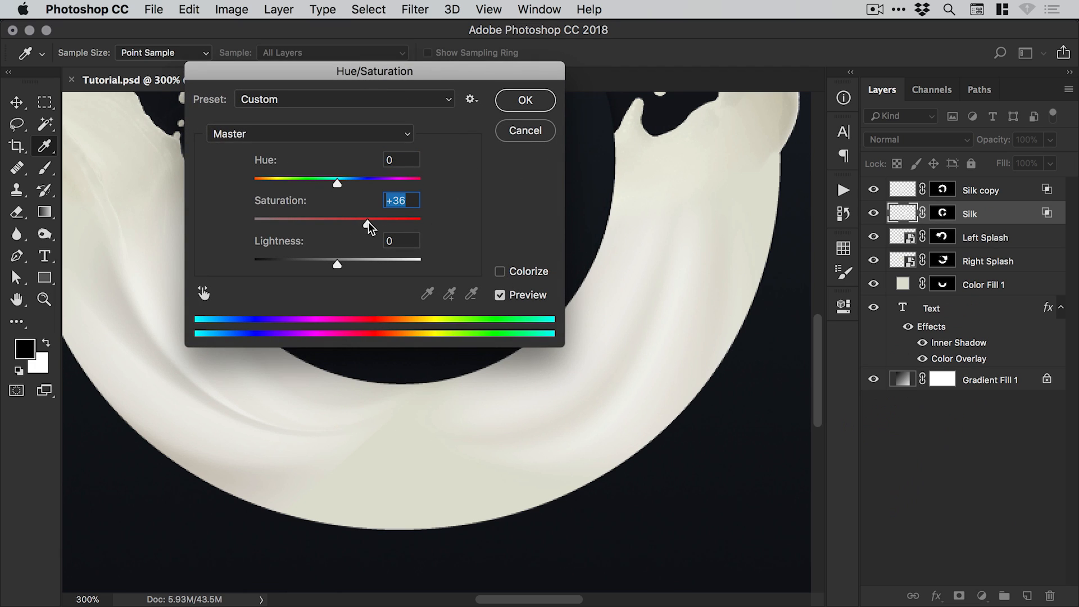
pyautogui.click(318, 264)
pyautogui.moveTo(320, 264); pyautogui.dragTo(332, 265)
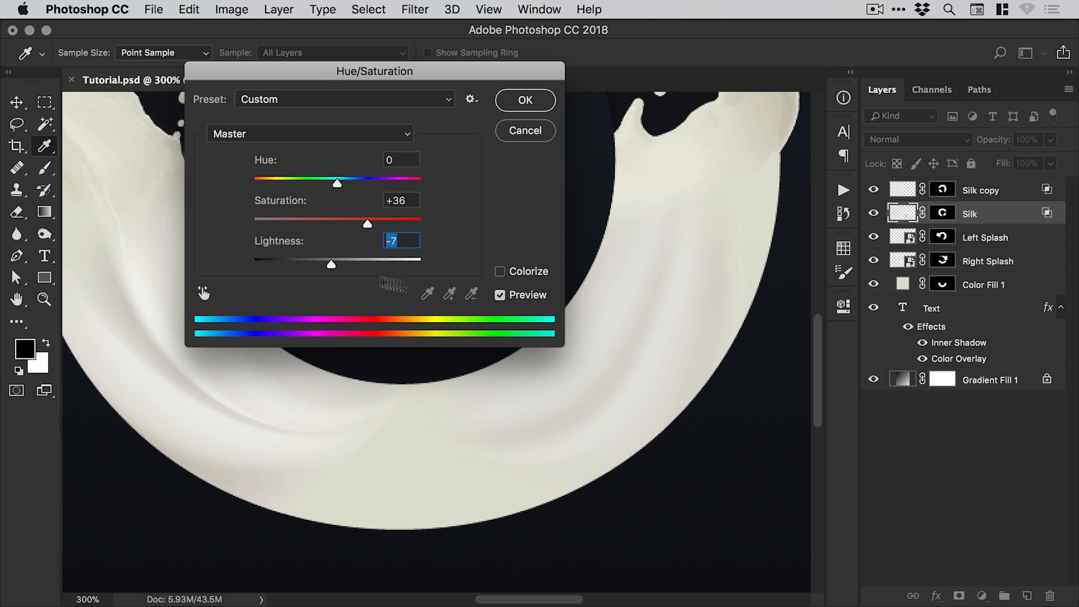
# Compare the silk with the adjustment preview off and on, and accept the Hue/Saturation change.
pyautogui.click(524, 295)
pyautogui.click(522, 294)
pyautogui.click(521, 294)
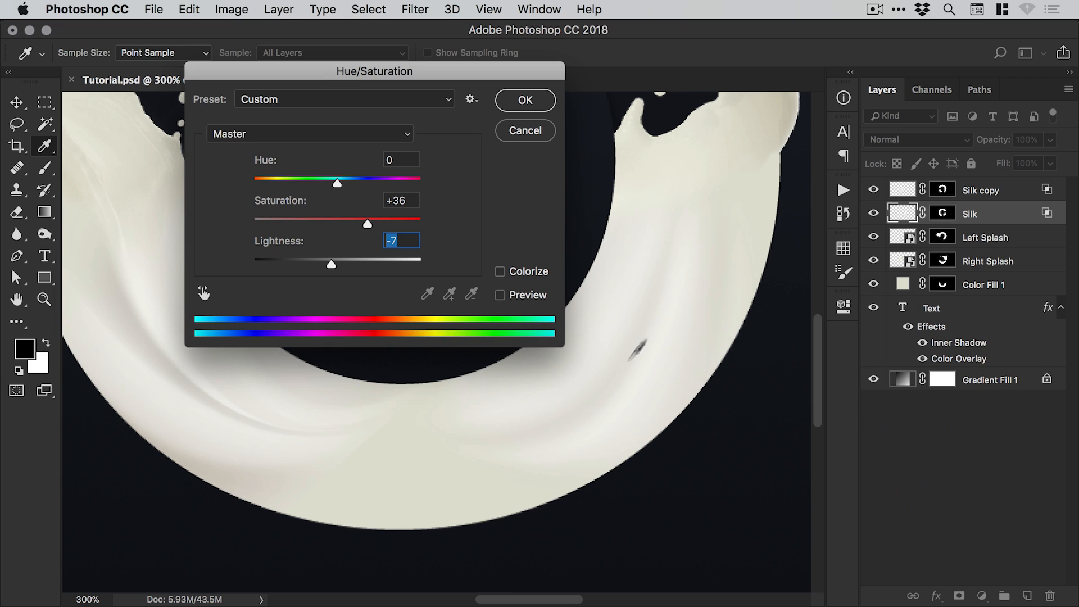
pyautogui.click(526, 300)
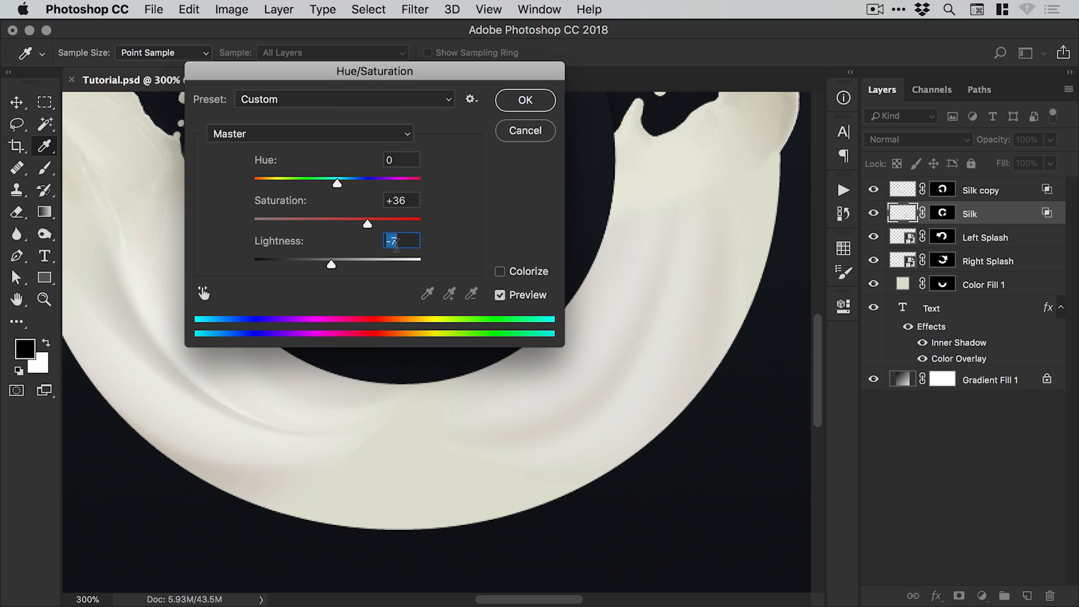
pyautogui.click(527, 101)
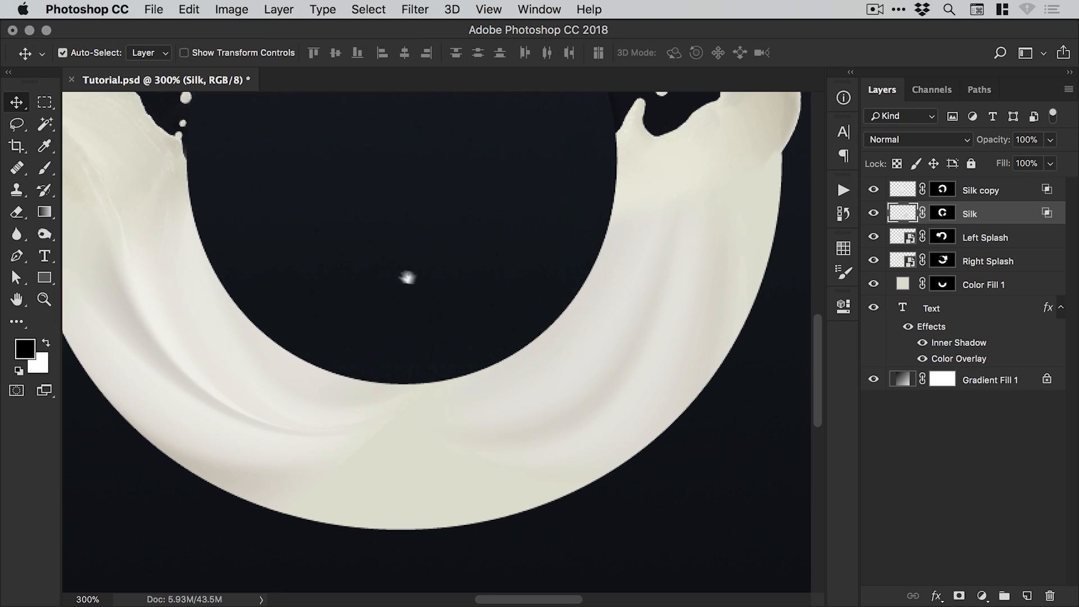
pyautogui.moveTo(409, 277); pyautogui.dragTo(426, 308)
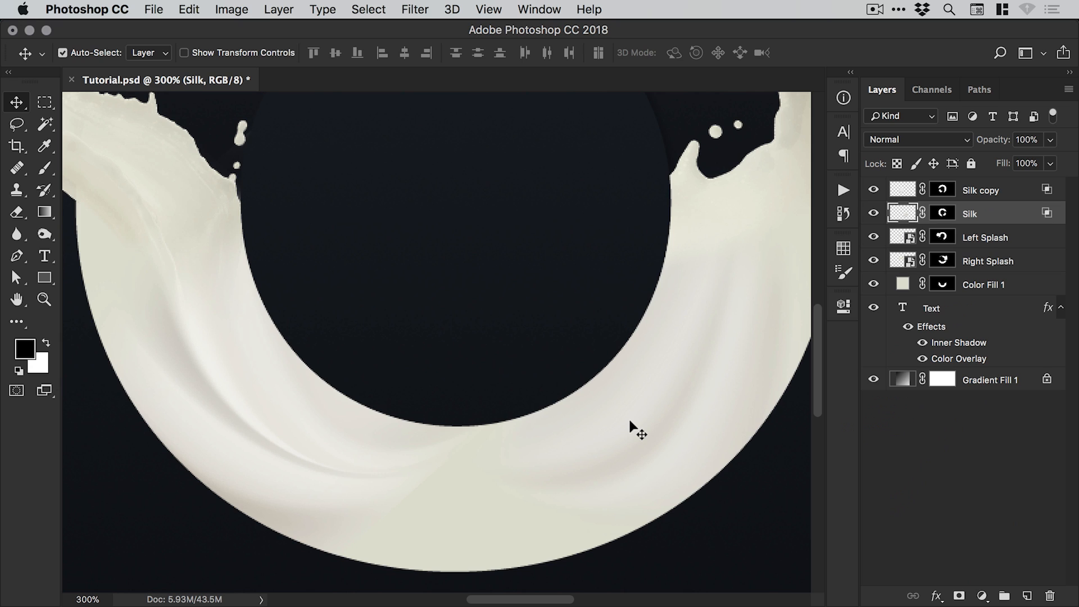
pyautogui.moveTo(207, 380); pyautogui.dragTo(241, 304)
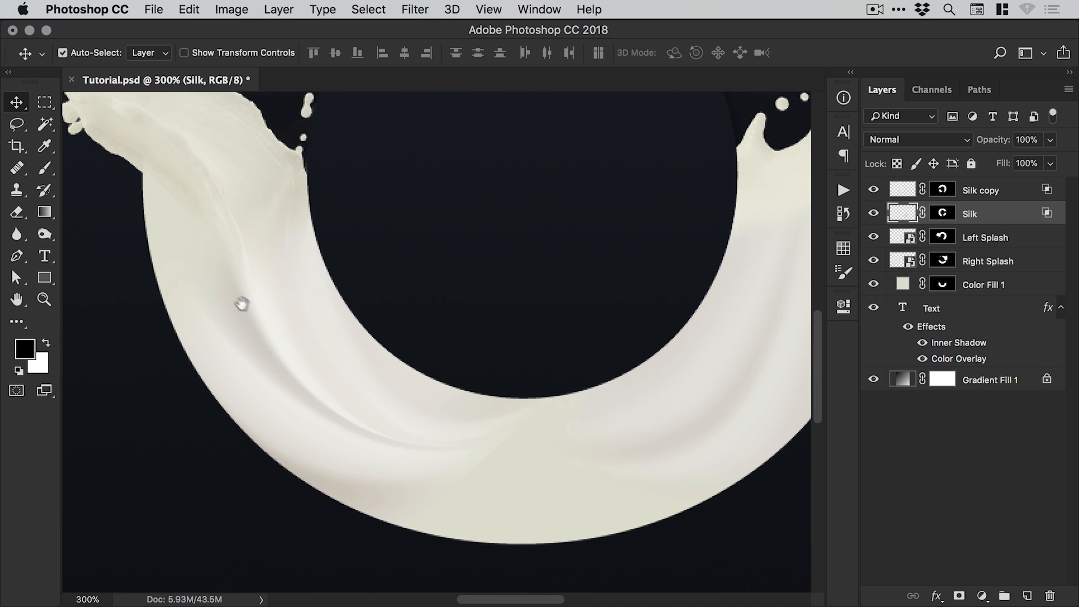
# Rename the Silk copy layer to Silk Left and the Silk layer to Silk Right.
pyautogui.moveTo(252, 347); pyautogui.dragTo(308, 343)
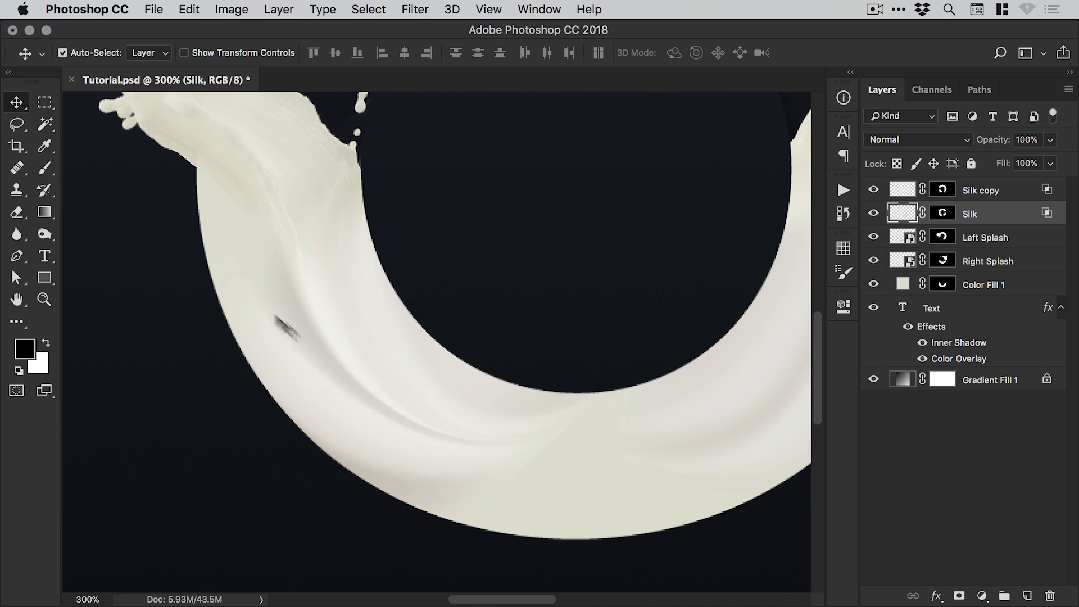
pyautogui.click(978, 191)
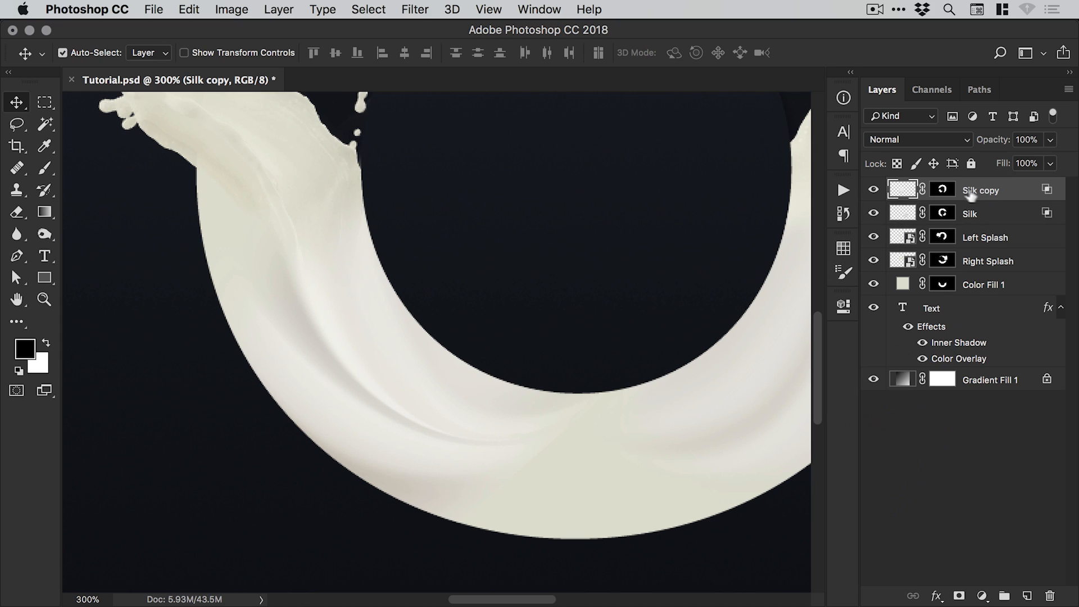
pyautogui.doubleClick(980, 189)
pyautogui.moveTo(1001, 190); pyautogui.dragTo(995, 190)
pyautogui.write('Left')
pyautogui.press('Return')
pyautogui.doubleClick(970, 214)
pyautogui.press('Right')
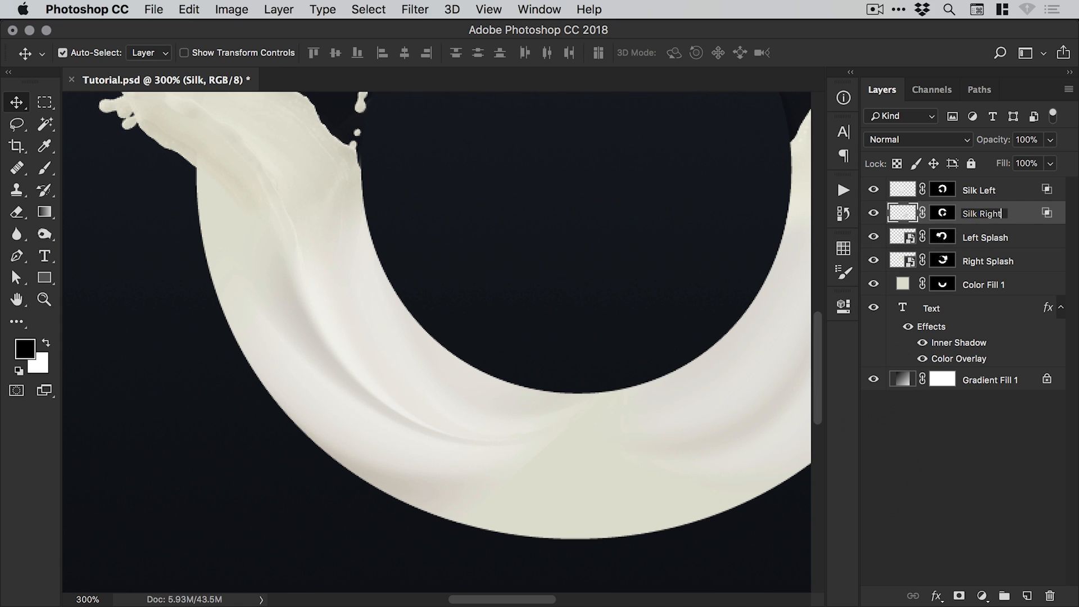
pyautogui.write('Right')
pyautogui.press('Return')
# Start a Hue/Saturation adjustment on the Silk Left layer's image with Saturation 36 and Lightness -7.
pyautogui.click(988, 190)
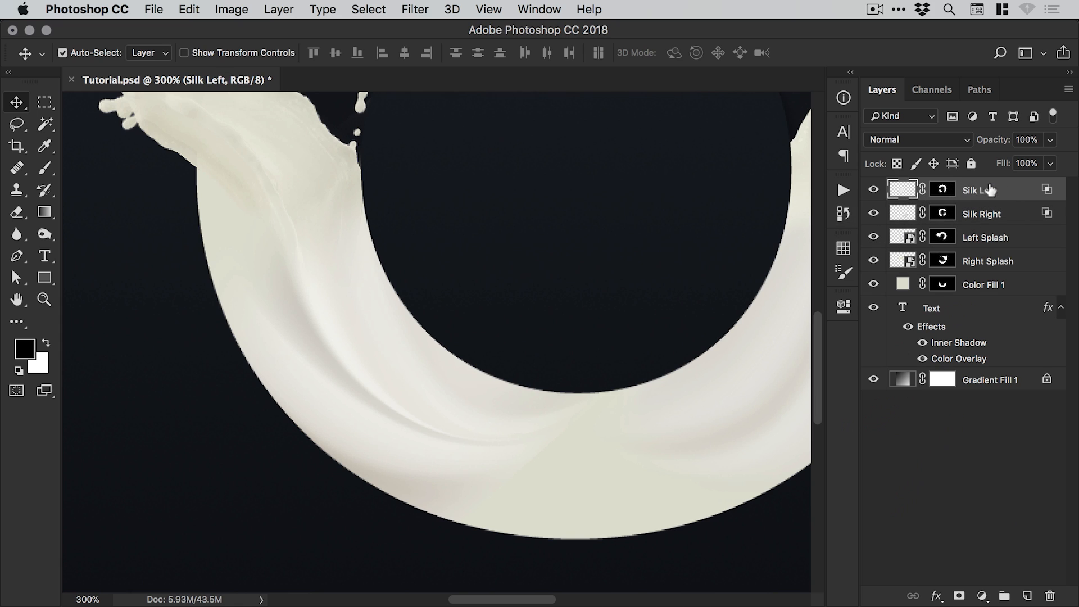
pyautogui.click(231, 9)
pyautogui.moveTo(236, 56)
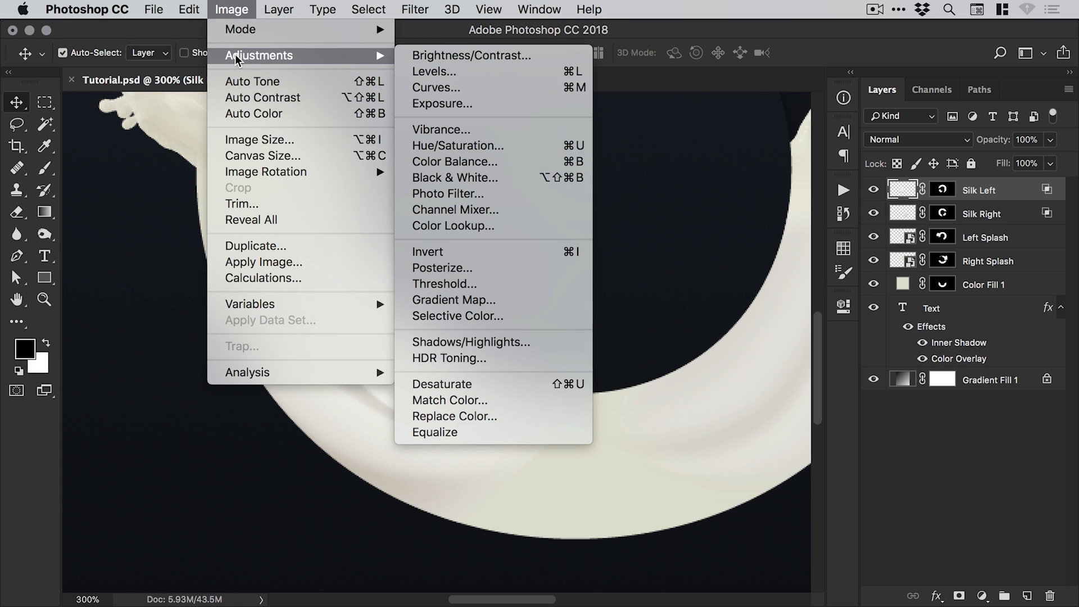
pyautogui.click(481, 147)
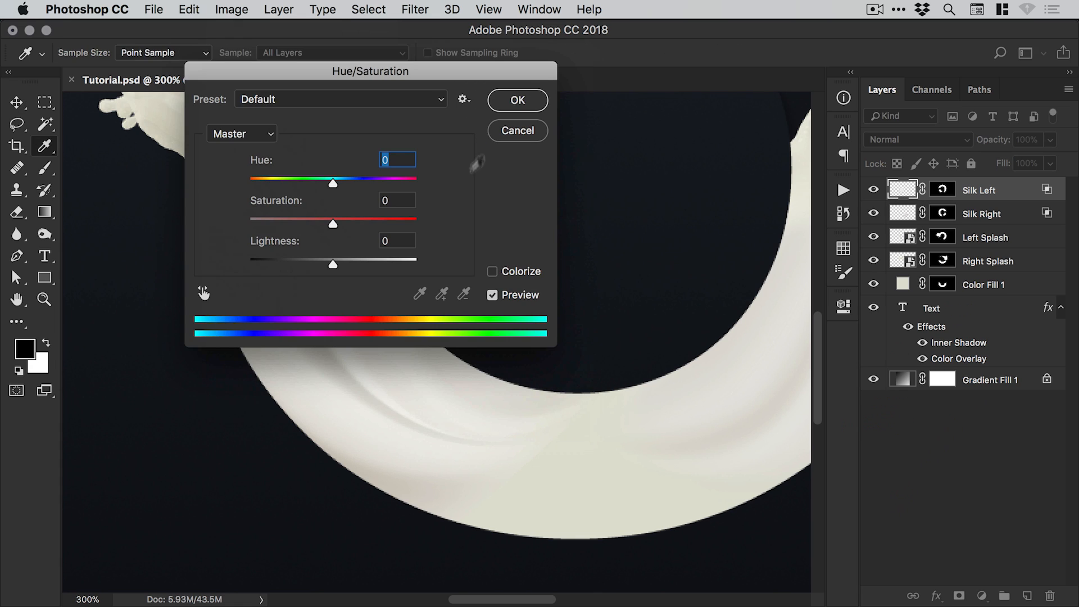
pyautogui.moveTo(391, 74); pyautogui.dragTo(787, 133)
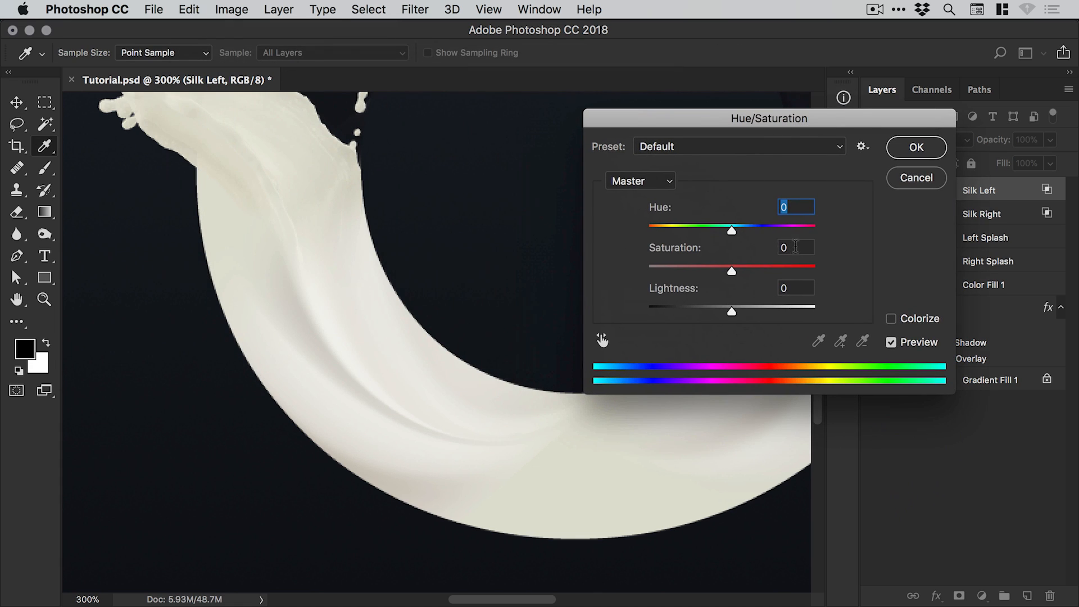
pyautogui.press('Tab')
pyautogui.write('36')
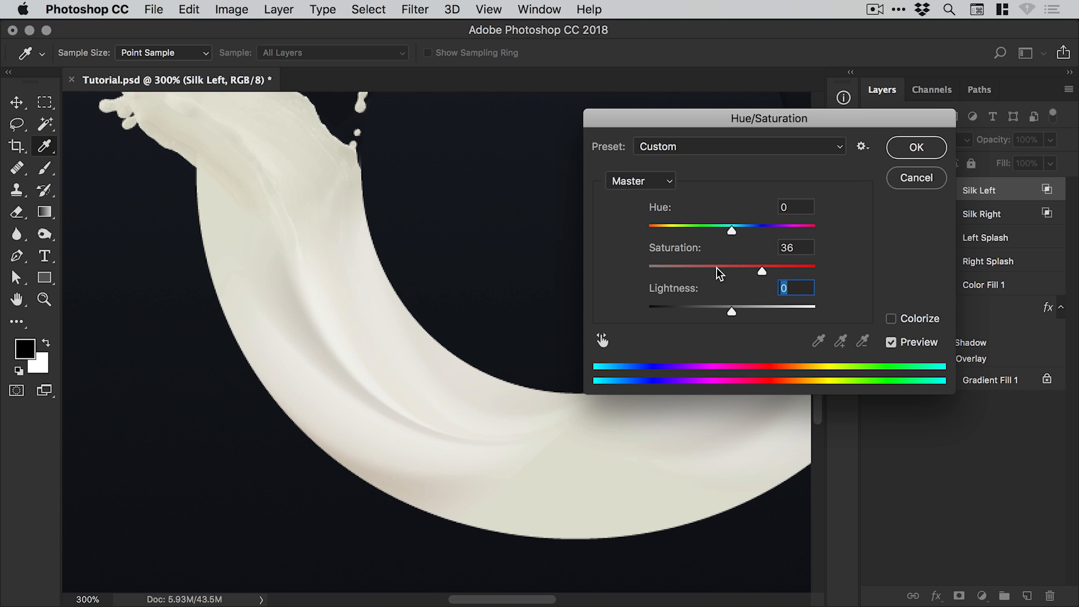
pyautogui.write('-7')
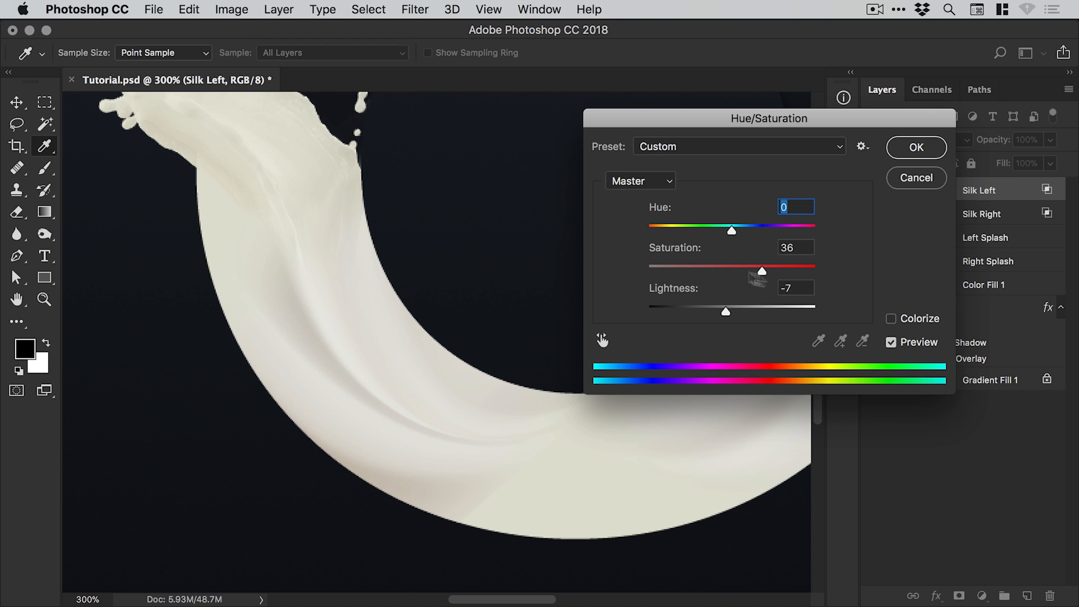
# Refine the Hue/Saturation adjustment to Saturation +42 and Lightness -8, and apply it.
pyautogui.moveTo(776, 271); pyautogui.dragTo(769, 271)
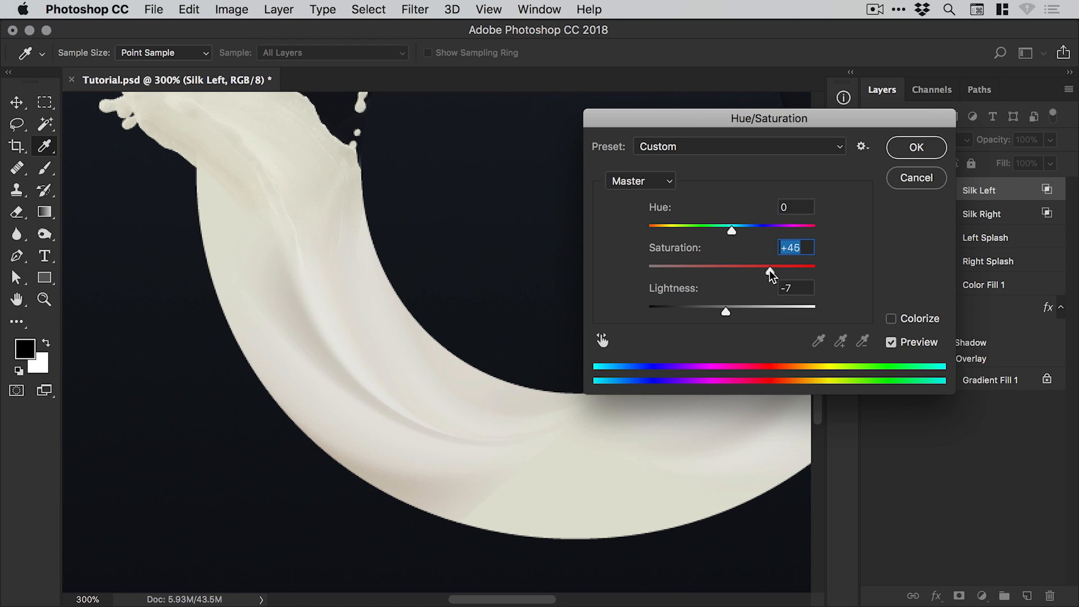
pyautogui.moveTo(725, 311); pyautogui.dragTo(721, 314)
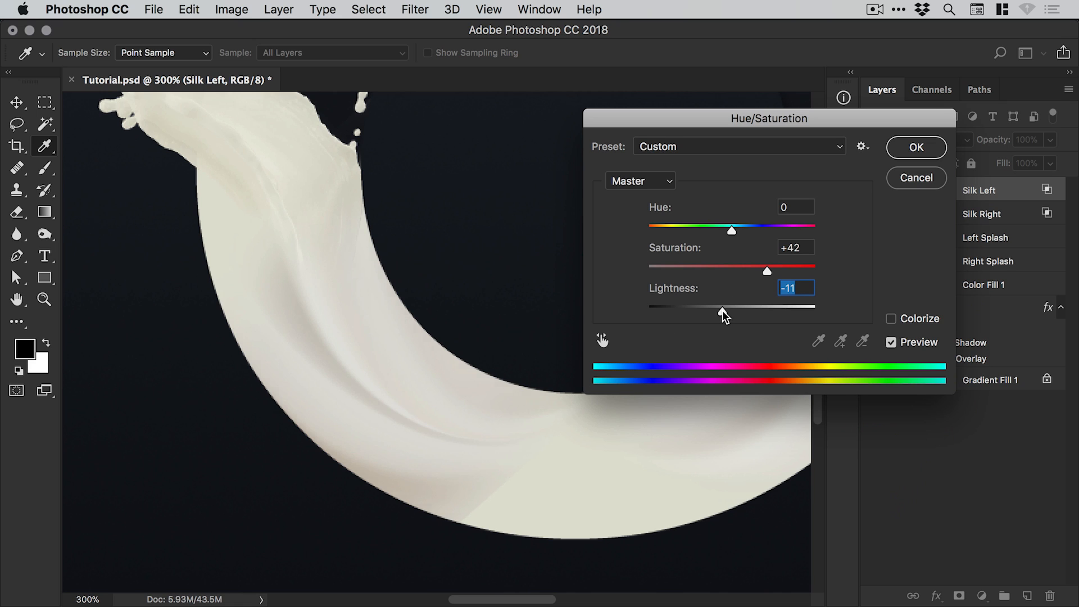
pyautogui.moveTo(723, 310); pyautogui.dragTo(727, 310)
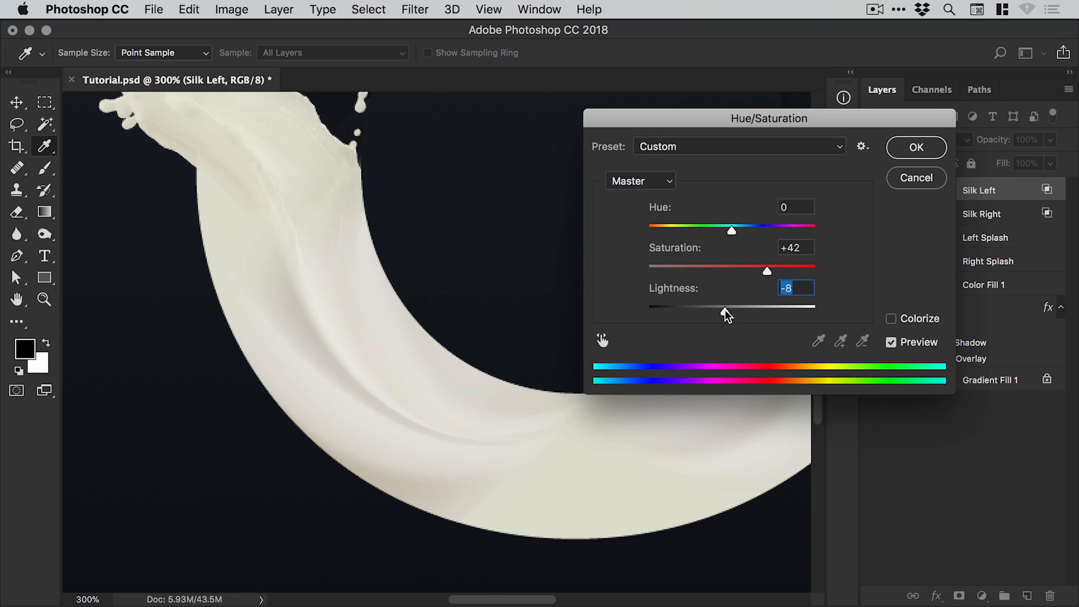
pyautogui.click(916, 147)
# Paint black on the Silk Left mask with the 150 px soft brush to fade the silk's hard edge at the ring's bottom.
pyautogui.click(942, 189)
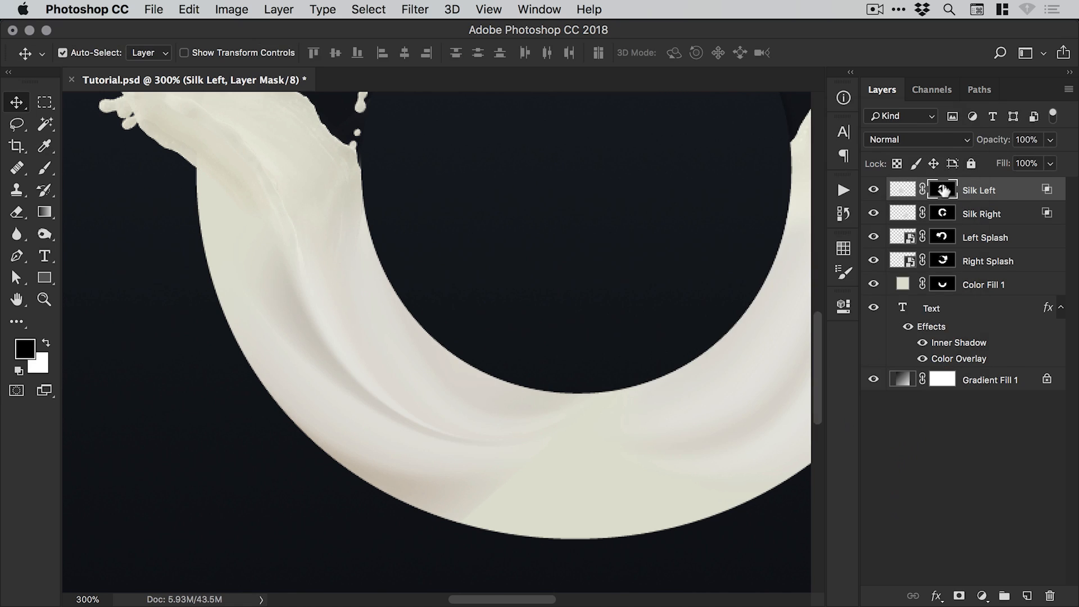
pyautogui.press('b')
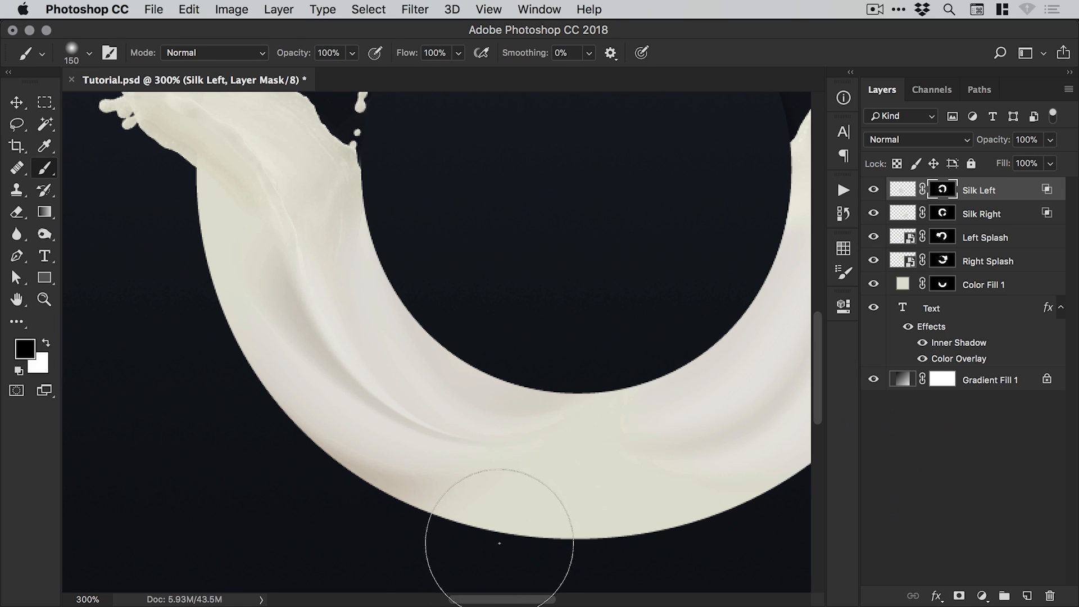
pyautogui.moveTo(164, 298); pyautogui.dragTo(112, 329)
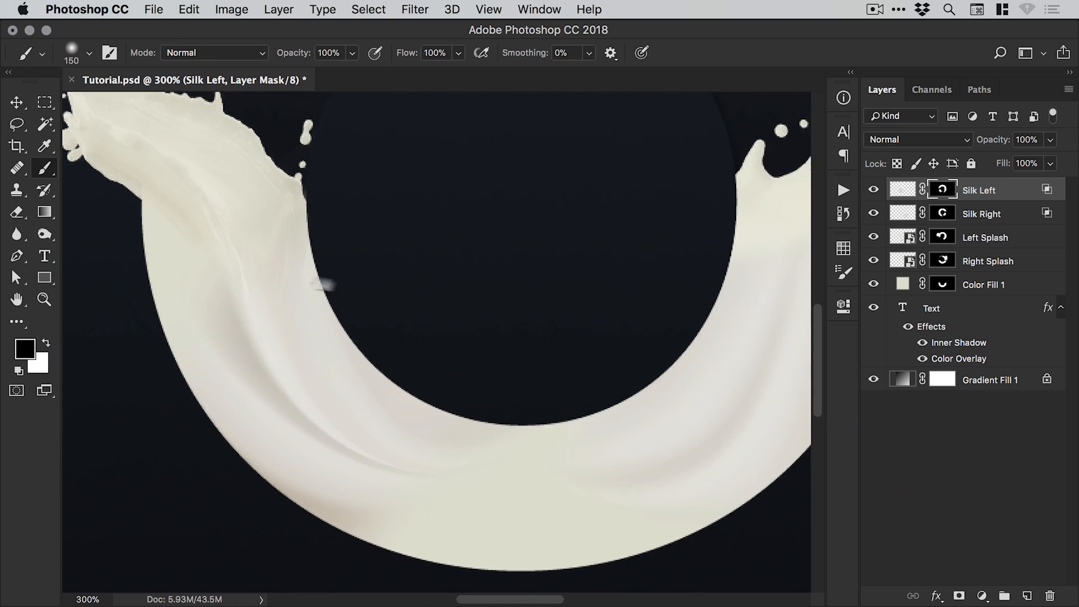
pyautogui.moveTo(597, 301); pyautogui.dragTo(426, 350)
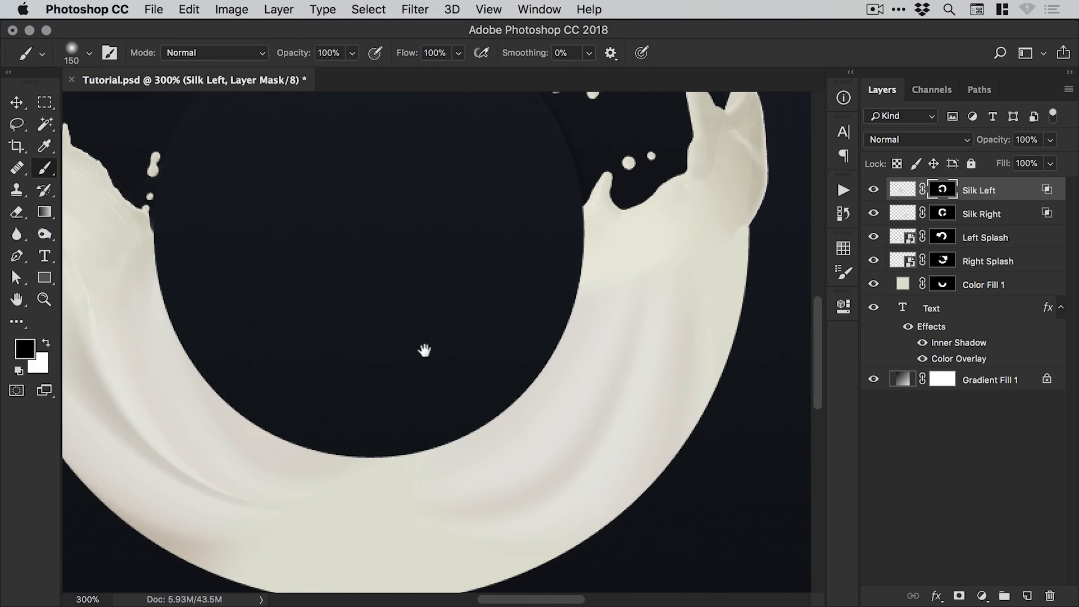
pyautogui.moveTo(586, 285); pyautogui.dragTo(505, 306)
pyautogui.press('v')
# Lower the opacity of the Silk Left and Silk Right layers together to 80%.
pyautogui.press('super+minus')
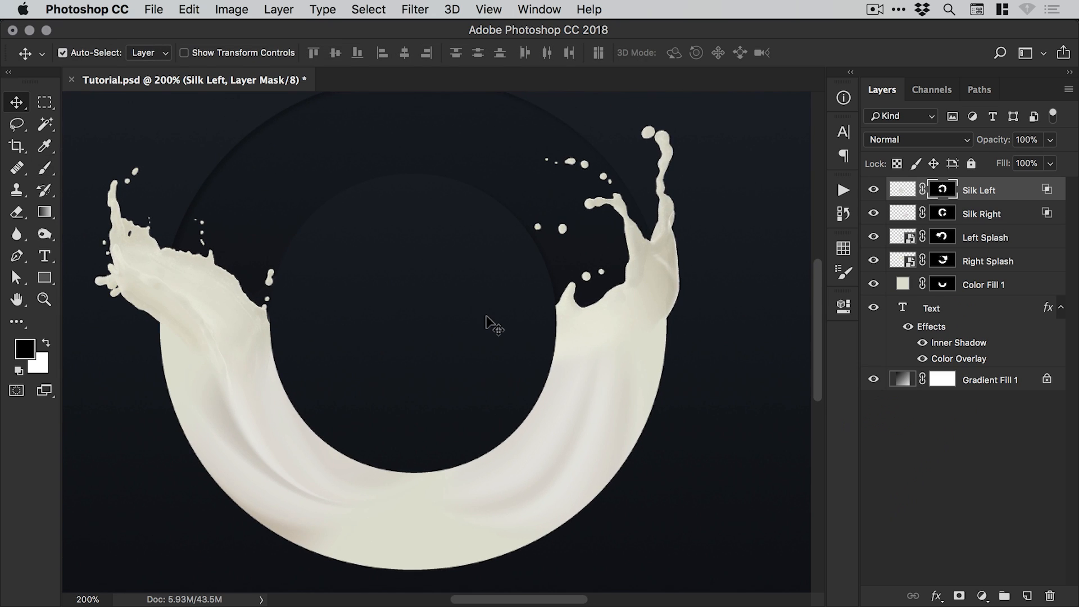
pyautogui.press('super+minus')
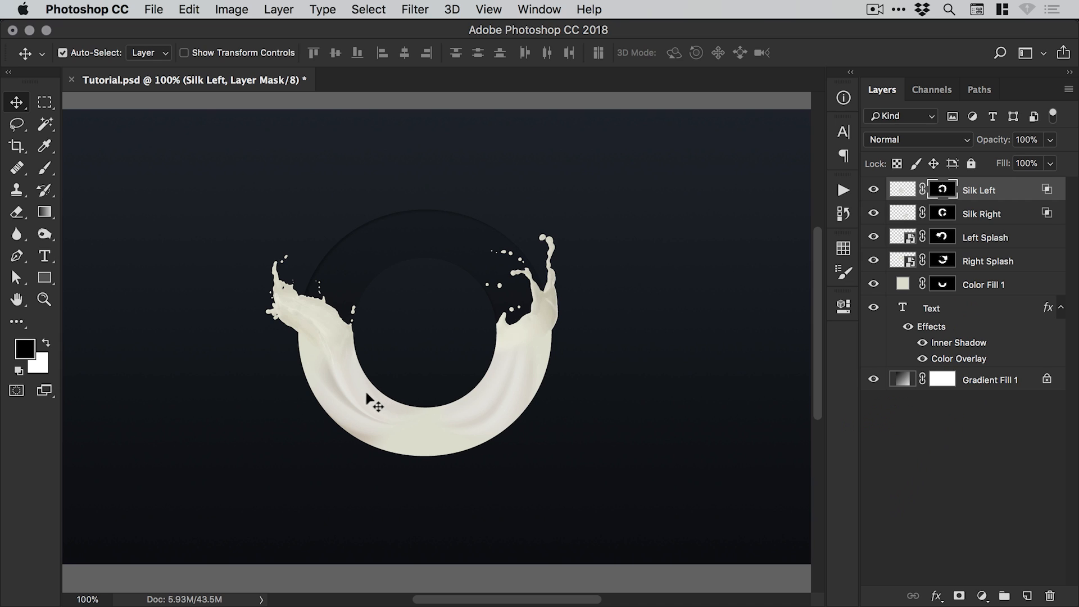
pyautogui.keyDown('super'); pyautogui.click(412, 369); pyautogui.keyUp('super')
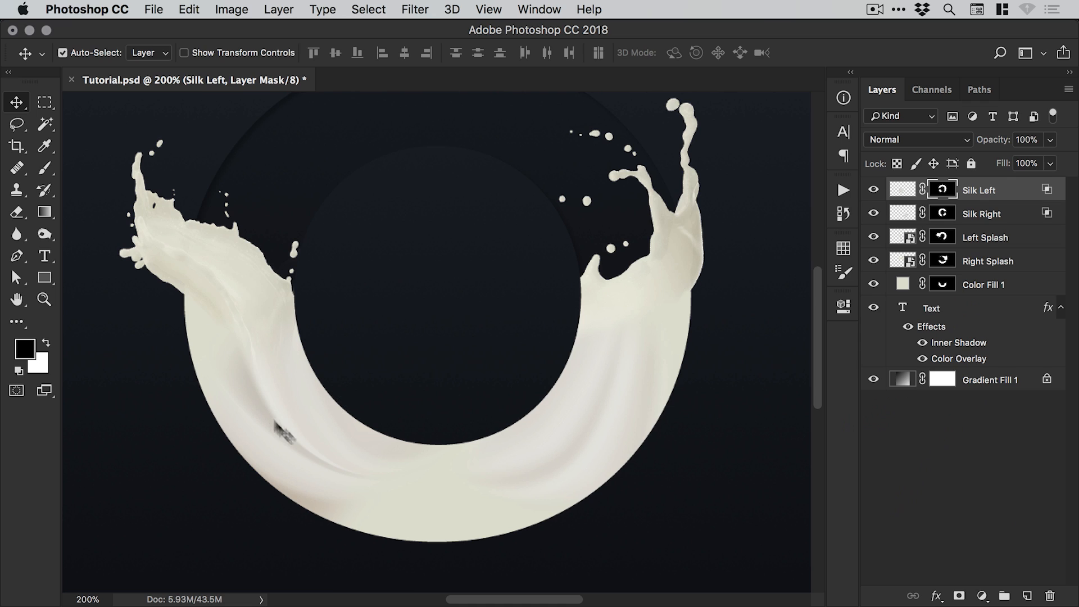
pyautogui.keyDown('shift'); pyautogui.click(989, 219); pyautogui.keyUp('shift')
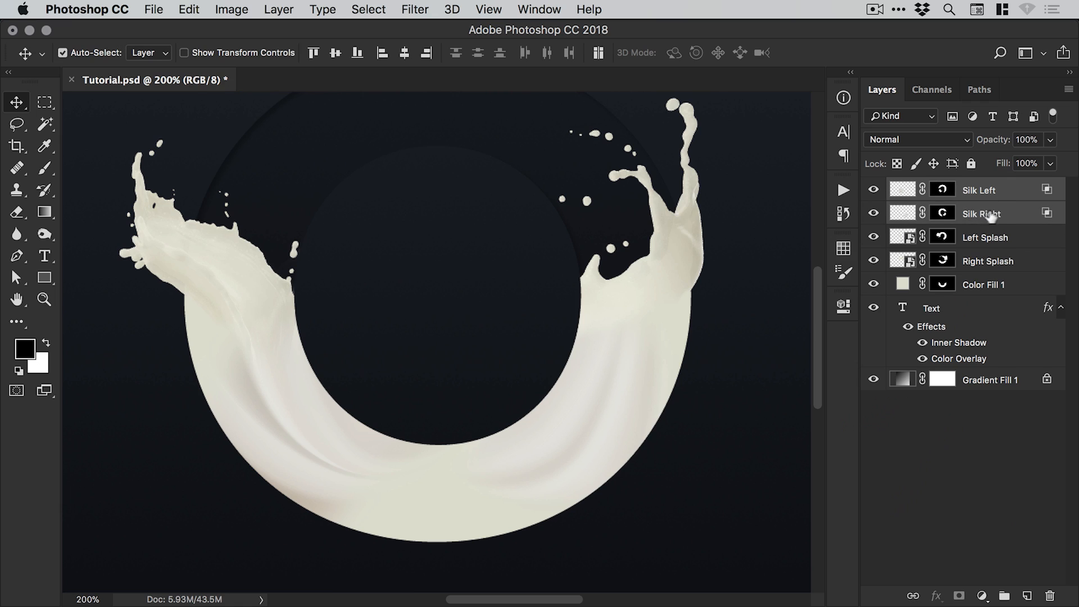
pyautogui.click(1050, 140)
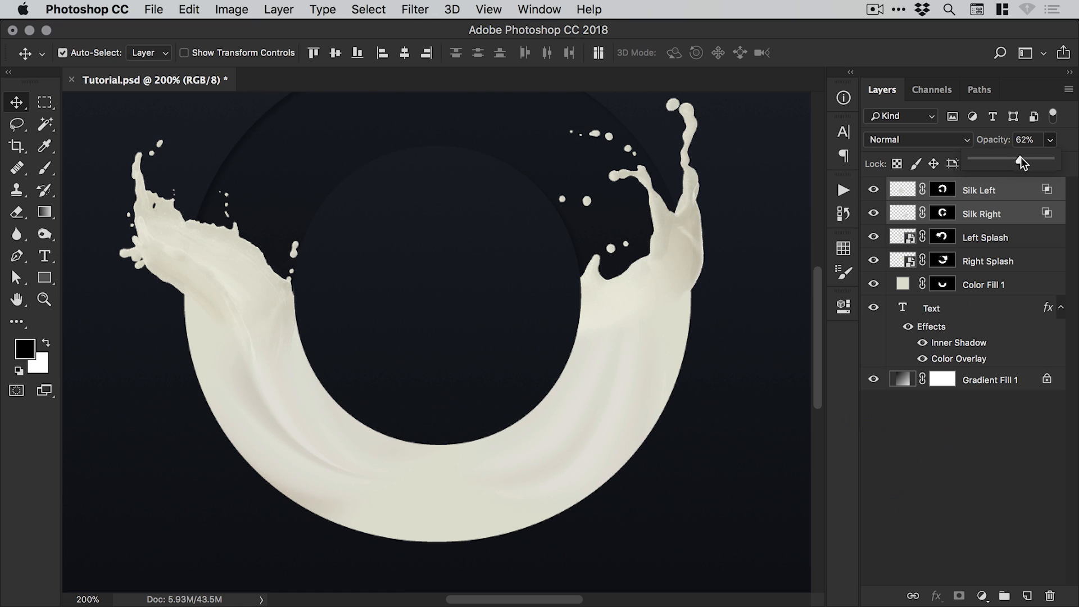
pyautogui.moveTo(1034, 156); pyautogui.dragTo(1035, 157)
# Reduce the opacity of the Silk Left layer alone to 40% and check the whole ring at 100%.
pyautogui.click(997, 188)
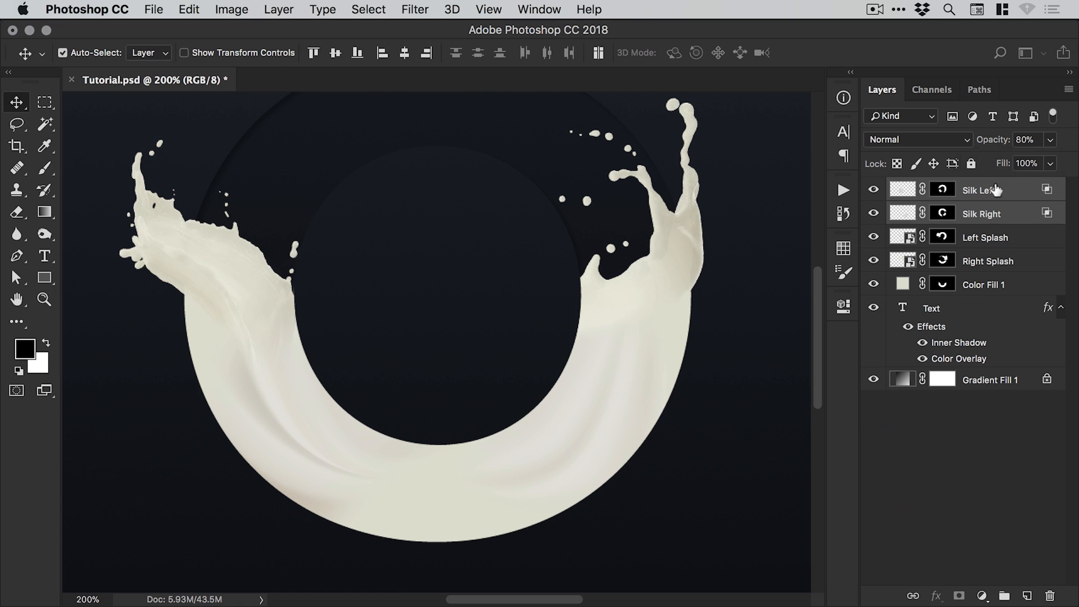
pyautogui.click(1051, 142)
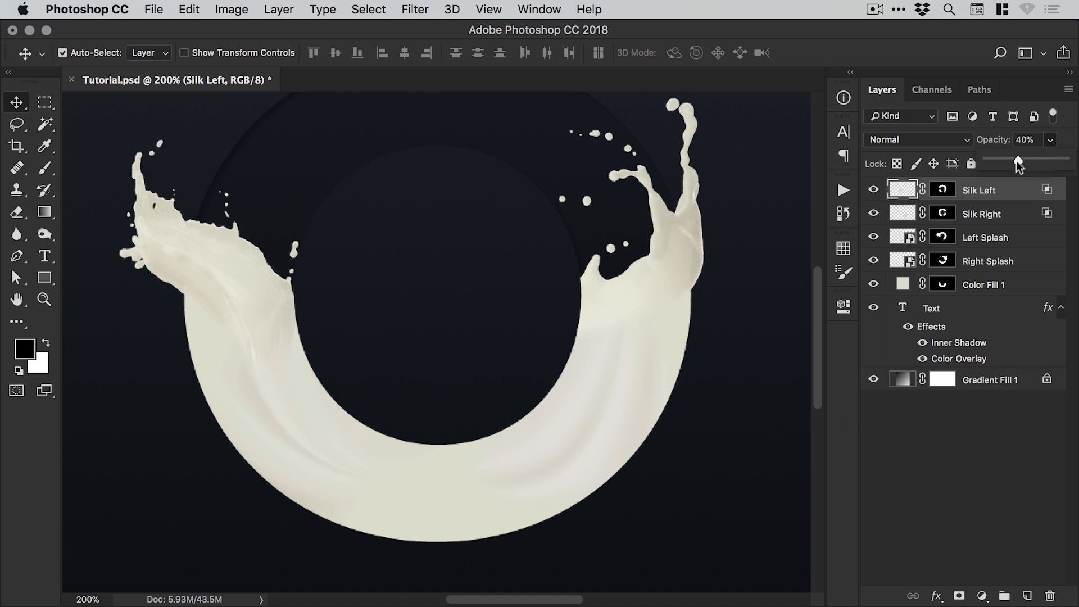
pyautogui.click(990, 213)
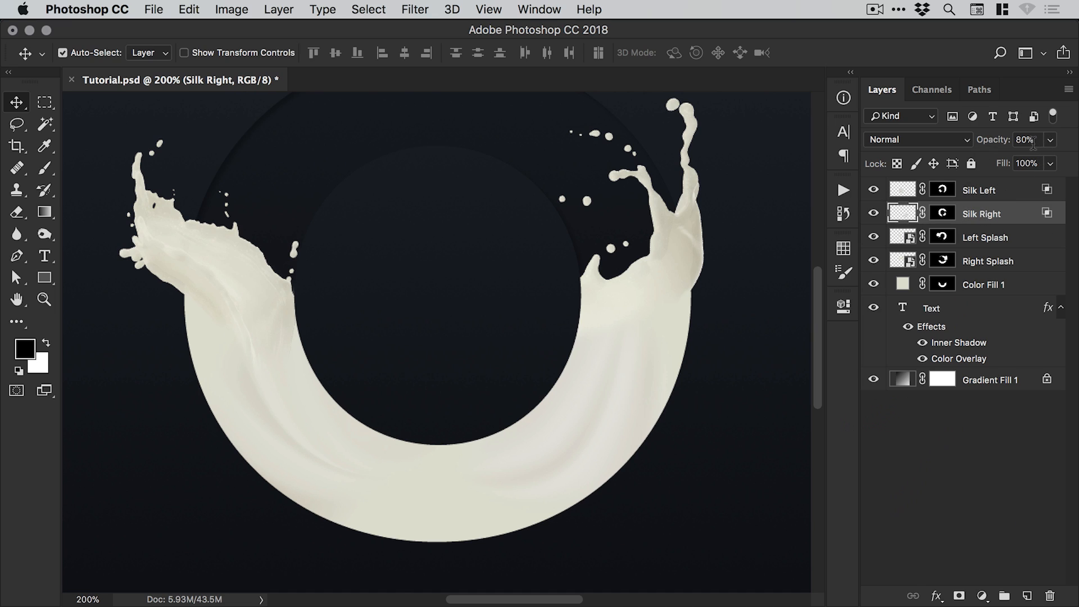
pyautogui.press('super+1')
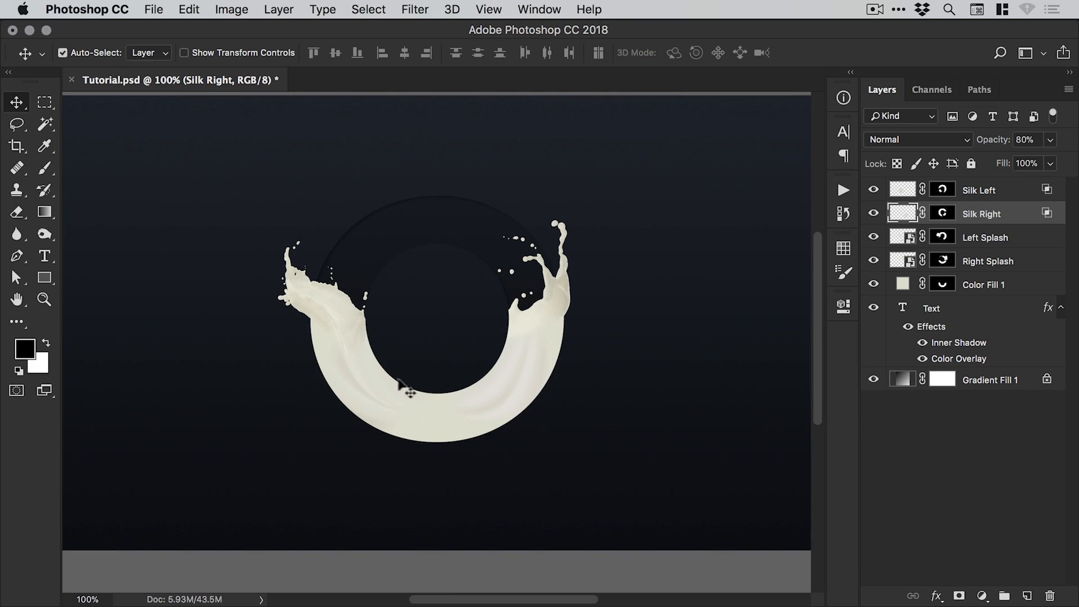
# Apply a Gaussian Blur with a radius of 1 pixel to the Silk Left layer's image.
pyautogui.keyDown('super'); pyautogui.click(348, 378); pyautogui.keyUp('super')
pyautogui.keyDown('super'); pyautogui.click(350, 378); pyautogui.keyUp('super')
pyautogui.keyDown('super'); pyautogui.click(381, 373); pyautogui.keyUp('super')
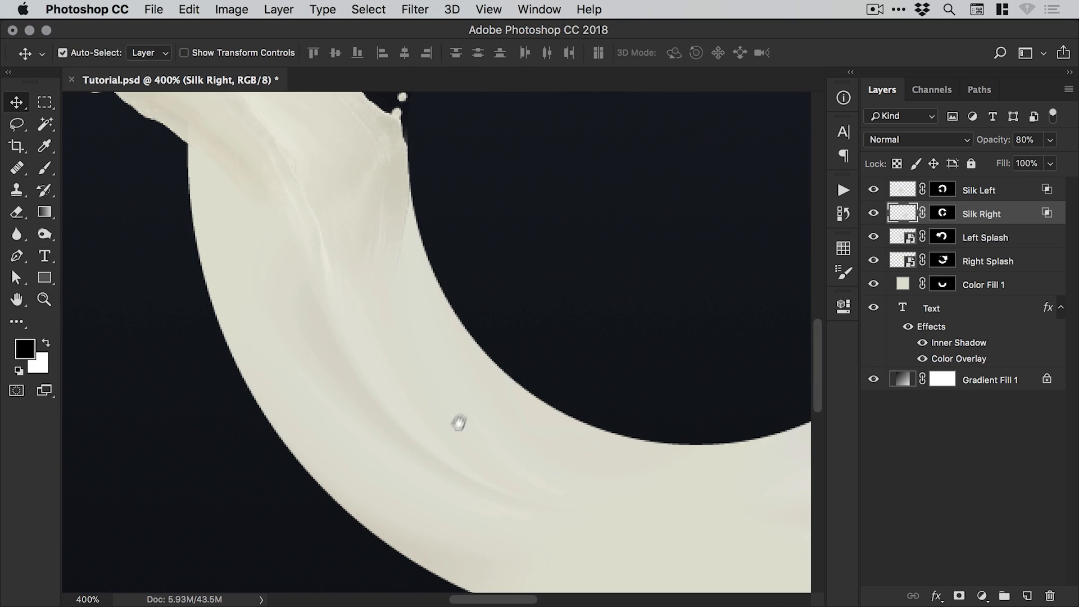
pyautogui.click(998, 191)
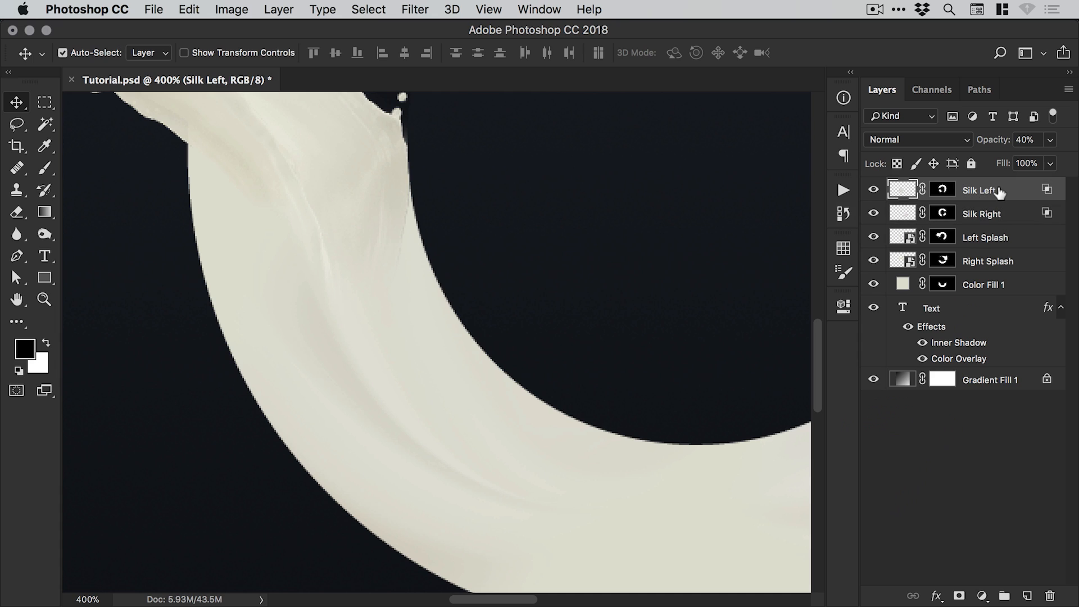
pyautogui.click(396, 8)
pyautogui.moveTo(474, 211)
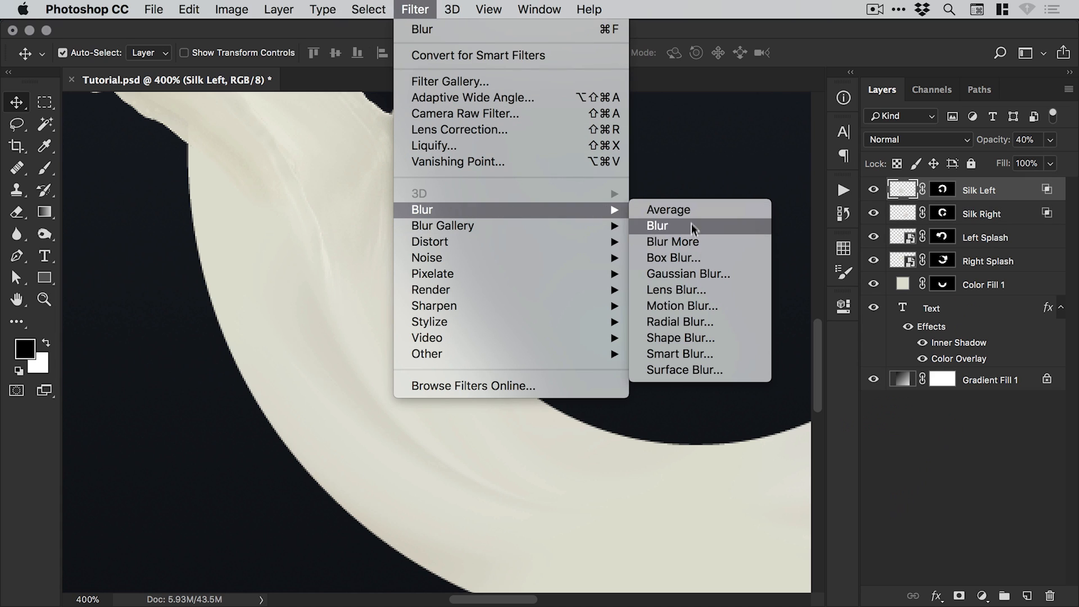
pyautogui.click(685, 273)
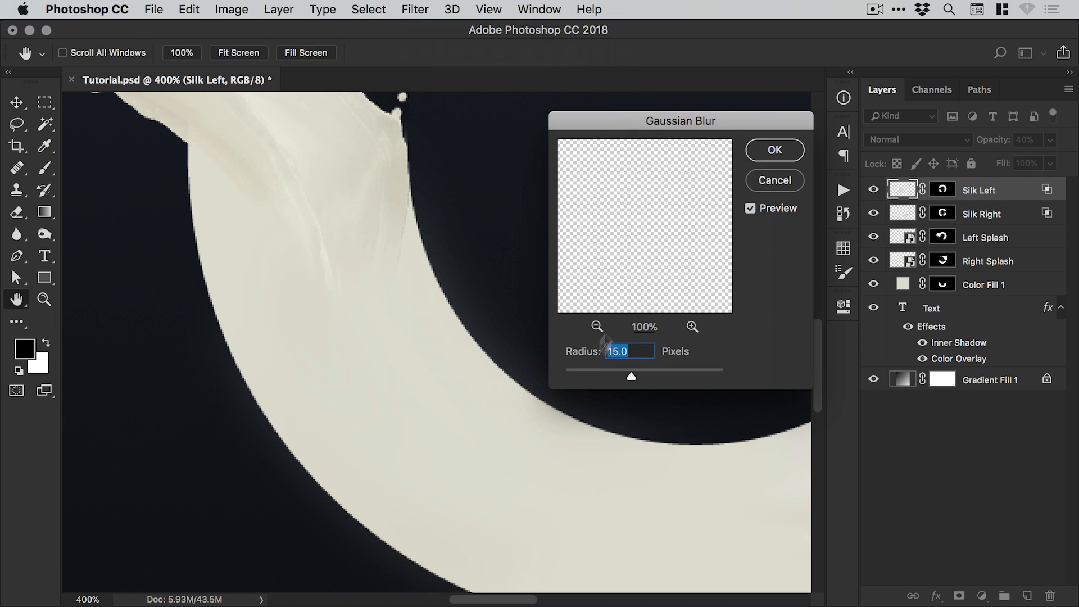
pyautogui.write('1')
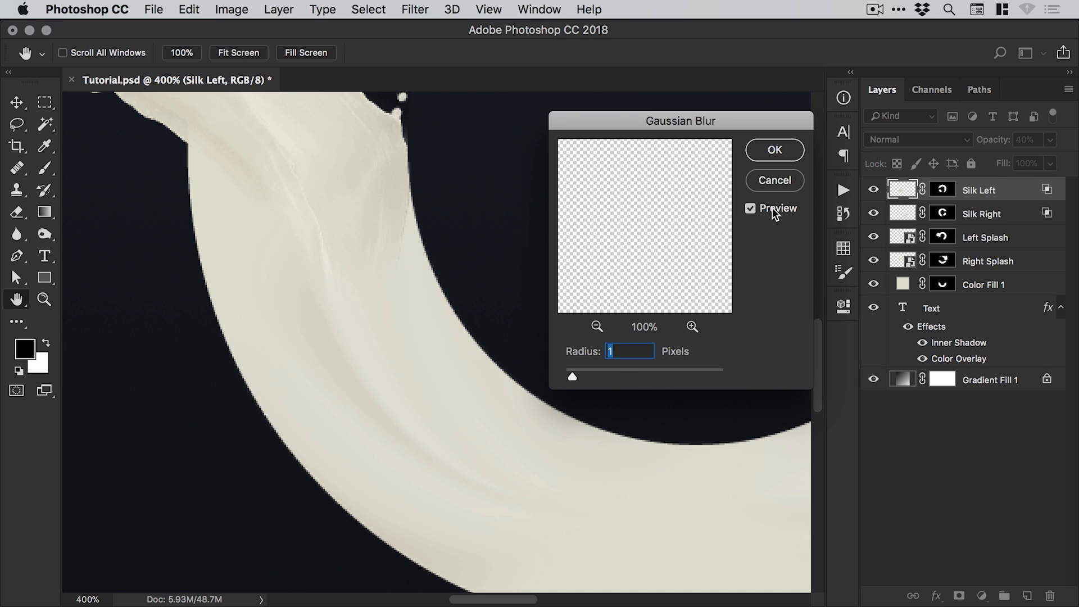
pyautogui.click(780, 152)
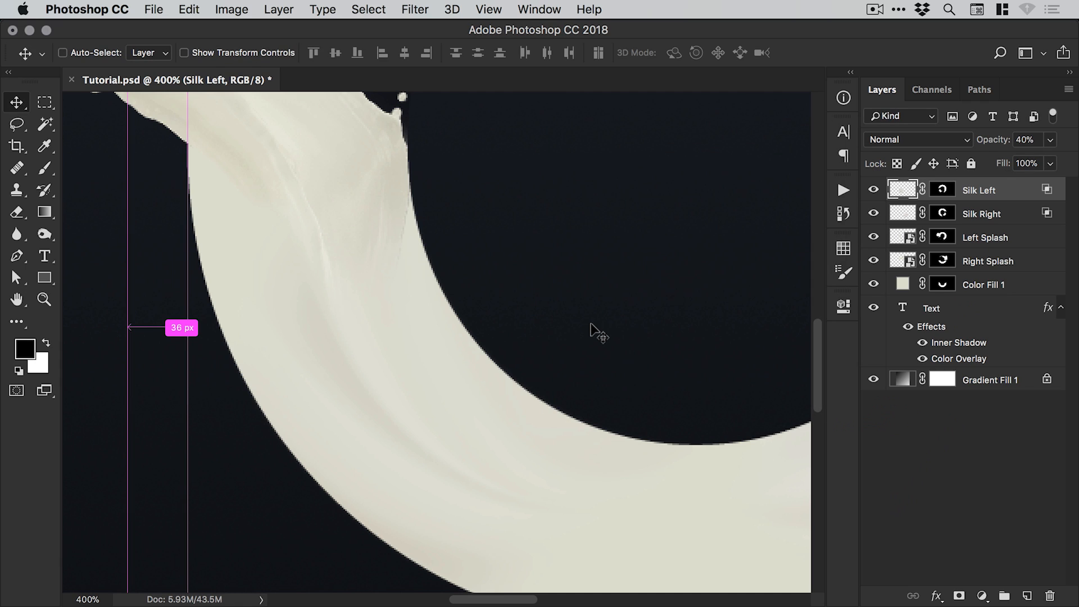
# Examine the ring's inner edge below the left splash with the Silk Left and Left Splash layers hidden and shown.
pyautogui.moveTo(424, 265); pyautogui.dragTo(401, 331)
pyautogui.press('z')
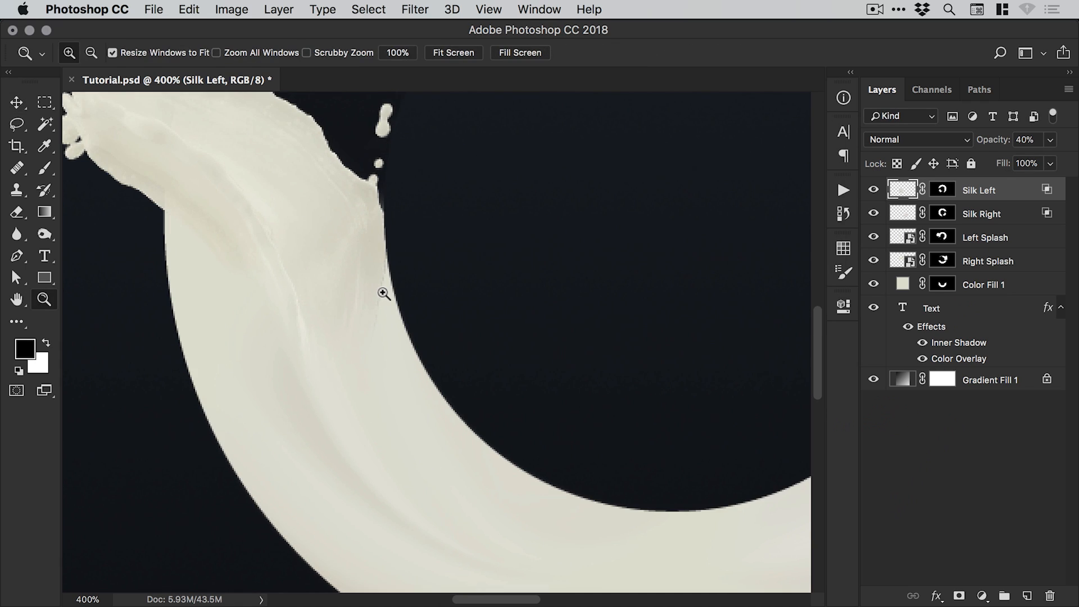
pyautogui.click(383, 290)
pyautogui.press('v')
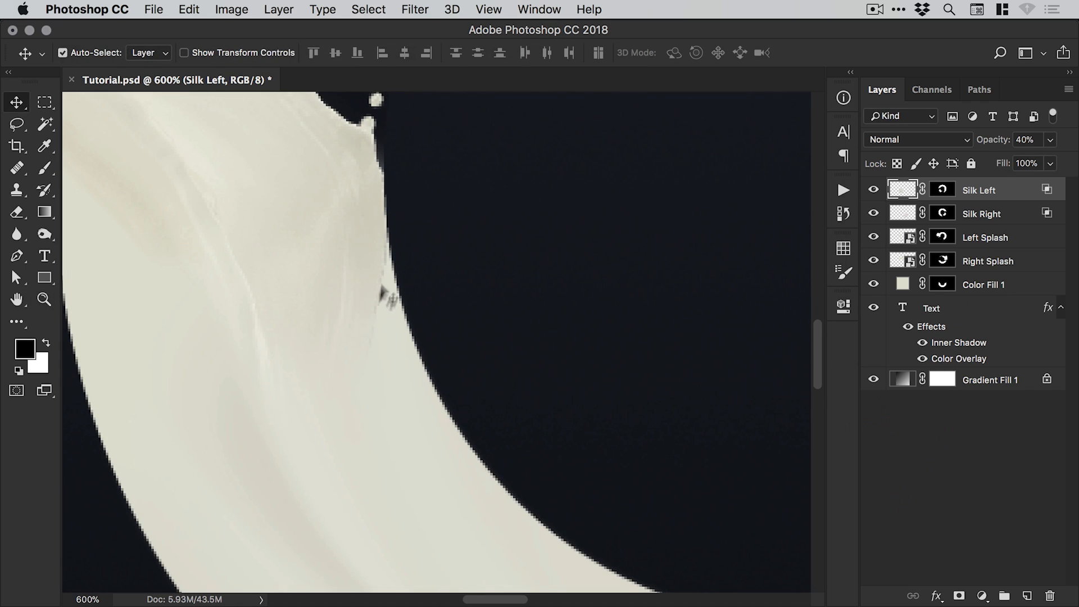
pyautogui.click(873, 189)
pyautogui.click(873, 190)
pyautogui.click(873, 238)
pyautogui.click(873, 238)
# Paint black on the Left Splash layer's mask with a 10-pixel brush to hide the seam along the ring's inner edge.
pyautogui.click(943, 238)
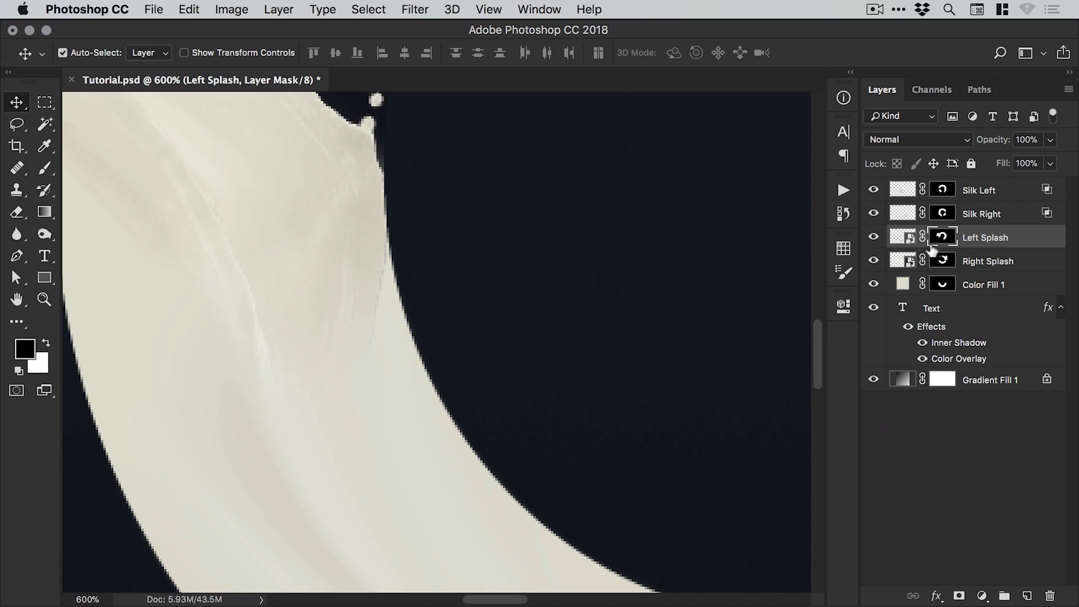
pyautogui.press('b')
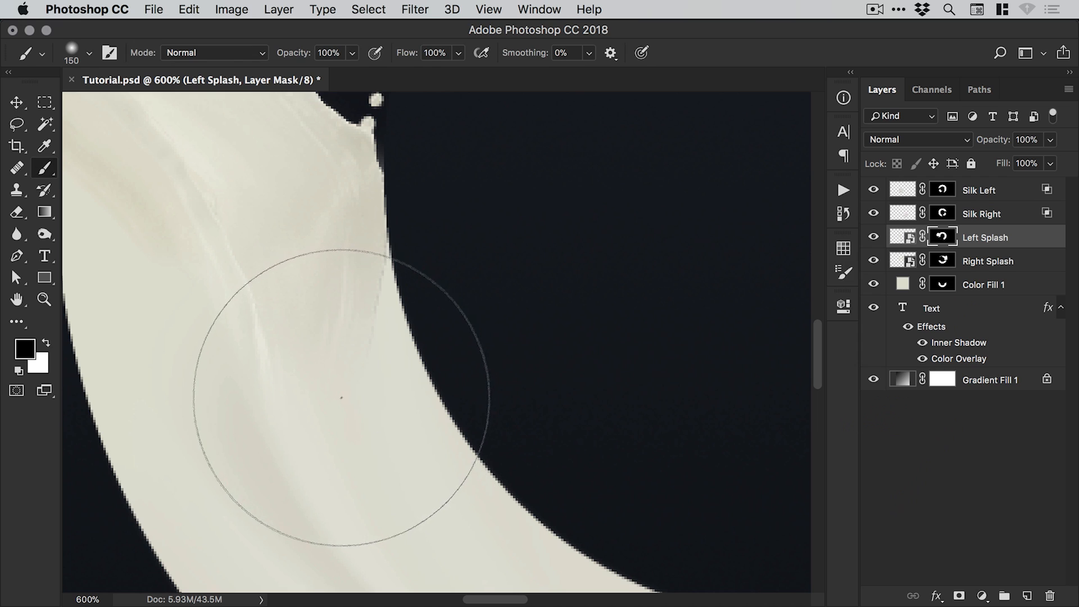
pyautogui.press('[')
pyautogui.press('[')
pyautogui.press('[')
pyautogui.press('[')
pyautogui.press('[')
pyautogui.press('[')
pyautogui.press('[')
pyautogui.press('[')
pyautogui.press('[')
pyautogui.press('[')
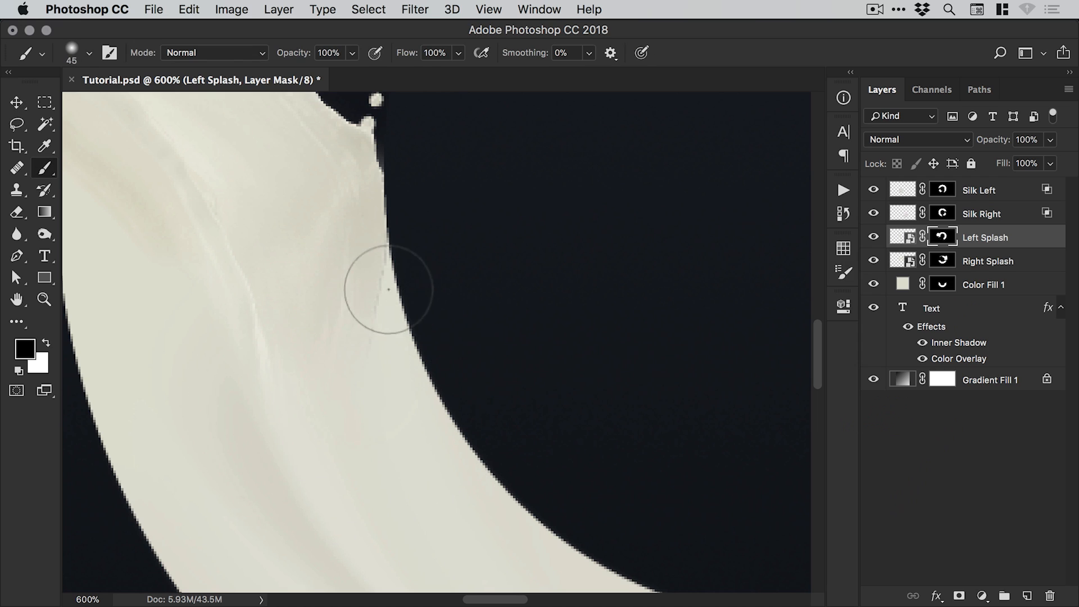
pyautogui.press('[')
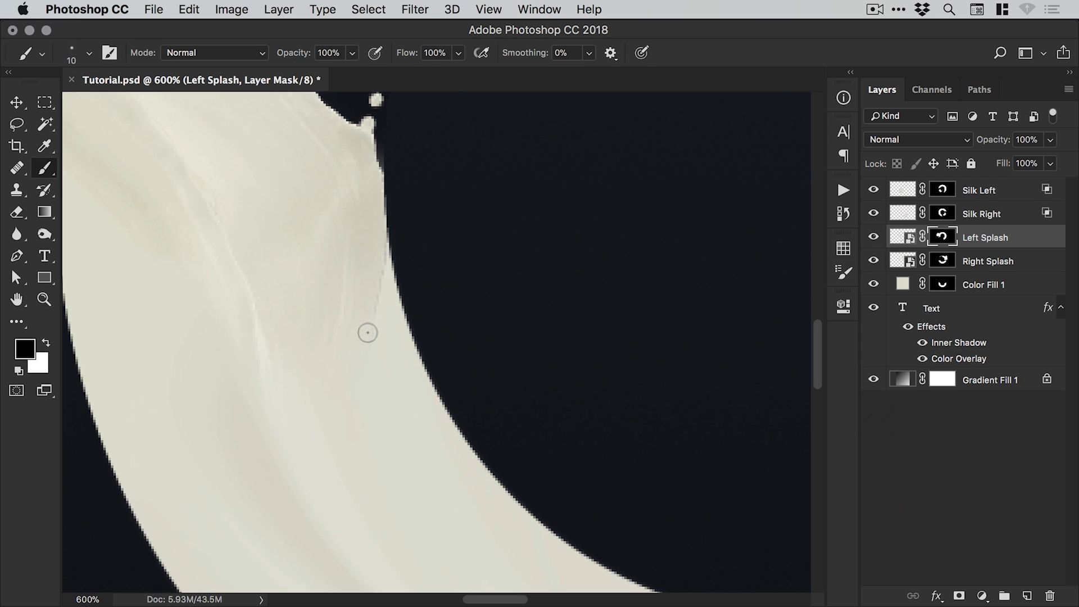
pyautogui.click(873, 237)
pyautogui.click(874, 237)
pyautogui.press('x')
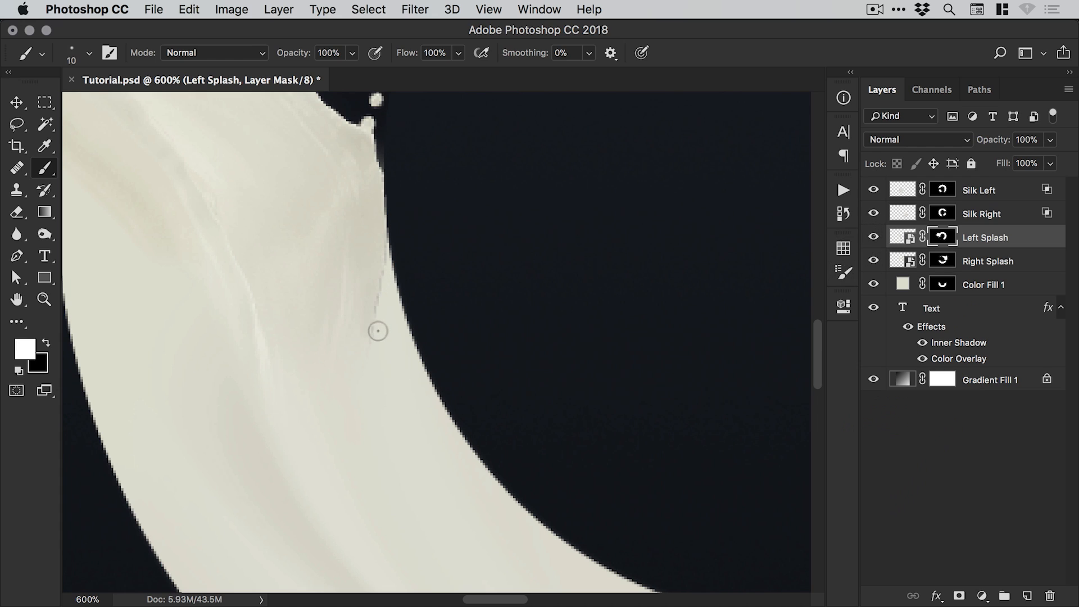
pyautogui.press('x')
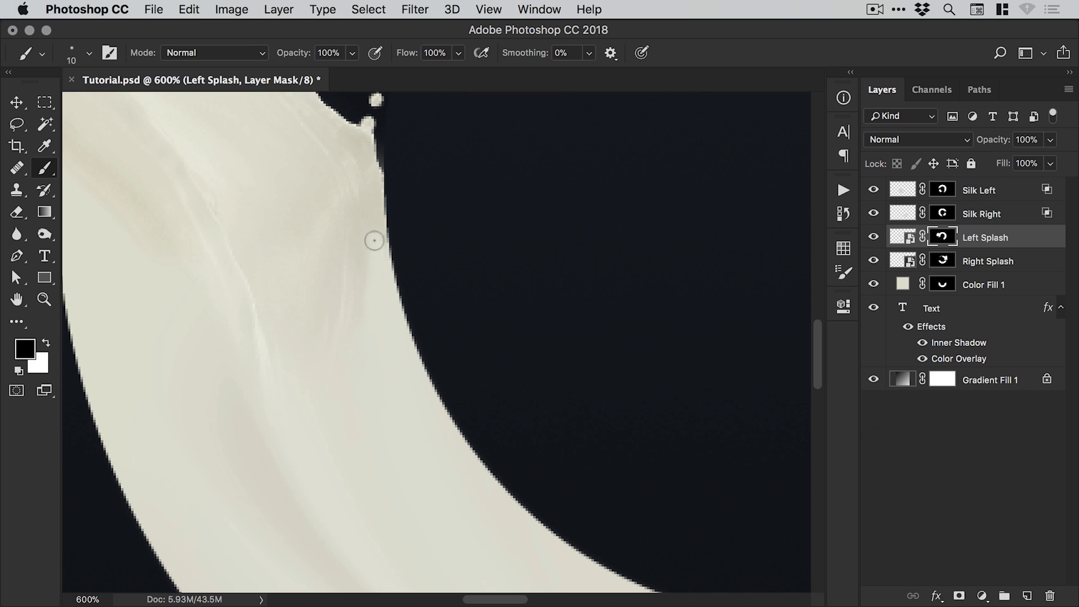
# Review the whole ring at 100% and 200%, and save the document.
pyautogui.press('super+minus')
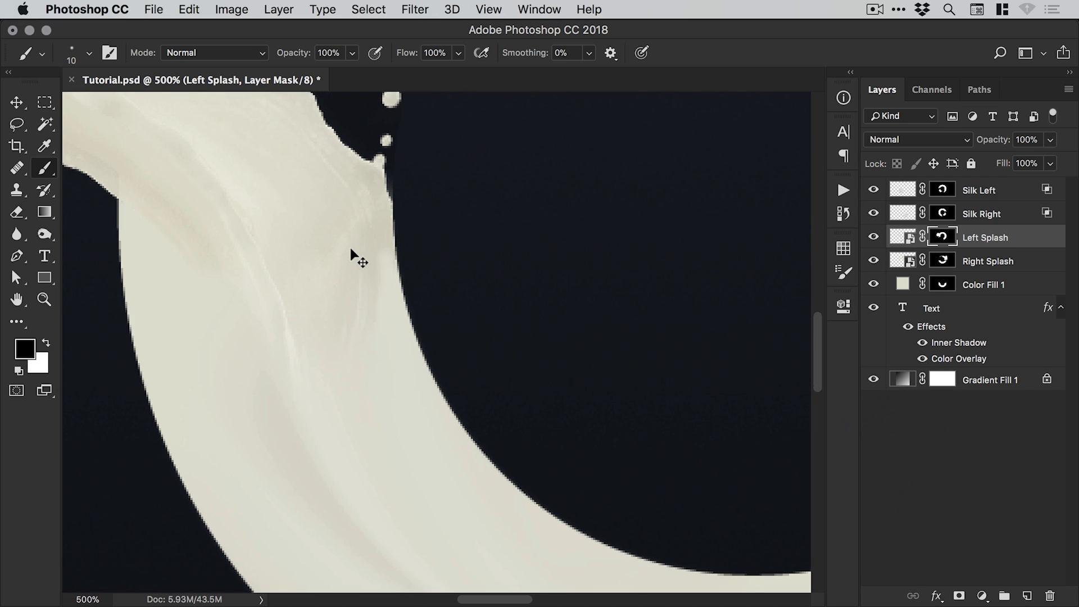
pyautogui.press('super+minus')
pyautogui.press('super+minus')
pyautogui.press('super+minus')
pyautogui.press('super+minus')
pyautogui.press('v')
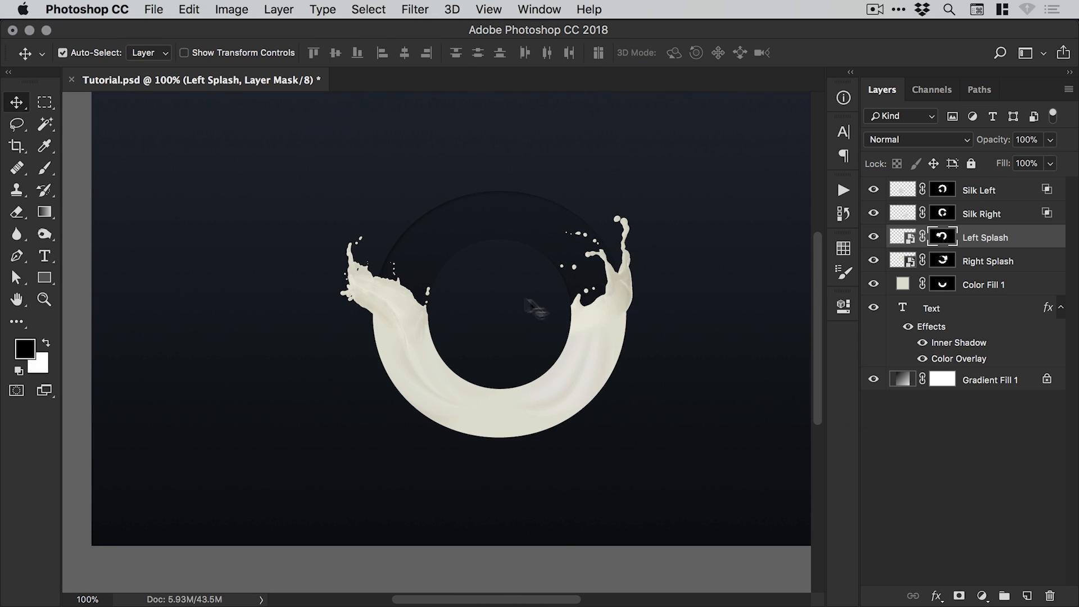
pyautogui.hscroll(3, 495, 337)
pyautogui.scroll(2, 494, 338)
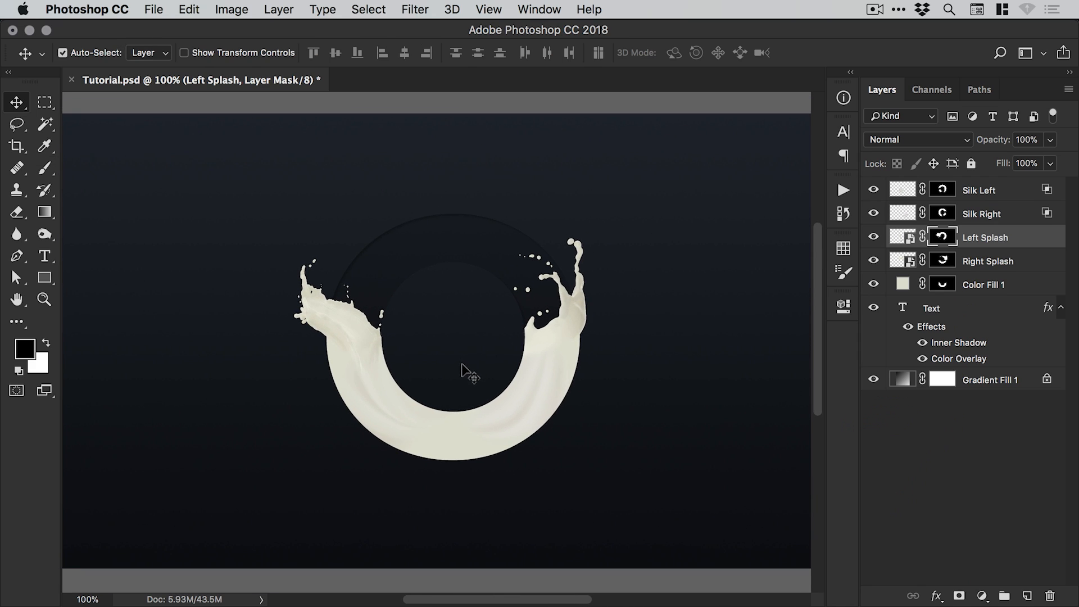
pyautogui.press('z')
pyautogui.click(461, 334)
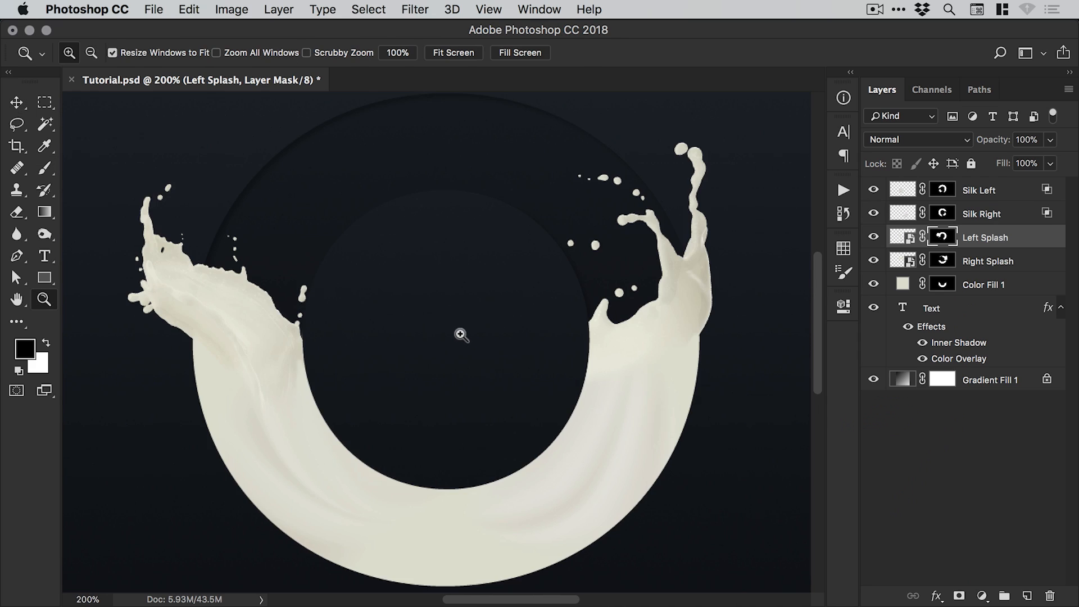
pyautogui.press('v')
pyautogui.press('super+s')
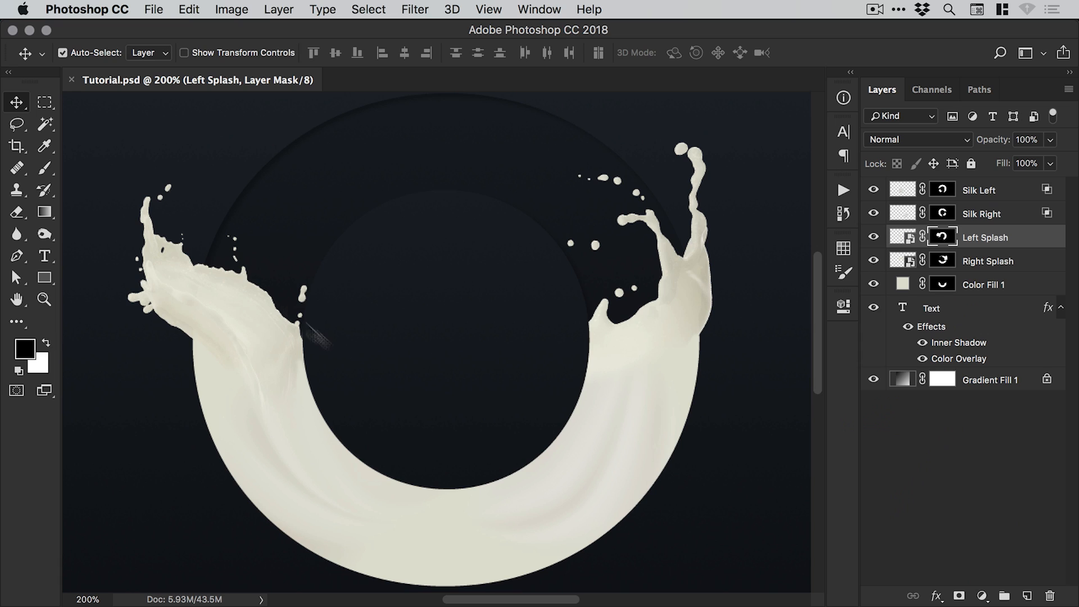
# Convert the layers from Silk Left down to Color Fill 1 into a single smart object.
pyautogui.press('super')
pyautogui.press('super+minus')
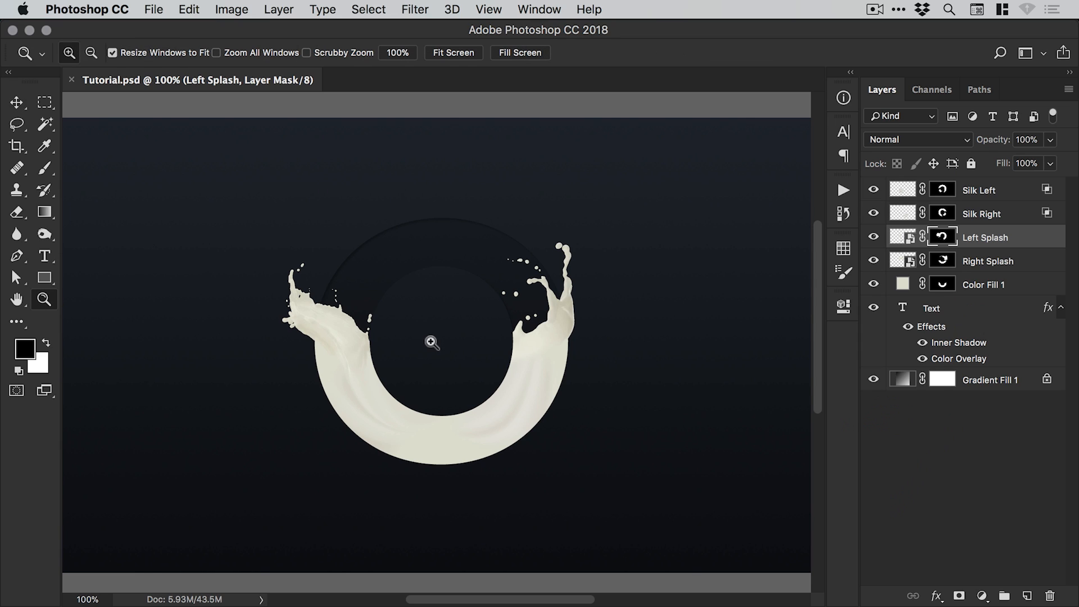
pyautogui.keyDown('super'); pyautogui.click(437, 344); pyautogui.keyUp('super')
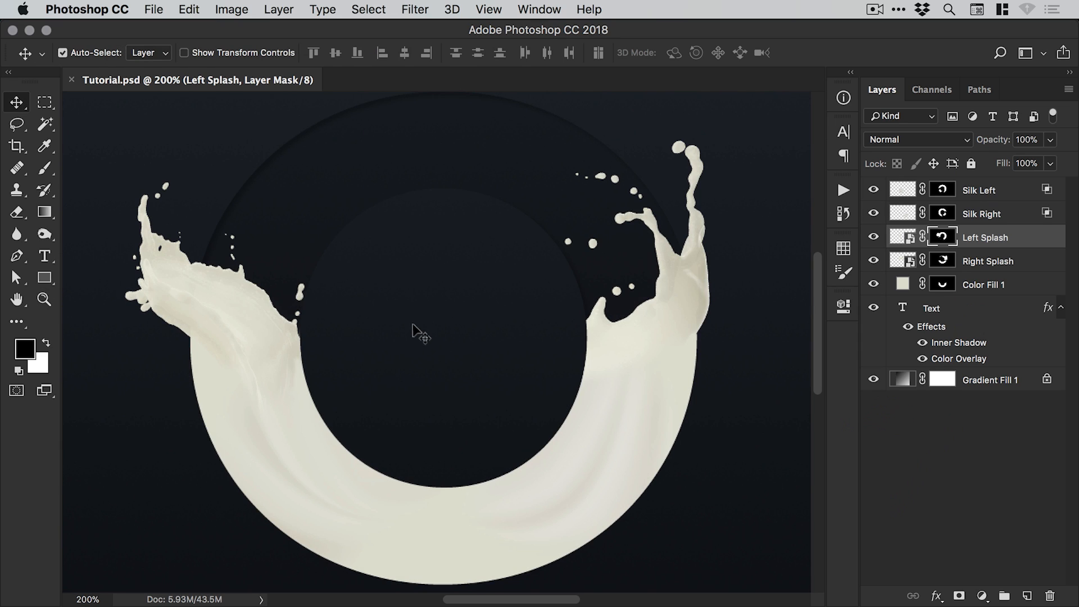
pyautogui.click(987, 191)
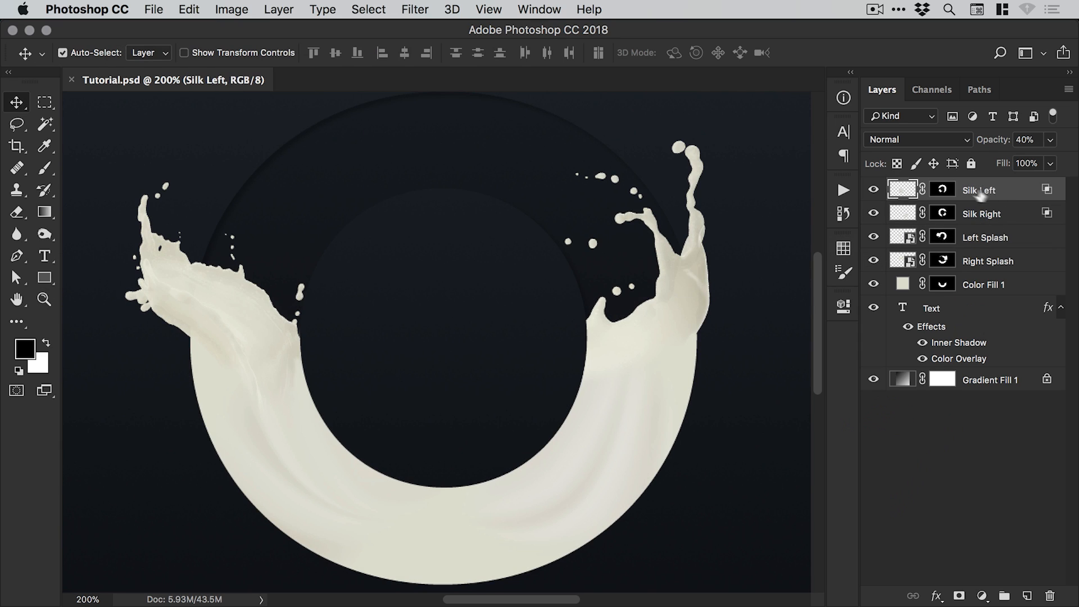
pyautogui.press('4')
pyautogui.keyDown('shift'); pyautogui.click(978, 287); pyautogui.keyUp('shift')
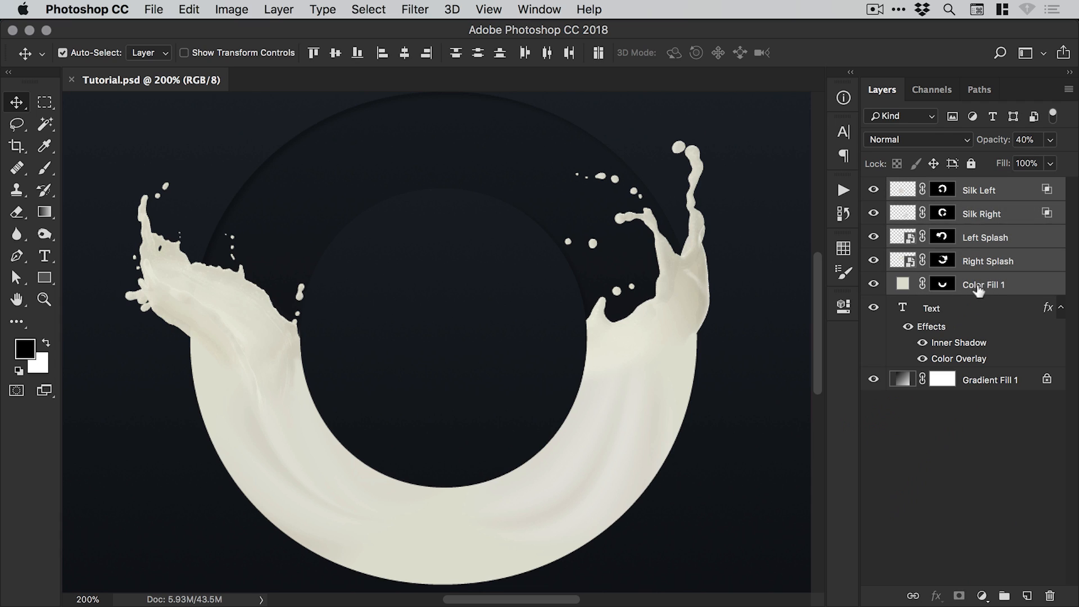
pyautogui.rightClick(987, 197)
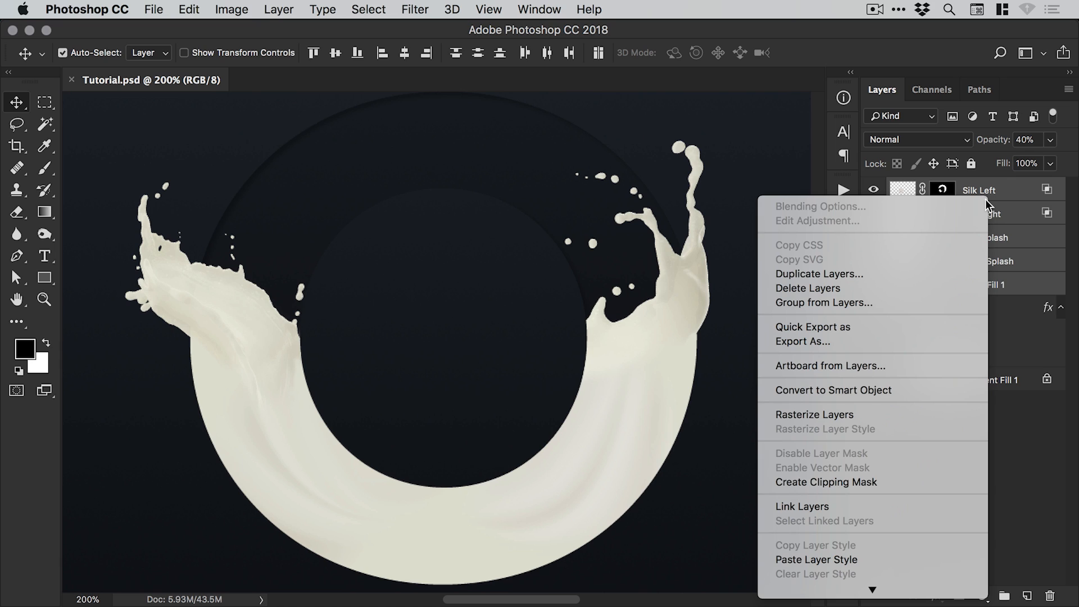
pyautogui.click(830, 390)
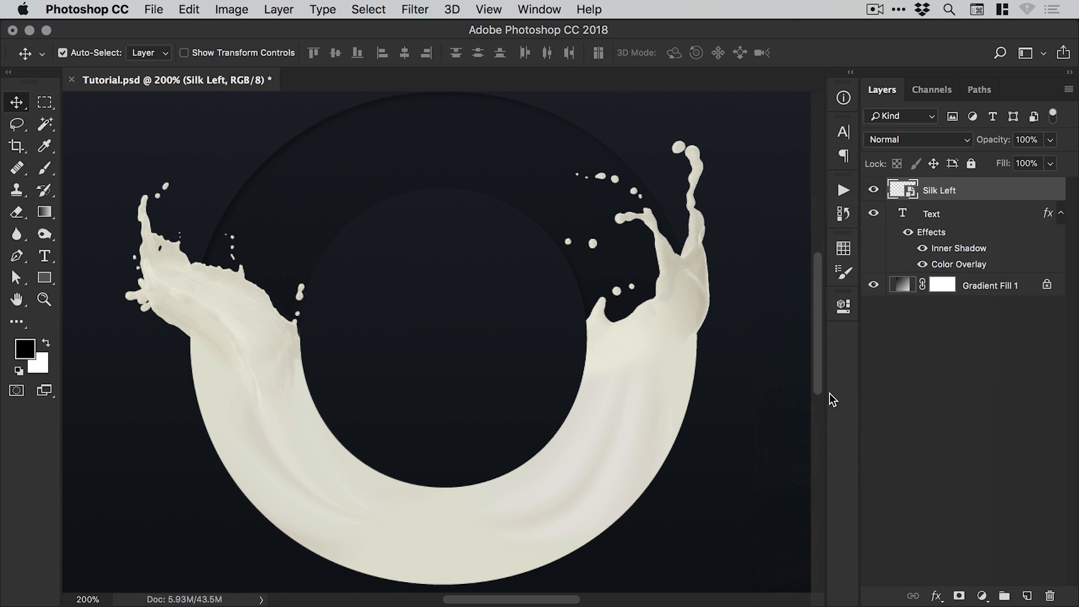
# Rename the new smart object layer as Splash.
pyautogui.doubleClick(944, 192)
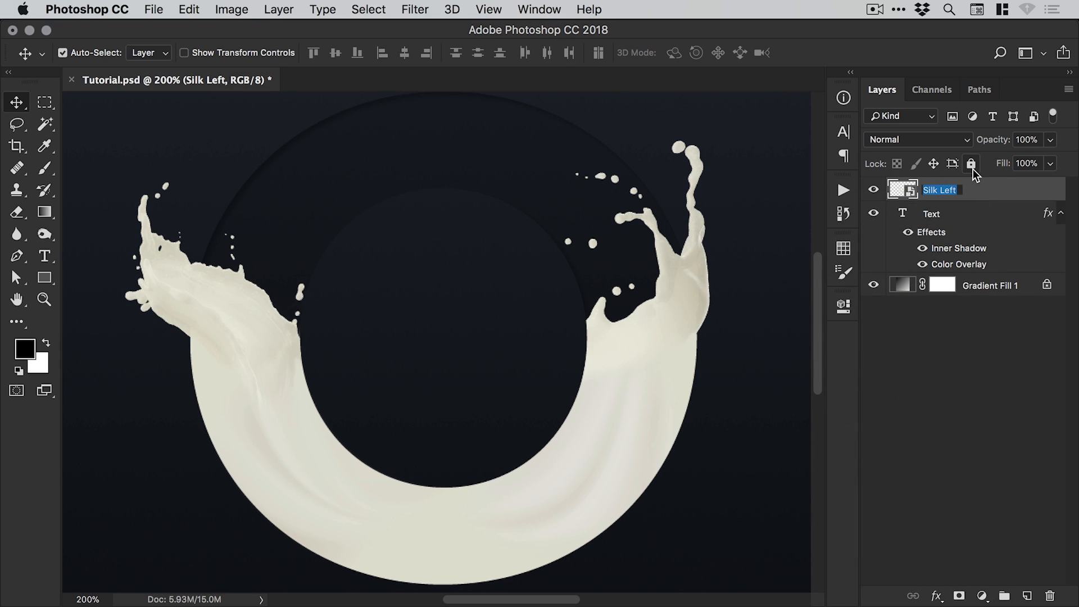
pyautogui.write('Splash')
pyautogui.press('Return')
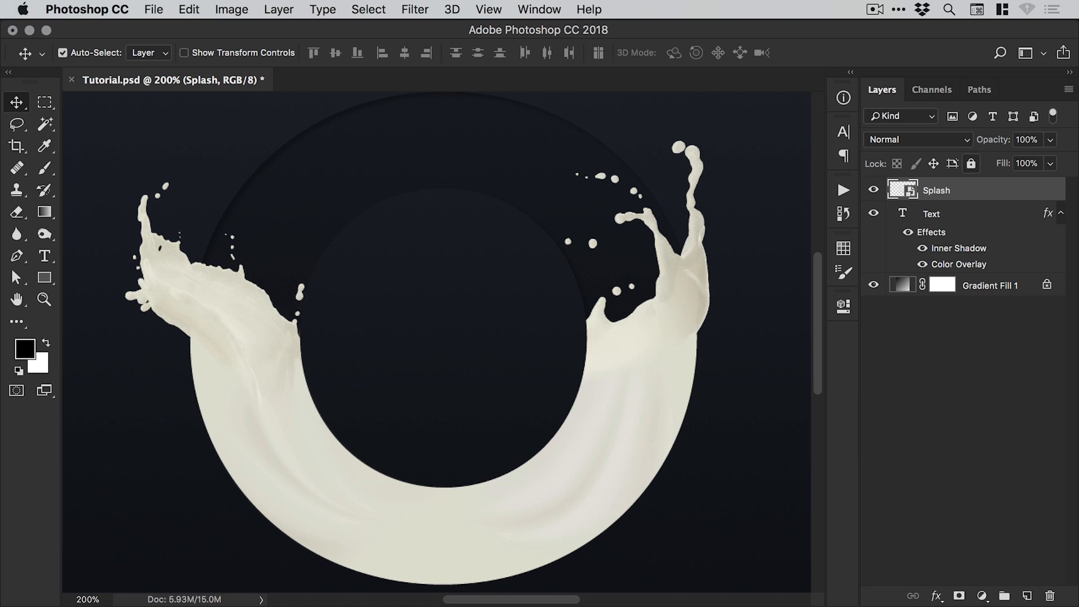
# Inspect the original layers inside the Splash smart object and save Tutorial.psd.
pyautogui.moveTo(629, 409)
pyautogui.mouseDown()
pyautogui.moveTo(648, 329)
pyautogui.moveTo(622, 306)
pyautogui.moveTo(641, 427)
pyautogui.mouseUp()
pyautogui.doubleClick(902, 190)
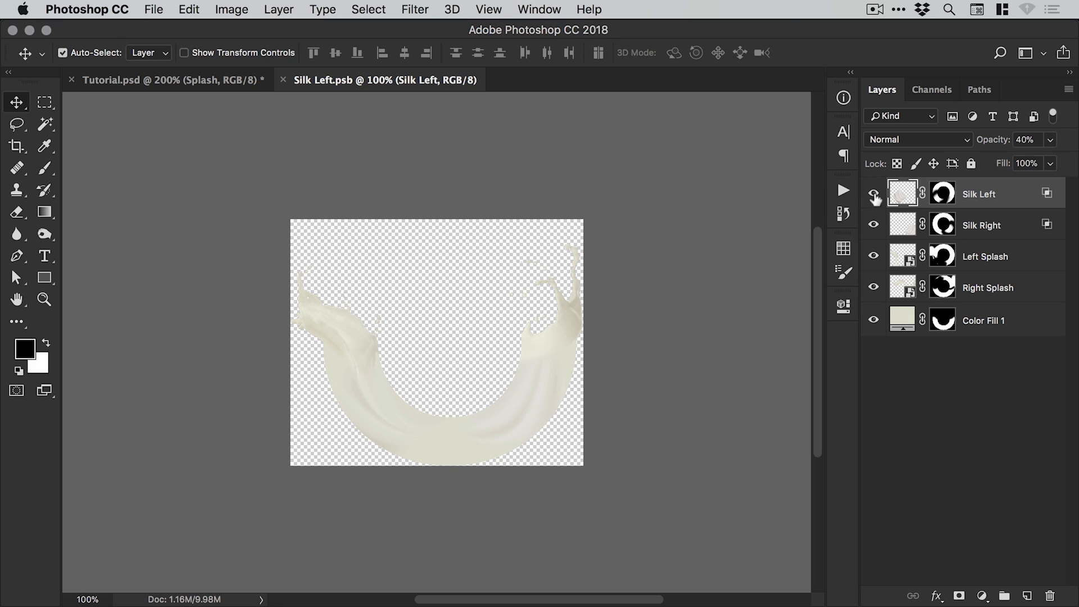
pyautogui.click(284, 80)
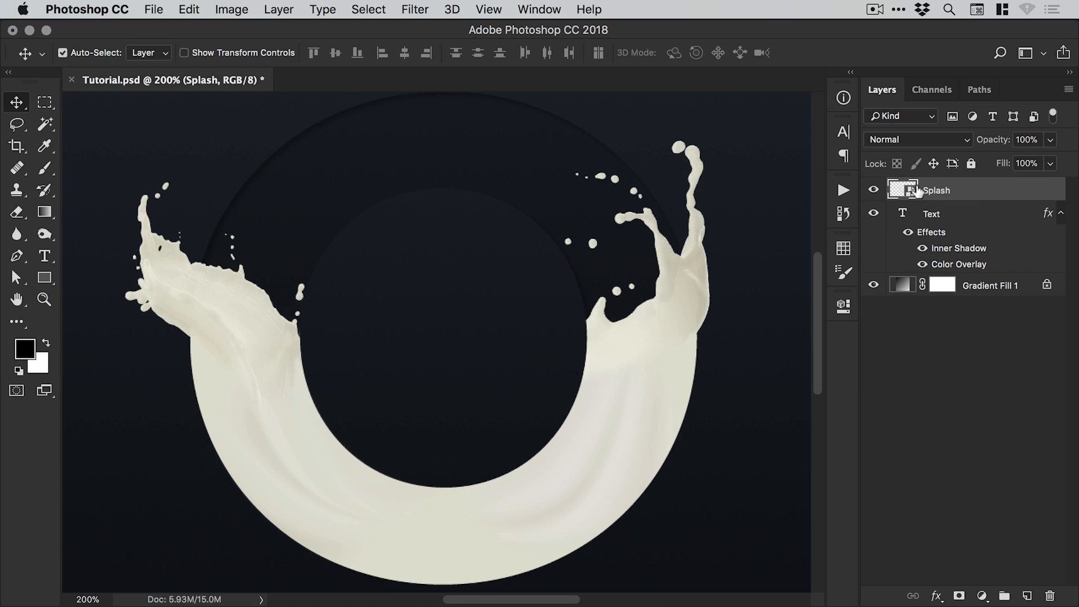
pyautogui.press('super+s')
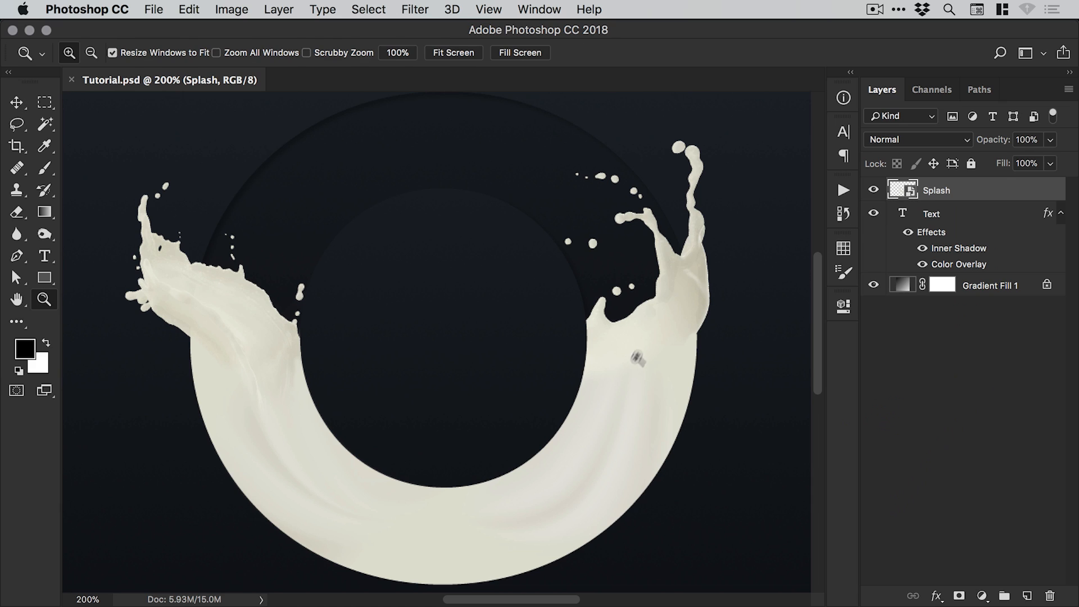
# Soften the jagged edges of the Splash smart object with a Gaussian Blur of 0.3 pixels radius.
pyautogui.press('z')
pyautogui.click(311, 375)
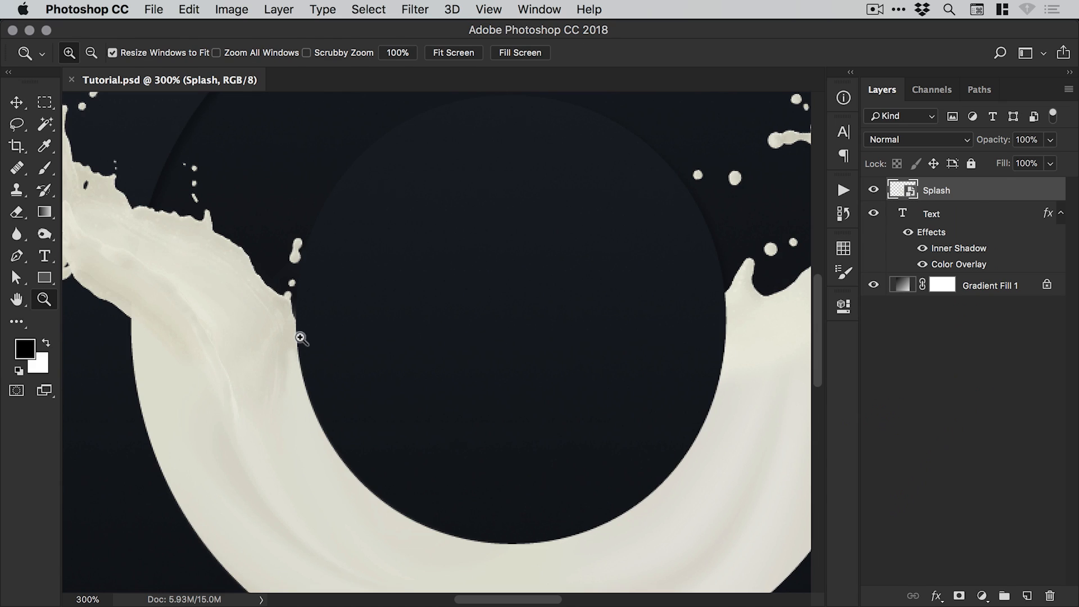
pyautogui.click(299, 336)
pyautogui.press('v')
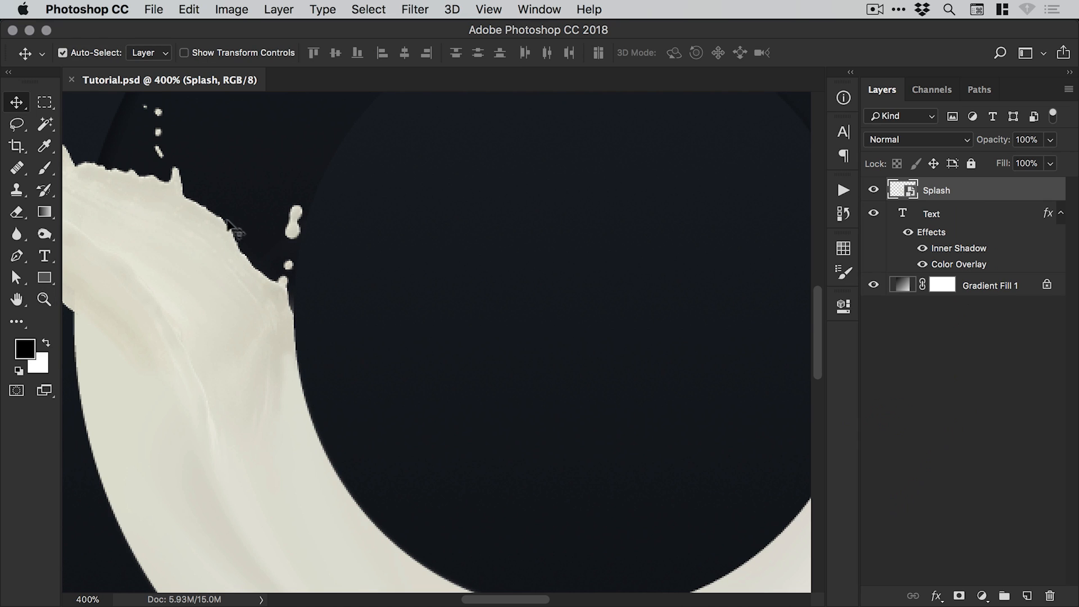
pyautogui.scroll(5, 337, 264)
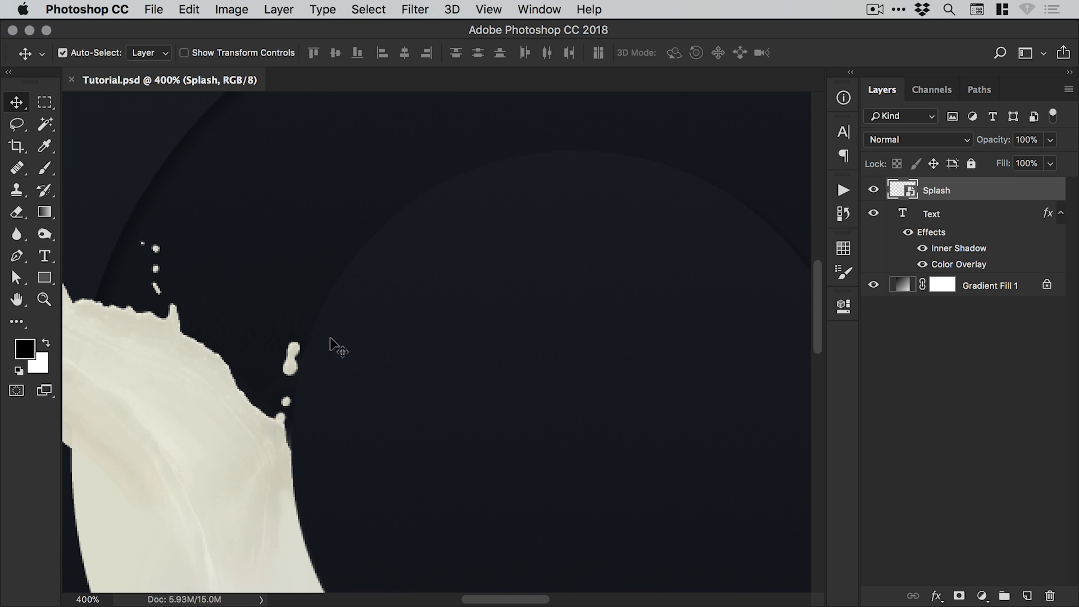
pyautogui.press('super+minus')
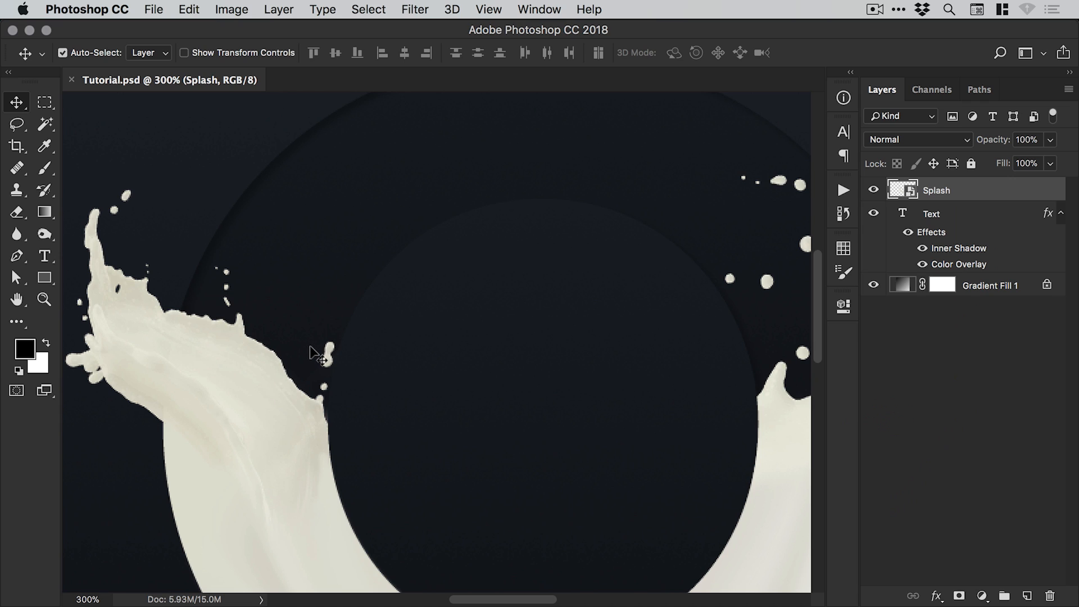
pyautogui.click(416, 9)
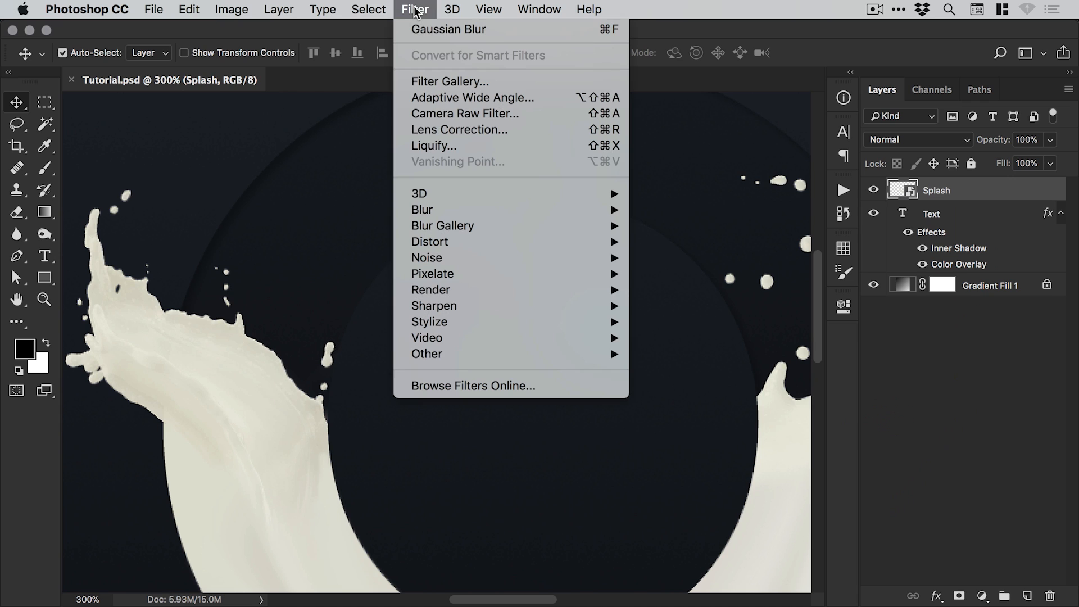
pyautogui.moveTo(427, 213)
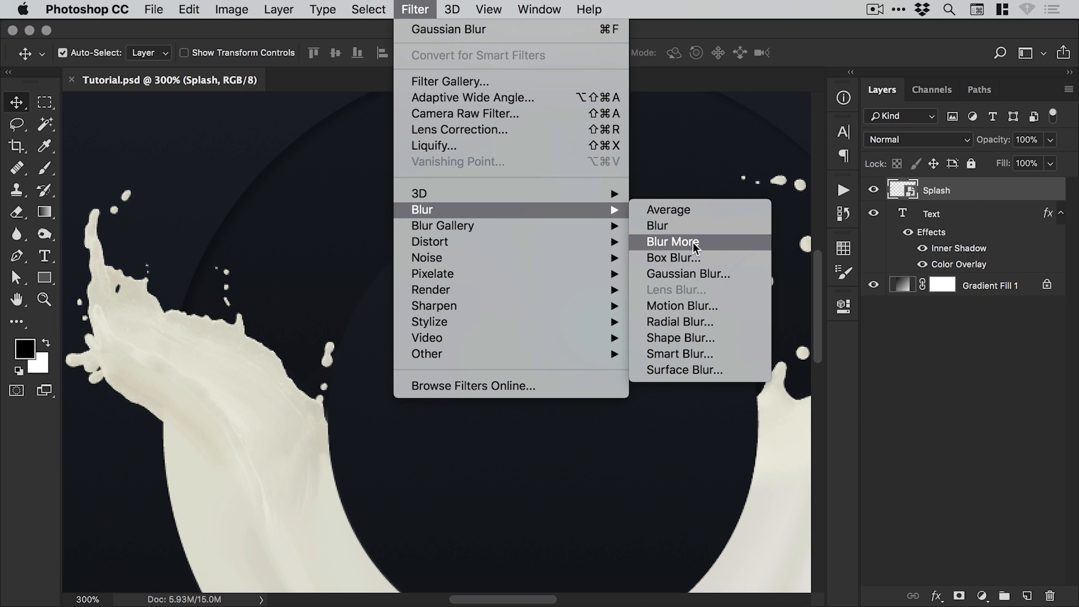
pyautogui.click(693, 271)
pyautogui.moveTo(680, 125); pyautogui.dragTo(612, 120)
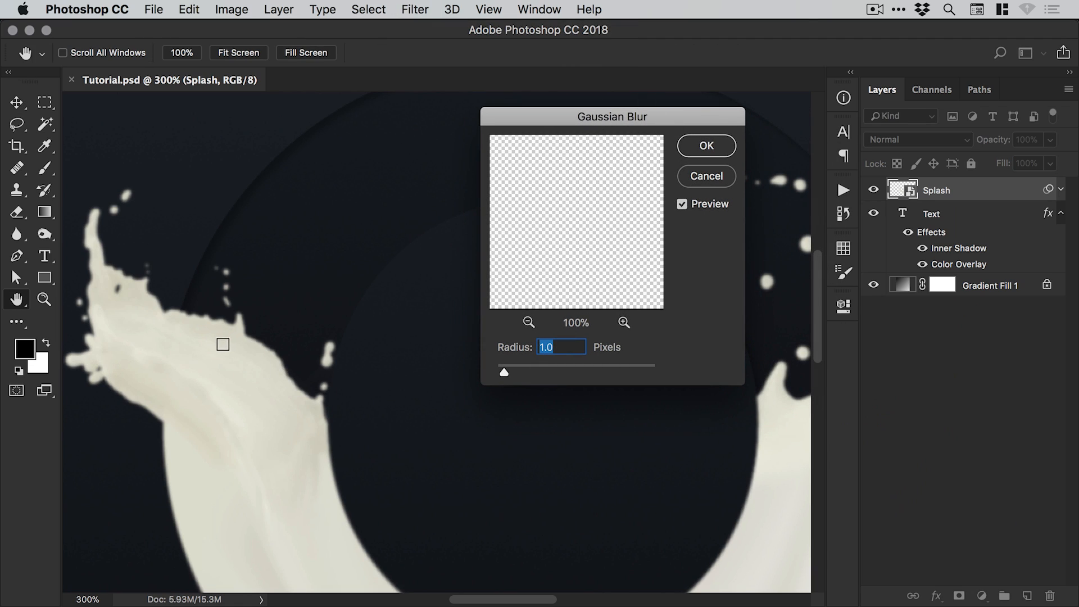
pyautogui.write('0.1')
pyautogui.doubleClick(557, 347)
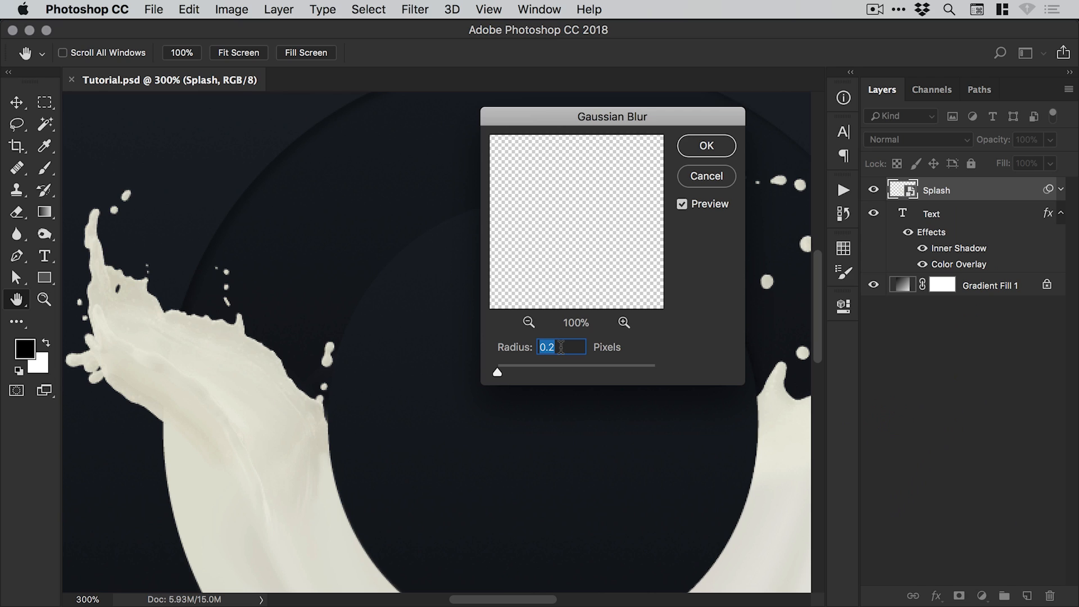
pyautogui.write('3')
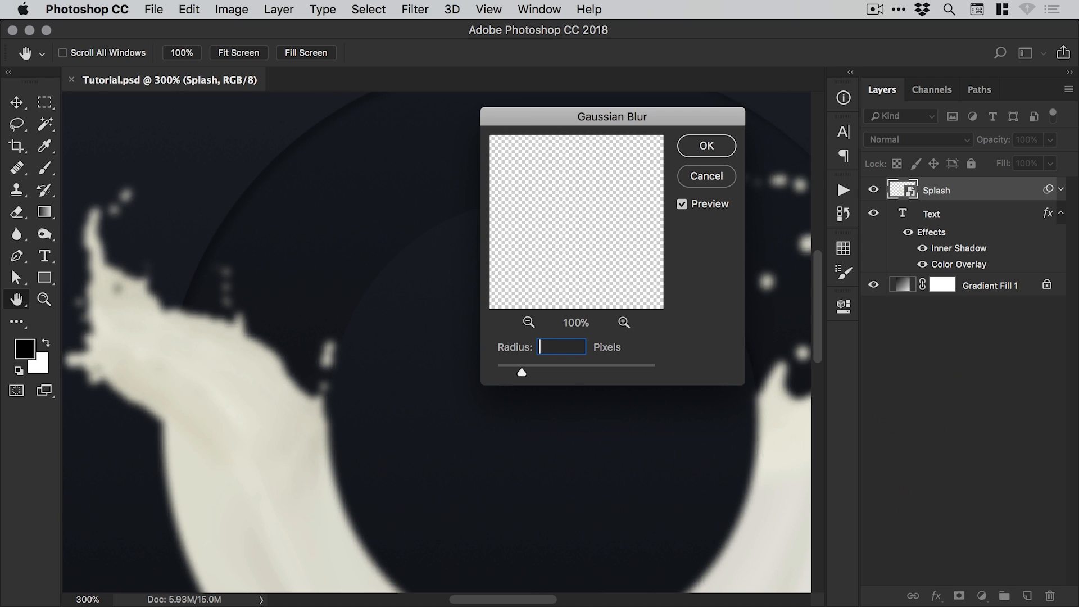
pyautogui.write('0.3')
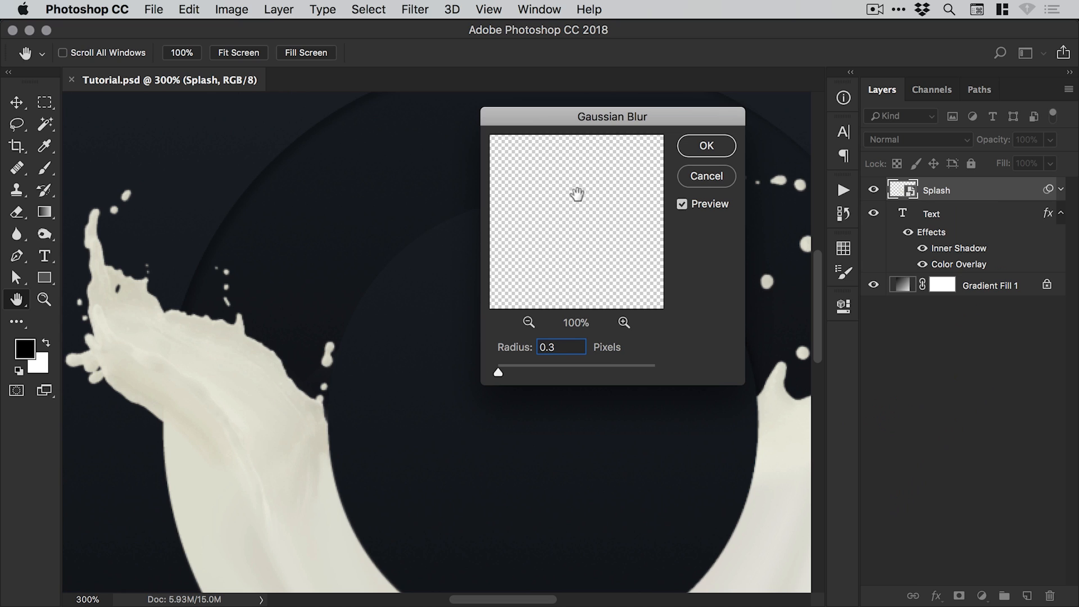
pyautogui.click(707, 146)
# Check the blurred splash edges at 200% and 300% magnification.
pyautogui.press('v')
pyautogui.press('super+minus')
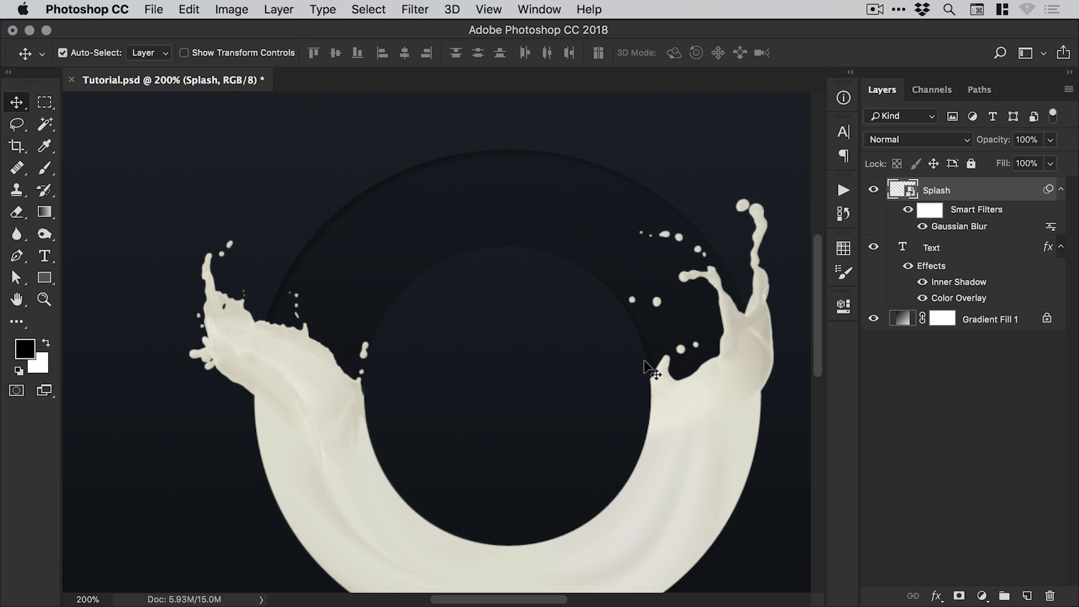
pyautogui.press('super+plus')
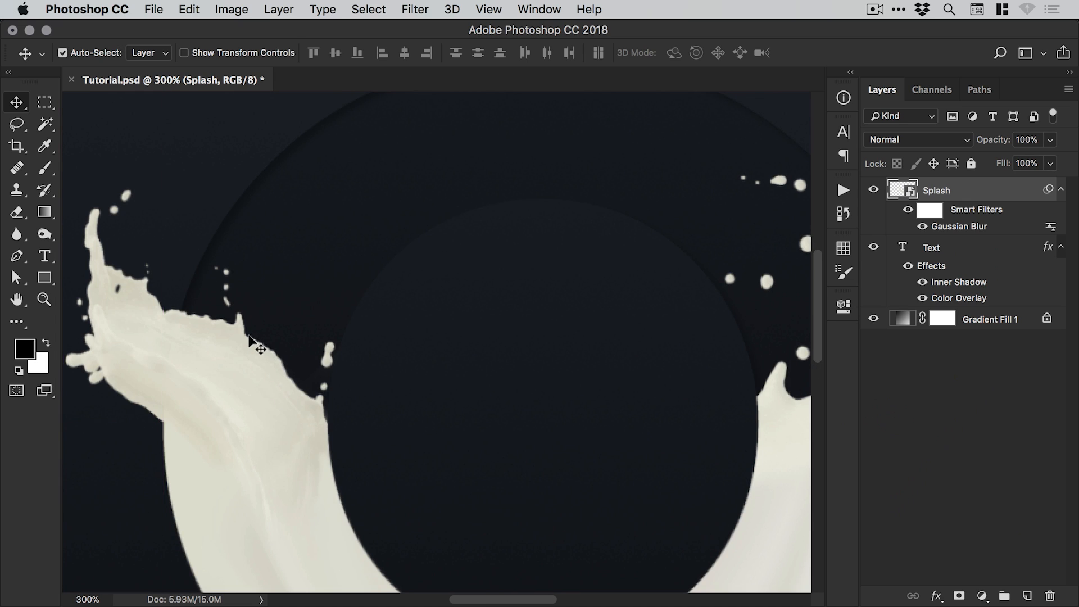
pyautogui.moveTo(336, 381); pyautogui.dragTo(288, 363)
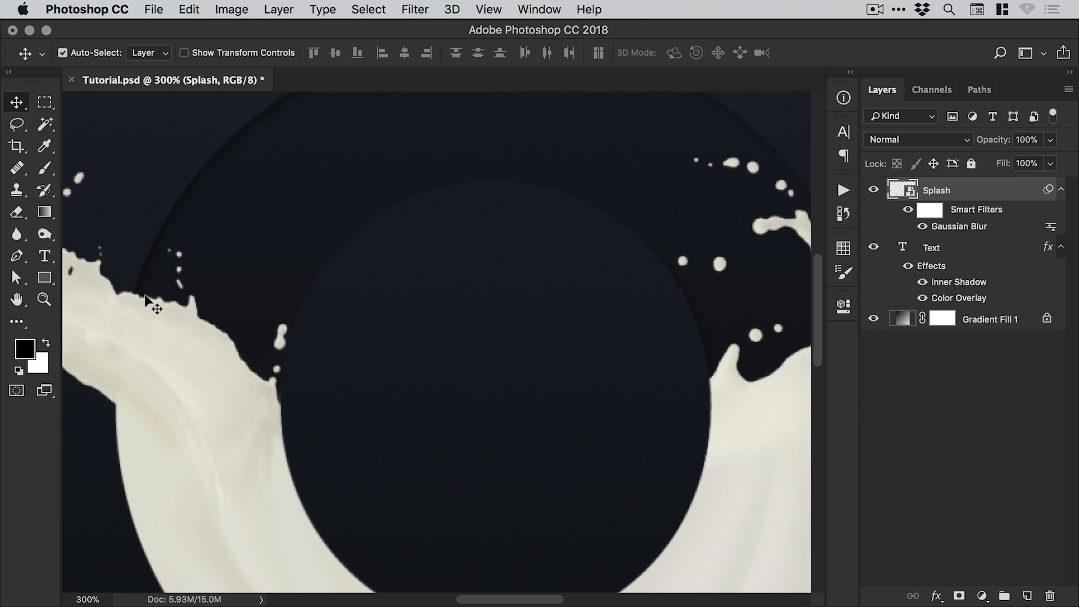
pyautogui.press('super')
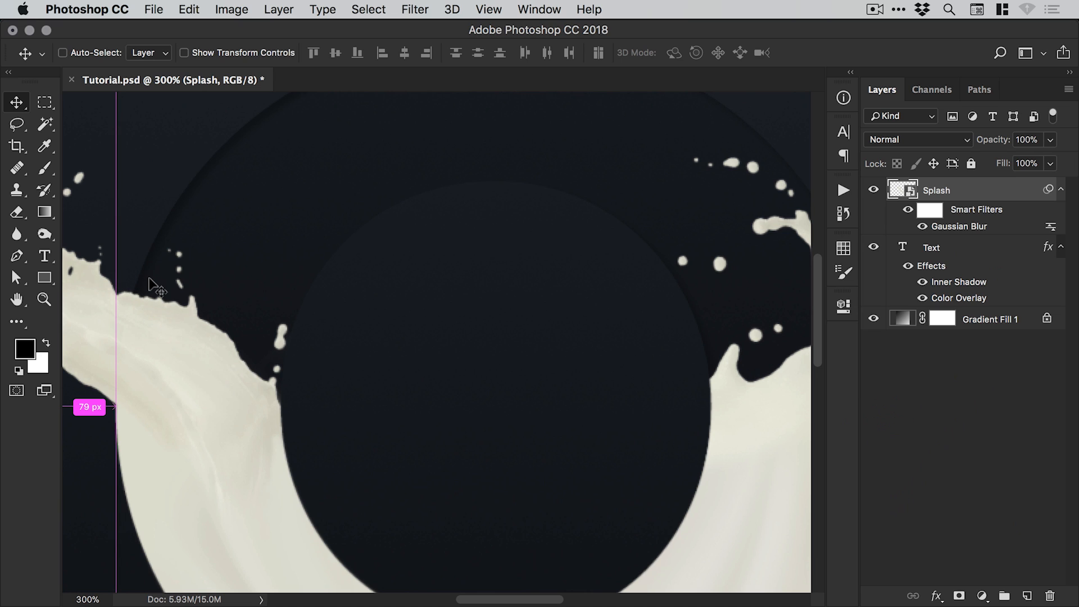
pyautogui.press('super+minus')
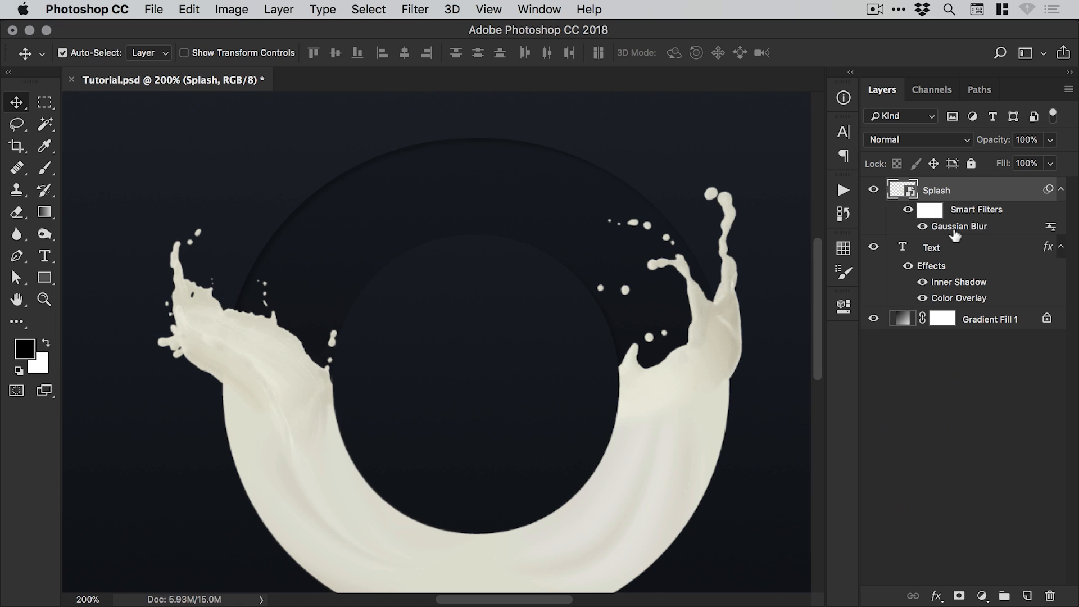
pyautogui.click(427, 12)
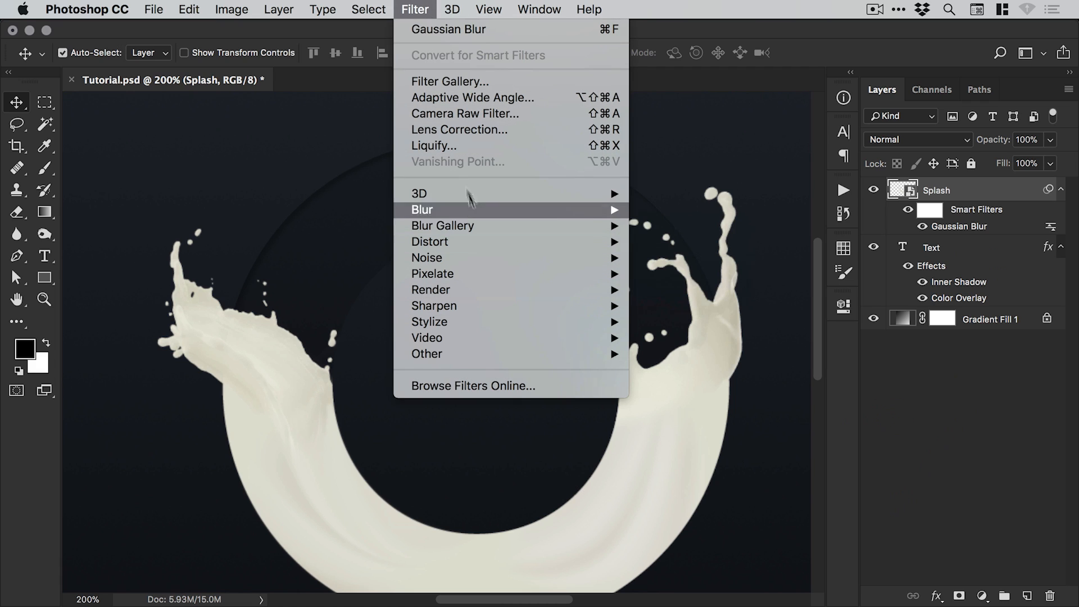
pyautogui.click(421, 8)
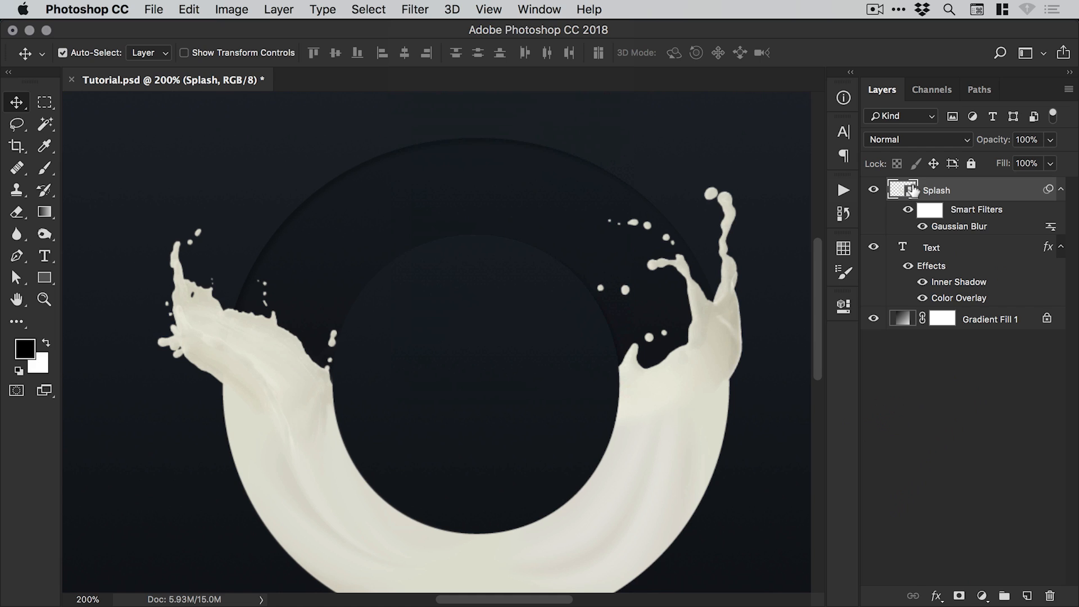
# Set the Splash layer's Gaussian Blur radius to 0.2 pixels and check the splash edges at 300% magnification.
pyautogui.doubleClick(959, 228)
pyautogui.click(572, 344)
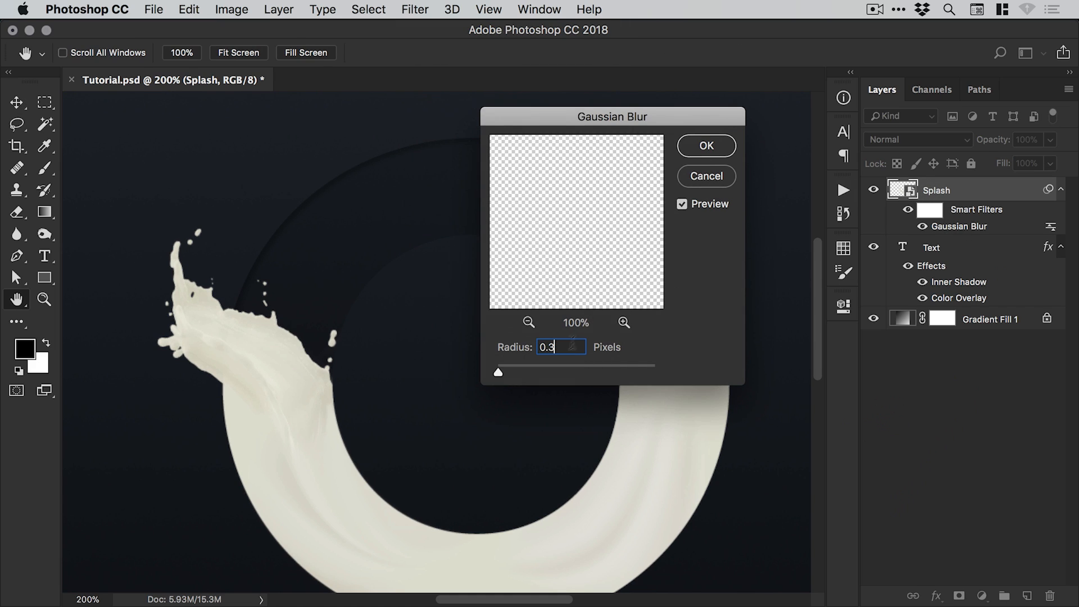
pyautogui.press('BackSpace')
pyautogui.write('2')
pyautogui.press('Return')
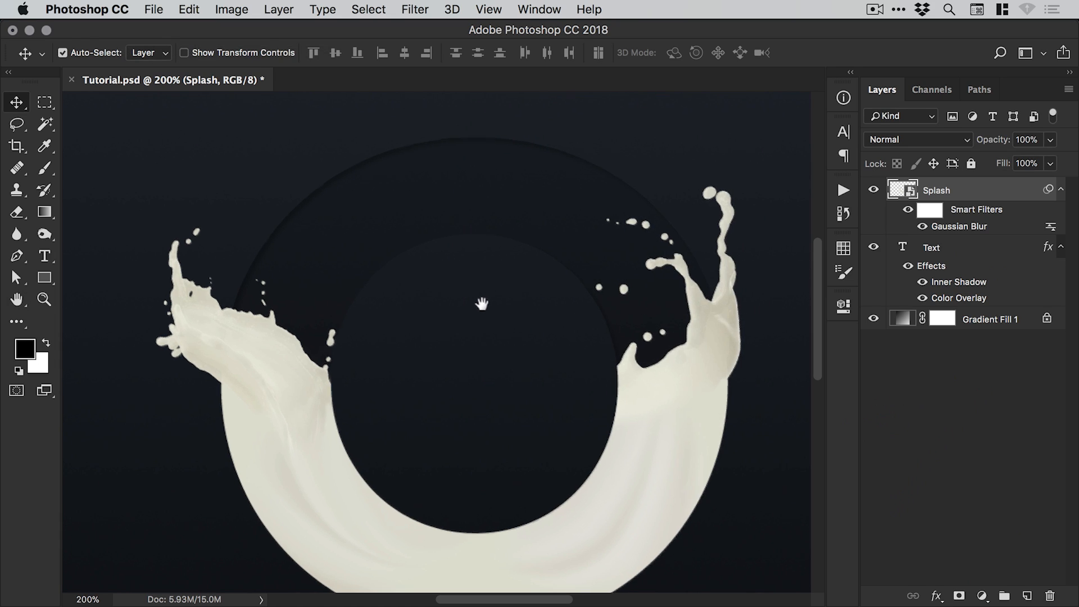
pyautogui.scroll(-1, 482, 314)
pyautogui.press('z')
pyautogui.click(469, 326)
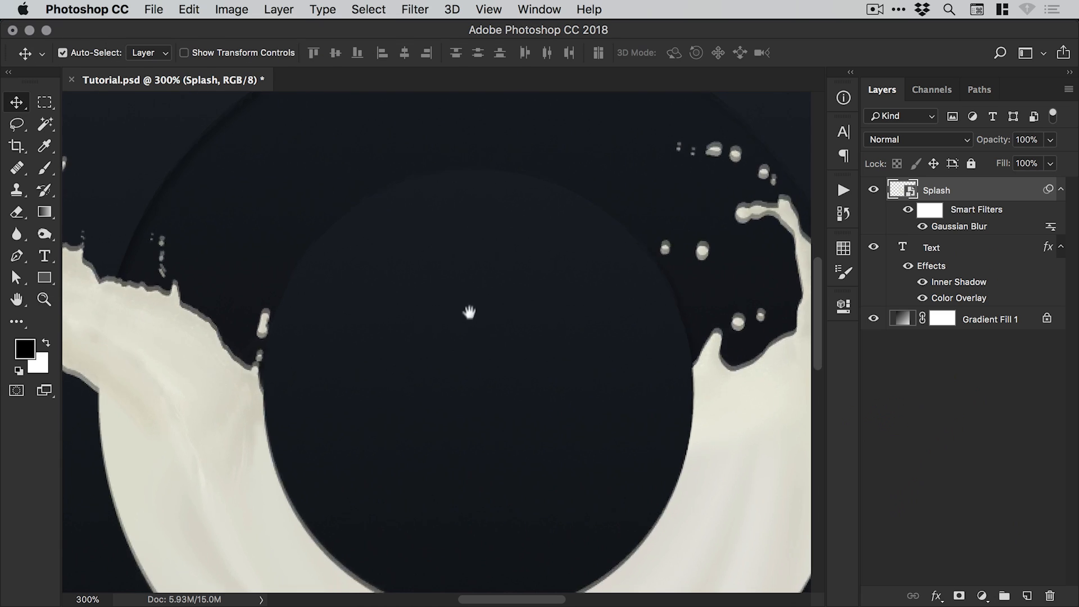
pyautogui.scroll(2, 457, 337)
# Convert the Text layer to a smart object and apply a Gaussian Blur of 0.2 pixels radius.
pyautogui.rightClick(942, 246)
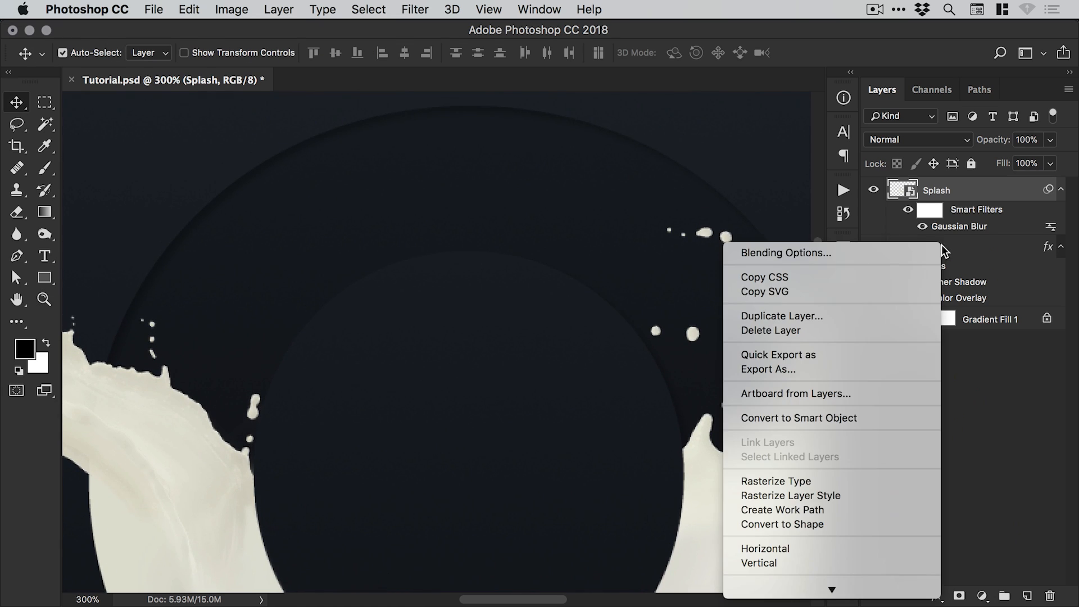
pyautogui.click(836, 416)
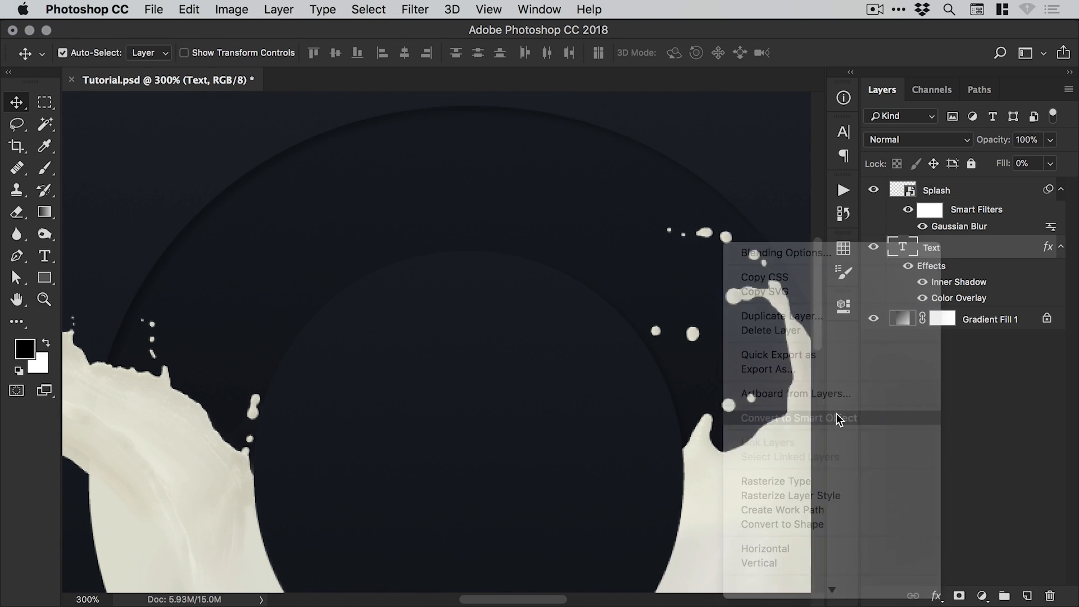
pyautogui.click(415, 9)
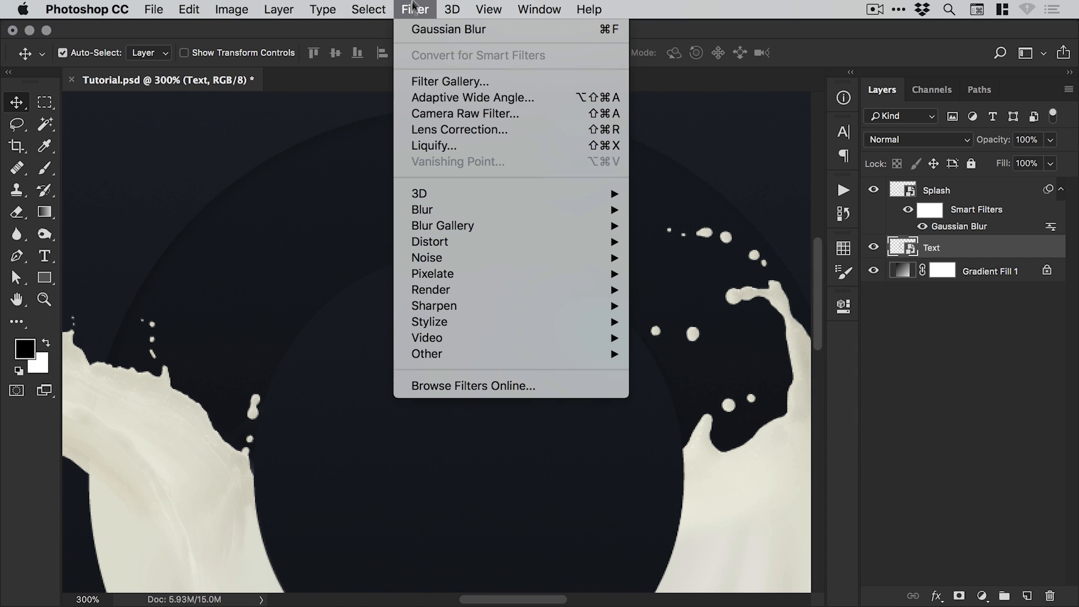
pyautogui.moveTo(482, 213)
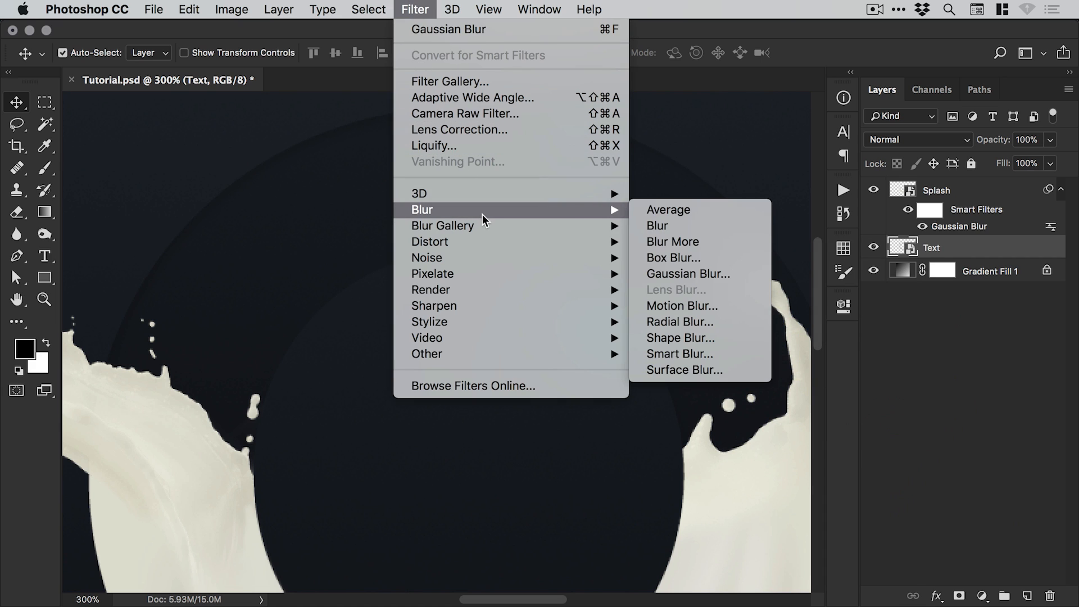
pyautogui.click(663, 274)
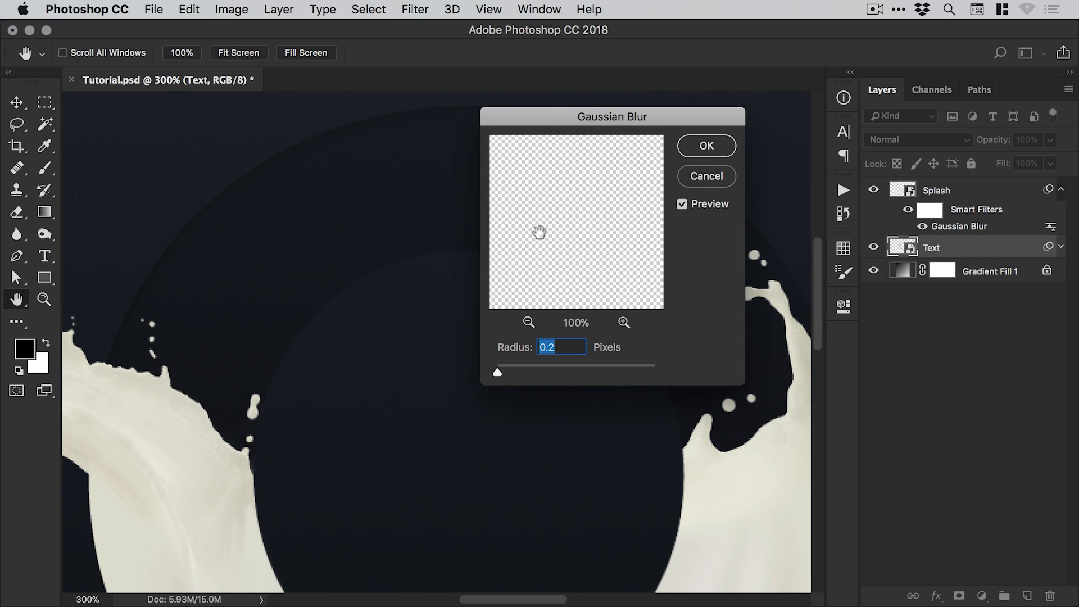
pyautogui.click(705, 147)
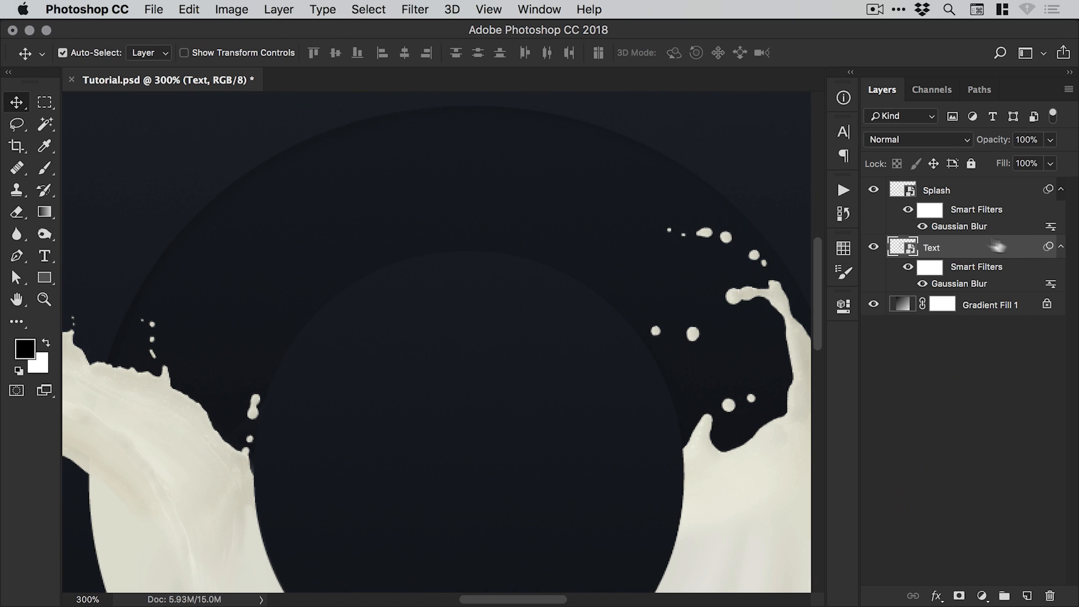
# Collapse the smart filter lists of the Text and Splash layers.
pyautogui.click(1061, 247)
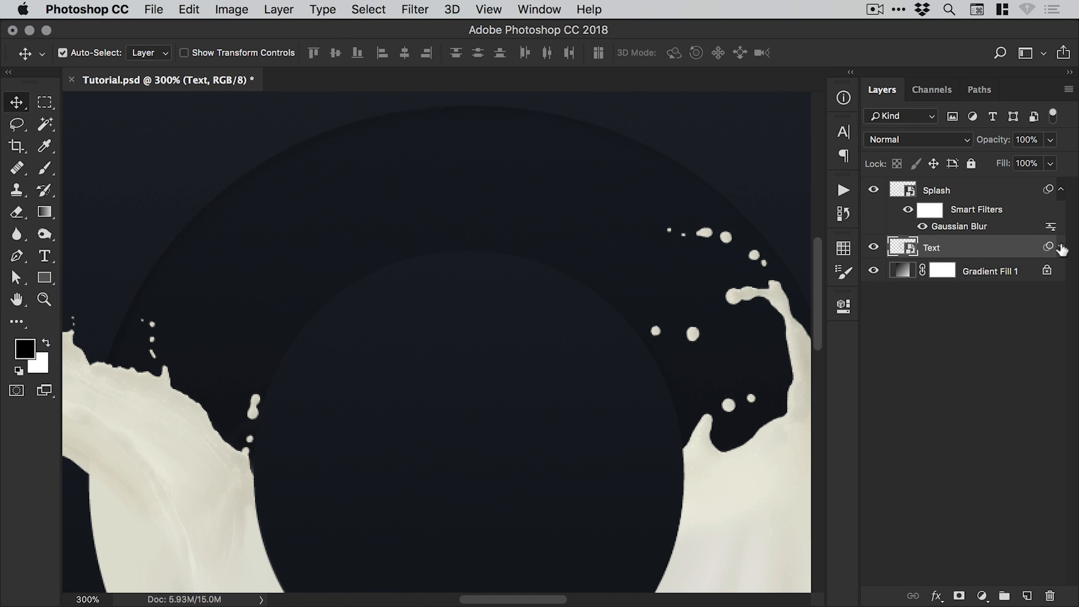
pyautogui.click(1060, 248)
pyautogui.click(1061, 248)
pyautogui.click(1061, 190)
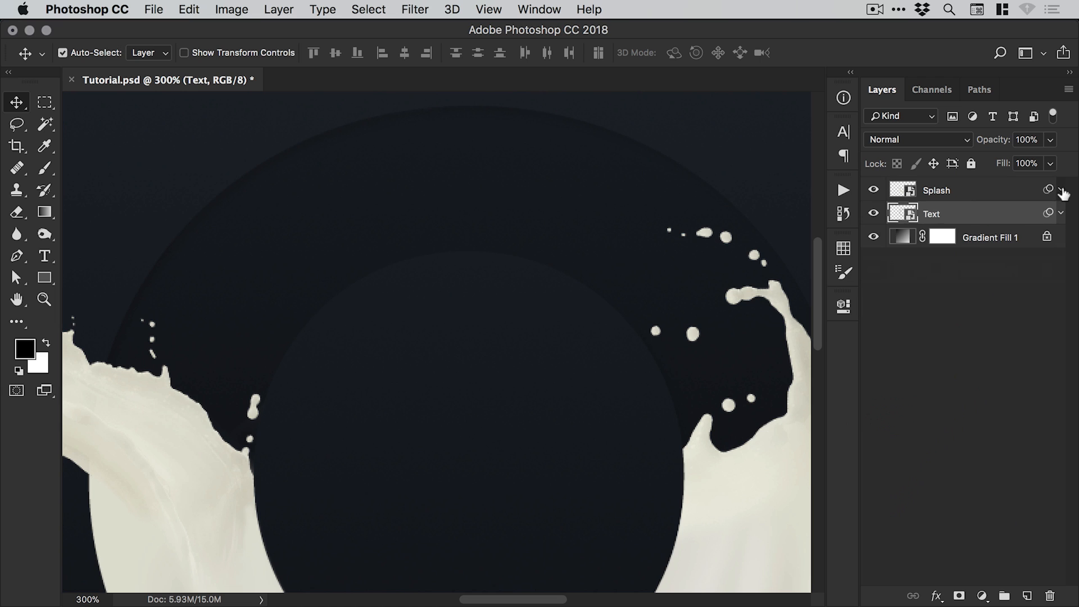
# Examine the ring artwork with the Splash and Text layers hidden and shown in turn, at 200% and 100% magnification.
pyautogui.press('super+minus')
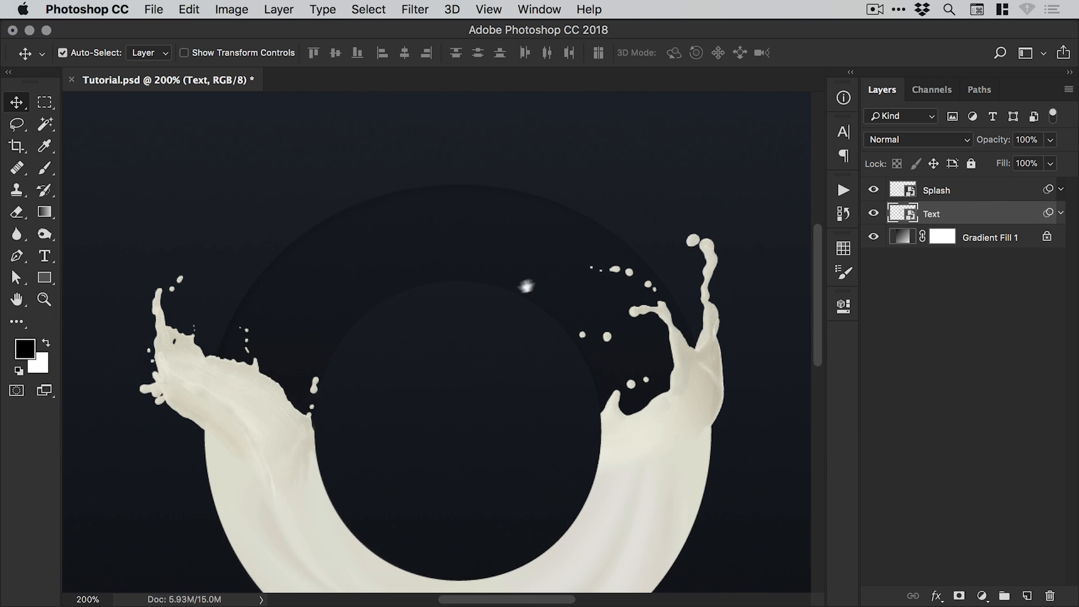
pyautogui.moveTo(526, 287); pyautogui.dragTo(494, 236)
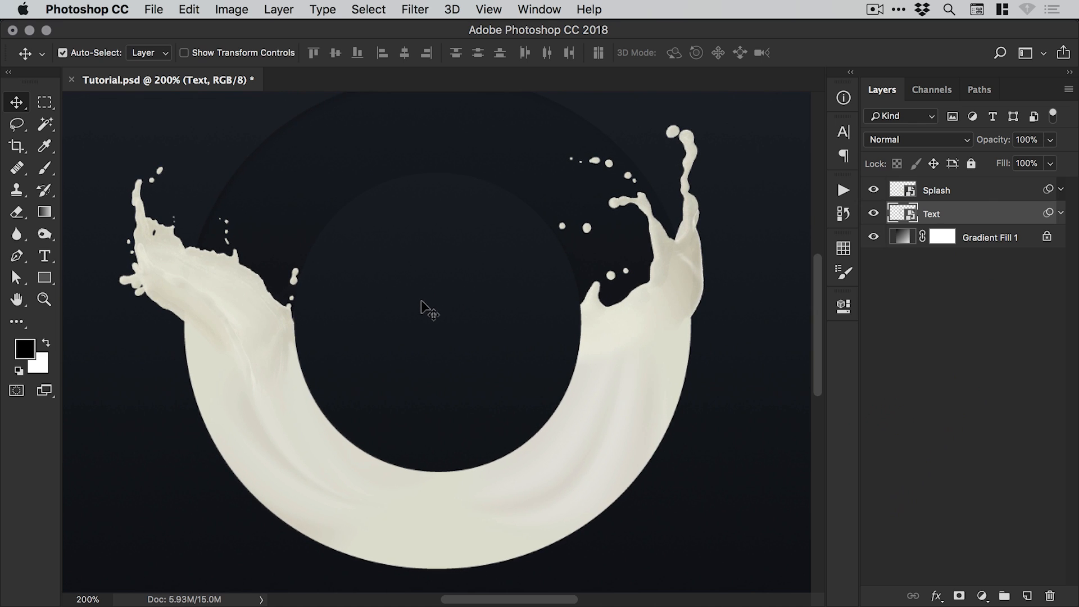
pyautogui.click(874, 191)
pyautogui.click(874, 191)
pyautogui.click(872, 213)
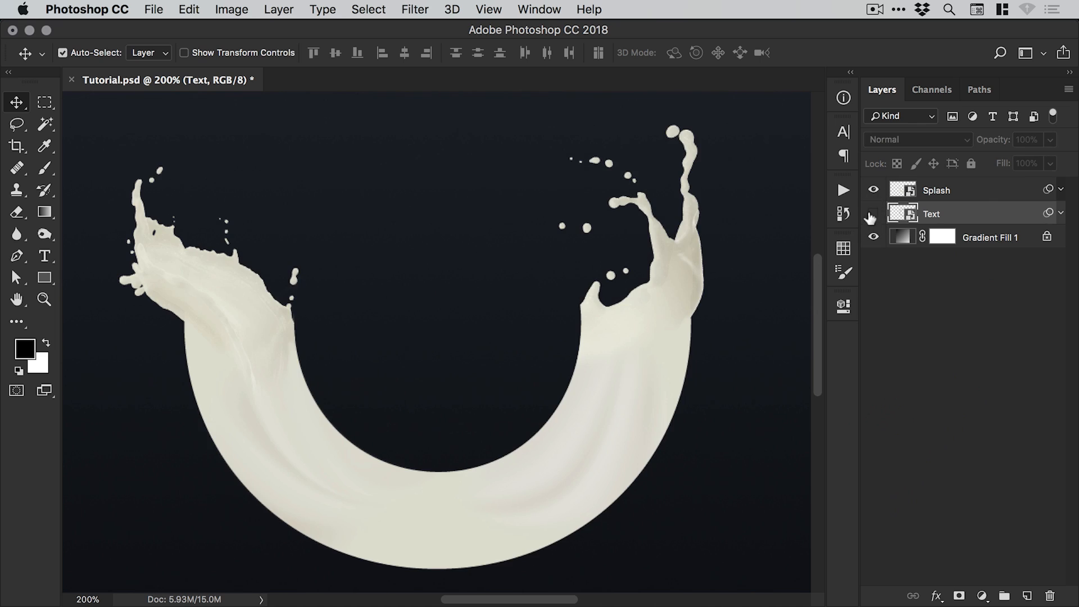
pyautogui.click(871, 214)
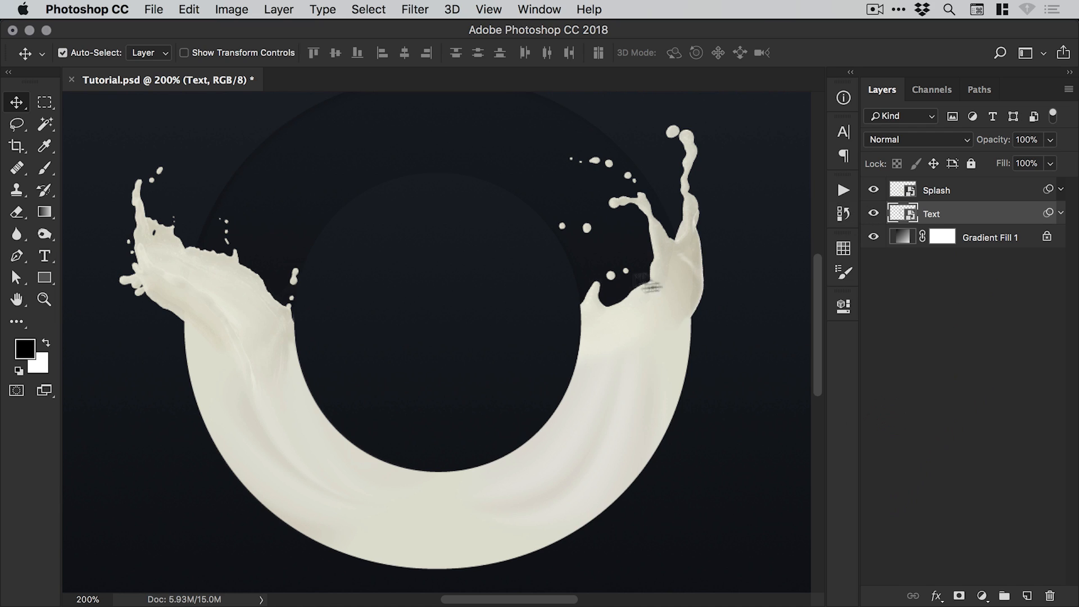
pyautogui.press('super+minus')
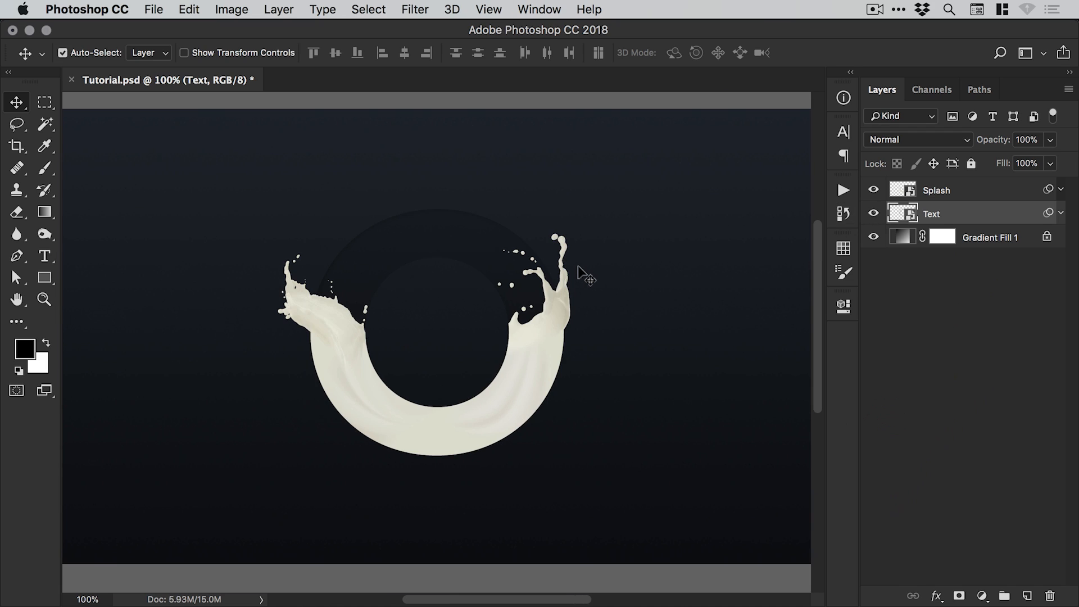
# Add a Solid Color fill layer in pure red (#ff0000) directly above the Splash layer.
pyautogui.click(945, 194)
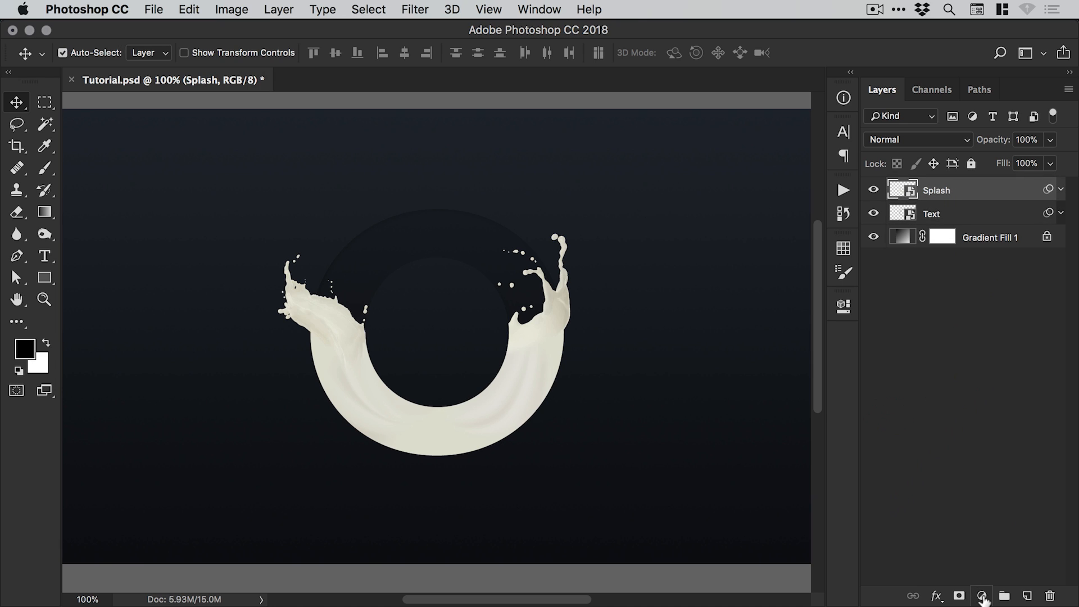
pyautogui.click(982, 597)
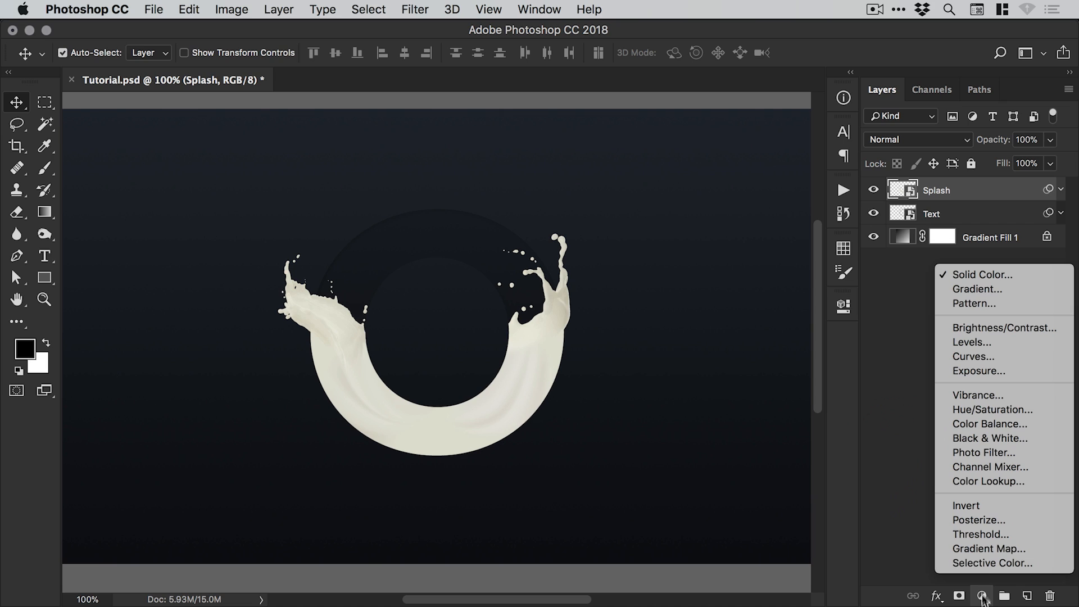
pyautogui.click(994, 275)
pyautogui.click(614, 233)
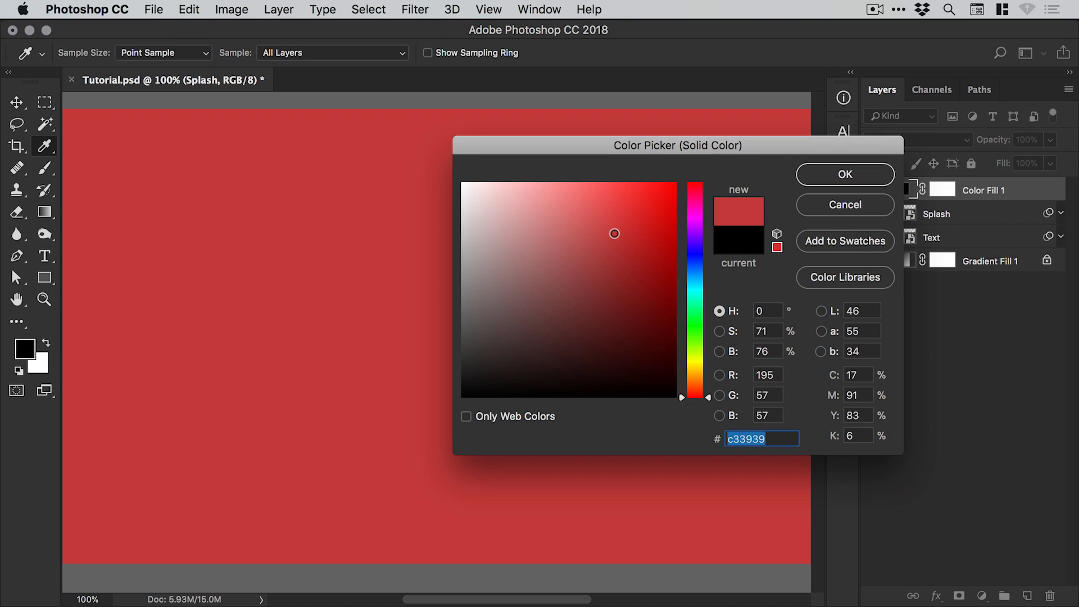
pyautogui.moveTo(615, 233); pyautogui.dragTo(709, 161)
pyautogui.click(845, 175)
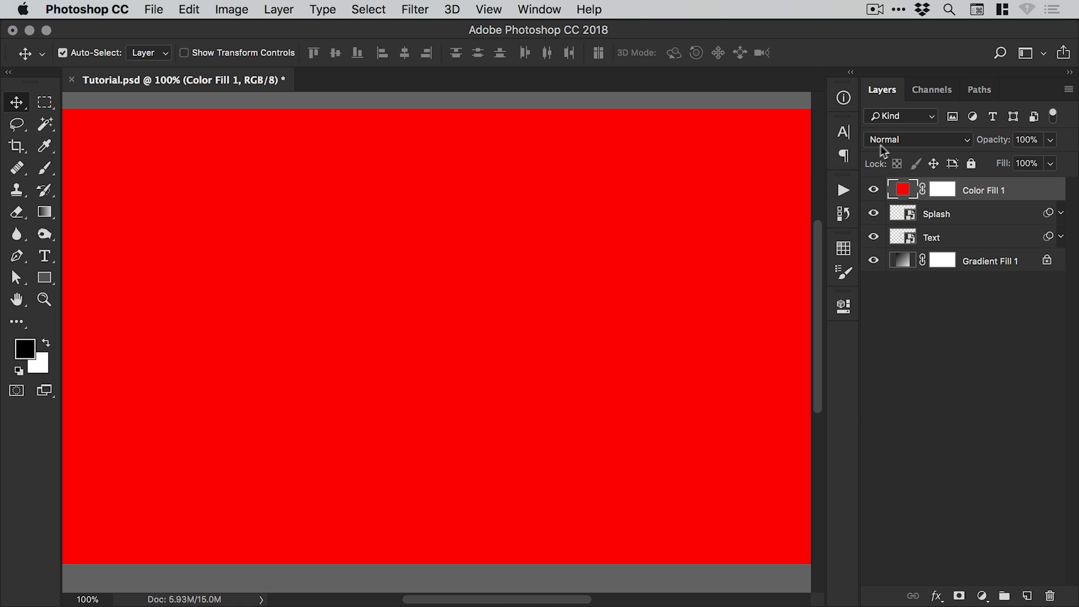
# Set the red fill layer to Multiply, clip it to the Splash layer and compare the artwork with and without it.
pyautogui.click(903, 140)
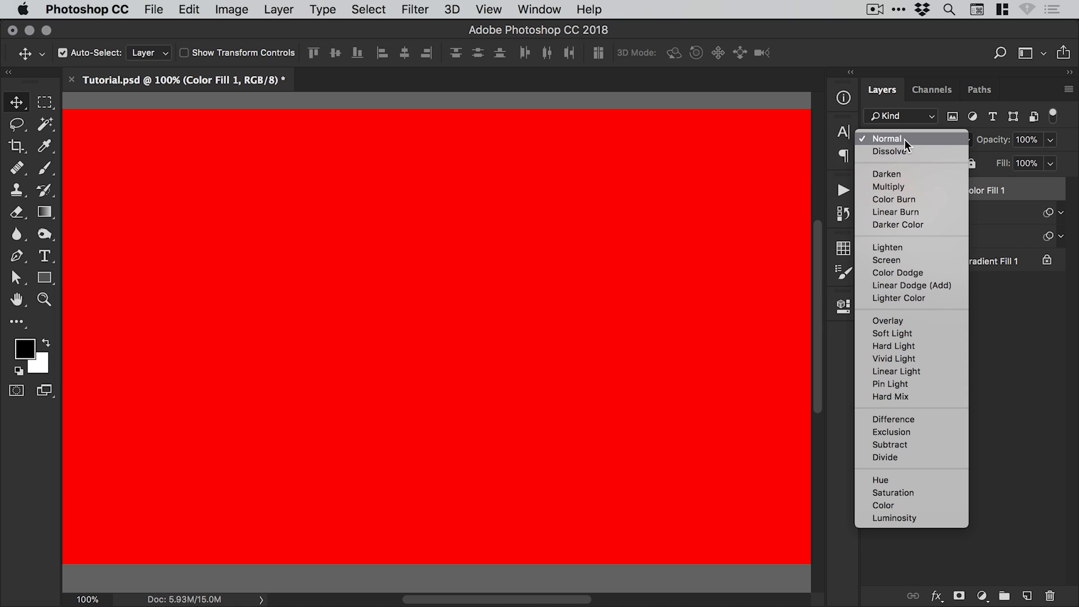
pyautogui.click(902, 187)
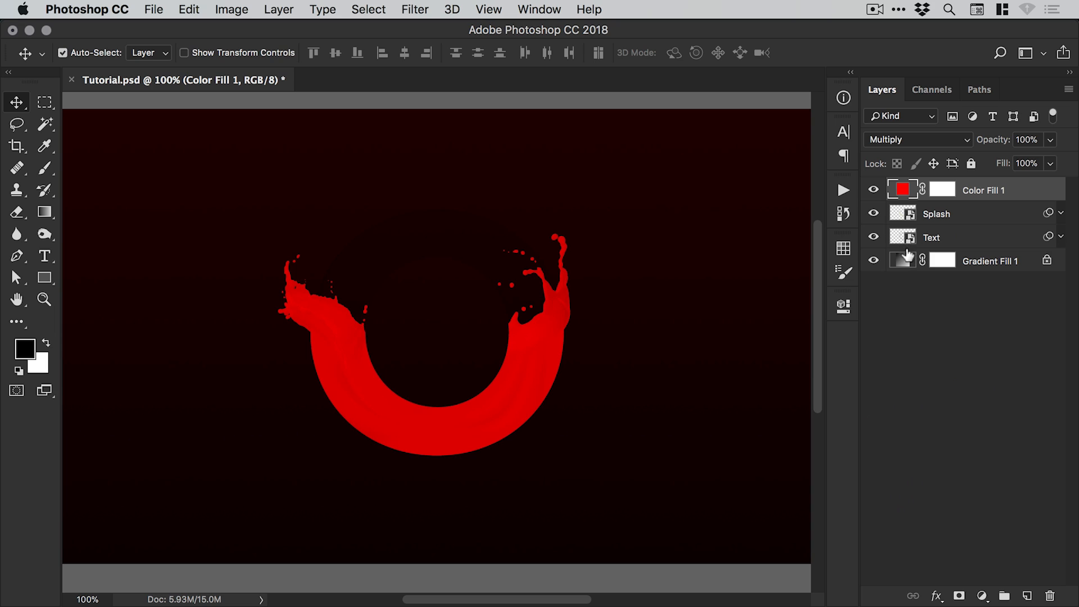
pyautogui.click(465, 326)
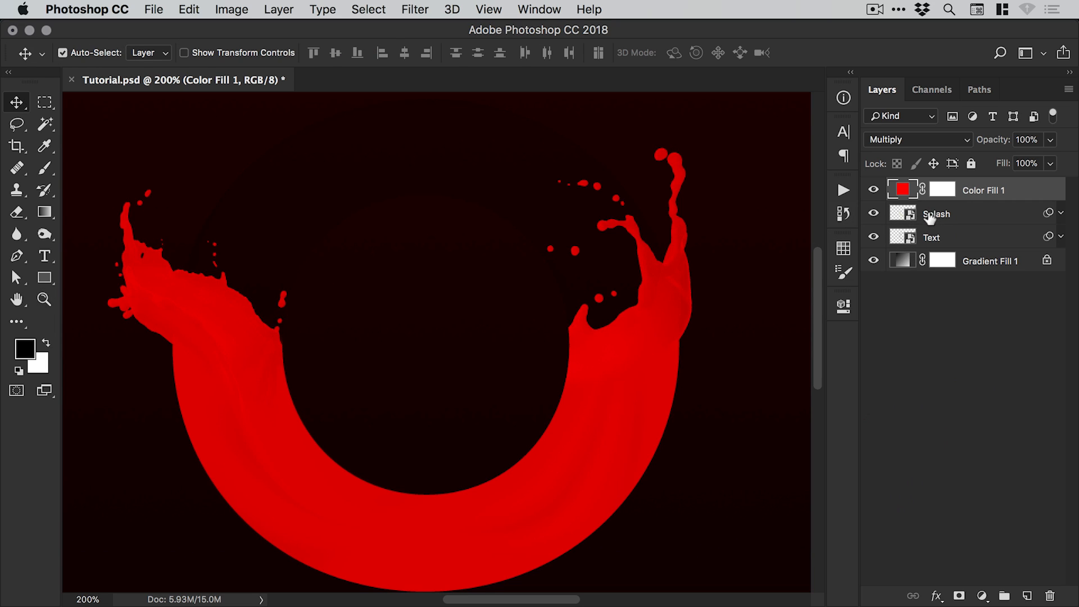
pyautogui.rightClick(987, 191)
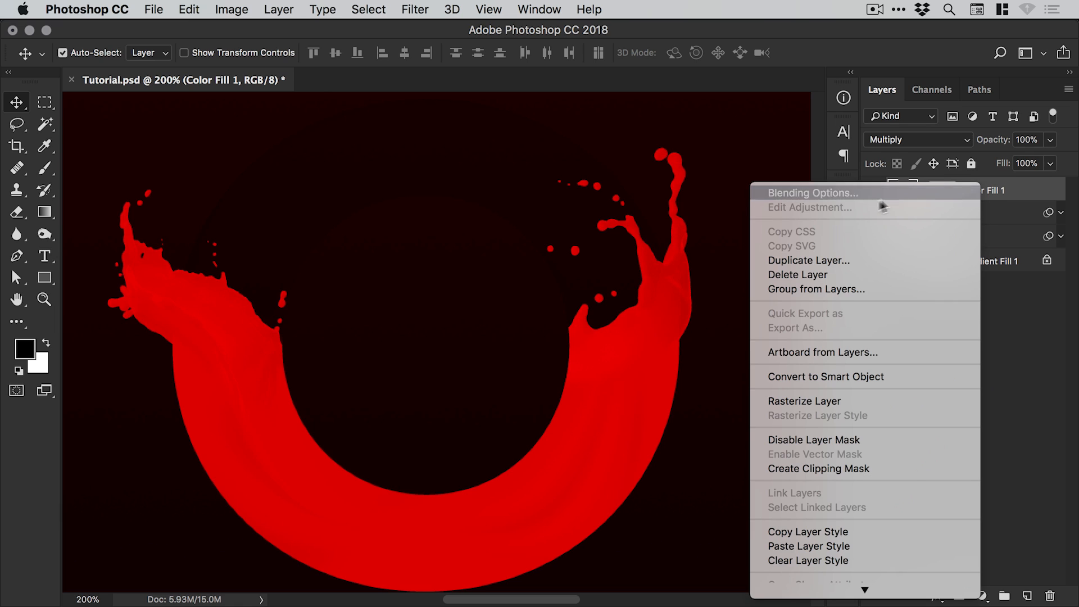
pyautogui.click(843, 469)
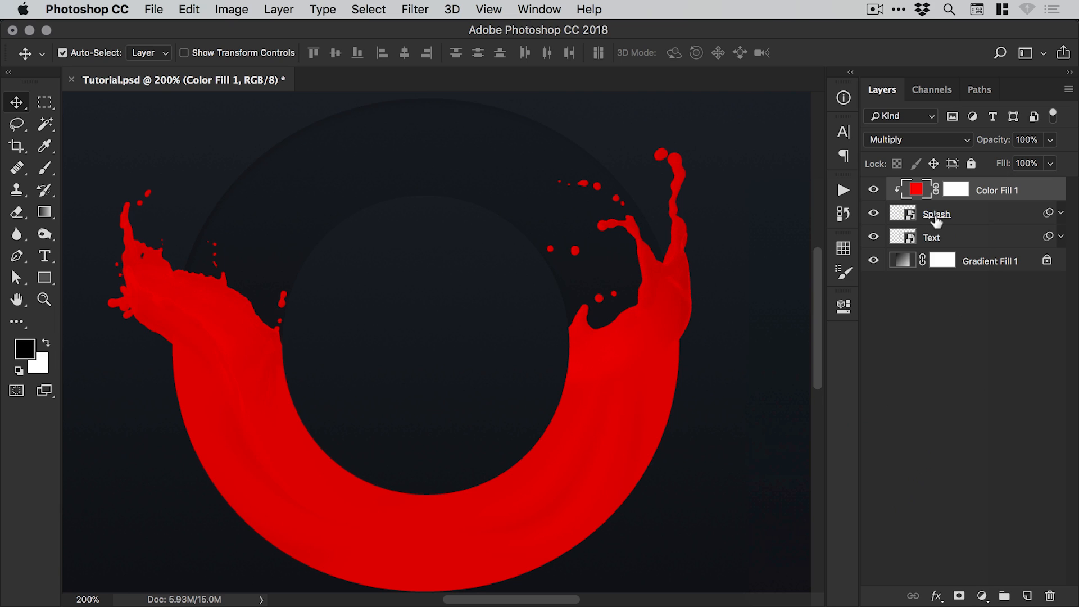
pyautogui.click(875, 191)
pyautogui.click(875, 191)
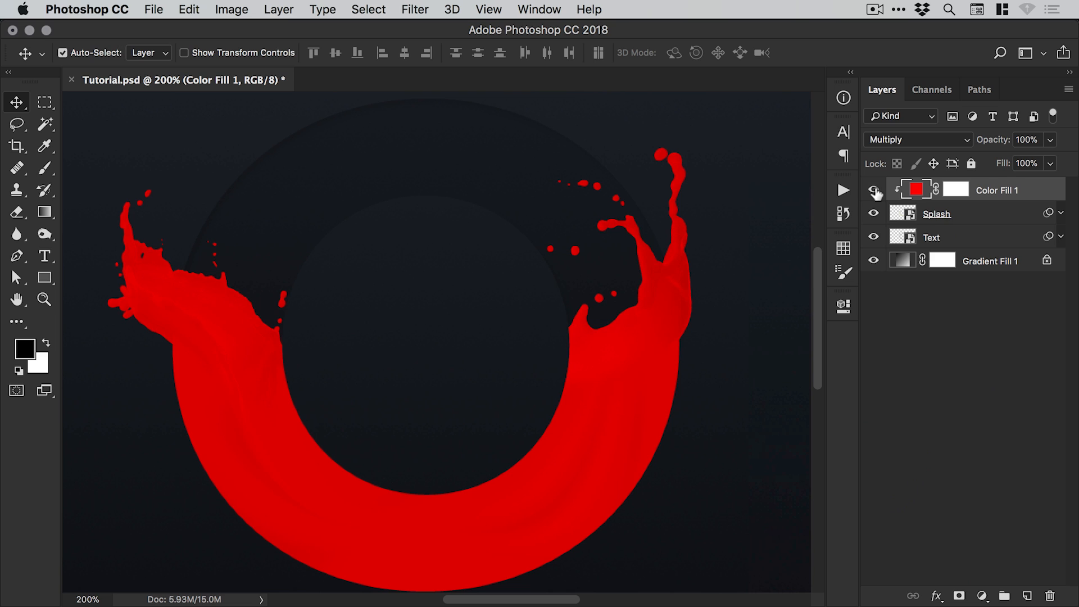
# Change the clipped fill layer's color to yellow #fff43e.
pyautogui.doubleClick(917, 191)
pyautogui.moveTo(729, 148); pyautogui.dragTo(899, 175)
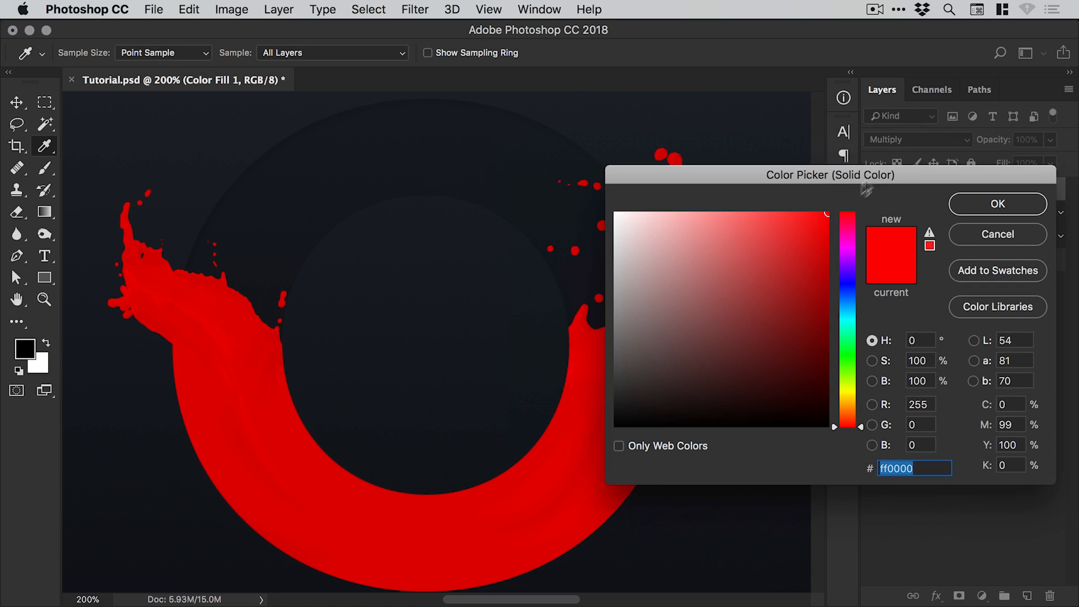
pyautogui.moveTo(851, 378)
pyautogui.mouseDown()
pyautogui.moveTo(847, 242)
pyautogui.moveTo(842, 392)
pyautogui.moveTo(843, 241)
pyautogui.moveTo(853, 388)
pyautogui.mouseUp()
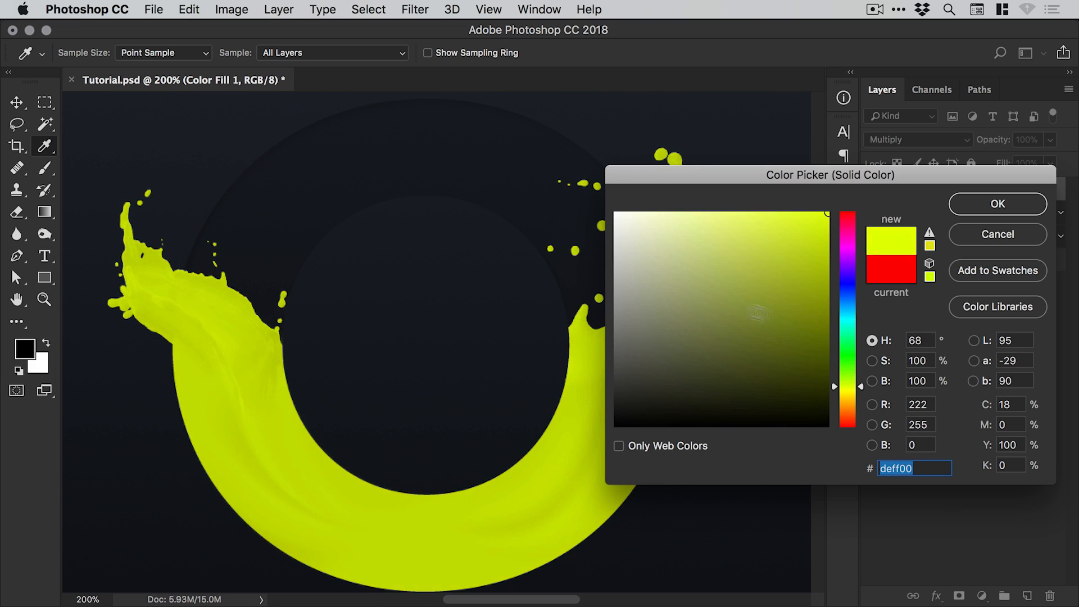
pyautogui.moveTo(668, 220)
pyautogui.mouseDown()
pyautogui.moveTo(660, 180)
pyautogui.moveTo(723, 203)
pyautogui.moveTo(573, 154)
pyautogui.moveTo(608, 439)
pyautogui.moveTo(672, 371)
pyautogui.moveTo(740, 381)
pyautogui.moveTo(717, 250)
pyautogui.moveTo(777, 213)
pyautogui.mouseUp()
pyautogui.moveTo(850, 386); pyautogui.dragTo(849, 392)
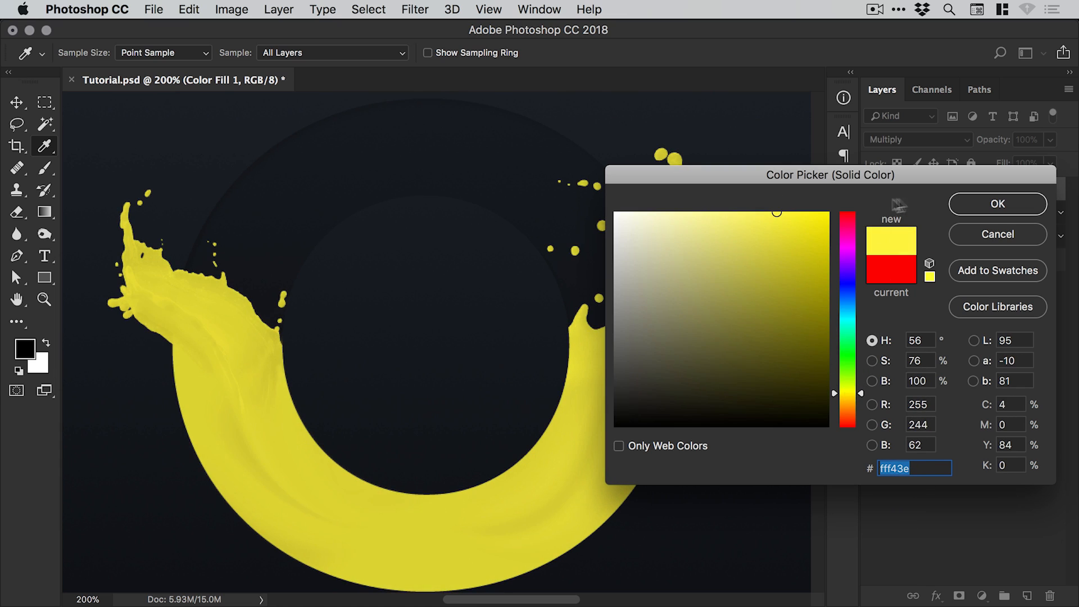
pyautogui.moveTo(933, 178); pyautogui.dragTo(882, 172)
pyautogui.click(922, 193)
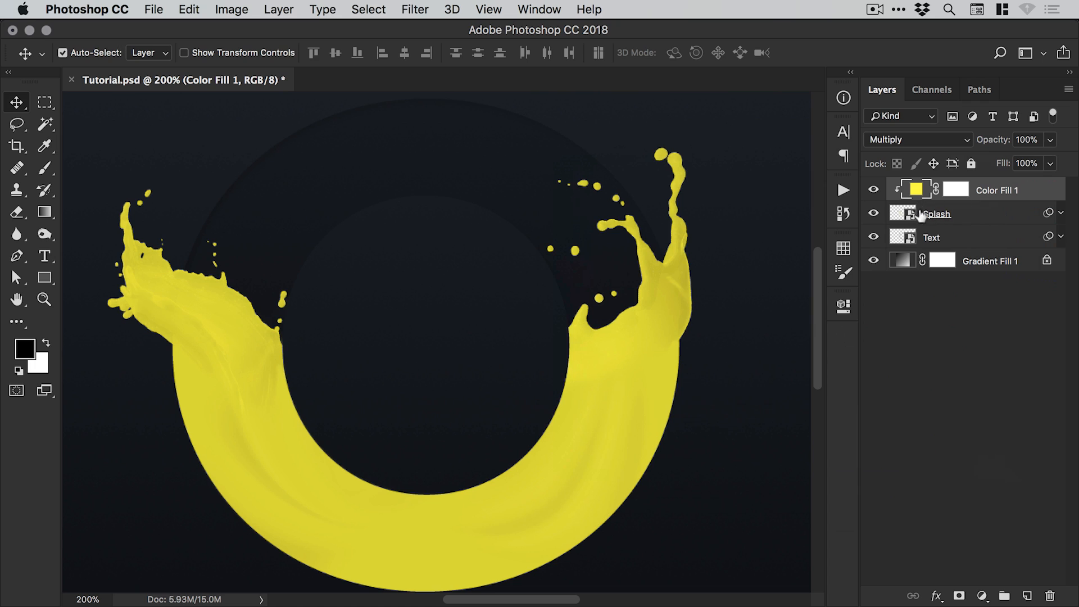
# Try the Overlay blend mode on the clipped yellow fill layer, returning it to Multiply.
pyautogui.click(913, 139)
pyautogui.click(912, 261)
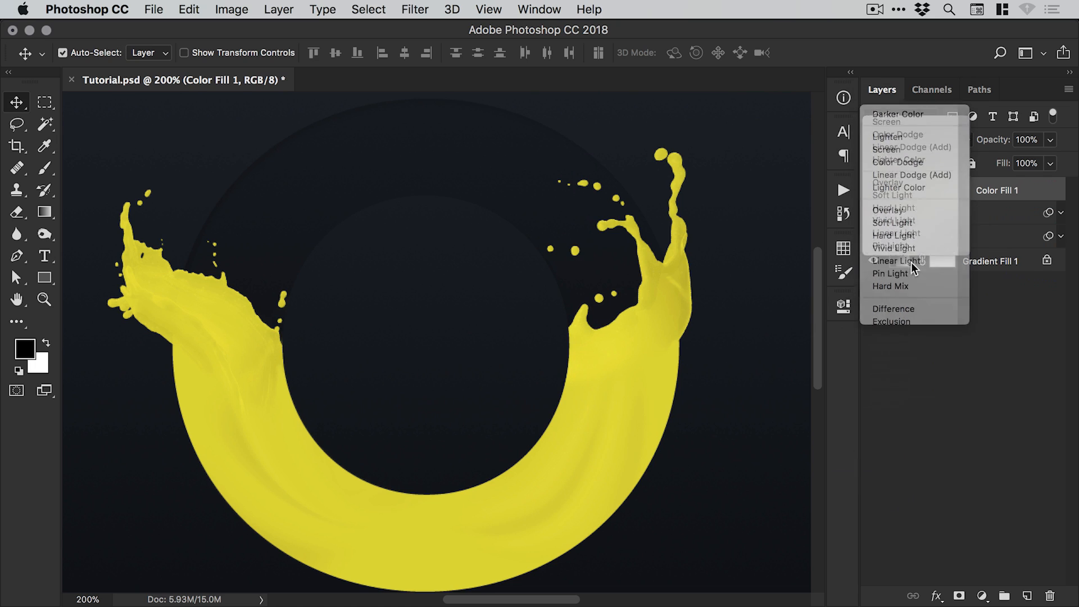
pyautogui.click(911, 141)
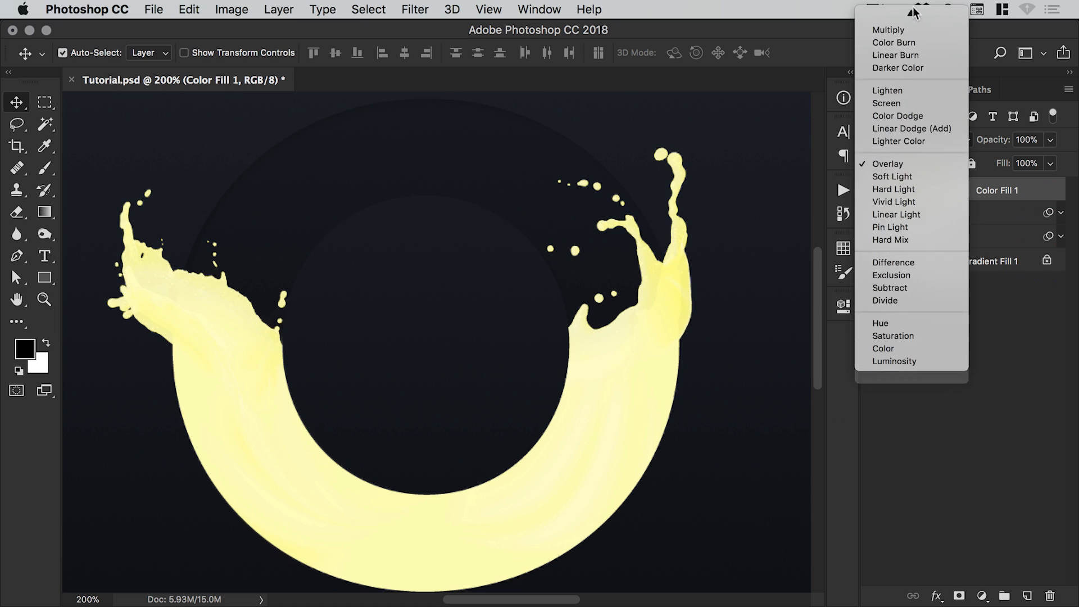
pyautogui.moveTo(913, 12)
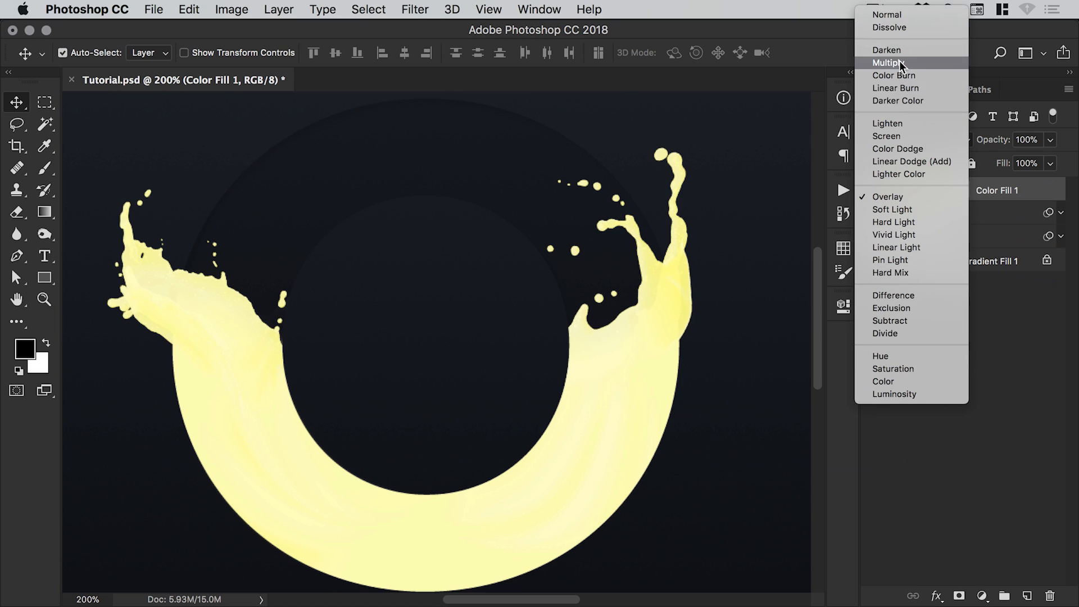
pyautogui.click(900, 64)
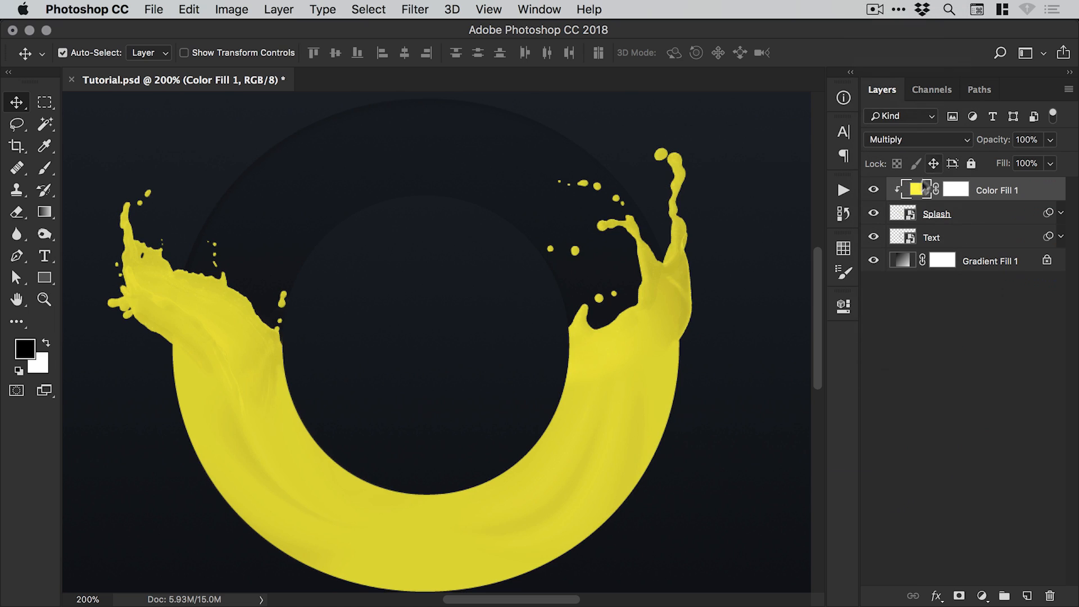
pyautogui.doubleClick(916, 191)
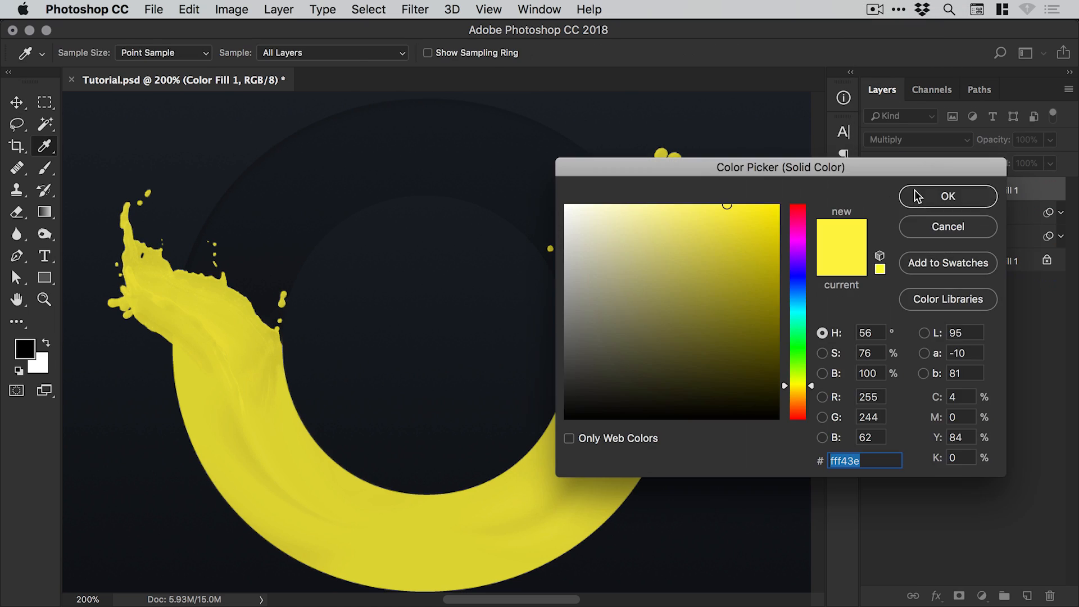
pyautogui.click(914, 193)
pyautogui.doubleClick(911, 191)
pyautogui.moveTo(834, 170); pyautogui.dragTo(824, 154)
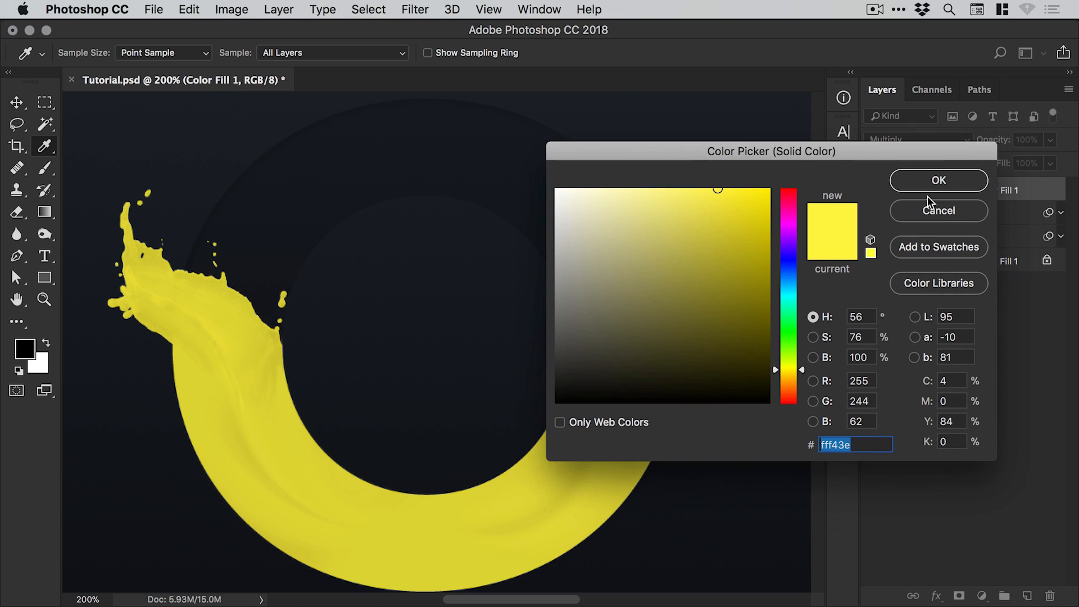
pyautogui.click(930, 211)
pyautogui.press('v')
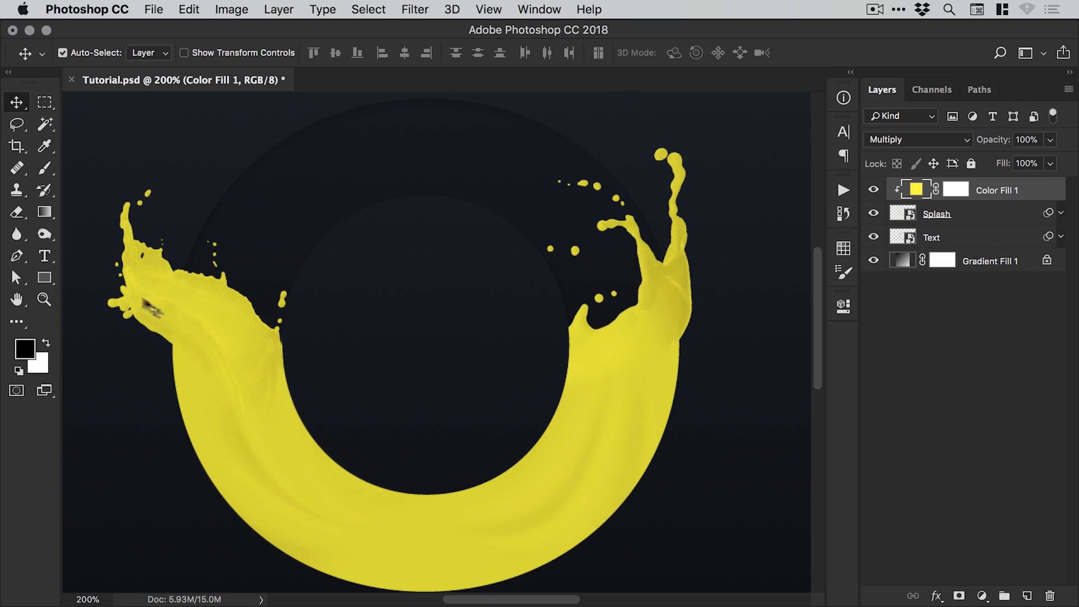
# Add a Levels adjustment layer directly above the Splash layer and clip it to that layer.
pyautogui.click(940, 216)
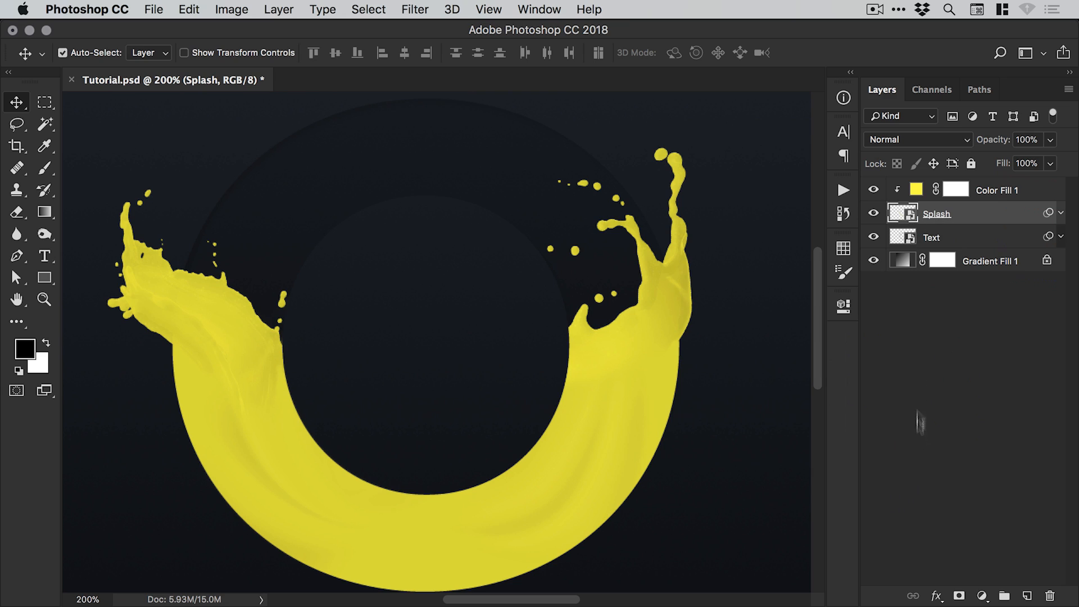
pyautogui.click(981, 596)
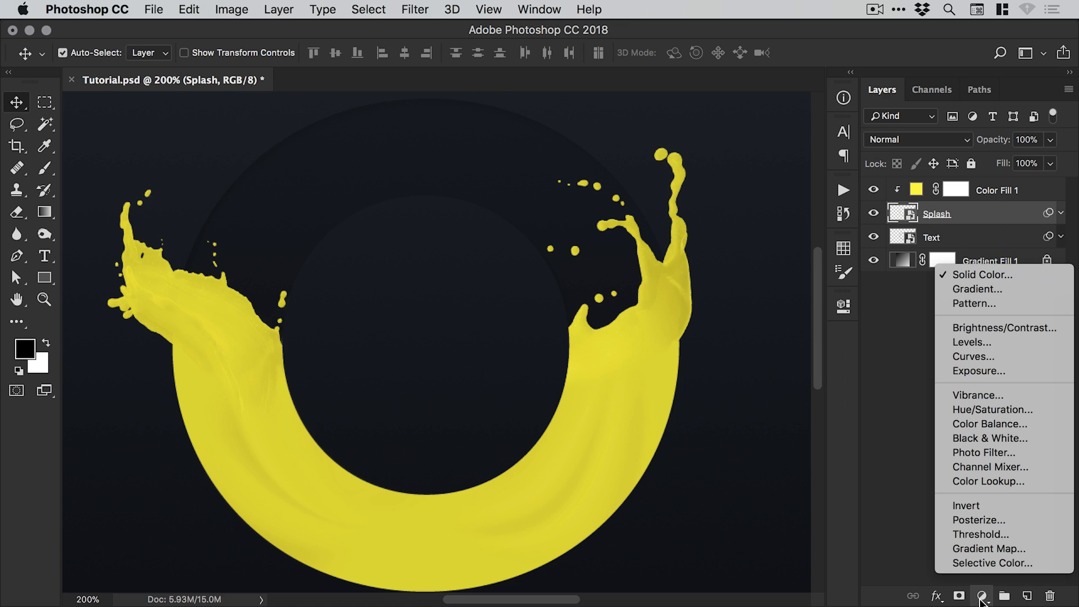
pyautogui.click(1001, 342)
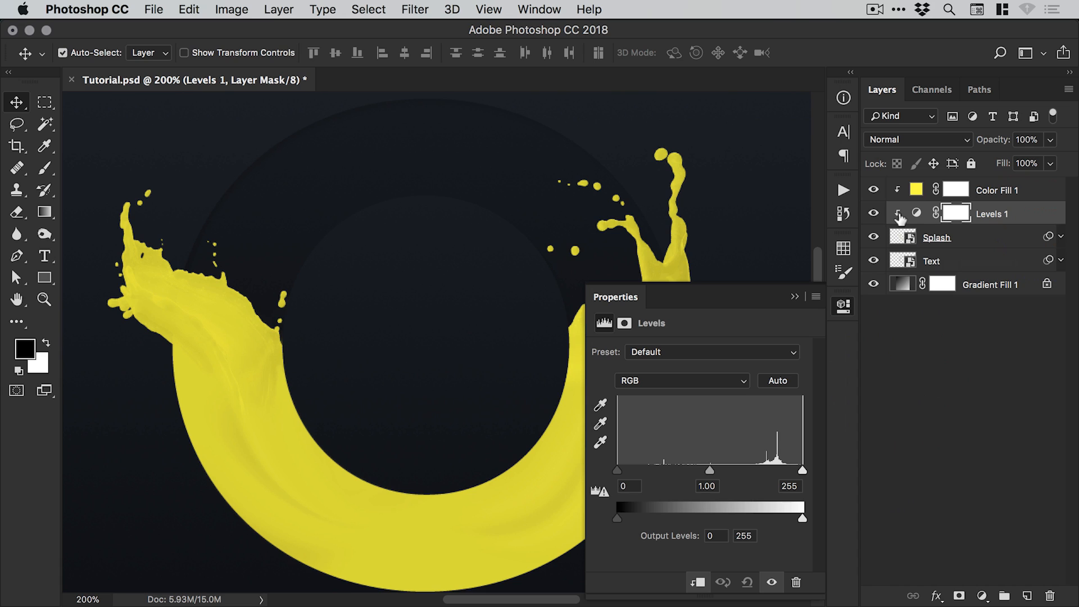
pyautogui.rightClick(995, 215)
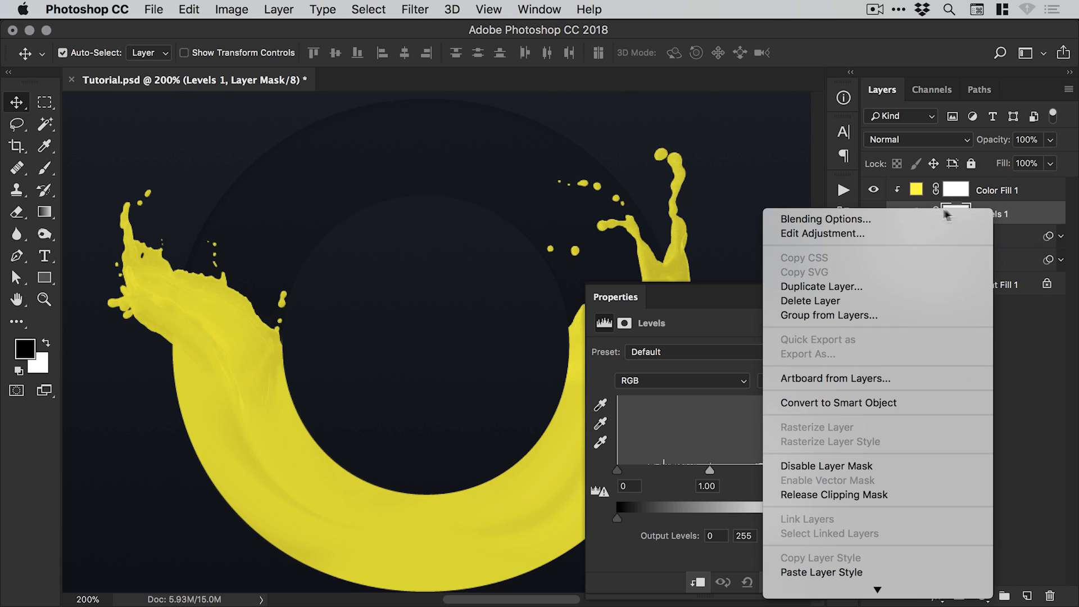
pyautogui.click(1025, 218)
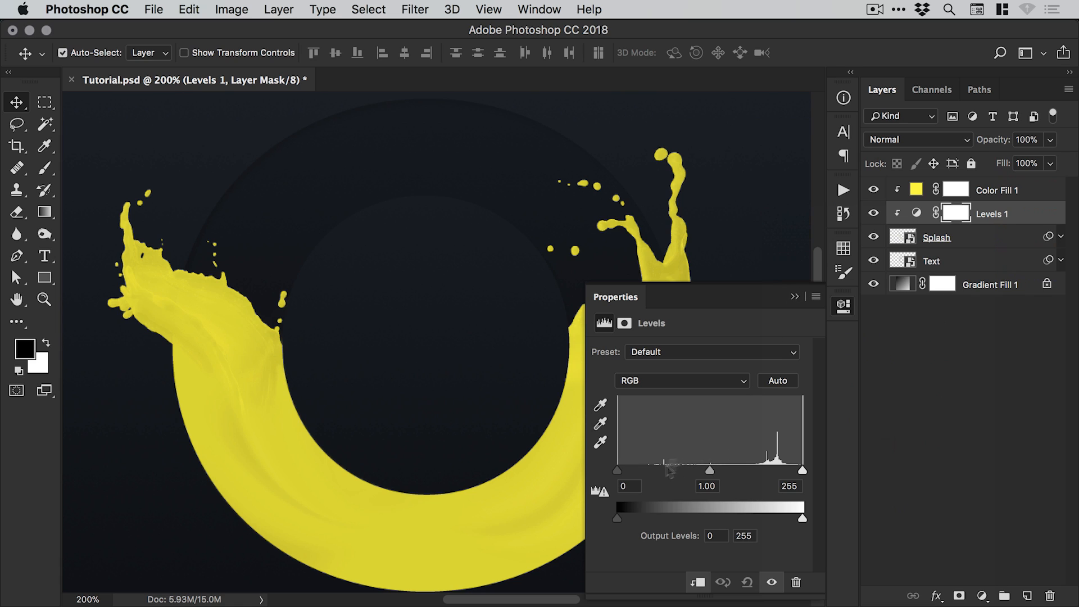
# Set the Levels black input to 125 and the white input to 234, and save the document.
pyautogui.moveTo(616, 471); pyautogui.dragTo(708, 471)
pyautogui.moveTo(801, 470); pyautogui.dragTo(748, 469)
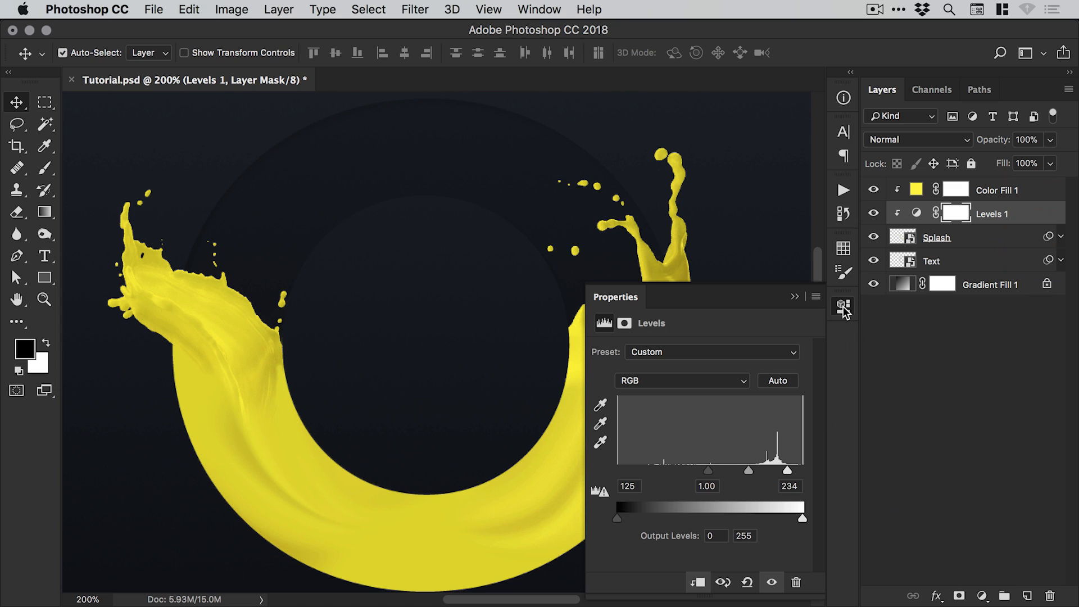
pyautogui.click(843, 305)
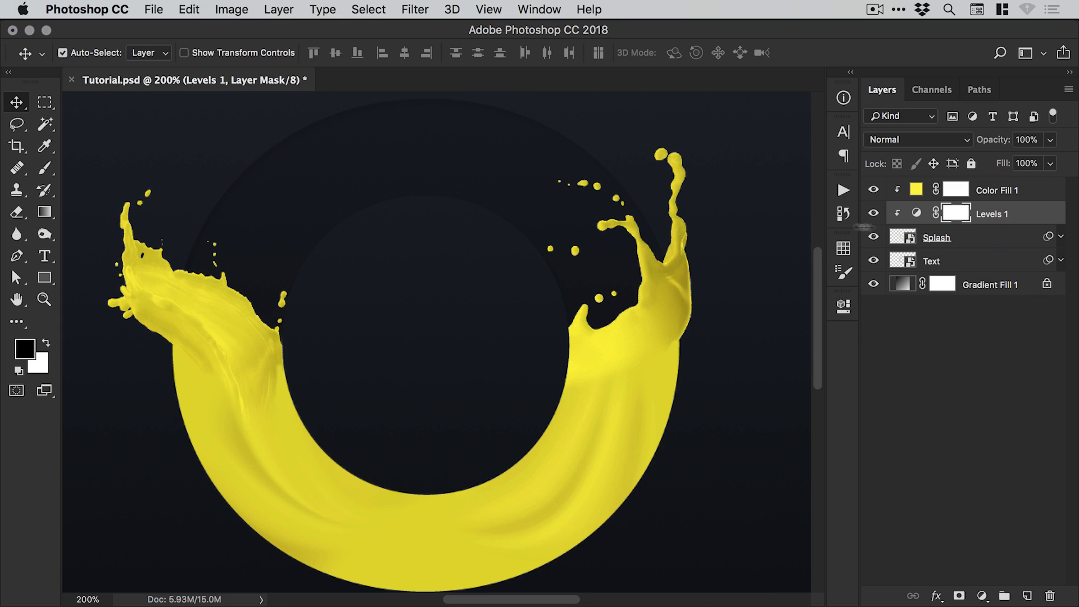
pyautogui.doubleClick(916, 212)
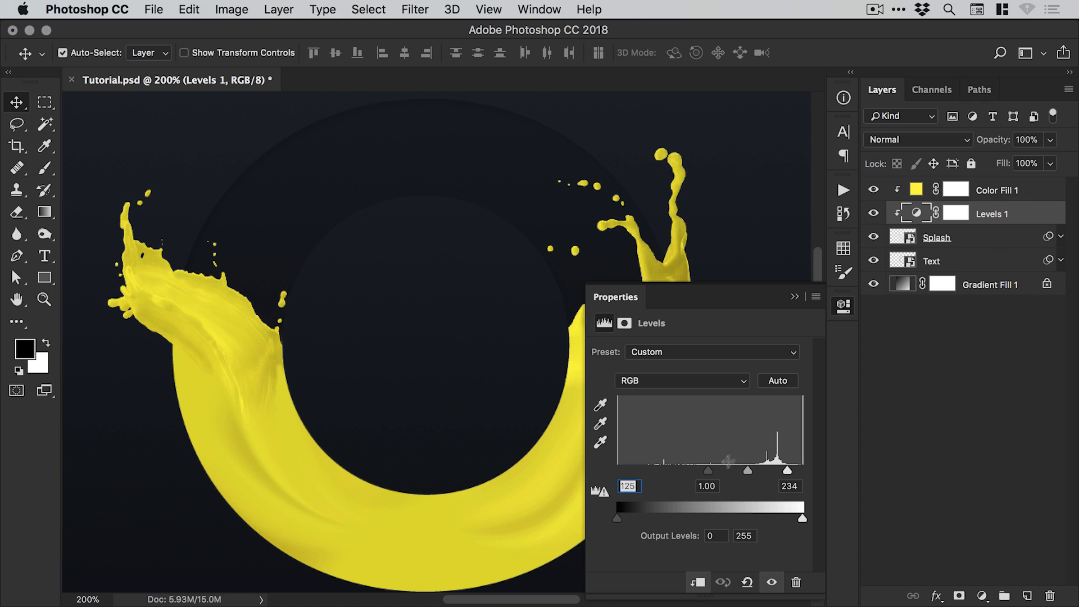
pyautogui.click(843, 306)
pyautogui.press('super+s')
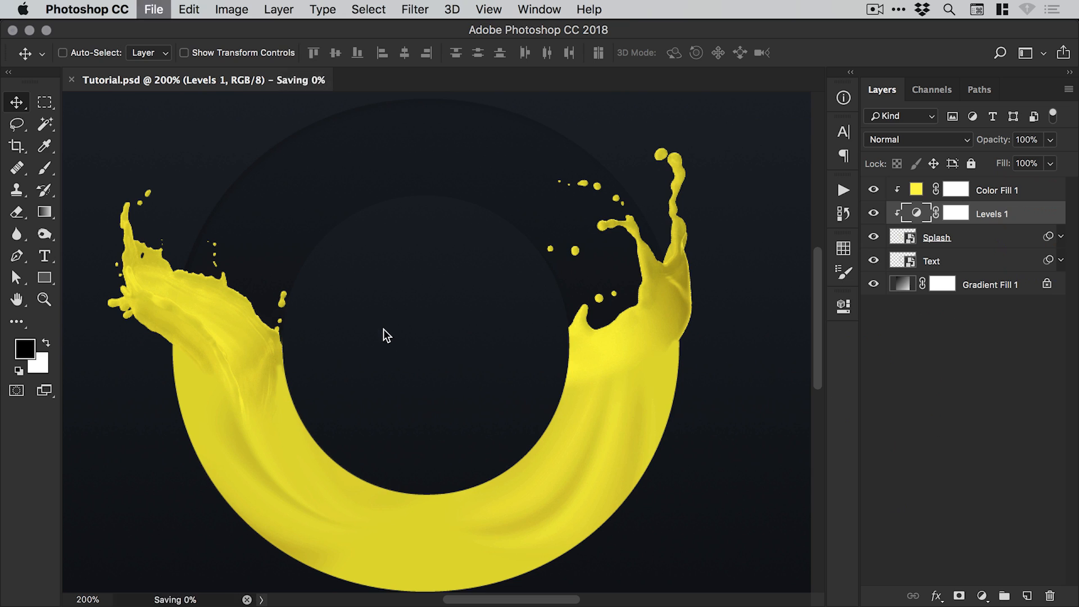
# Examine the recolored splash and ring artwork at 100% and 200% magnification.
pyautogui.press('super+minus')
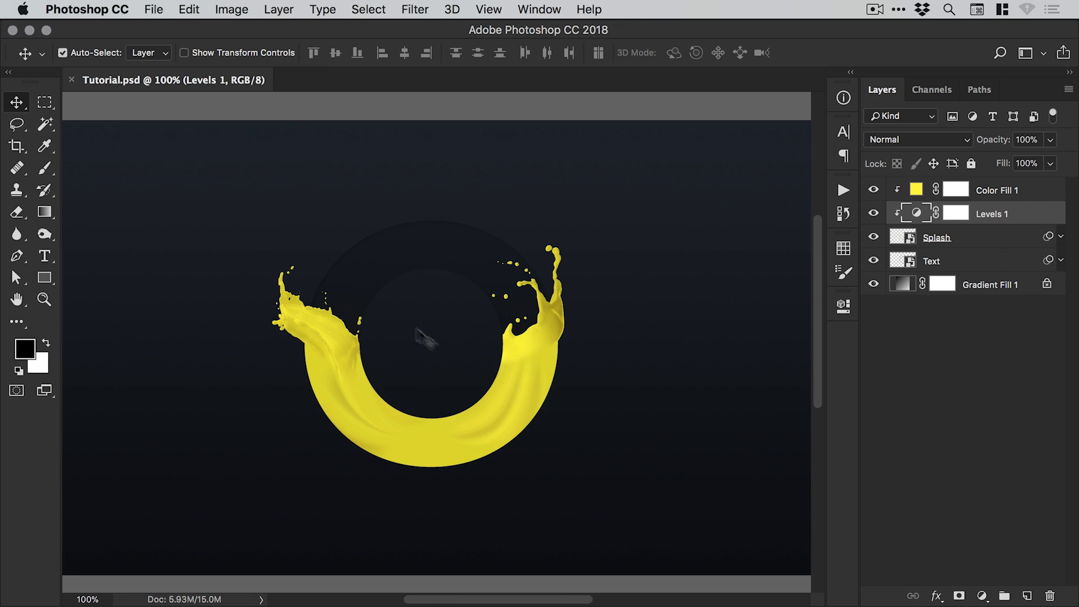
pyautogui.press('super+plus')
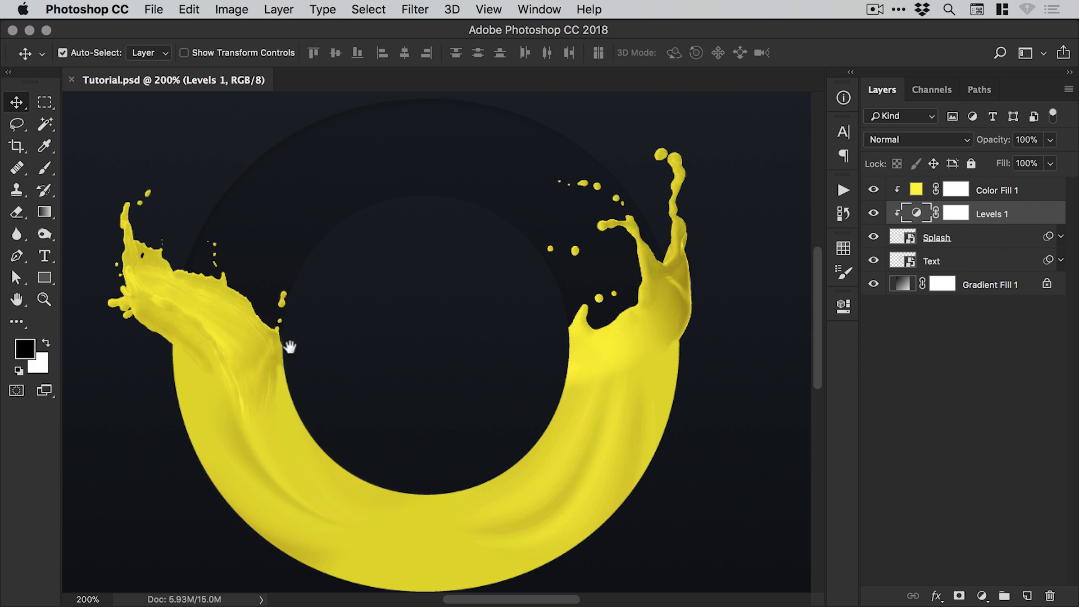
pyautogui.moveTo(287, 344); pyautogui.dragTo(356, 355)
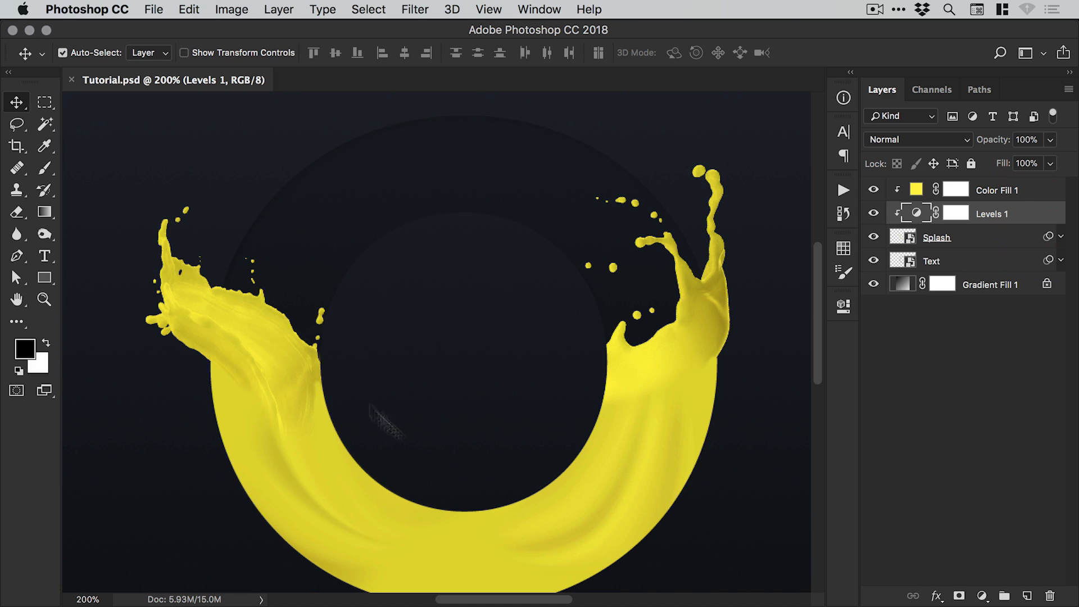
pyautogui.press('super+minus')
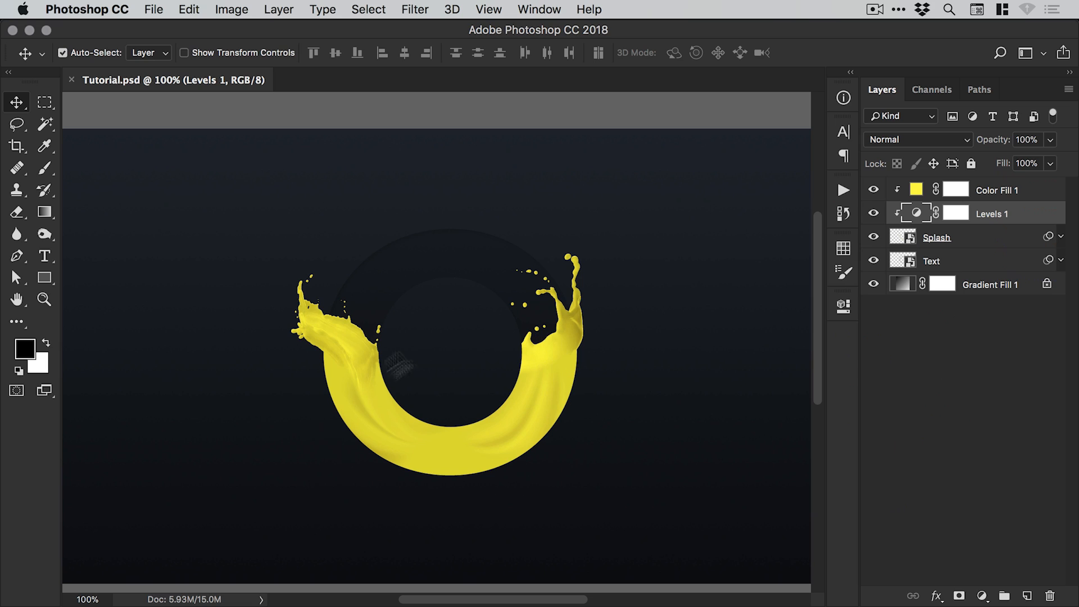
pyautogui.press('z')
pyautogui.click(450, 345)
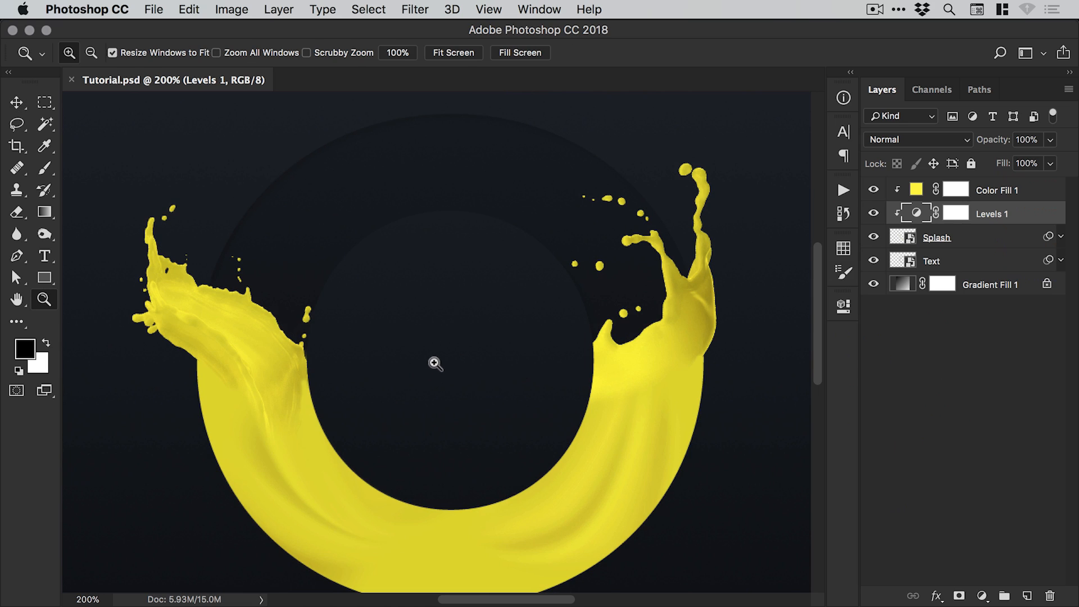
pyautogui.press('v')
# Add a black (#000000) Solid Color fill layer directly above the Gradient Fill 1 background layer.
pyautogui.click(990, 287)
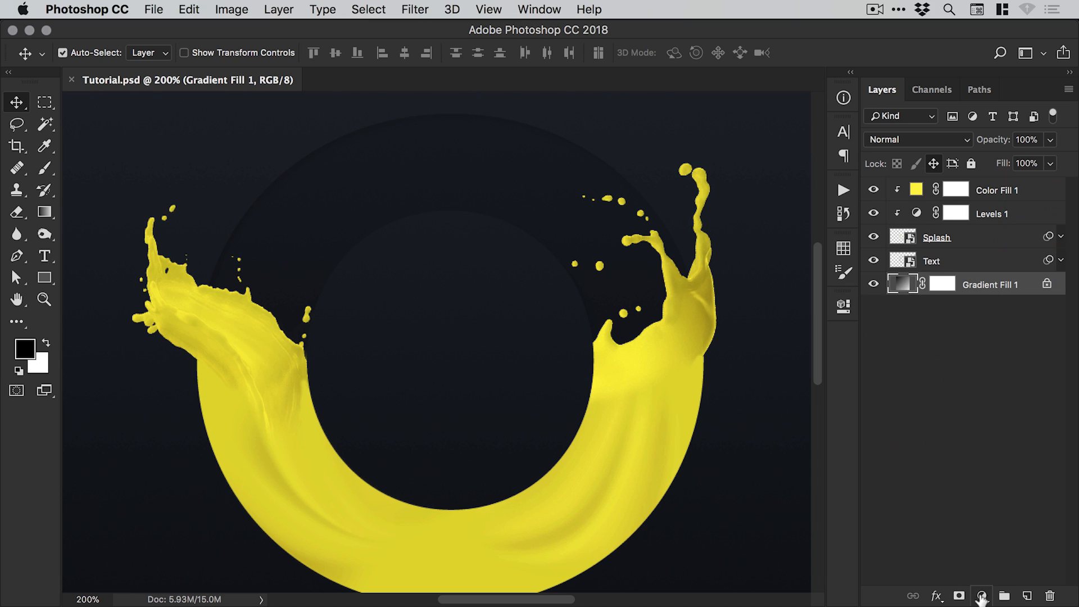
pyautogui.click(980, 597)
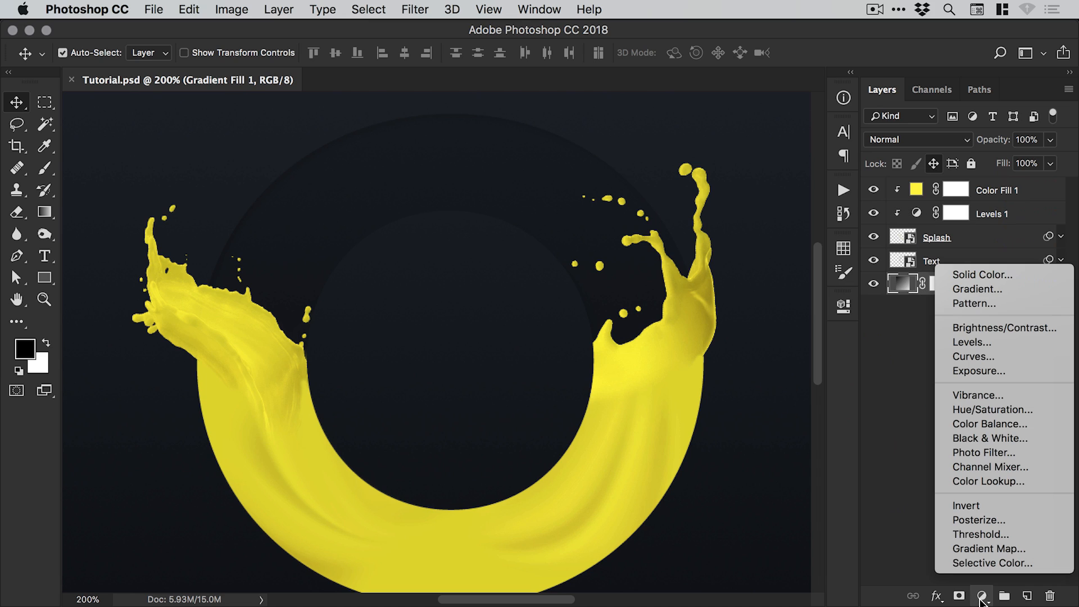
pyautogui.click(1000, 275)
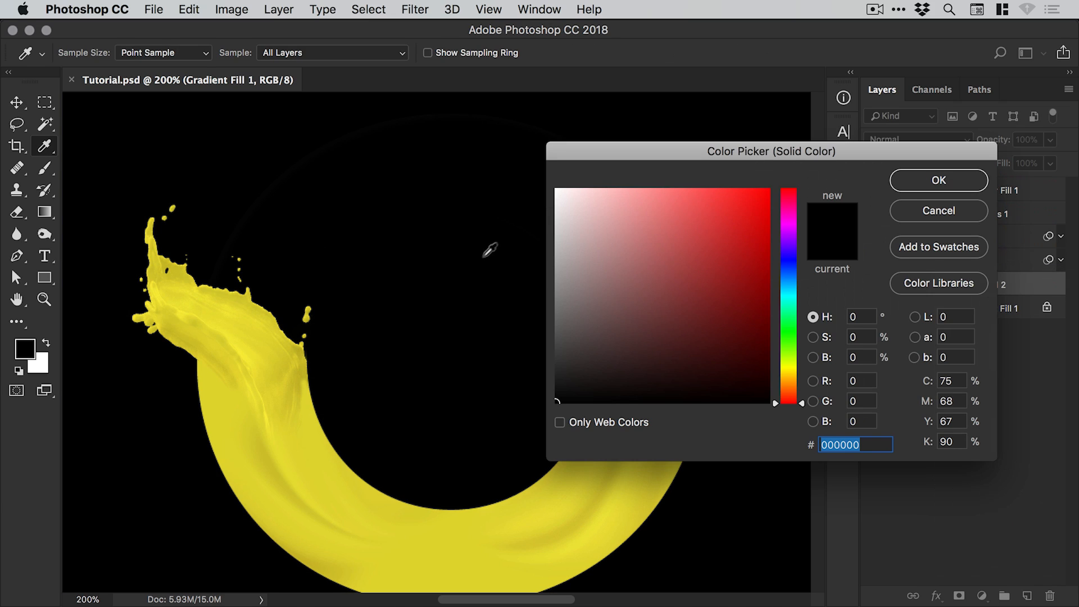
pyautogui.click(938, 180)
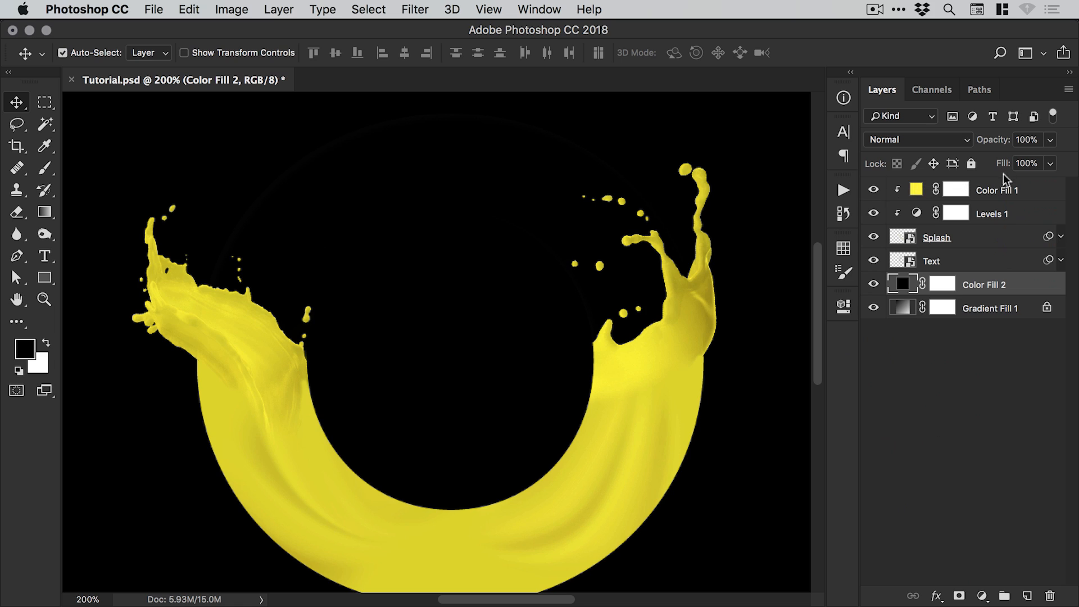
# Set the black fill layer's Fill to 0% and rename the layer Pattern.
pyautogui.click(1051, 169)
pyautogui.moveTo(1041, 184); pyautogui.dragTo(972, 183)
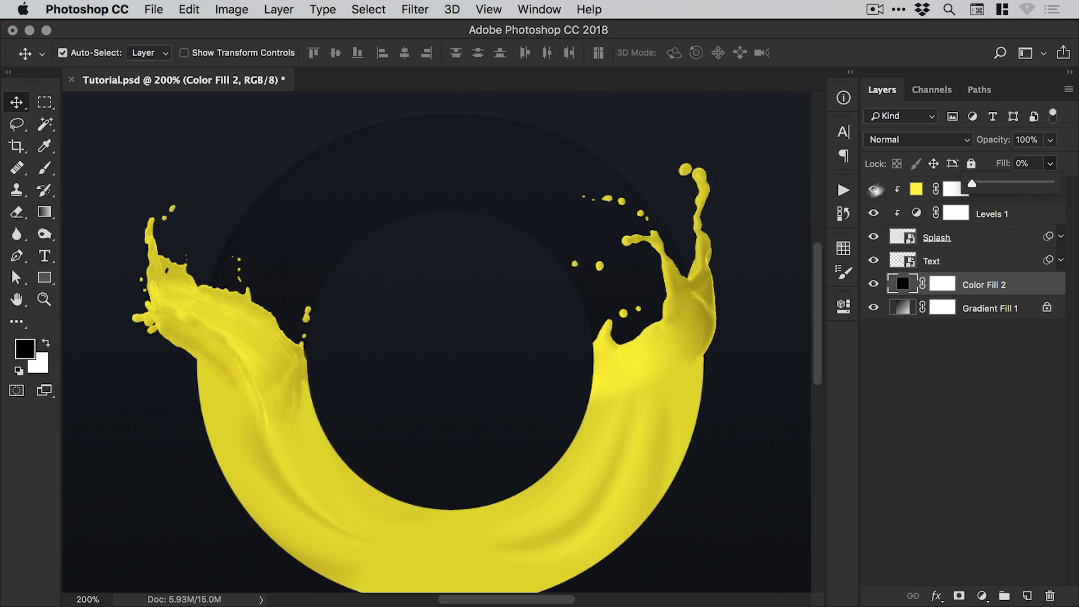
pyautogui.doubleClick(984, 284)
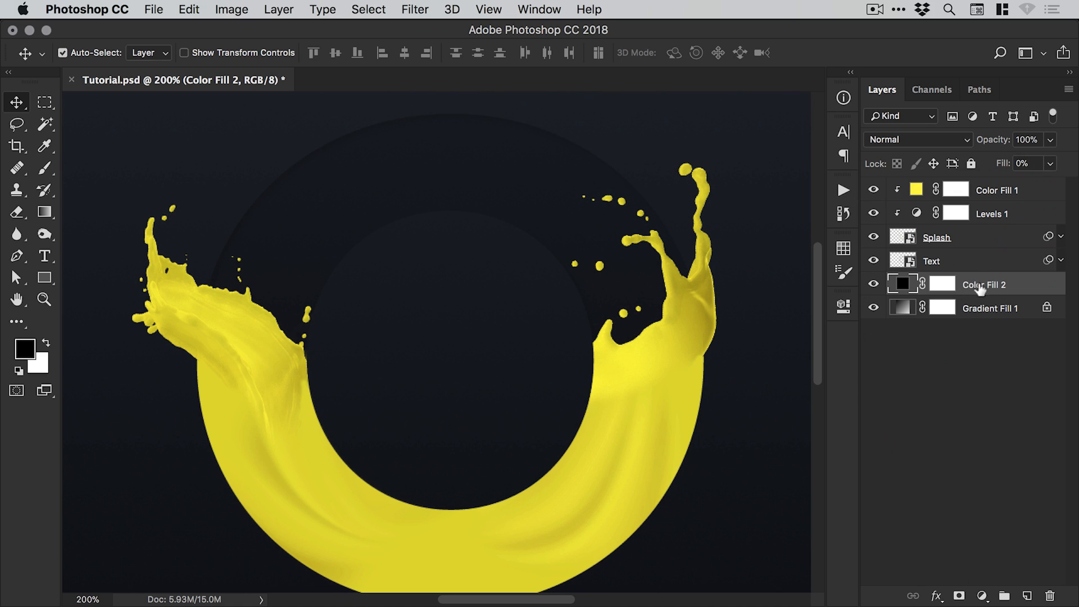
pyautogui.write('Pattern')
pyautogui.press('Return')
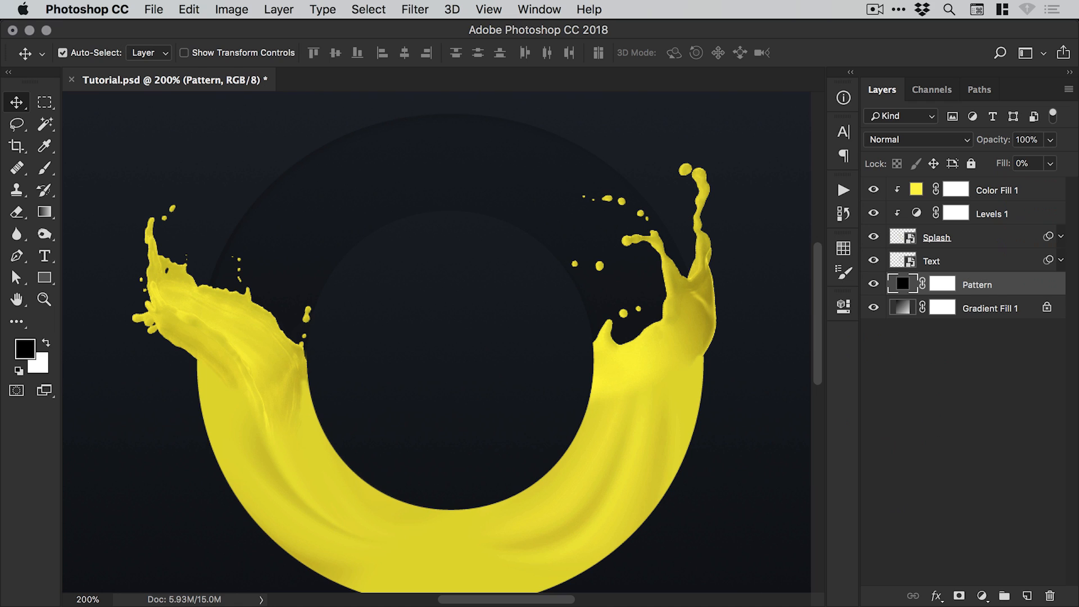
# Add a Multiply Pattern Overlay to the Pattern layer and load the Artist Surfaces pattern set.
pyautogui.rightClick(977, 286)
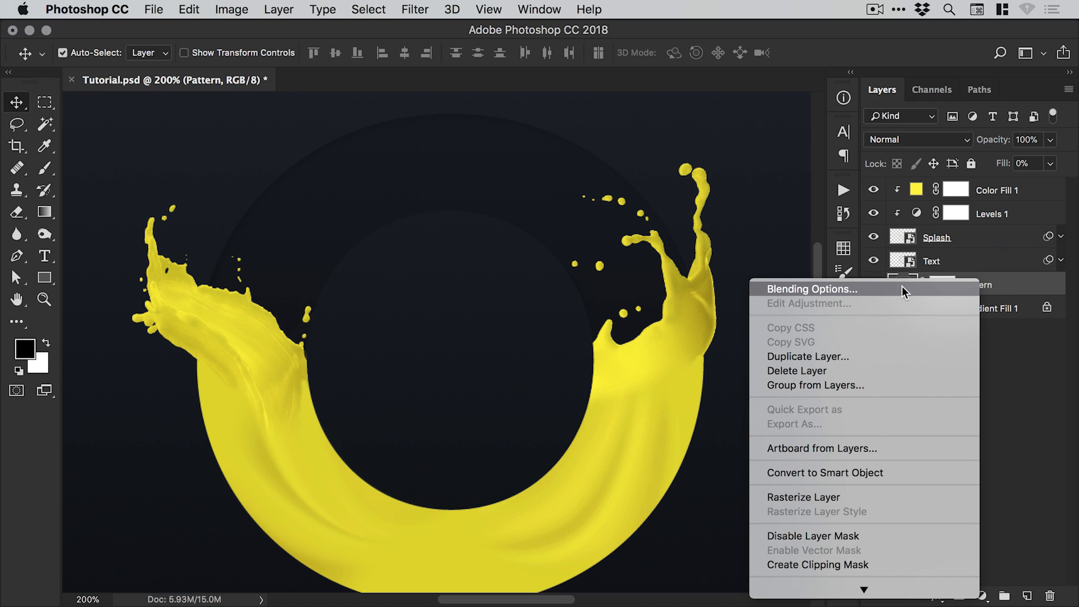
pyautogui.click(899, 288)
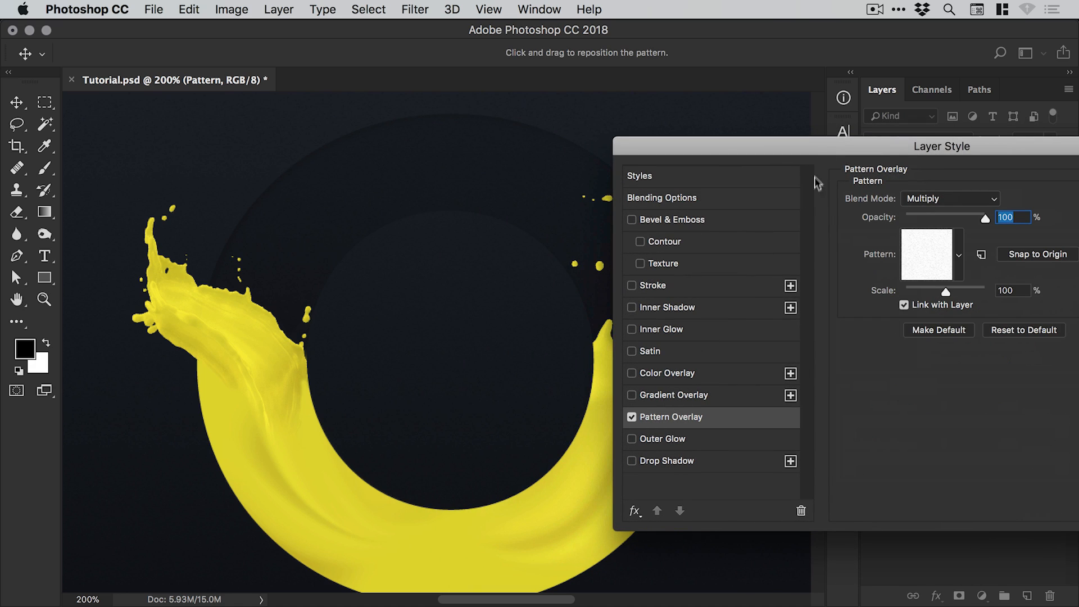
pyautogui.moveTo(807, 146); pyautogui.dragTo(770, 142)
pyautogui.click(923, 254)
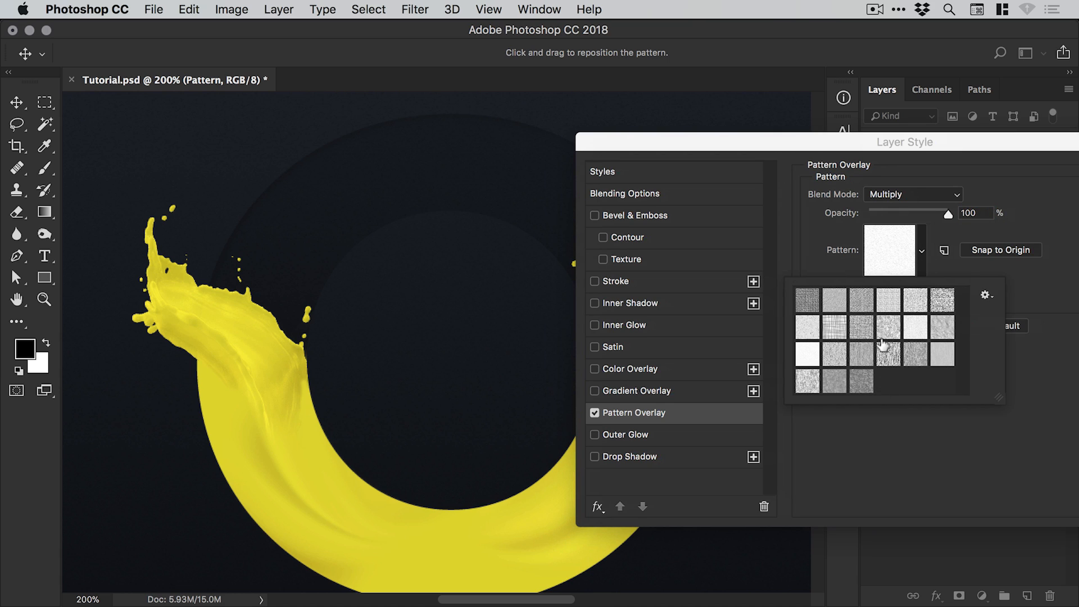
pyautogui.click(986, 297)
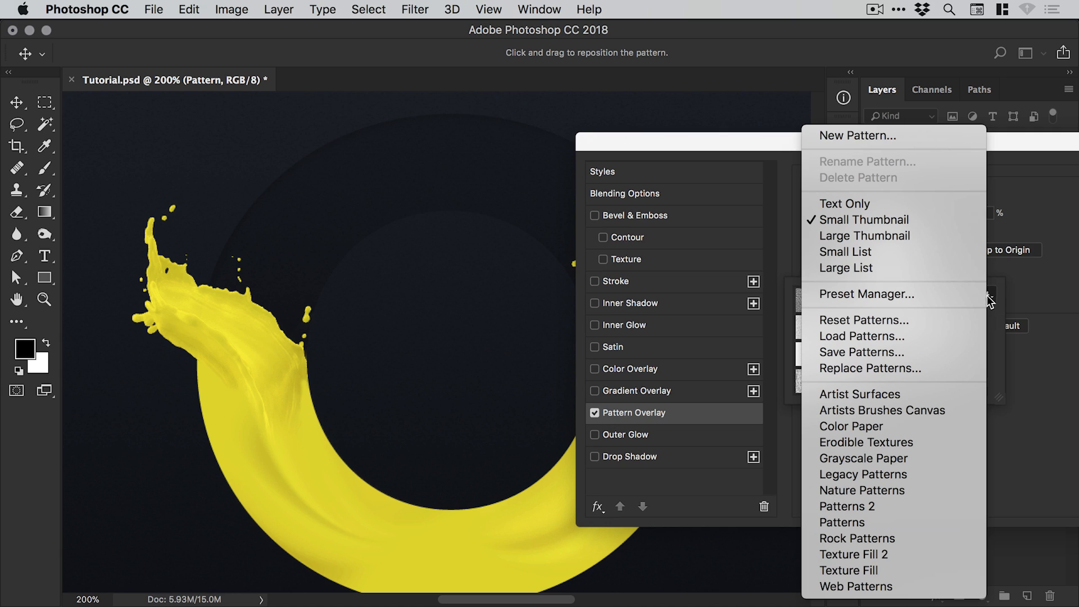
pyautogui.click(885, 393)
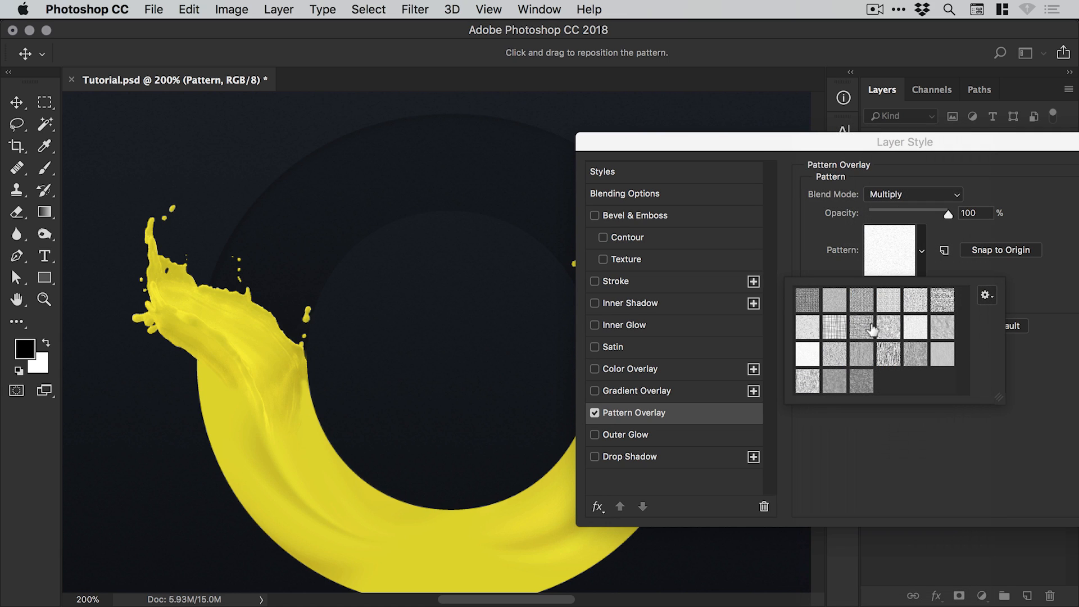
# Try several different Artist Surfaces textures as the overlay pattern on the background.
pyautogui.click(834, 333)
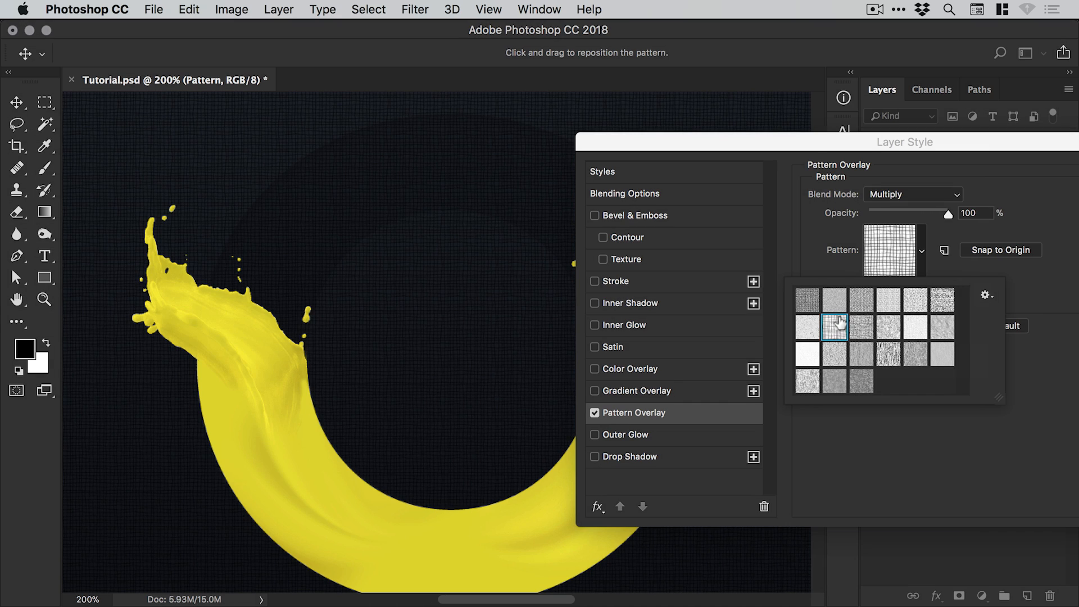
pyautogui.click(836, 302)
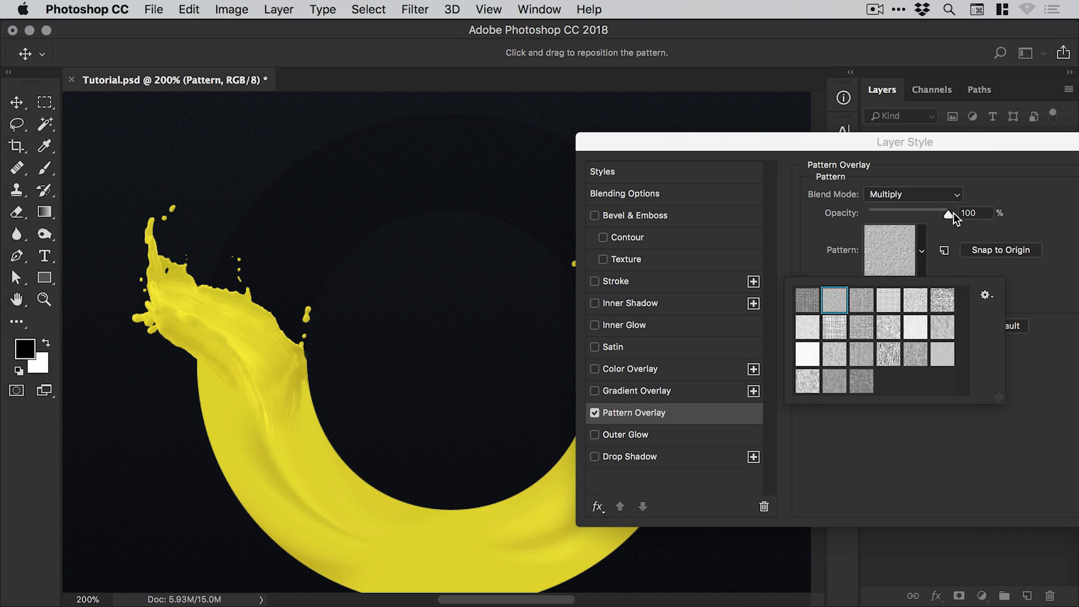
pyautogui.click(938, 298)
pyautogui.click(913, 303)
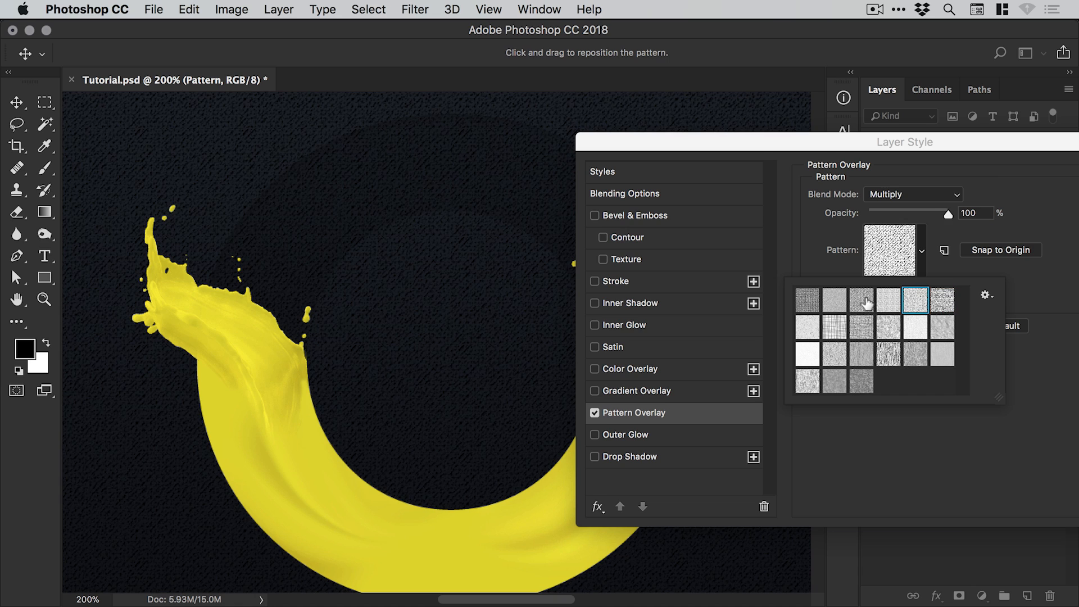
pyautogui.click(866, 303)
pyautogui.click(888, 303)
pyautogui.click(809, 303)
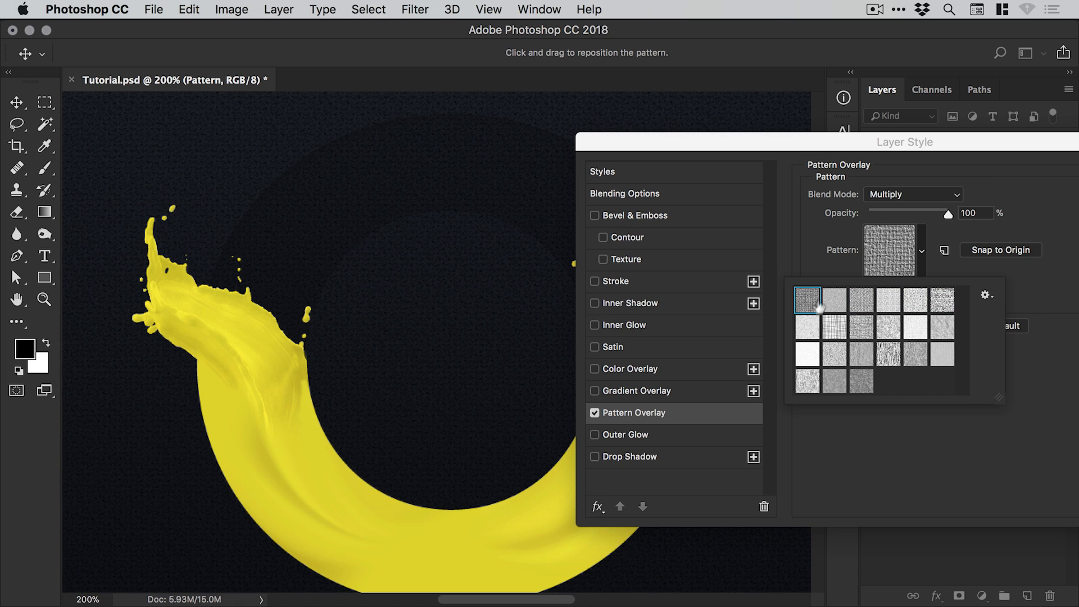
pyautogui.click(865, 332)
pyautogui.click(884, 331)
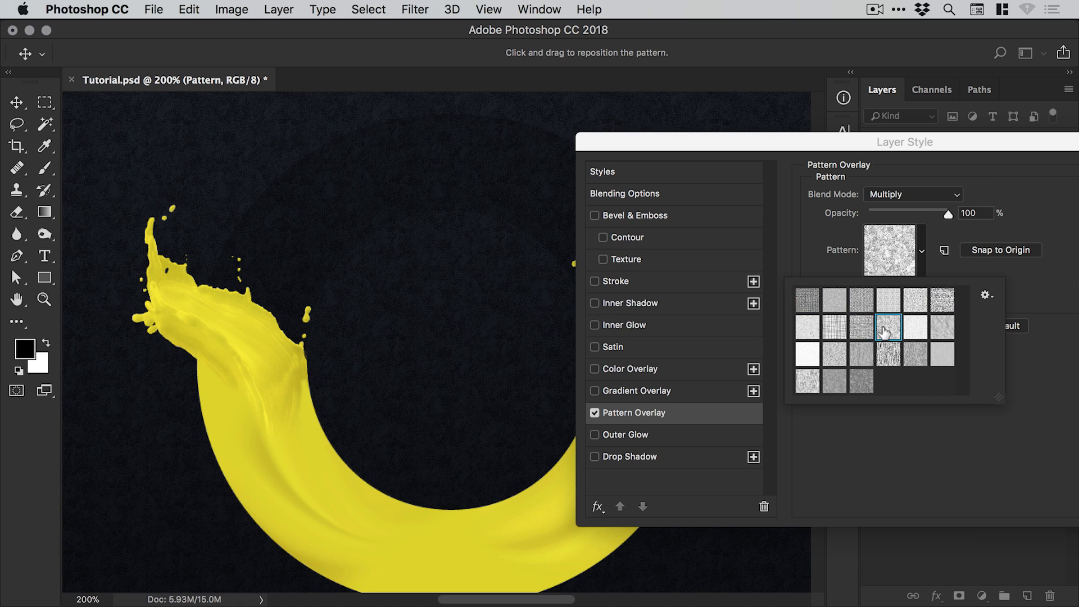
pyautogui.click(916, 331)
pyautogui.click(941, 354)
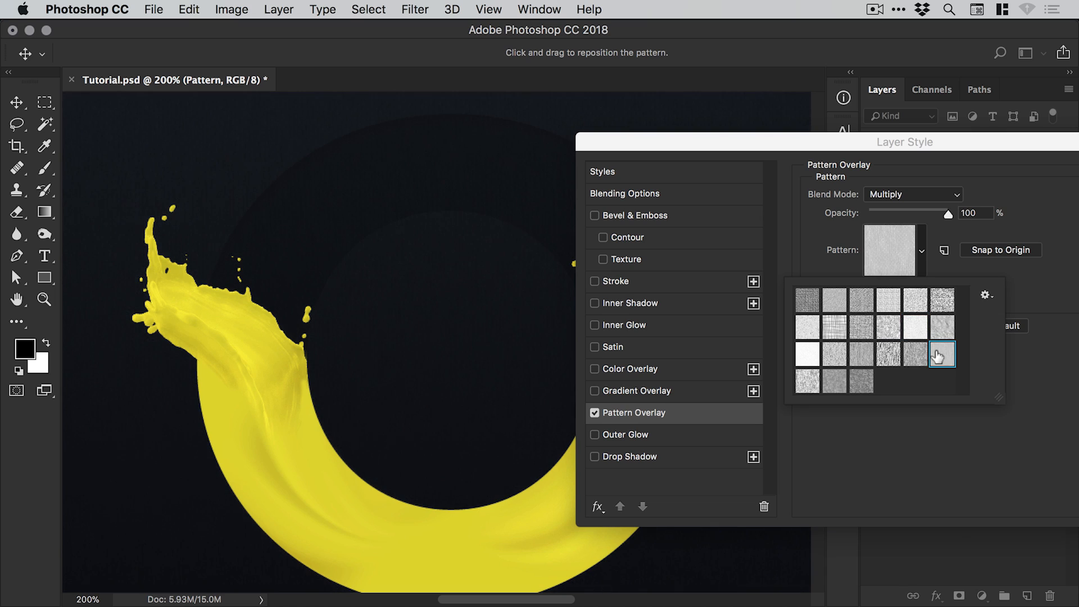
# Choose the nearly white fine-grained texture for the Pattern Overlay and set its scale to 83% and opacity to 50%.
pyautogui.click(807, 357)
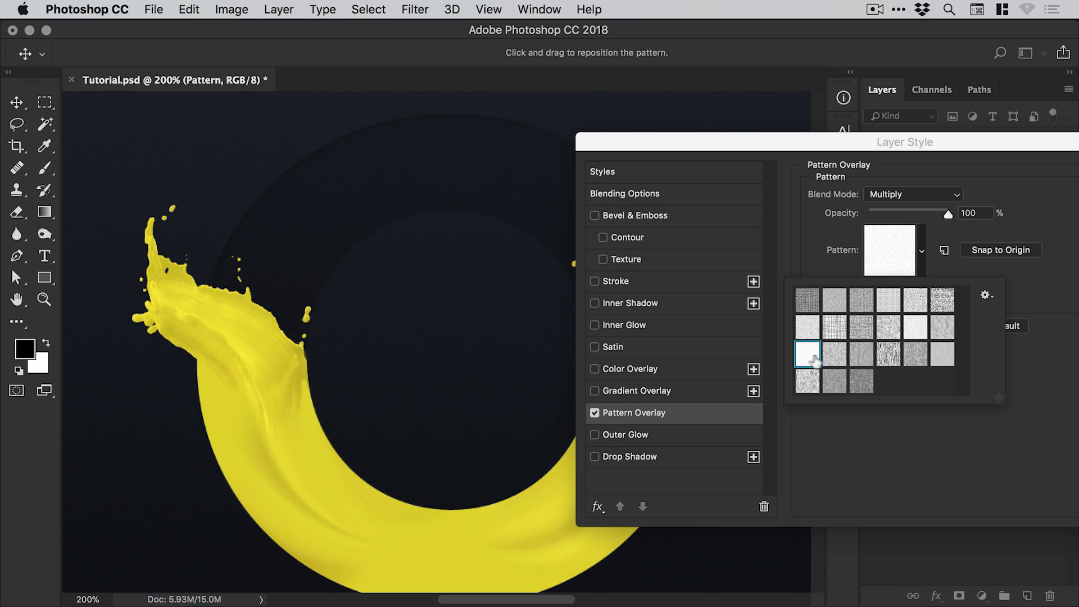
pyautogui.click(917, 256)
pyautogui.press('super+plus')
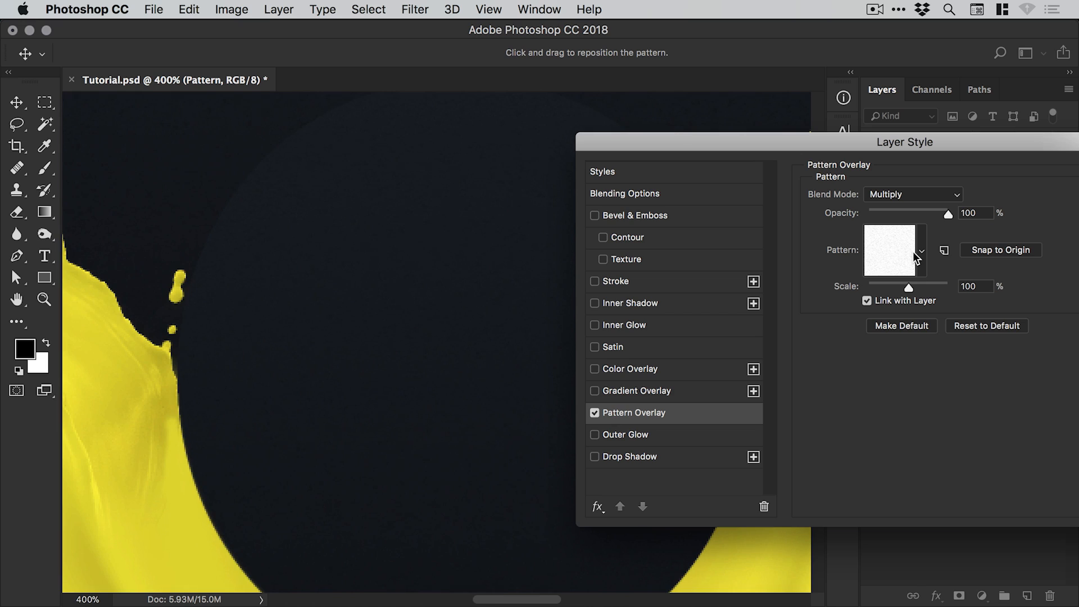
pyautogui.moveTo(914, 281)
pyautogui.mouseDown()
pyautogui.moveTo(894, 287)
pyautogui.moveTo(937, 288)
pyautogui.moveTo(902, 294)
pyautogui.mouseUp()
pyautogui.moveTo(935, 218); pyautogui.dragTo(908, 212)
pyautogui.moveTo(929, 147); pyautogui.dragTo(683, 155)
pyautogui.click(919, 176)
# Move the Pattern layer above the Text layer, directly beneath the Splash layer.
pyautogui.press('super+minus')
pyautogui.press('super+minus')
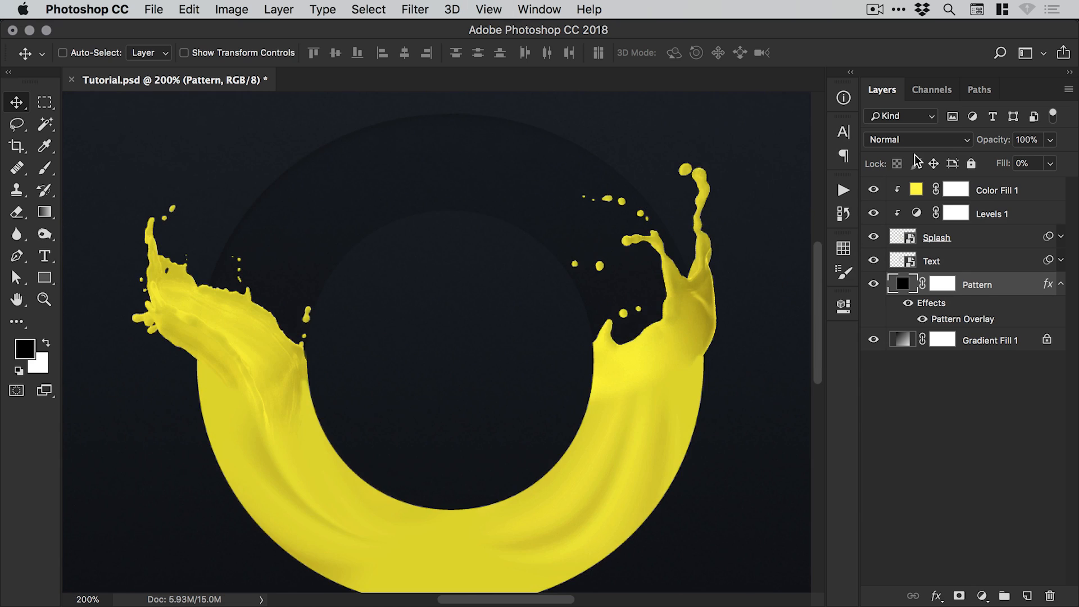
pyautogui.press('super+minus')
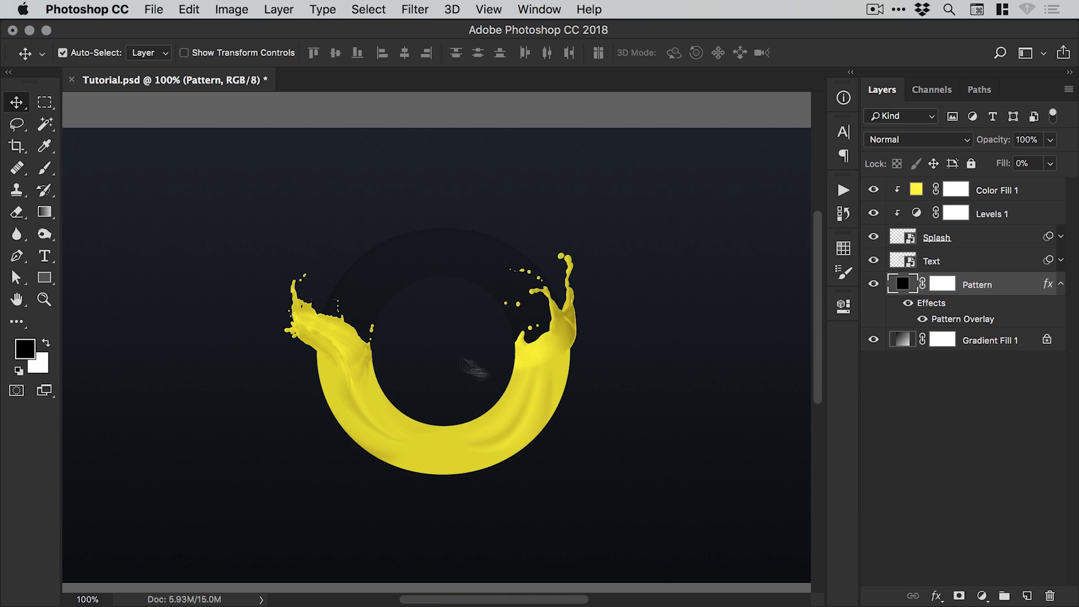
pyautogui.press('z')
pyautogui.click(445, 287)
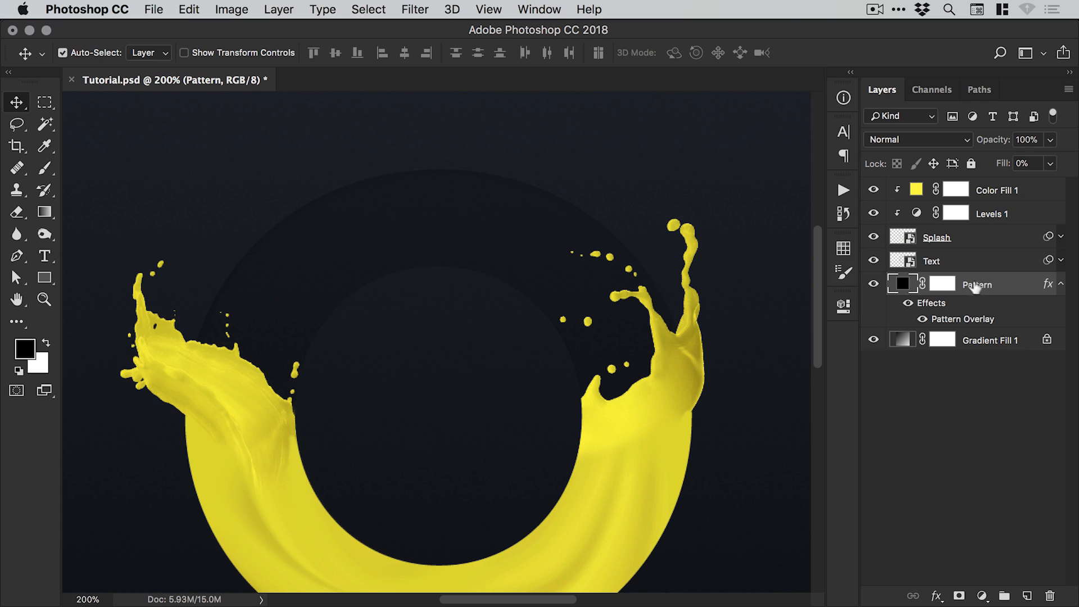
pyautogui.press('z')
pyautogui.click(478, 195)
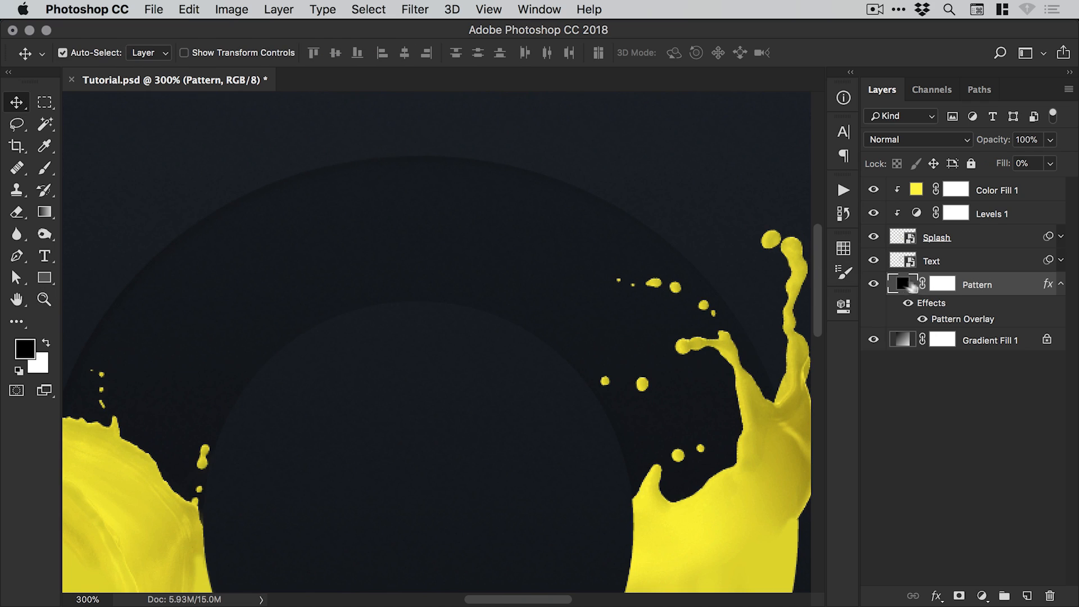
pyautogui.moveTo(978, 285); pyautogui.dragTo(981, 251)
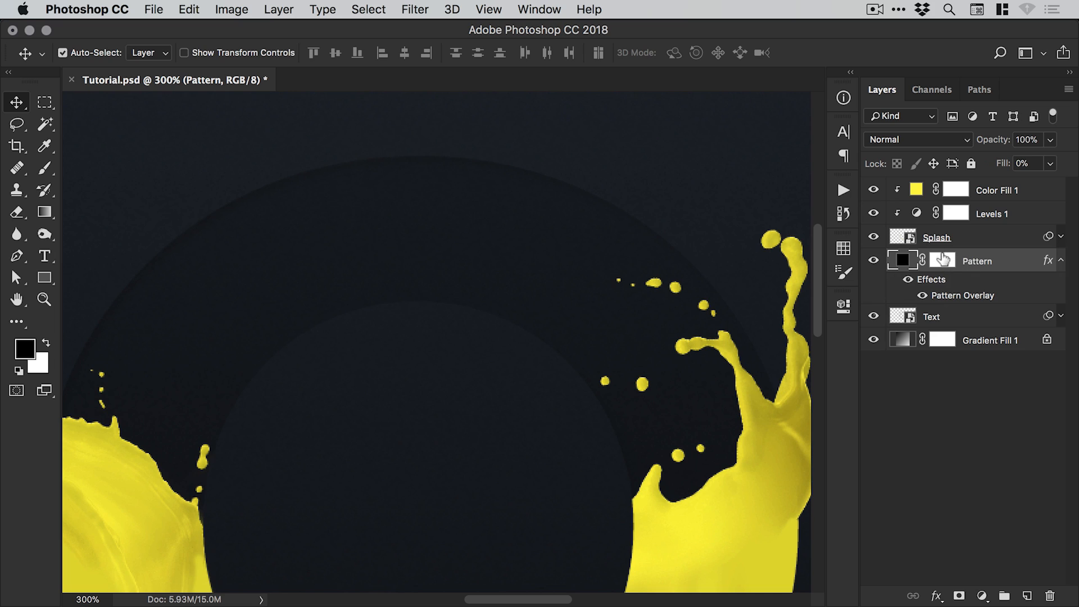
# Group the Splash layer with Levels 1 and Color Fill 1, and name the group Splash.
pyautogui.click(949, 237)
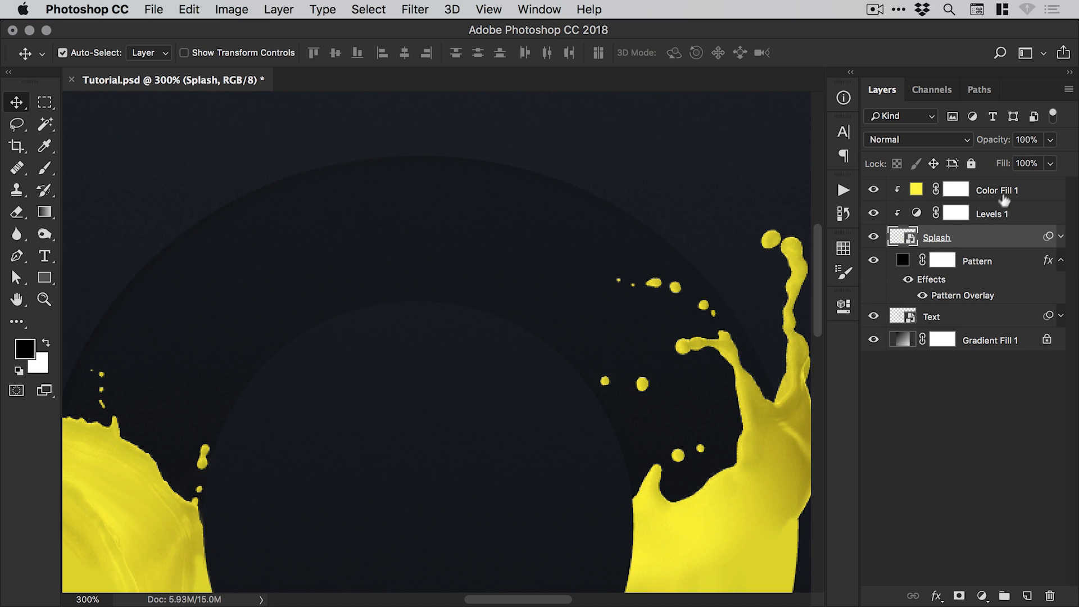
pyautogui.keyDown('shift'); pyautogui.click(1005, 192); pyautogui.keyUp('shift')
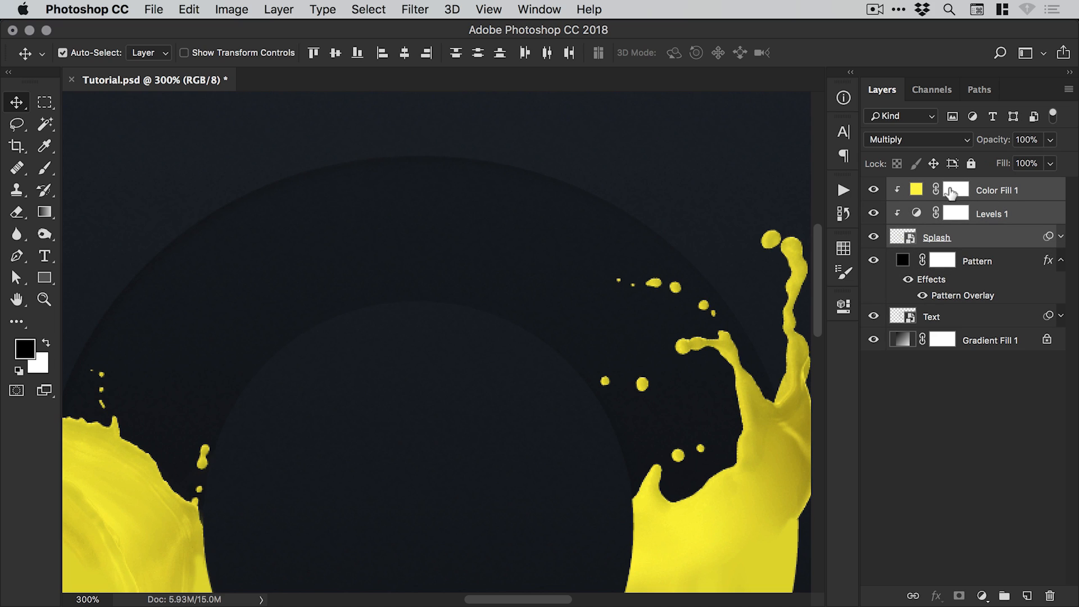
pyautogui.click(280, 8)
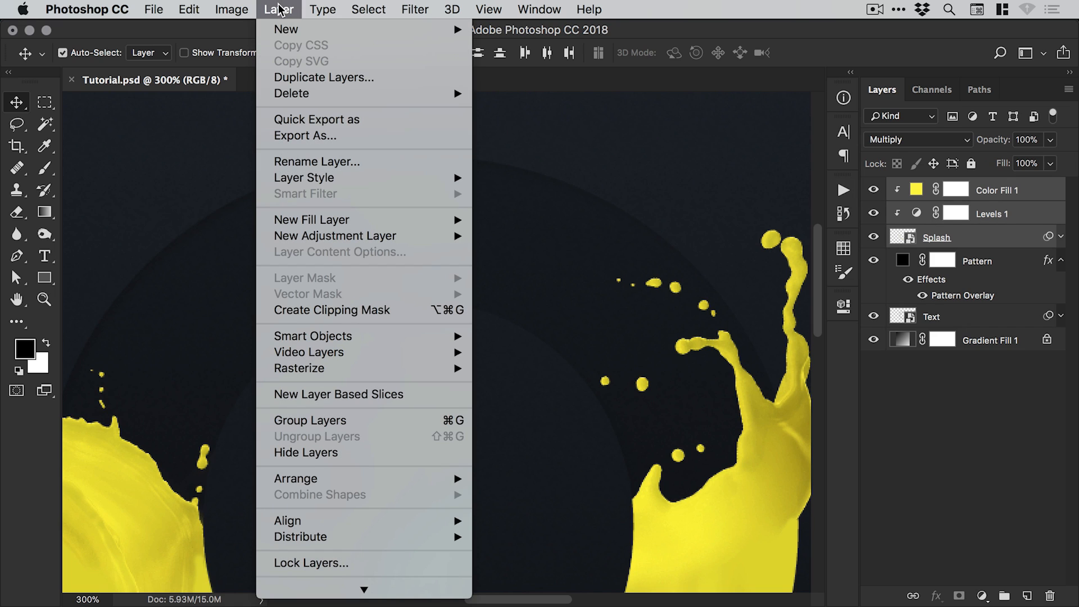
pyautogui.click(308, 421)
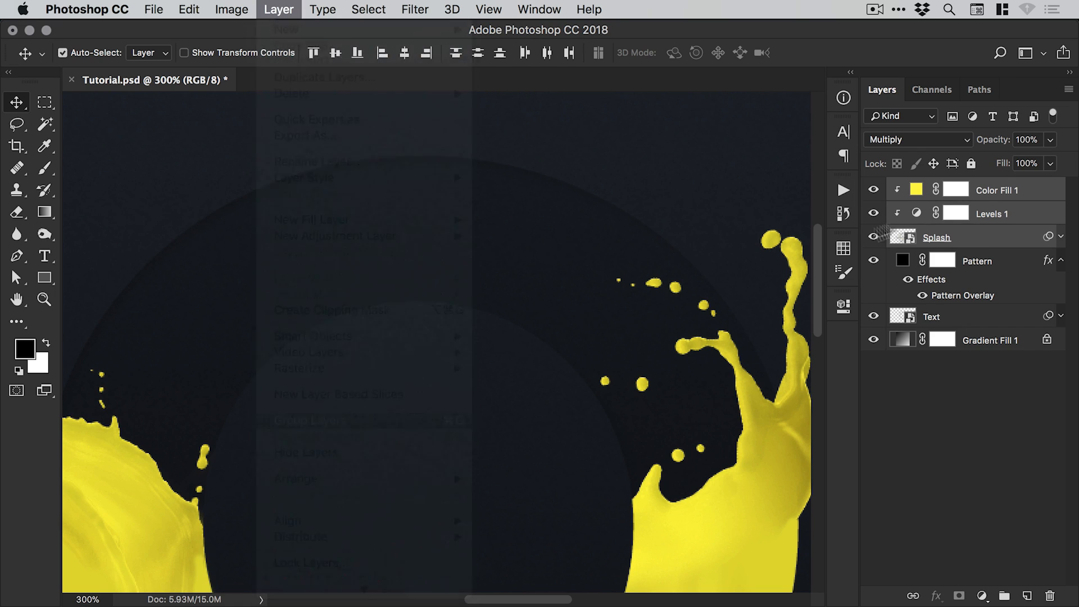
pyautogui.doubleClick(938, 190)
pyautogui.write('Splash')
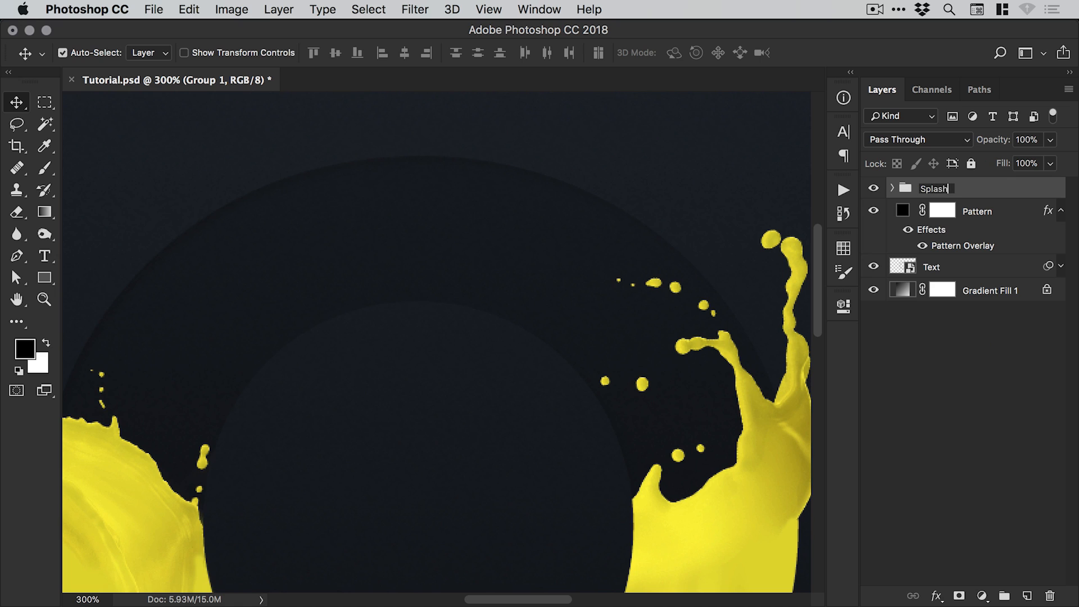
pyautogui.press('Return')
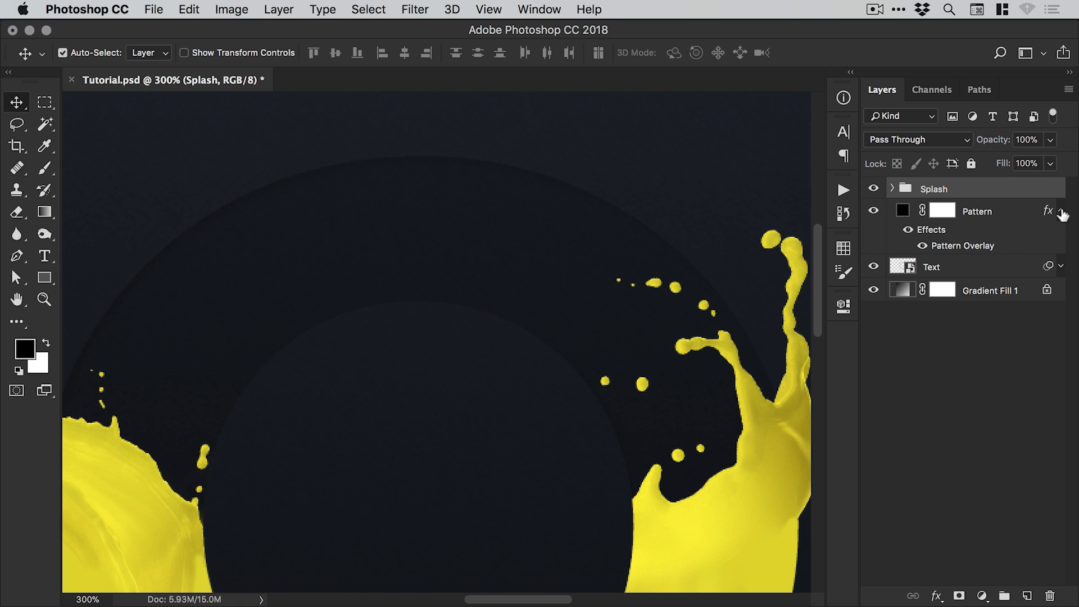
# Collapse the Pattern layer's effects and compare the artwork with the background gradient and pattern hidden and shown.
pyautogui.click(1061, 211)
pyautogui.press('super+minus')
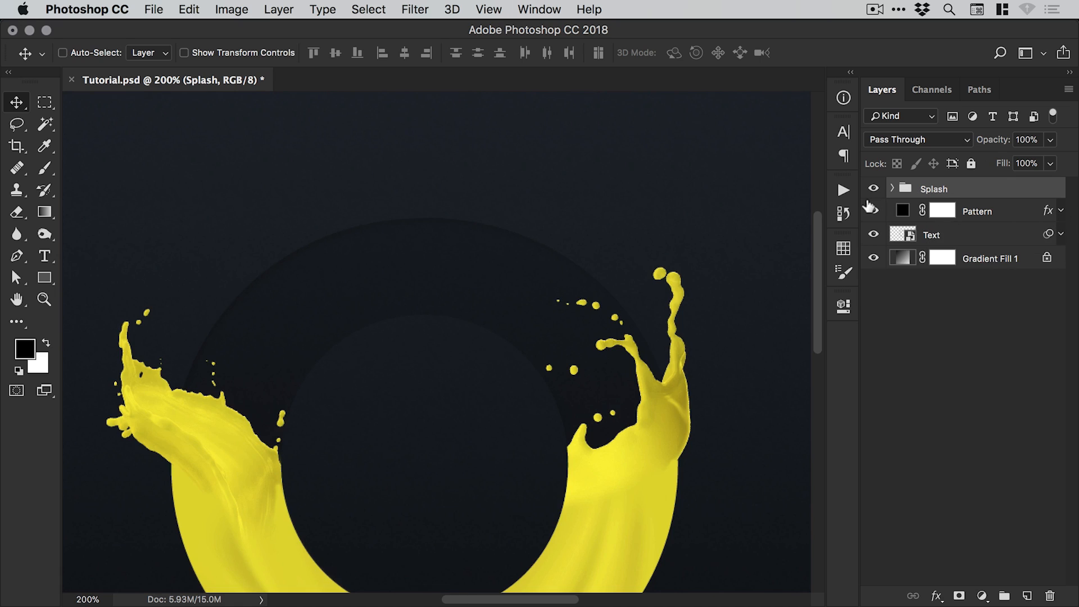
pyautogui.scroll(-5, 624, 346)
pyautogui.click(874, 258)
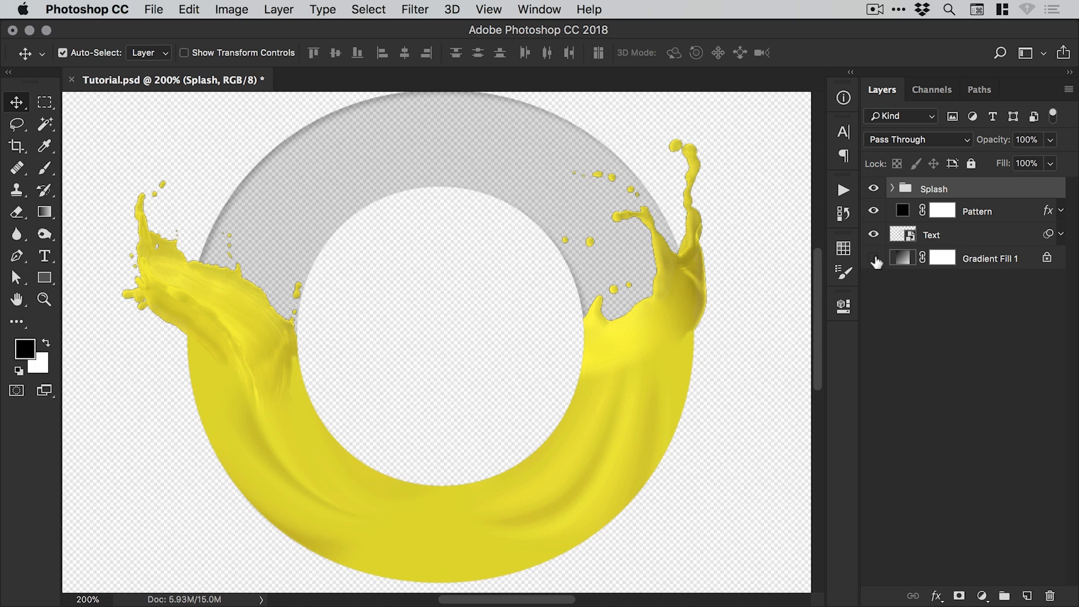
pyautogui.click(874, 259)
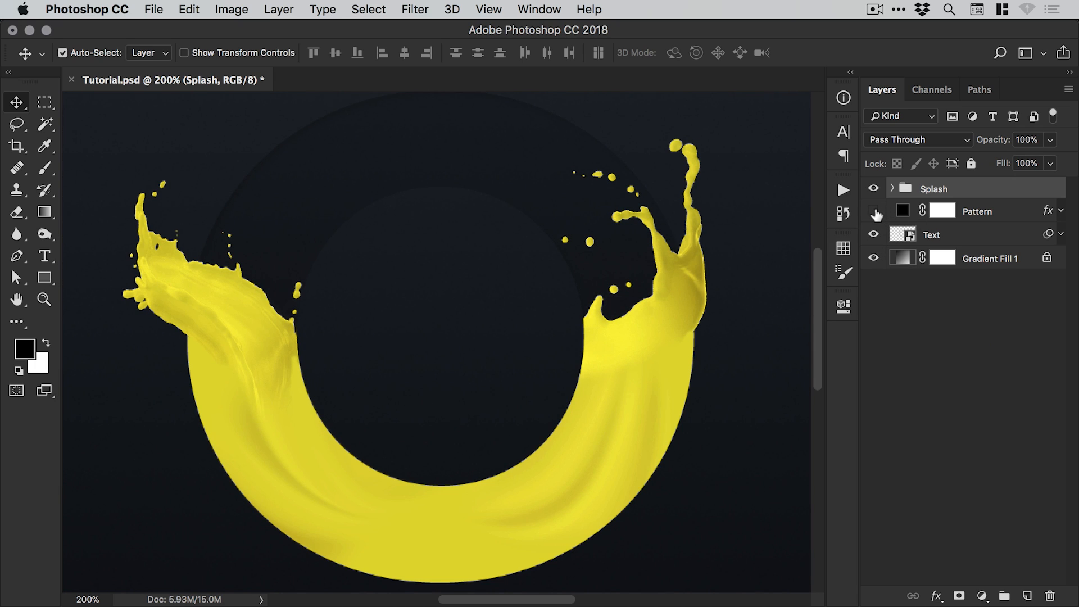
# Lock the Pattern layer's position and reduce the opacity of its Pattern Overlay below 50%.
pyautogui.click(978, 216)
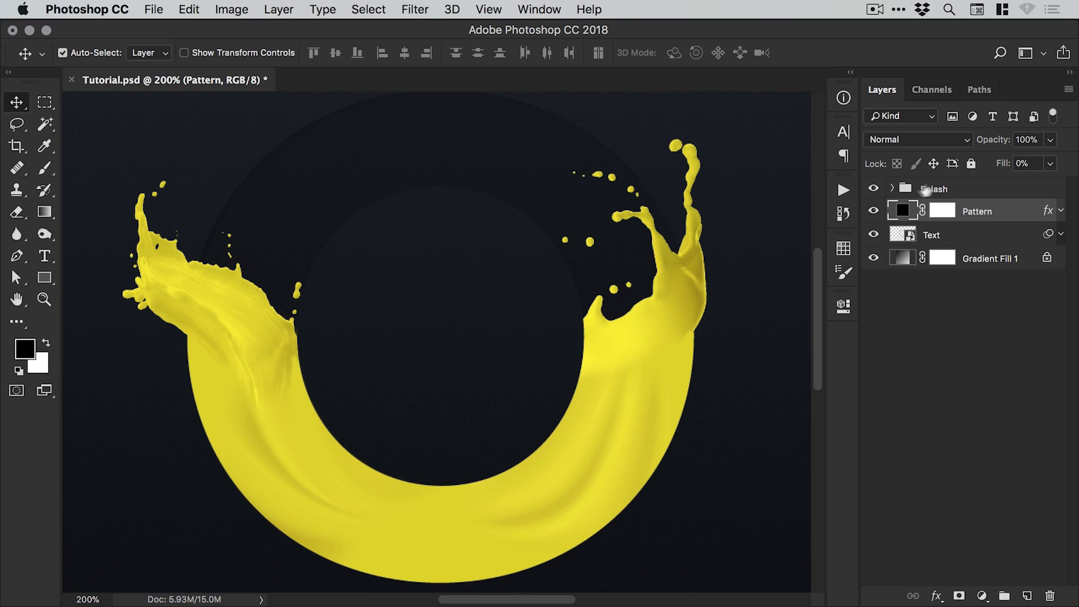
pyautogui.click(933, 164)
pyautogui.rightClick(980, 216)
pyautogui.click(926, 212)
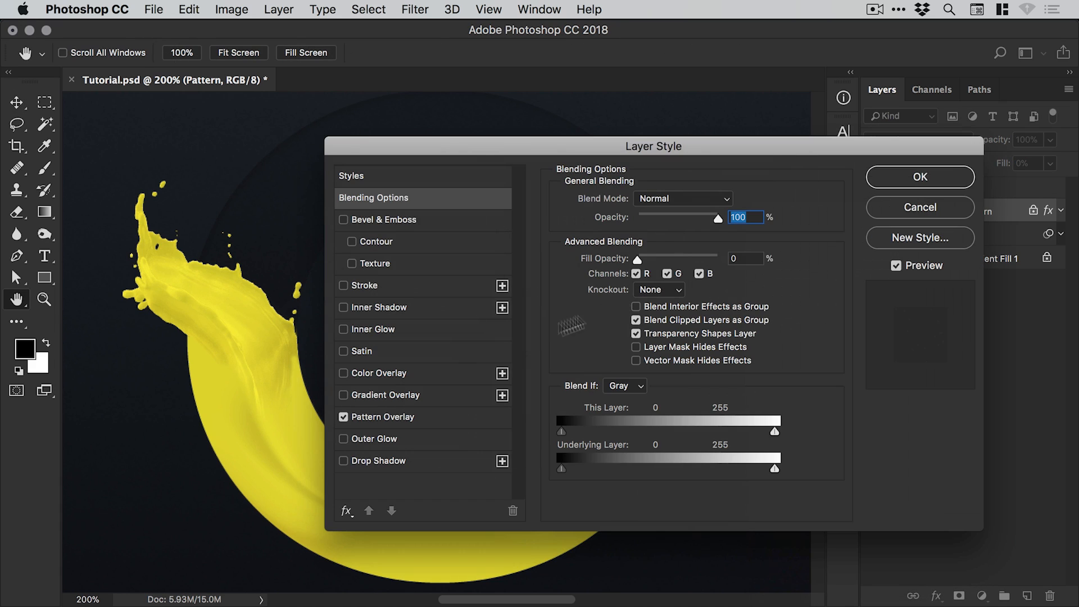
pyautogui.click(404, 417)
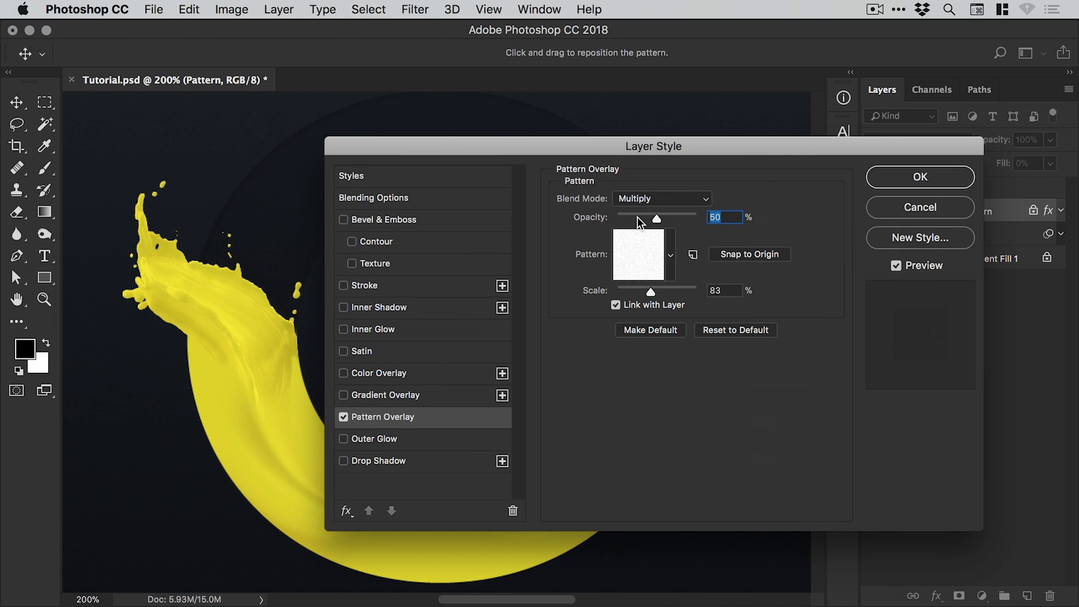
pyautogui.moveTo(637, 217); pyautogui.dragTo(641, 216)
pyautogui.click(920, 175)
# Compare the artwork with the Splash group hidden and shown, at 100% and 200% magnification.
pyautogui.press('super+minus')
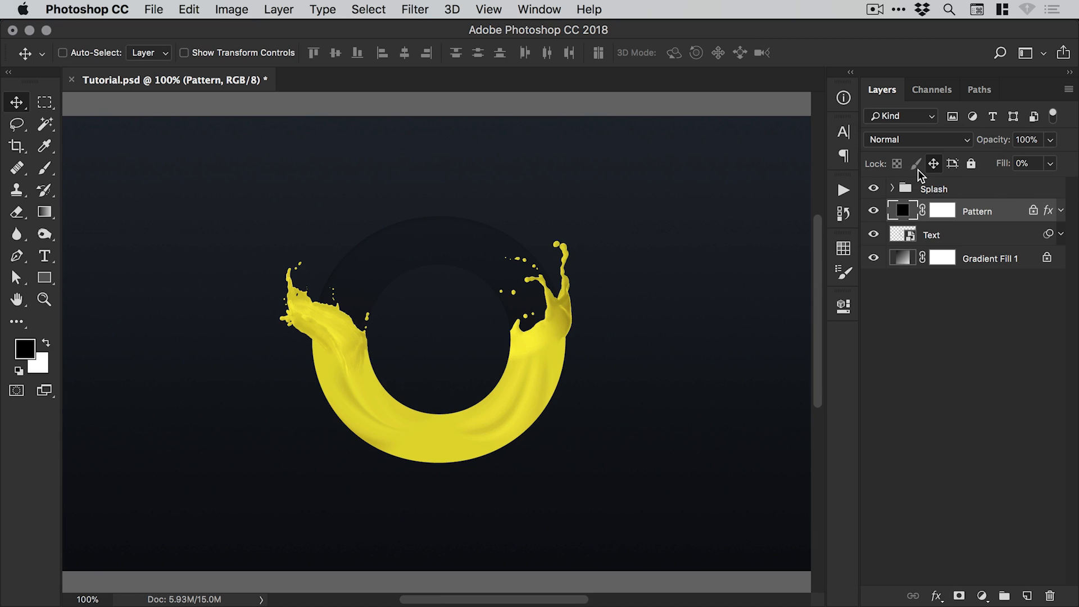
pyautogui.click(892, 189)
pyautogui.click(893, 189)
pyautogui.click(873, 188)
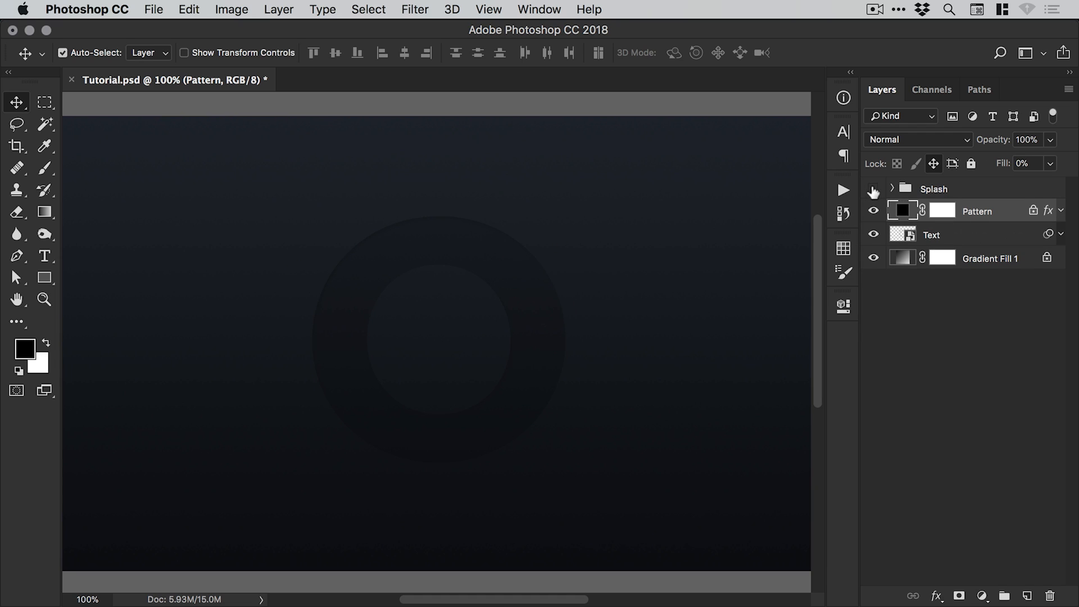
pyautogui.click(873, 189)
pyautogui.click(433, 315)
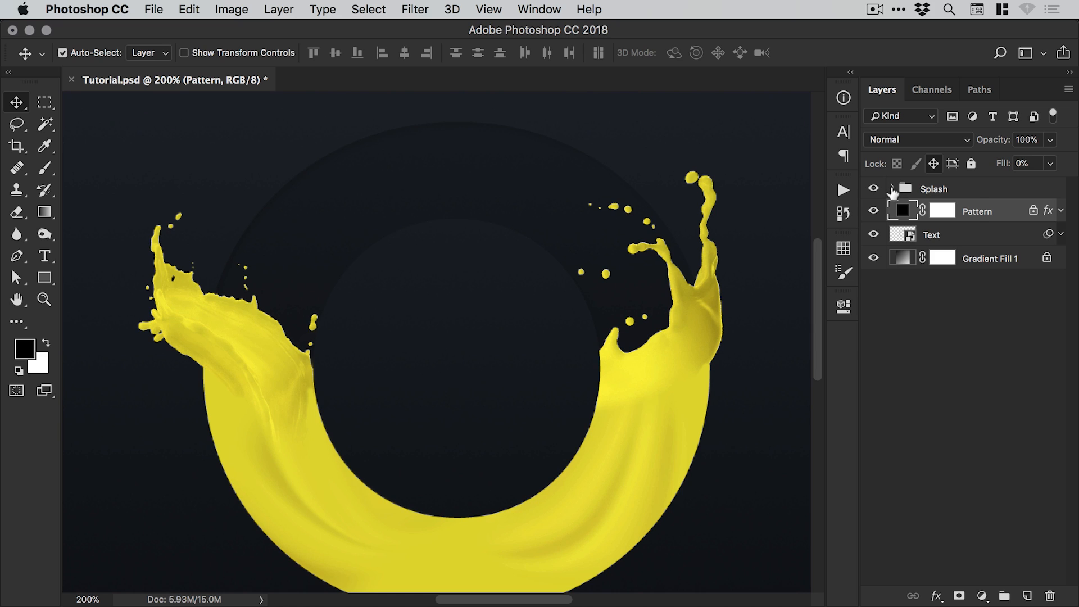
# Add a new empty layer above Color Fill 1 inside the Splash group.
pyautogui.click(893, 189)
pyautogui.click(1017, 216)
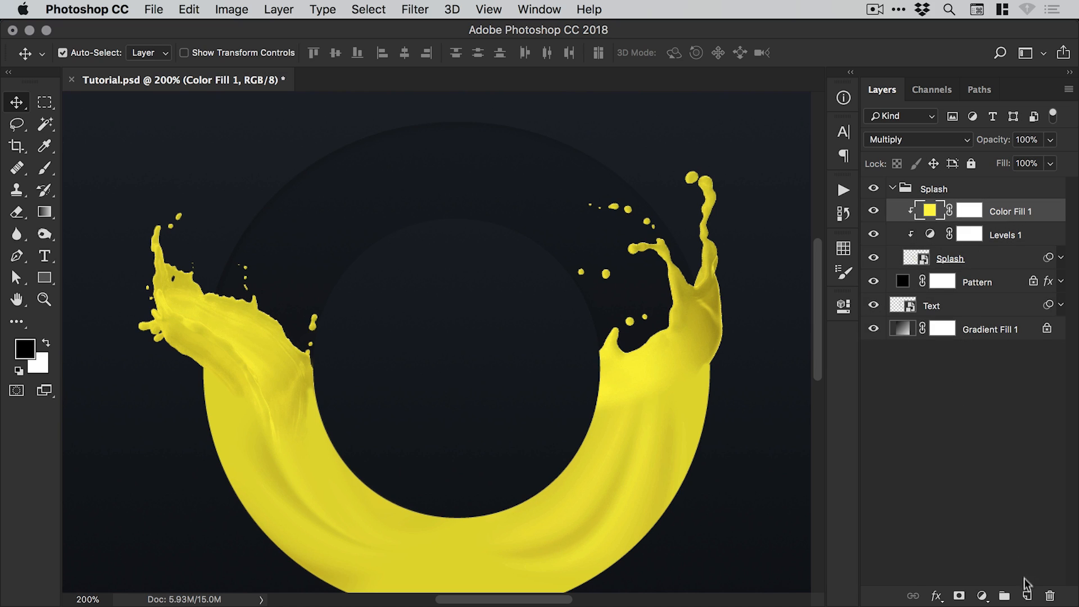
pyautogui.click(1027, 596)
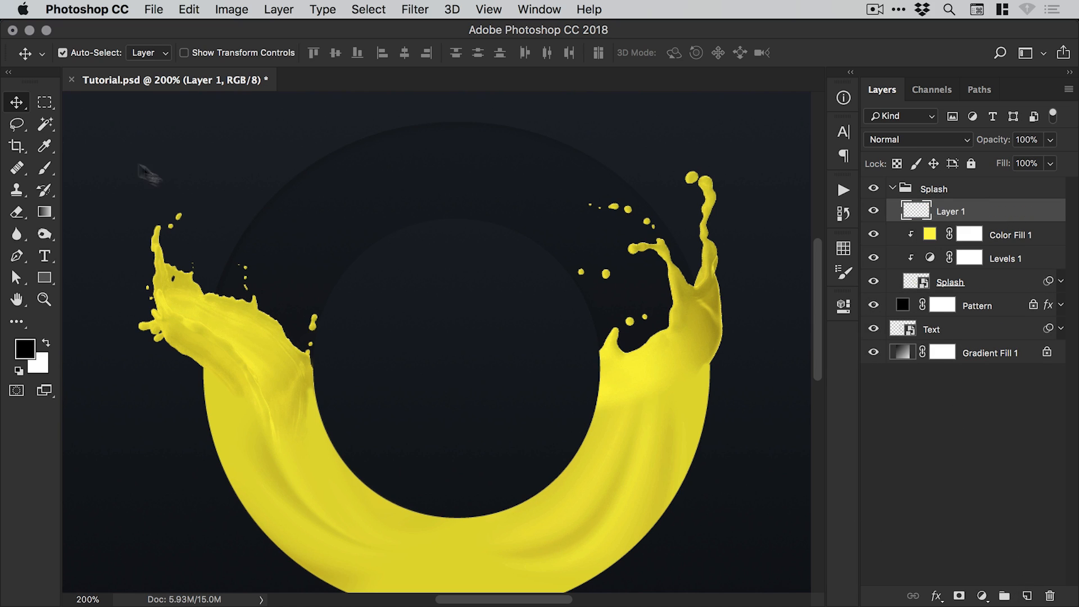
# Choose the Particles Brush preset, 894 px, for the Brush tool.
pyautogui.click(45, 168)
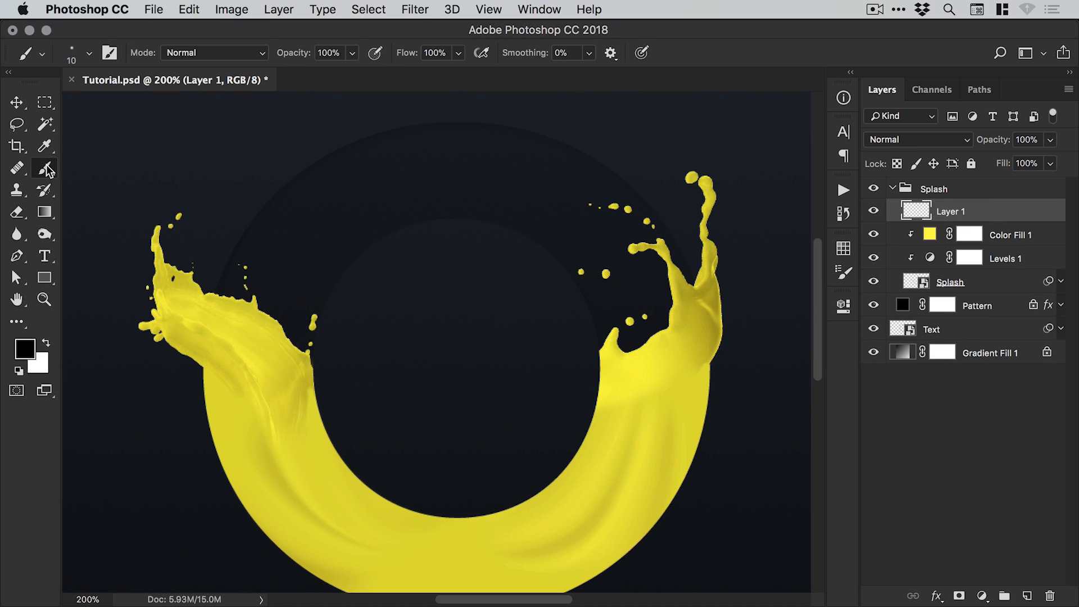
pyautogui.click(87, 50)
pyautogui.moveTo(477, 152)
pyautogui.mouseDown()
pyautogui.moveTo(467, 275)
pyautogui.moveTo(501, 556)
pyautogui.mouseUp()
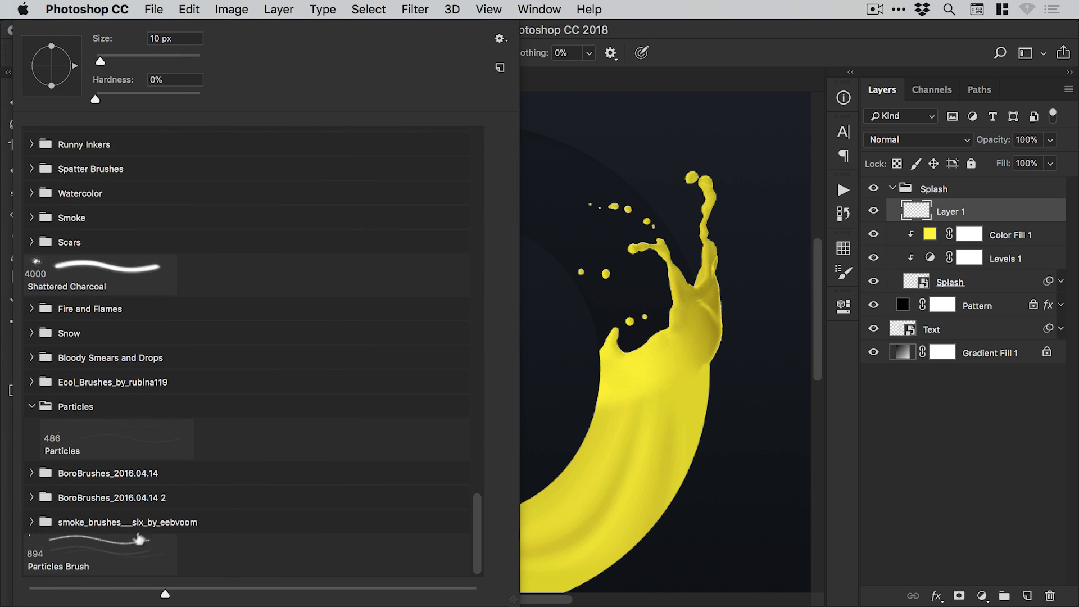
pyautogui.click(99, 560)
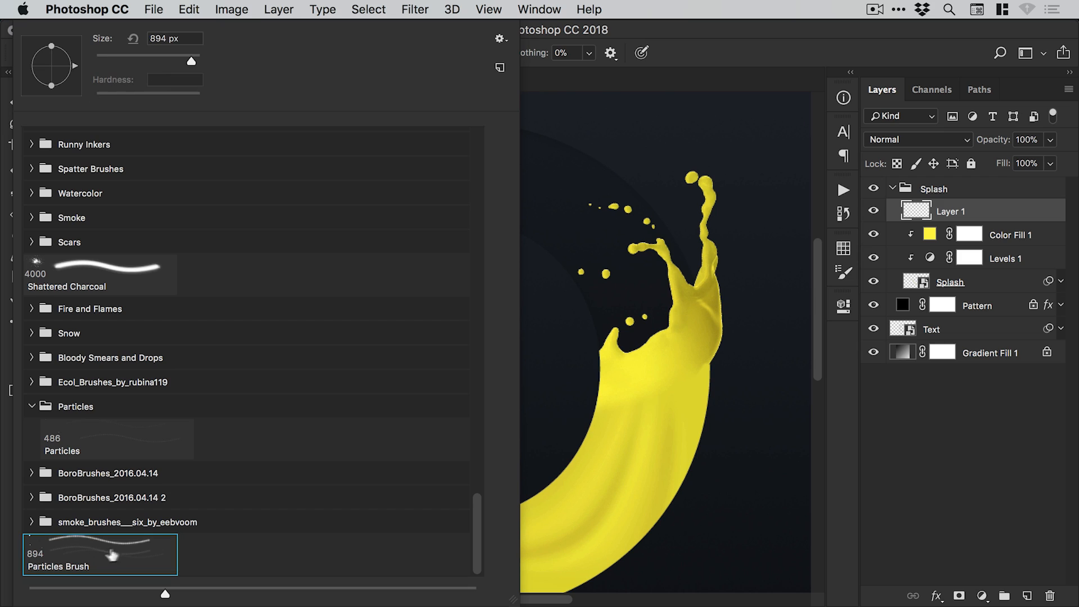
pyautogui.press('Return')
# Test a single stamp of the particle brush on Layer 1, undo it, and reduce the brush size to 175 px.
pyautogui.click(659, 265)
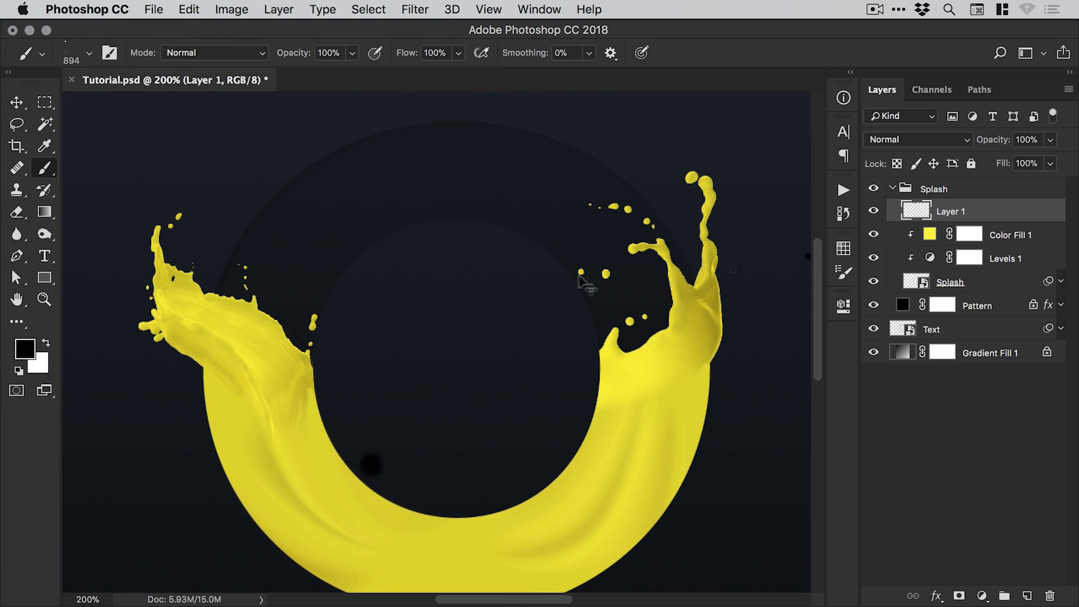
pyautogui.press('super+z')
pyautogui.press('[')
pyautogui.press('[')
pyautogui.press('[')
pyautogui.press('[')
pyautogui.press('[')
pyautogui.press('[')
pyautogui.press('[')
pyautogui.press('[')
pyautogui.press('[')
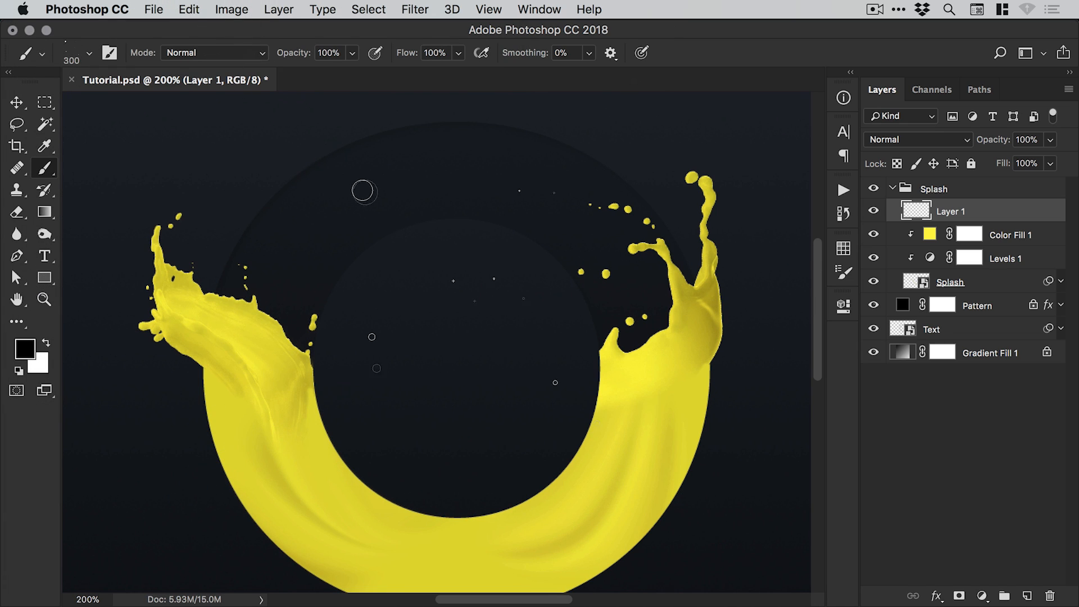
# Try two freehand black particle strokes across the artwork at 66.67% magnification and undo each one.
pyautogui.press('super+minus')
pyautogui.press('super+minus')
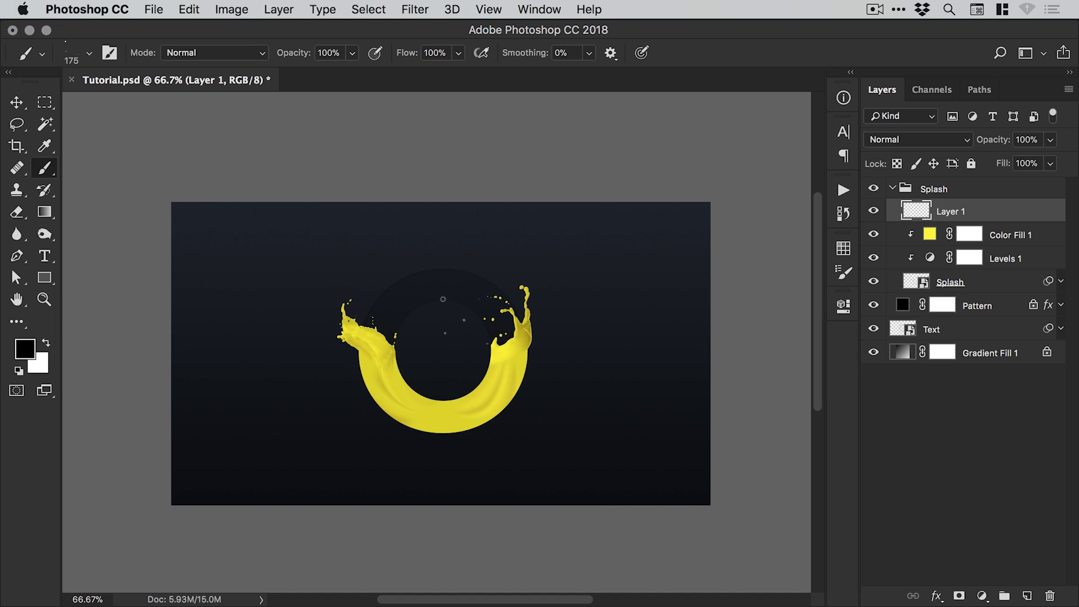
pyautogui.moveTo(415, 337)
pyautogui.mouseDown()
pyautogui.moveTo(481, 305)
pyautogui.moveTo(638, 292)
pyautogui.moveTo(469, 247)
pyautogui.mouseUp()
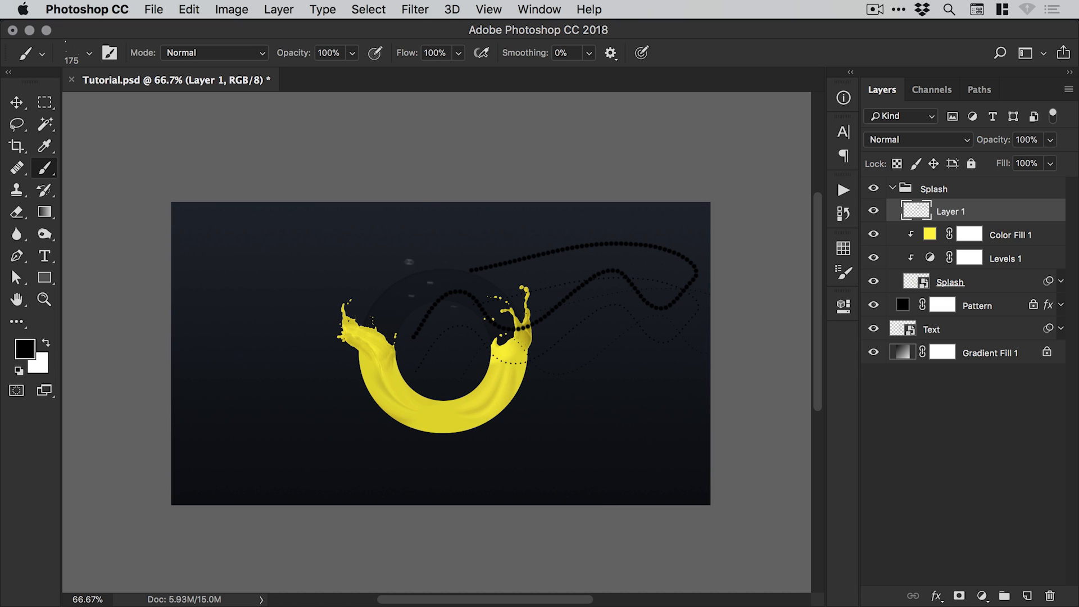
pyautogui.press('super+z')
pyautogui.moveTo(242, 237)
pyautogui.mouseDown()
pyautogui.moveTo(624, 326)
pyautogui.moveTo(225, 270)
pyautogui.moveTo(562, 359)
pyautogui.mouseUp()
pyautogui.press('super+z')
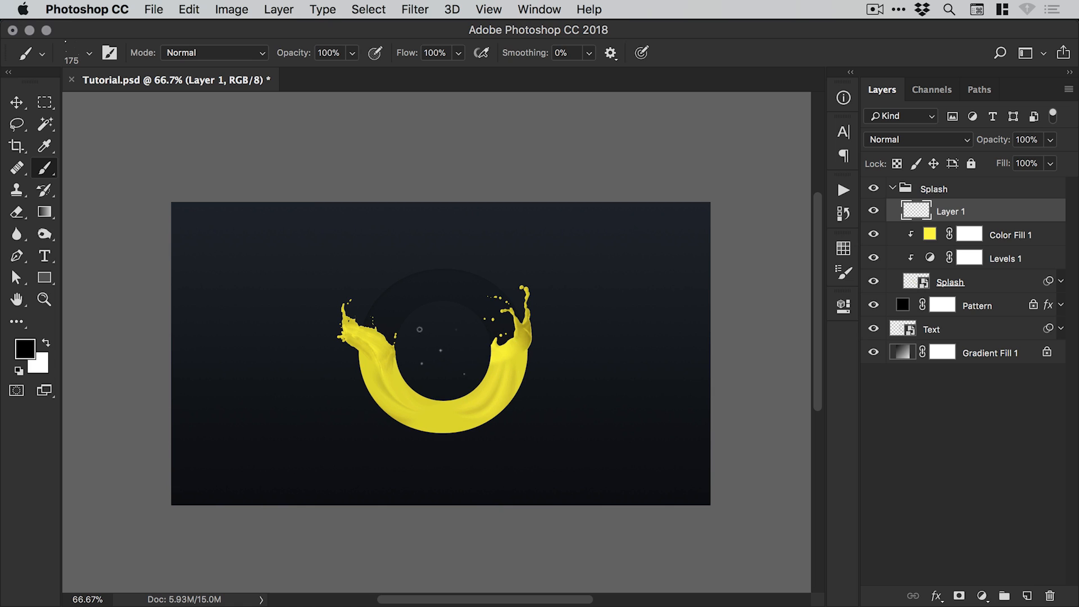
# Hide the Color Fill 1 and Levels 1 layers so the splash shows its original cream colour.
pyautogui.press('super+1')
pyautogui.press('super+equal')
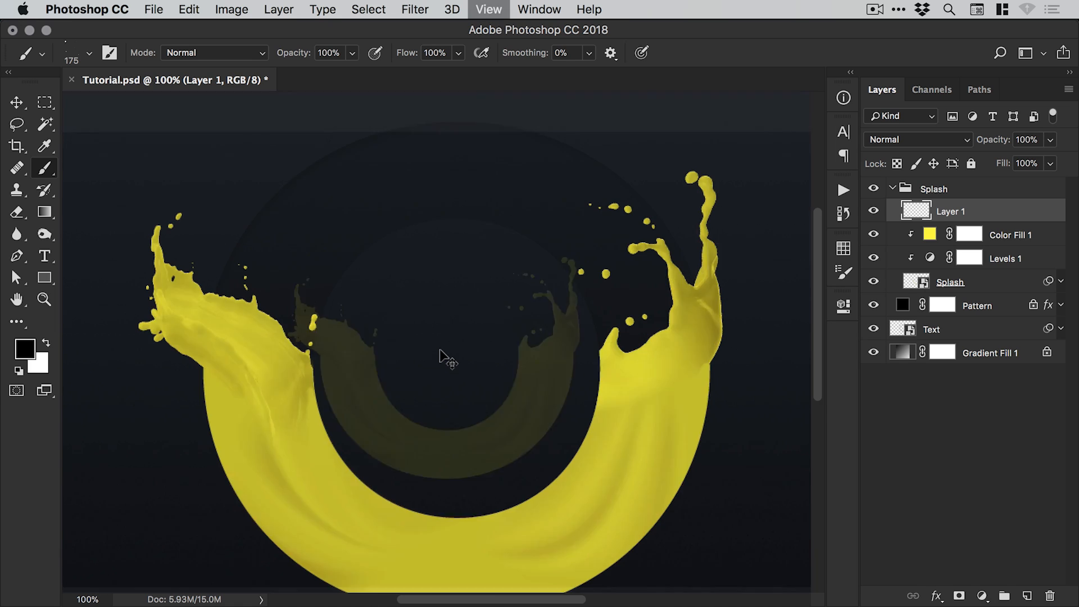
pyautogui.moveTo(559, 264); pyautogui.dragTo(514, 254)
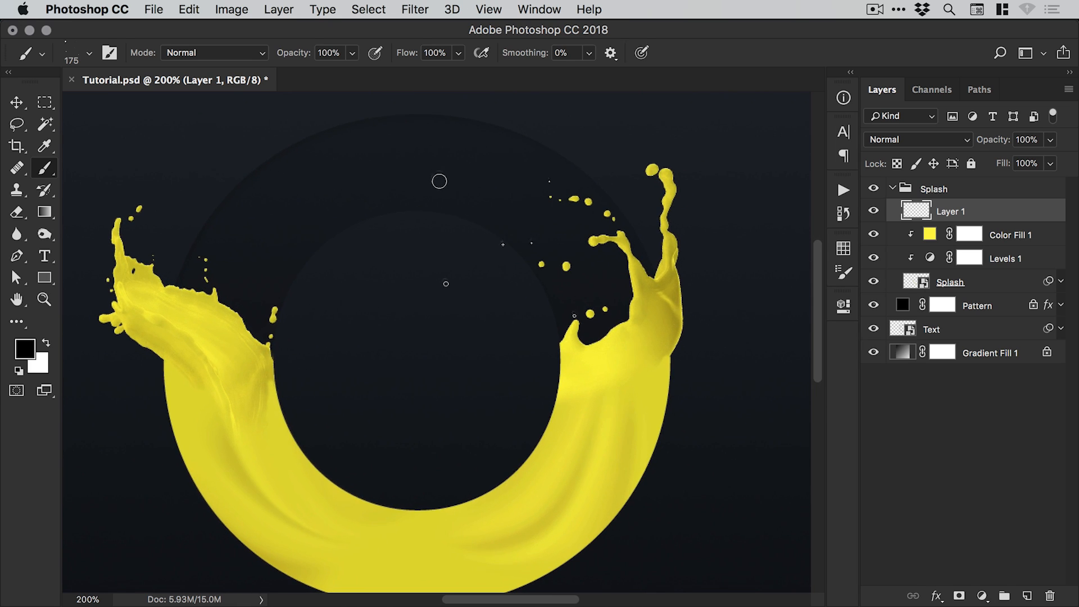
pyautogui.click(873, 235)
pyautogui.click(874, 257)
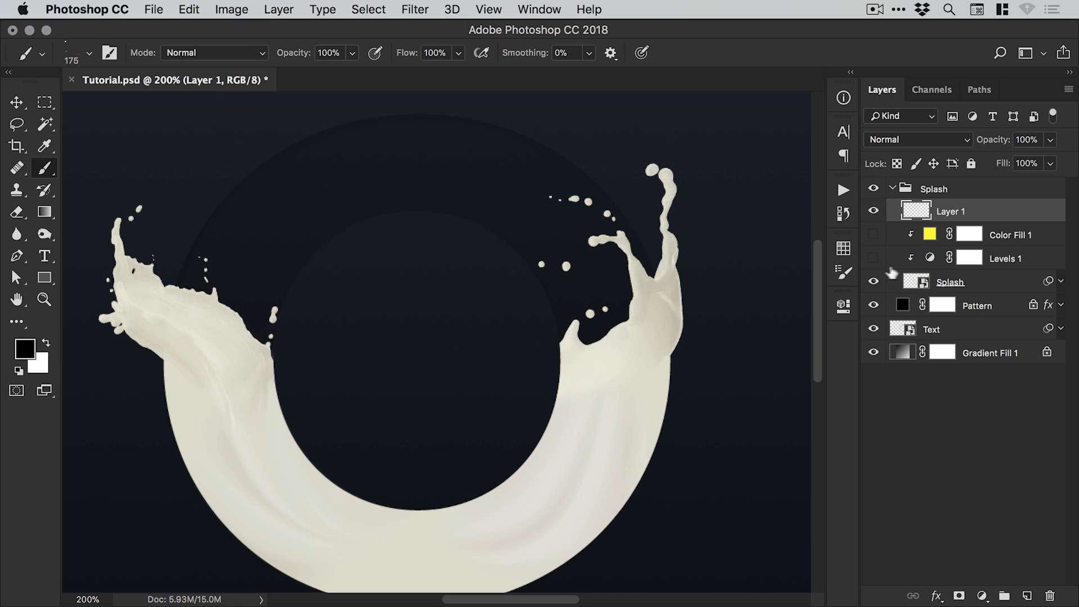
# Move Layer 1 out of the Splash group to directly above the Pattern layer, and toggle Color Fill 1's visibility to compare.
pyautogui.click(985, 283)
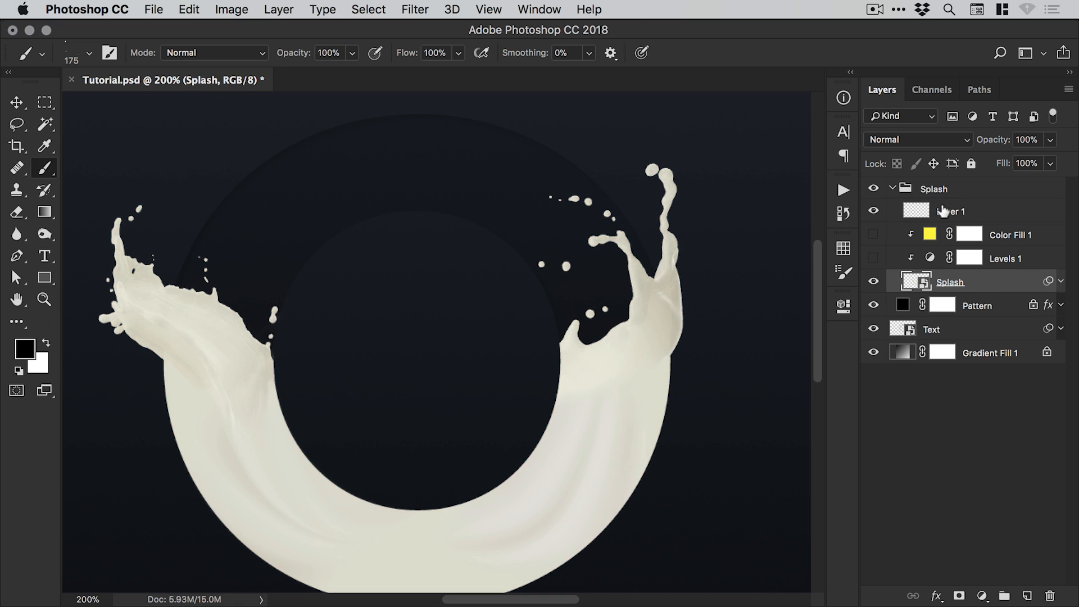
pyautogui.click(944, 212)
pyautogui.moveTo(943, 211); pyautogui.dragTo(981, 302)
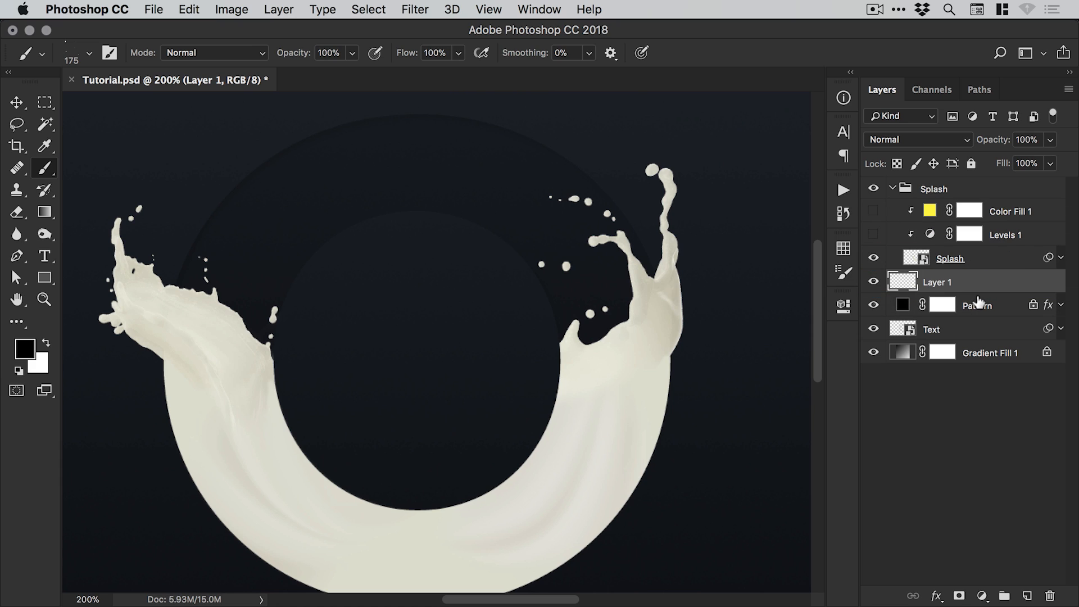
pyautogui.click(873, 211)
pyautogui.click(873, 211)
# Sample a cream tone from the left part of the splash as the foreground colour.
pyautogui.scroll(5, 556, 248)
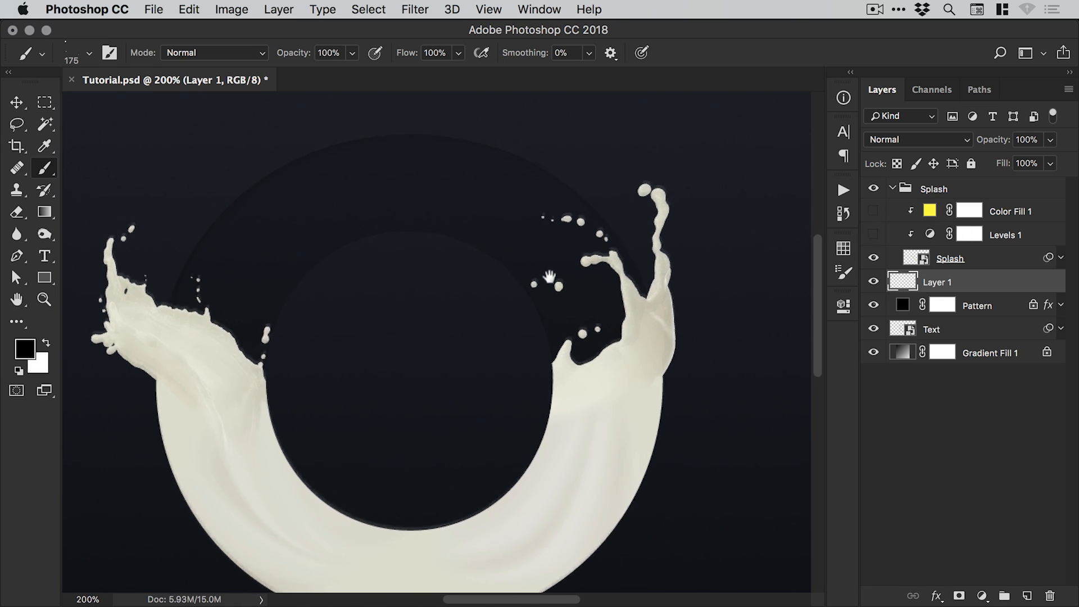
pyautogui.hscroll(-2, 596, 287)
pyautogui.scroll(1, 596, 288)
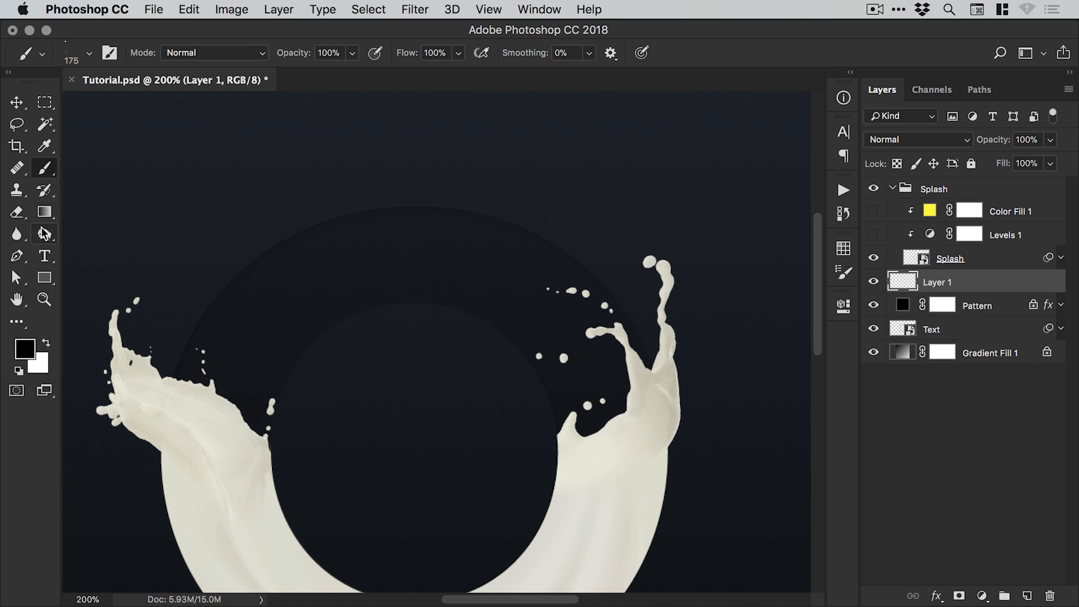
pyautogui.click(47, 154)
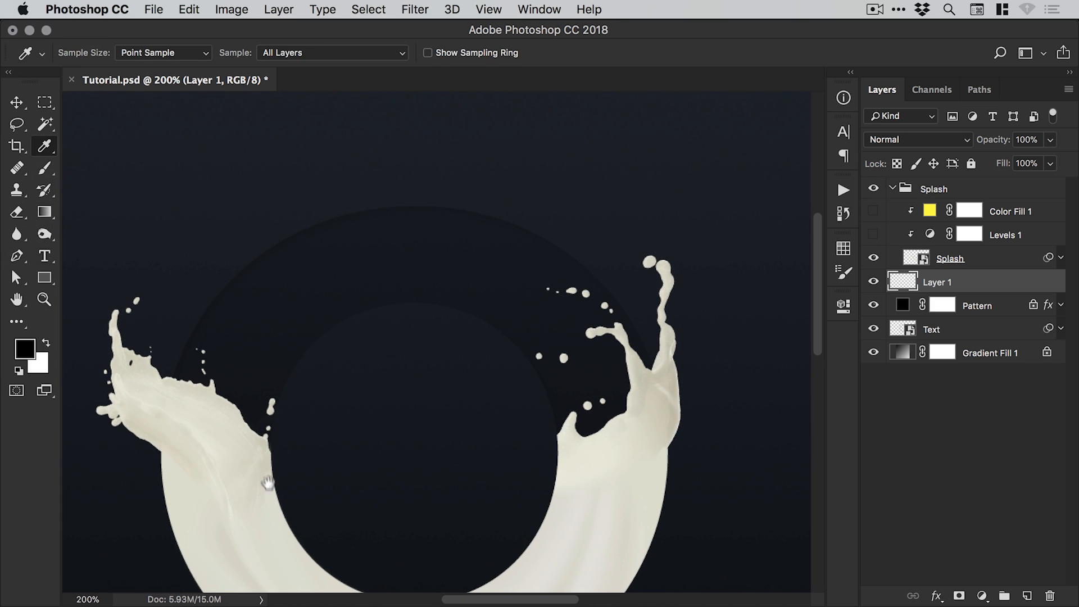
pyautogui.scroll(-5, 255, 363)
pyautogui.hscroll(-2, 256, 362)
pyautogui.click(248, 360)
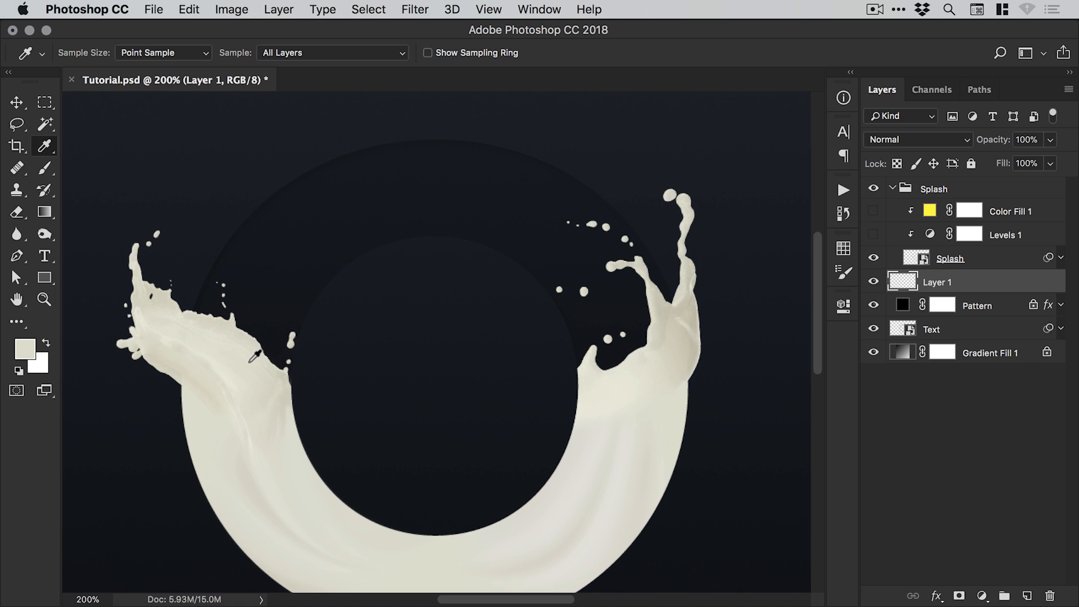
pyautogui.moveTo(246, 362)
pyautogui.mouseDown()
pyautogui.moveTo(272, 381)
pyautogui.moveTo(342, 393)
pyautogui.mouseUp()
# Try a long looping particle stroke in the cream colour above the ring and undo it.
pyautogui.press('b')
pyautogui.moveTo(206, 194)
pyautogui.mouseDown()
pyautogui.moveTo(413, 186)
pyautogui.moveTo(472, 306)
pyautogui.moveTo(194, 279)
pyautogui.moveTo(314, 326)
pyautogui.moveTo(591, 248)
pyautogui.moveTo(750, 176)
pyautogui.mouseUp()
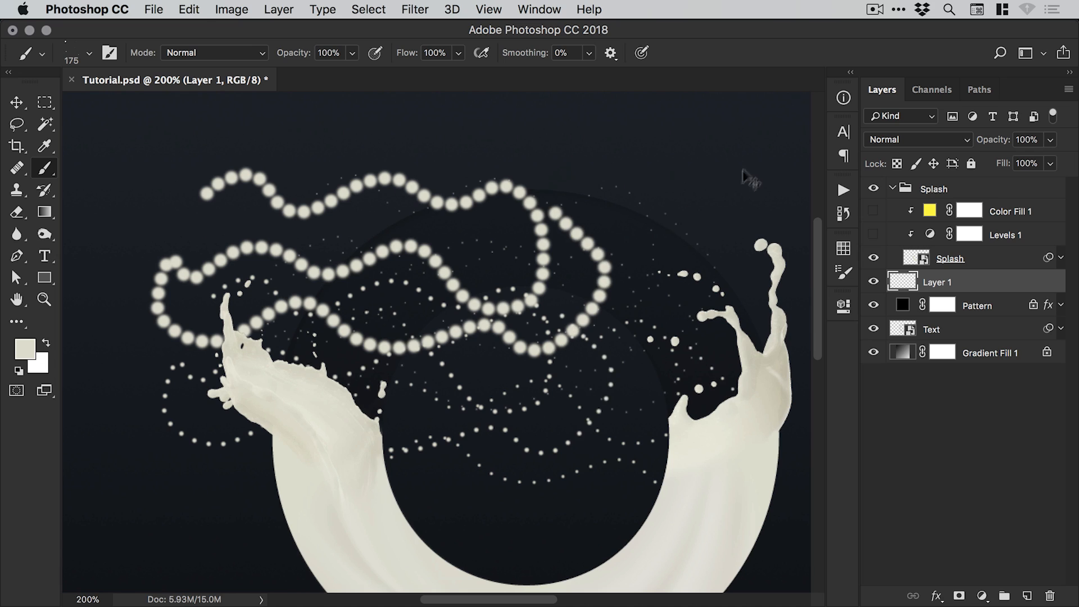
pyautogui.press('cmd+z')
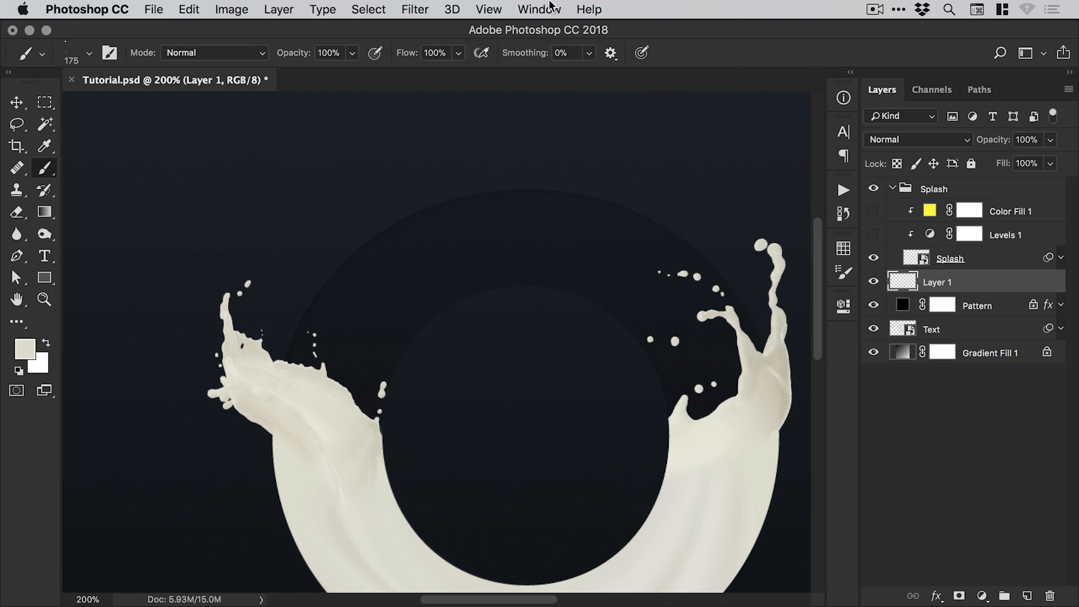
# Enable Shape Dynamics and Scattering for the particle brush, and raise its Scatter amount to the maximum.
pyautogui.click(551, 6)
pyautogui.click(562, 163)
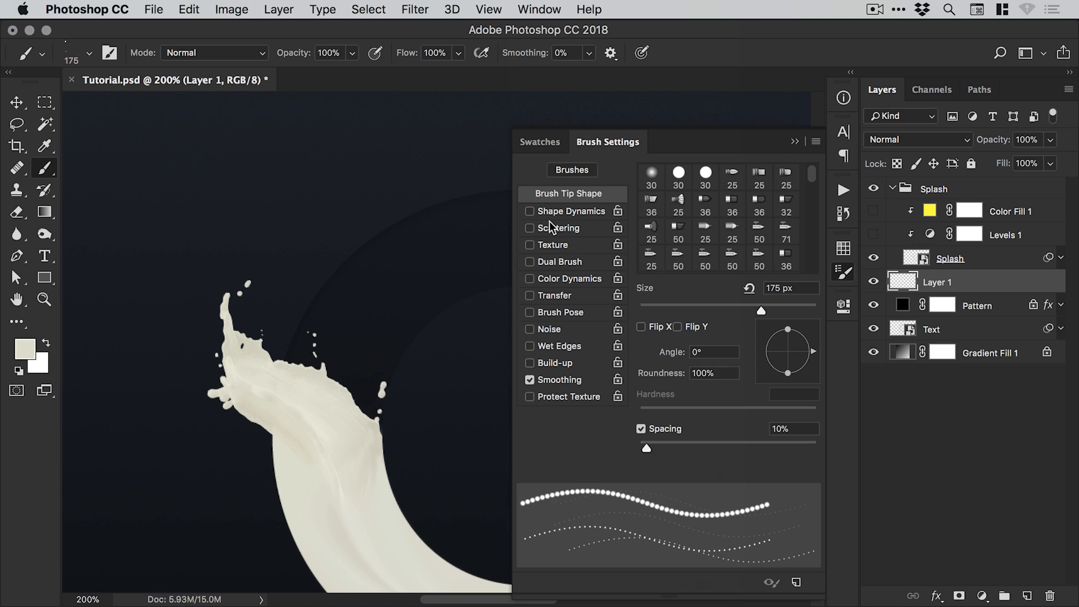
pyautogui.click(550, 212)
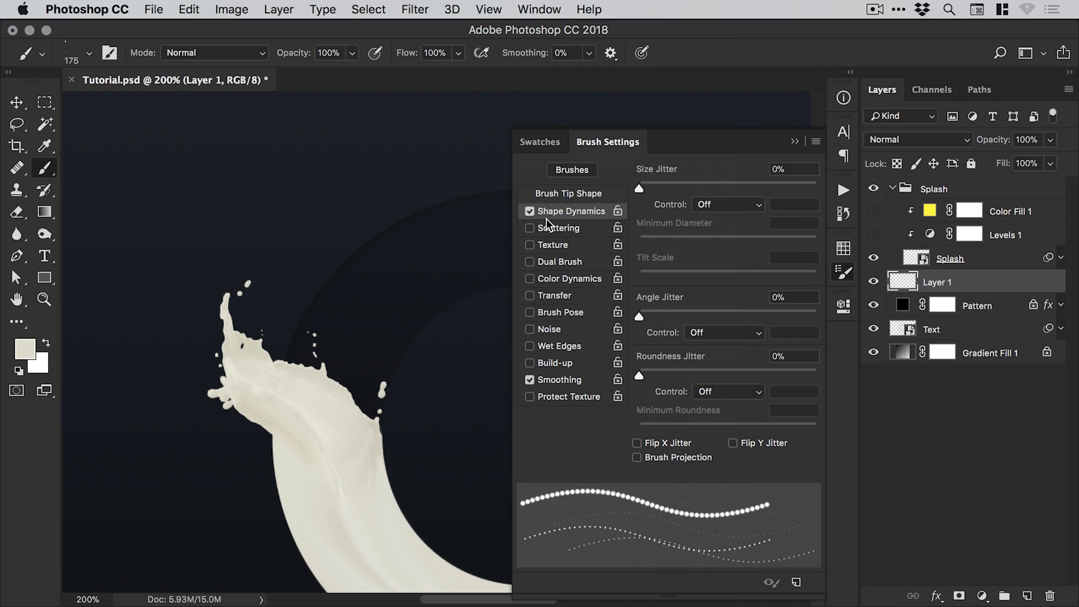
pyautogui.click(555, 228)
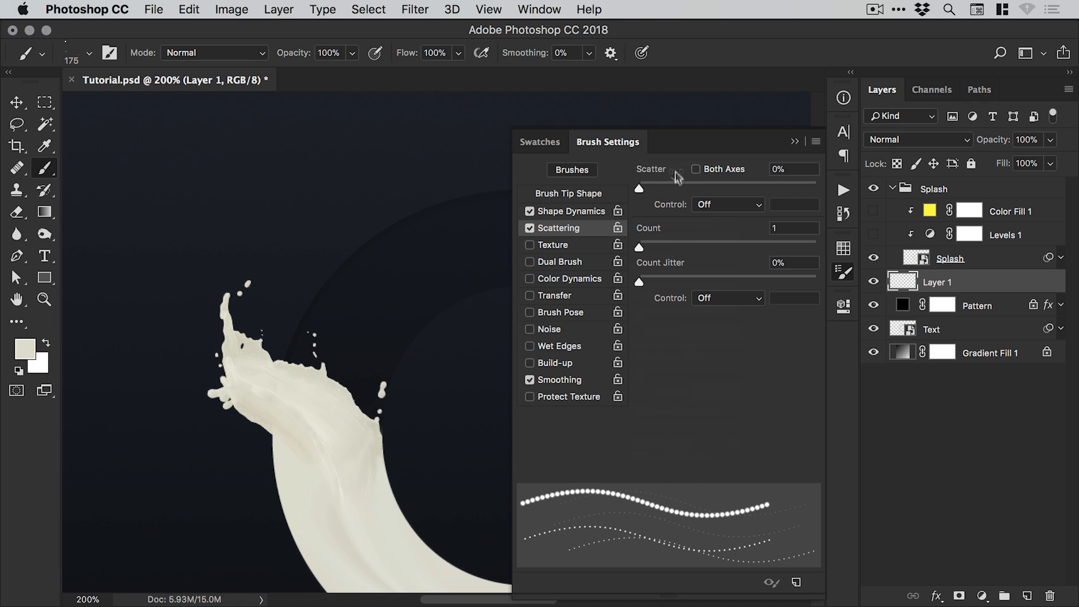
pyautogui.moveTo(639, 186); pyautogui.dragTo(763, 198)
pyautogui.moveTo(782, 198); pyautogui.dragTo(825, 194)
pyautogui.click(848, 274)
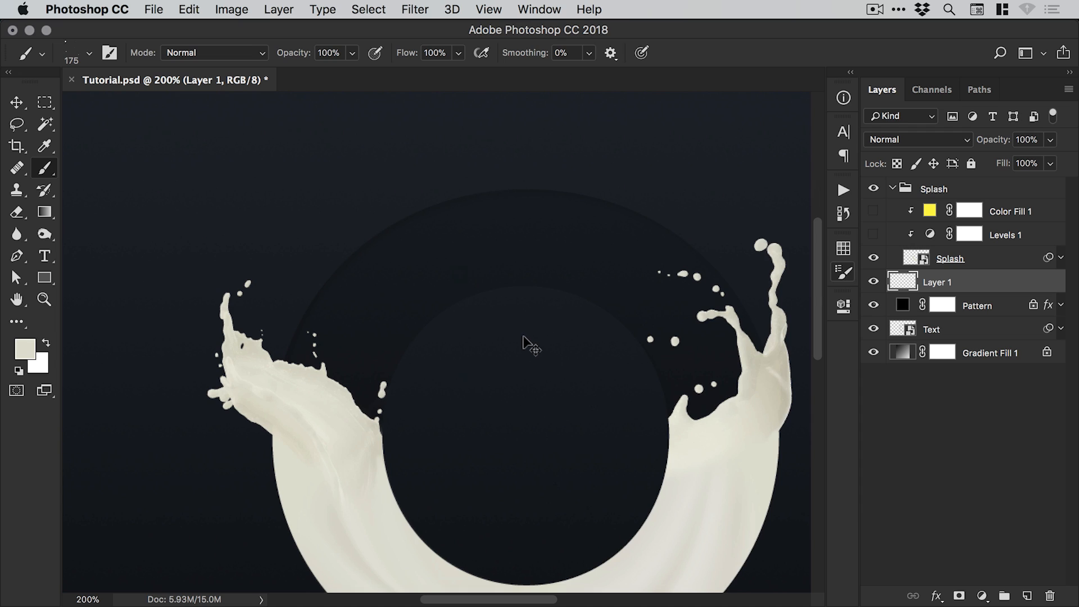
# Rename Layer 1 to "Particles".
pyautogui.press('super+minus')
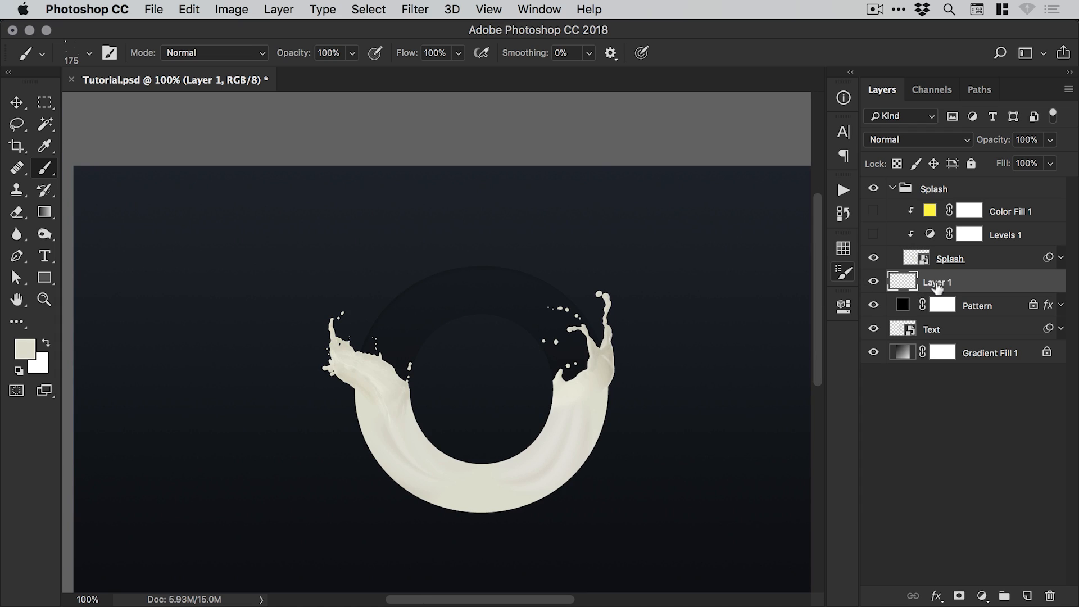
pyautogui.doubleClick(937, 284)
pyautogui.write('Particles')
pyautogui.press('Return')
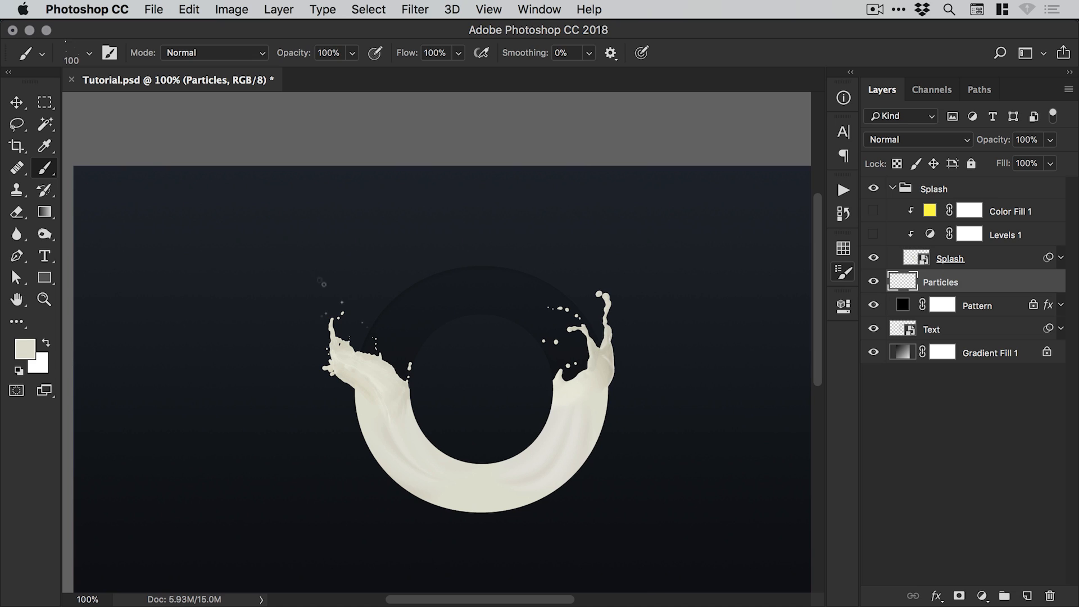
# Try scattered particle strokes across the whole canvas at brush sizes of 175 px and 80 px, undoing each attempt.
pyautogui.moveTo(255, 250)
pyautogui.mouseDown()
pyautogui.moveTo(303, 292)
pyautogui.moveTo(405, 347)
pyautogui.moveTo(460, 267)
pyautogui.moveTo(686, 295)
pyautogui.moveTo(681, 250)
pyautogui.mouseUp()
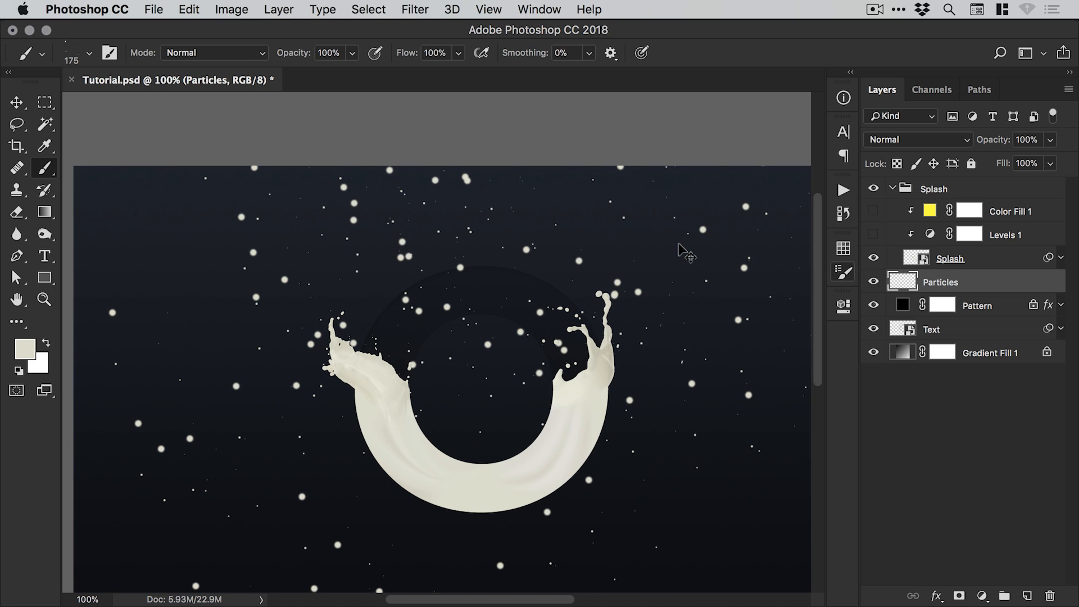
pyautogui.press('super+z')
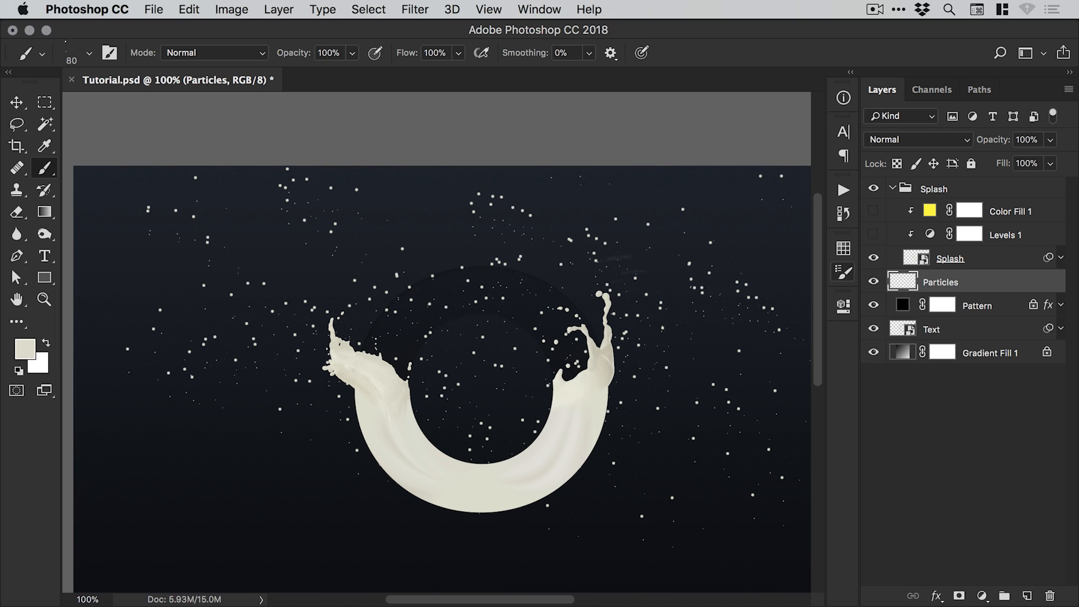
pyautogui.moveTo(160, 450); pyautogui.dragTo(800, 340)
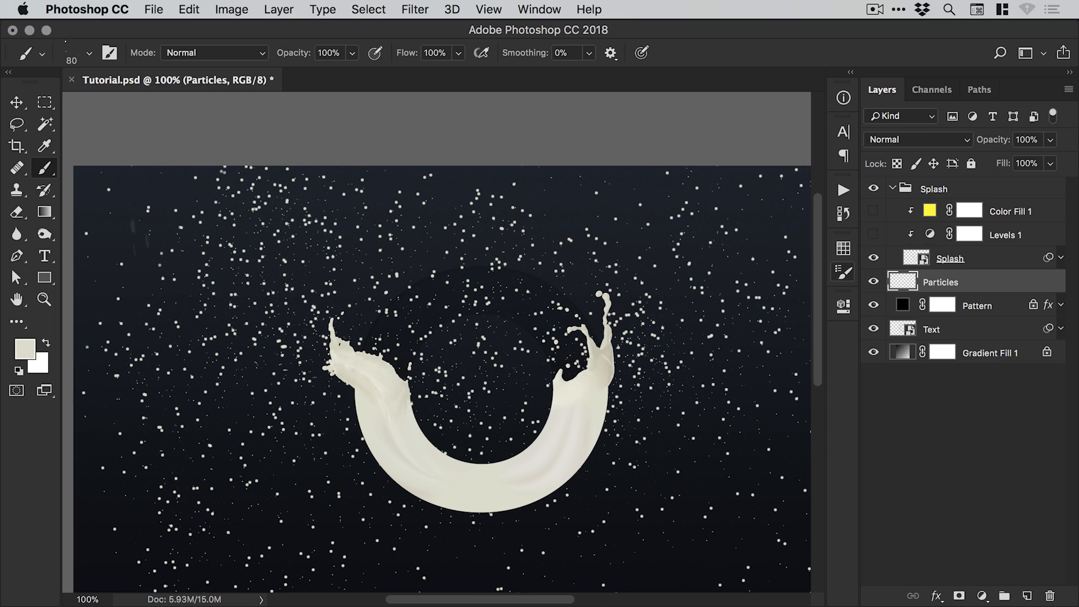
pyautogui.press('super+z')
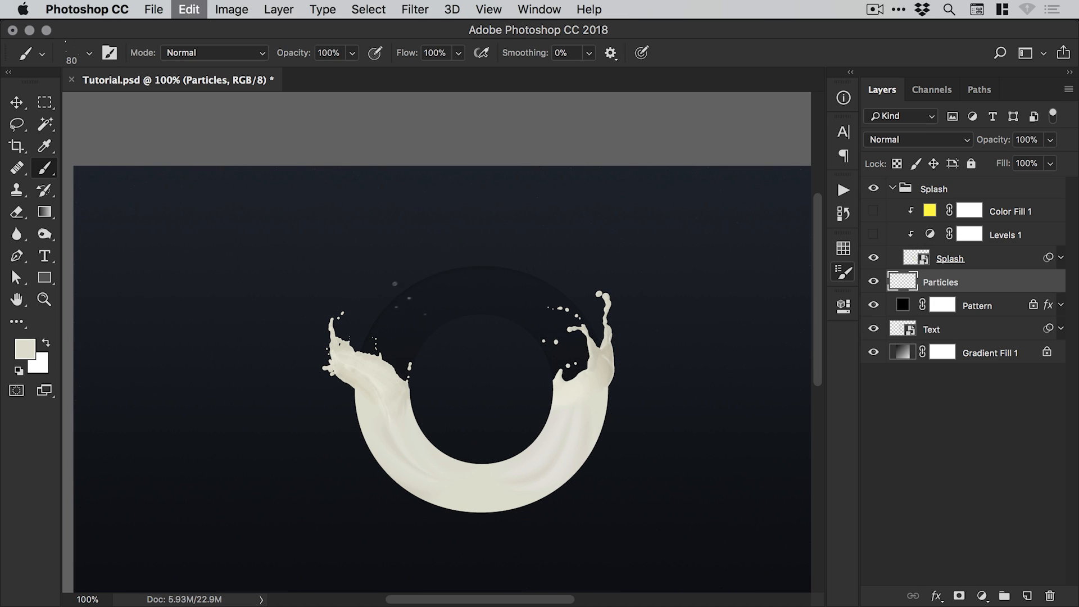
# Stamp small cream particles around the tip of the left splash on the Particles layer with a 90 px brush.
pyautogui.click(360, 323)
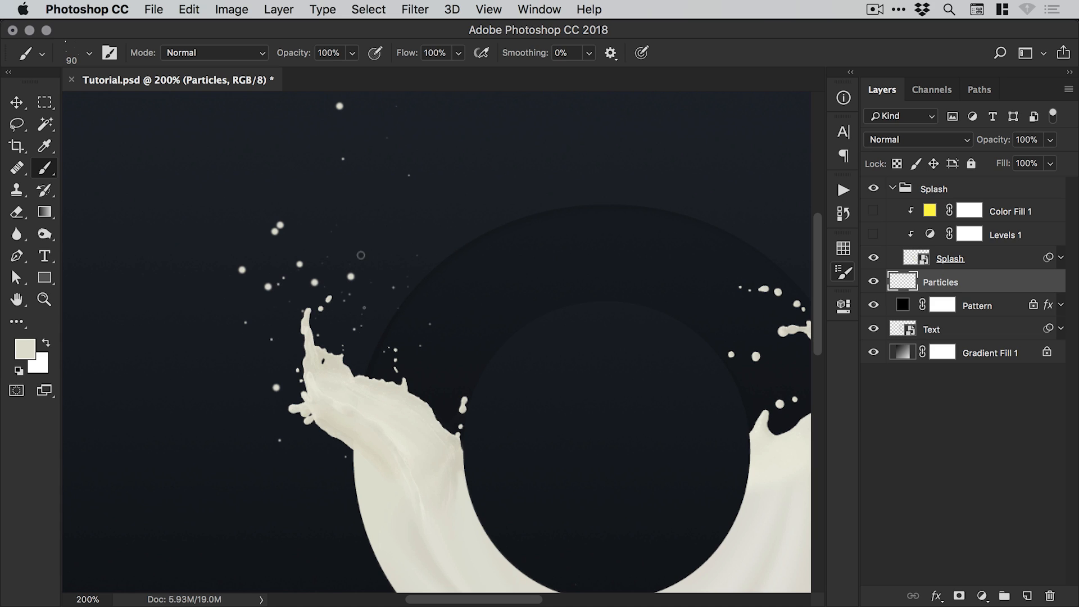
pyautogui.press('super+minus')
pyautogui.moveTo(532, 296); pyautogui.dragTo(468, 307)
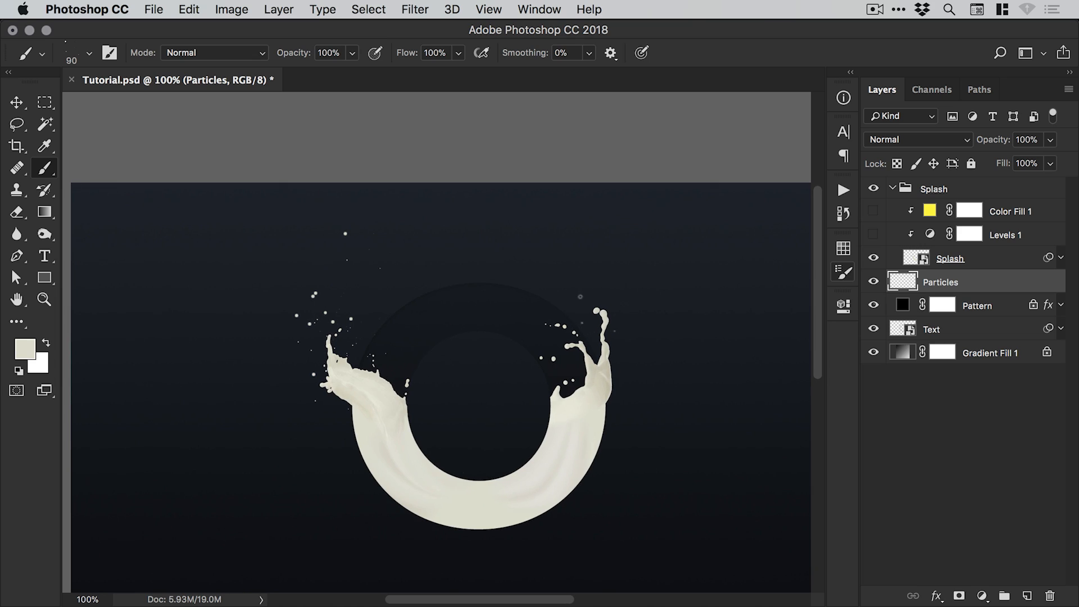
# Try stamping particles around the right splash on the Particles layer, and step back through those stamps.
pyautogui.press('super+z')
pyautogui.click(573, 337)
pyautogui.click(633, 370)
pyautogui.click(470, 230)
pyautogui.click(504, 265)
pyautogui.click(517, 271)
pyautogui.press('super+alt+z')
pyautogui.press('super+alt+z')
pyautogui.press('super+alt+z')
pyautogui.press('super+alt+z')
pyautogui.press('super+alt+z')
# Add a new layer above Particles and stamp cream particles near the right splash on it, undoing unsuitable stamps.
pyautogui.click(1026, 597)
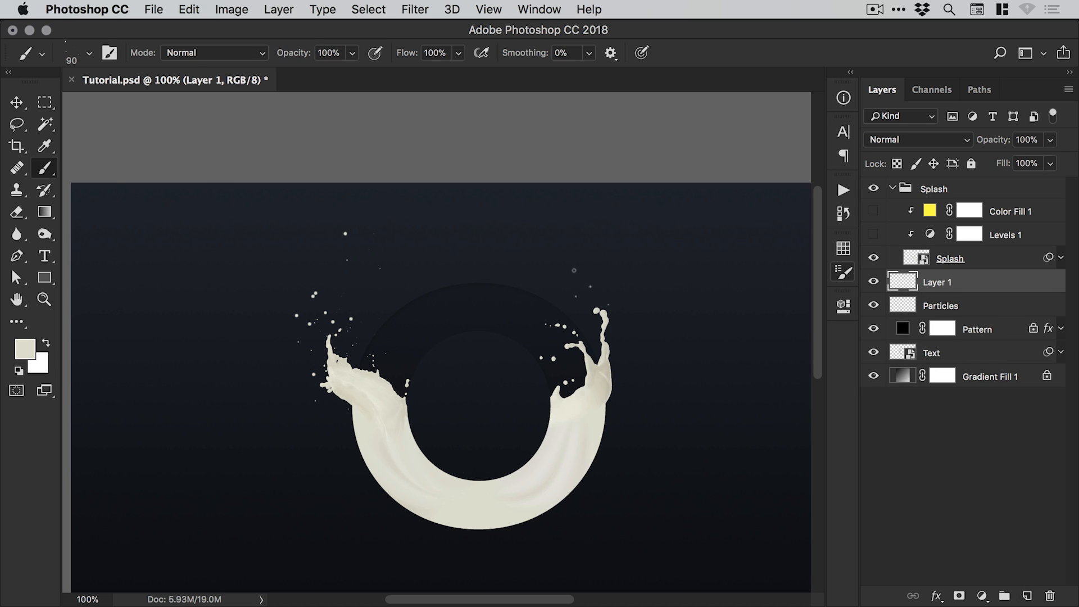
pyautogui.moveTo(573, 270); pyautogui.dragTo(607, 274)
pyautogui.press('super+z')
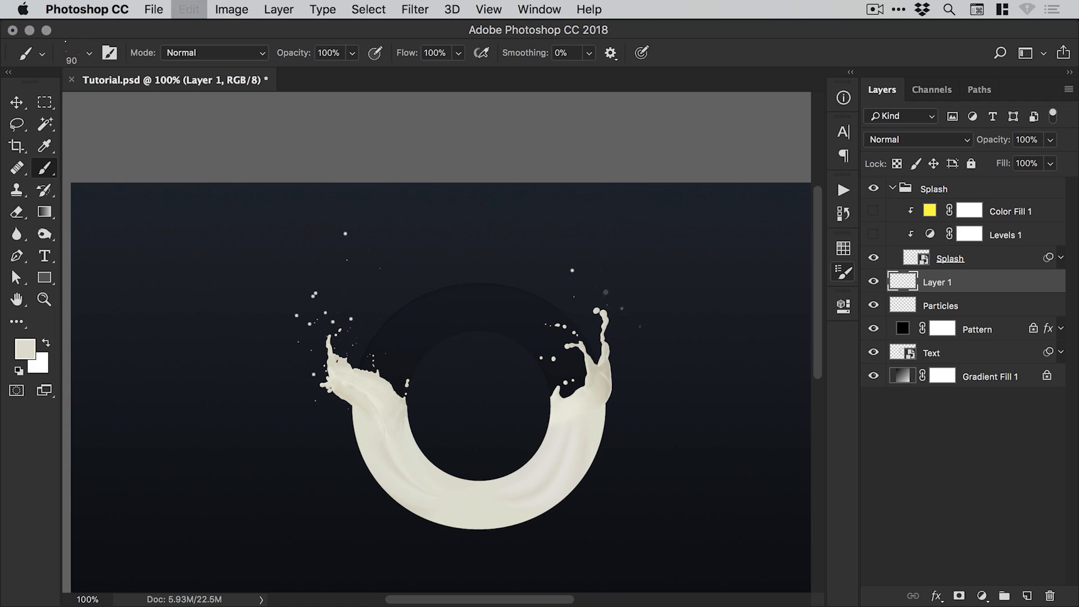
pyautogui.click(641, 309)
# Shift the Layer 1 particles slightly up and to the right near the right splash using Free Transform.
pyautogui.press('v')
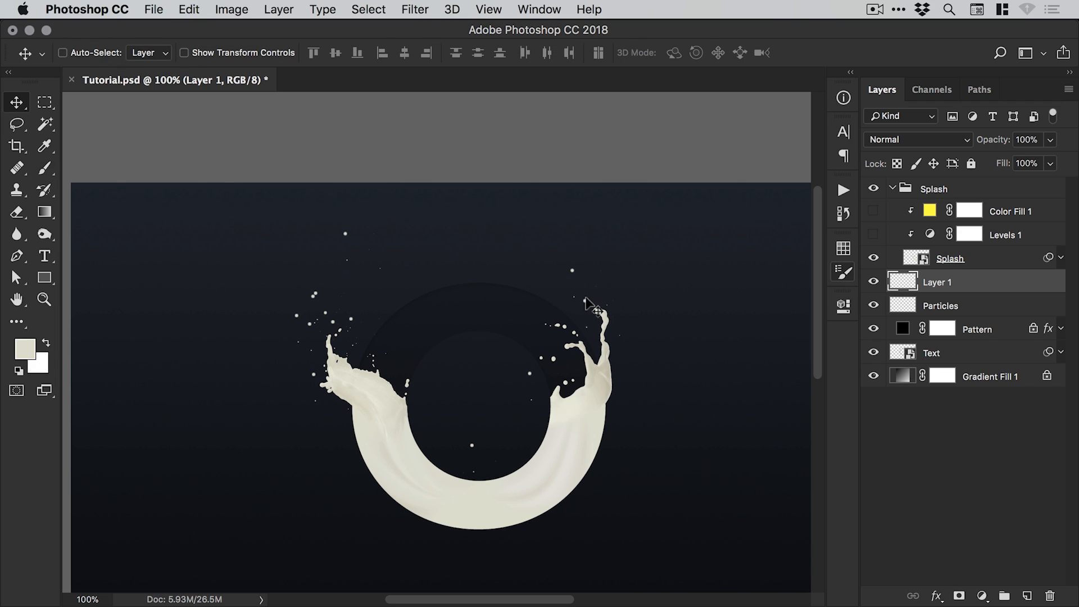
pyautogui.press('super+t')
pyautogui.moveTo(574, 304)
pyautogui.mouseDown()
pyautogui.moveTo(597, 285)
pyautogui.moveTo(580, 290)
pyautogui.mouseUp()
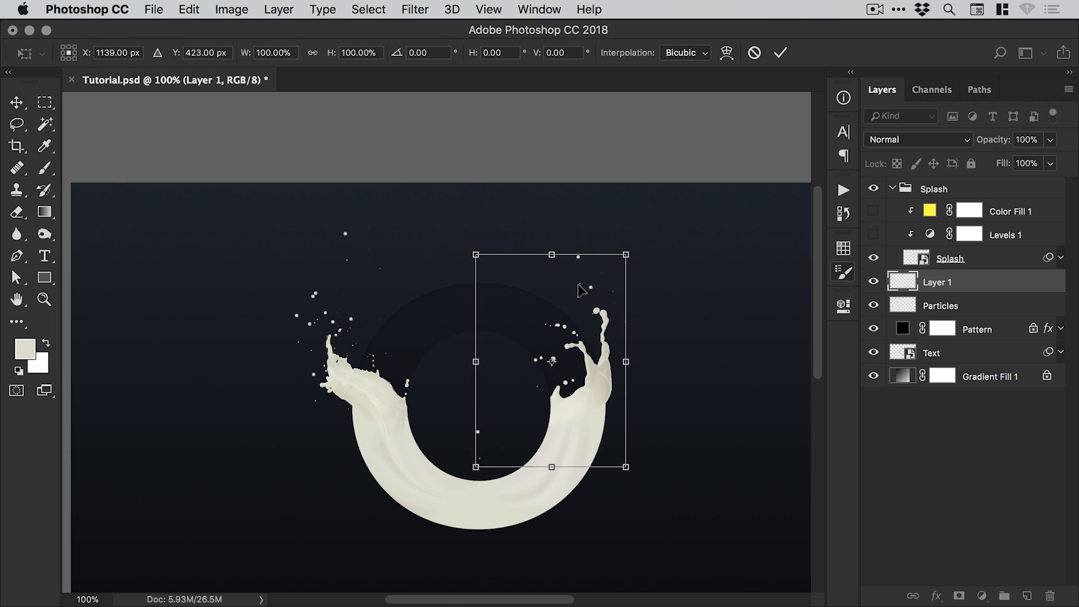
pyautogui.press('Return')
# Erase the stray particles high above the left splash on the Particles layer with an 80 px eraser.
pyautogui.click(931, 312)
pyautogui.press('e')
pyautogui.moveTo(361, 217)
pyautogui.mouseDown()
pyautogui.moveTo(345, 236)
pyautogui.moveTo(376, 234)
pyautogui.mouseUp()
pyautogui.moveTo(308, 284); pyautogui.dragTo(320, 284)
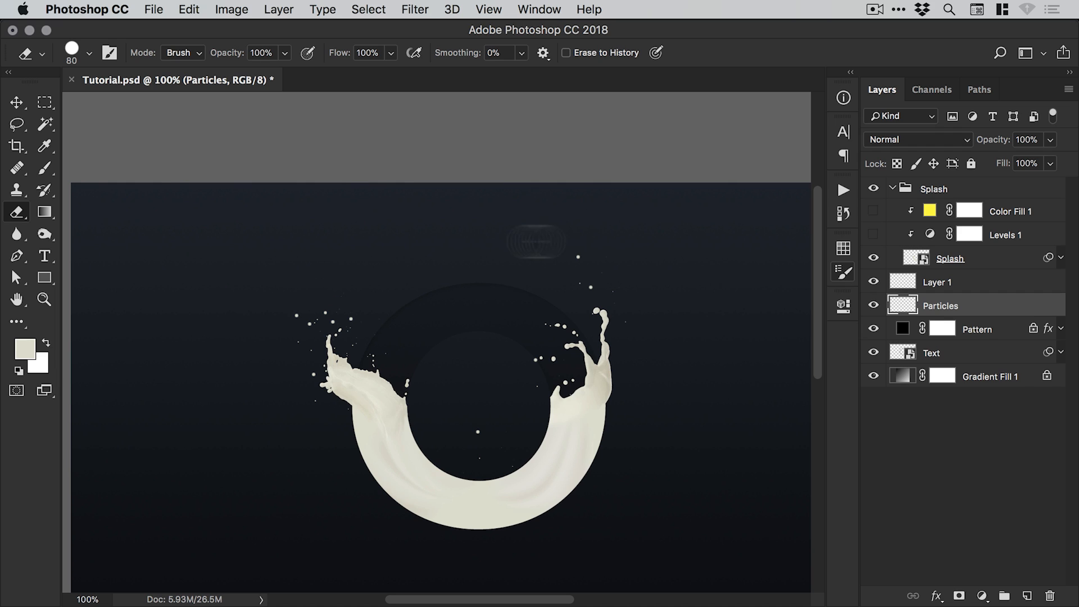
# Erase the stray particles inside the ring on Layer 1 with the 80 px eraser.
pyautogui.press('v')
pyautogui.scroll(-2, 631, 269)
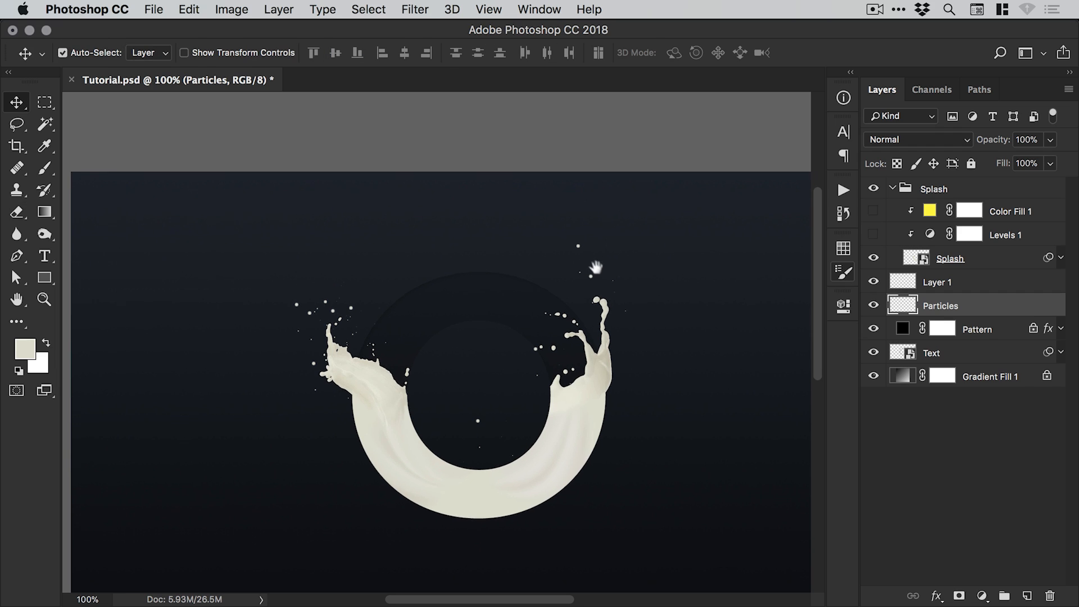
pyautogui.click(942, 289)
pyautogui.press('e')
pyautogui.moveTo(457, 397); pyautogui.dragTo(494, 426)
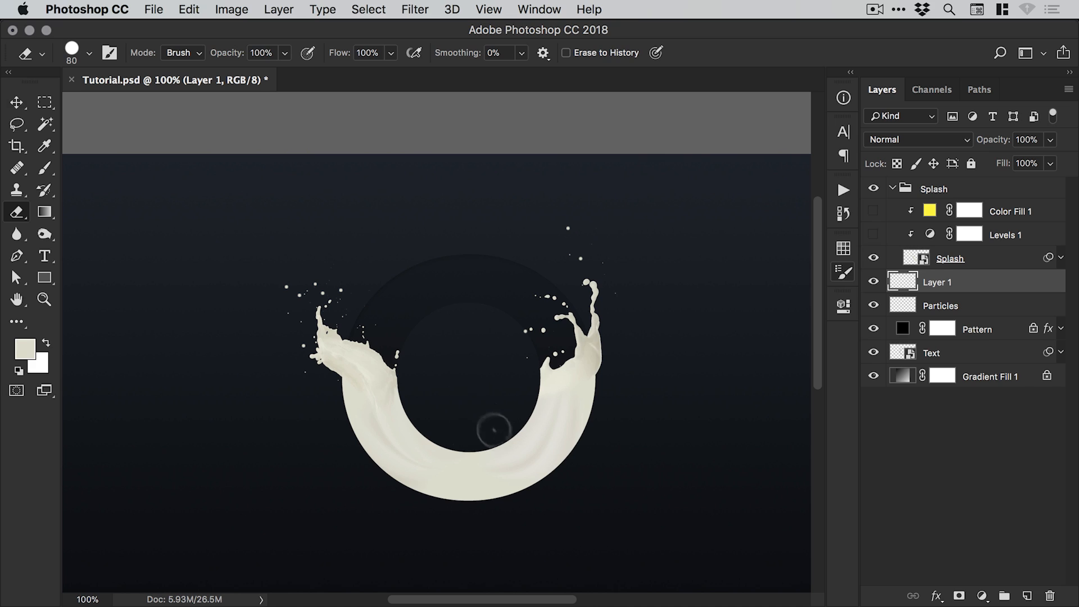
# Rename Layer 1 to Particles 2 and the original Particles layer to Particles 1.
pyautogui.press('v')
pyautogui.doubleClick(938, 282)
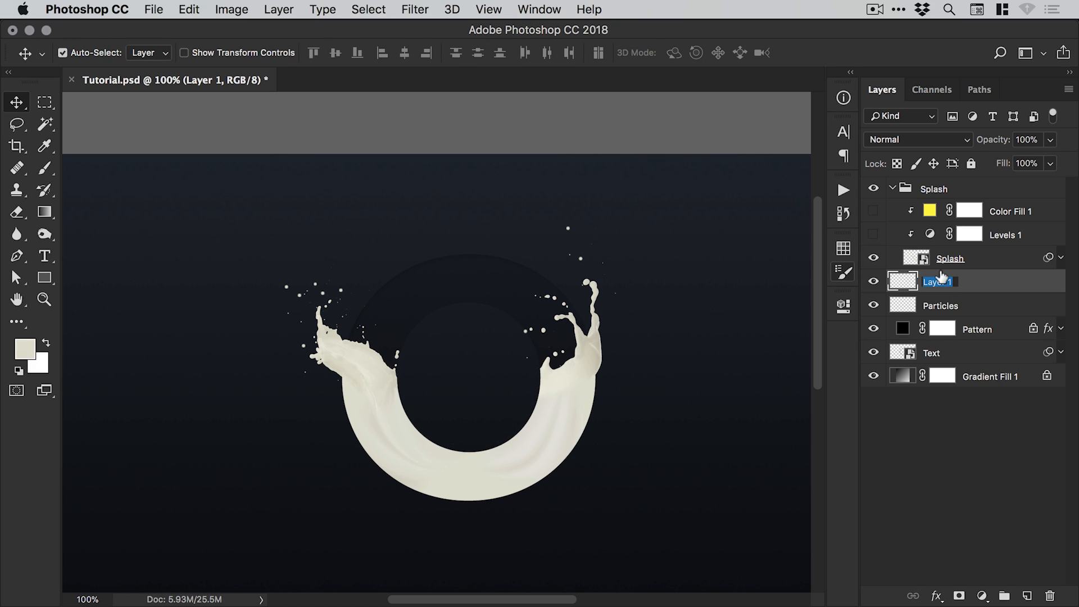
pyautogui.write('Particles 2')
pyautogui.press('Return')
pyautogui.doubleClick(944, 305)
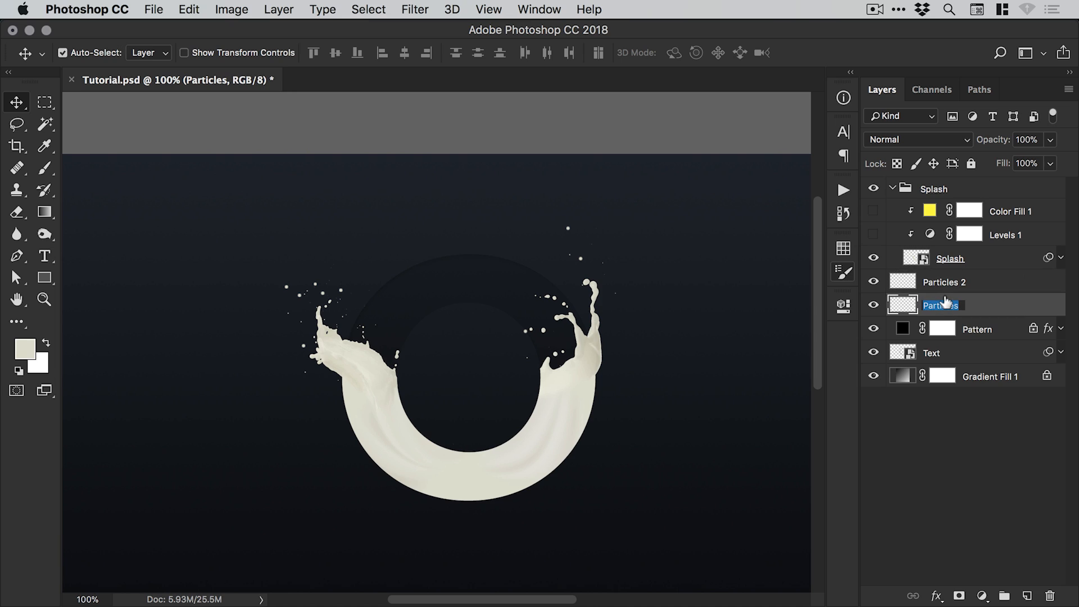
pyautogui.press('Right')
pyautogui.write('1')
pyautogui.press('Return')
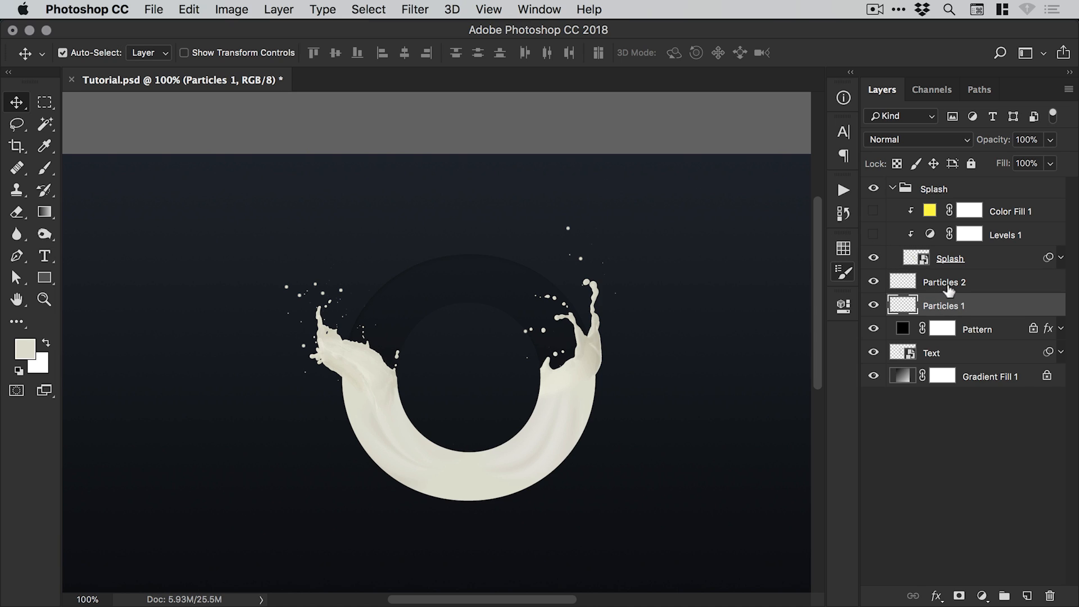
# Select both particle layers and make the Color Fill 1 and Levels 1 adjustments visible.
pyautogui.keyDown('shift'); pyautogui.click(945, 287); pyautogui.keyUp('shift')
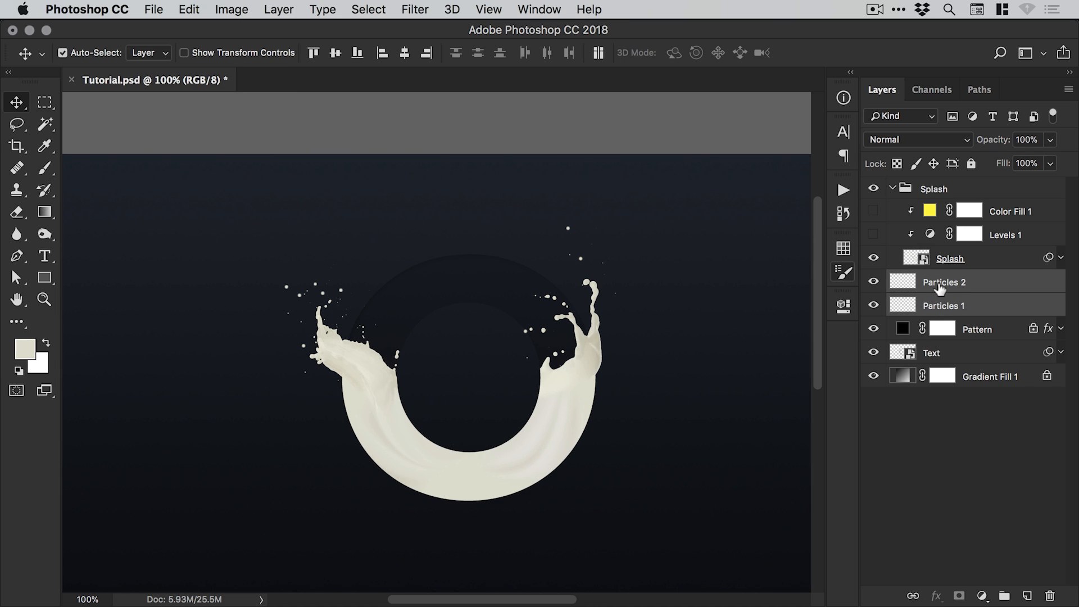
pyautogui.moveTo(872, 282)
pyautogui.mouseDown()
pyautogui.moveTo(873, 306)
pyautogui.moveTo(875, 287)
pyautogui.mouseUp()
pyautogui.click(874, 210)
pyautogui.click(873, 234)
# Examine up close how the cream particles' color compares with the yellow splashes at both ends.
pyautogui.press('z')
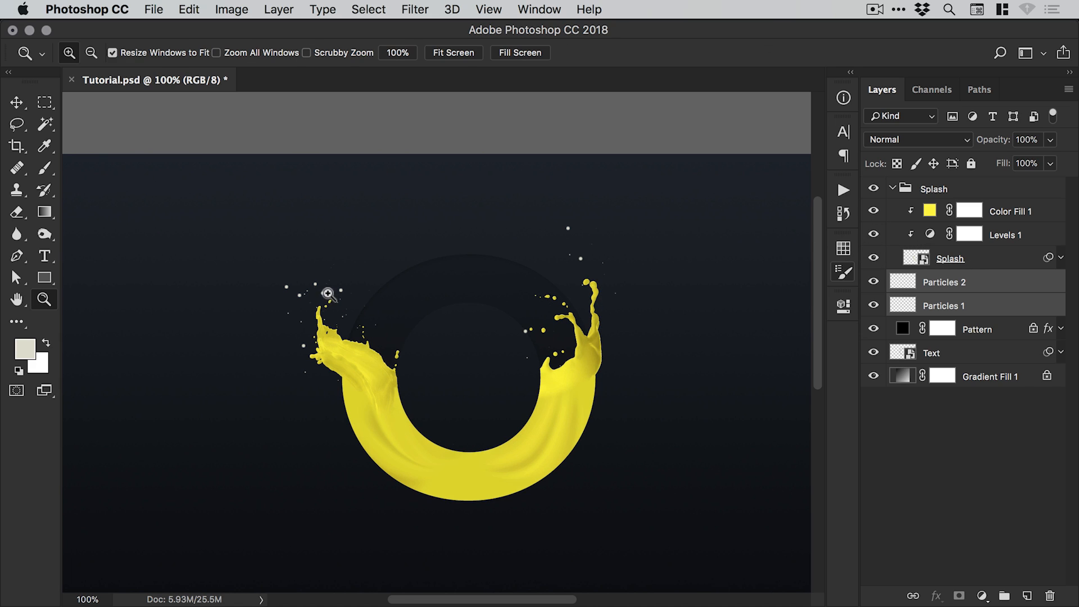
pyautogui.click(329, 293)
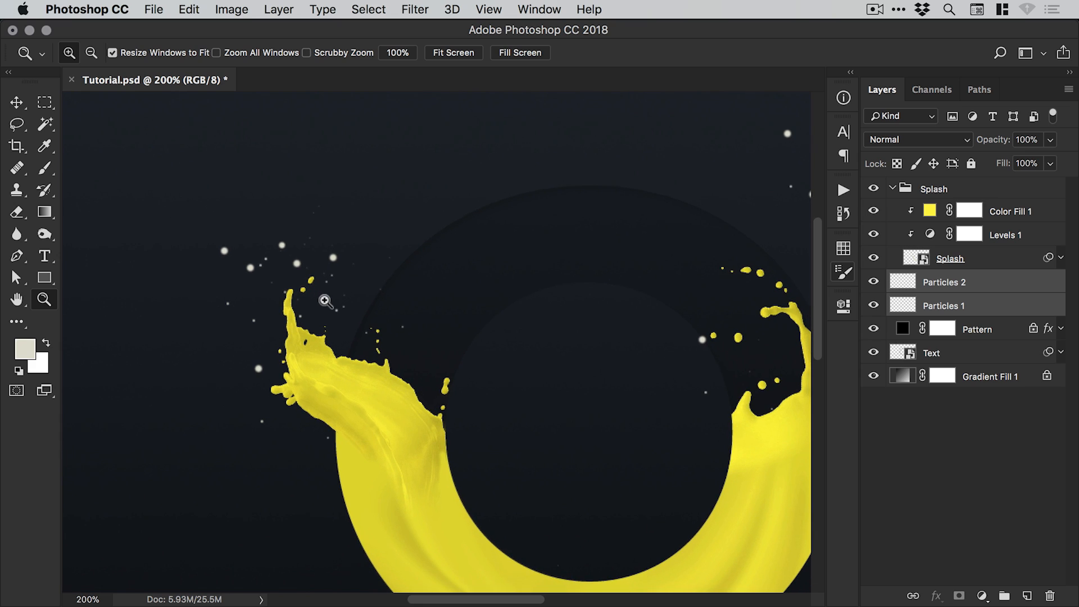
pyautogui.click(318, 299)
pyautogui.press('v')
pyautogui.moveTo(344, 301); pyautogui.dragTo(283, 310)
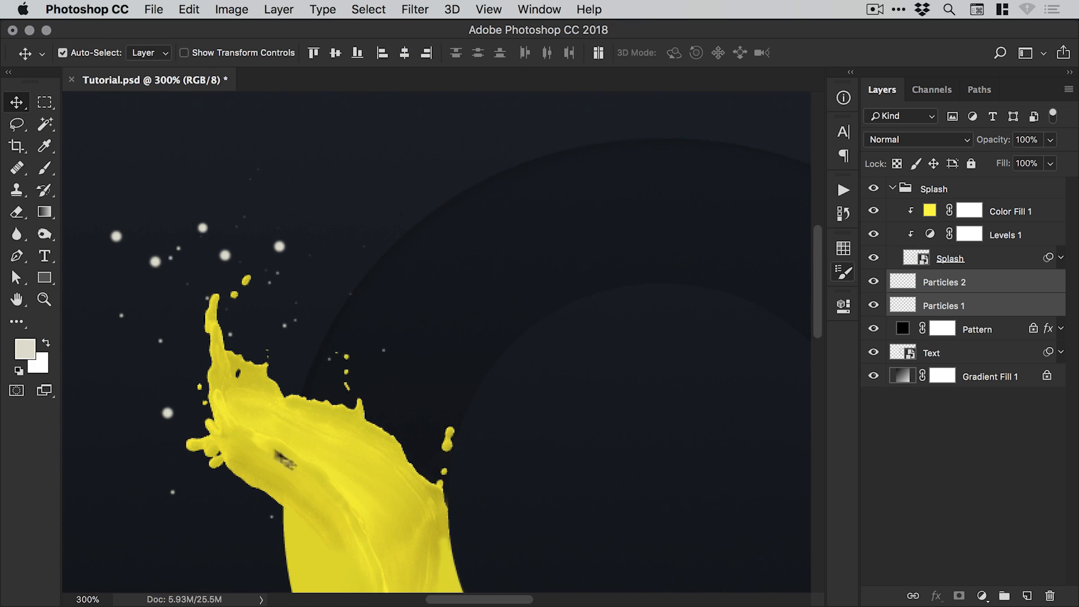
pyautogui.moveTo(487, 358); pyautogui.dragTo(399, 332)
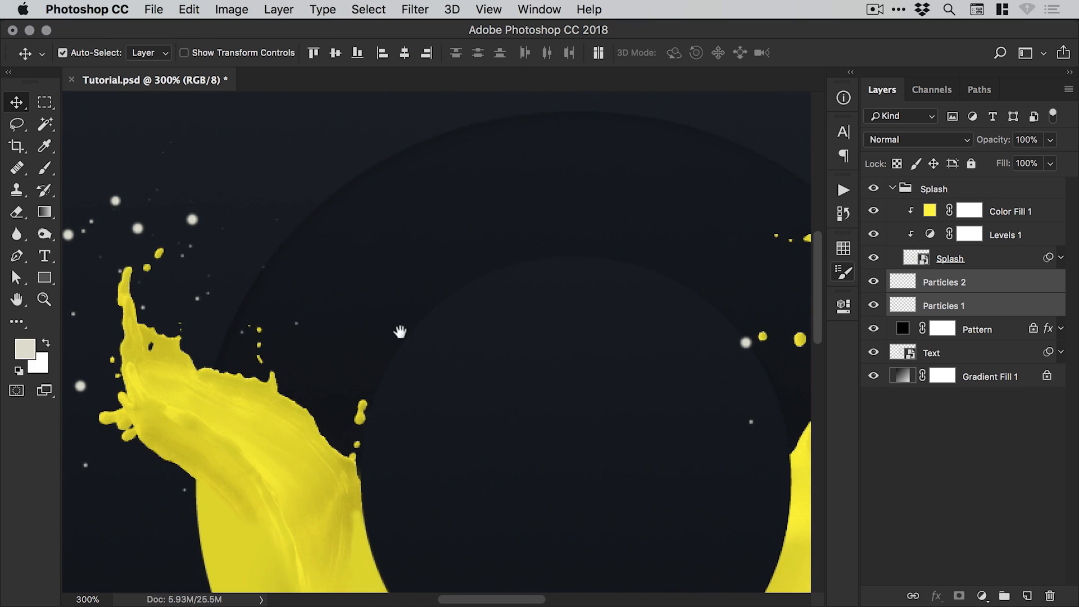
pyautogui.press('super+minus')
pyautogui.moveTo(600, 294); pyautogui.dragTo(562, 279)
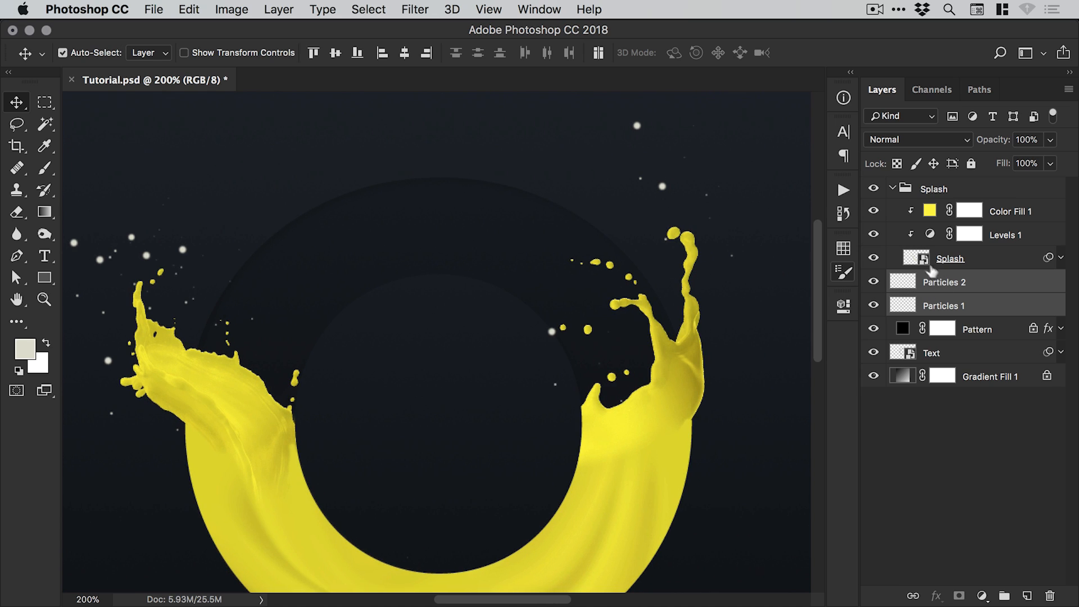
# Inspect the layers inside the Splash smart object, close it, and save the main document.
pyautogui.doubleClick(916, 259)
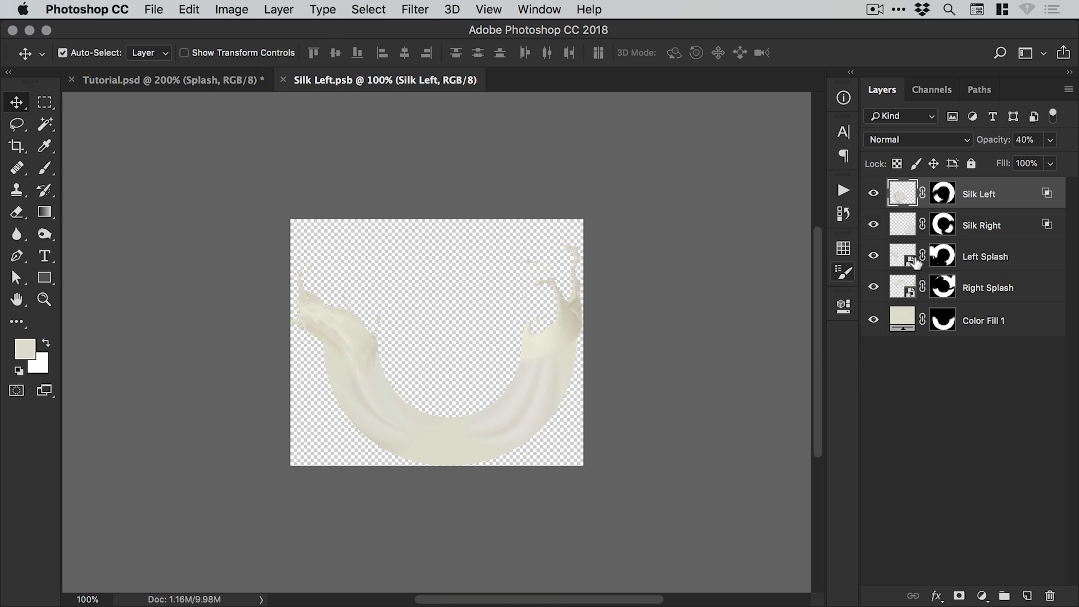
pyautogui.keyDown('super'); pyautogui.click(393, 270); pyautogui.keyUp('super')
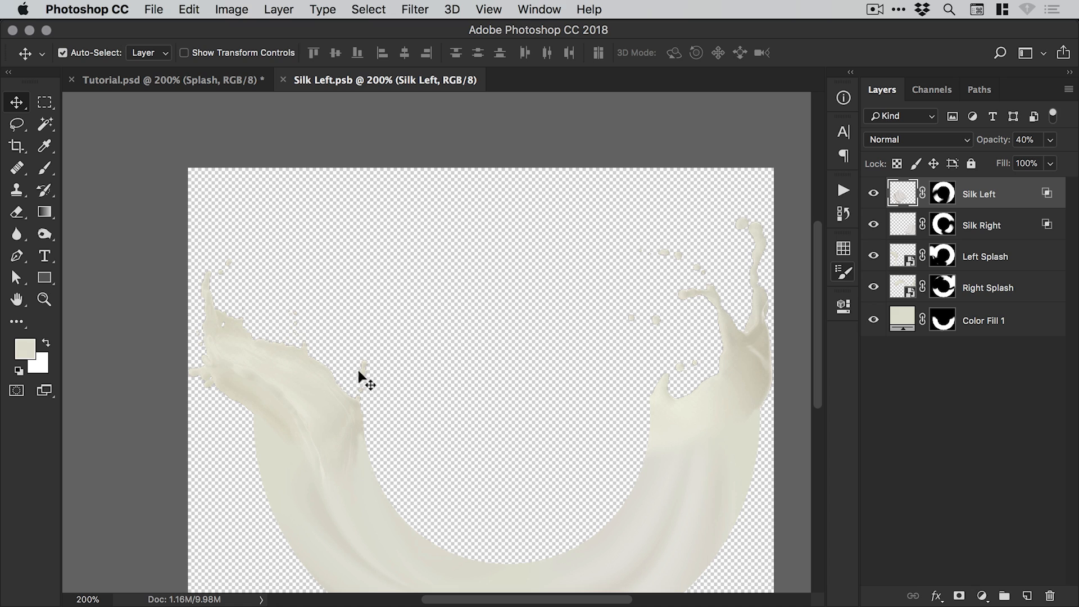
pyautogui.click(282, 79)
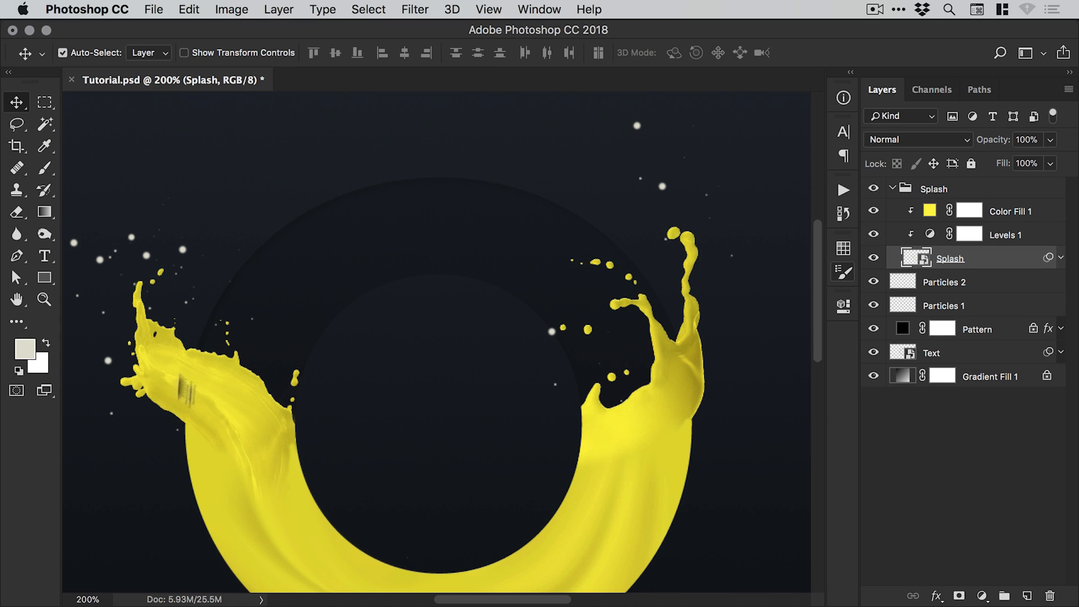
pyautogui.press('super+minus')
pyautogui.press('super+s')
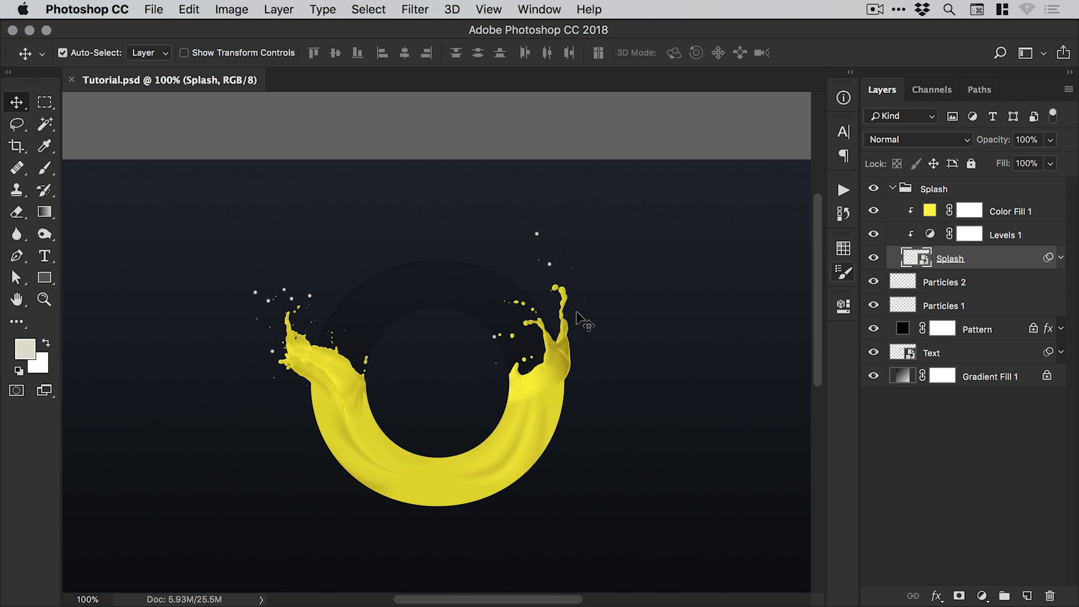
# Try tinting the particles by moving Particles 1 and Particles 2 into the Splash group, between Levels 1 and the Splash layer.
pyautogui.click(944, 287)
pyautogui.press('super')
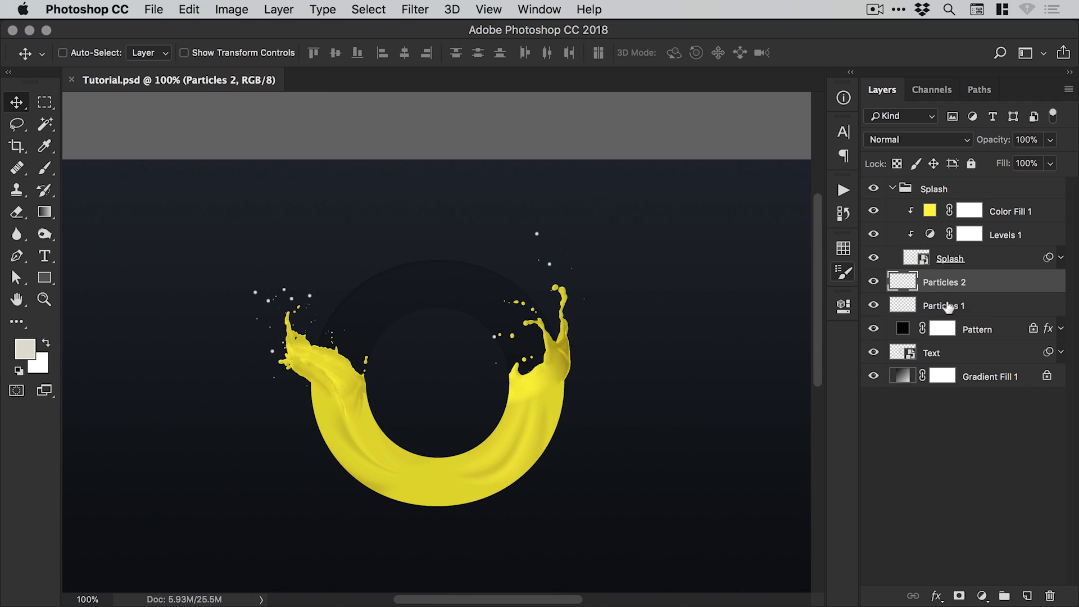
pyautogui.keyDown('super'); pyautogui.click(949, 307); pyautogui.keyUp('super')
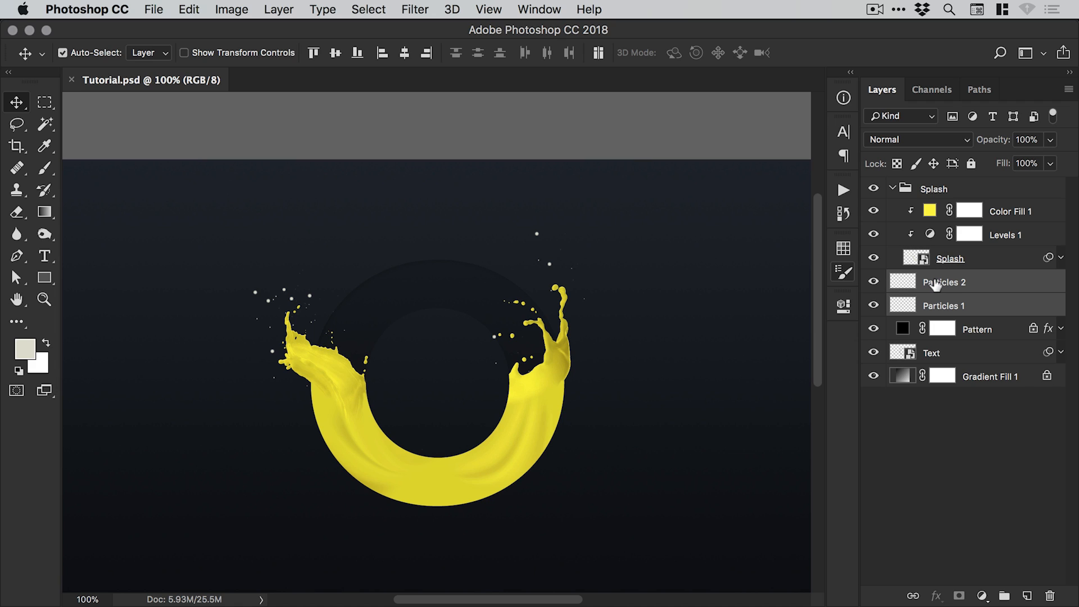
pyautogui.moveTo(932, 286); pyautogui.dragTo(951, 258)
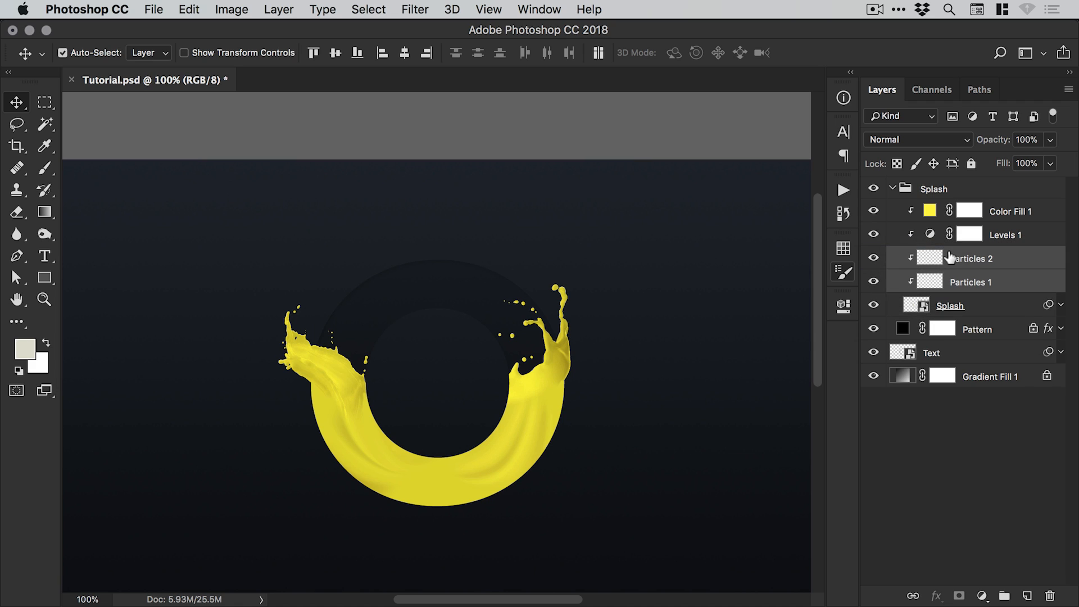
pyautogui.click(978, 260)
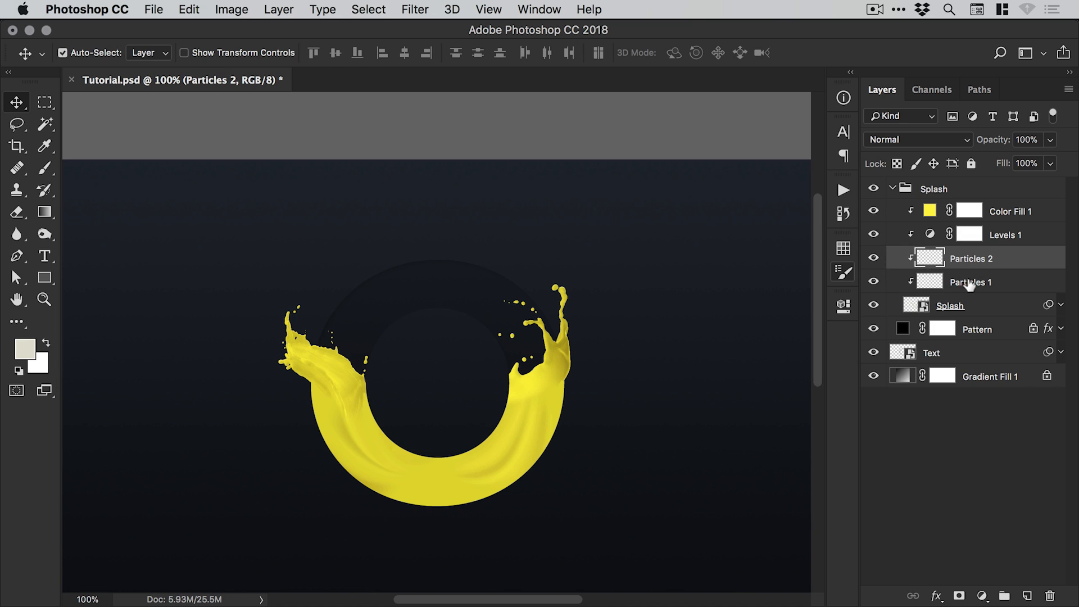
pyautogui.click(969, 283)
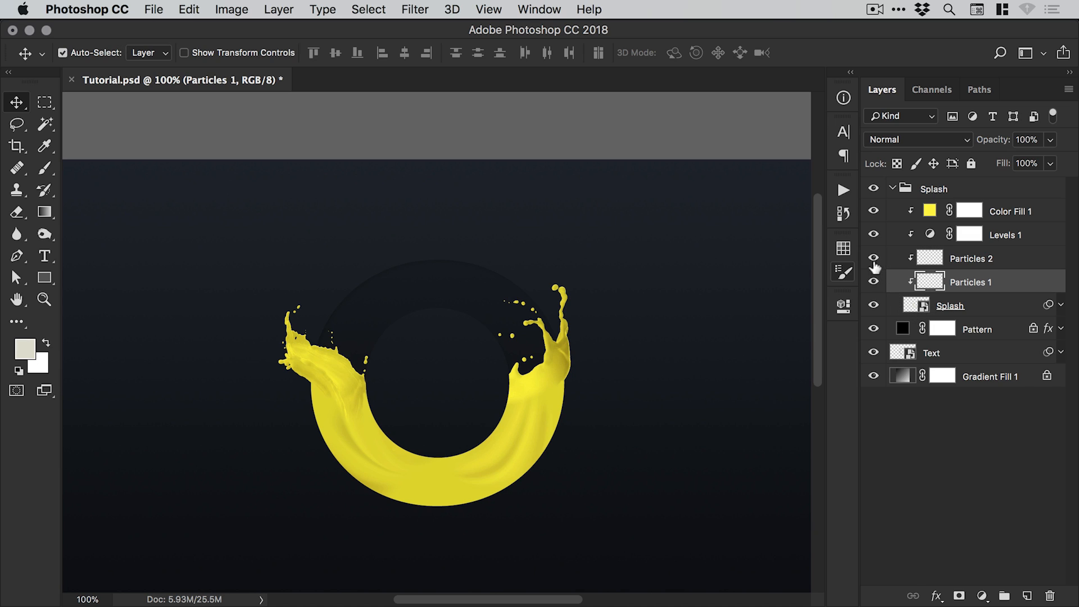
pyautogui.moveTo(873, 258)
pyautogui.mouseDown()
pyautogui.moveTo(873, 284)
pyautogui.moveTo(873, 257)
pyautogui.mouseUp()
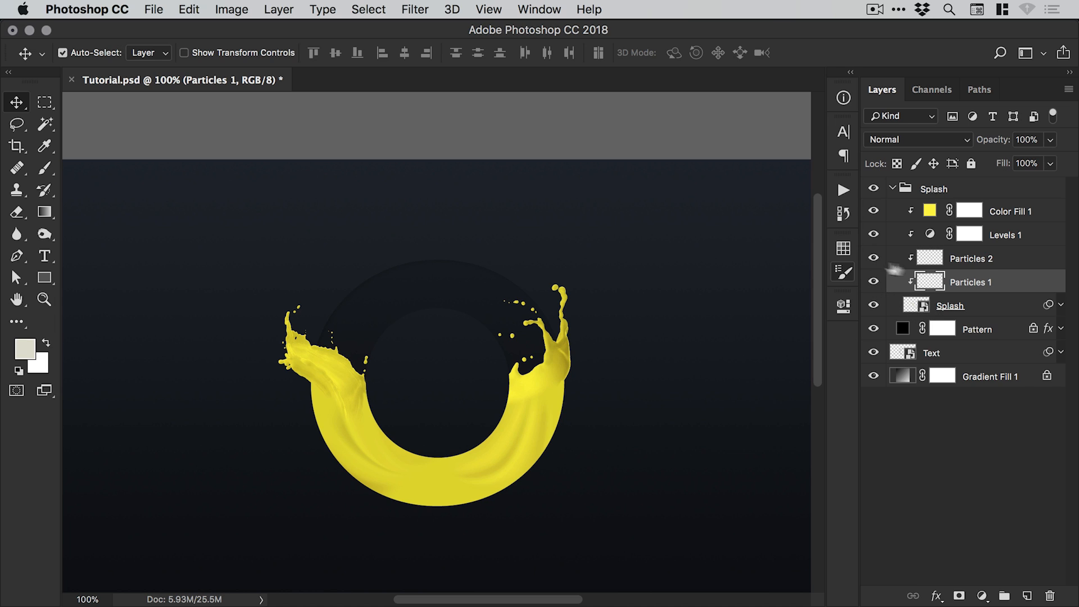
# Move both particle layers above Color Fill 1 in the Splash group and release their clipping masks.
pyautogui.keyDown('super'); pyautogui.click(979, 265); pyautogui.keyUp('super')
pyautogui.moveTo(979, 266); pyautogui.dragTo(974, 209)
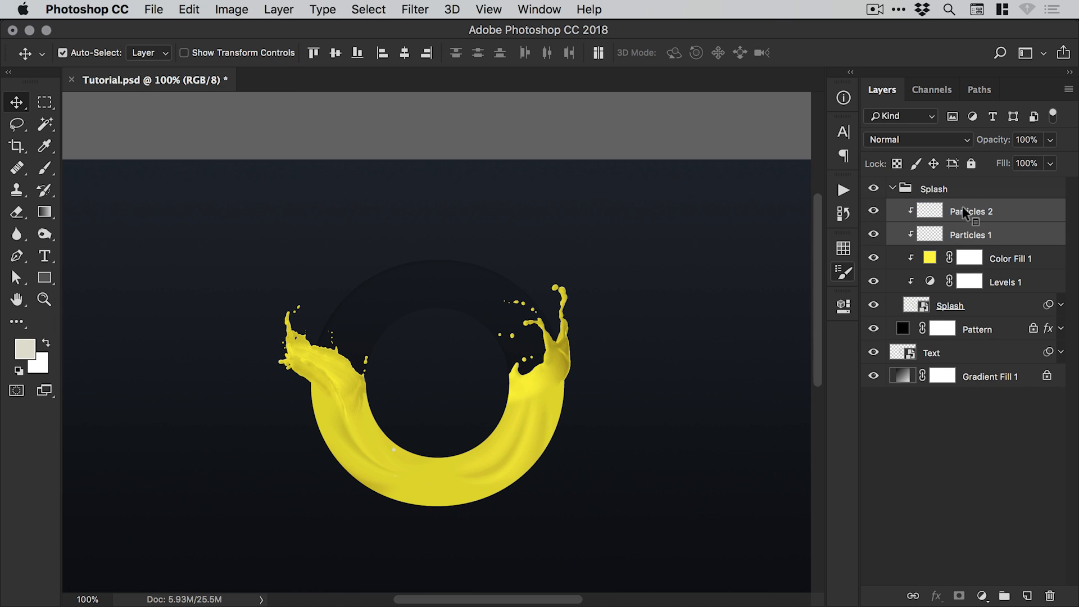
pyautogui.rightClick(971, 210)
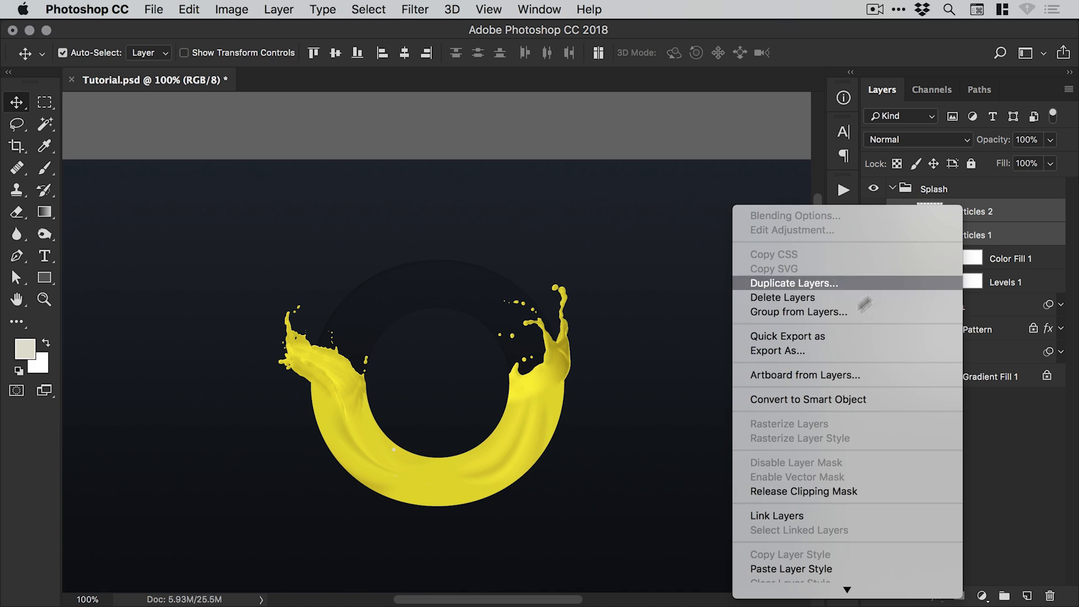
pyautogui.click(820, 491)
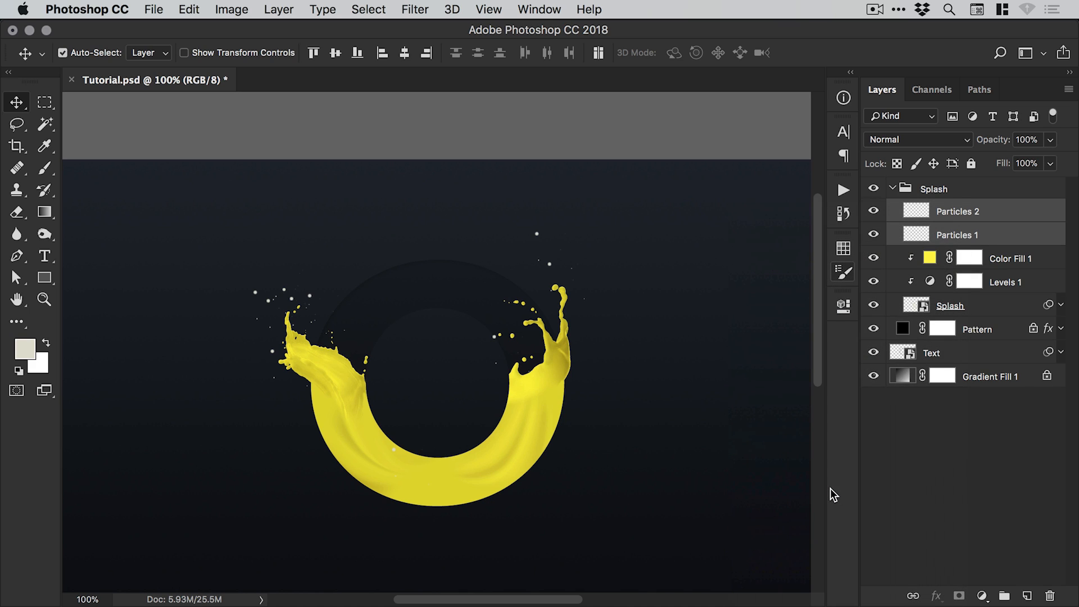
# Move Particles 1 and Particles 2 out of the Splash group, placing them above it.
pyautogui.press('z')
pyautogui.click(377, 337)
pyautogui.press('v')
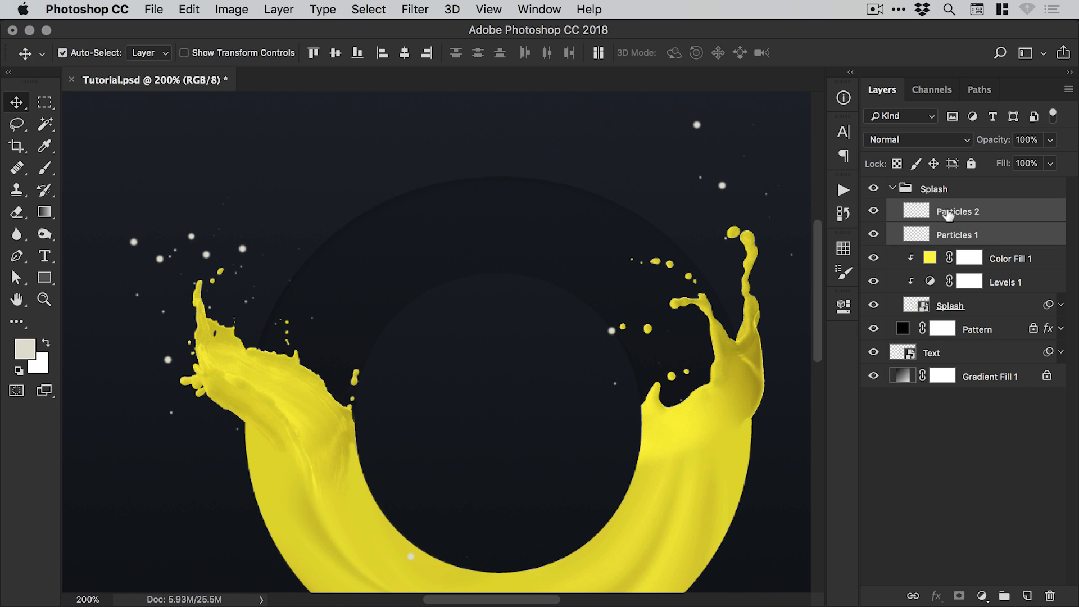
pyautogui.moveTo(948, 215); pyautogui.dragTo(962, 193)
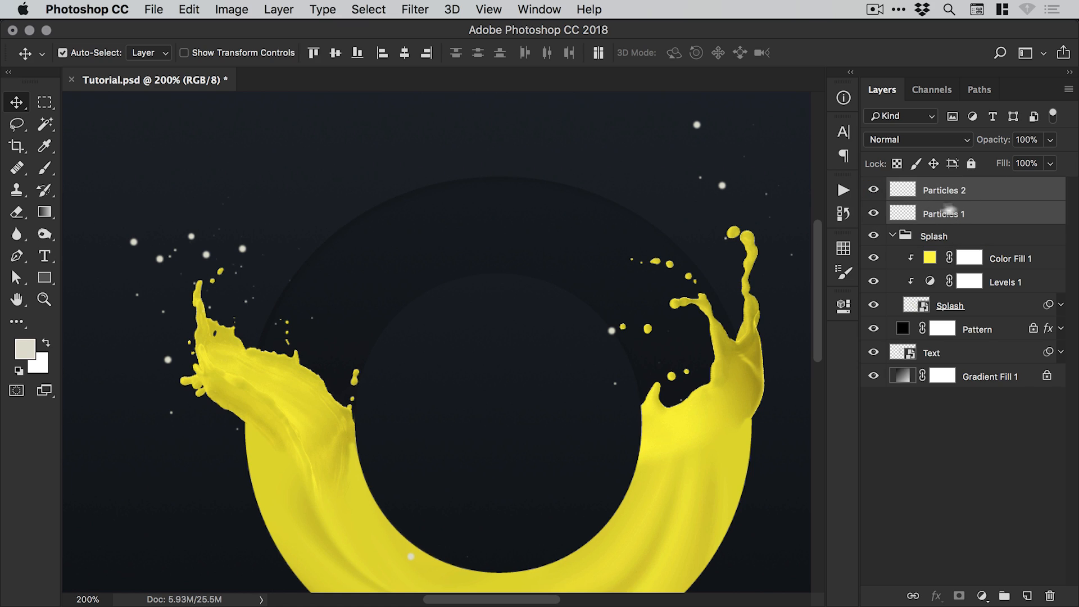
# Move the Color Fill 1 and Levels 1 layers out of the Splash group, placing them directly above it.
pyautogui.click(1005, 263)
pyautogui.keyDown('shift'); pyautogui.click(1014, 281); pyautogui.keyUp('shift')
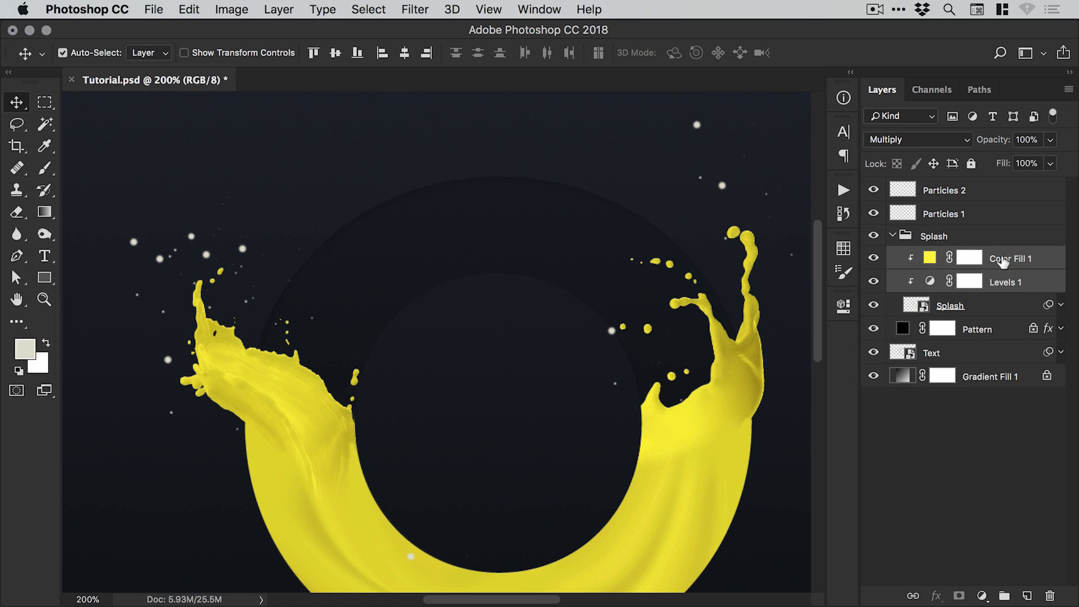
pyautogui.moveTo(1003, 262); pyautogui.dragTo(993, 226)
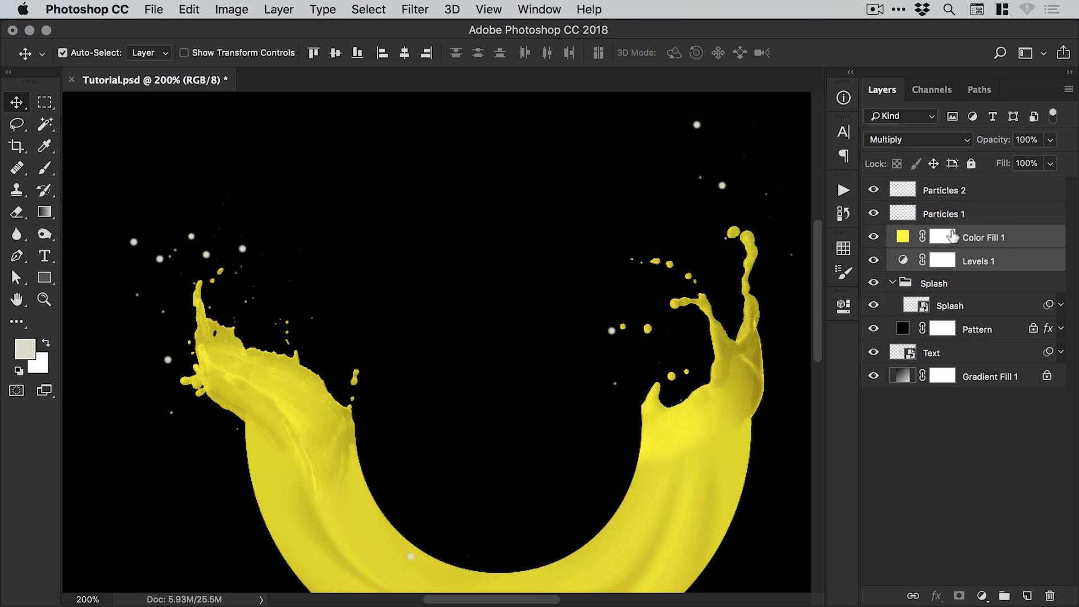
# Move Particles 1 and Particles 2 into the Splash group, above the Splash layer.
pyautogui.click(945, 200)
pyautogui.keyDown('shift'); pyautogui.click(946, 216); pyautogui.keyUp('shift')
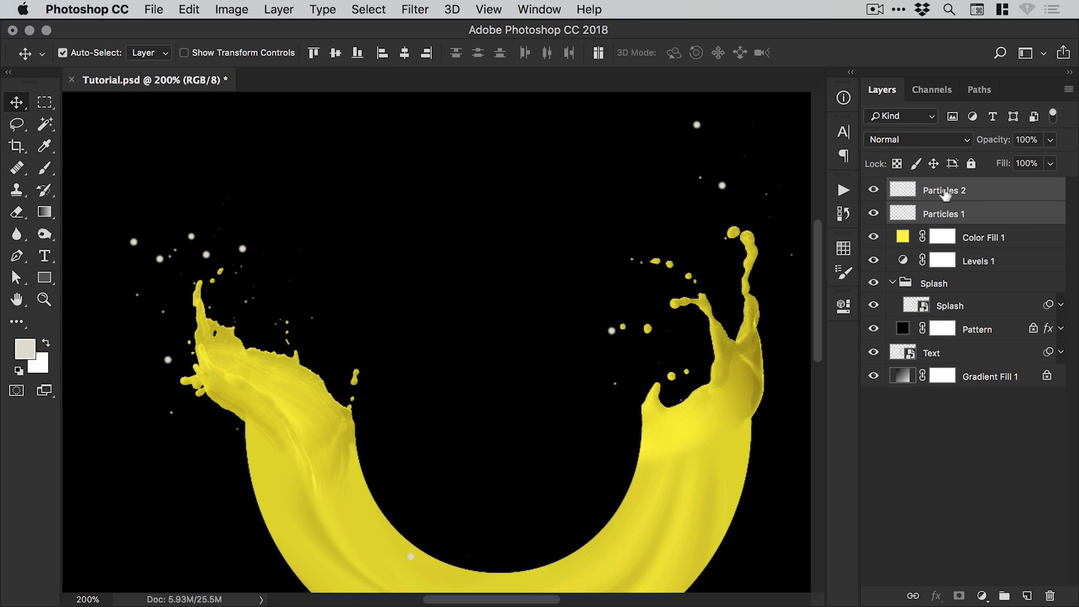
pyautogui.moveTo(940, 193); pyautogui.dragTo(940, 293)
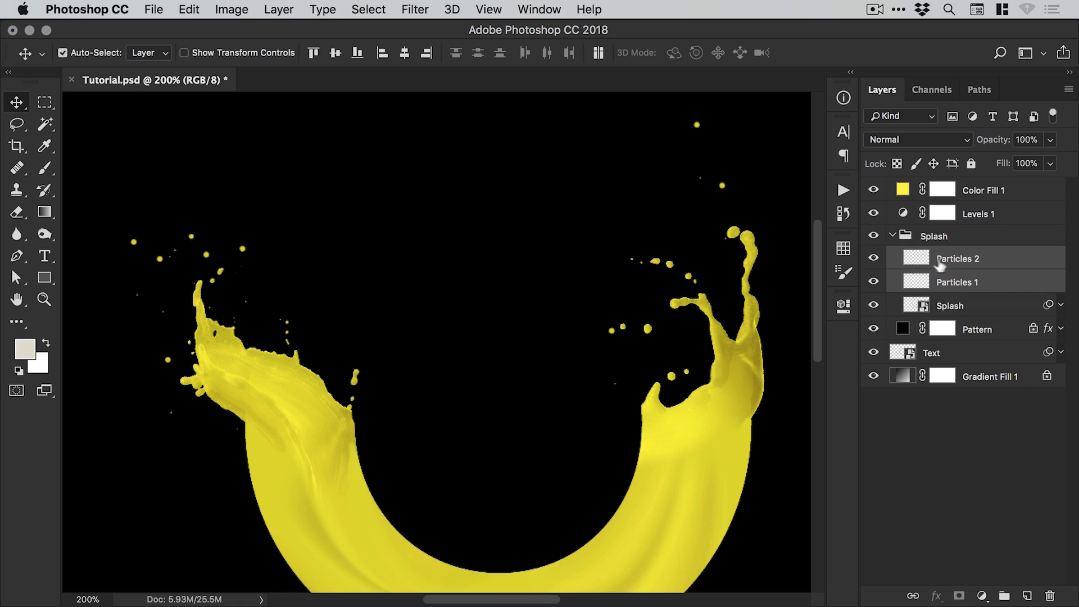
# Select Particles 1, toggle the Splash layer's visibility, and hide Color Fill 1, Levels 1 and Particles 2.
pyautogui.click(967, 284)
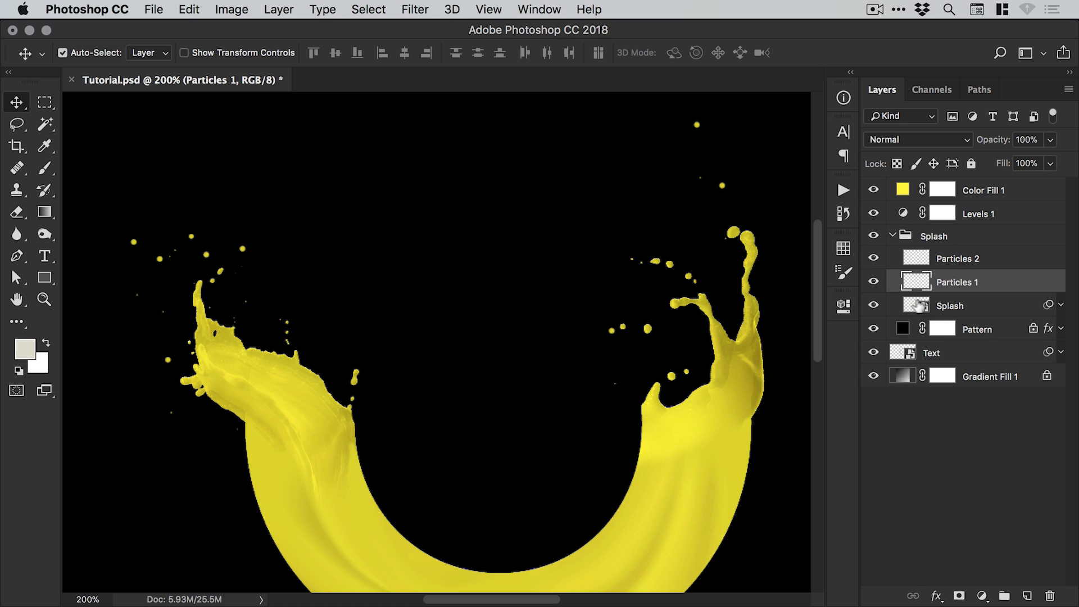
pyautogui.click(873, 305)
pyautogui.click(873, 305)
pyautogui.moveTo(873, 213); pyautogui.dragTo(872, 200)
pyautogui.click(873, 259)
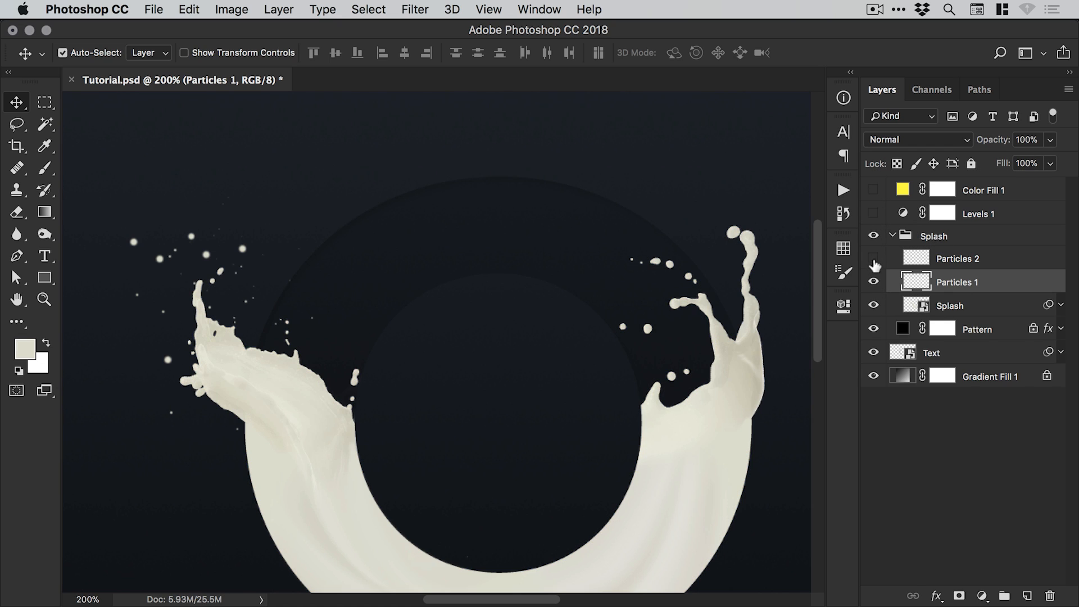
# Show Particles 2, collapse the Splash group, and turn the Levels 1 and Color Fill 1 layers back on.
pyautogui.click(873, 258)
pyautogui.click(893, 236)
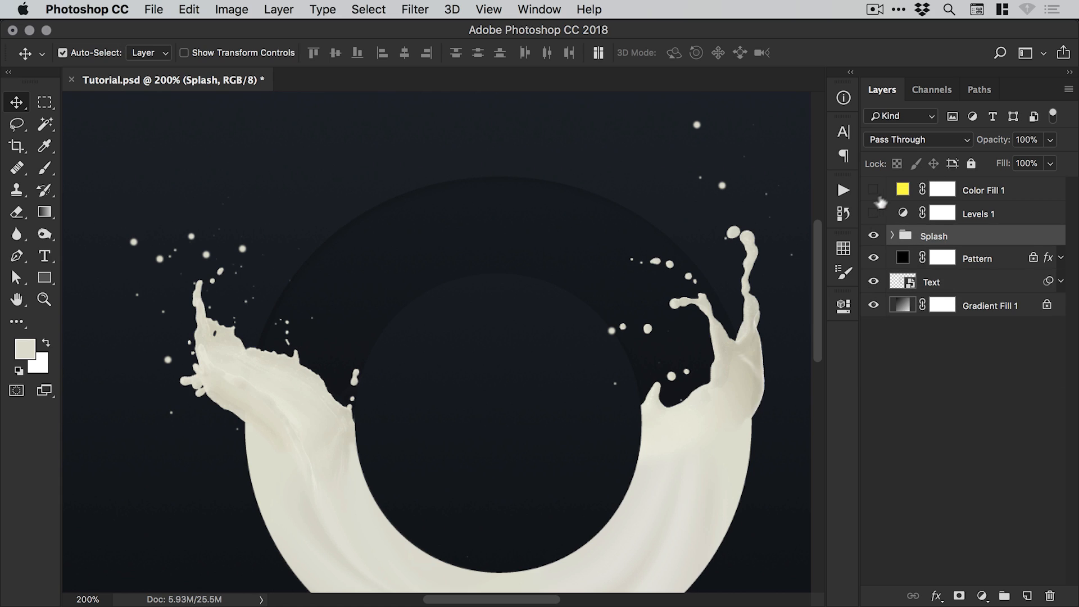
pyautogui.click(894, 237)
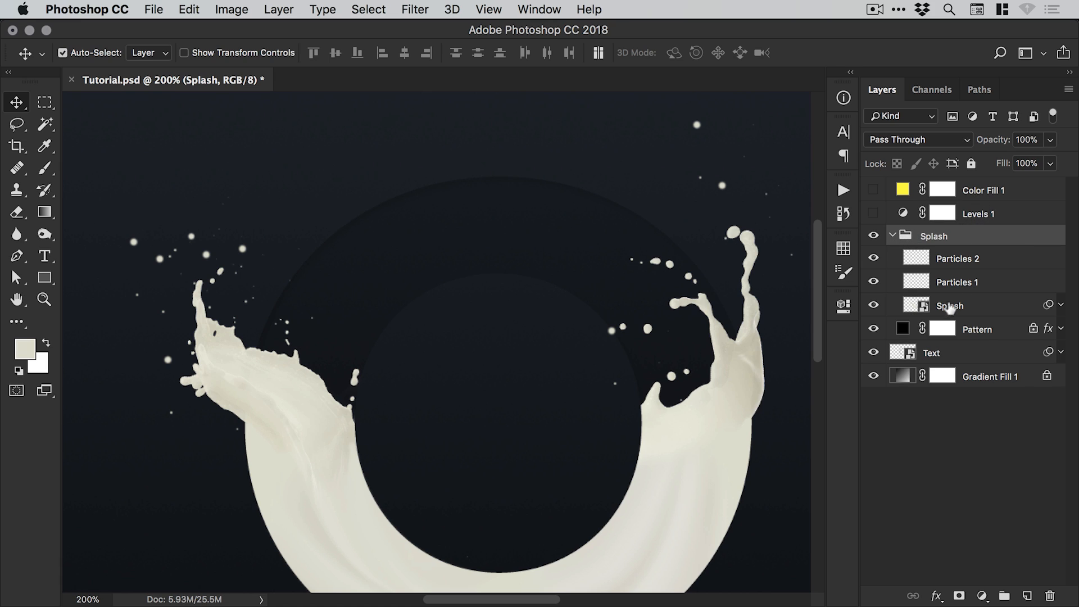
pyautogui.click(894, 236)
pyautogui.click(873, 215)
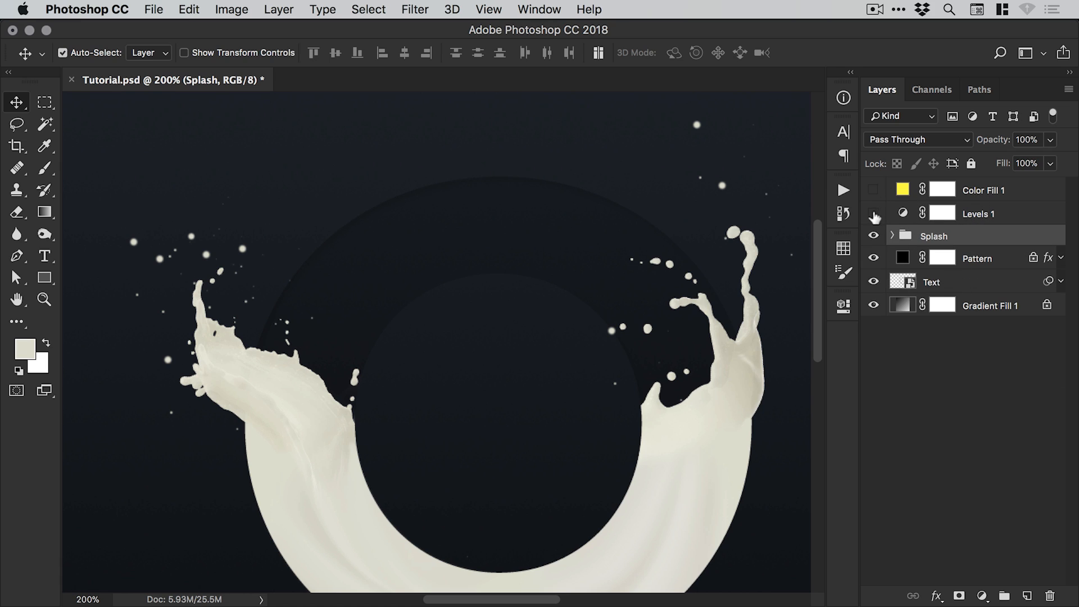
pyautogui.click(874, 196)
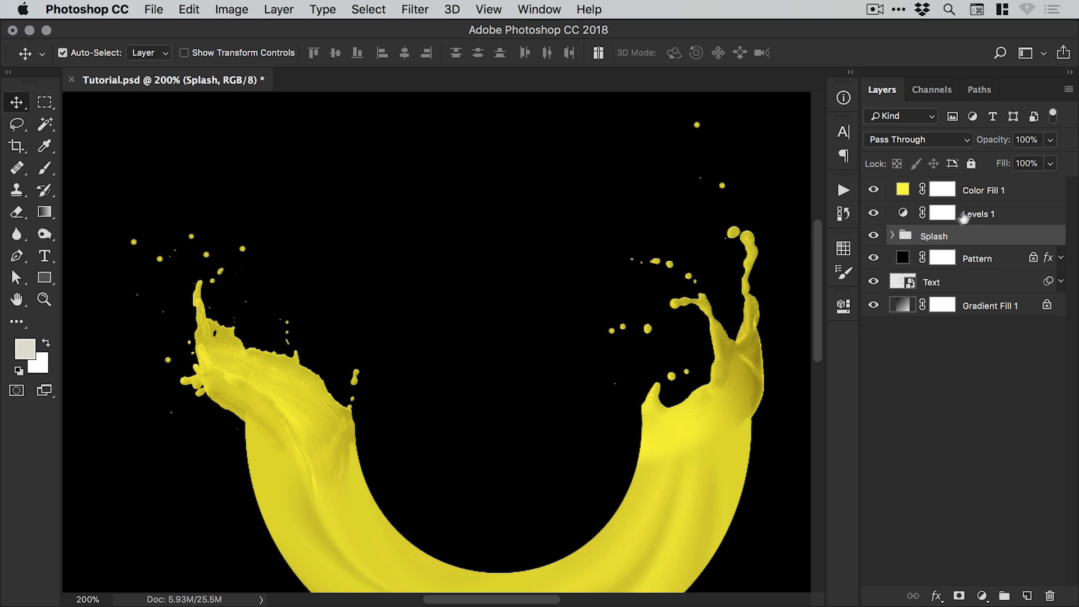
# Clip both the Color Fill 1 and Levels 1 layers to the Splash group with a clipping mask.
pyautogui.click(976, 194)
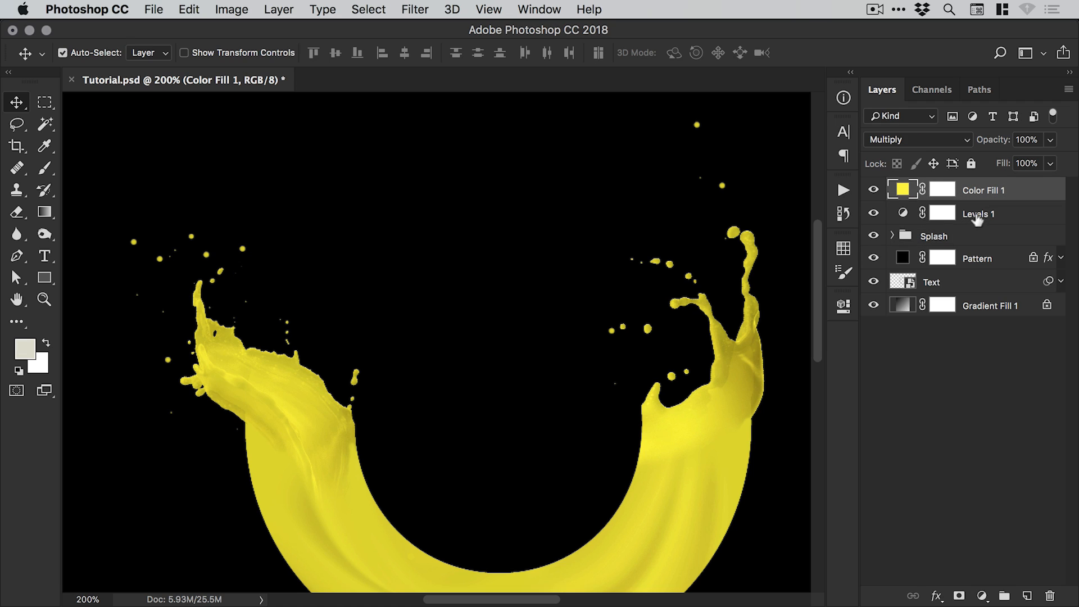
pyautogui.keyDown('shift'); pyautogui.click(976, 218); pyautogui.keyUp('shift')
pyautogui.rightClick(989, 193)
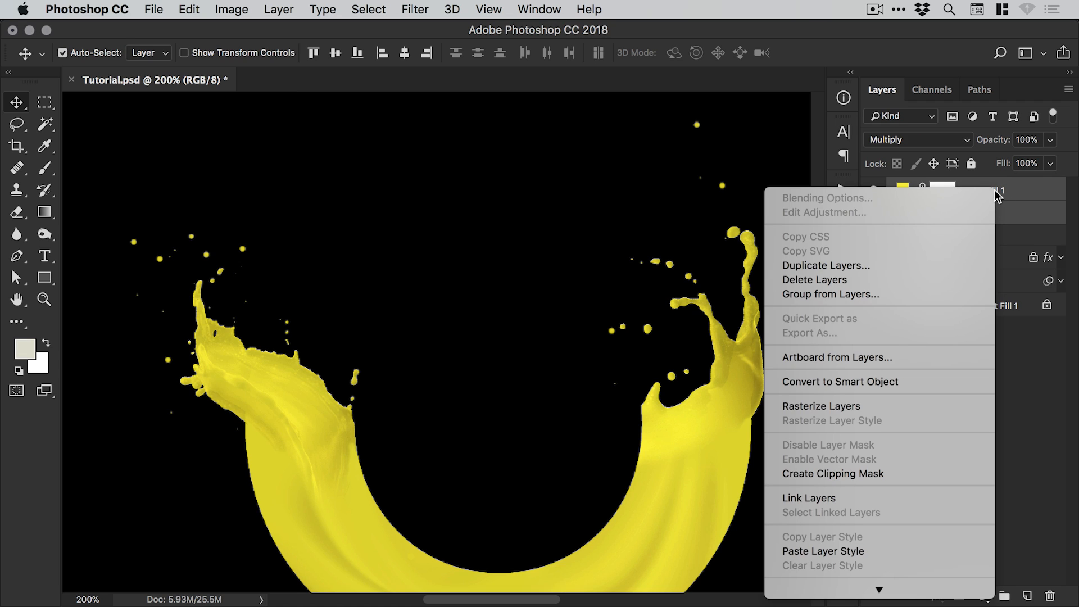
pyautogui.click(850, 477)
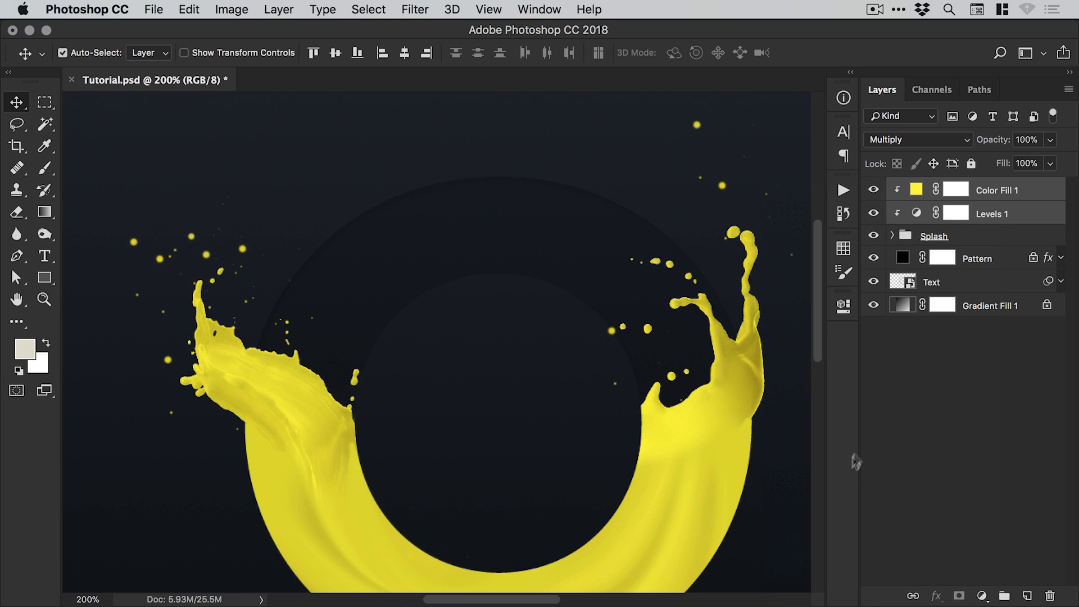
# Toggle the visibility of both particle layers inside the Splash group, then select Color Fill 1 and save the document.
pyautogui.press('super+minus')
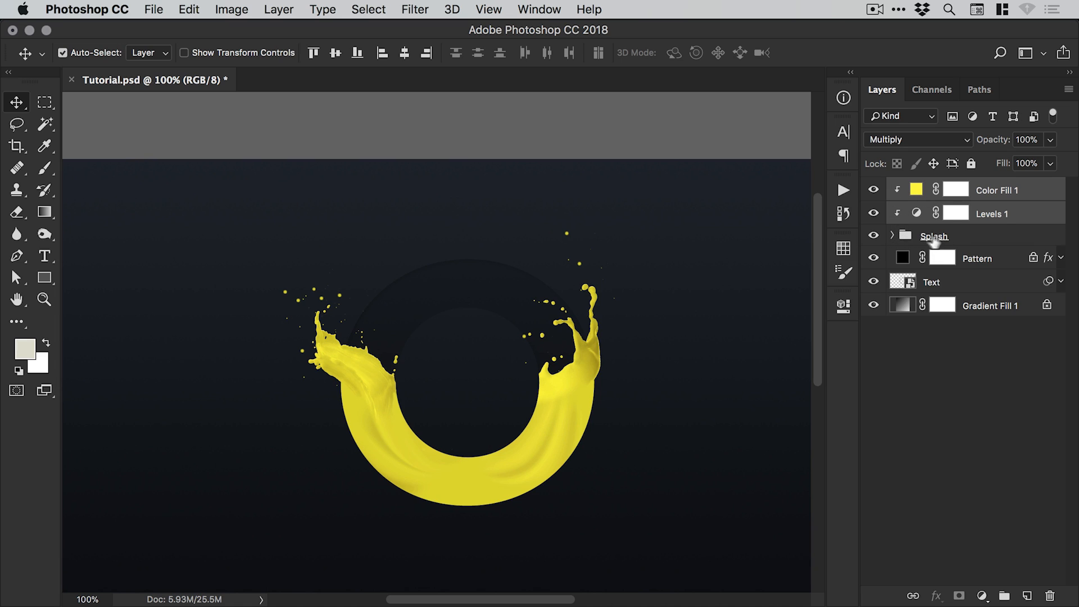
pyautogui.click(893, 235)
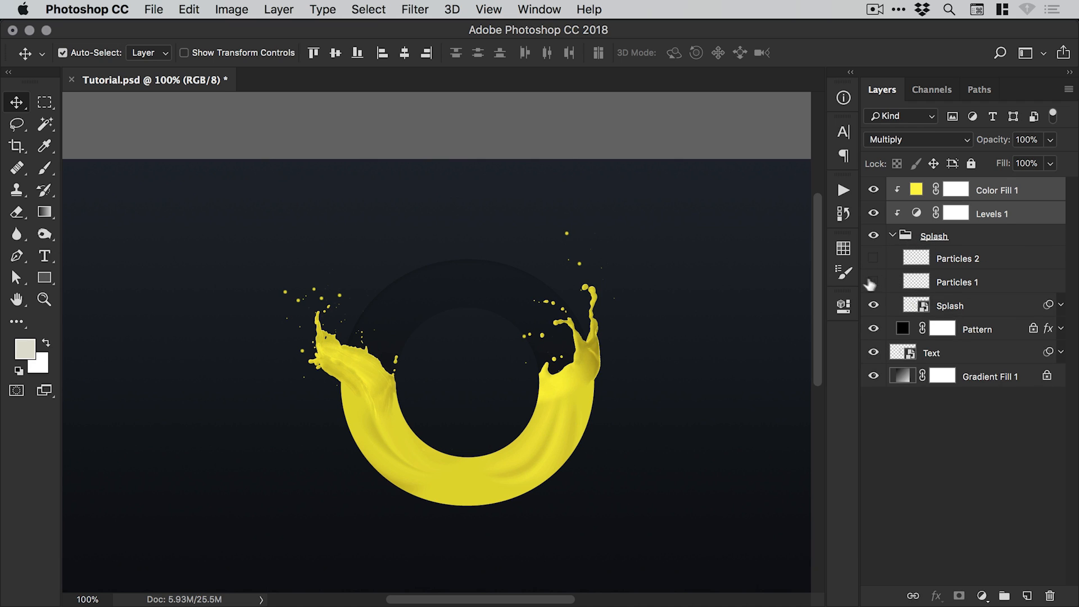
pyautogui.moveTo(874, 259); pyautogui.dragTo(874, 281)
pyautogui.click(893, 236)
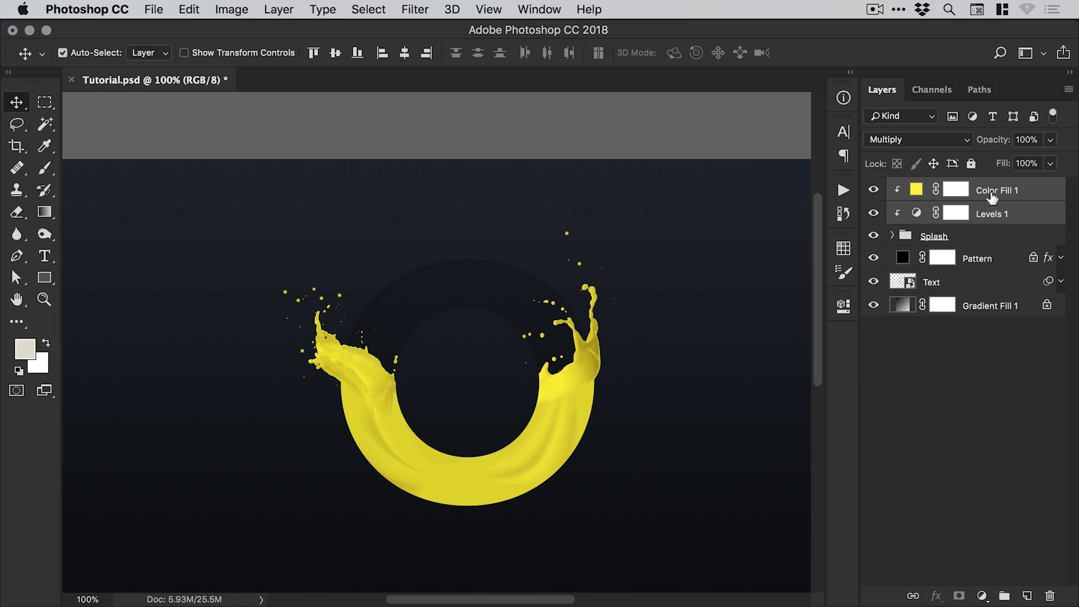
pyautogui.click(989, 194)
pyautogui.press('super+s')
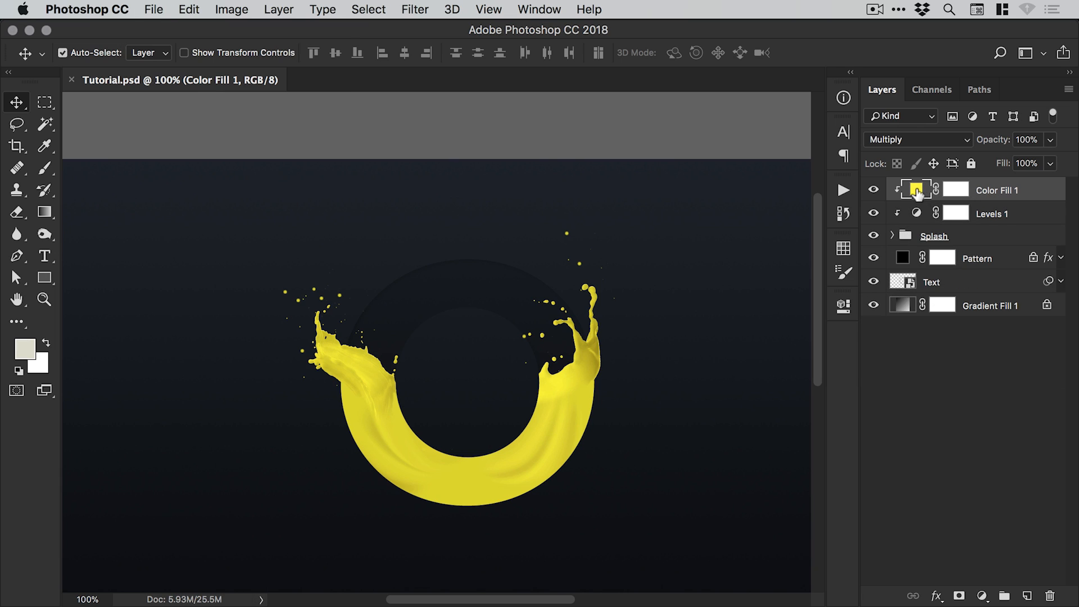
# Preview other hues for Color Fill 1, including red #ff3e62, and discard the color change.
pyautogui.doubleClick(916, 190)
pyautogui.click(790, 196)
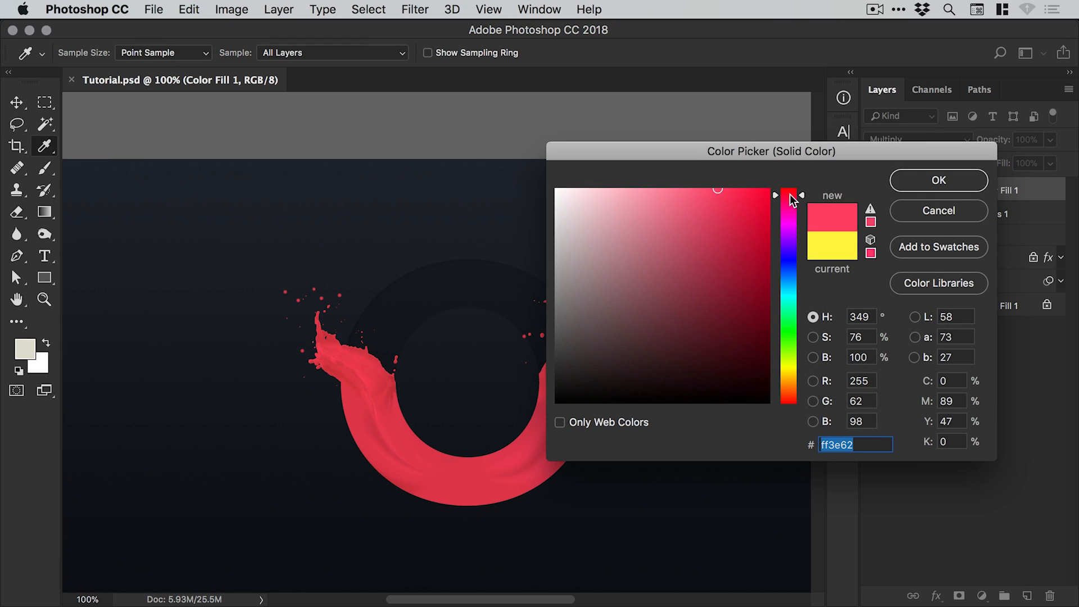
pyautogui.moveTo(790, 196); pyautogui.dragTo(785, 288)
pyautogui.click(933, 213)
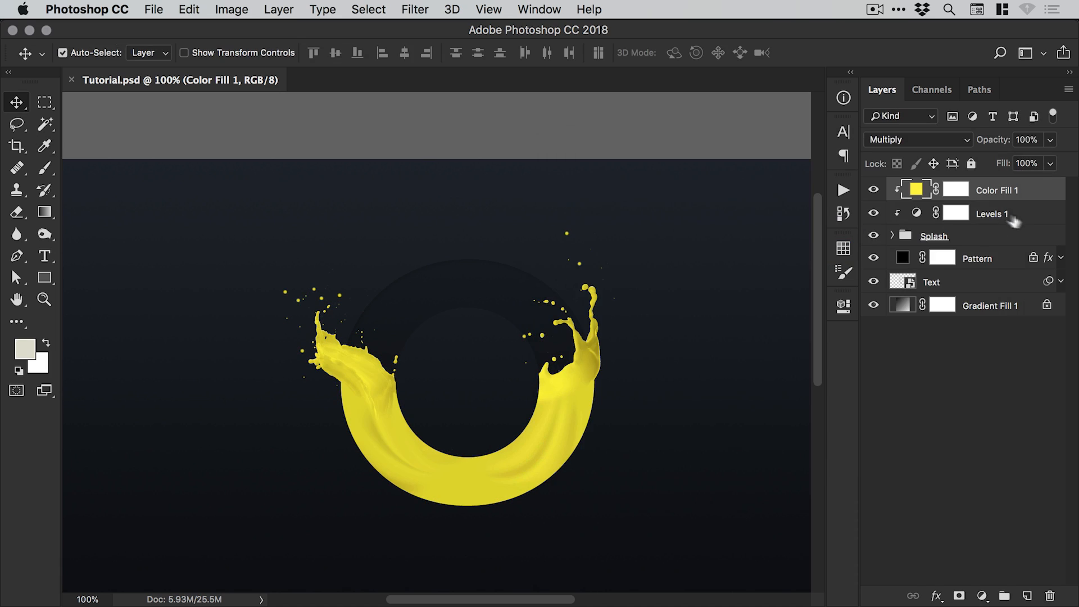
# Try a higher black input level on the Levels 1 adjustment, undo it, and close its settings.
pyautogui.doubleClick(916, 215)
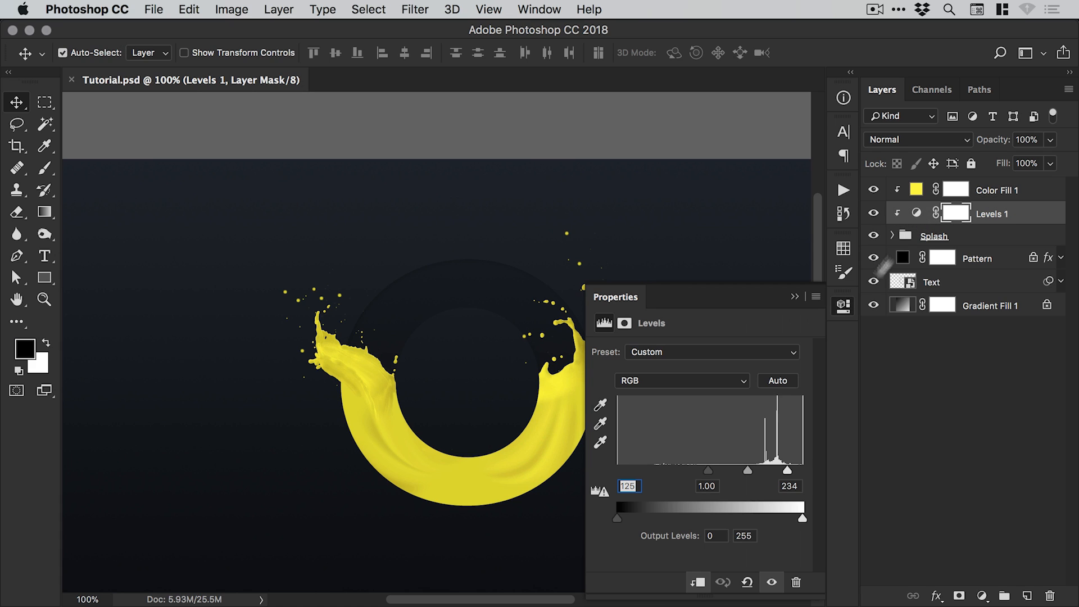
pyautogui.moveTo(710, 477)
pyautogui.mouseDown()
pyautogui.moveTo(725, 477)
pyautogui.moveTo(697, 477)
pyautogui.moveTo(747, 485)
pyautogui.moveTo(723, 479)
pyautogui.mouseUp()
pyautogui.press('super+z')
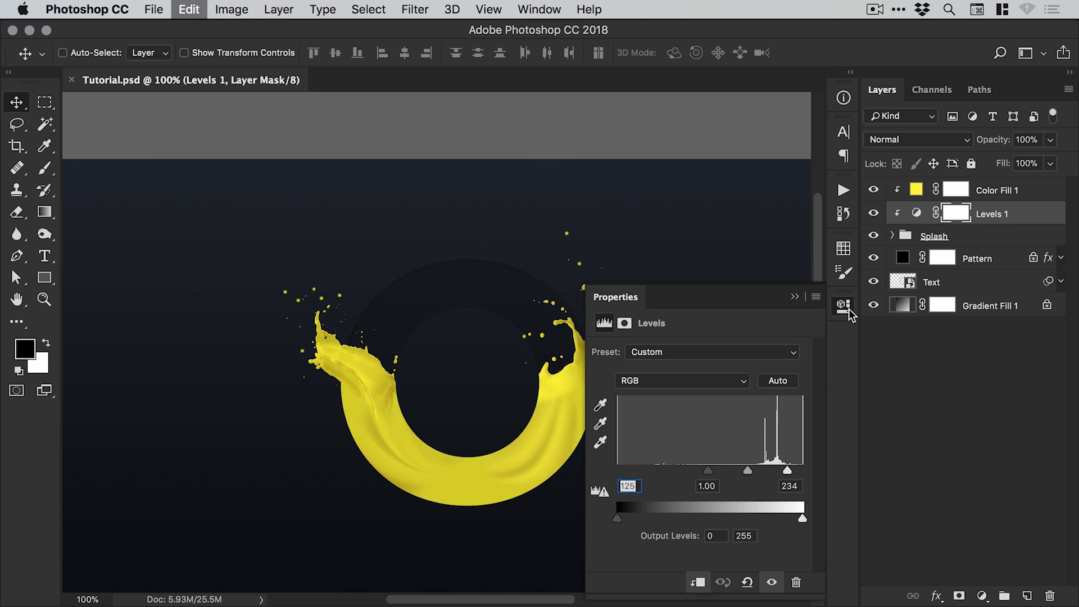
pyautogui.click(842, 308)
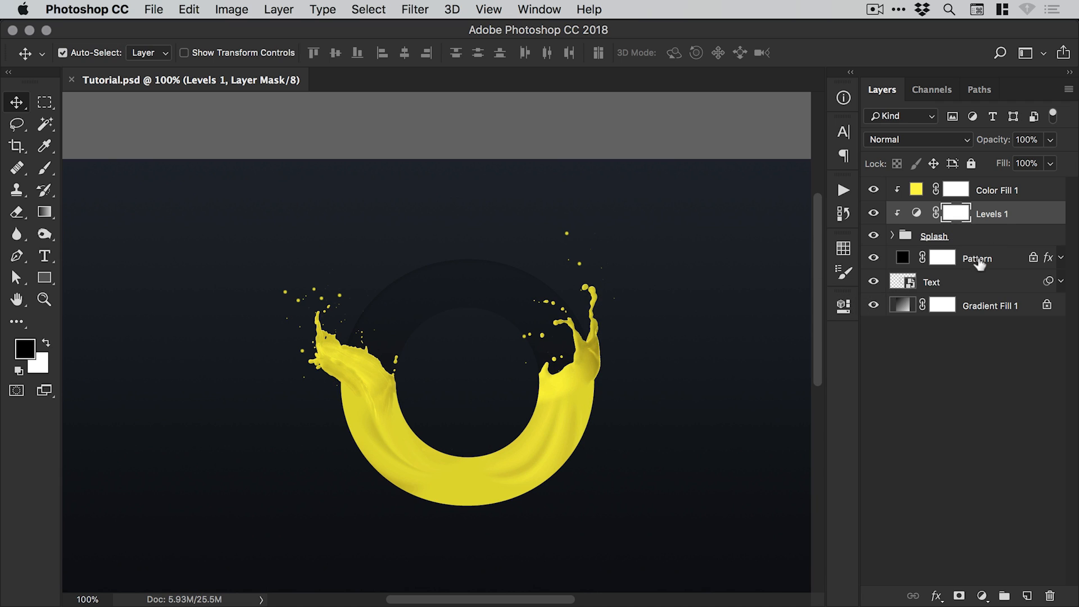
# Hide Color Fill 1, Levels 1 and the Splash group, and examine the dark ring beneath them up close.
pyautogui.moveTo(874, 191); pyautogui.dragTo(870, 298)
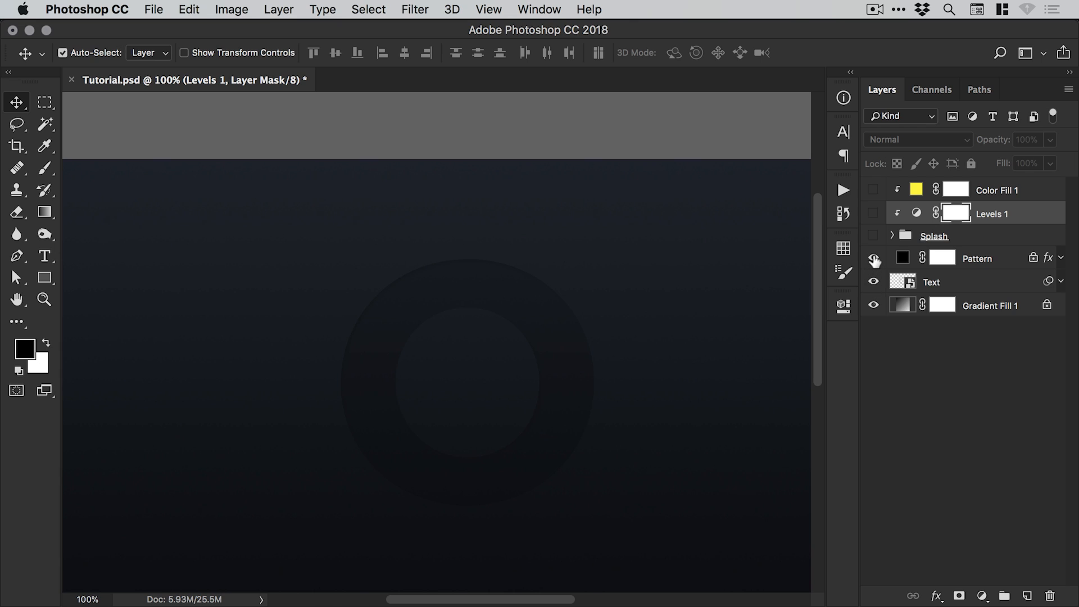
pyautogui.press('z')
pyautogui.click(478, 354)
pyautogui.click(478, 354)
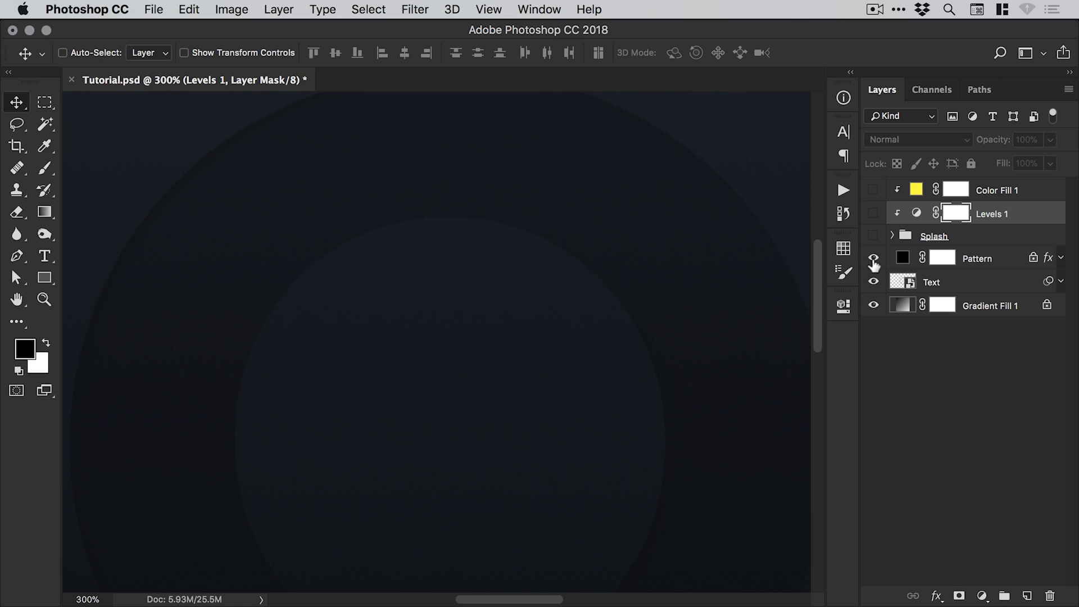
pyautogui.press('super+minus')
pyautogui.press('super+0')
# Turn the Splash group, Levels 1 and Color Fill 1 visible again, one after another.
pyautogui.click(874, 236)
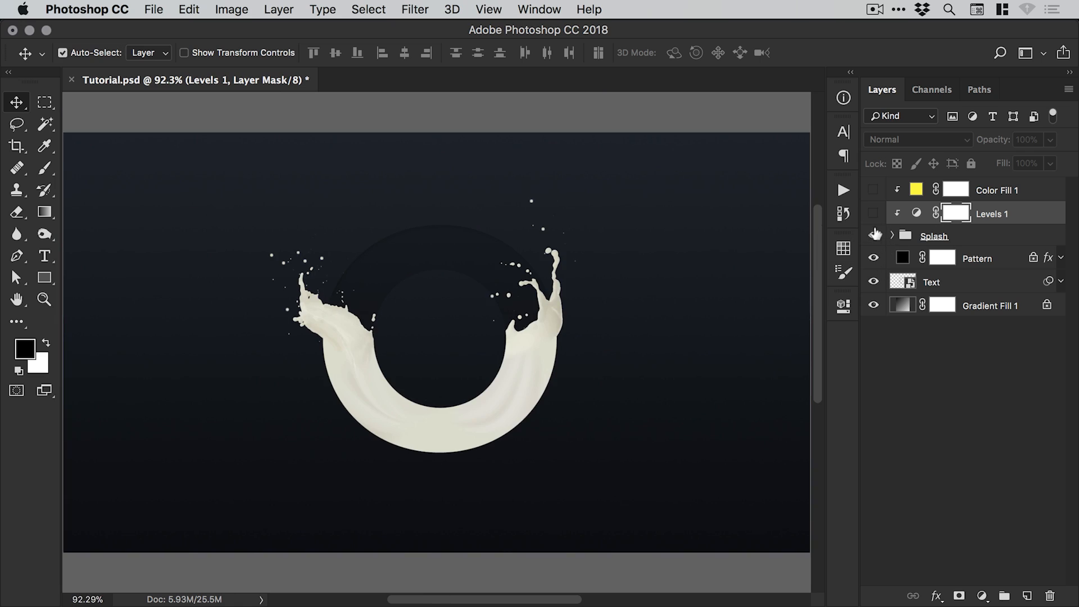
pyautogui.click(873, 213)
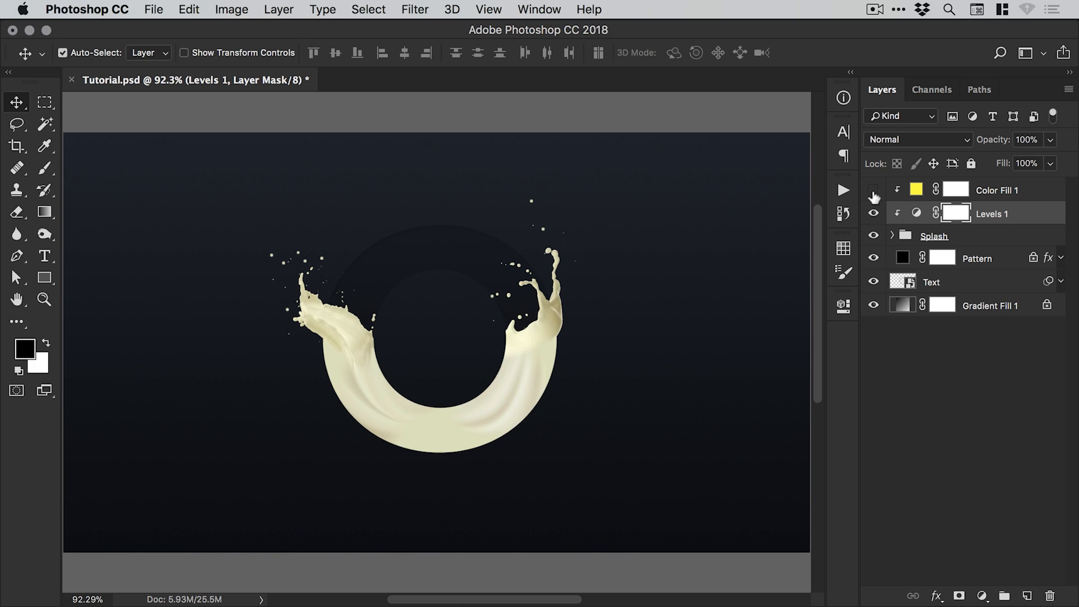
pyautogui.click(873, 191)
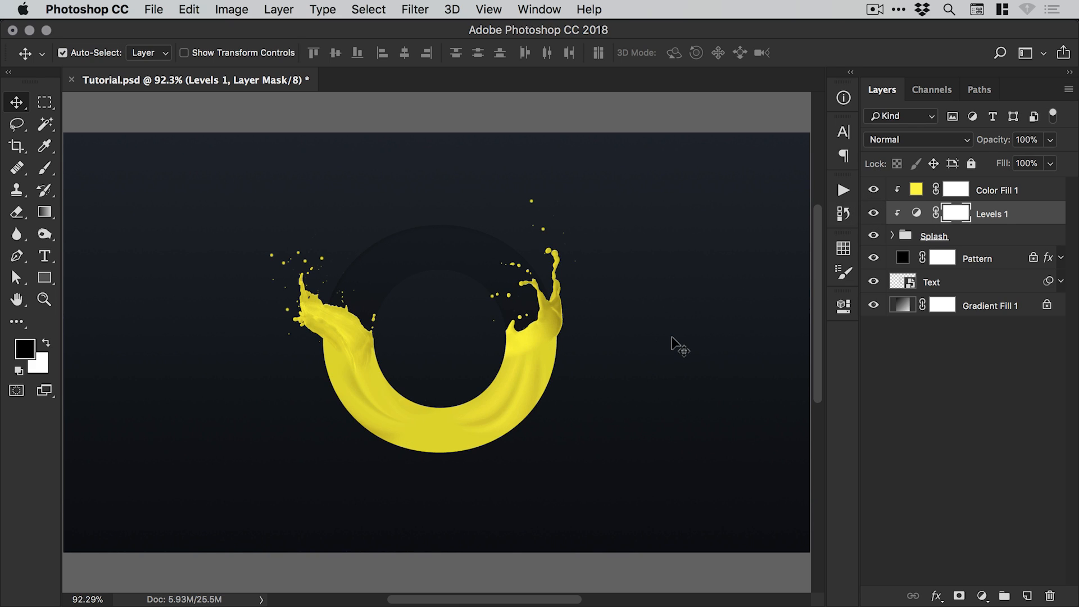